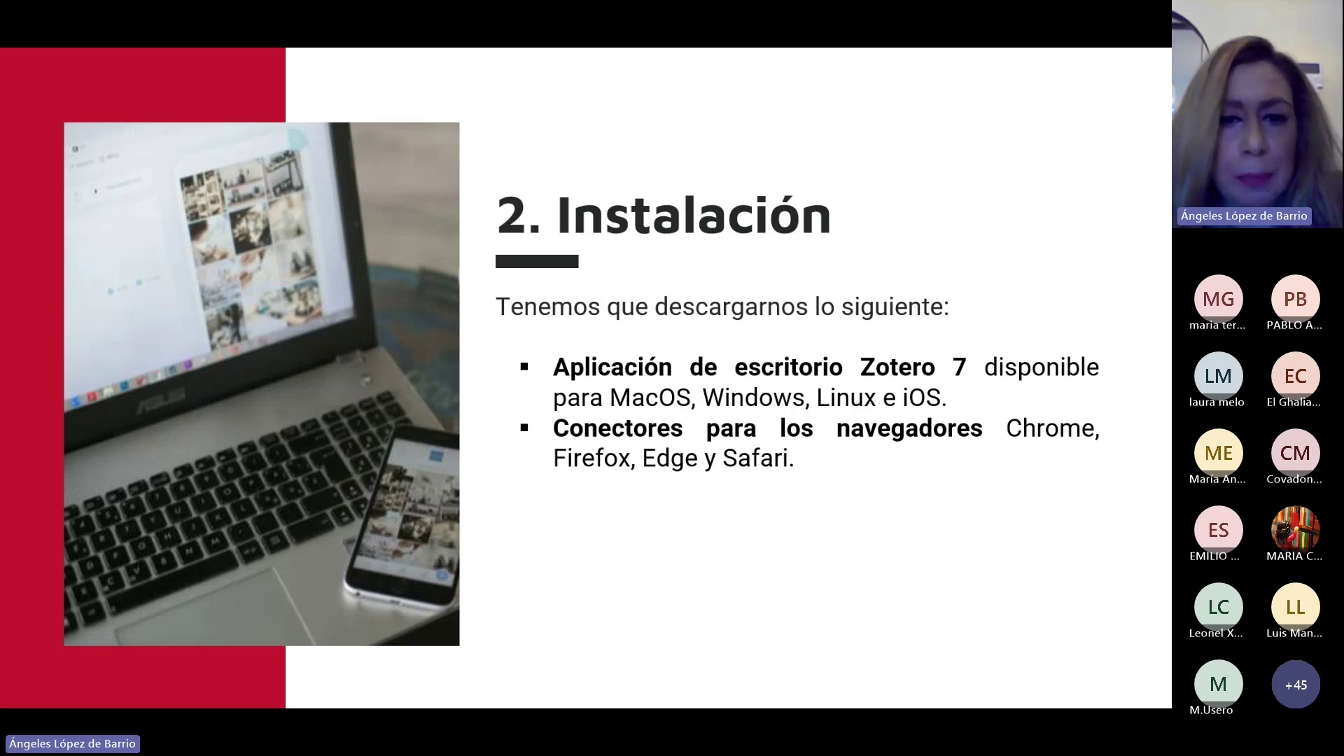
# Exit the Instalación slideshow and switch to the browser with the AI and Higher Education PDF.
pyautogui.press('Escape')
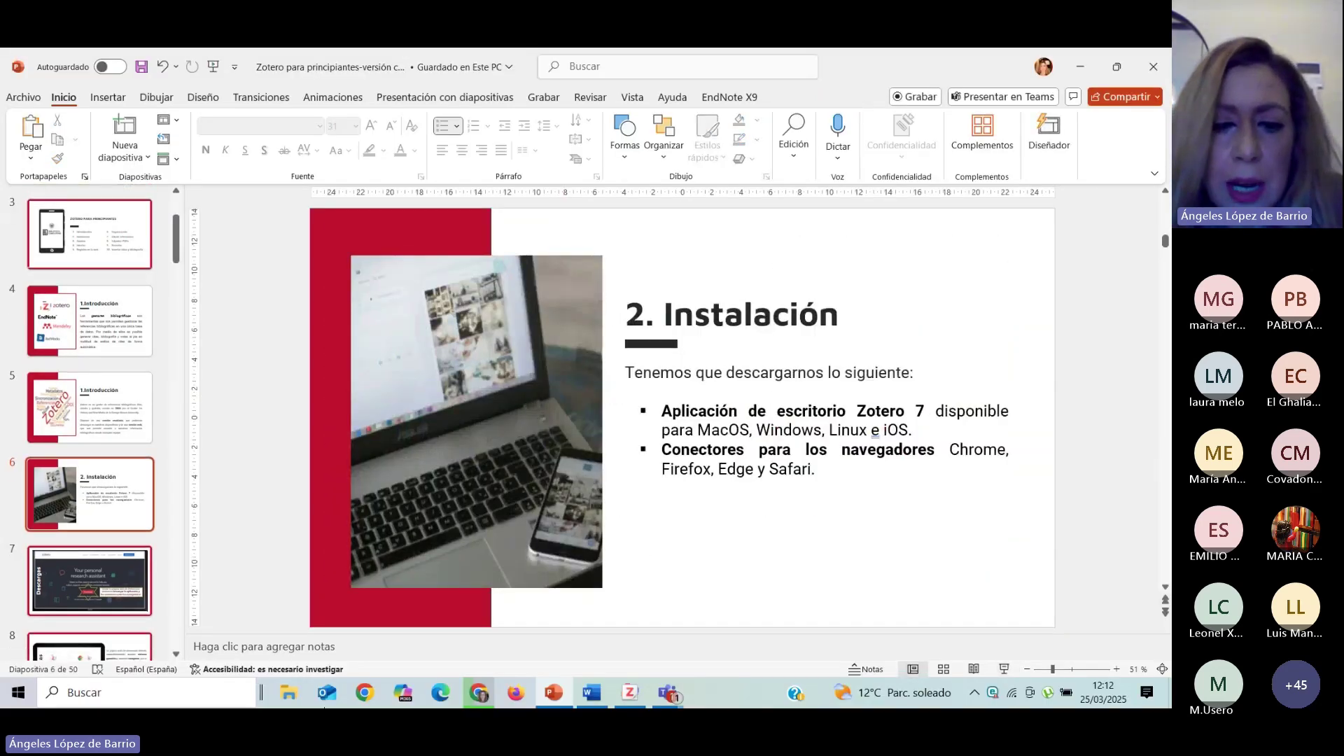
pyautogui.click(487, 695)
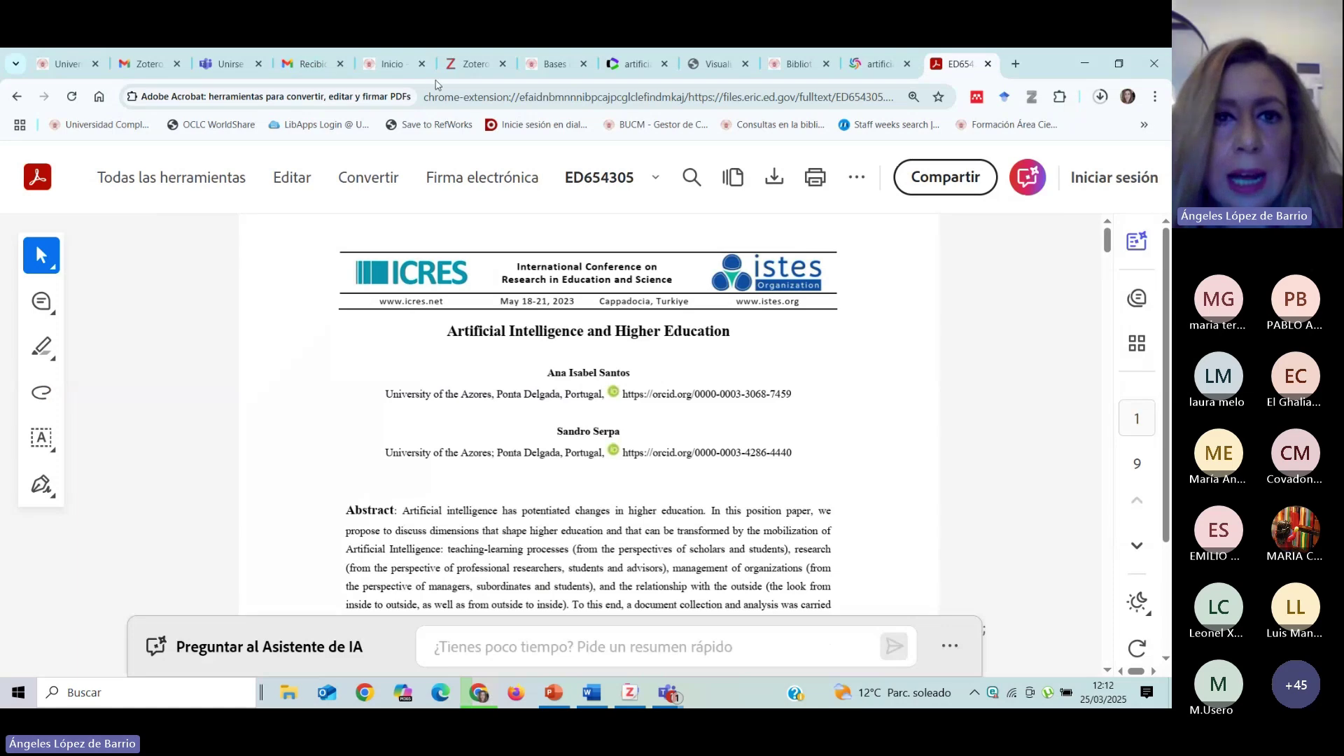
# Go to the zotero.org tab, reload the home page, and open the Zotero 7 download page.
pyautogui.click(454, 70)
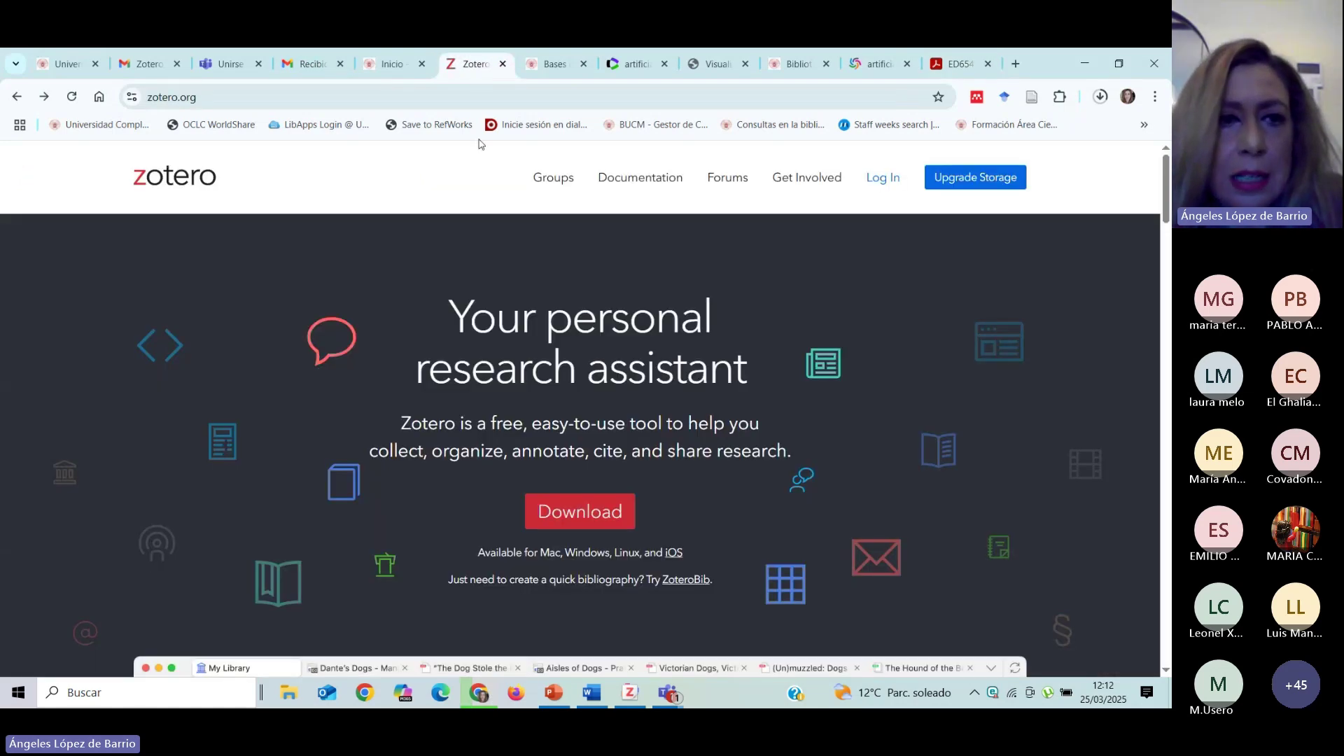
pyautogui.click(221, 98)
pyautogui.click(188, 179)
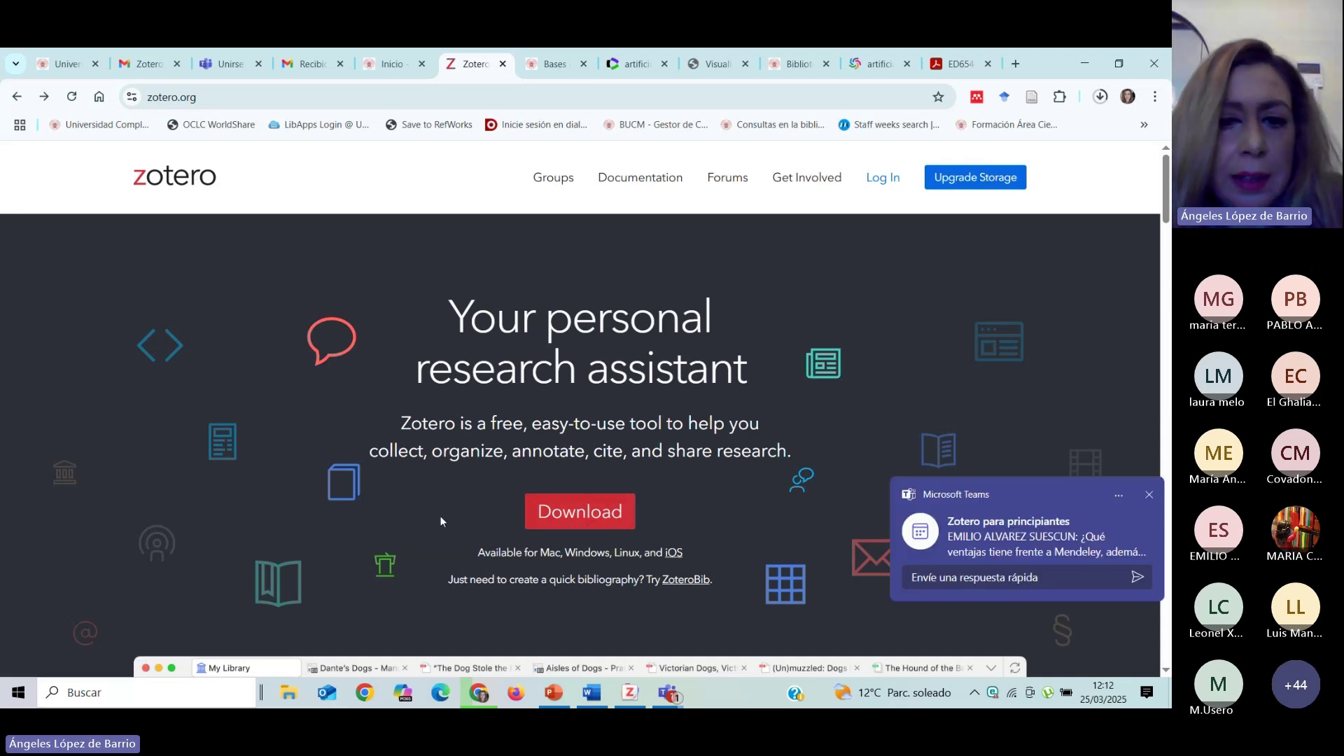
pyautogui.click(581, 518)
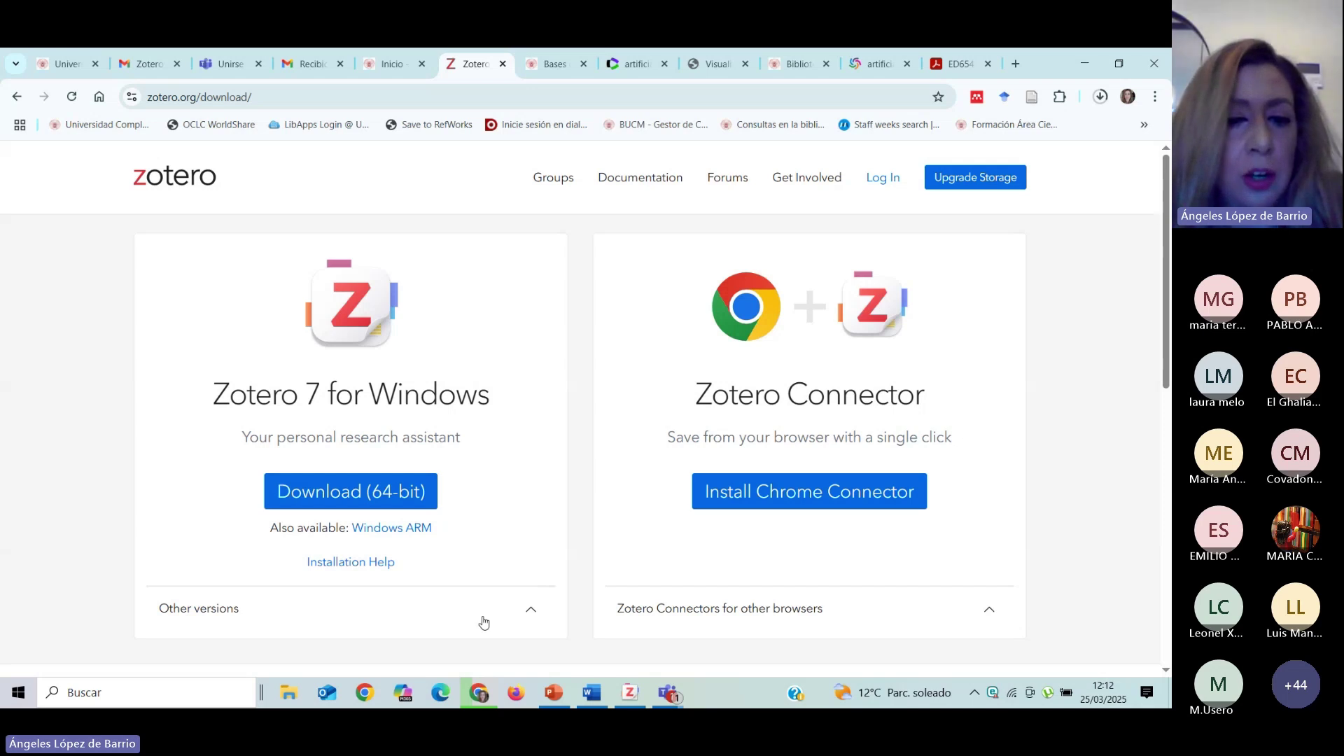
# Expand Other versions, browse the list, and download Zotero 7 for Windows (64-bit).
pyautogui.click(534, 612)
pyautogui.scroll(-2, 455, 546)
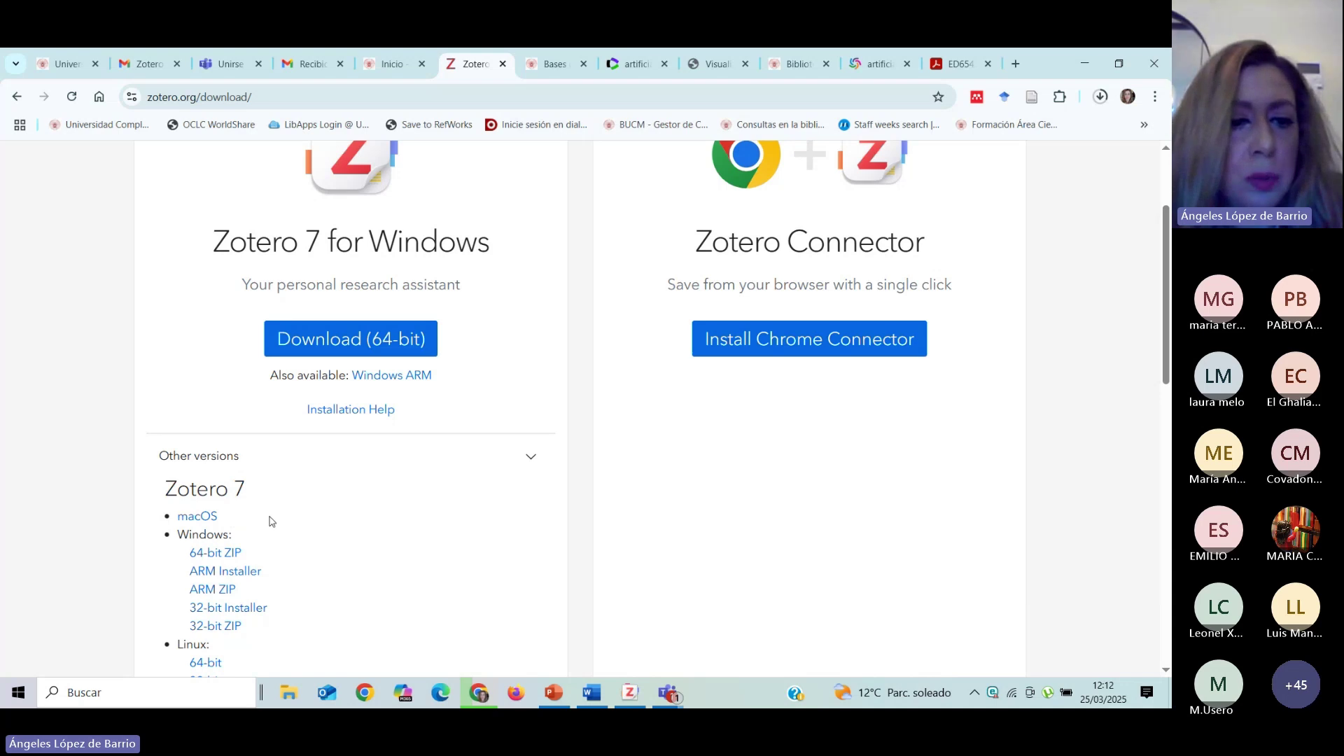
pyautogui.scroll(-1, 336, 539)
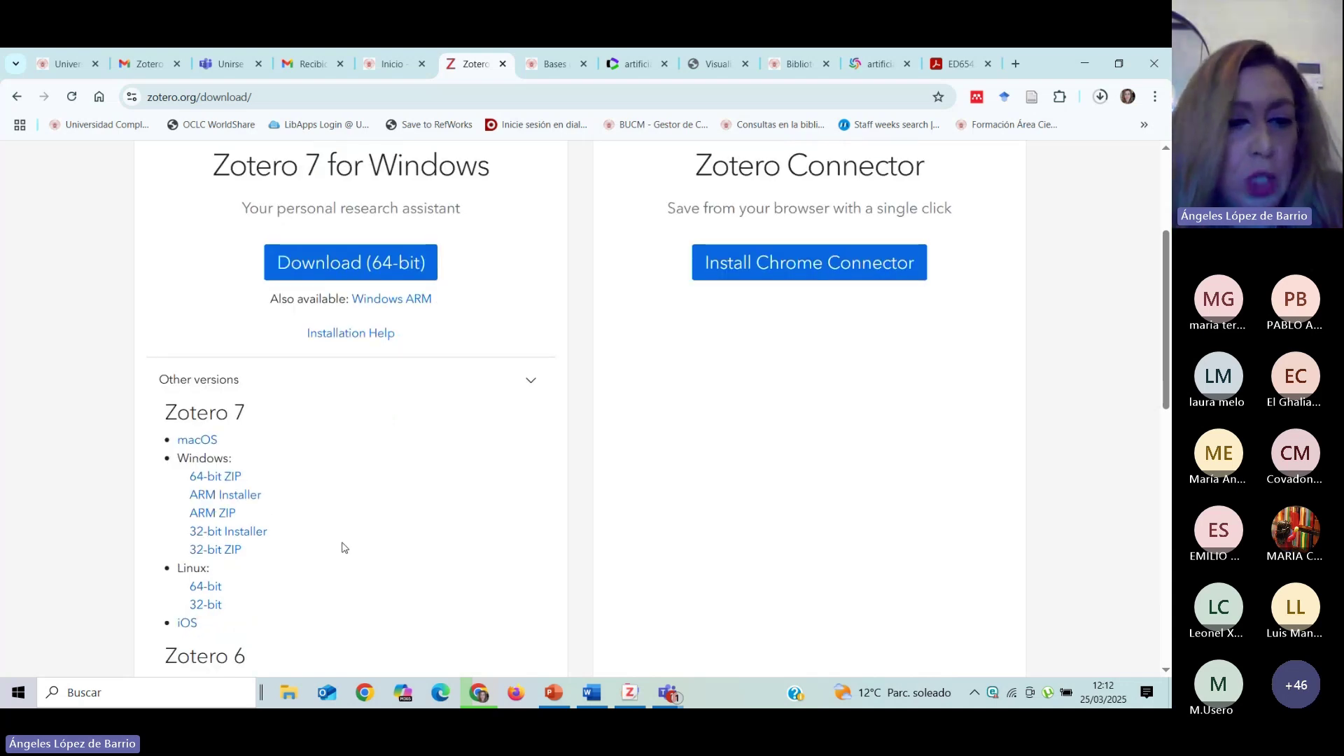
pyautogui.scroll(-2, 343, 545)
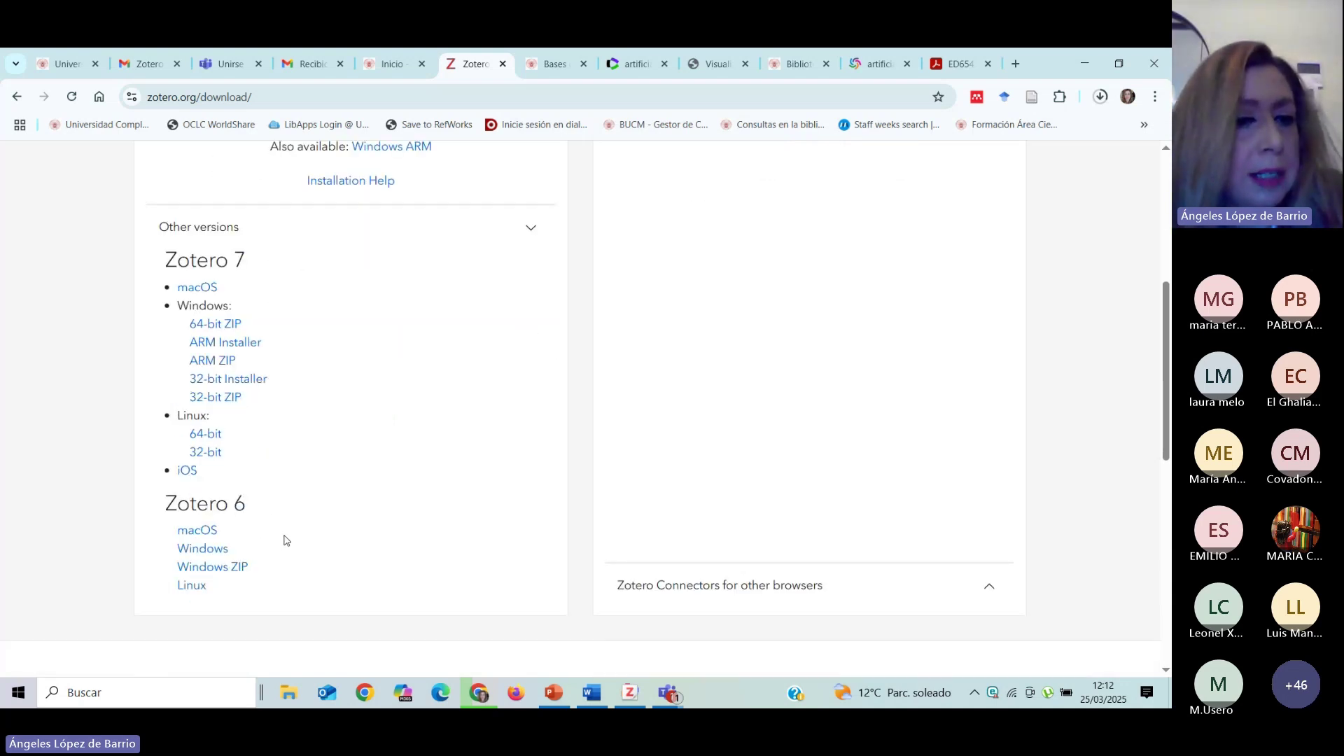
pyautogui.scroll(2, 301, 542)
pyautogui.scroll(1, 329, 546)
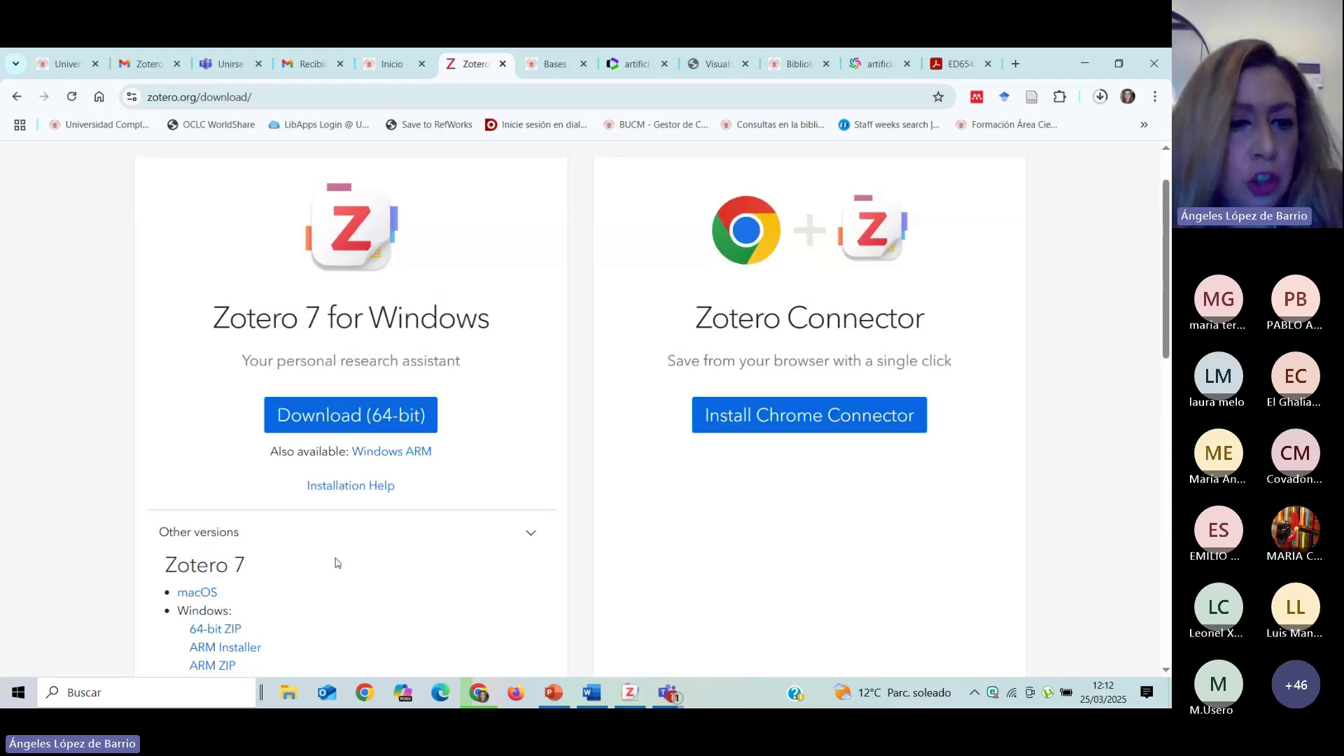
pyautogui.scroll(-2, 343, 560)
pyautogui.scroll(2, 348, 555)
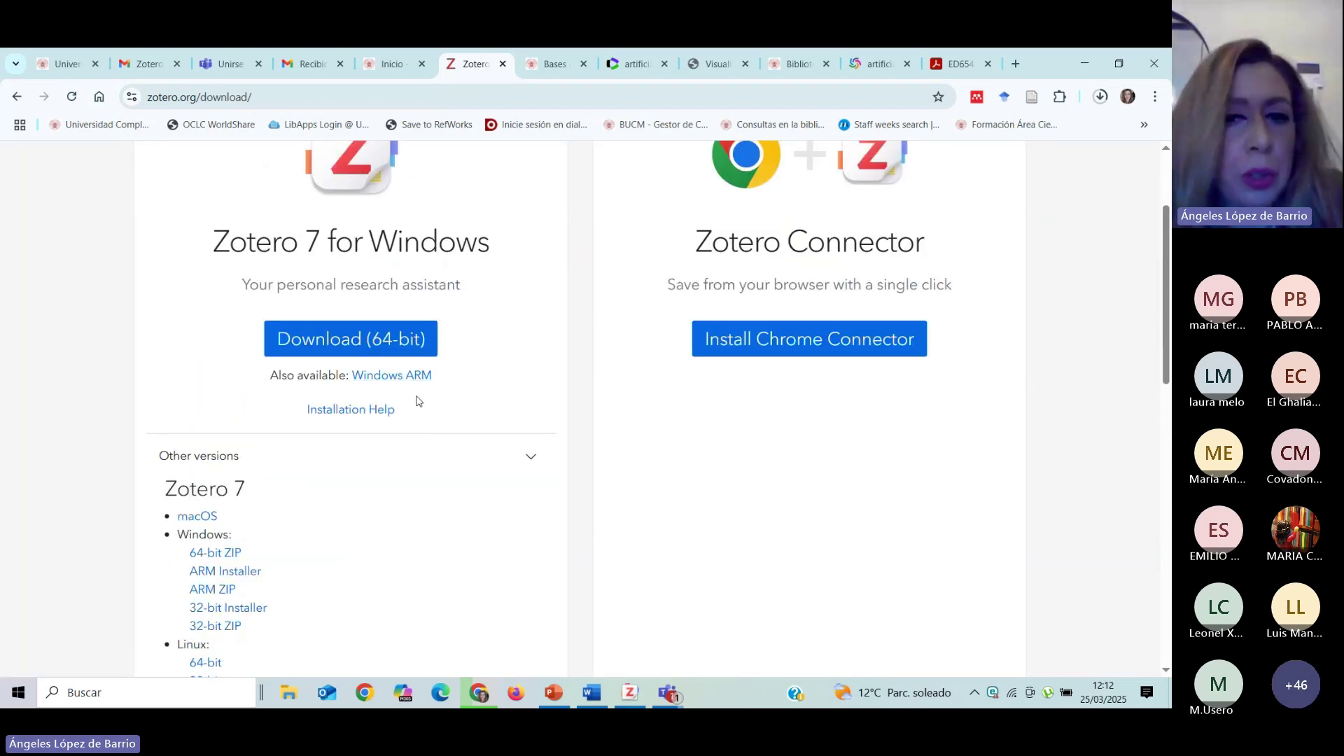
pyautogui.scroll(2, 490, 455)
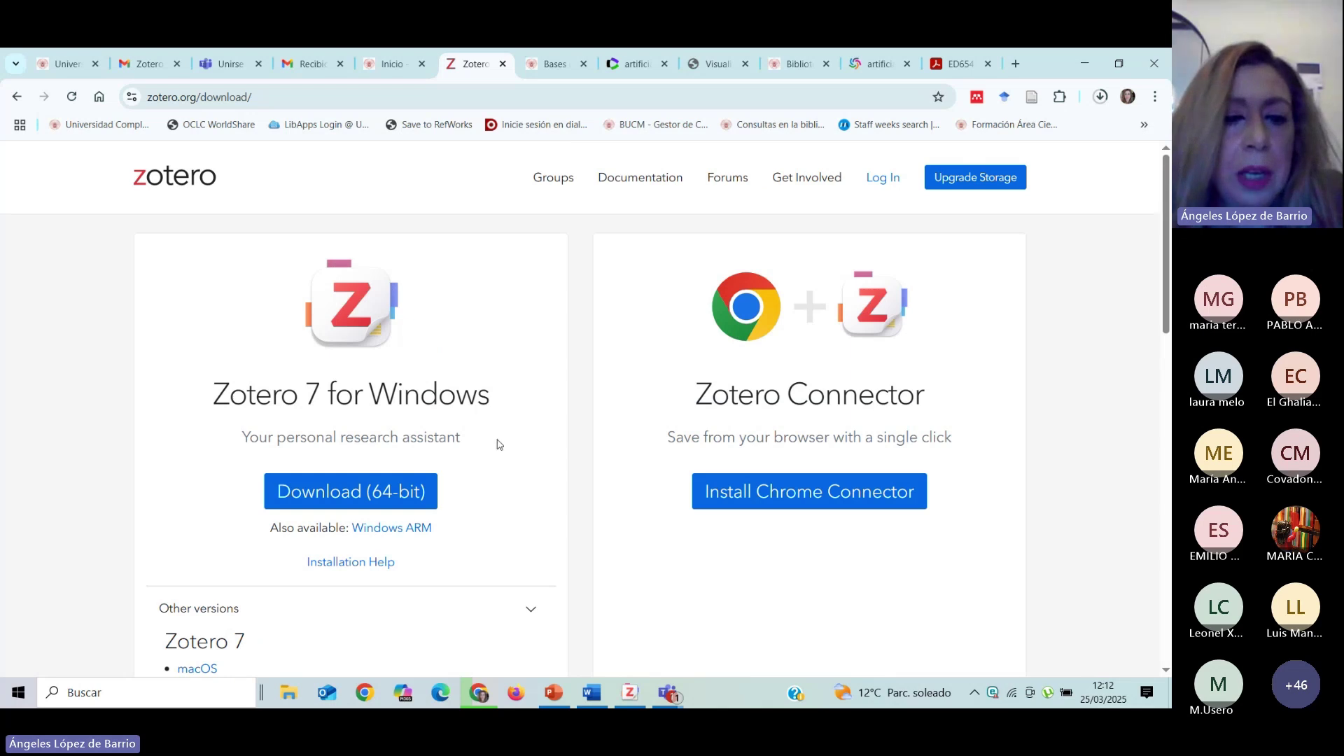
pyautogui.scroll(-2, 488, 467)
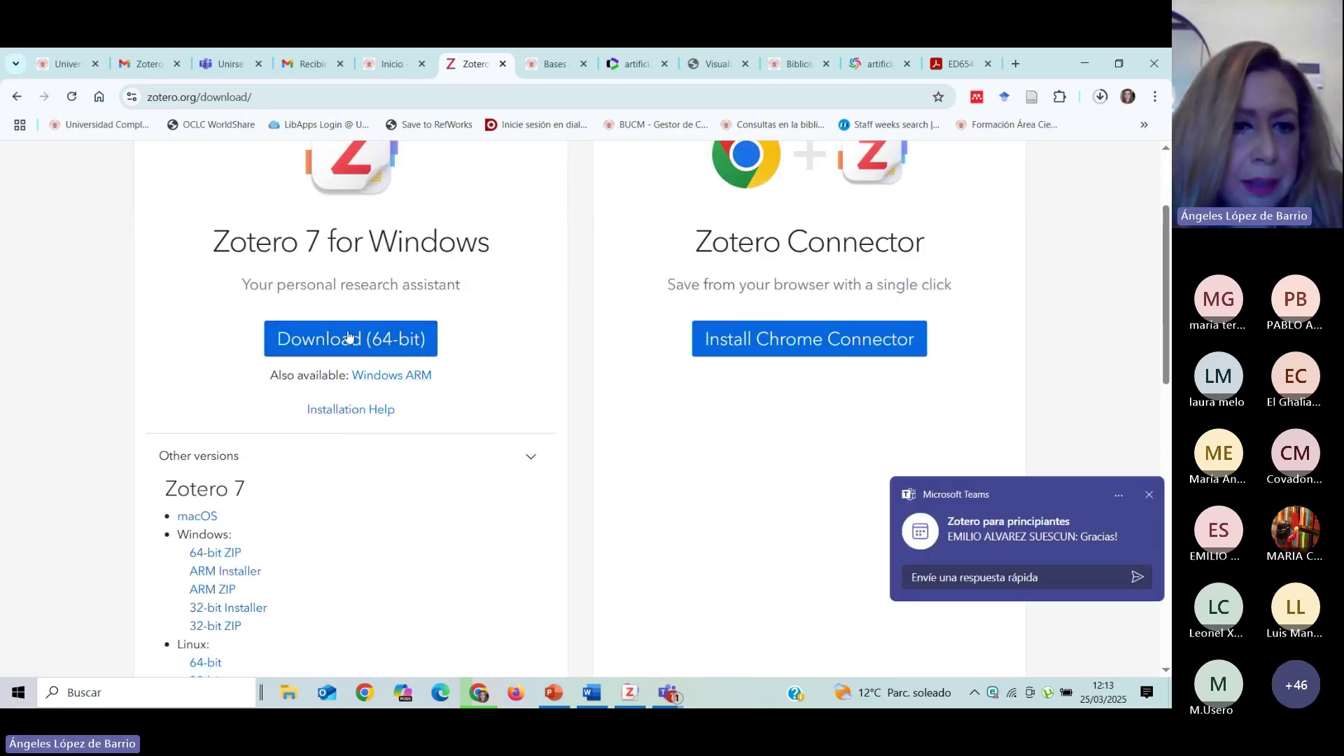
pyautogui.scroll(-1, 217, 381)
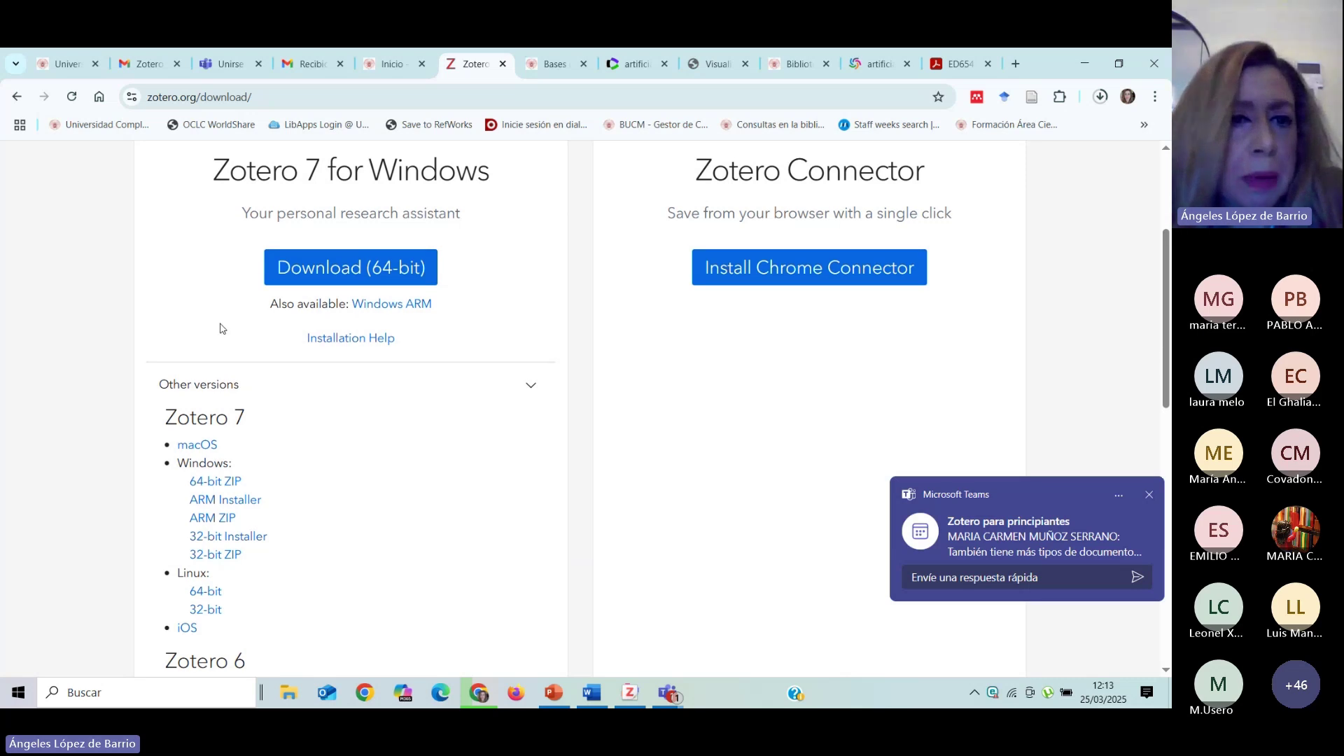
pyautogui.scroll(2, 220, 327)
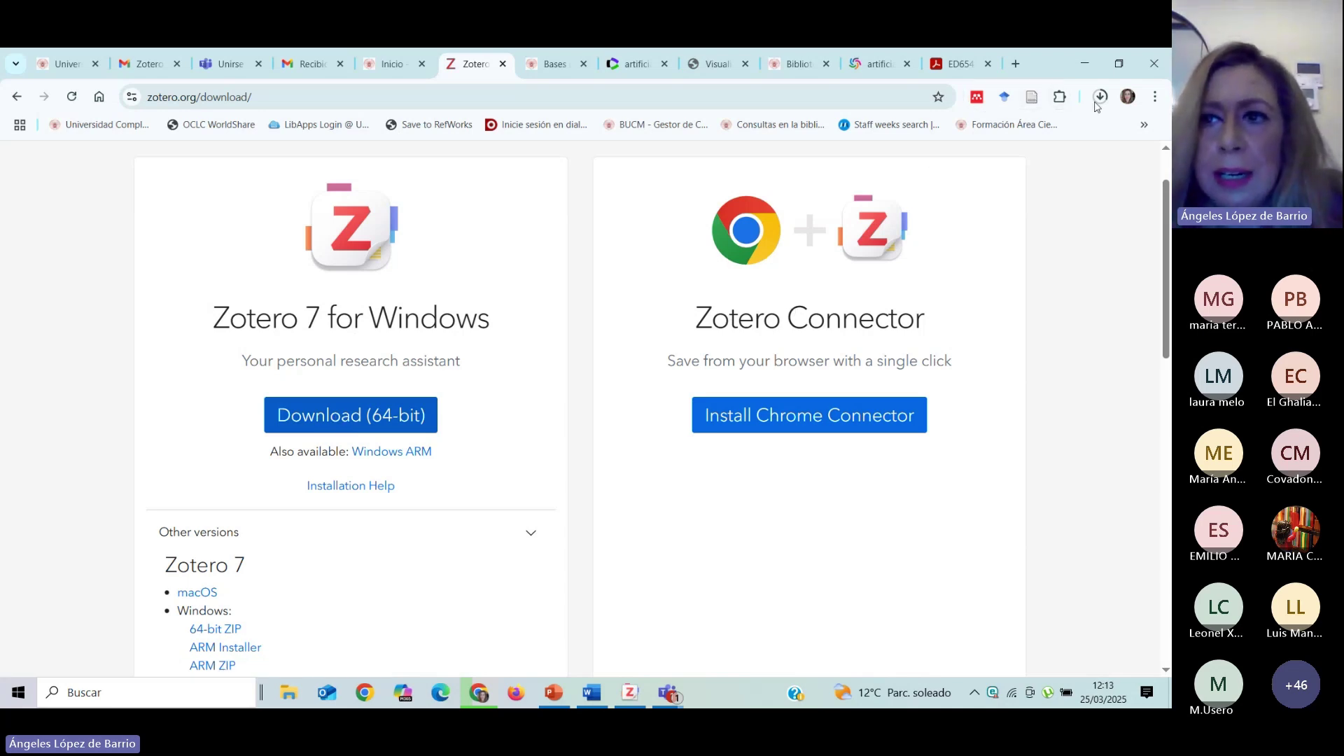
pyautogui.click(366, 419)
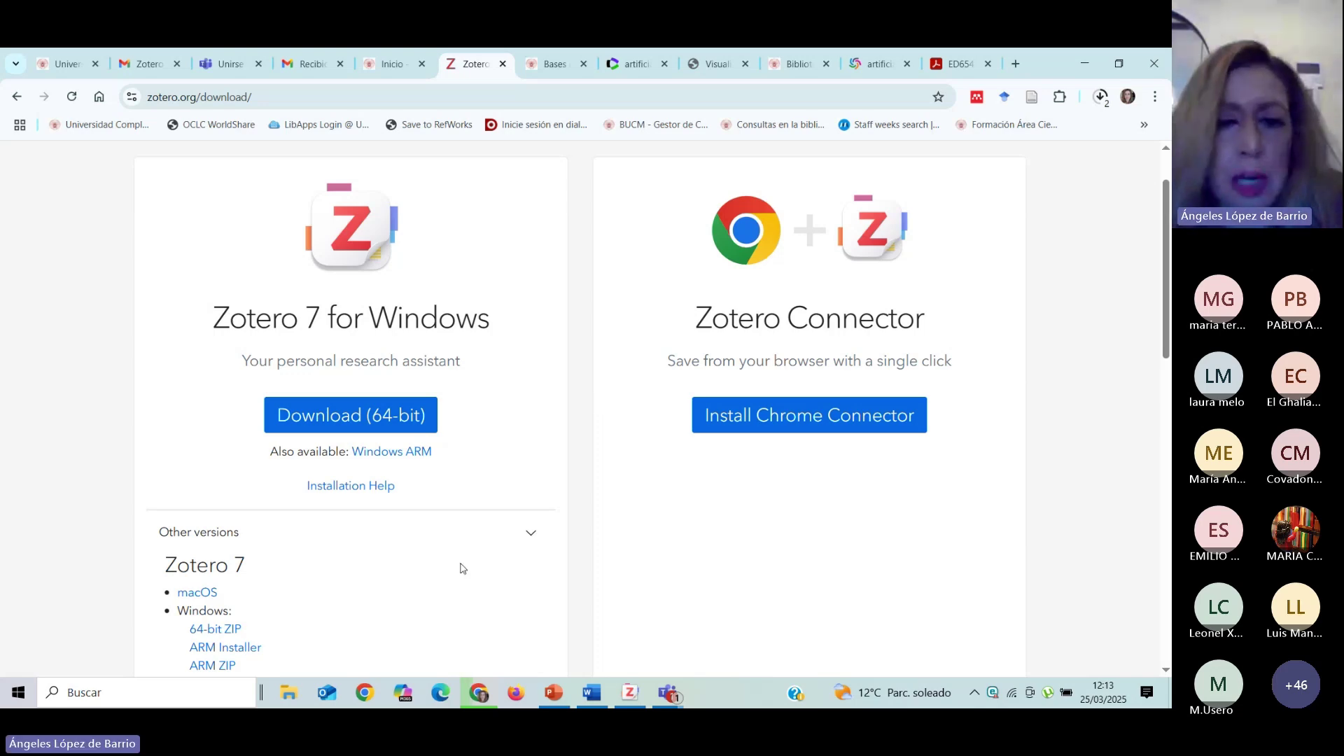
pyautogui.click(635, 696)
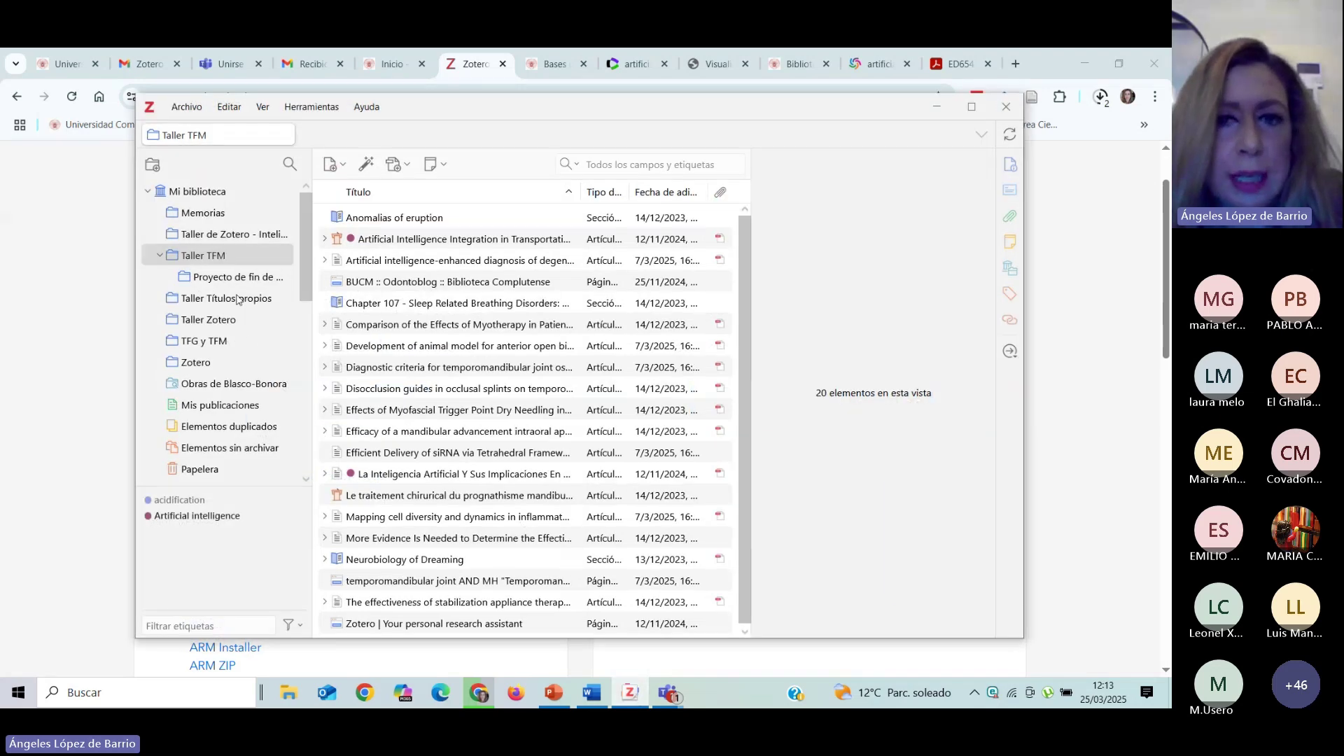
pyautogui.click(938, 114)
pyautogui.click(629, 693)
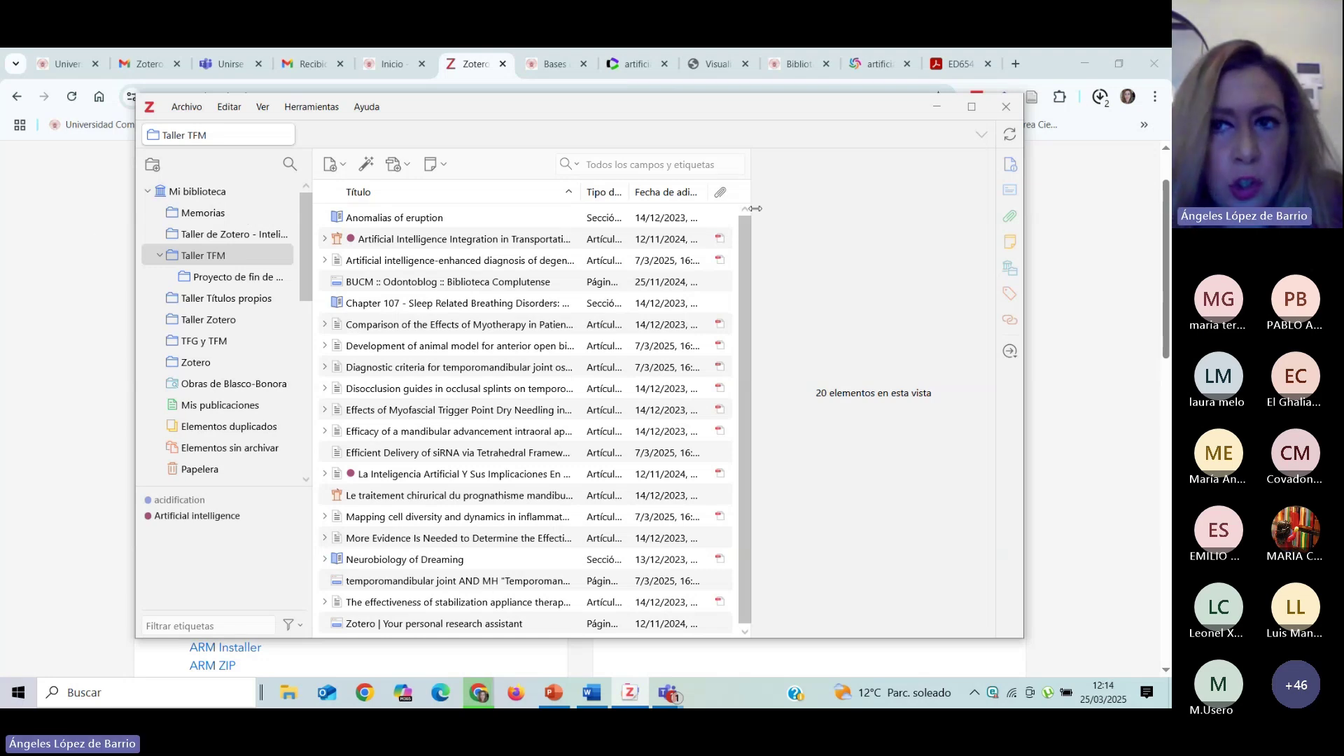
pyautogui.click(938, 107)
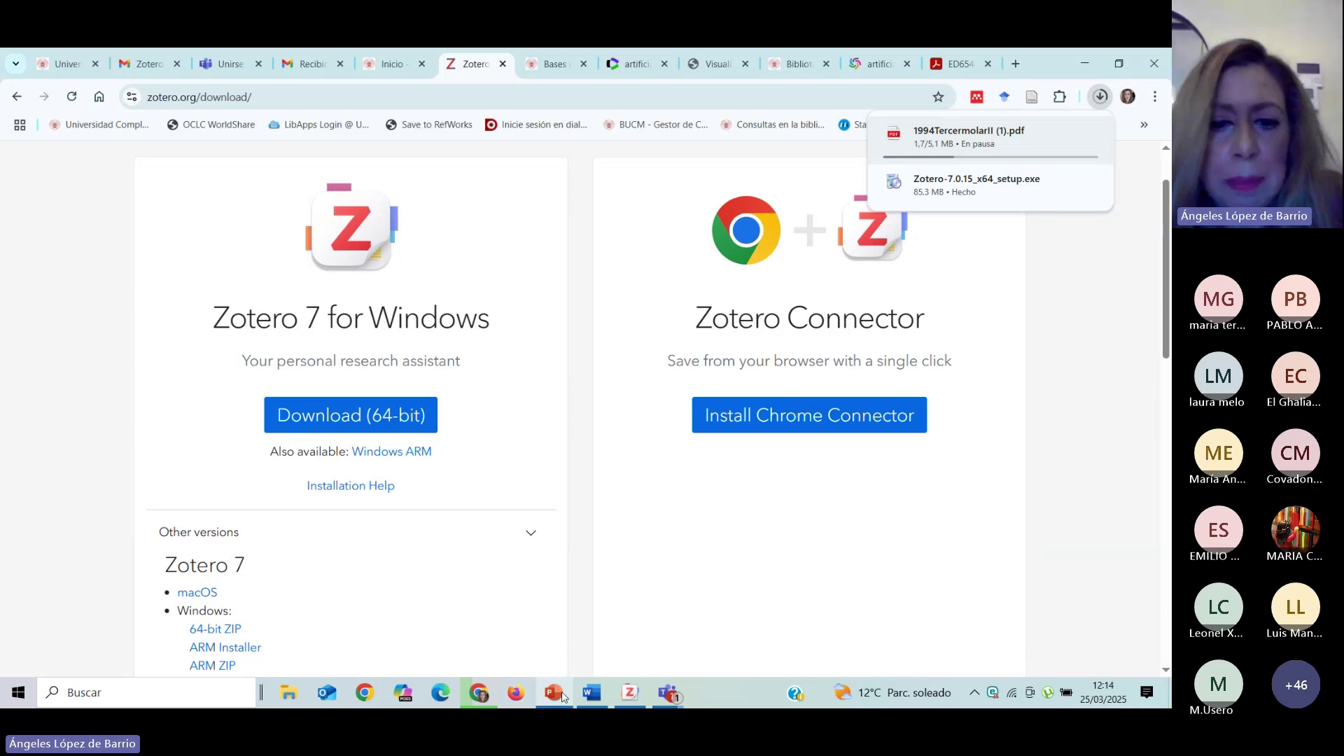
# Present the 4. Interfaz and Versión escritorio slides, then exit to editing on slide 13.
pyautogui.click(562, 695)
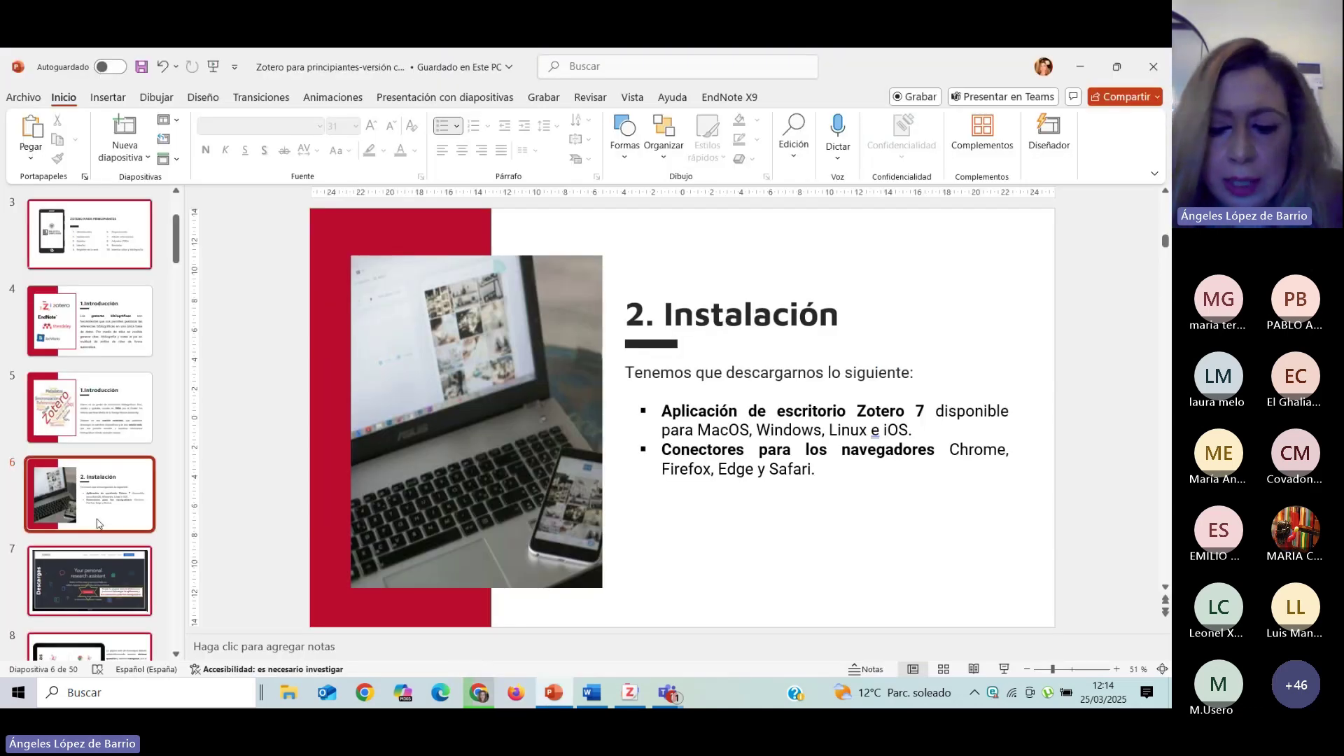
pyautogui.press('Down')
pyautogui.press('Down')
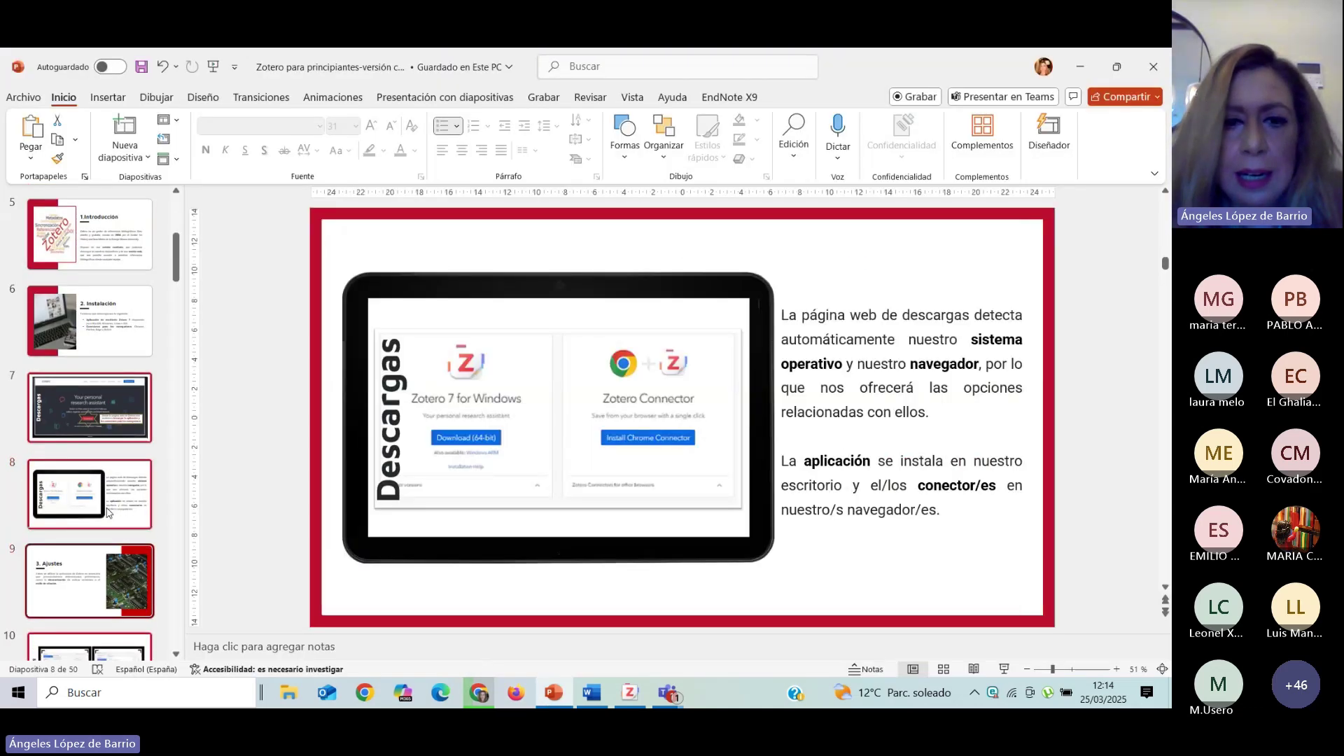
pyautogui.press('Down')
pyautogui.press('Down')
pyautogui.press('Down')
pyautogui.press('Down')
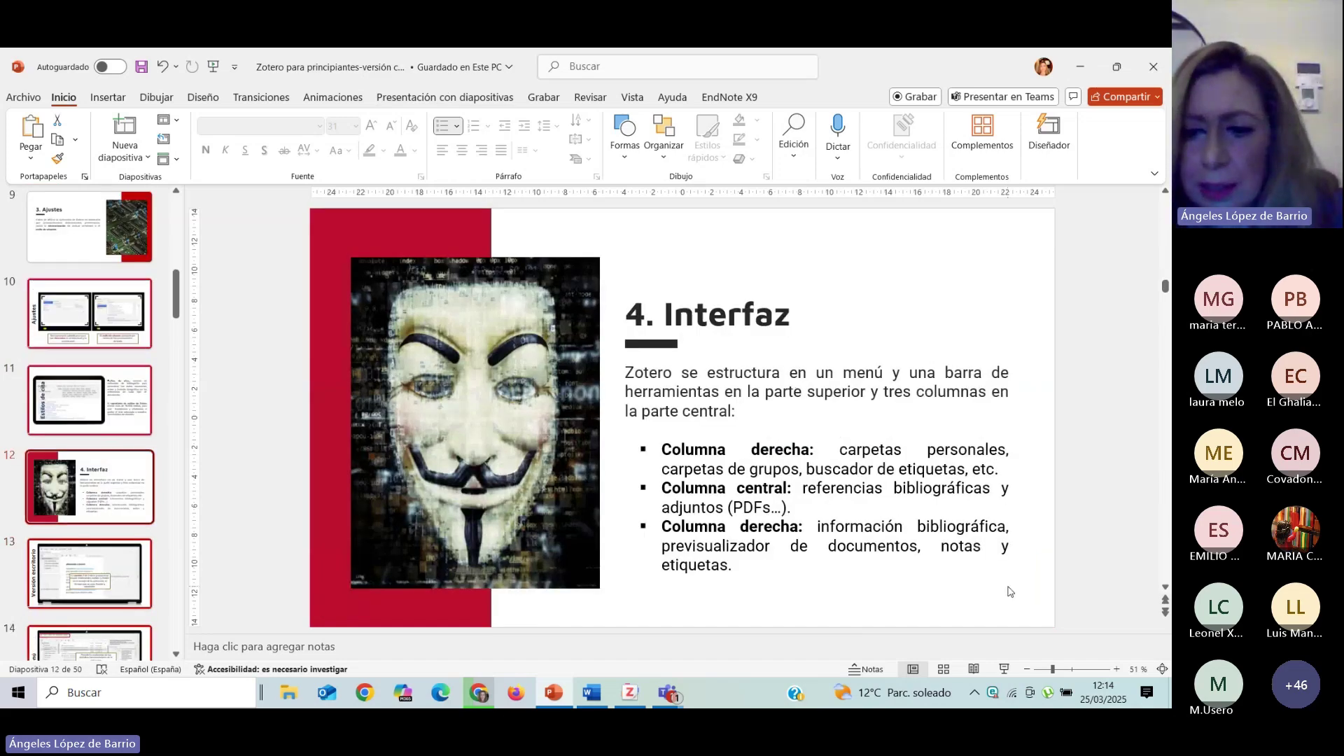
pyautogui.click(1005, 669)
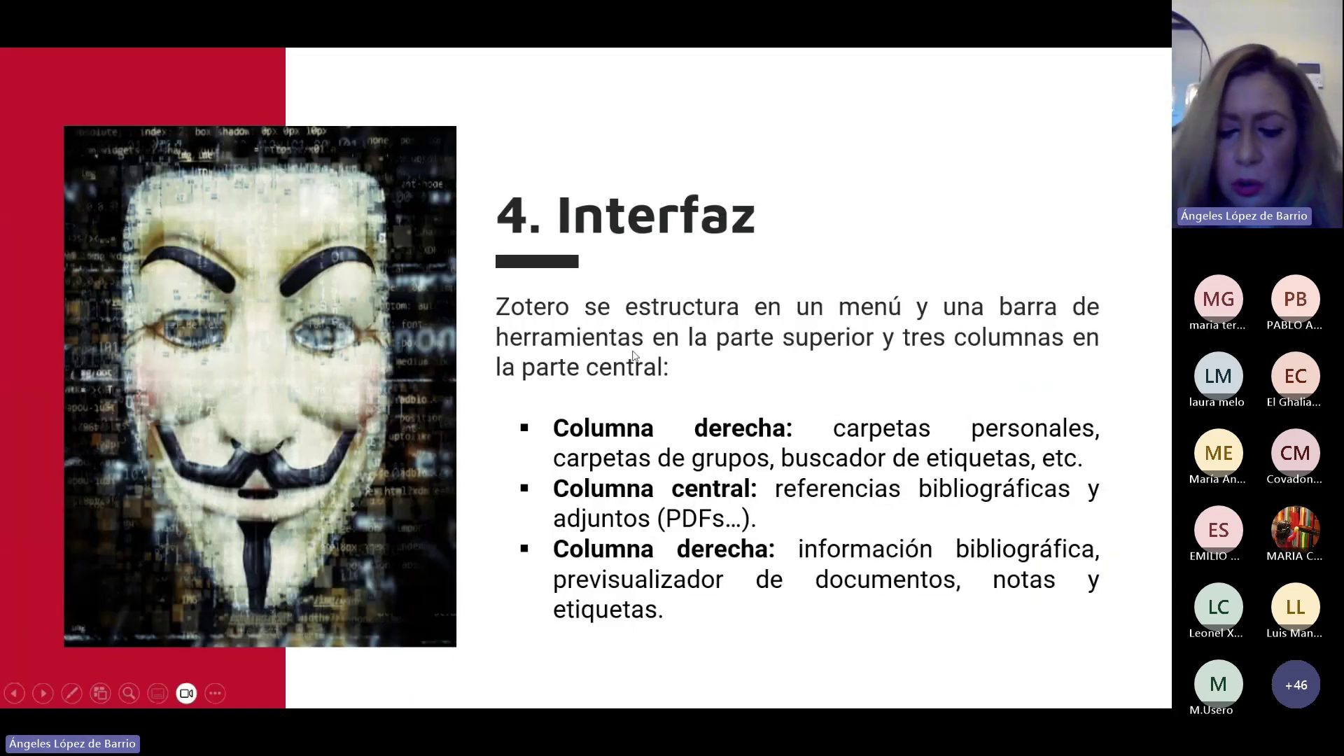
pyautogui.press('Right')
pyautogui.press('Right')
pyautogui.press('Left')
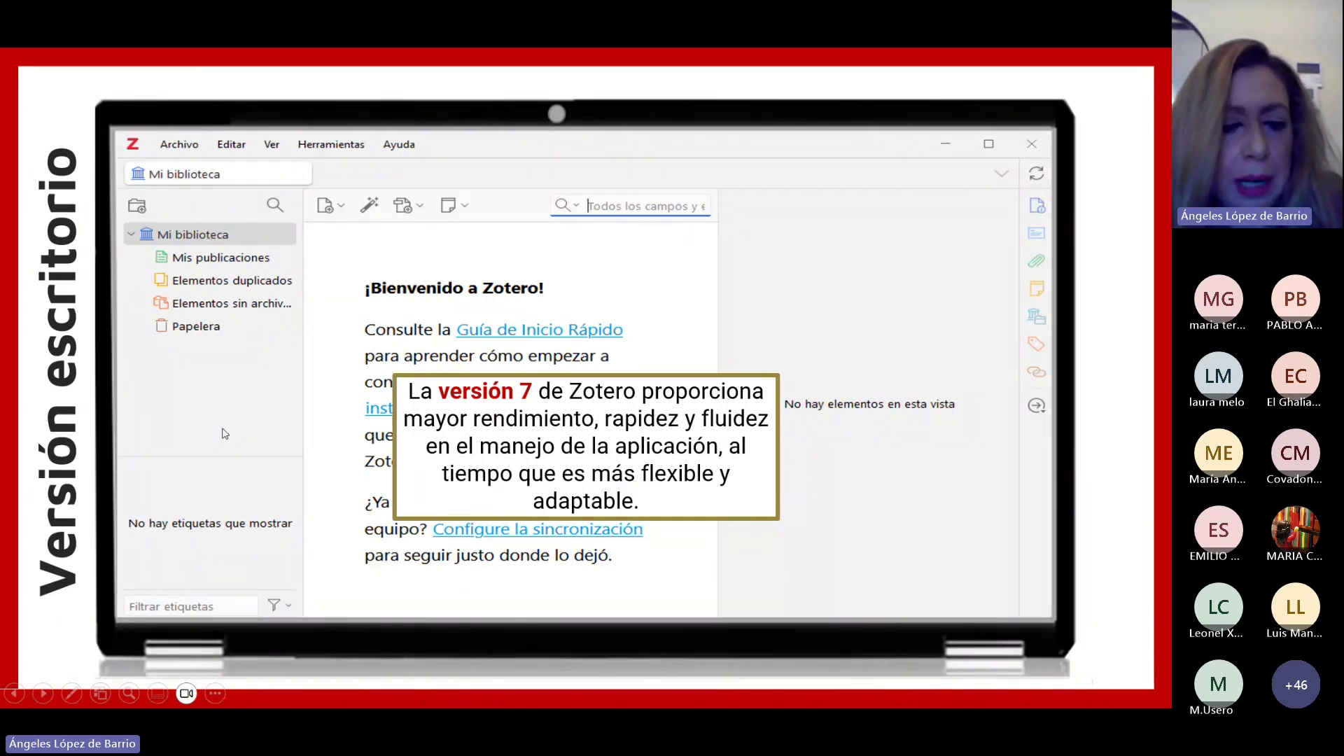
pyautogui.press('Escape')
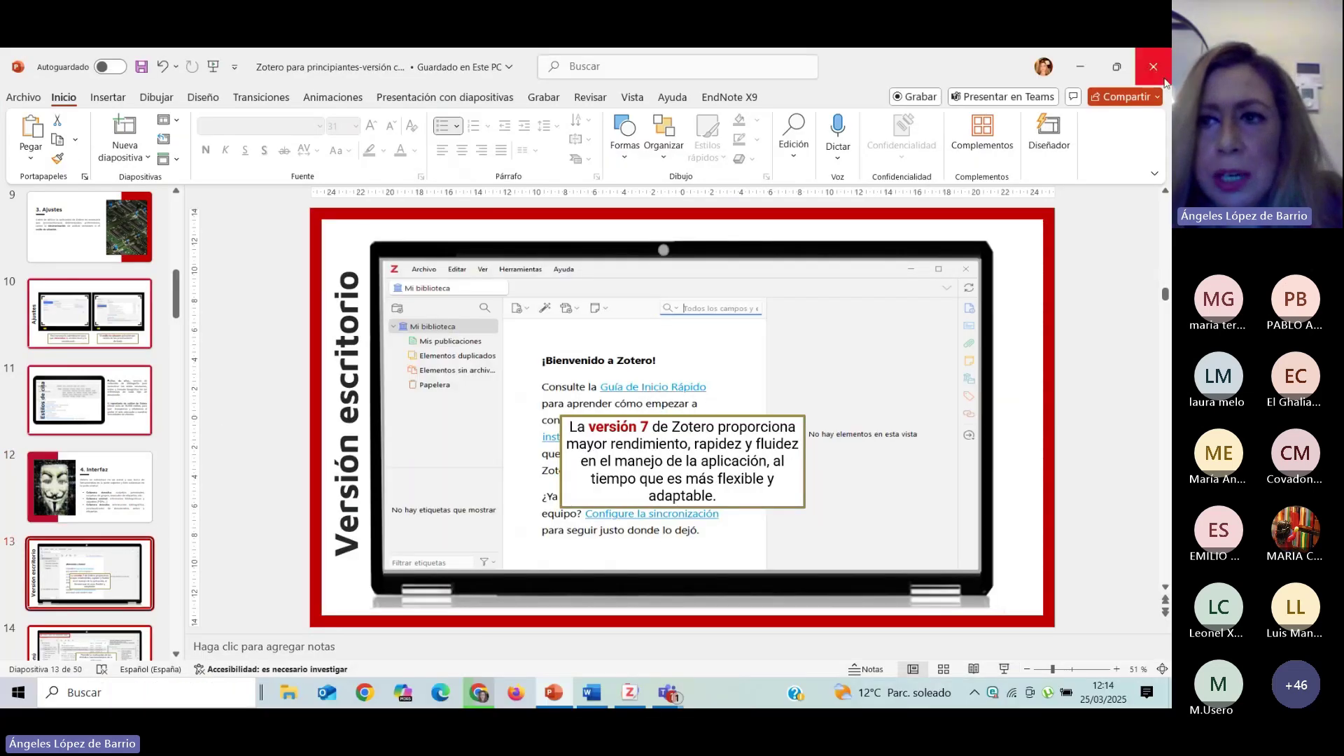
# Minimize PowerPoint and expand the Zotero Connectors list for Firefox, Edge and Safari.
pyautogui.click(1078, 70)
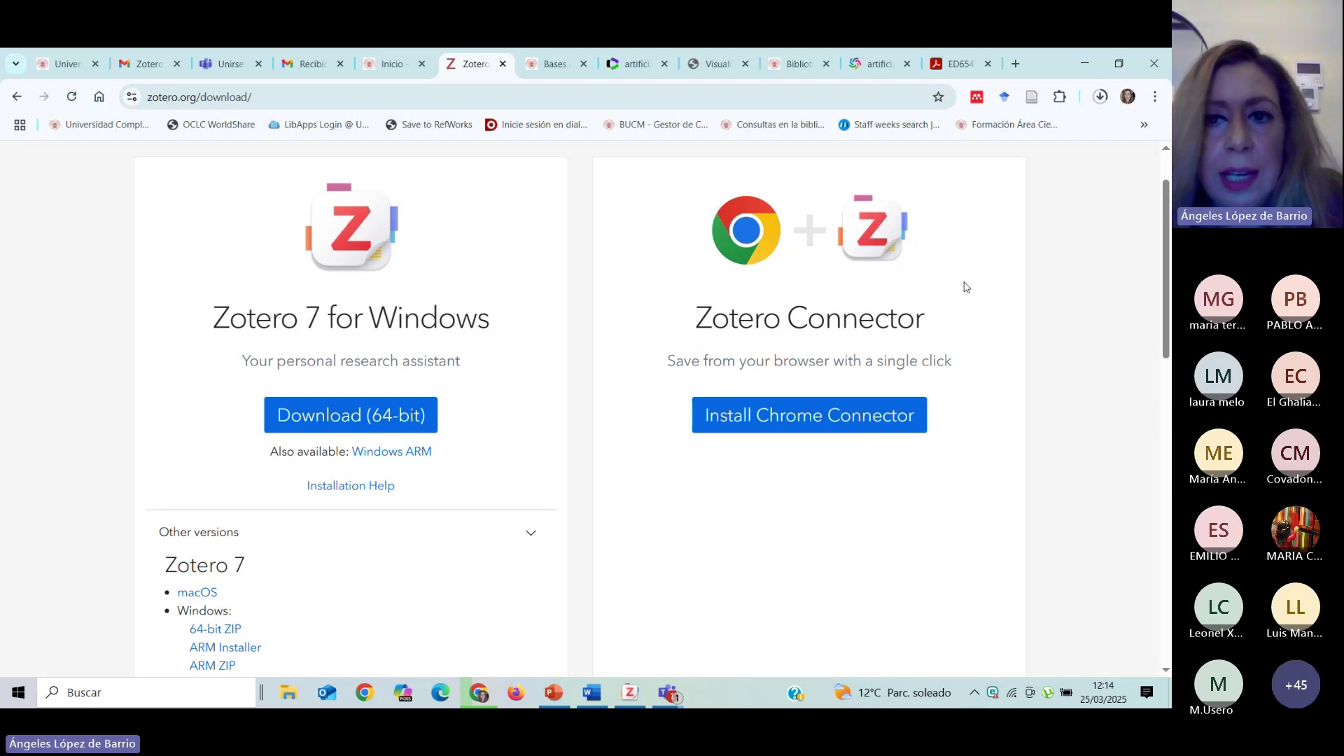
pyautogui.scroll(1, 967, 288)
pyautogui.scroll(-1, 965, 288)
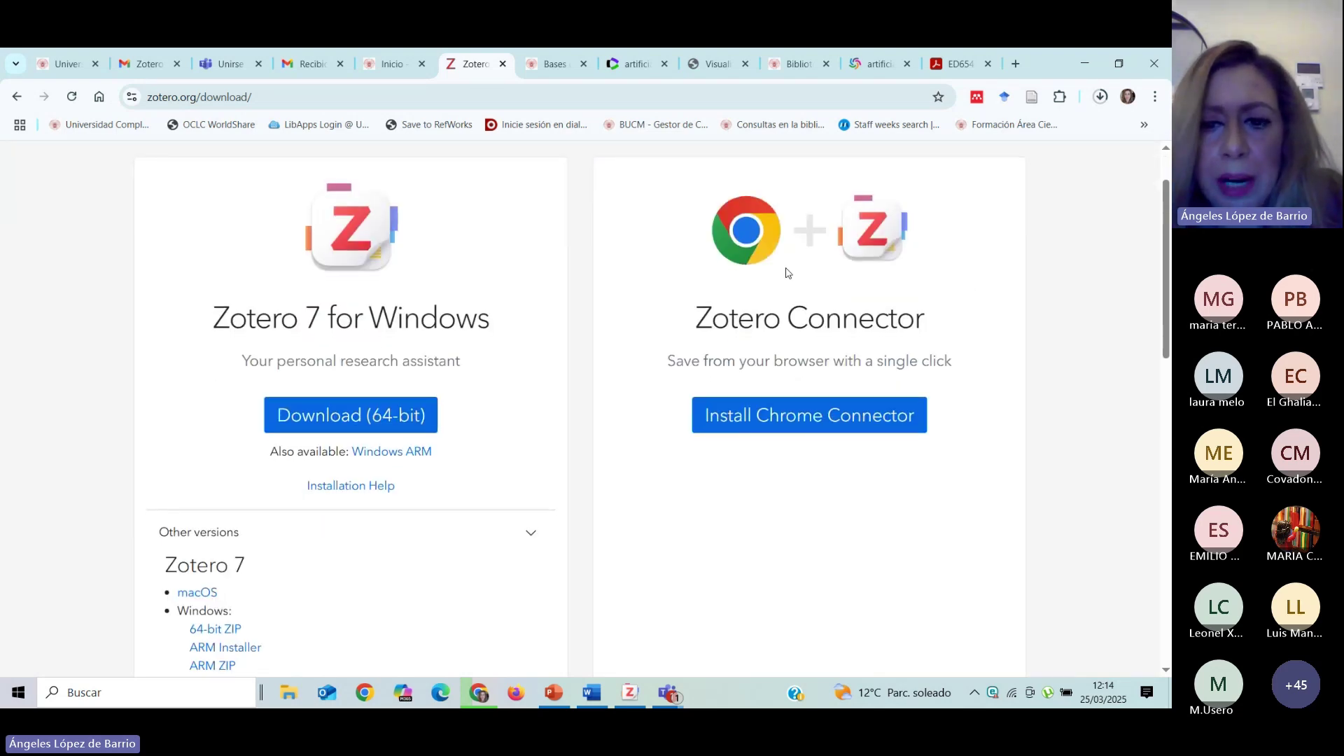
pyautogui.scroll(-5, 1059, 336)
pyautogui.click(989, 510)
pyautogui.scroll(-2, 1028, 413)
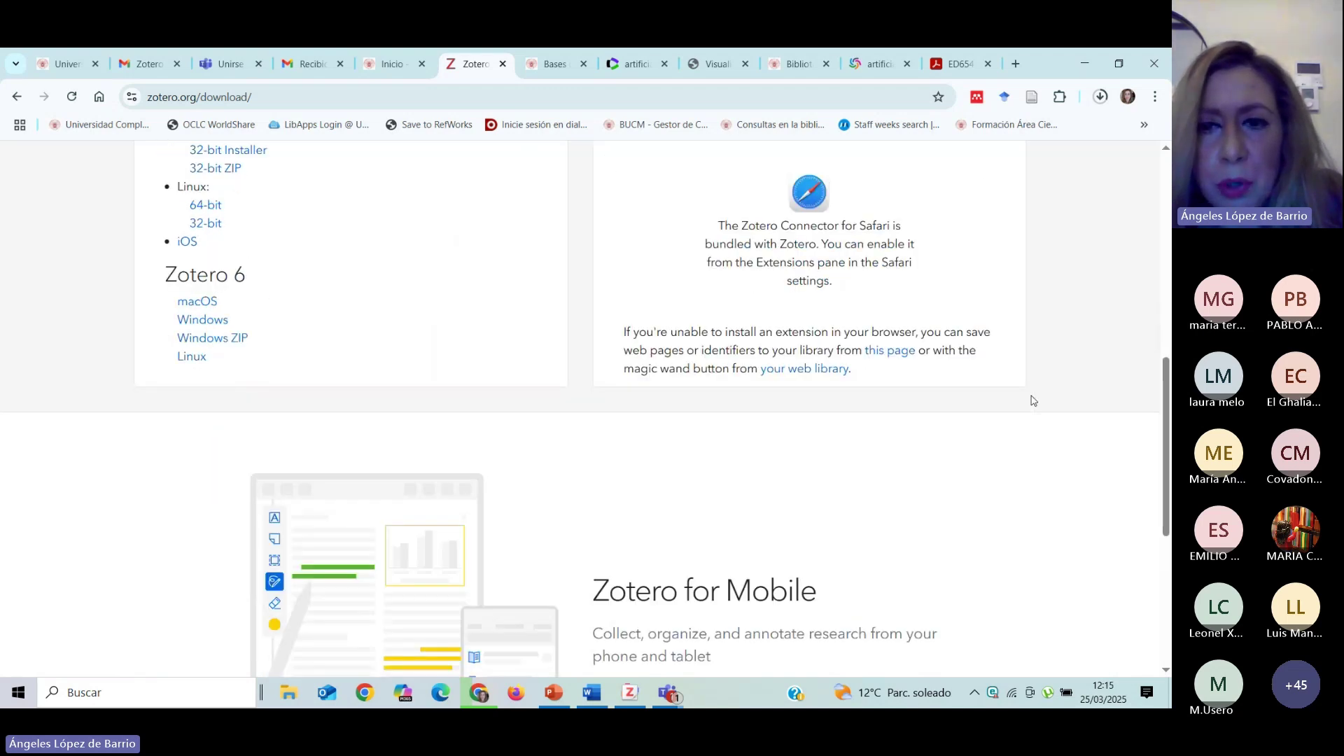
pyautogui.scroll(2, 1032, 400)
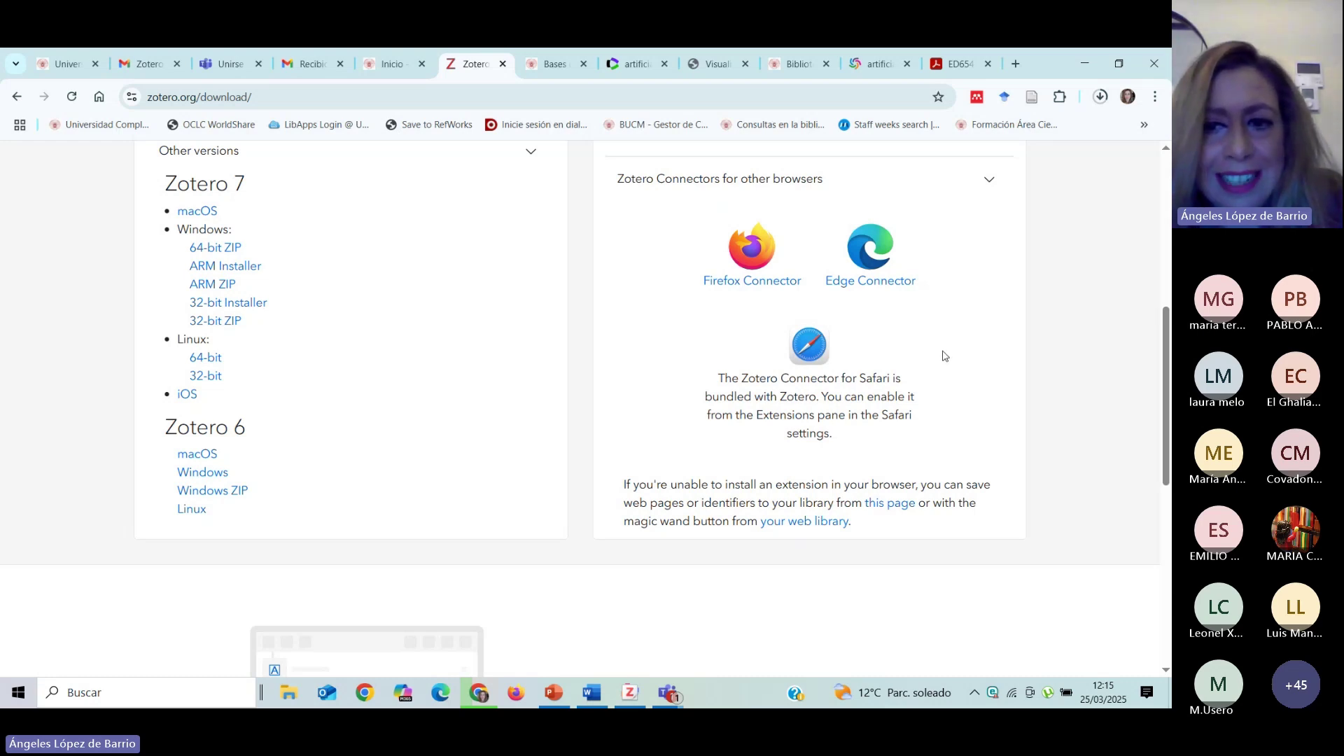
pyautogui.scroll(6, 896, 411)
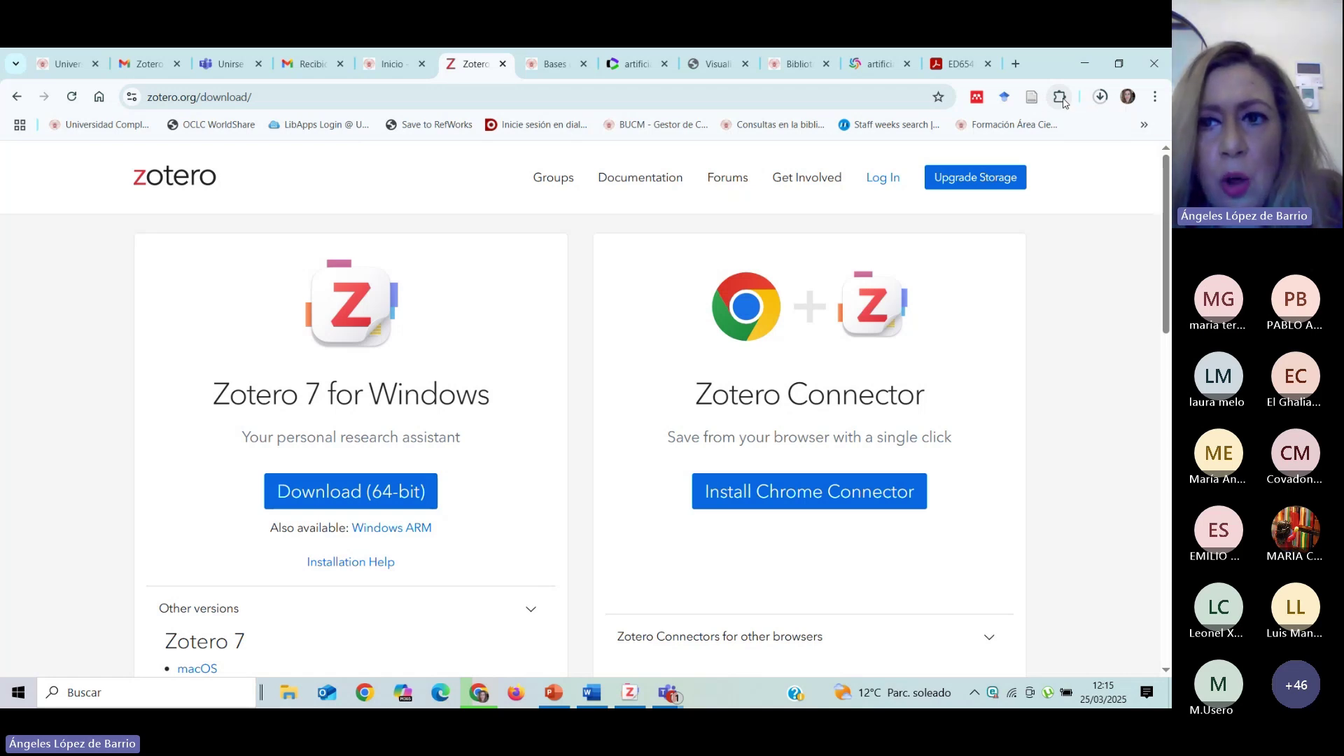
# Dismiss the Chrome extensions list and show the ED654305 'Artificial Intelligence and Higher Education' PDF.
pyautogui.click(1061, 98)
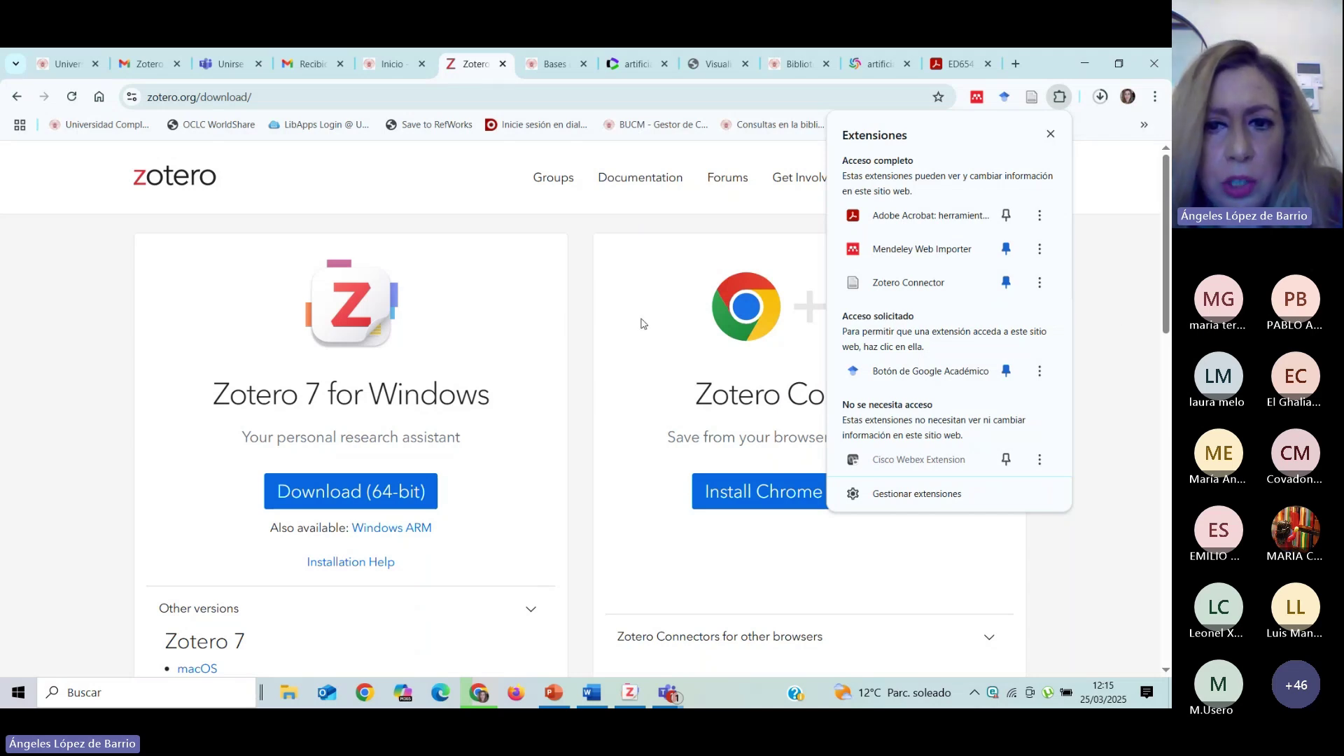
pyautogui.click(702, 326)
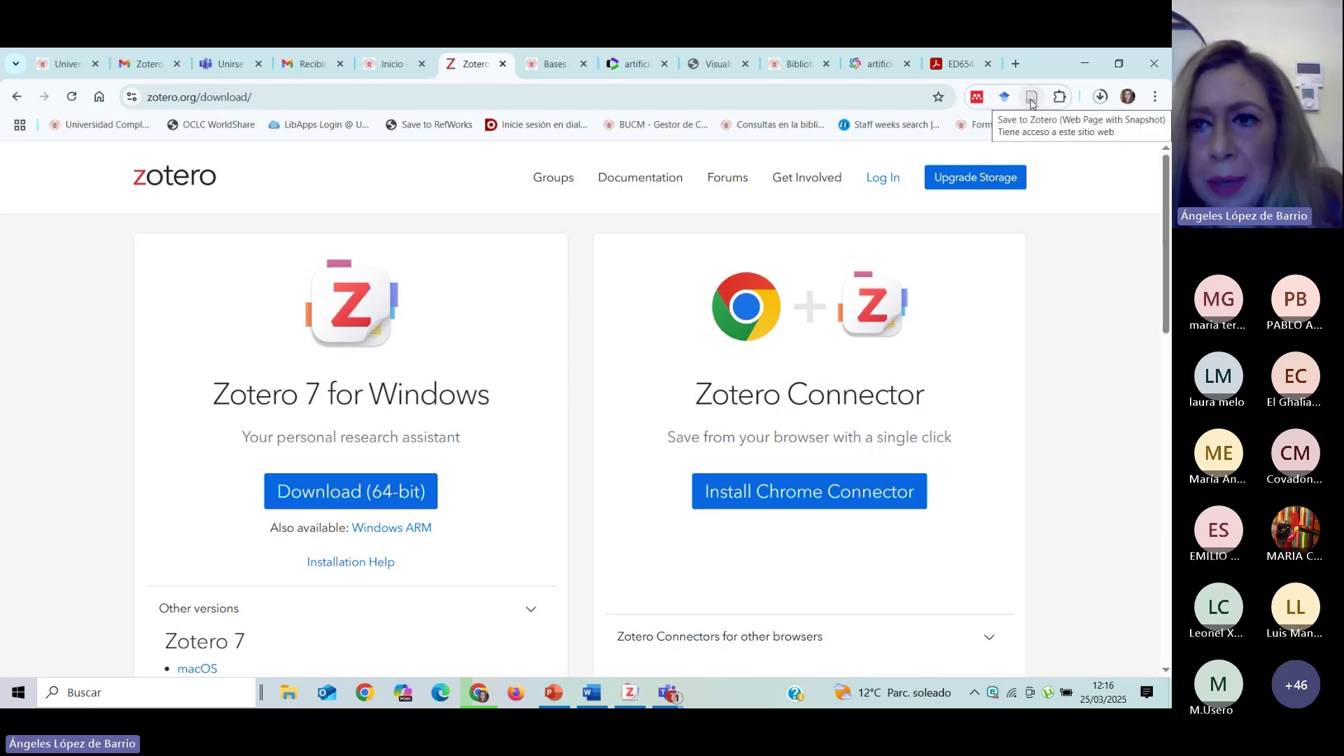
pyautogui.click(960, 67)
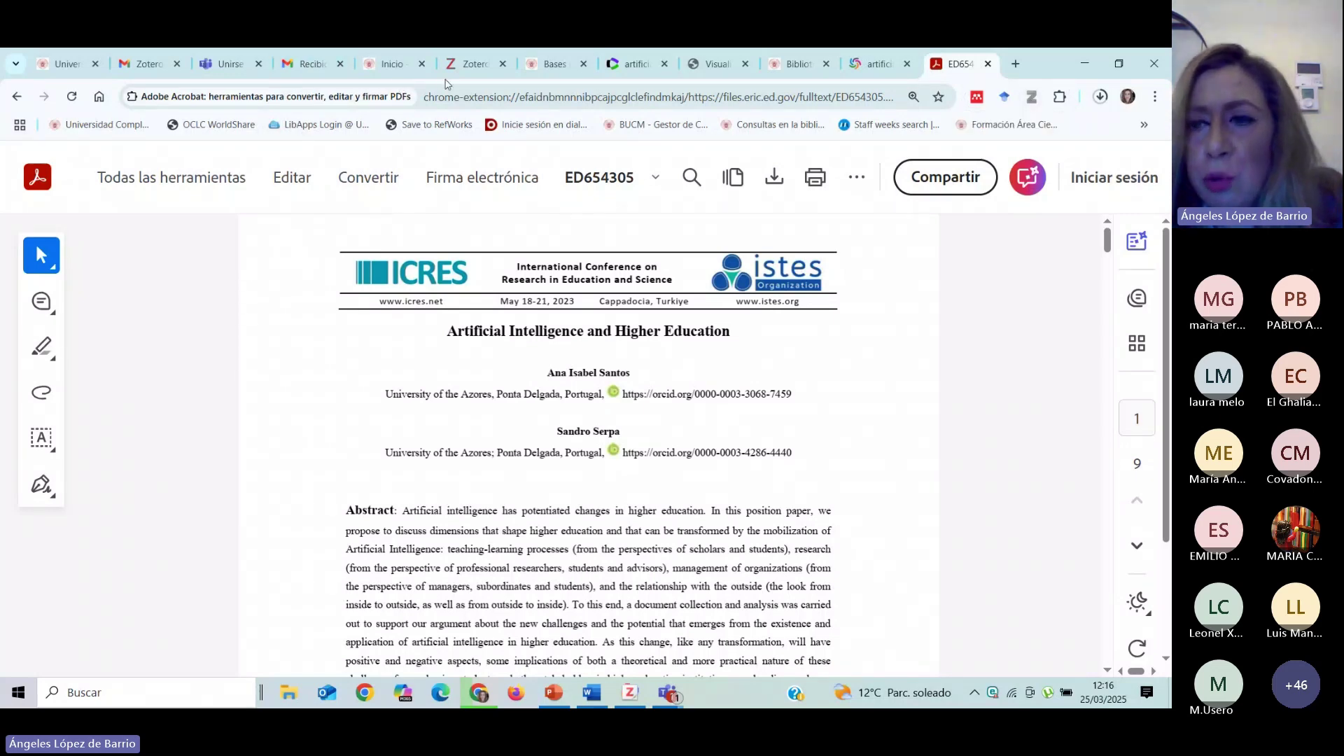
# Browse the knowledge-mapping PDF and WorldCat tabs, selecting part of 'education' in the search query.
pyautogui.click(467, 63)
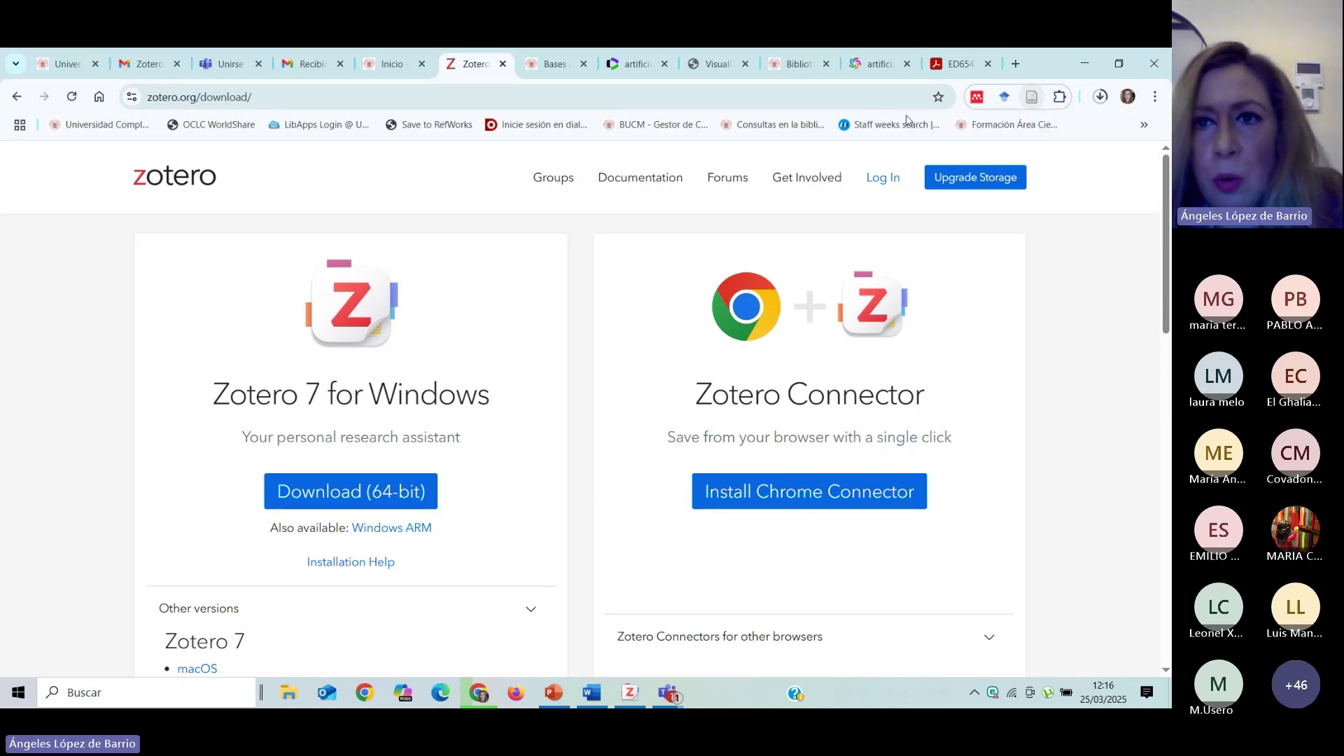
pyautogui.click(710, 70)
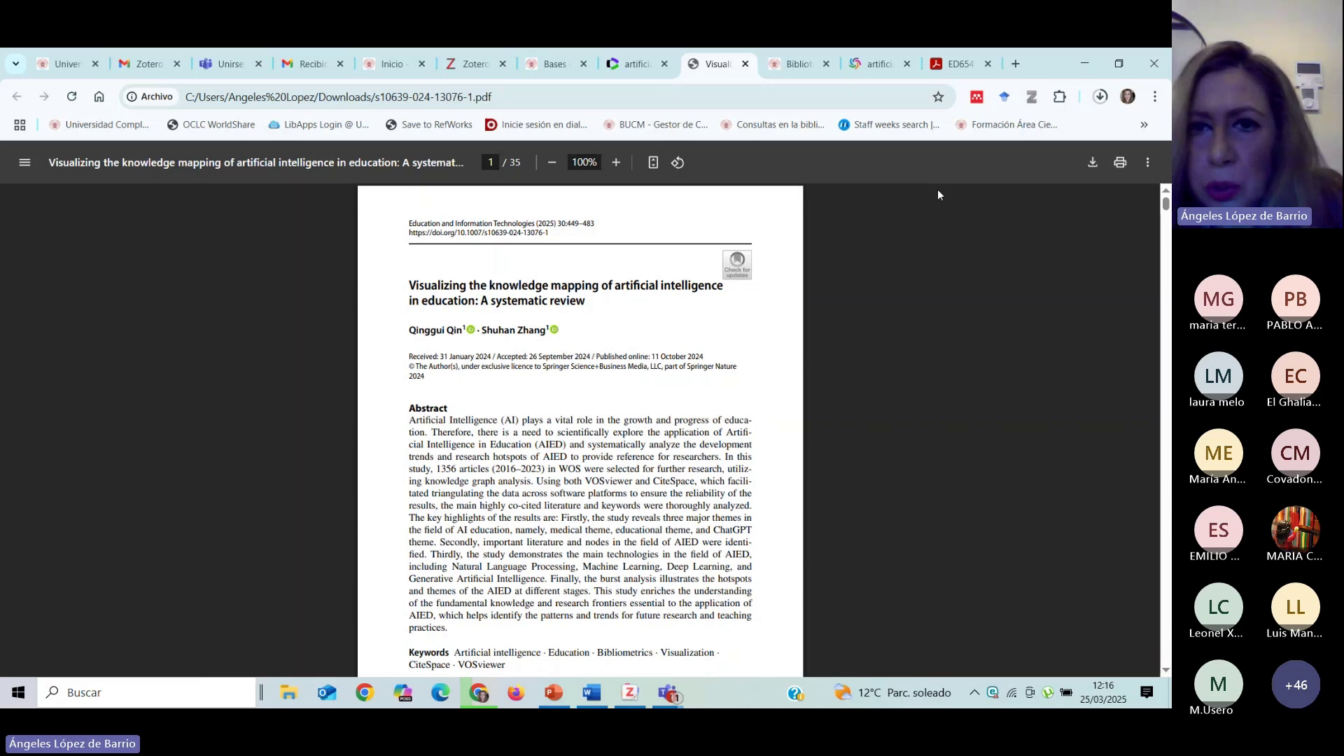
pyautogui.press('super+Right')
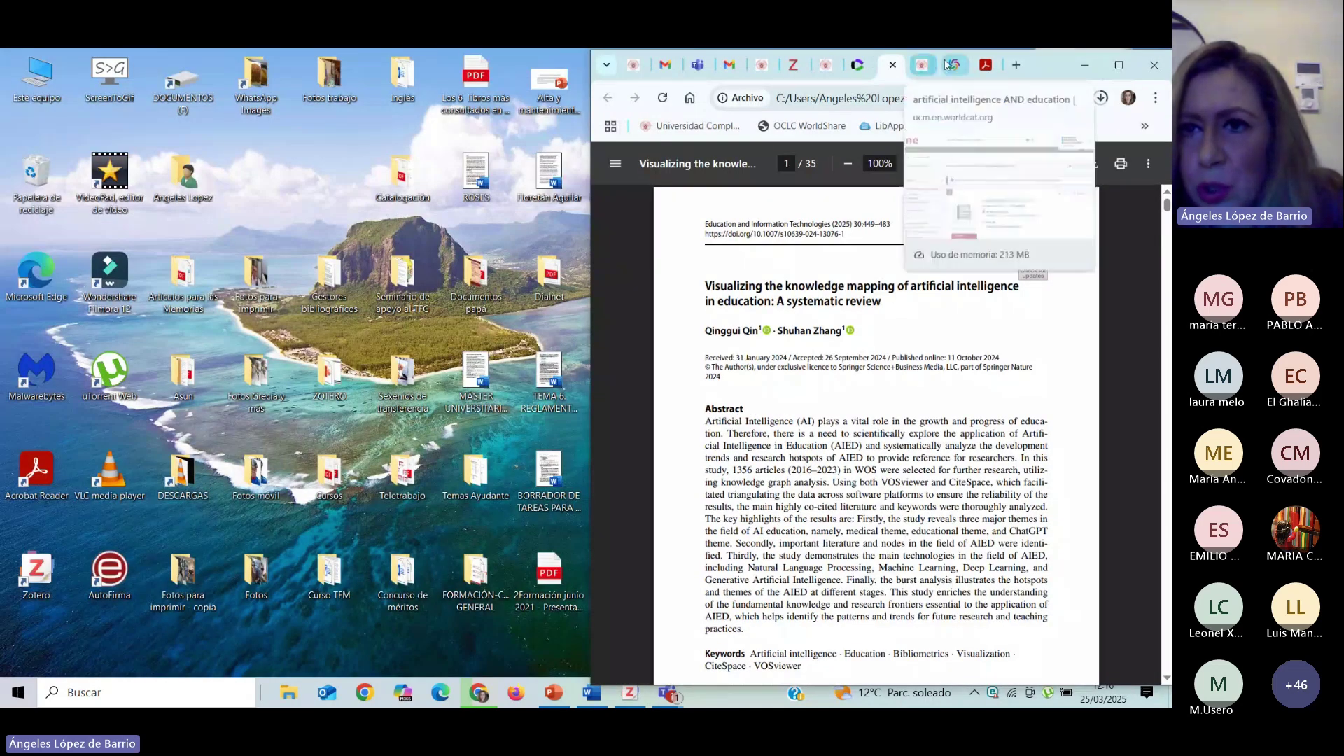
pyautogui.click(948, 65)
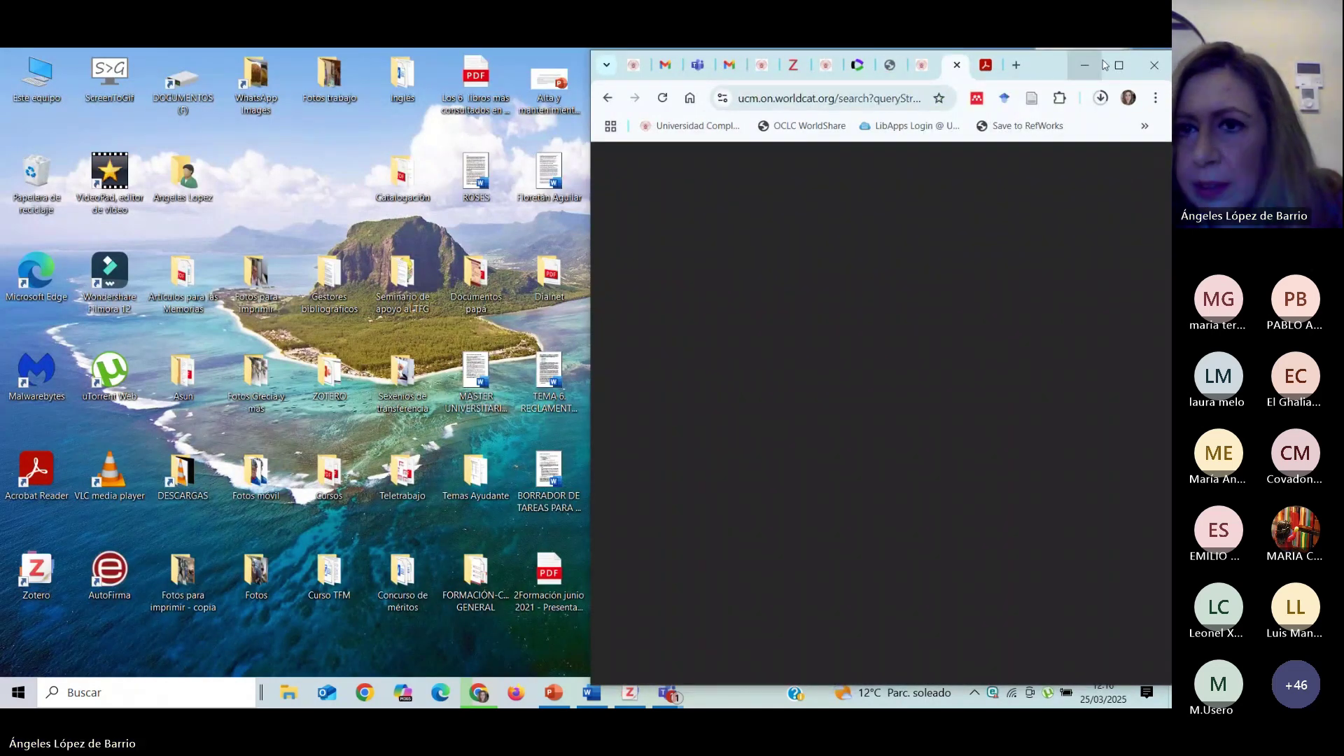
pyautogui.click(1104, 65)
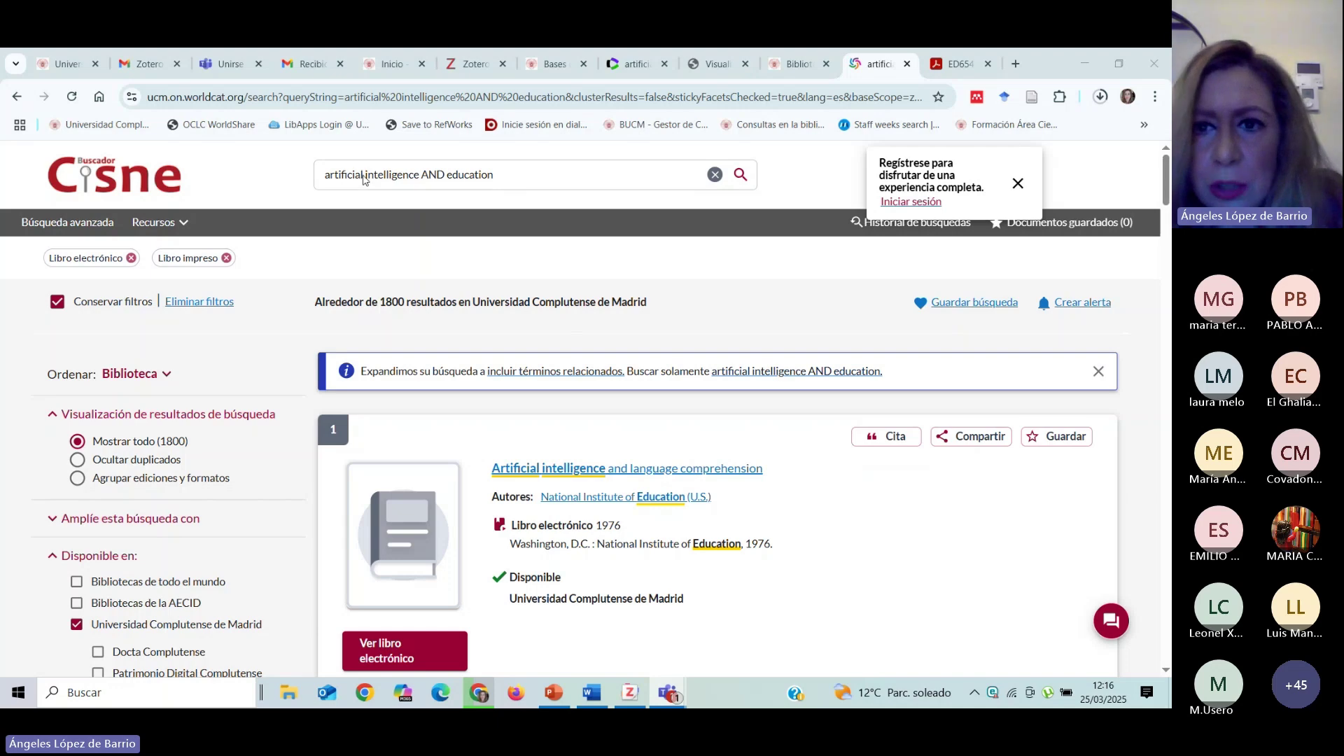
pyautogui.click(487, 175)
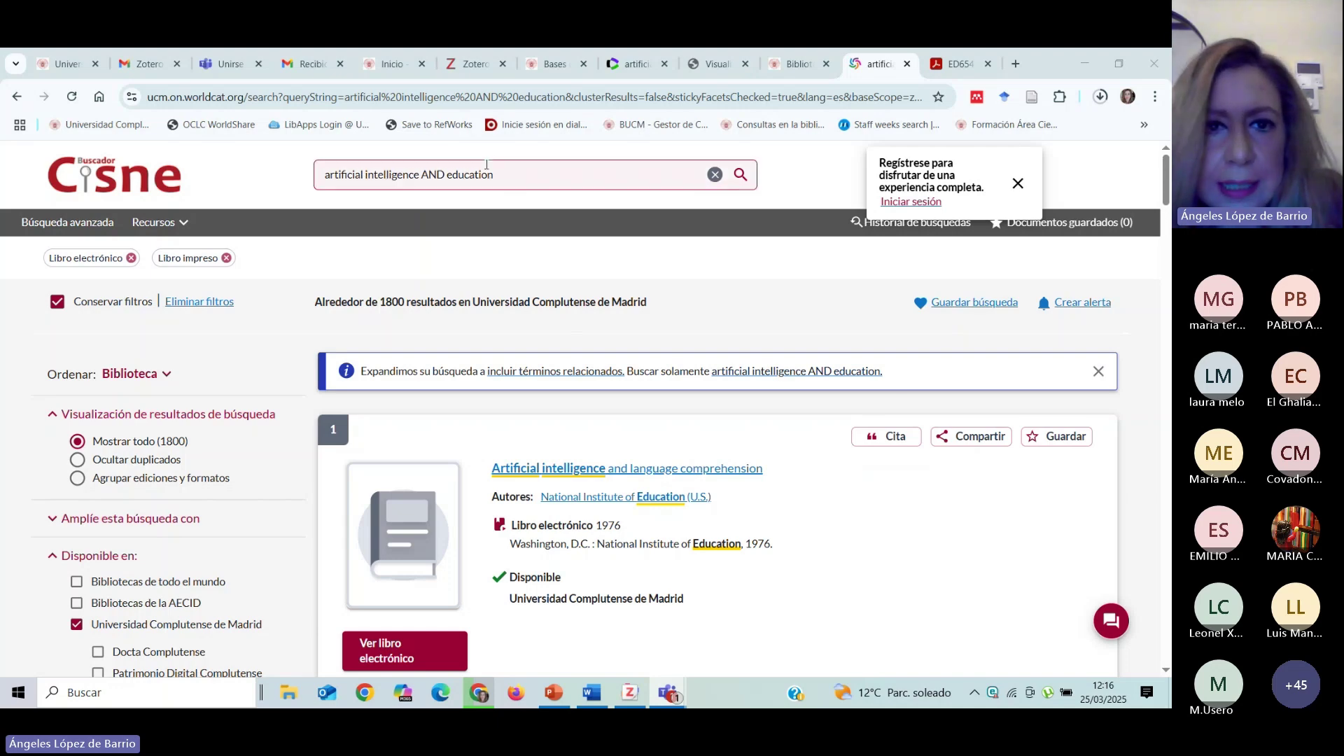
pyautogui.moveTo(469, 175); pyautogui.dragTo(488, 175)
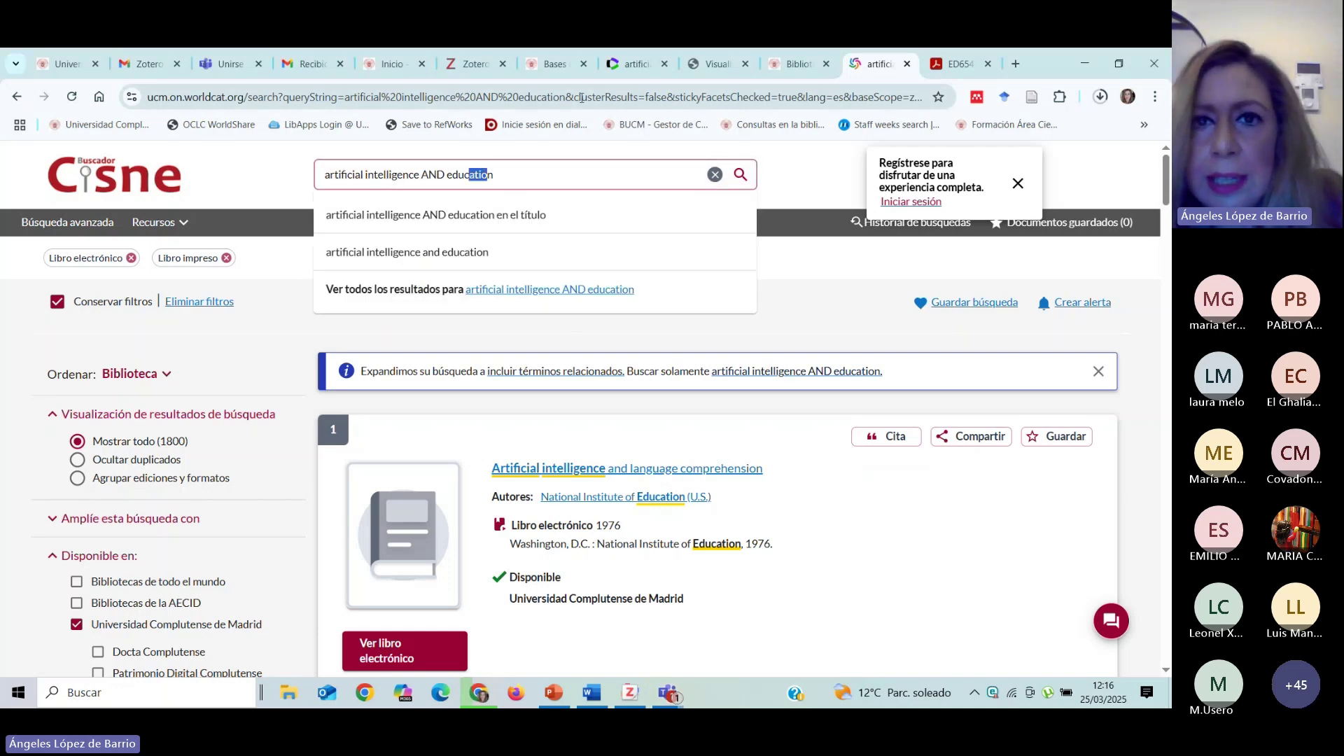
# Start saving Web of Science results with the Zotero Connector, cancel, and return to the download tab.
pyautogui.click(628, 70)
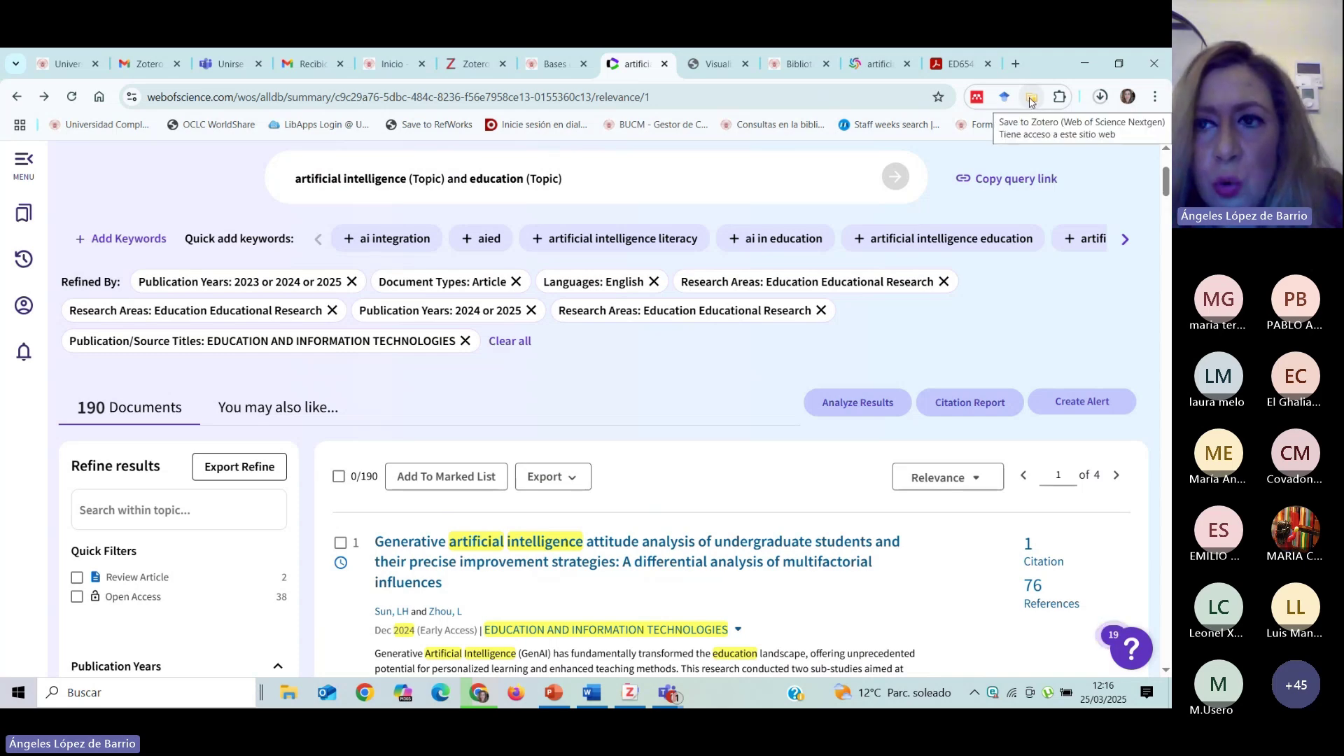
pyautogui.click(1032, 100)
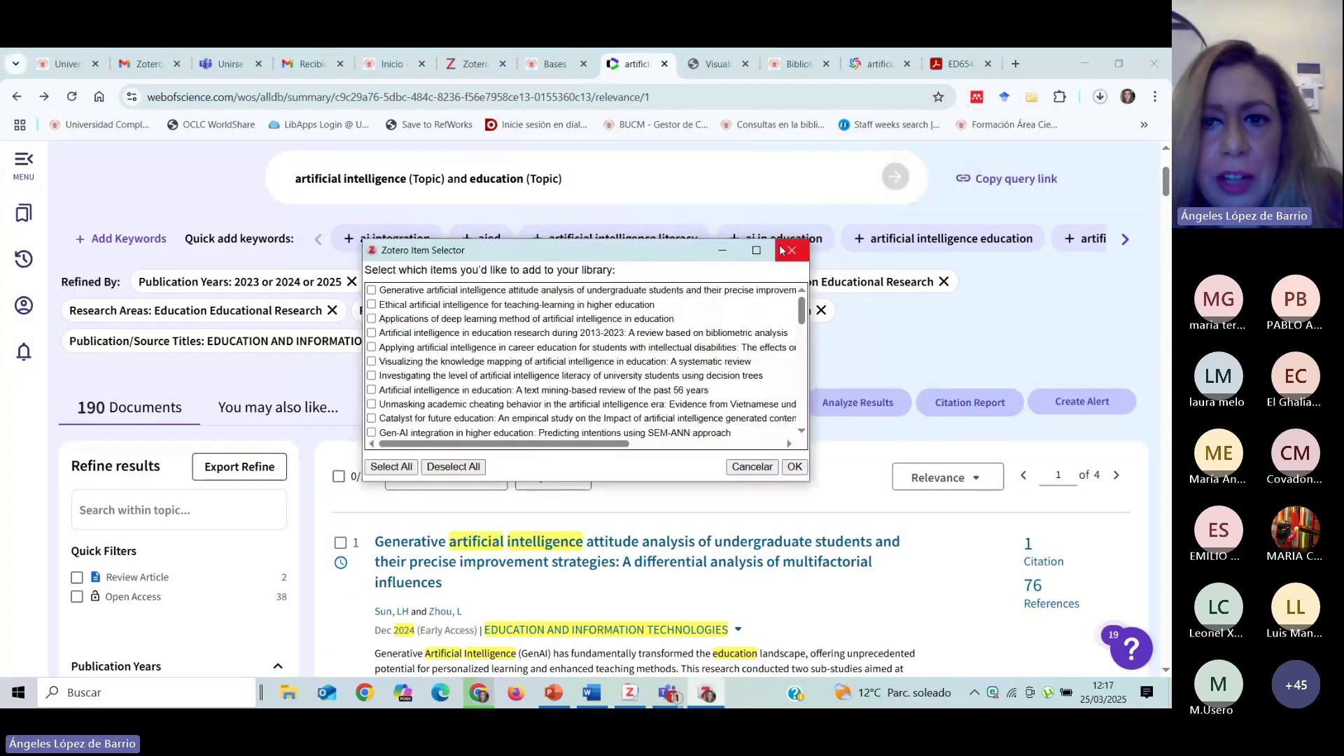
pyautogui.click(789, 252)
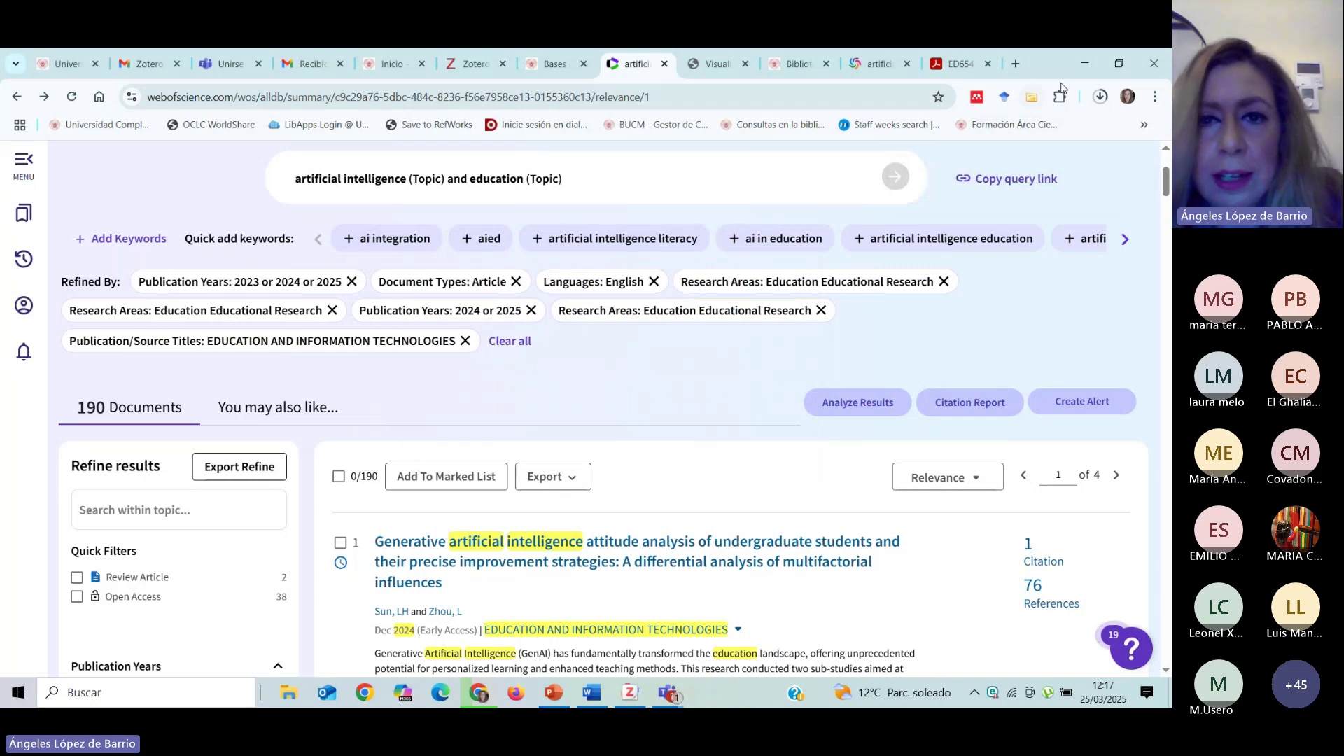
pyautogui.click(714, 63)
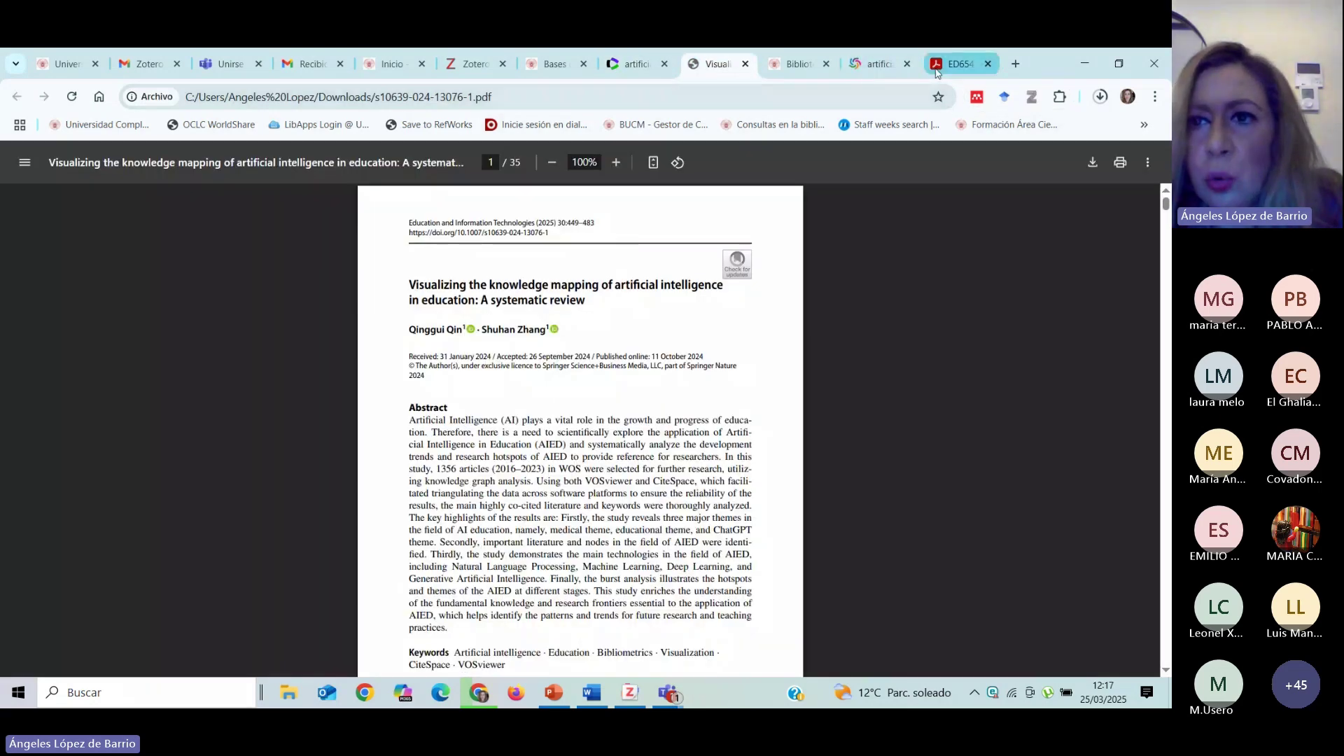
pyautogui.click(958, 64)
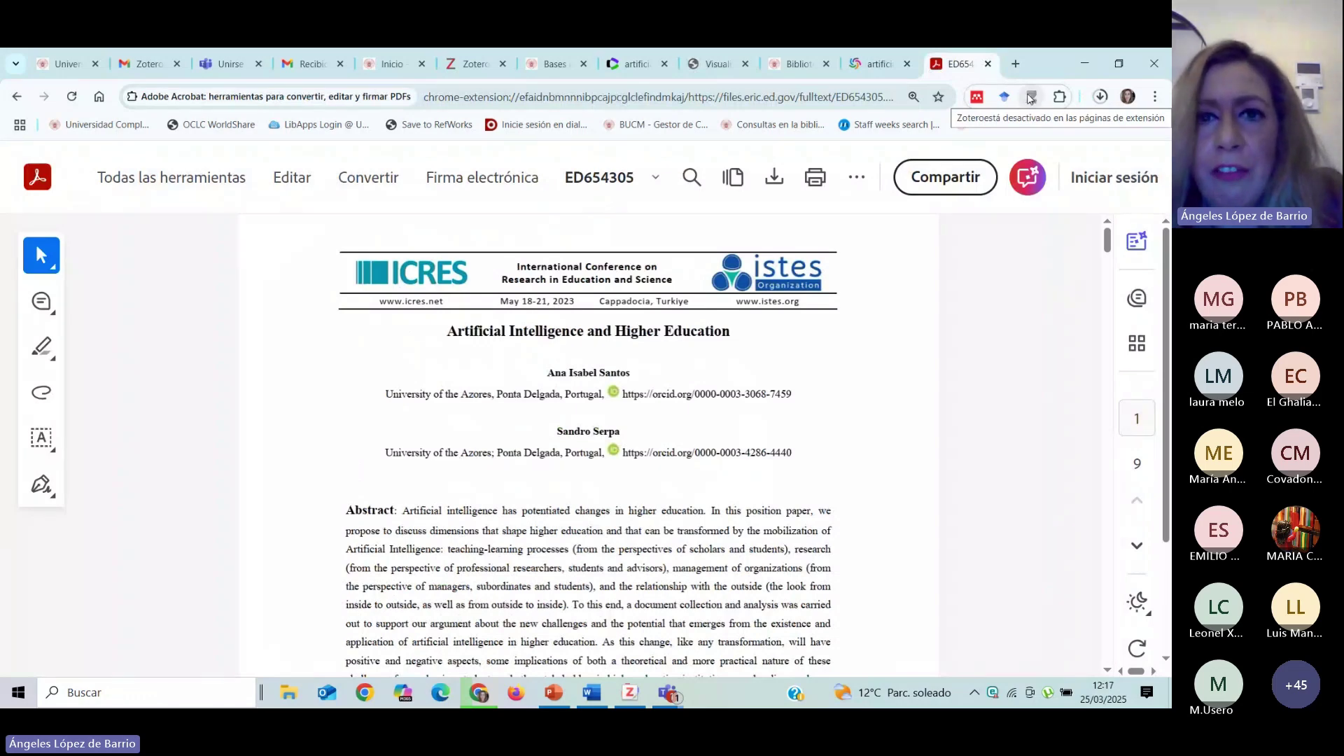
pyautogui.click(470, 64)
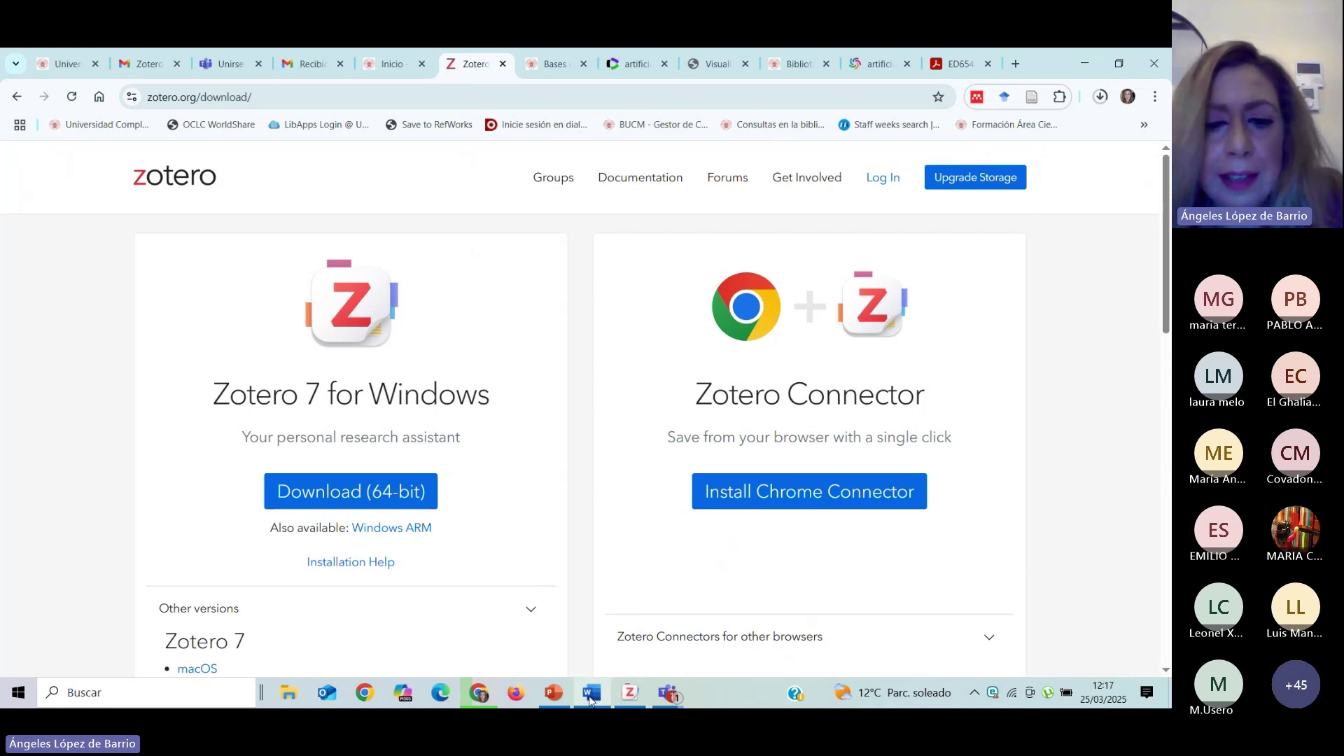
# Switch to the Word document 'La inteligencia artificial' from the taskbar.
pyautogui.moveTo(590, 698)
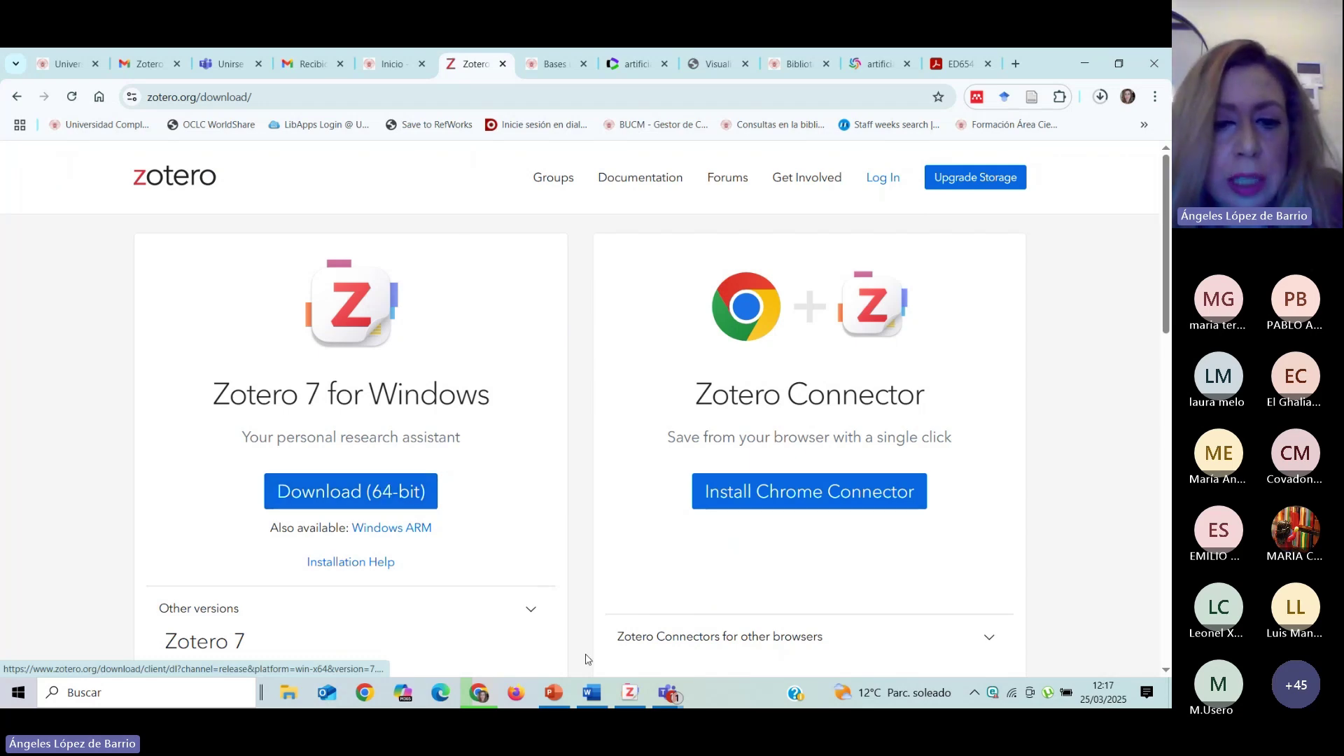
pyautogui.click(593, 700)
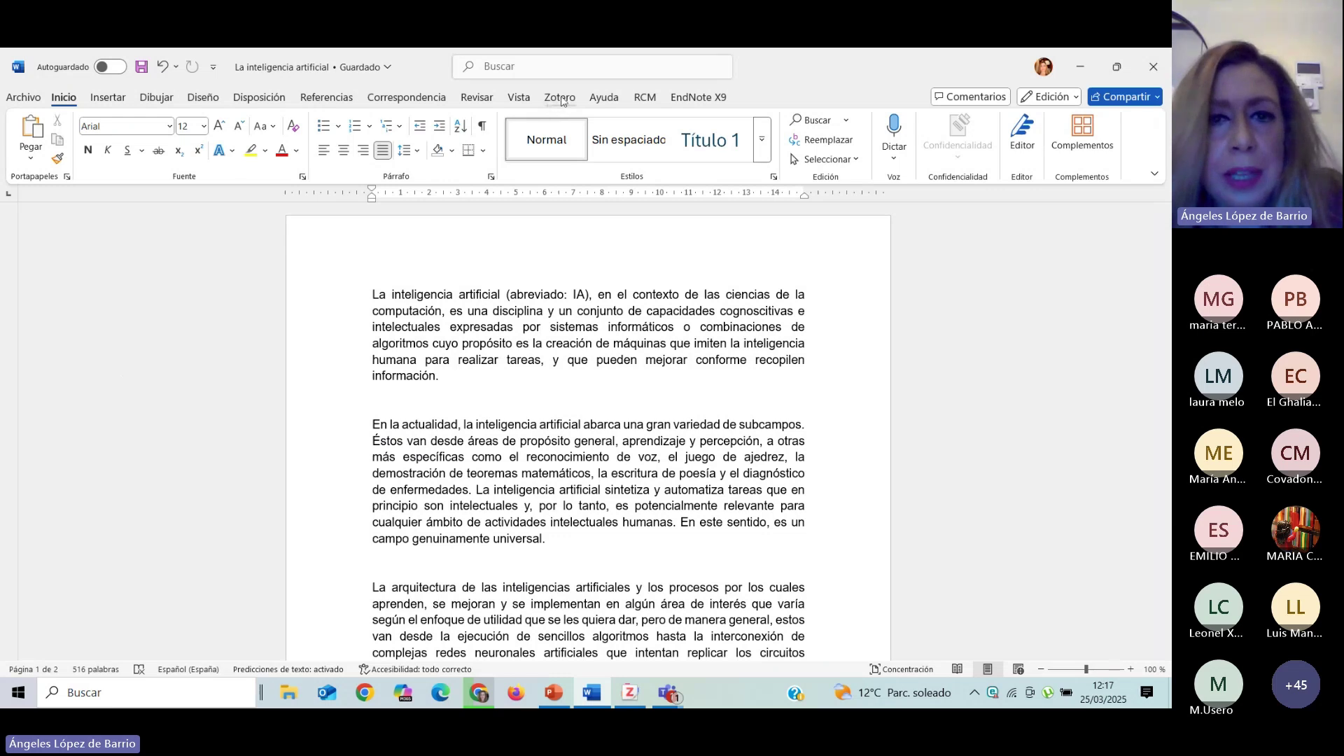
# Show Word's Zotero ribbon tab, then minimize Word and Chrome to reveal the desktop.
pyautogui.click(561, 97)
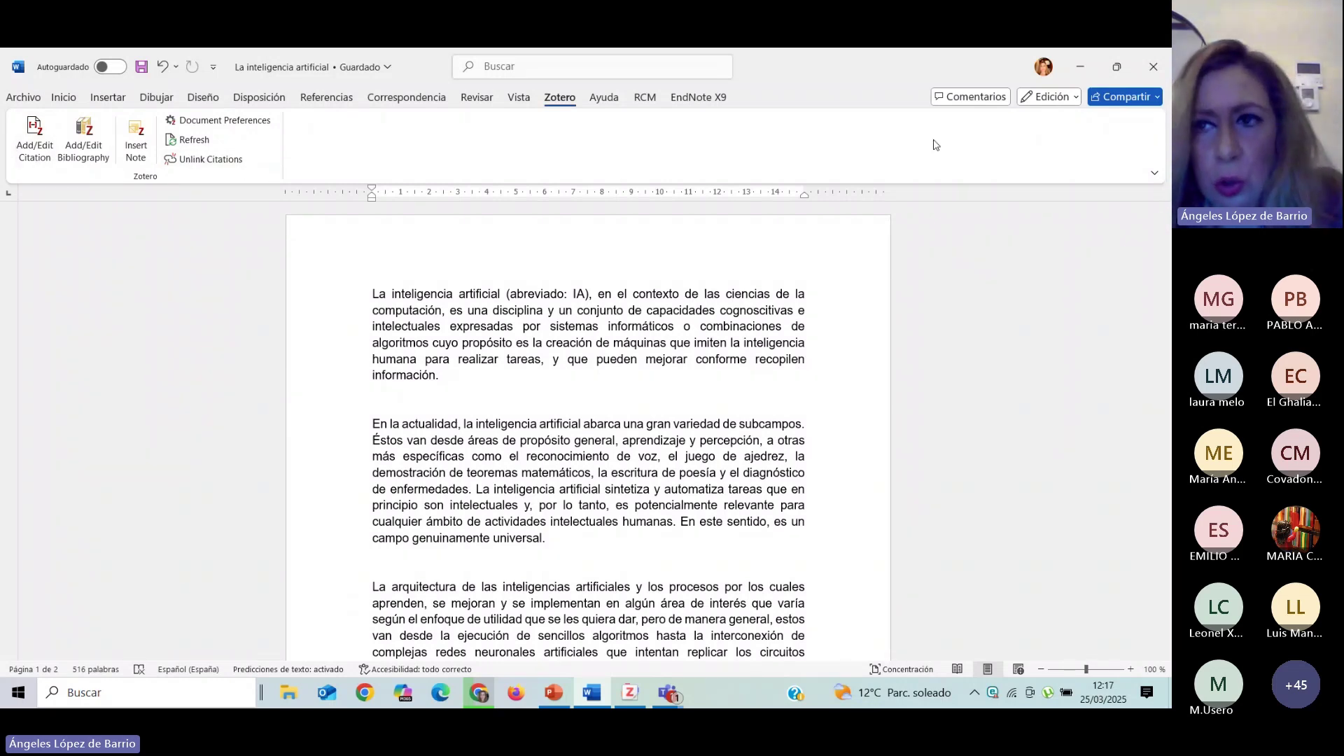
pyautogui.click(1082, 69)
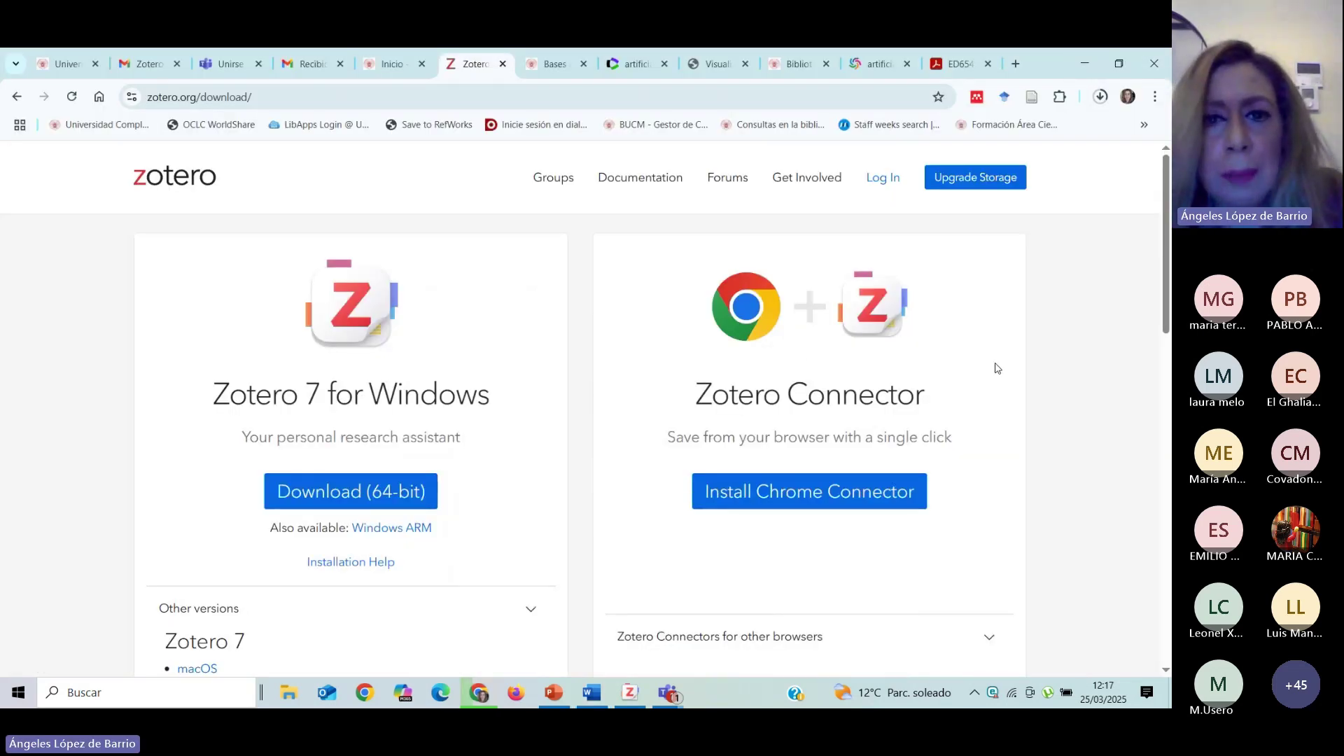
pyautogui.click(1083, 66)
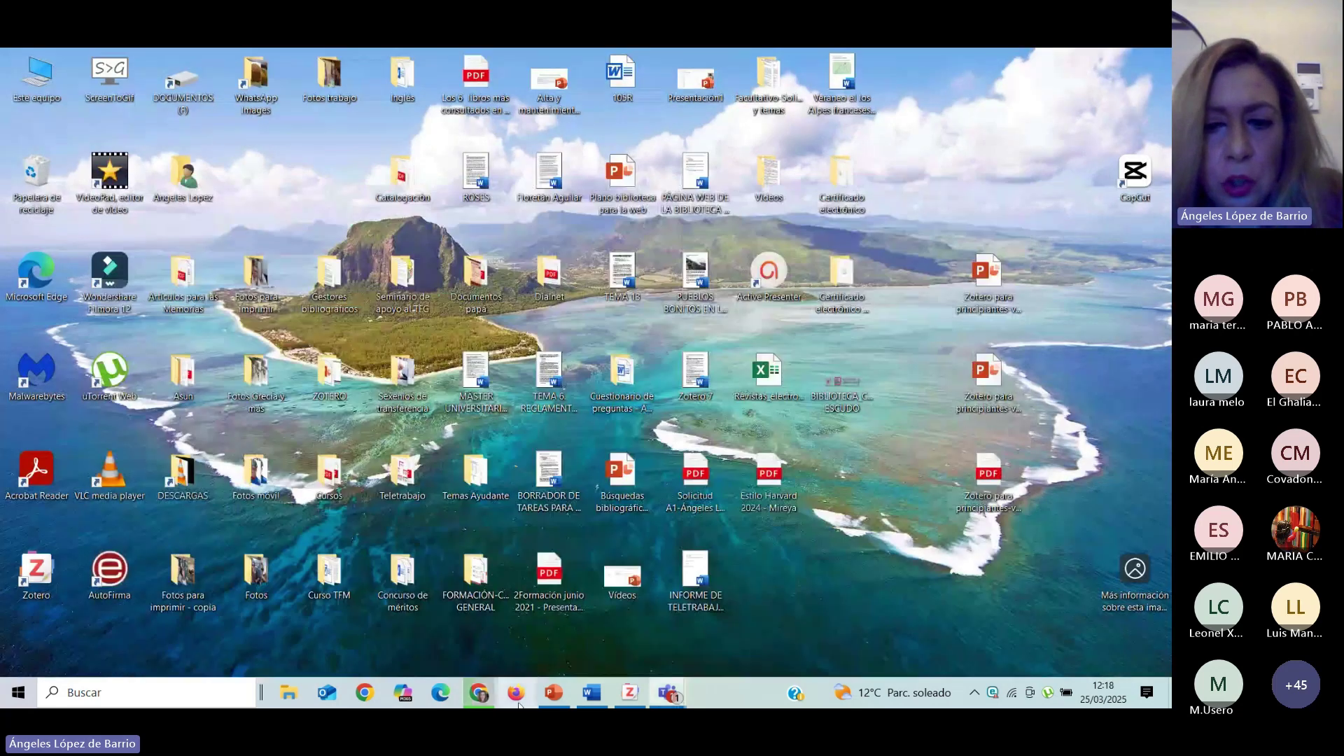
# Restore PowerPoint and present the Instalación, Descargas and Ajustes slides, then exit the slideshow.
pyautogui.click(553, 693)
pyautogui.click(54, 261)
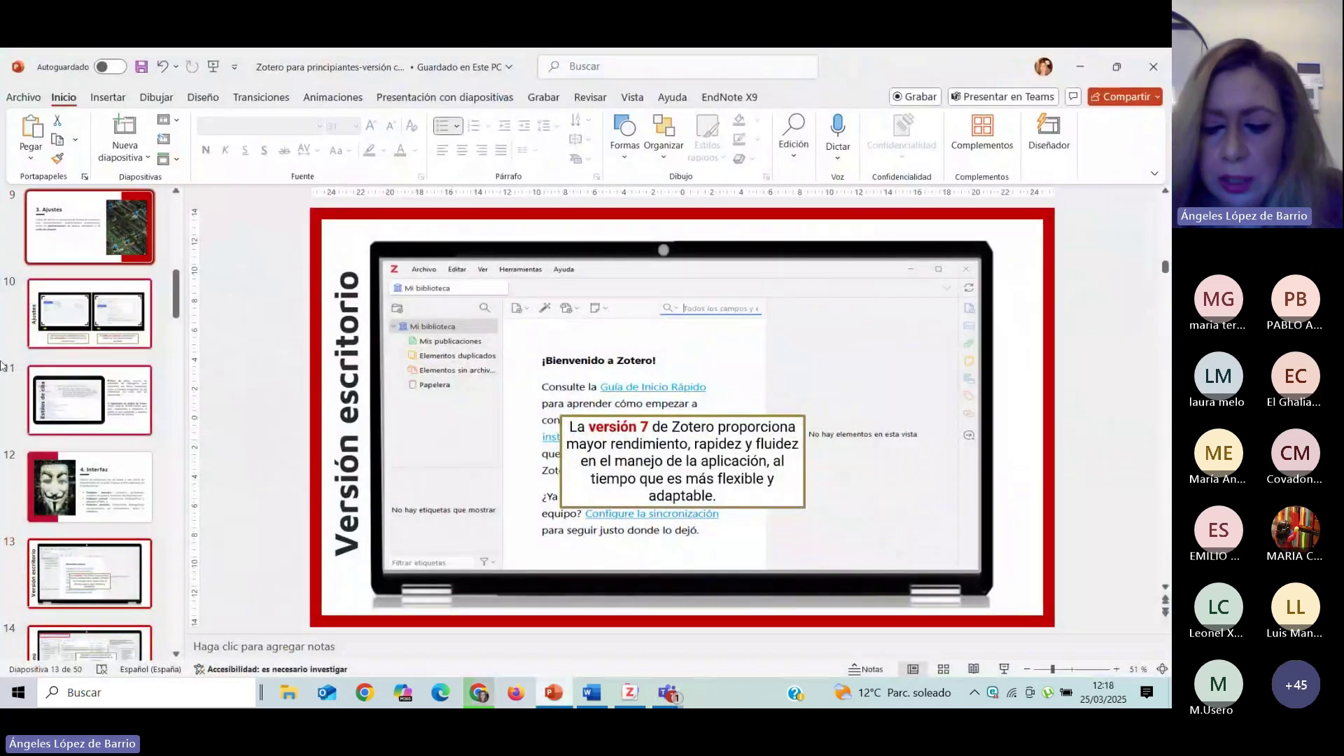
pyautogui.press('Up')
pyautogui.press('Up')
pyautogui.press('Up')
pyautogui.press('Up')
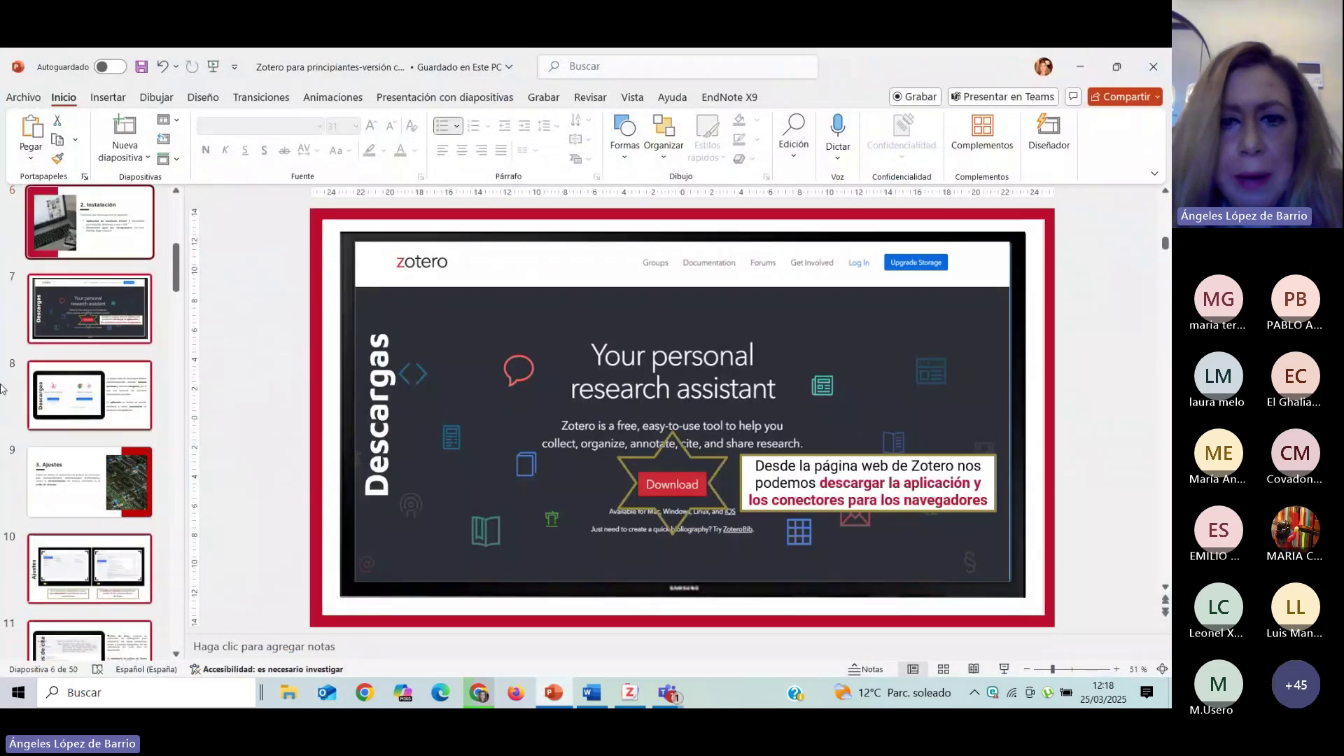
pyautogui.press('Down')
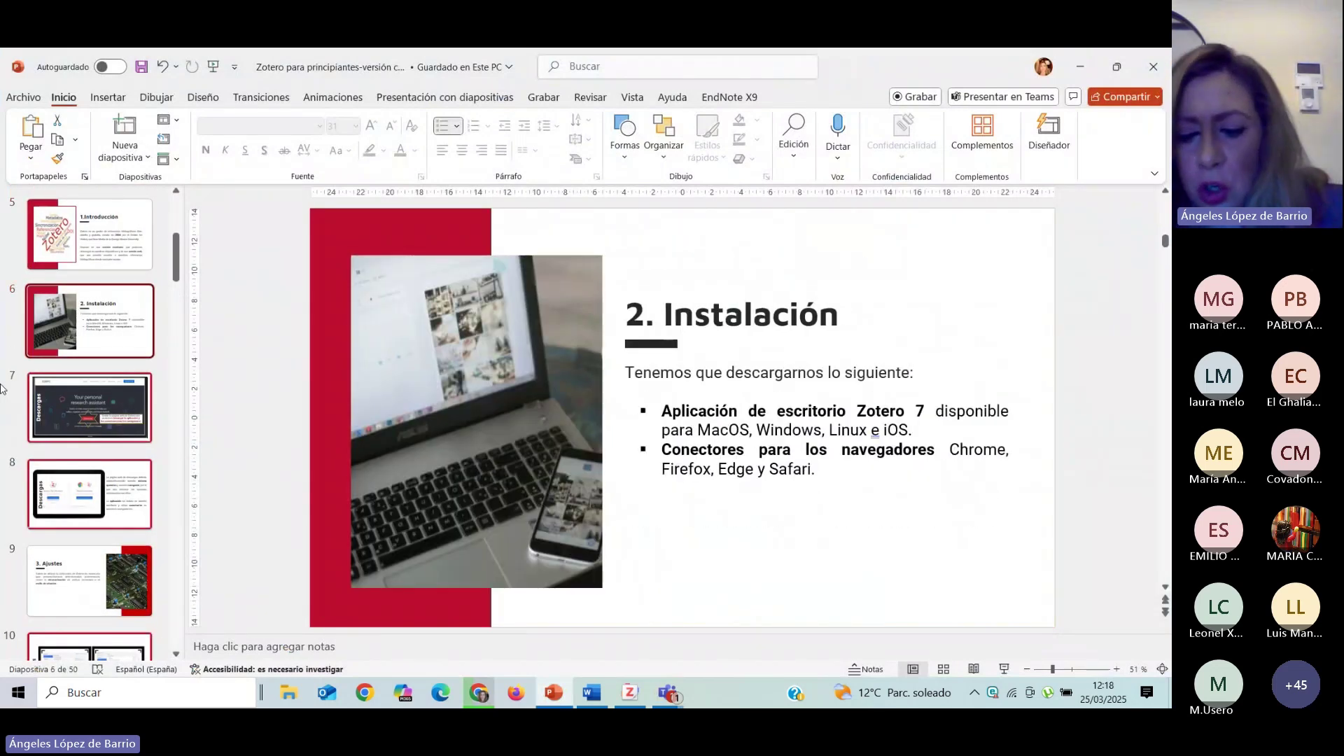
pyautogui.click(1004, 669)
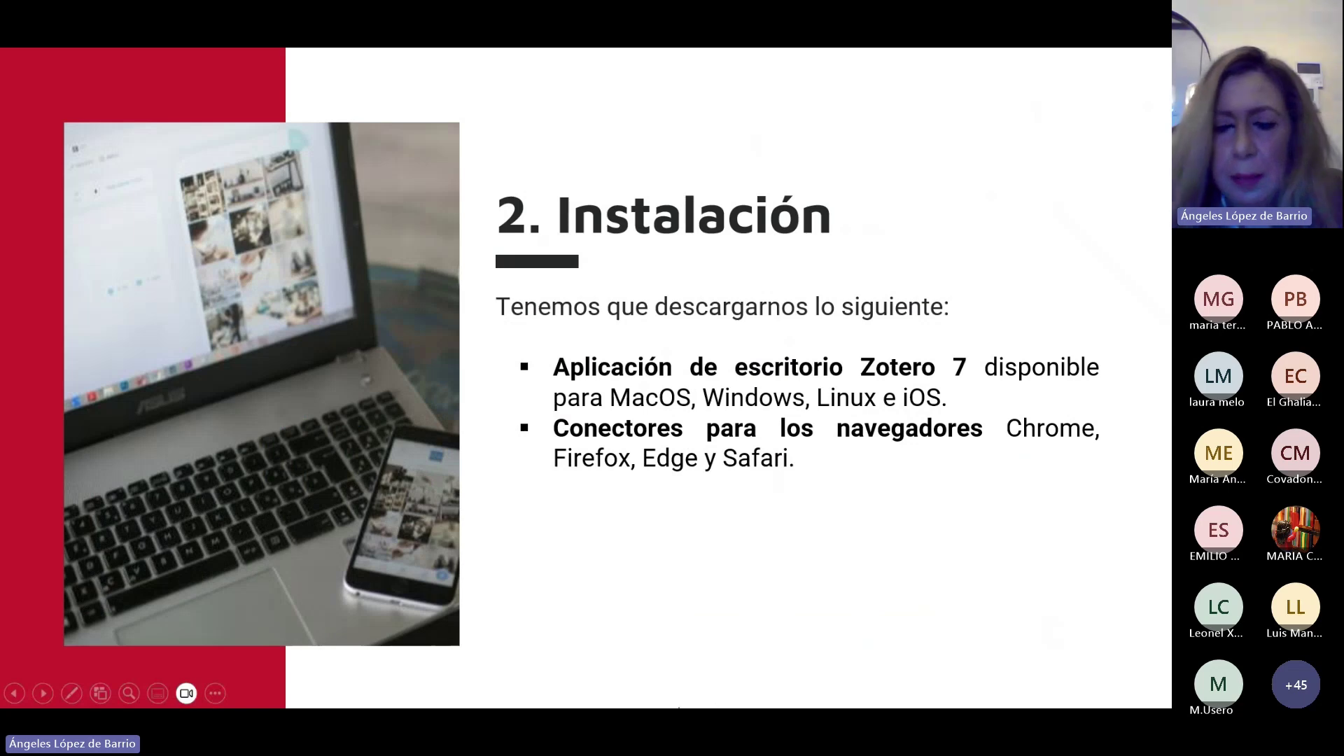
pyautogui.press('Right')
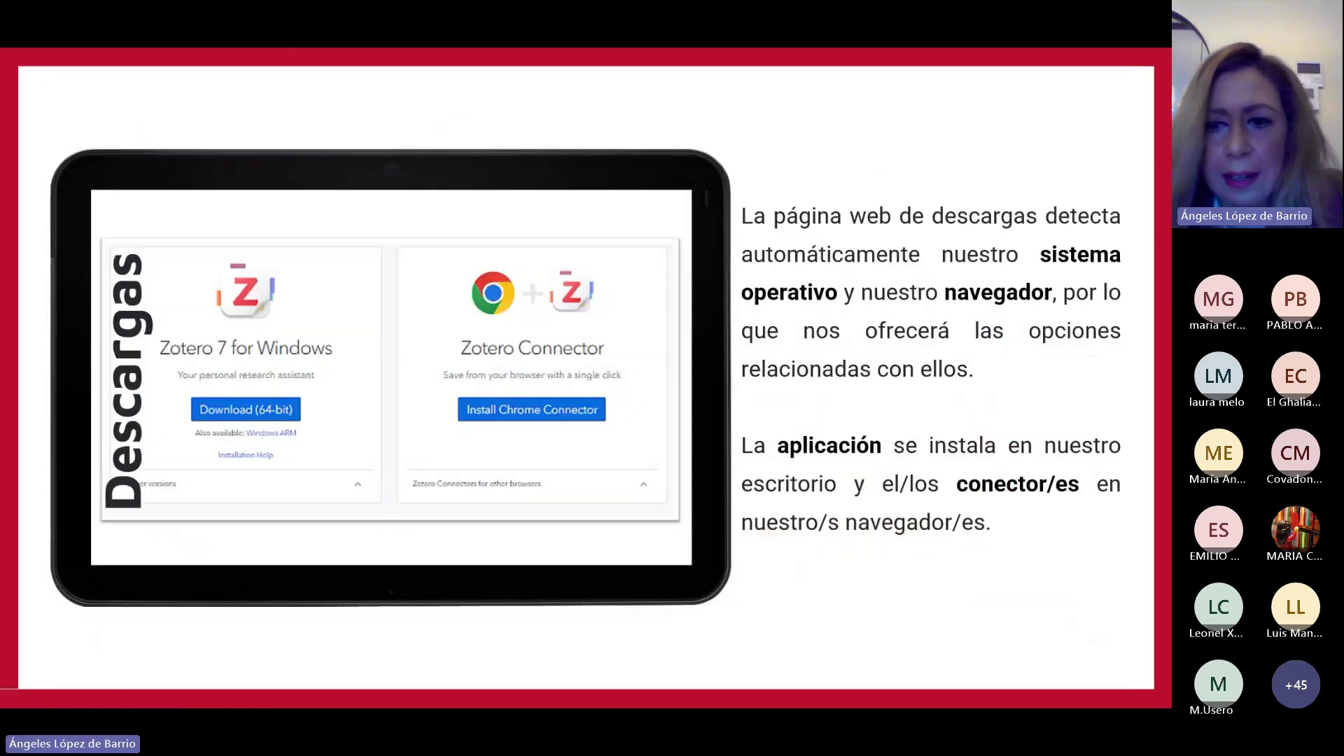
pyautogui.press('Right')
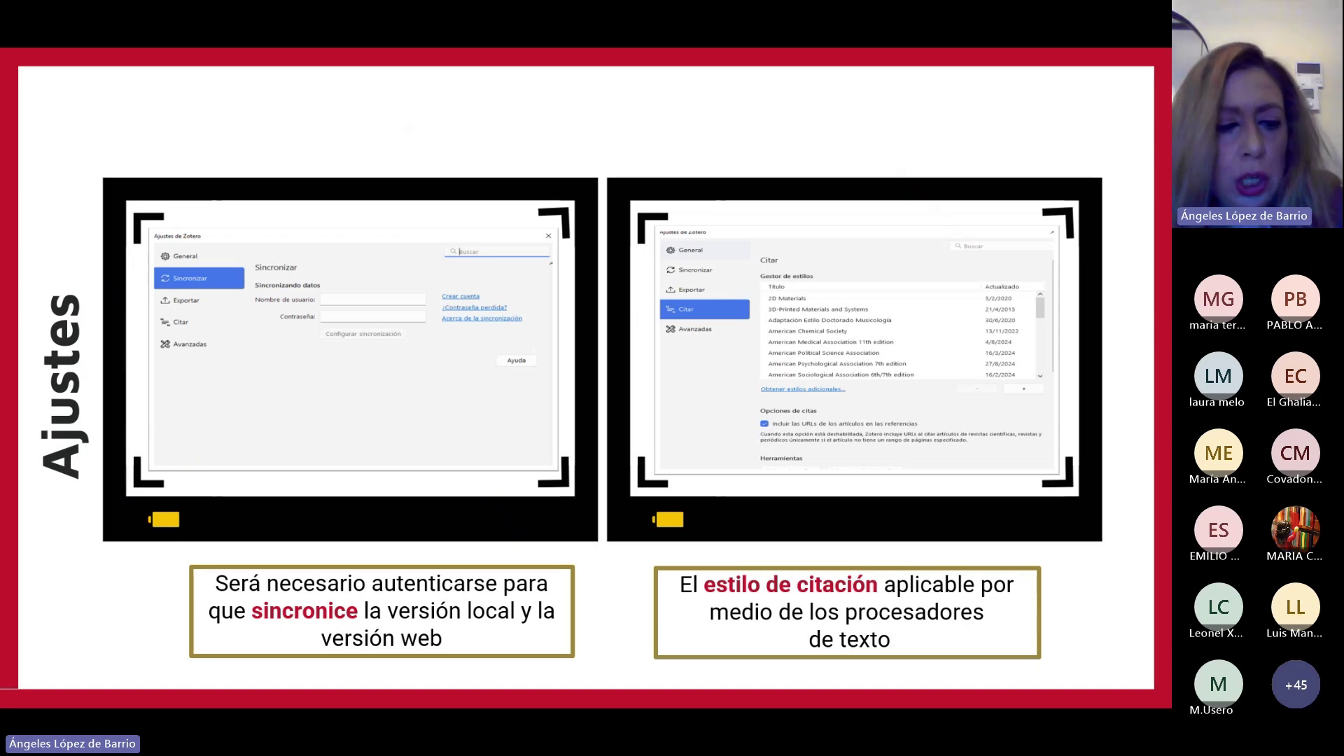
pyautogui.press('Escape')
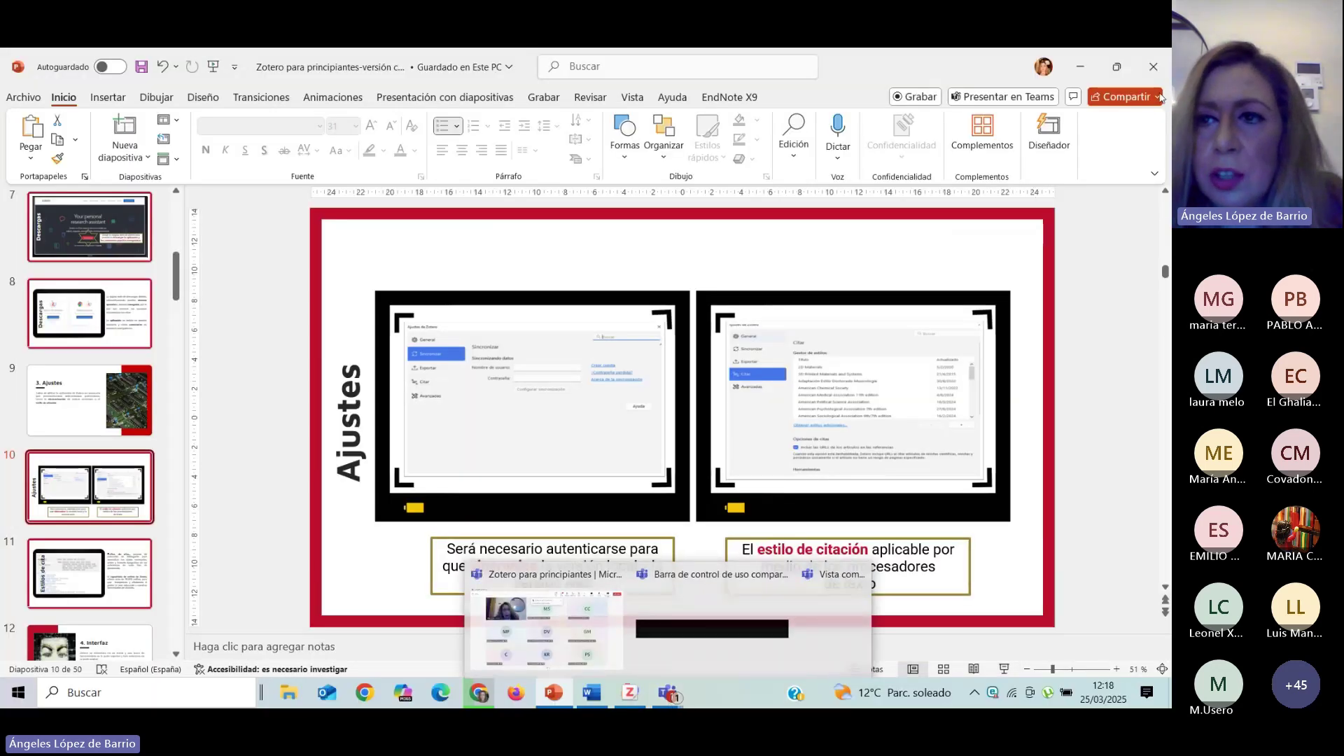
# Return to Zotero and, in Ajustes > Sincronizar, unlink the sync account and remove local data.
pyautogui.click(1080, 70)
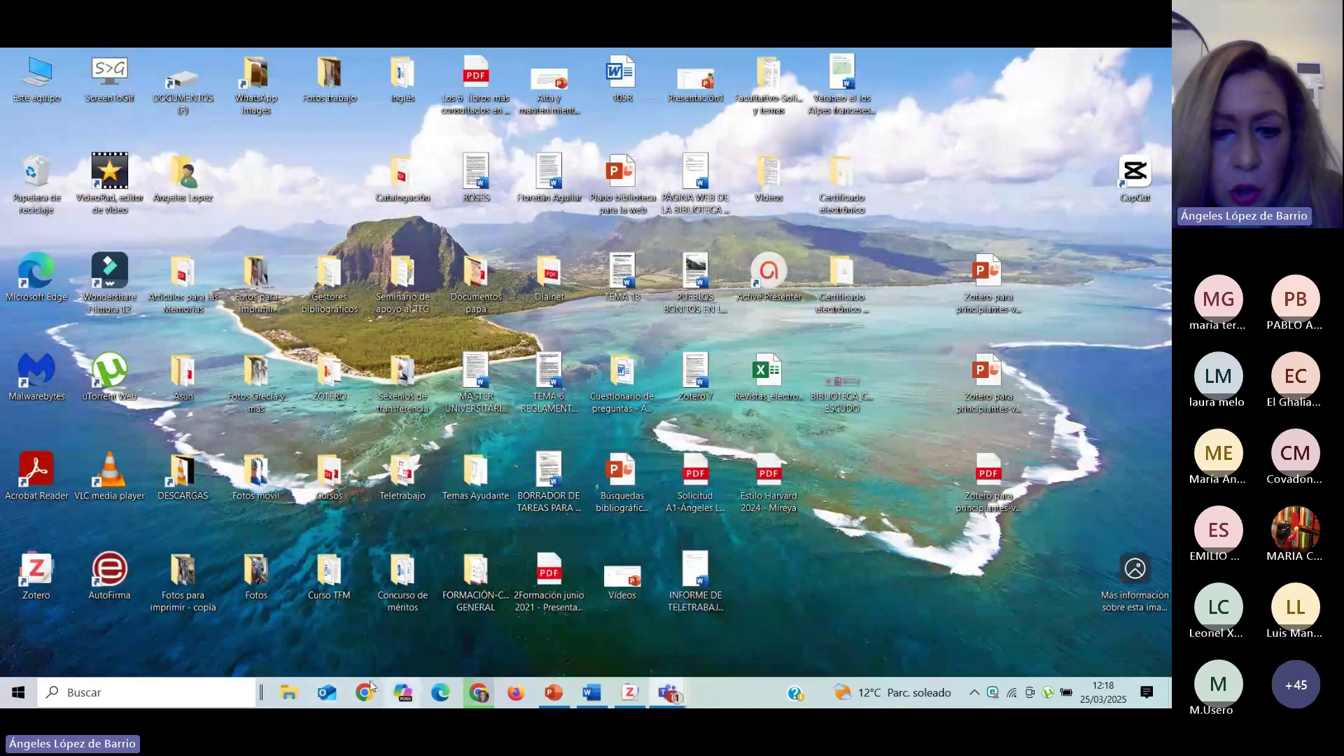
pyautogui.click(633, 700)
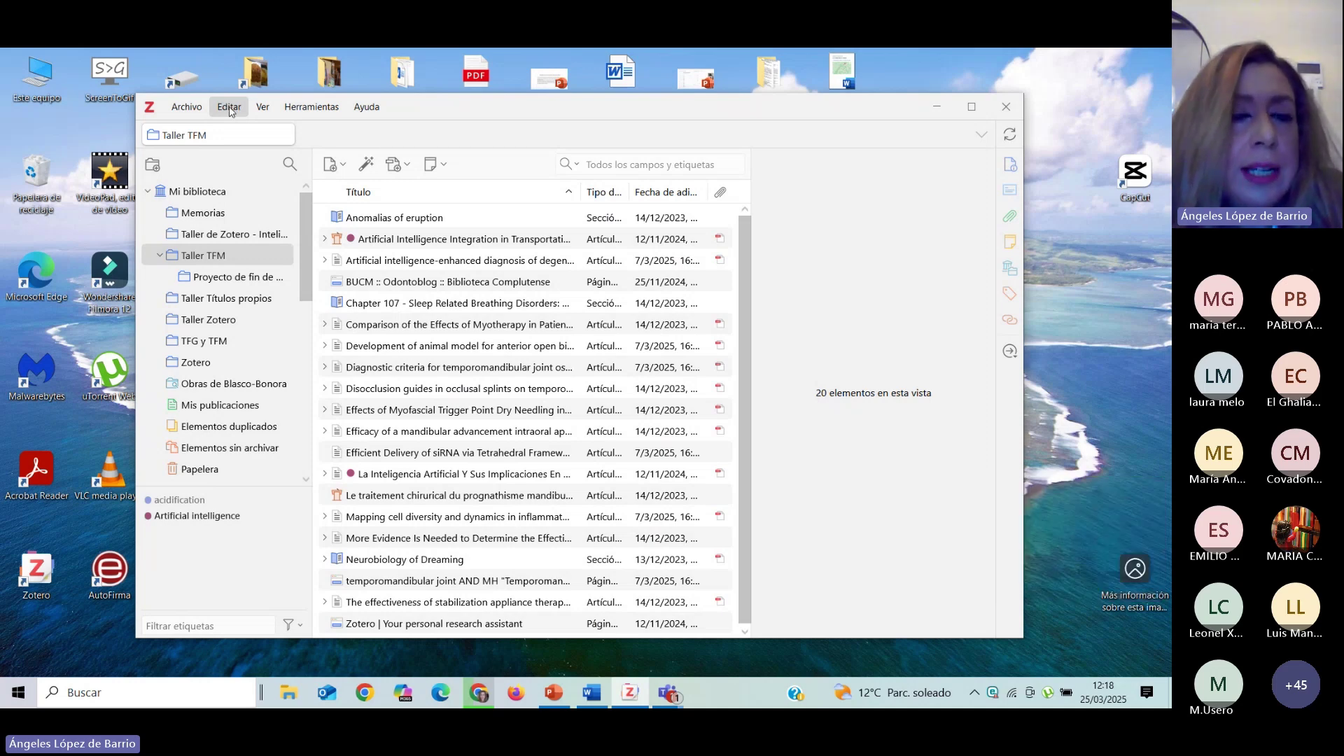
pyautogui.click(230, 109)
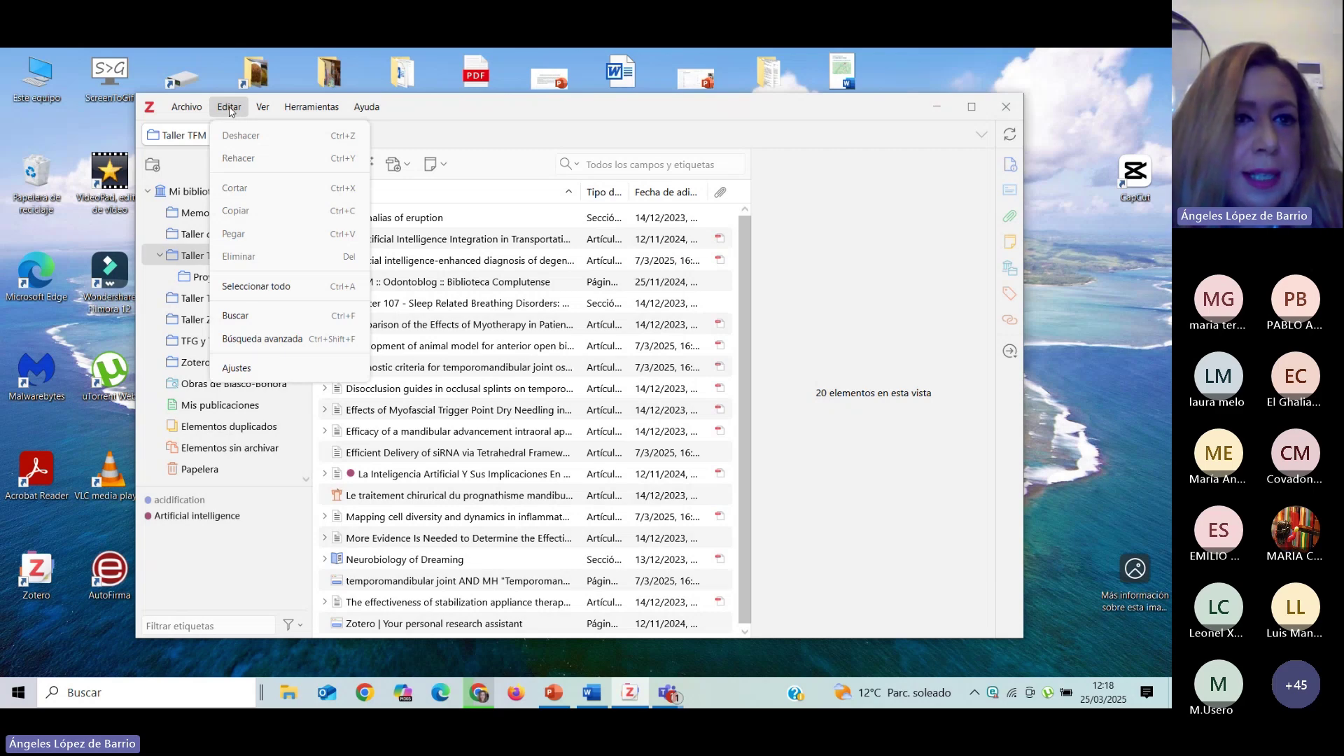
pyautogui.click(280, 369)
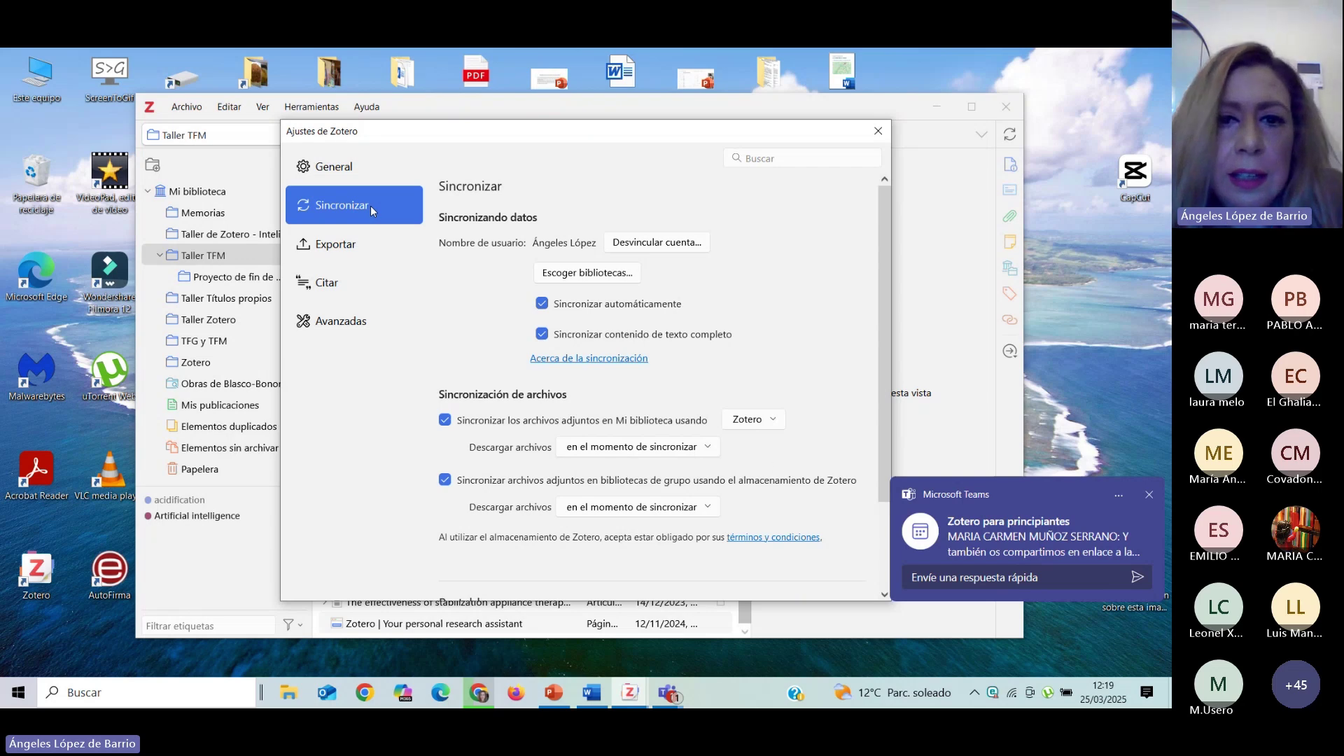
pyautogui.click(670, 245)
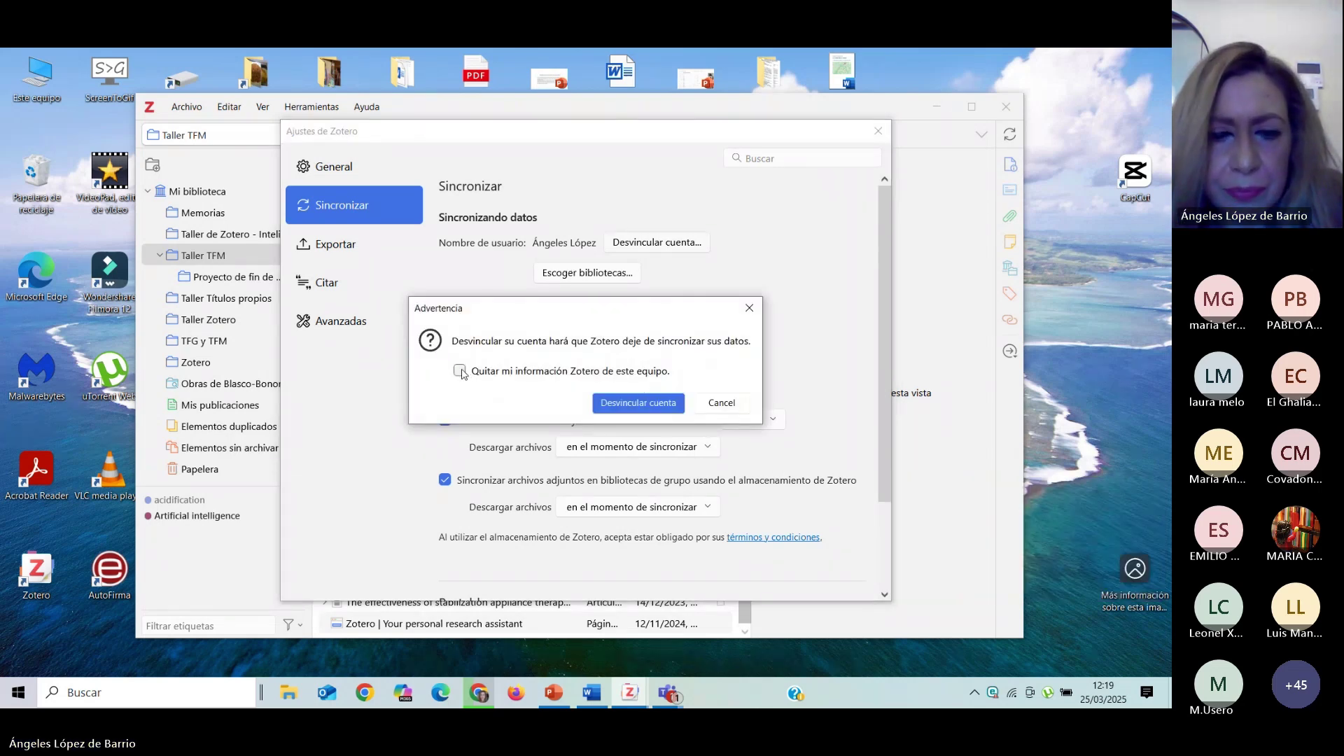
pyautogui.click(634, 404)
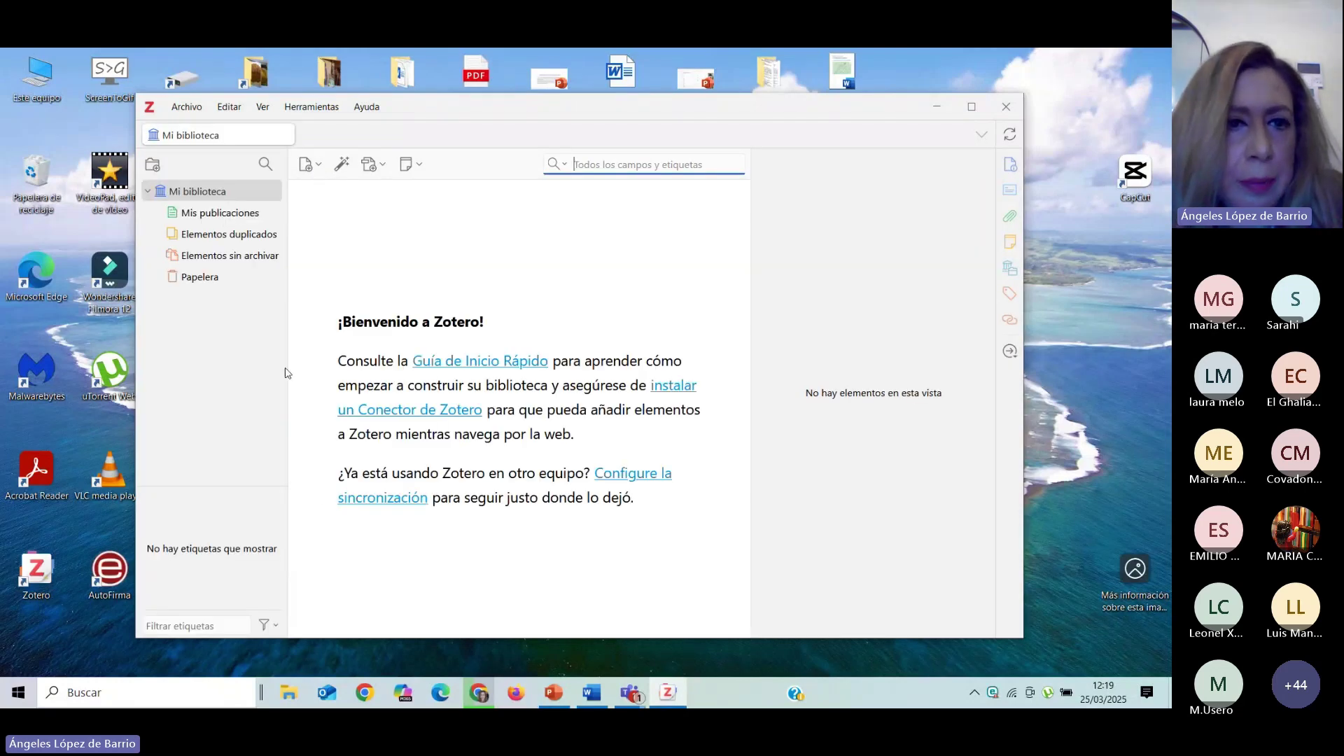
pyautogui.click(231, 109)
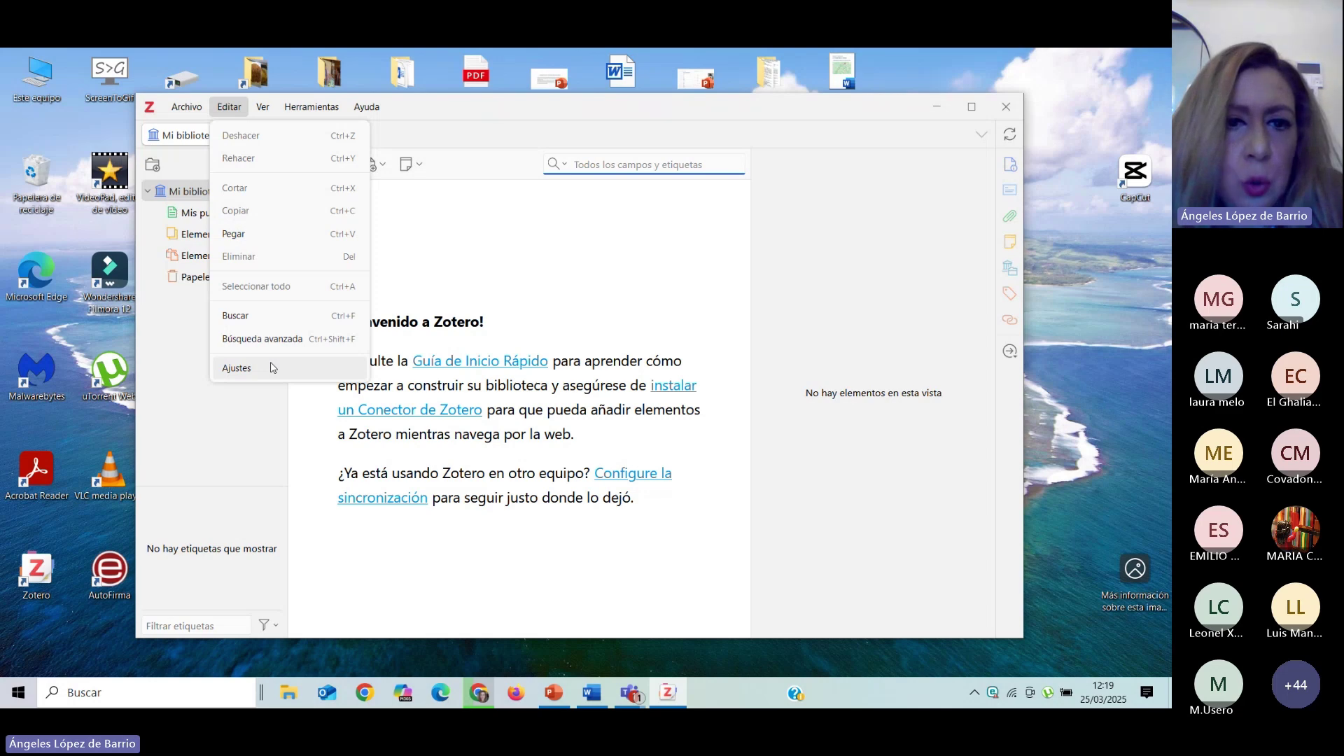
pyautogui.click(271, 368)
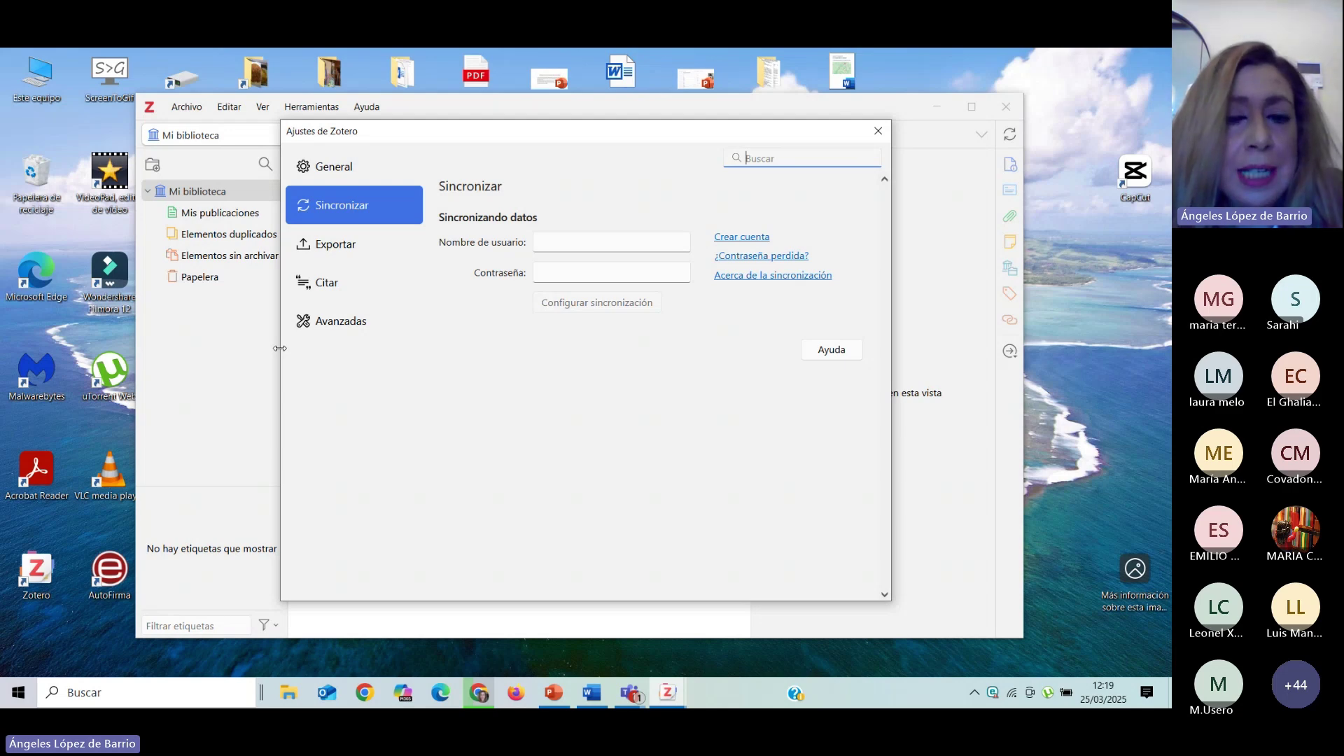
pyautogui.click(591, 241)
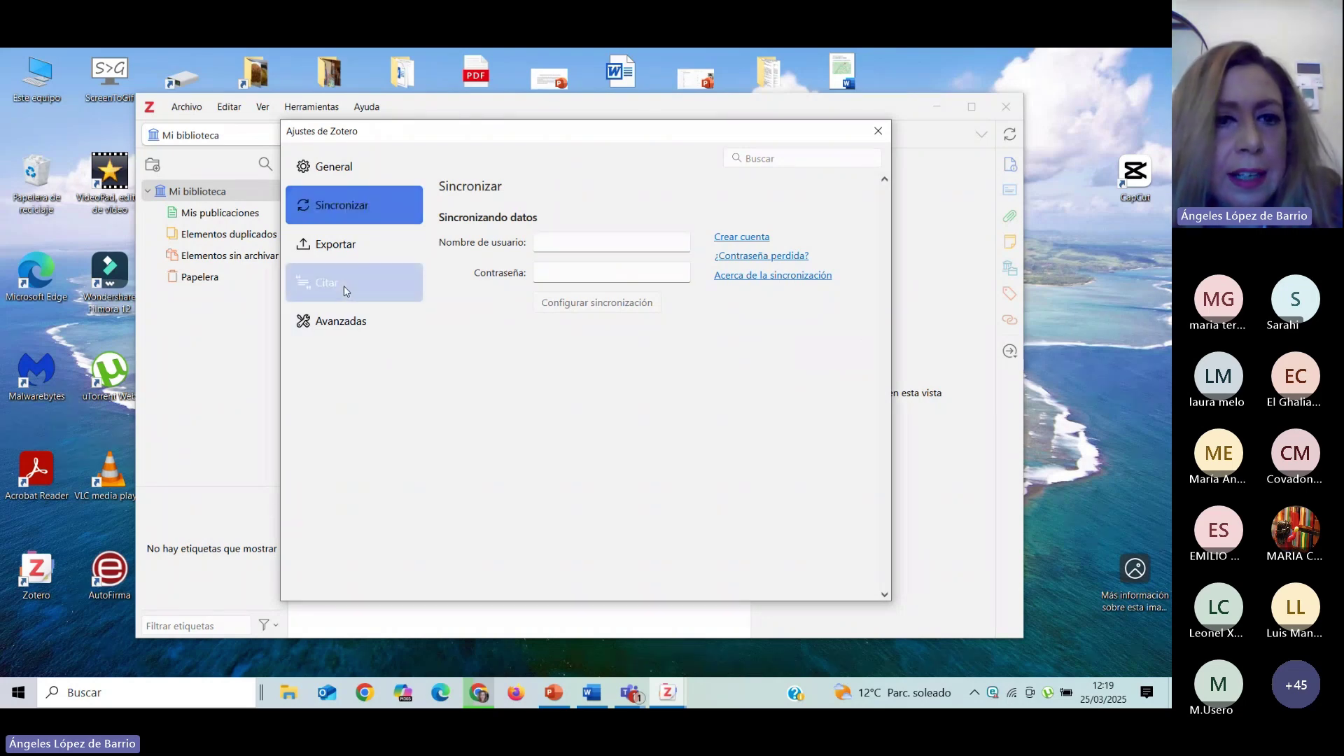
pyautogui.click(344, 287)
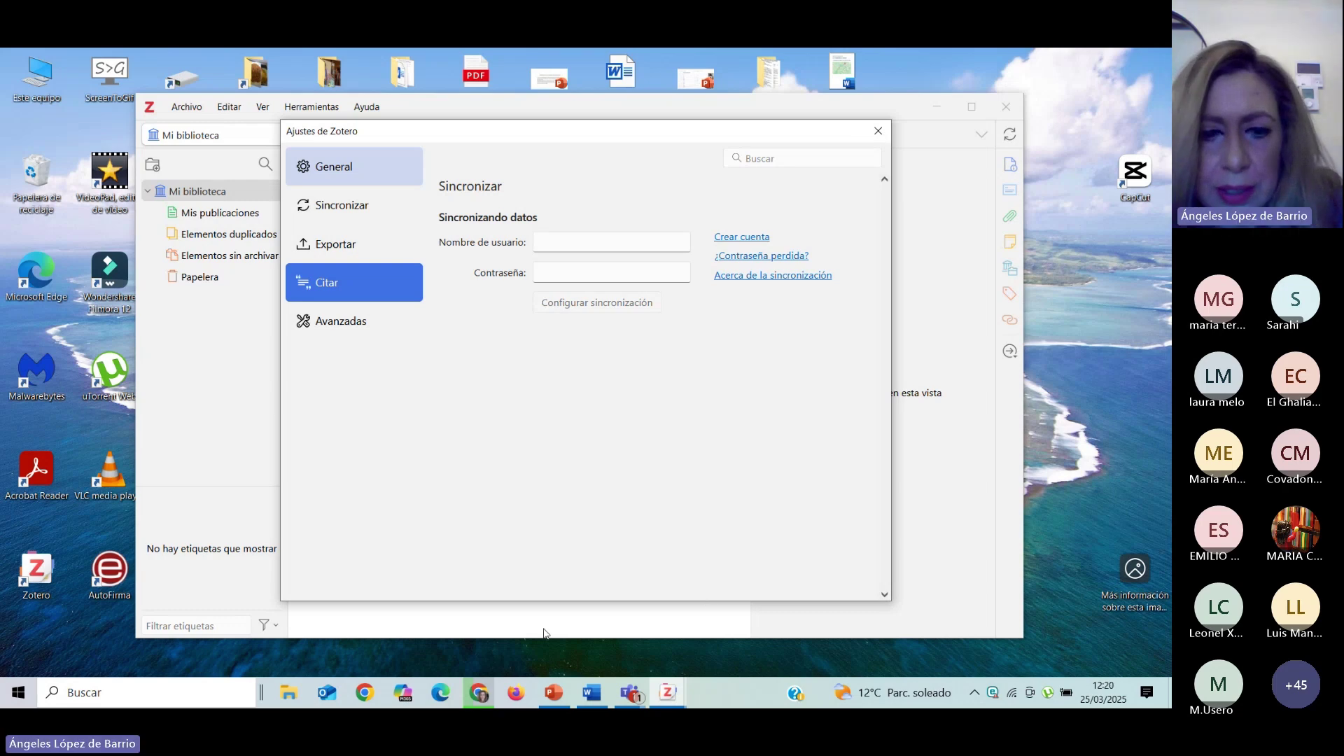
pyautogui.click(880, 131)
pyautogui.click(229, 106)
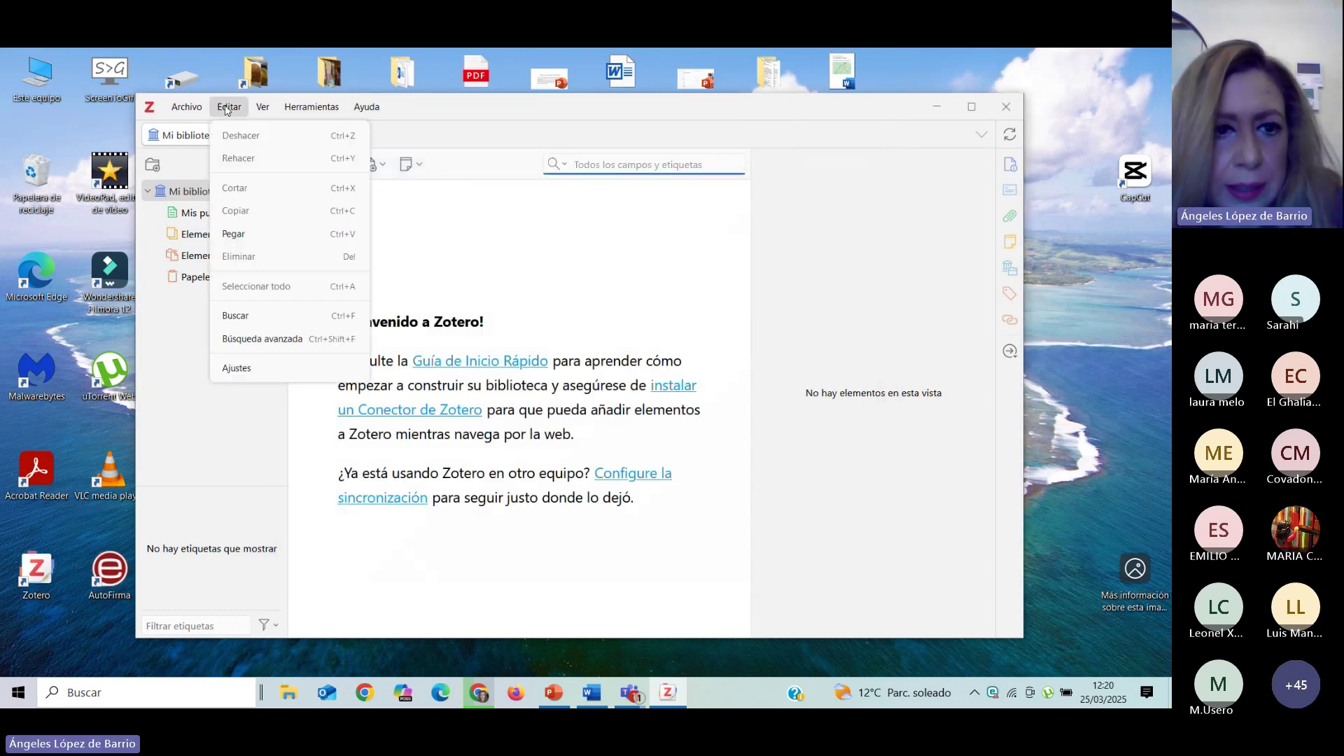
pyautogui.click(246, 368)
pyautogui.click(350, 282)
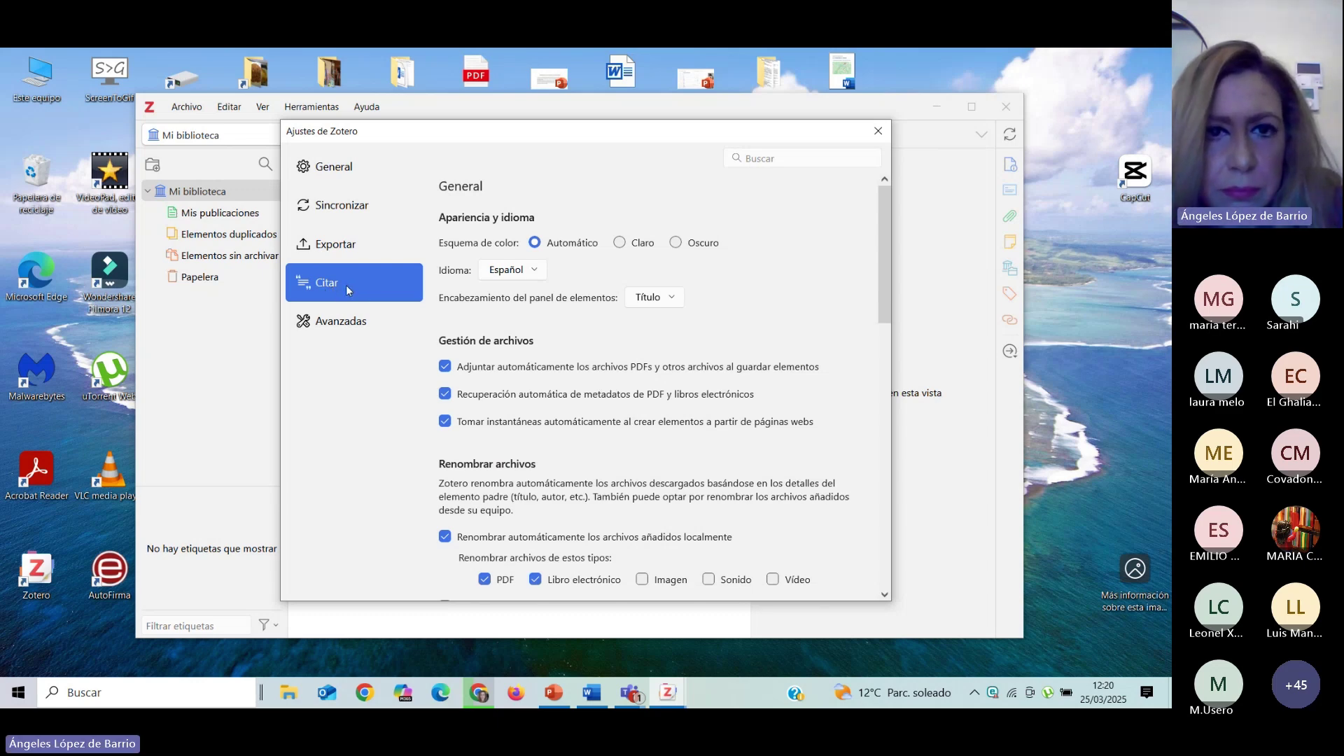
pyautogui.scroll(-3, 777, 264)
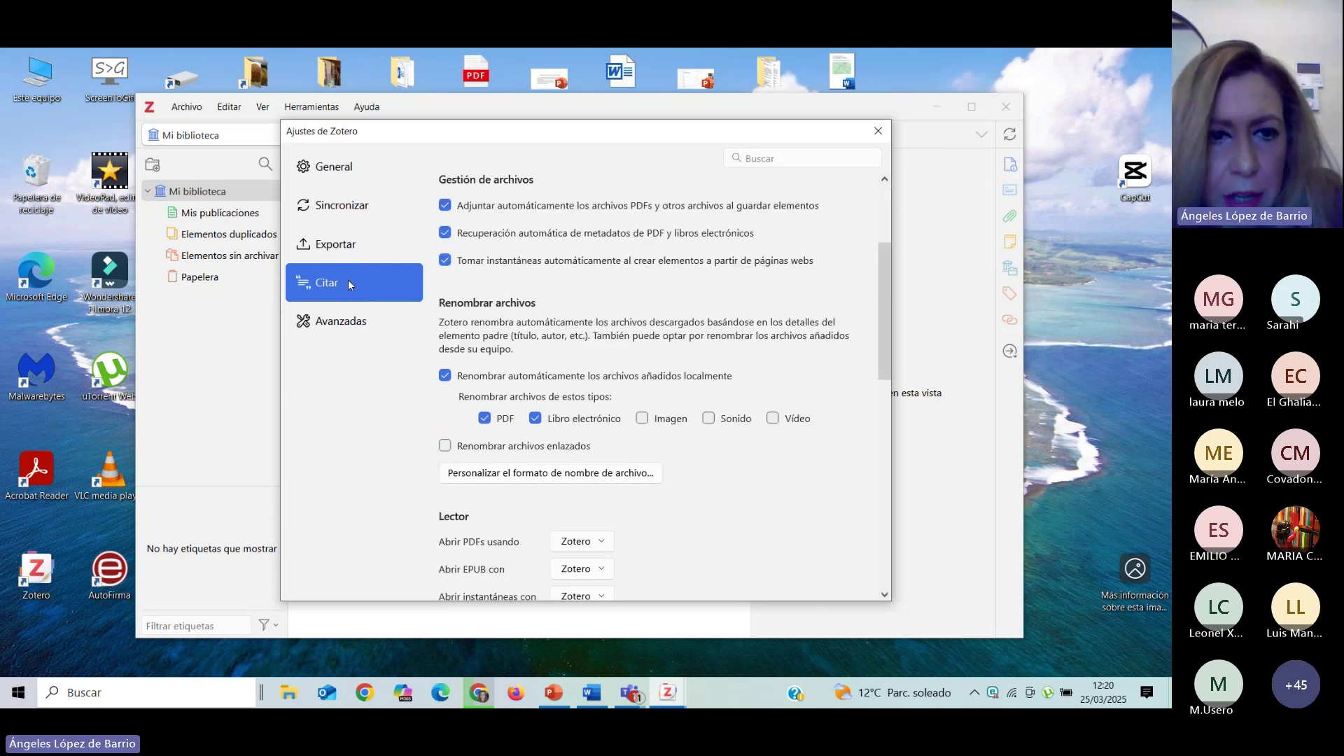
pyautogui.click(330, 171)
pyautogui.click(350, 281)
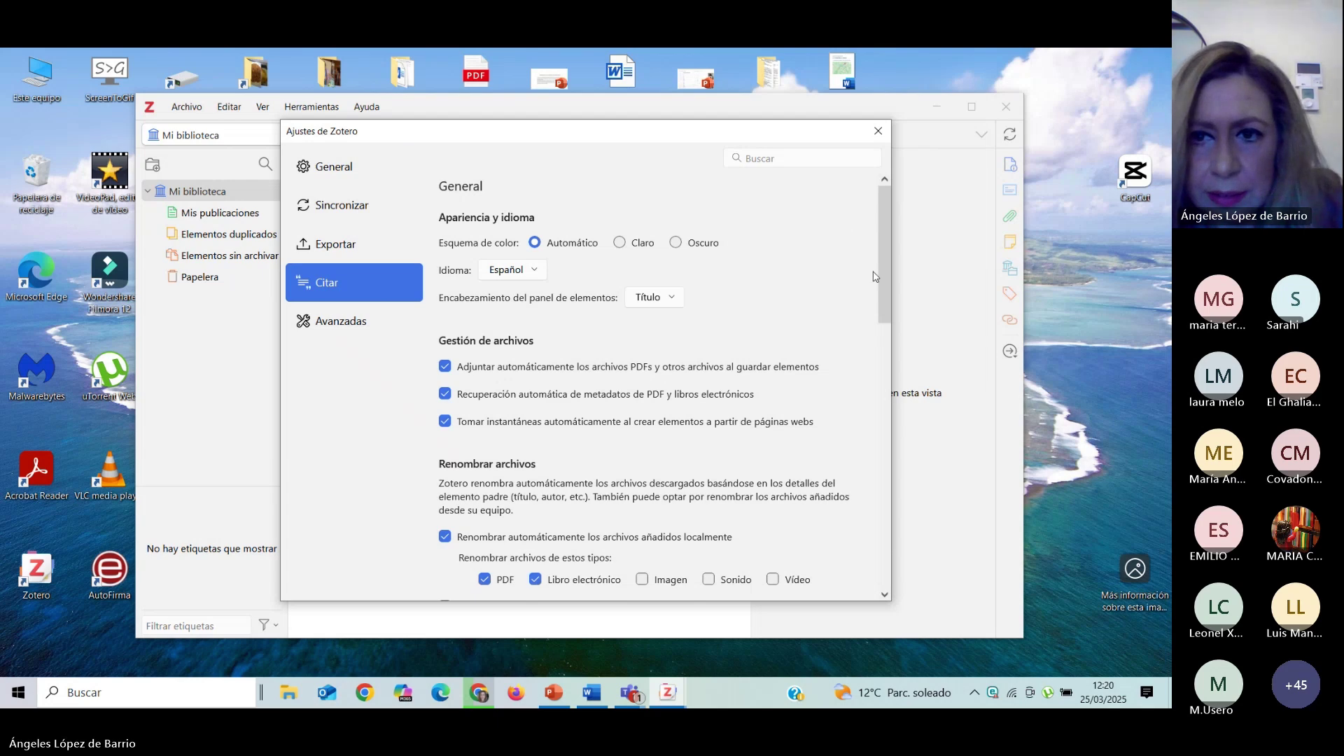
pyautogui.moveTo(887, 288)
pyautogui.mouseDown()
pyautogui.moveTo(873, 420)
pyautogui.moveTo(884, 312)
pyautogui.mouseUp()
pyautogui.click(331, 211)
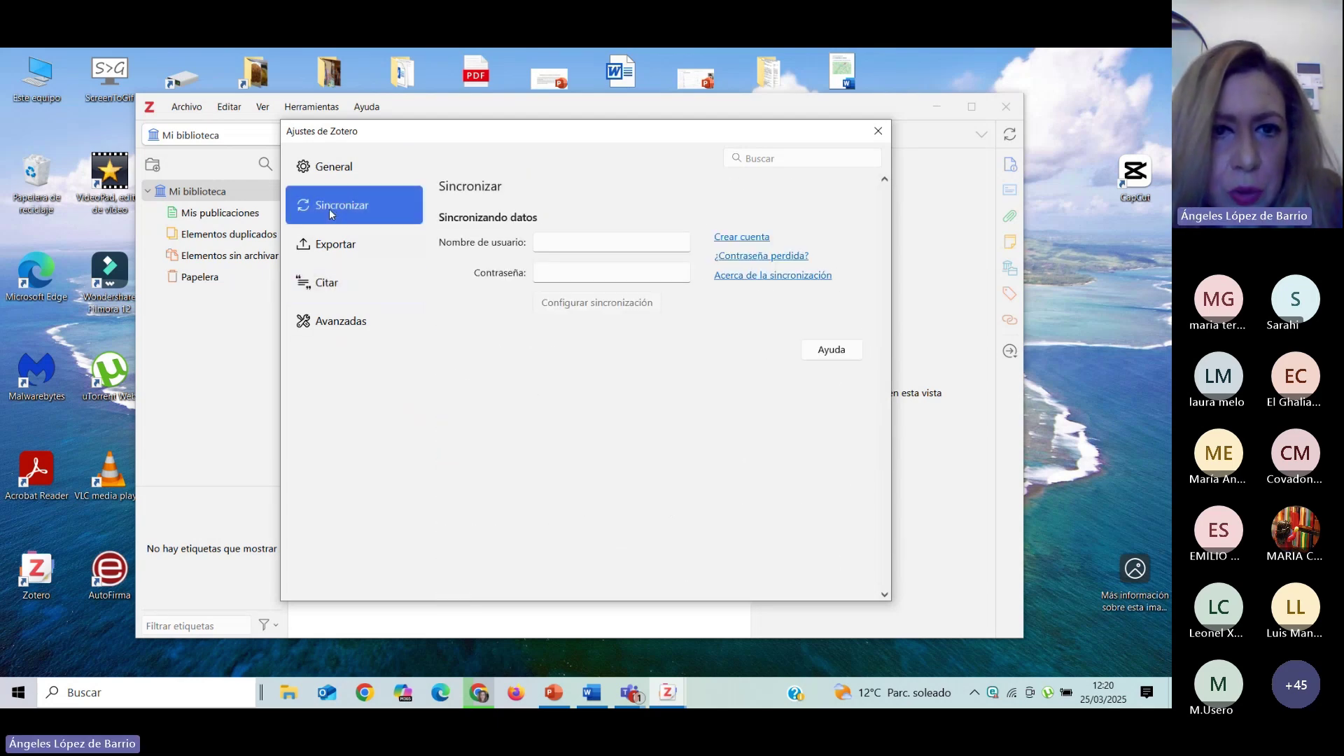
pyautogui.click(345, 294)
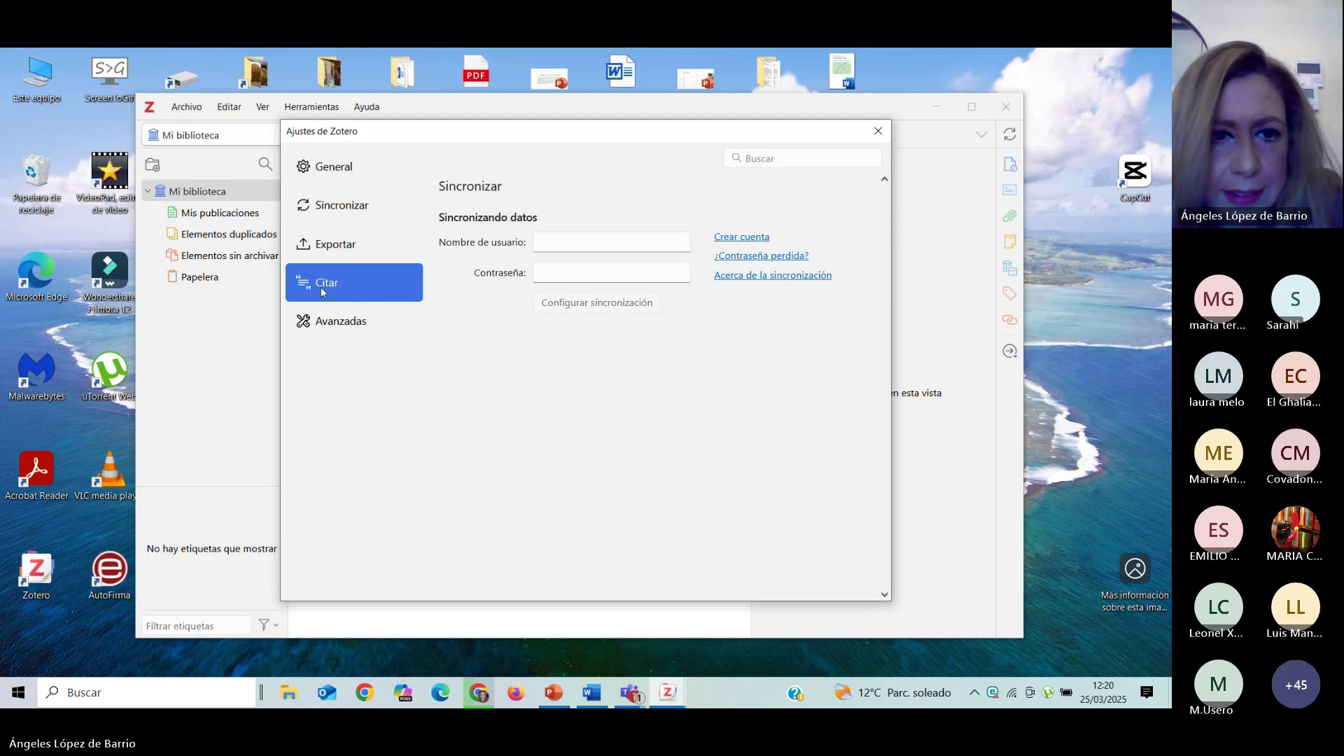
pyautogui.click(323, 308)
pyautogui.click(322, 287)
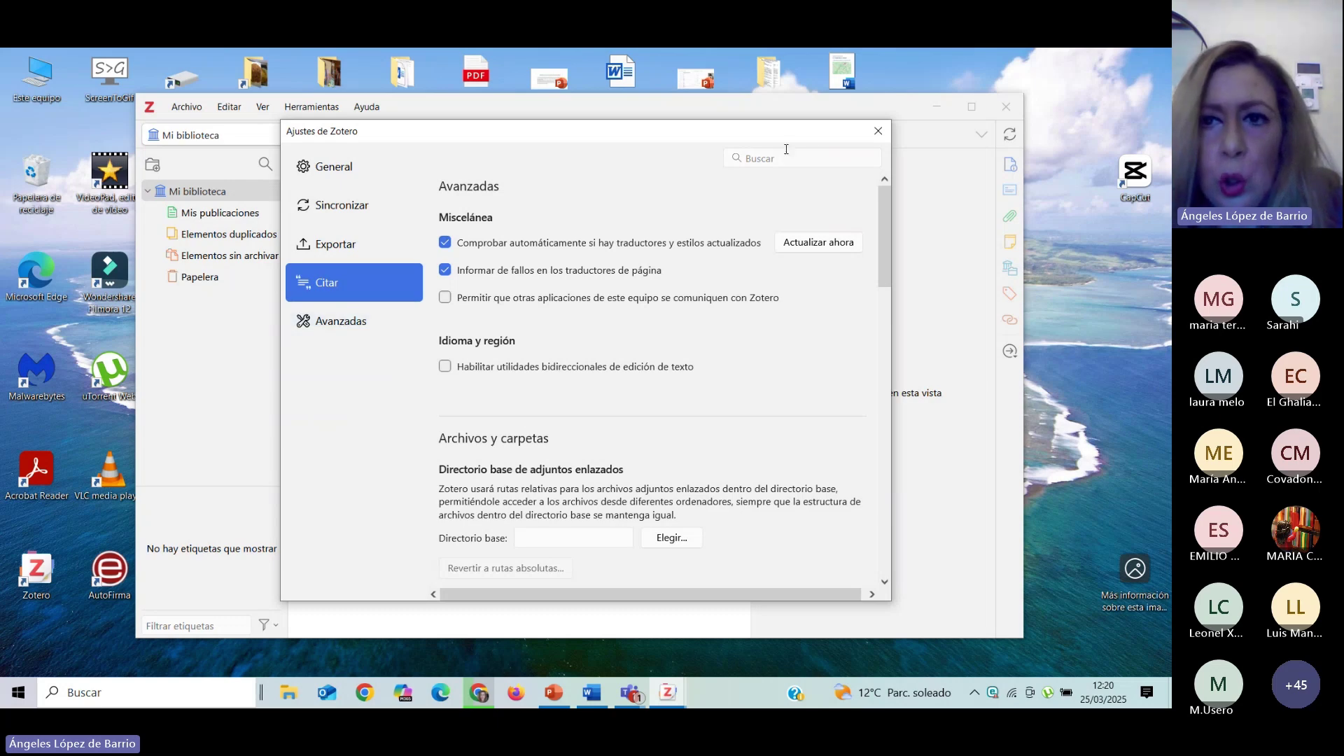
pyautogui.click(878, 131)
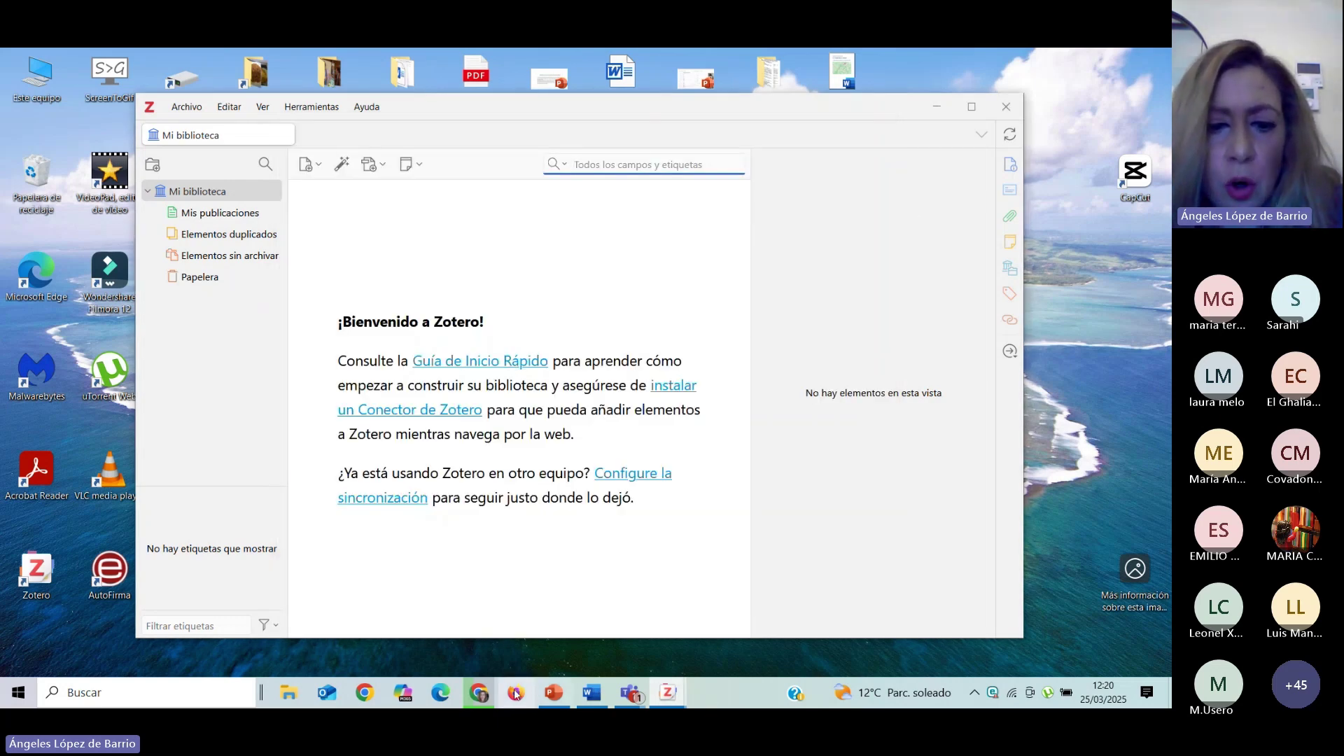
# Switch to Chrome showing the zotero.org download page.
pyautogui.click(479, 693)
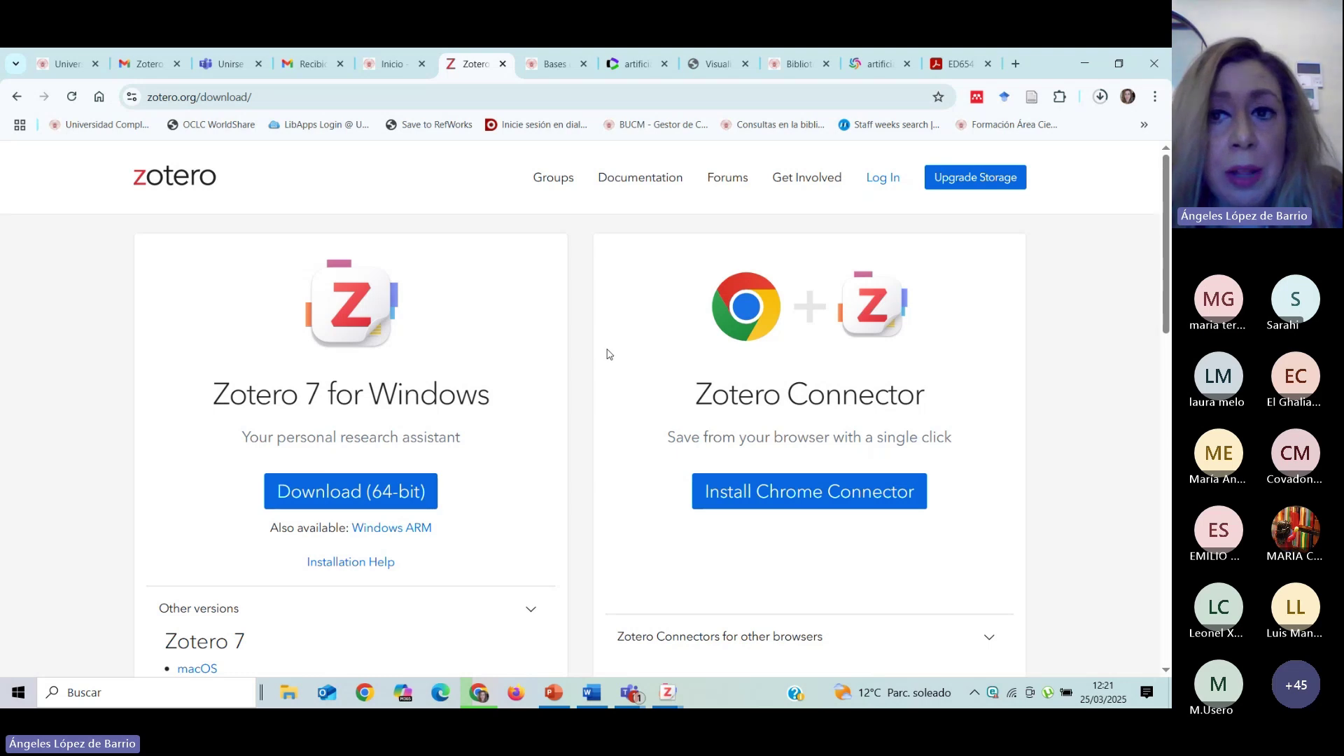
# Go to the zotero.org home page and open its Log In page.
pyautogui.click(198, 180)
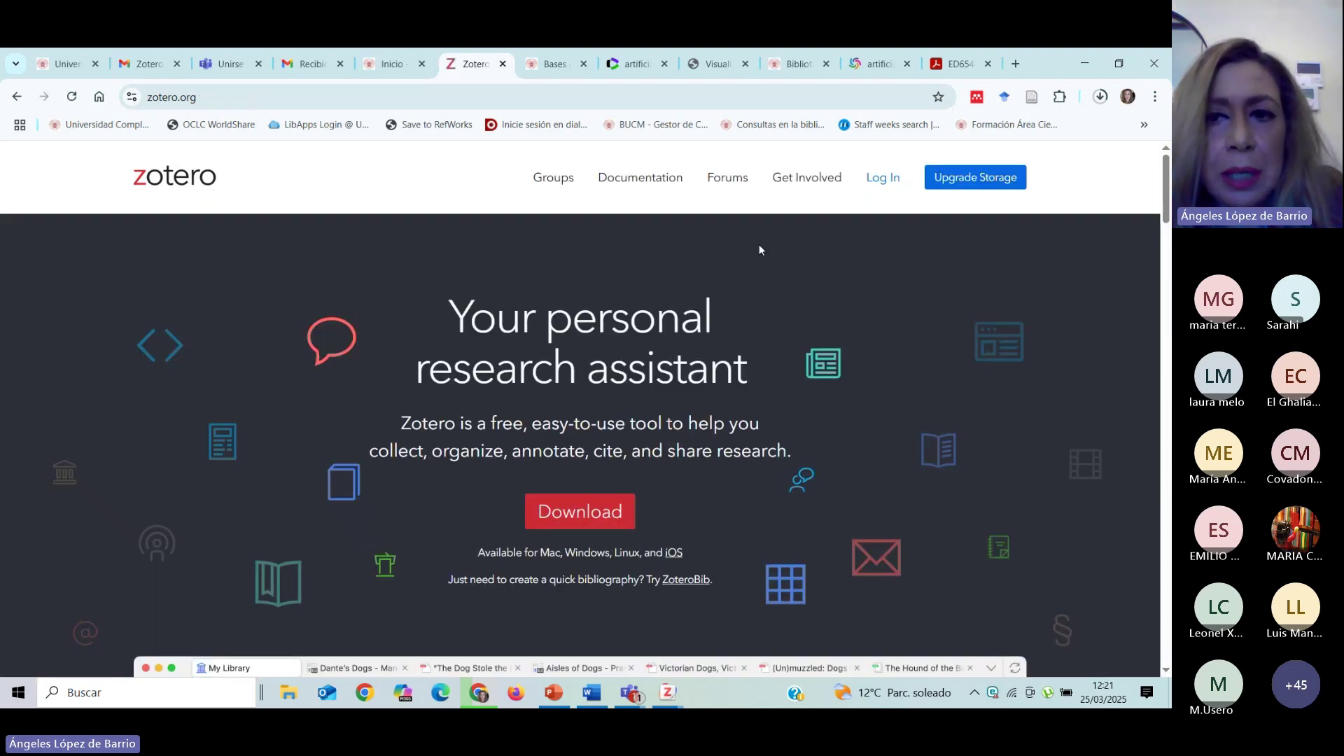
pyautogui.click(881, 186)
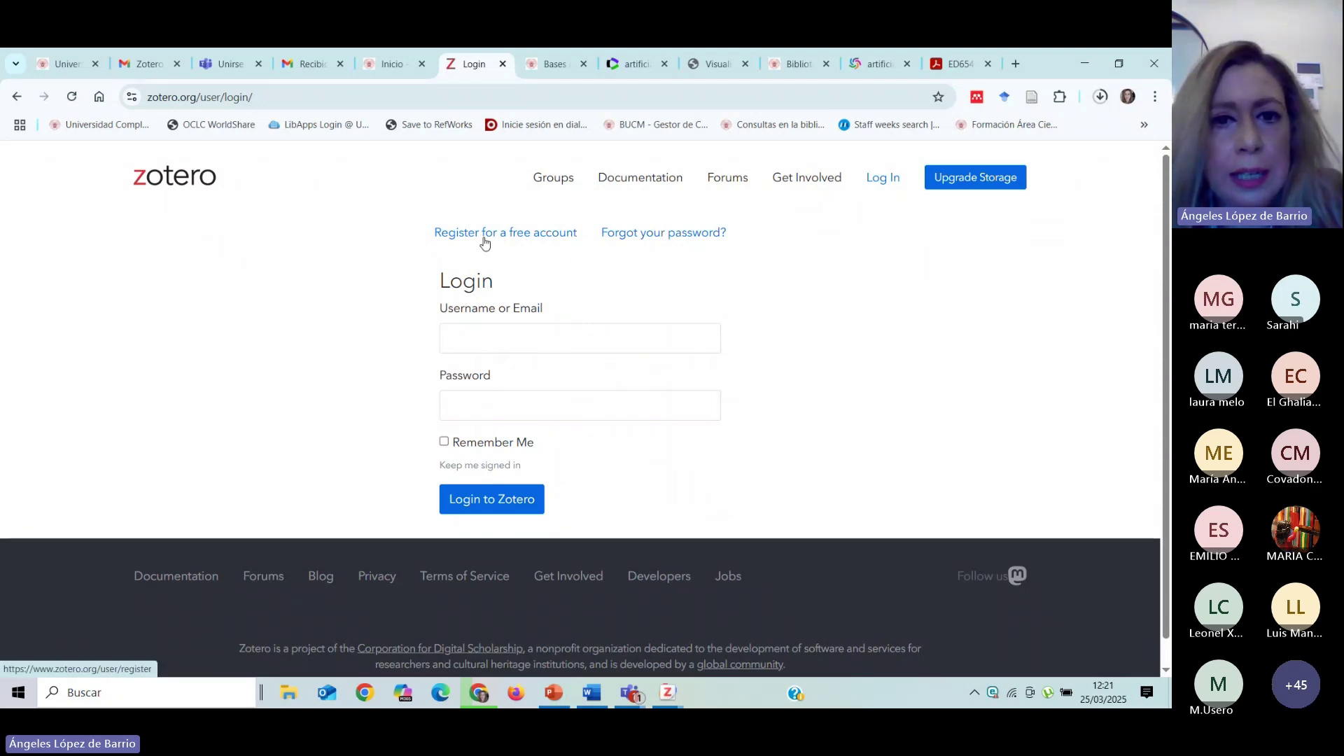
pyautogui.click(484, 233)
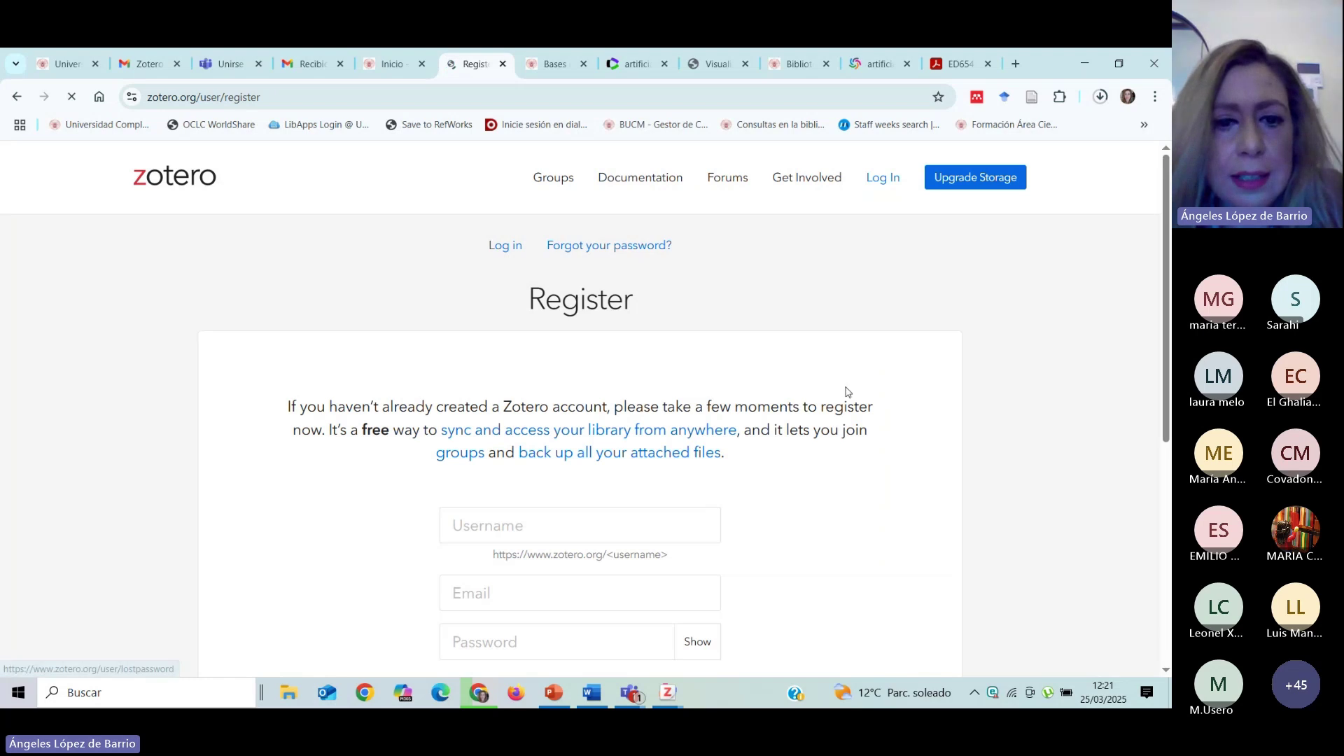
pyautogui.scroll(-2, 843, 390)
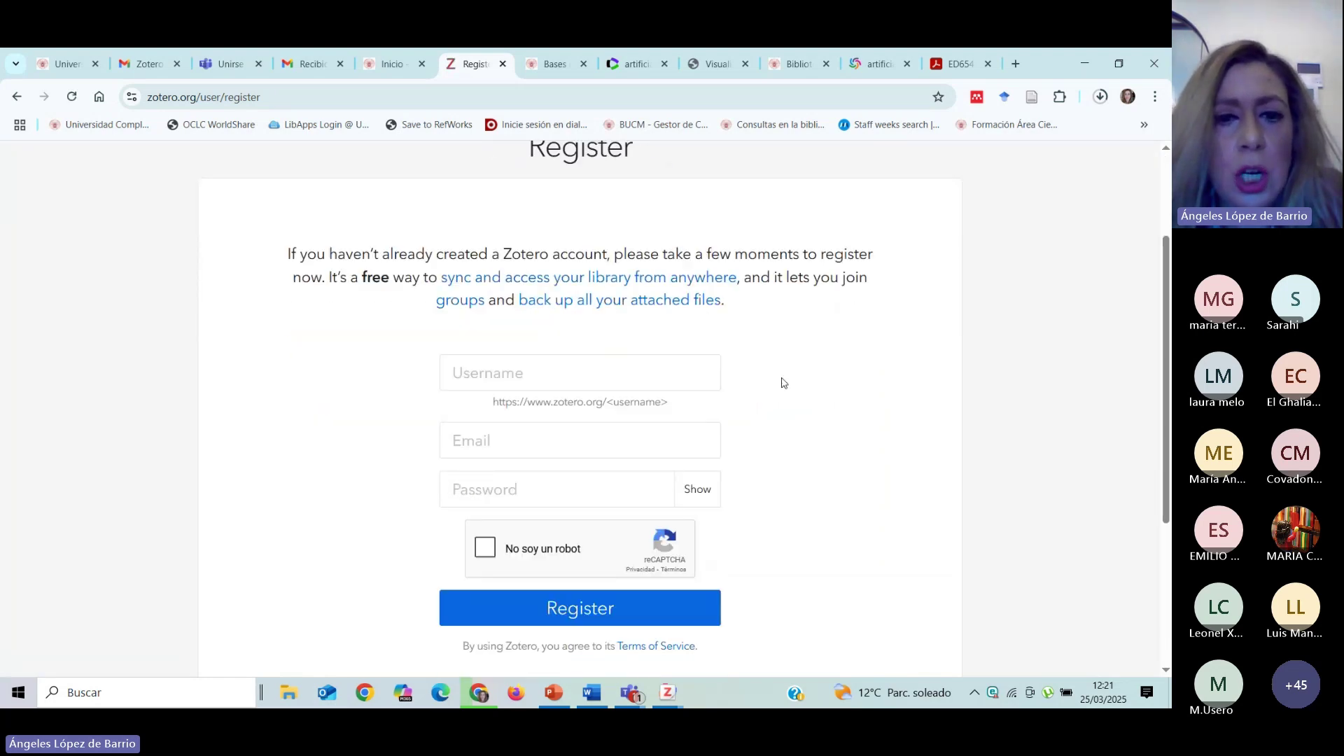
pyautogui.click(483, 379)
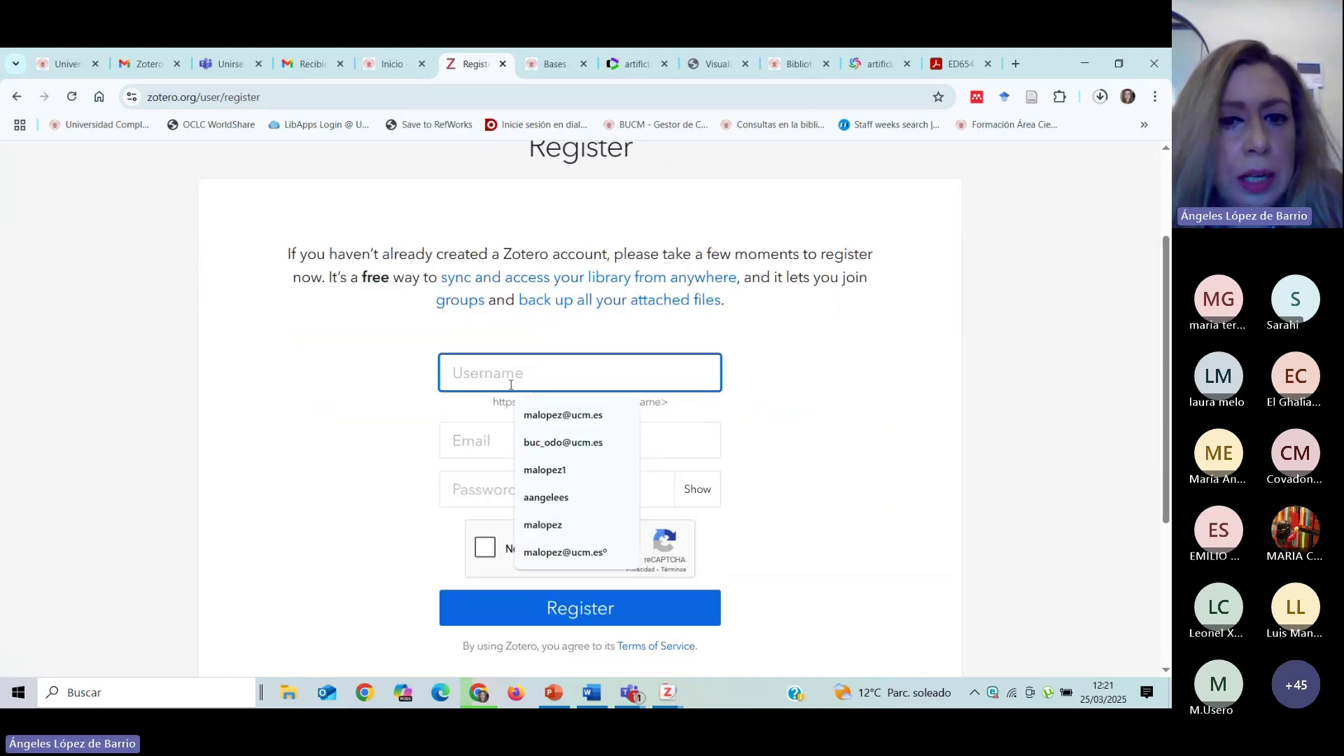
pyautogui.click(924, 330)
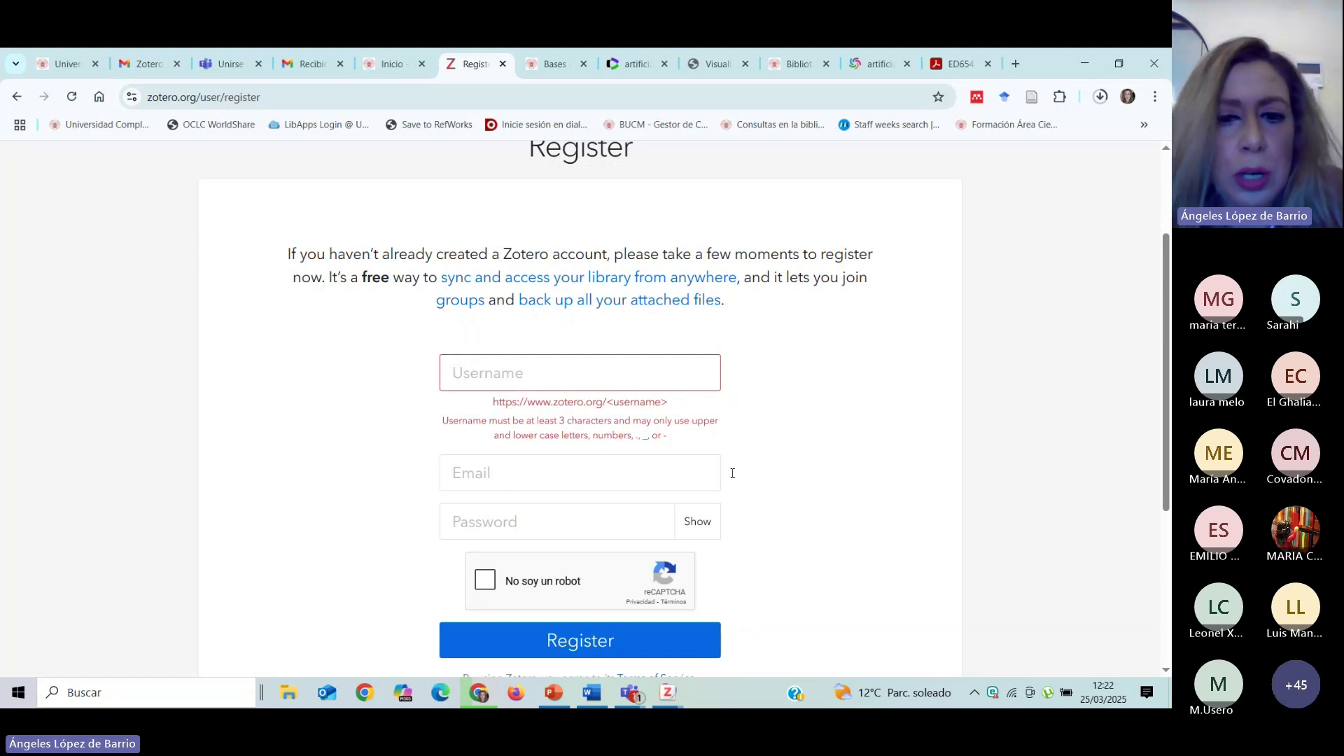
pyautogui.scroll(-1, 843, 474)
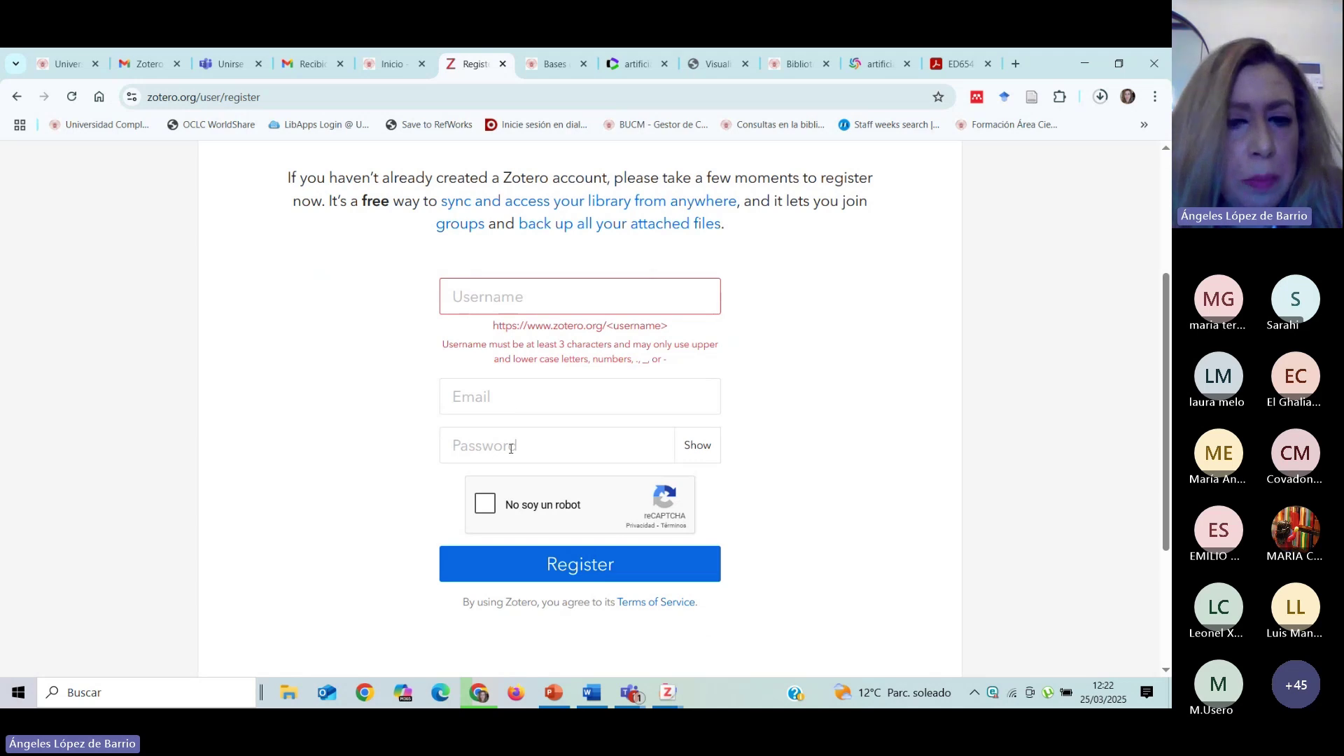
pyautogui.scroll(1, 823, 394)
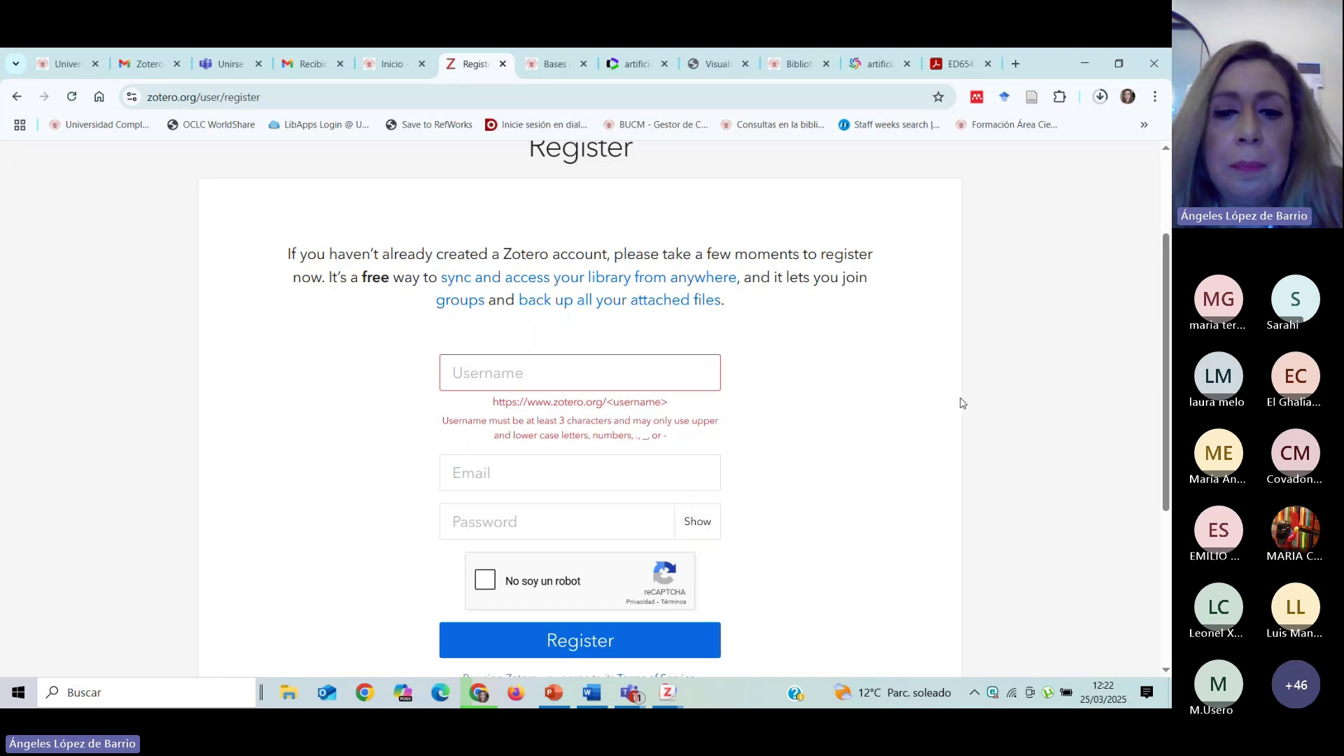
pyautogui.scroll(3, 630, 333)
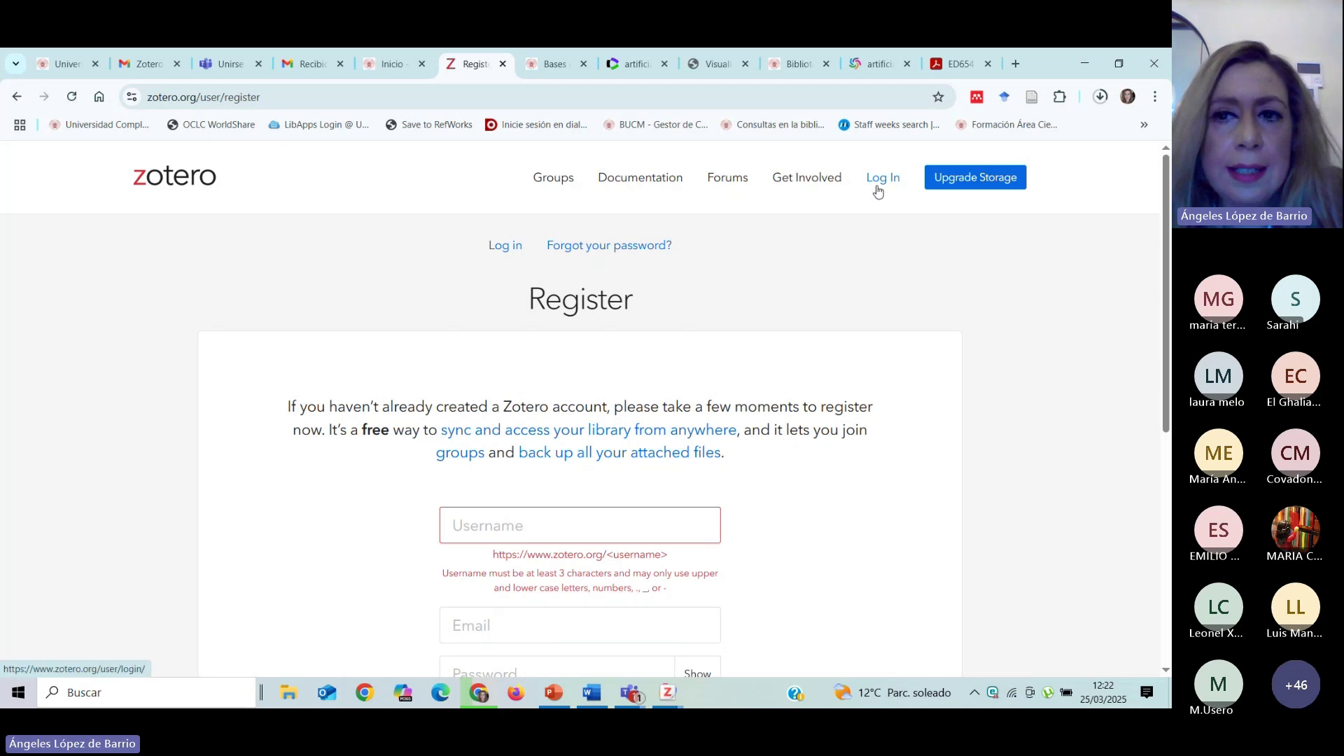
# Enter the account e-mail and password on the login page and submit them.
pyautogui.click(880, 184)
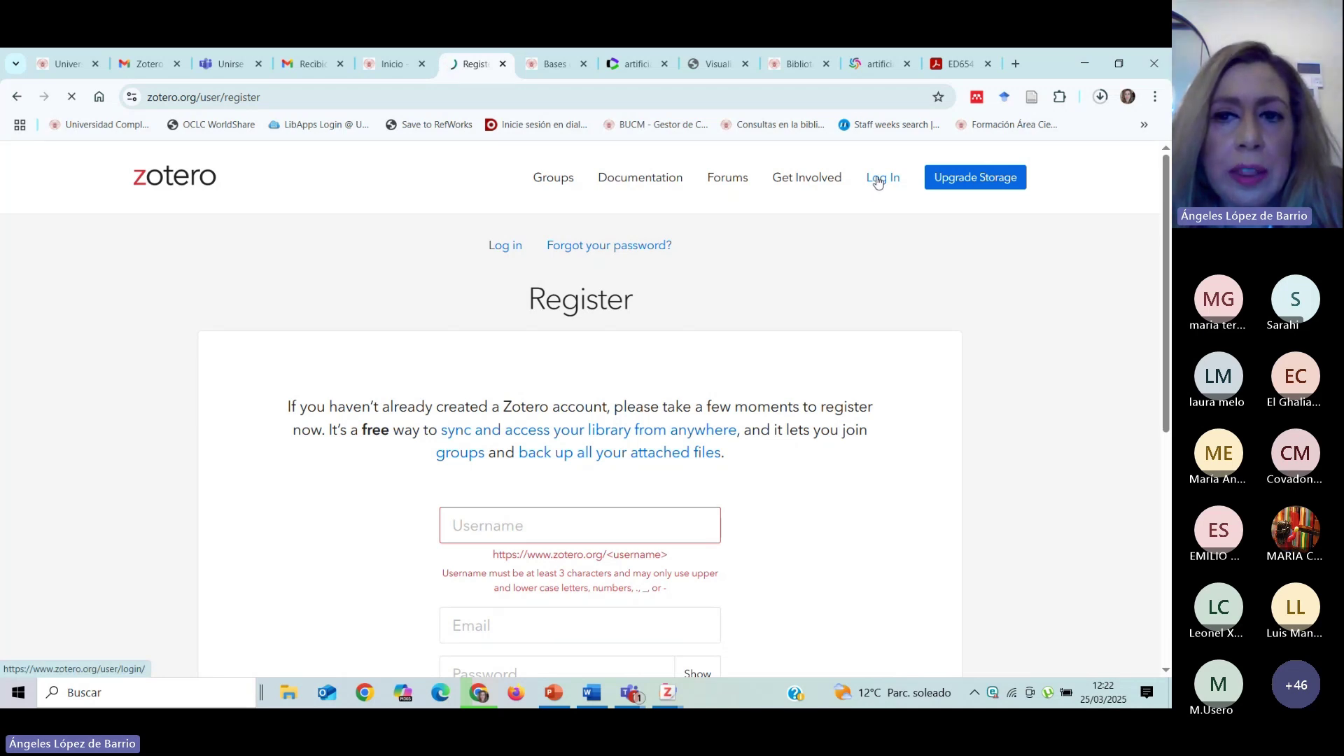
pyautogui.click(525, 339)
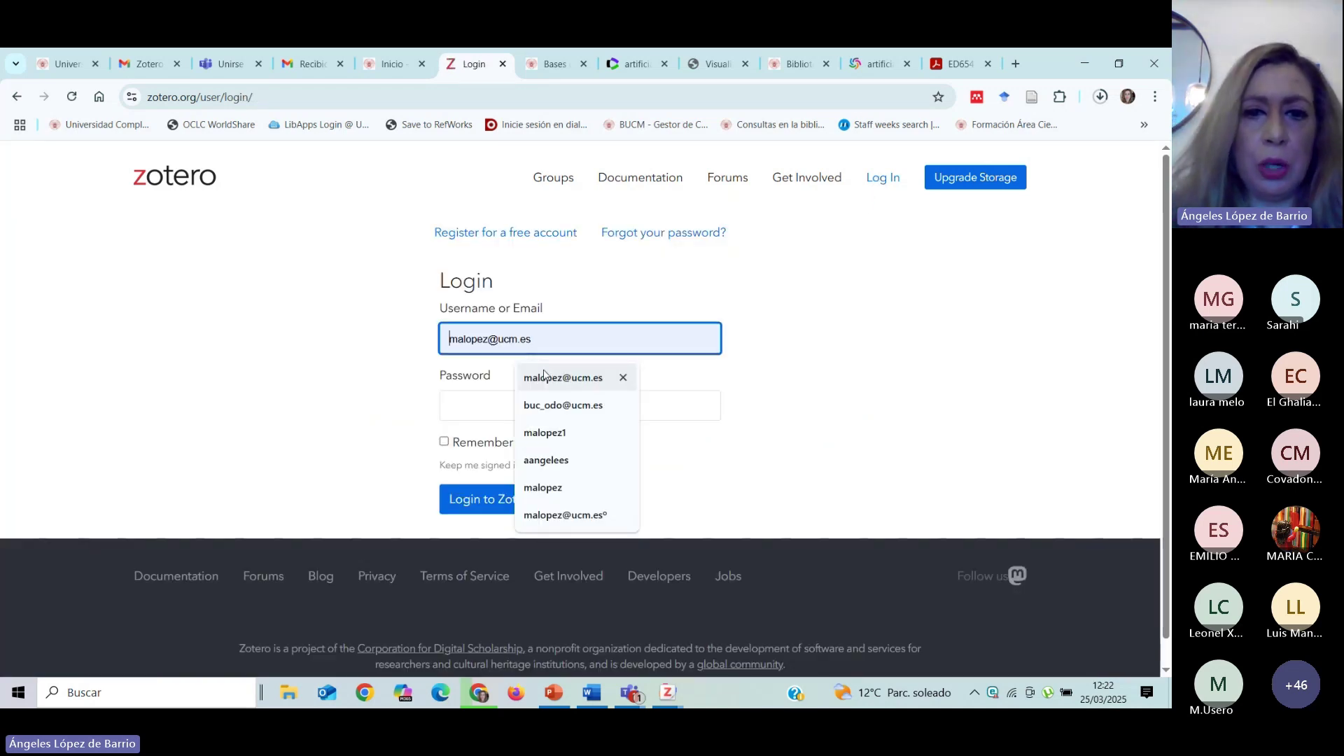
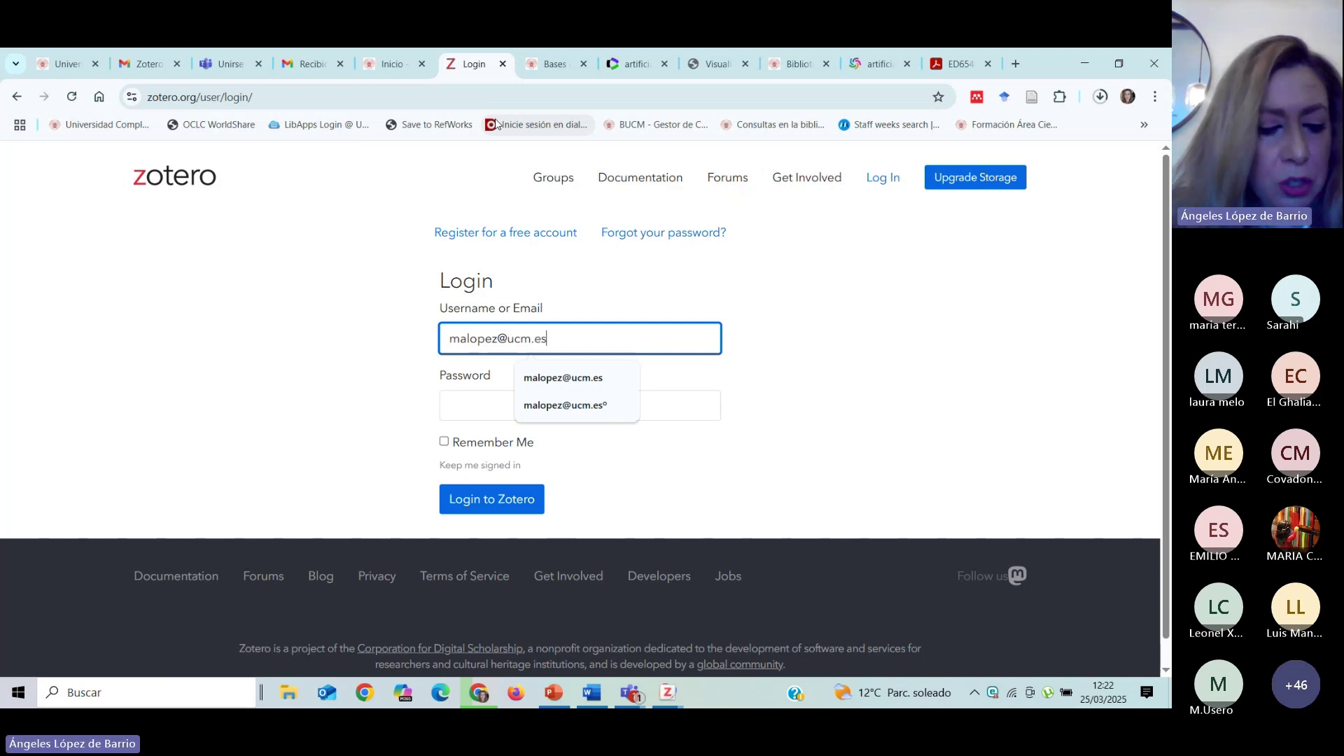
pyautogui.press('Tab')
pyautogui.write('••')
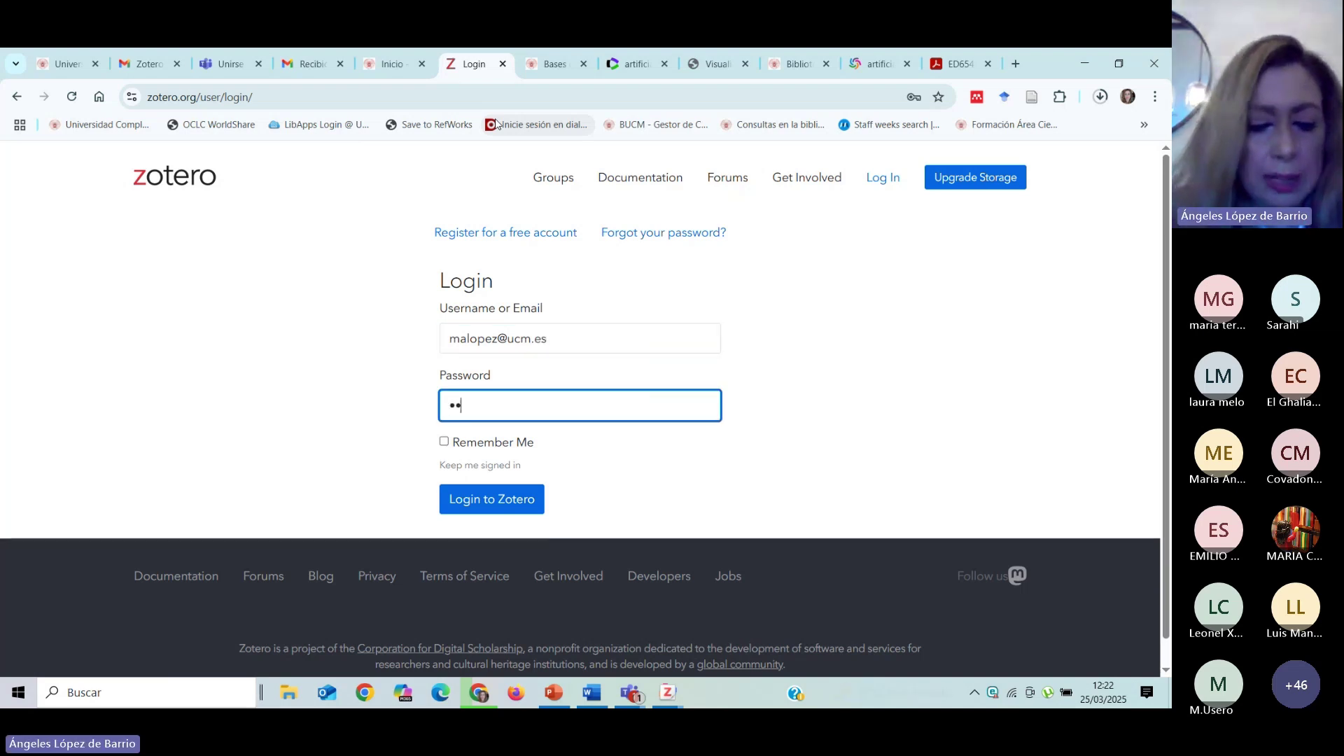
pyautogui.write('•••••••')
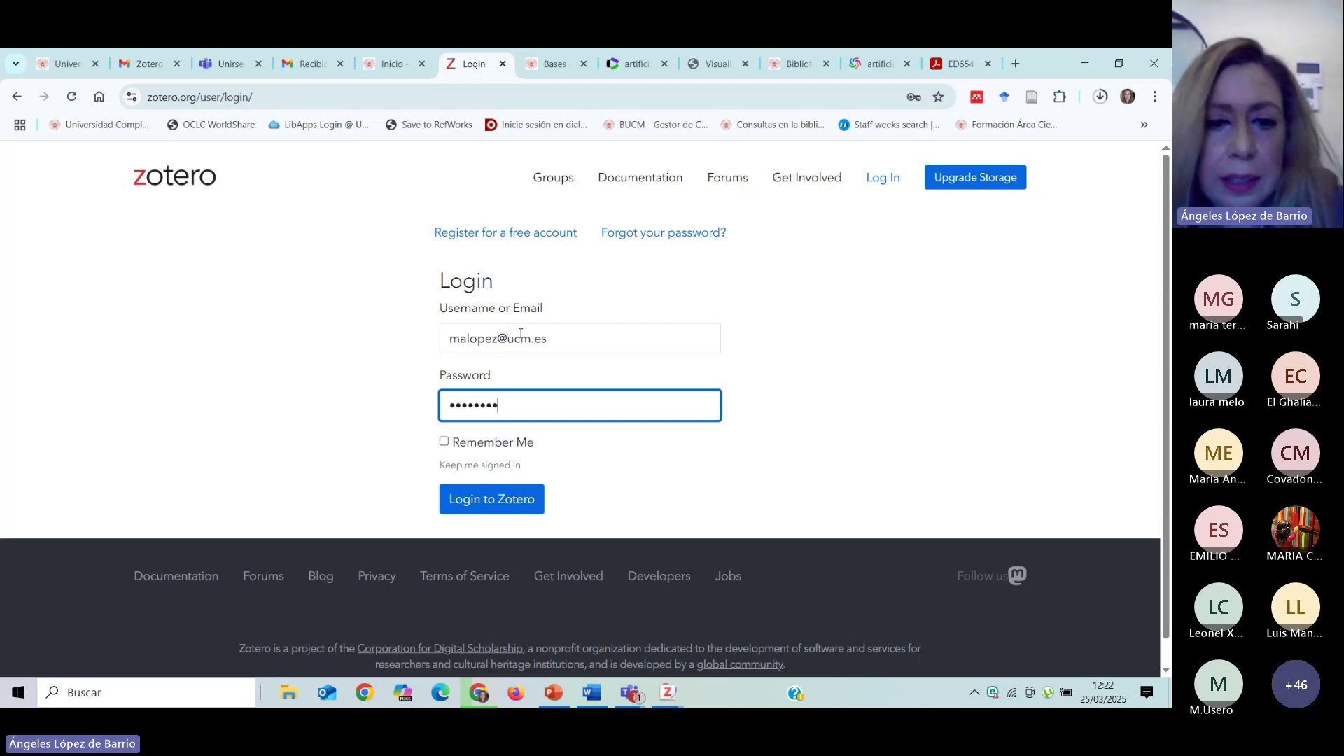
pyautogui.click(448, 499)
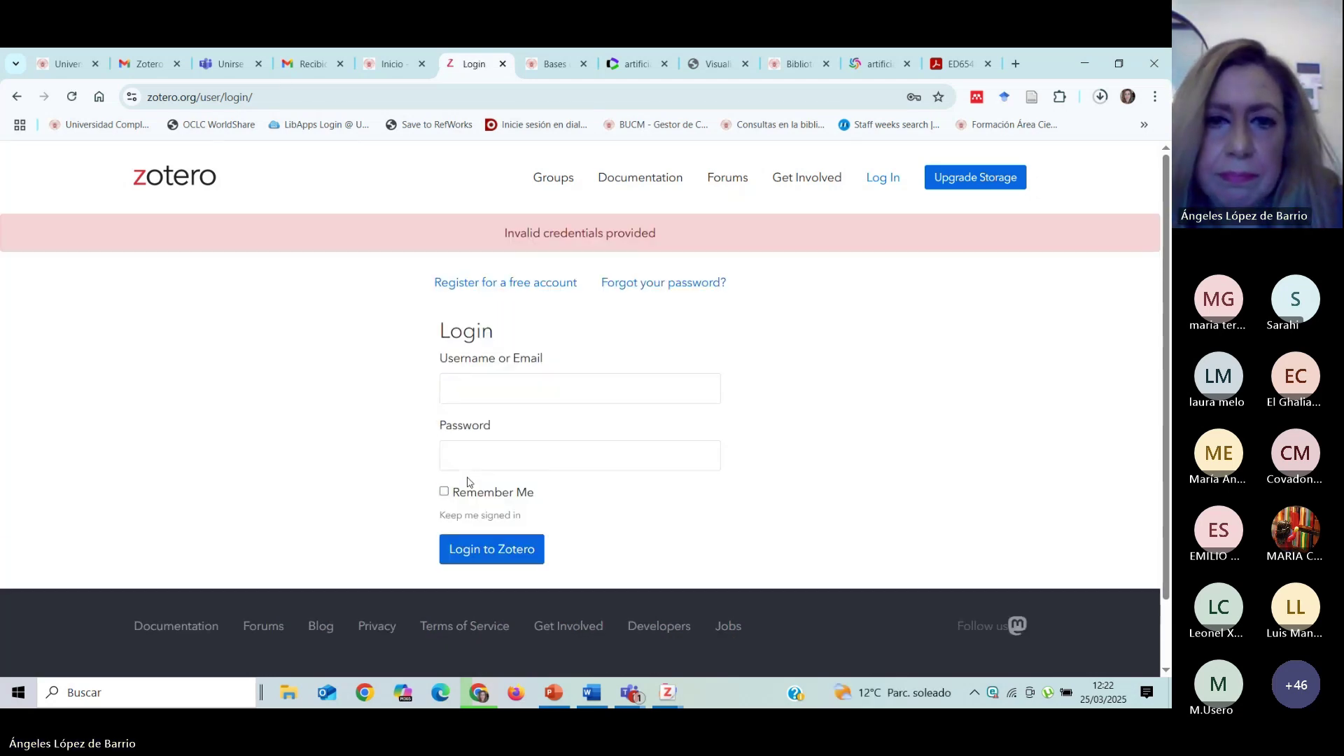
# After the invalid-credentials error, re-enter the account e-mail and password and log in.
pyautogui.click(528, 386)
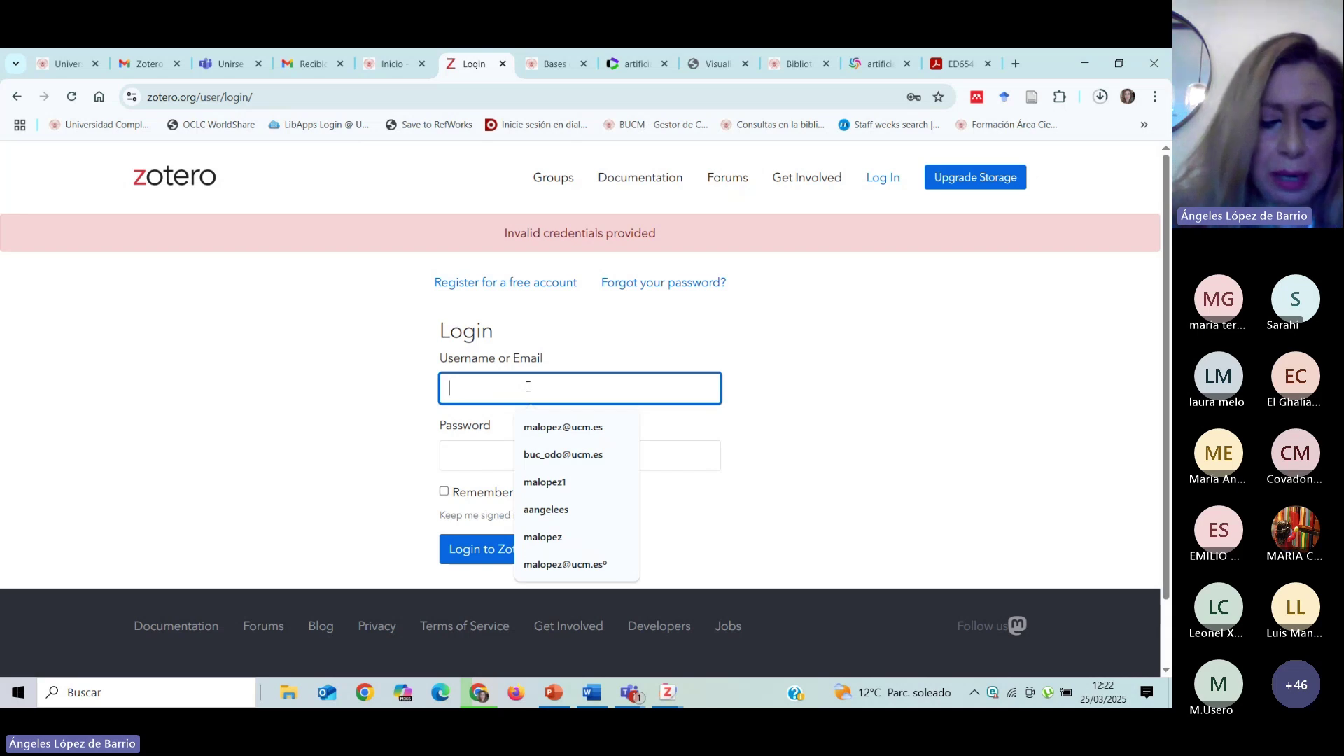
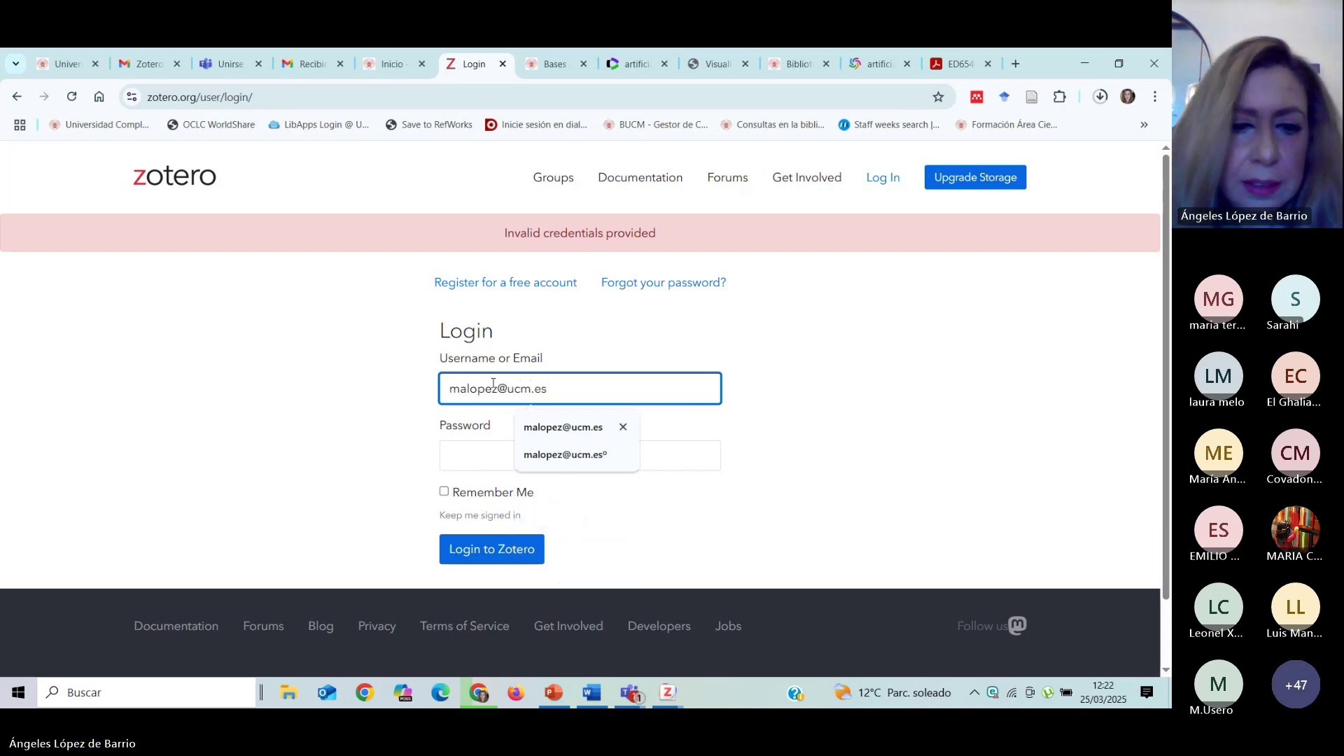
pyautogui.press('Tab')
pyautogui.write('*')
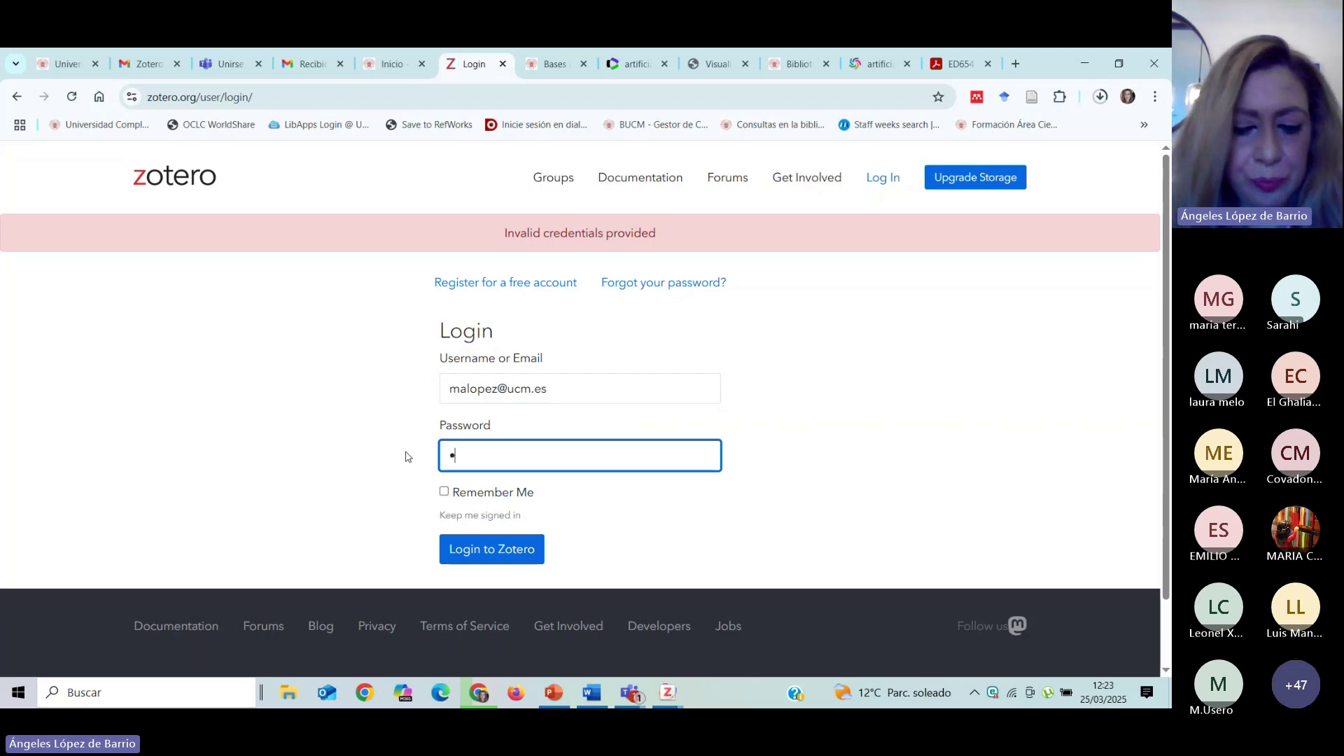
pyautogui.write('****')
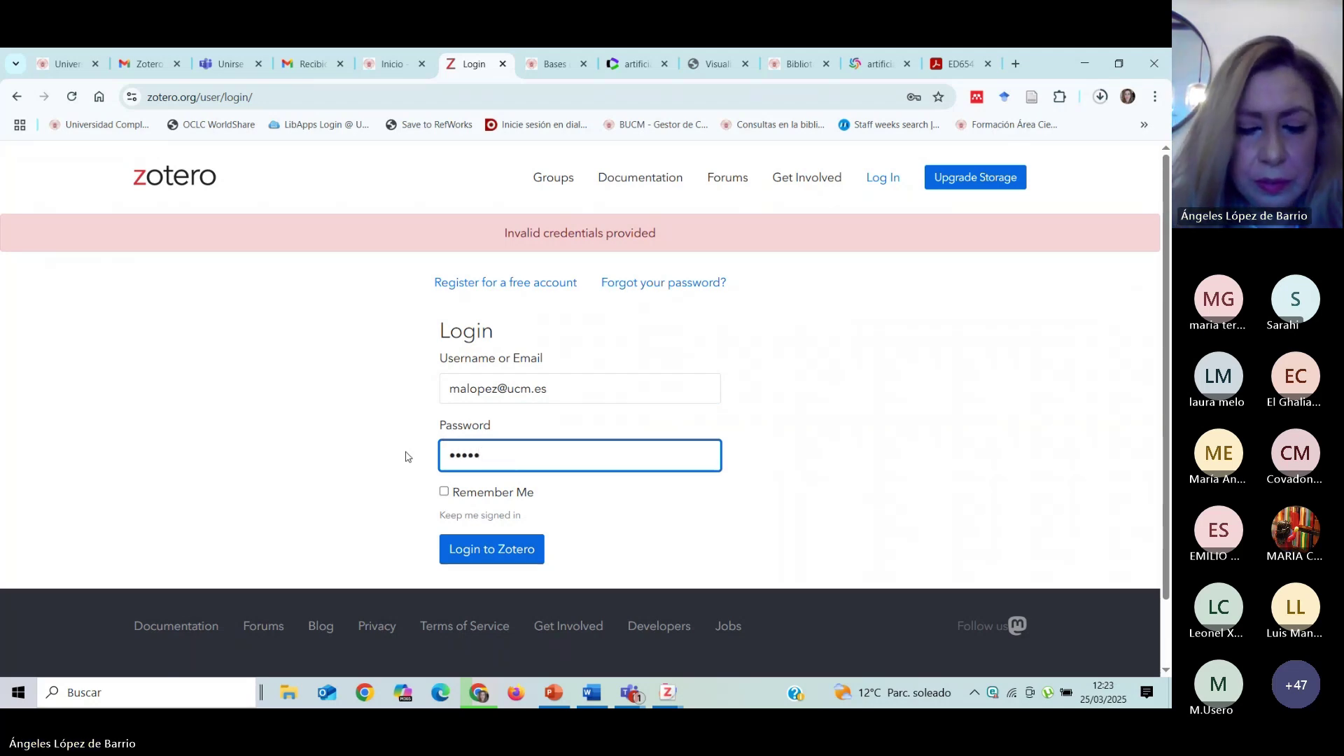
pyautogui.press('BackSpace')
pyautogui.press('BackSpace')
pyautogui.press('BackSpace')
pyautogui.press('BackSpace')
pyautogui.press('BackSpace')
pyautogui.write('********')
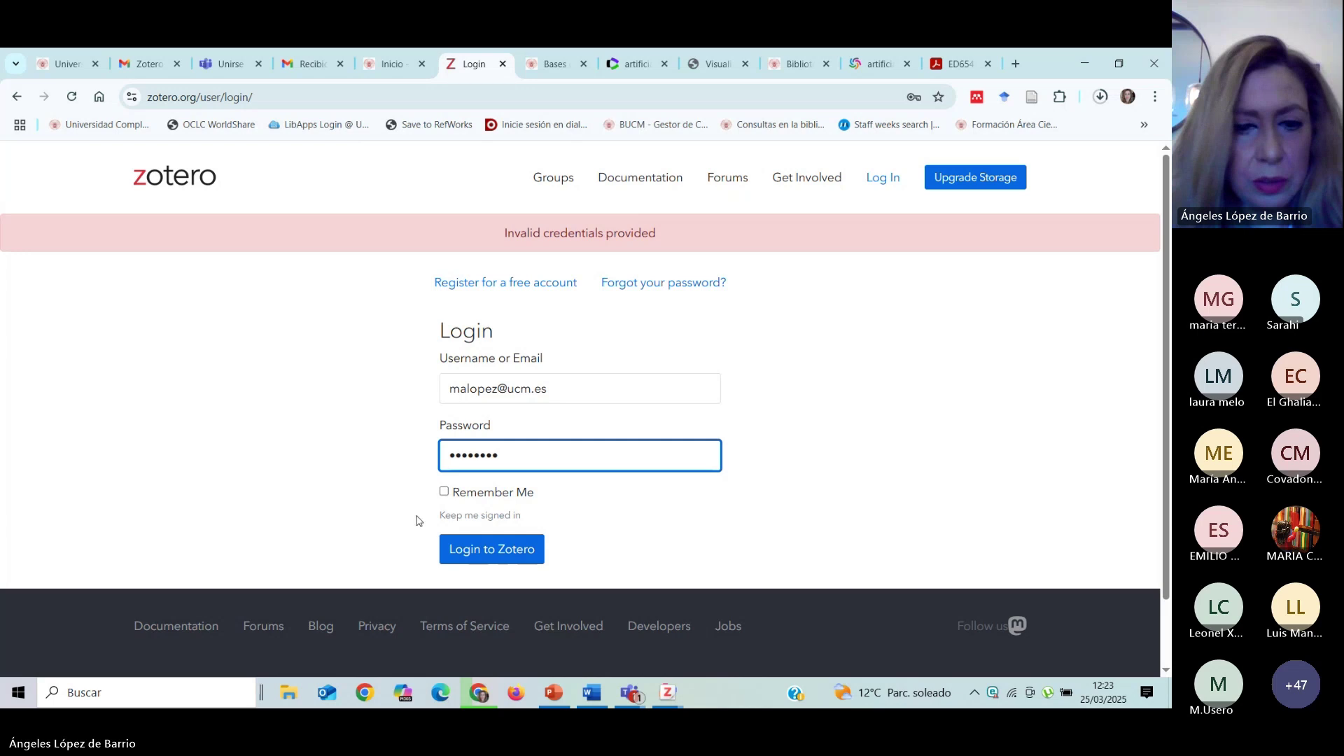
pyautogui.click(500, 557)
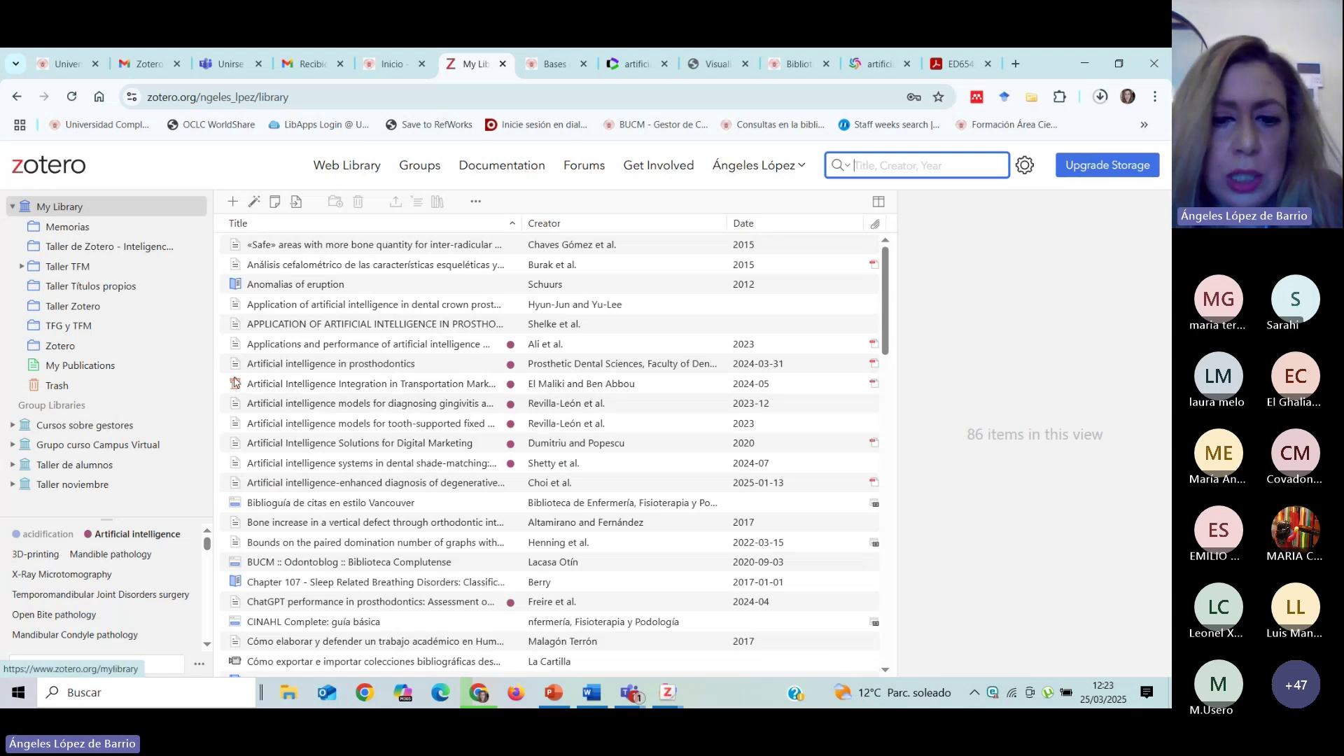
# In Sincronizar settings, enter the account username and password, set up syncing, and close settings.
pyautogui.click(667, 692)
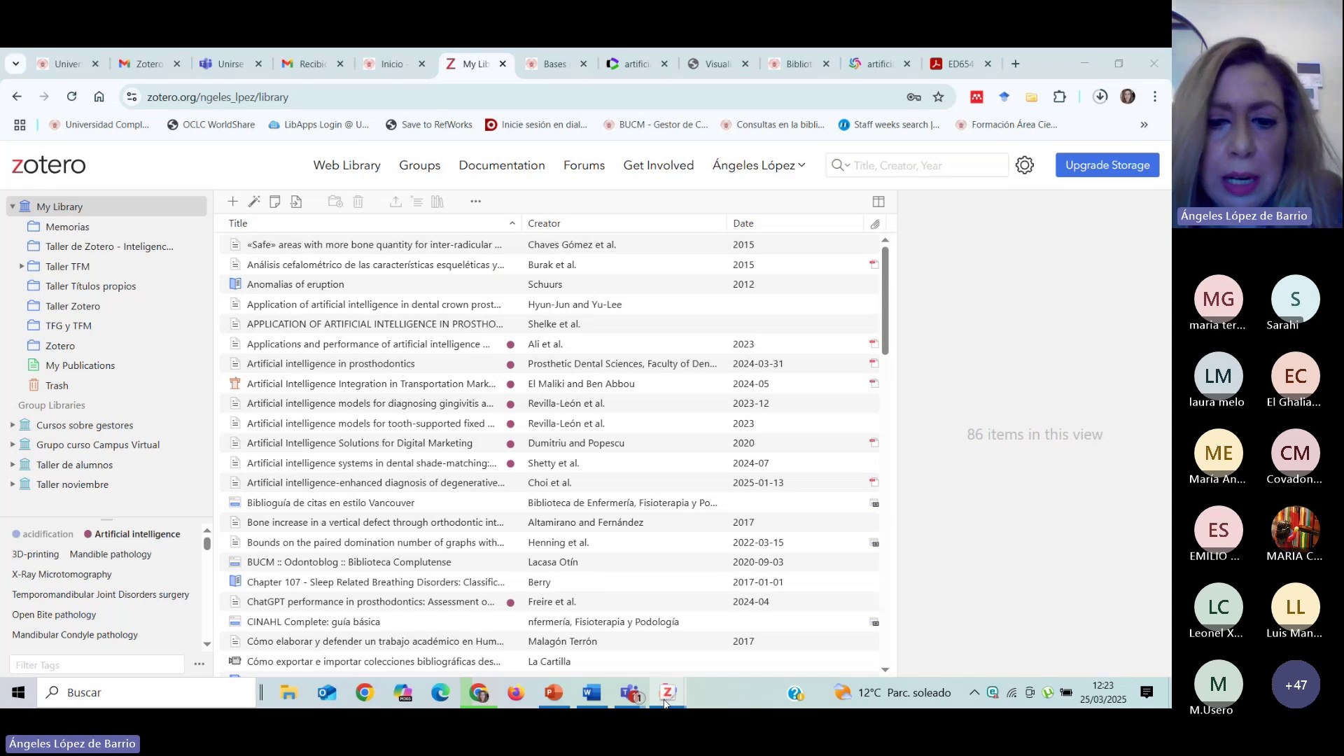
pyautogui.click(735, 651)
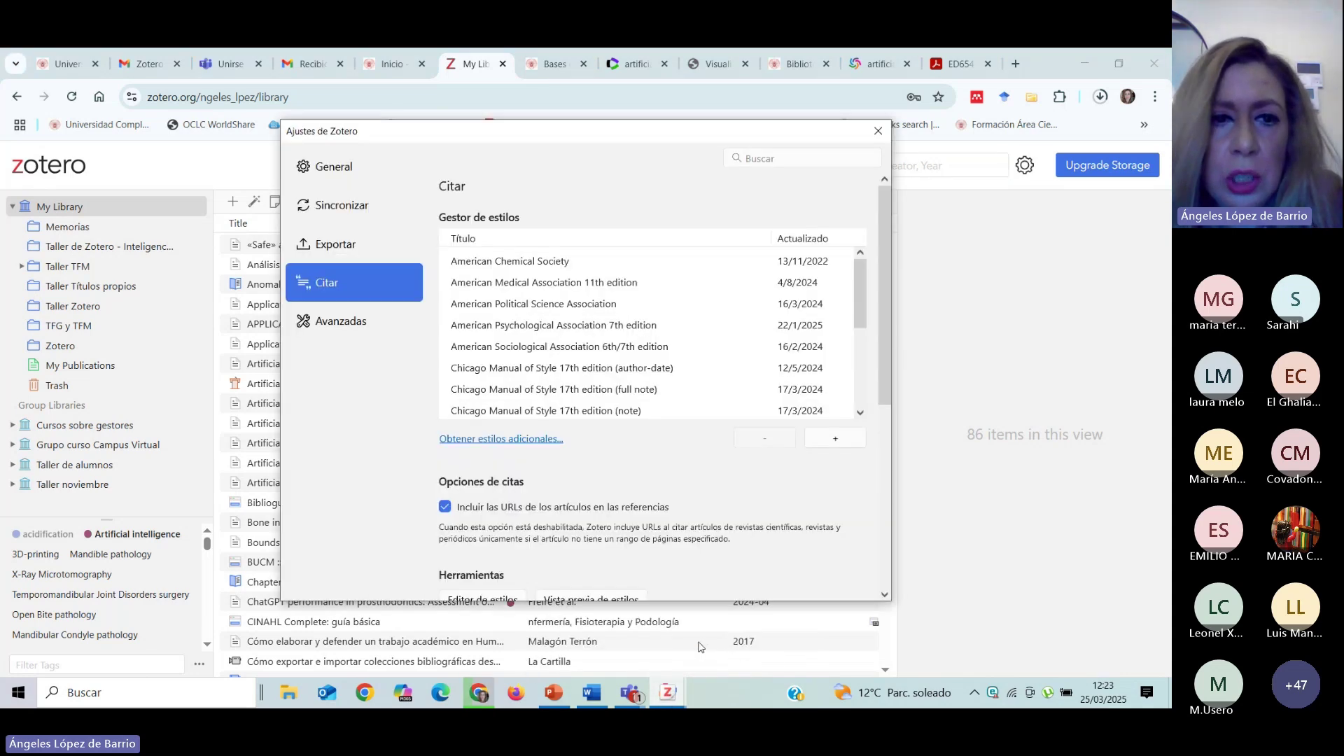
pyautogui.click(324, 222)
pyautogui.click(574, 247)
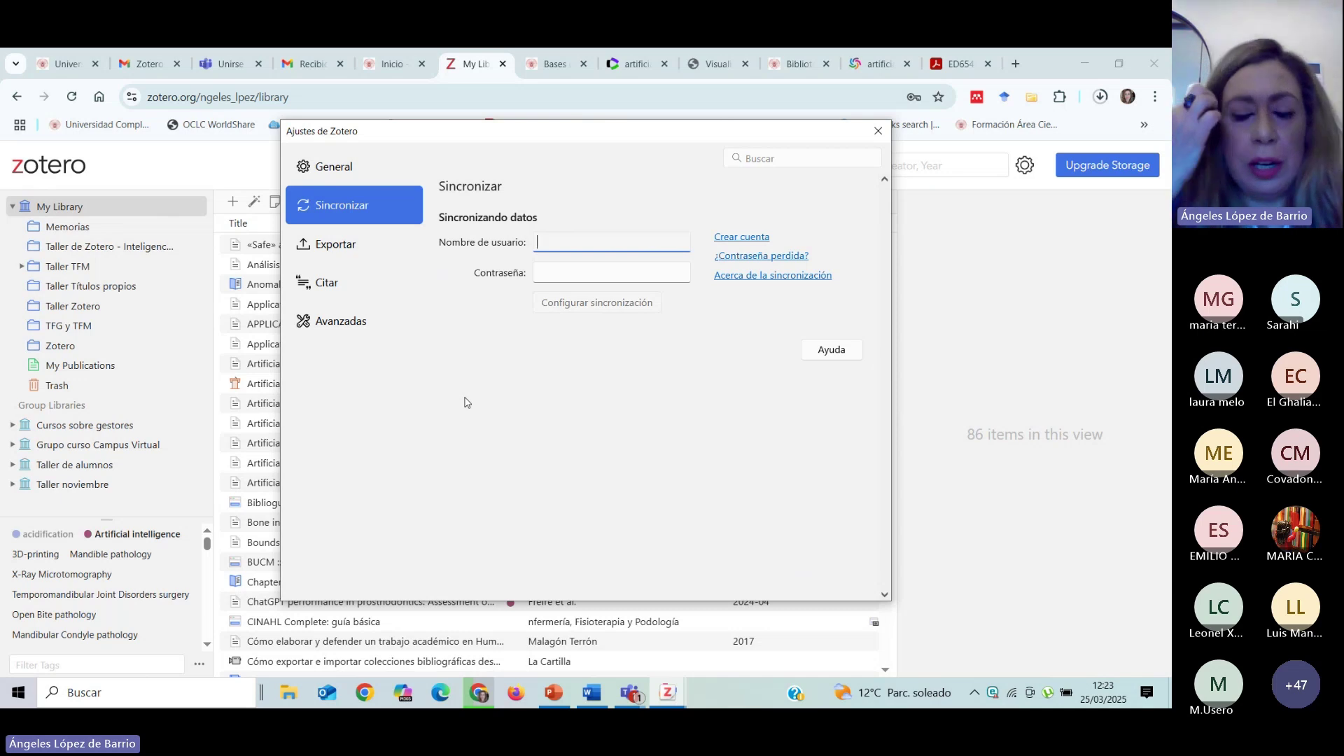
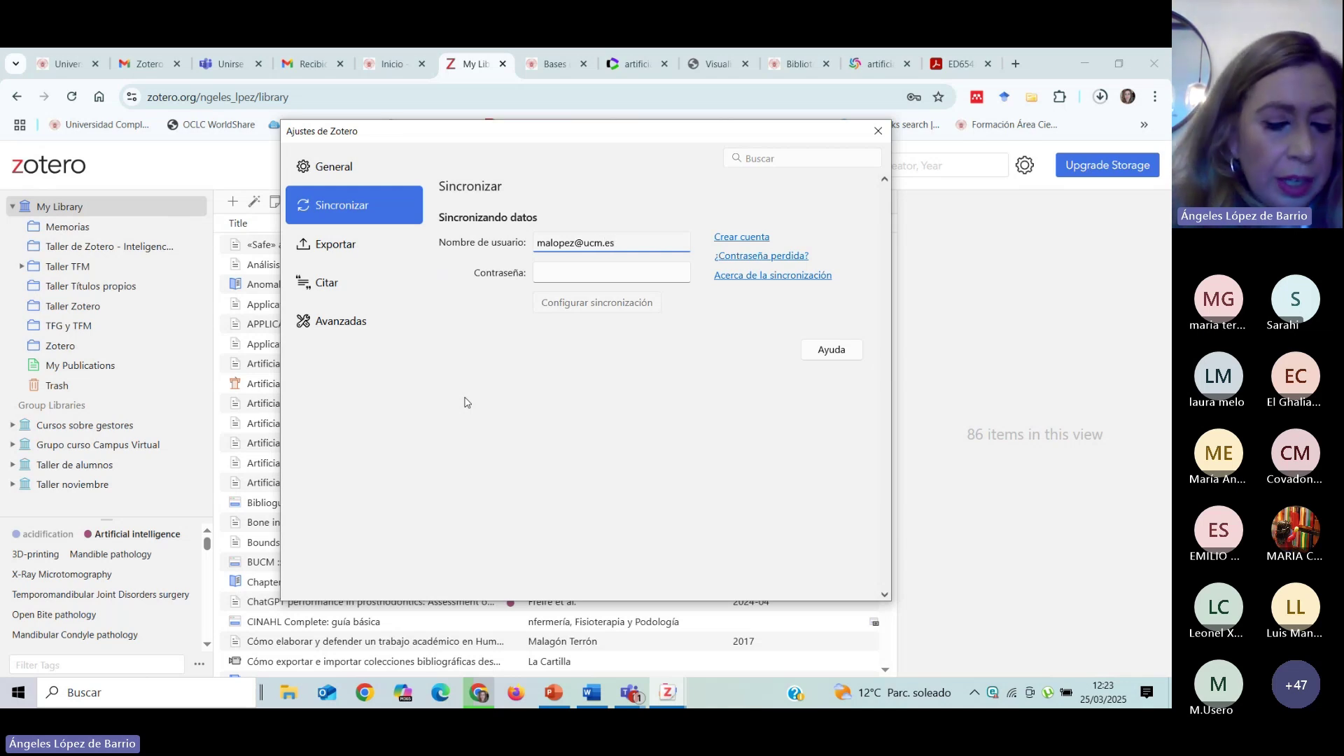
pyautogui.press('Tab')
pyautogui.write('••')
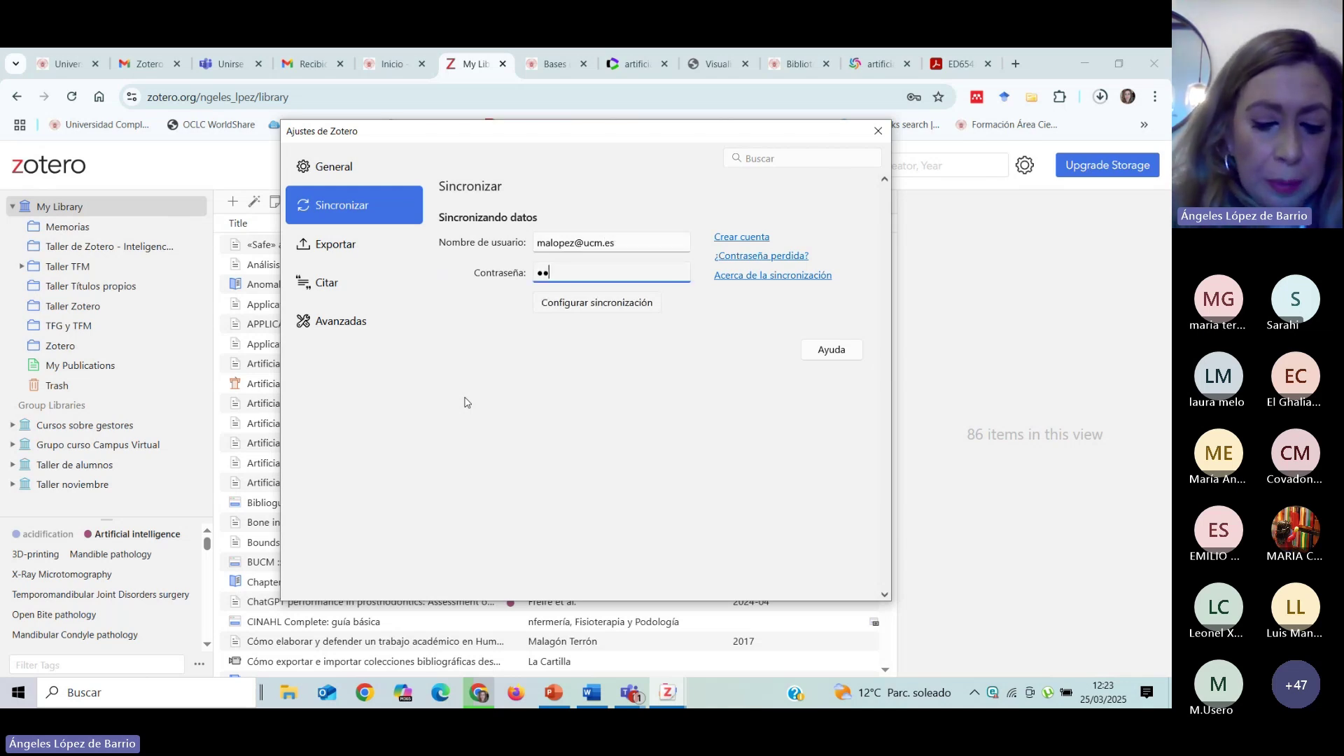
pyautogui.write('•')
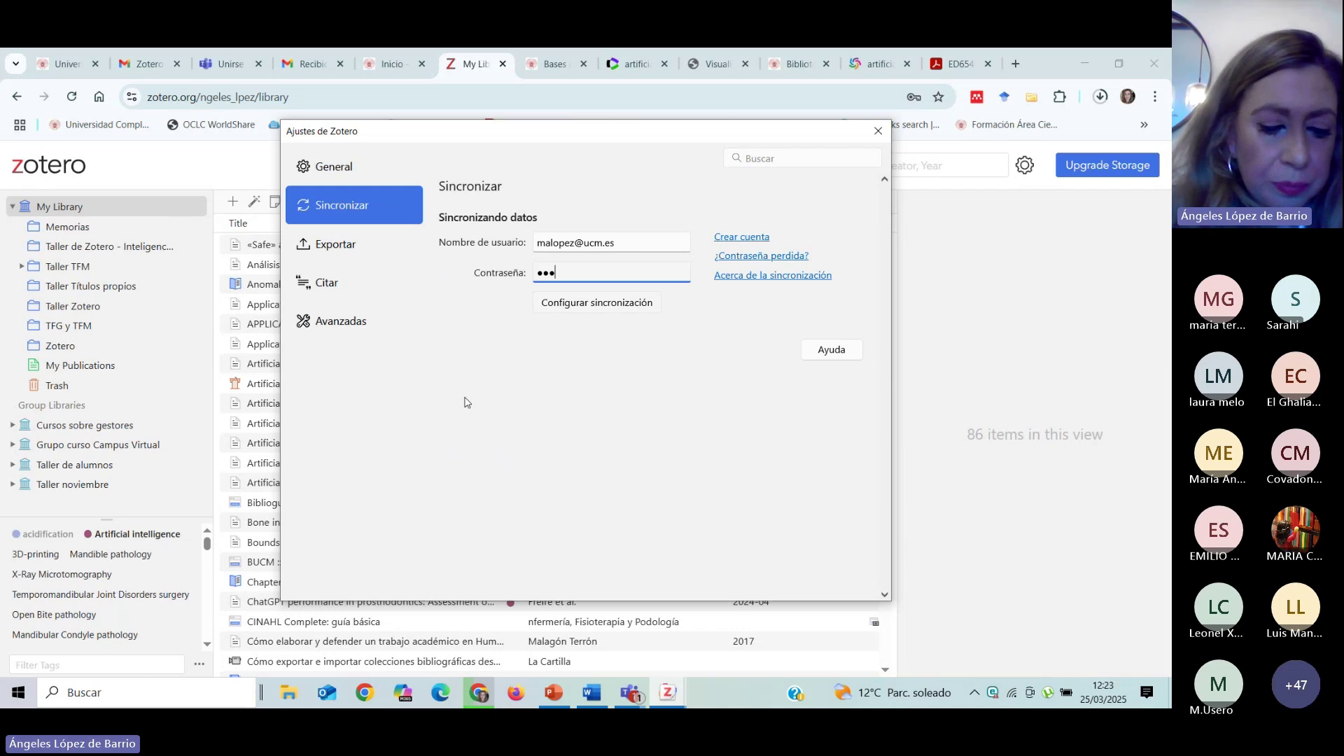
pyautogui.write('•••••')
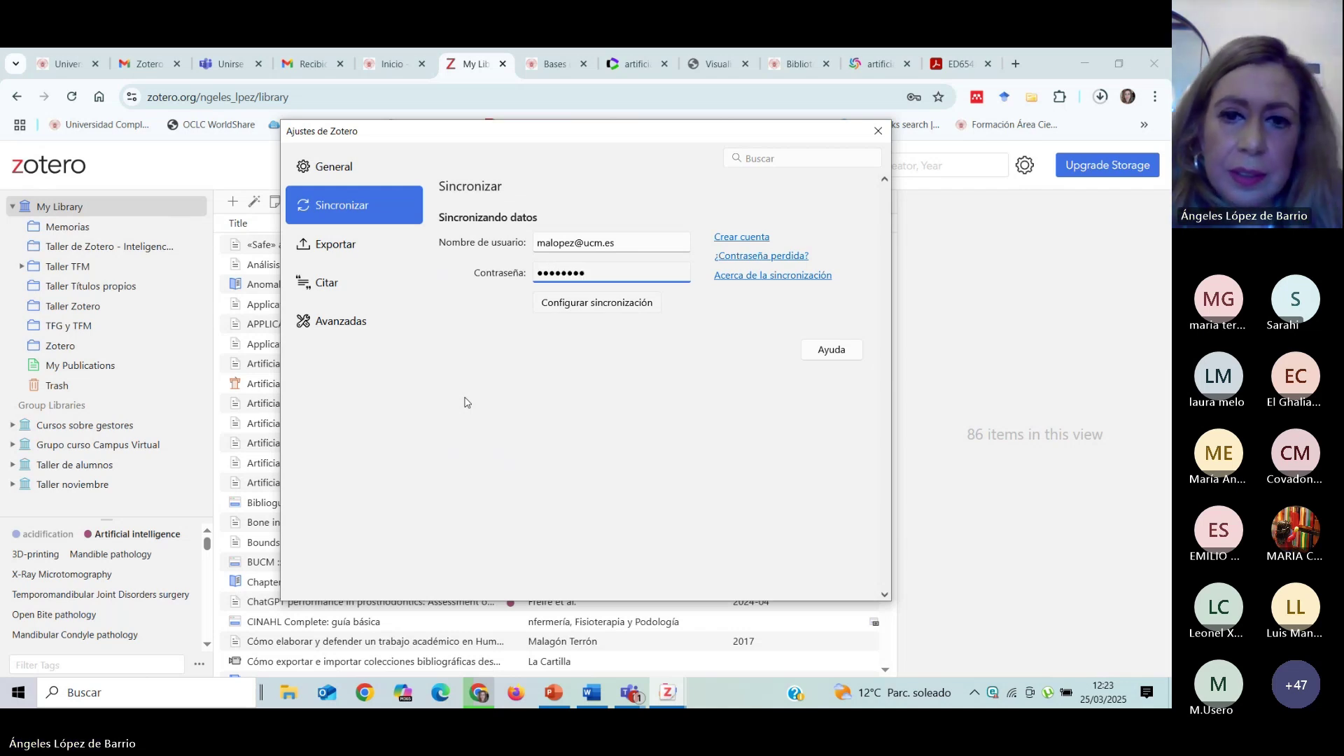
pyautogui.click(626, 305)
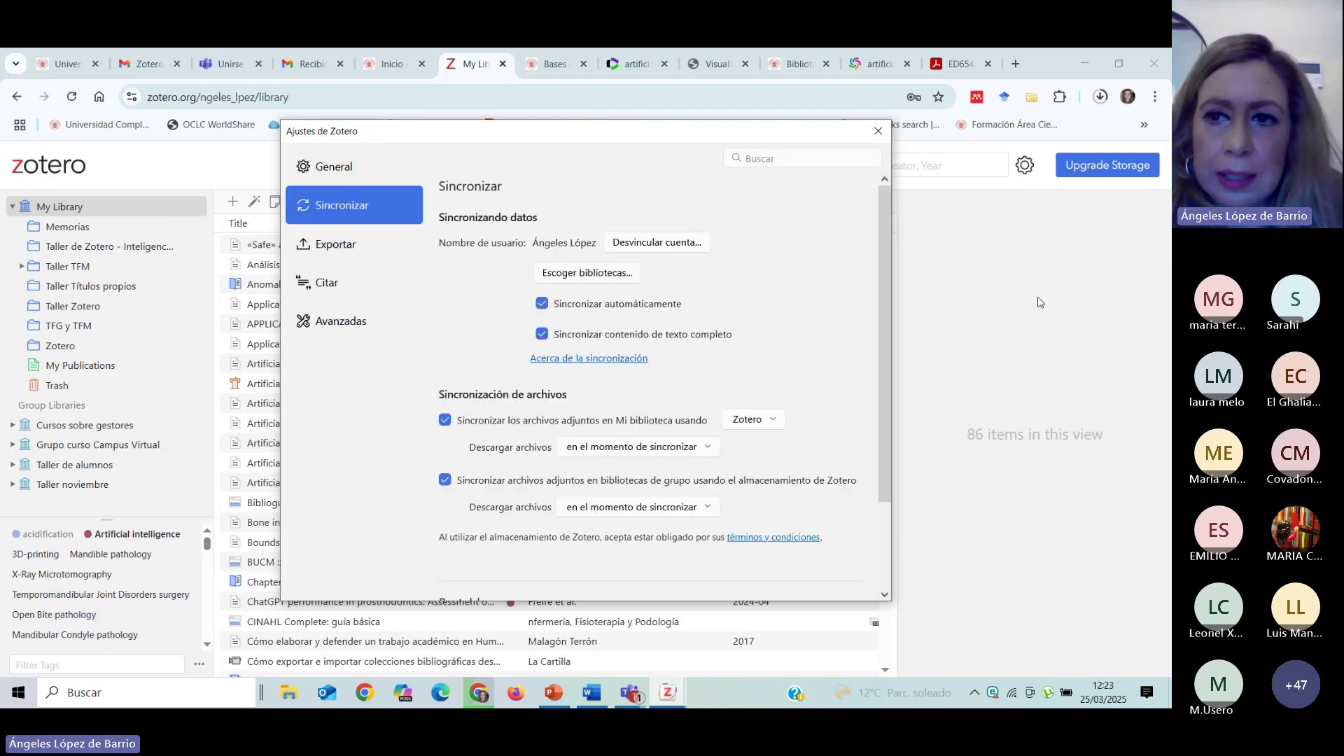
pyautogui.press('Escape')
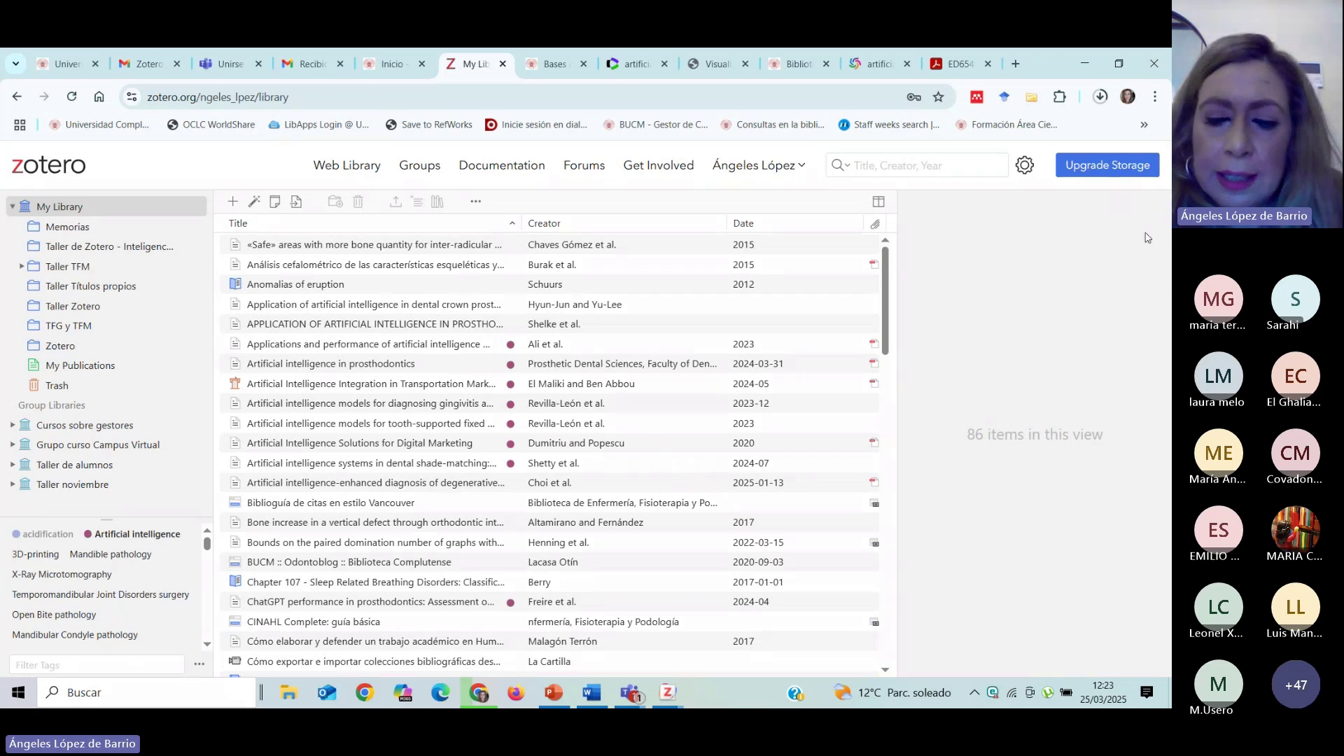
# Bring the Mi biblioteca window forward and sync it with the online account.
pyautogui.click(679, 695)
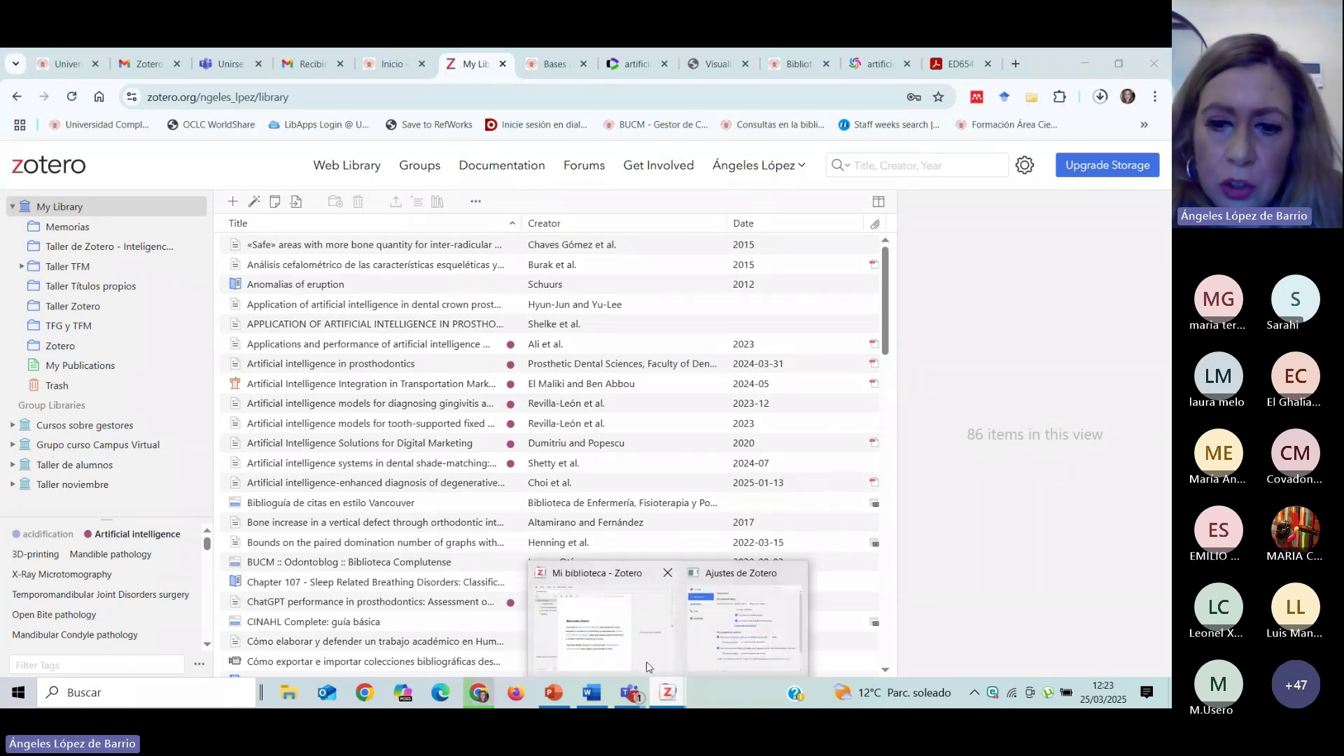
pyautogui.click(598, 651)
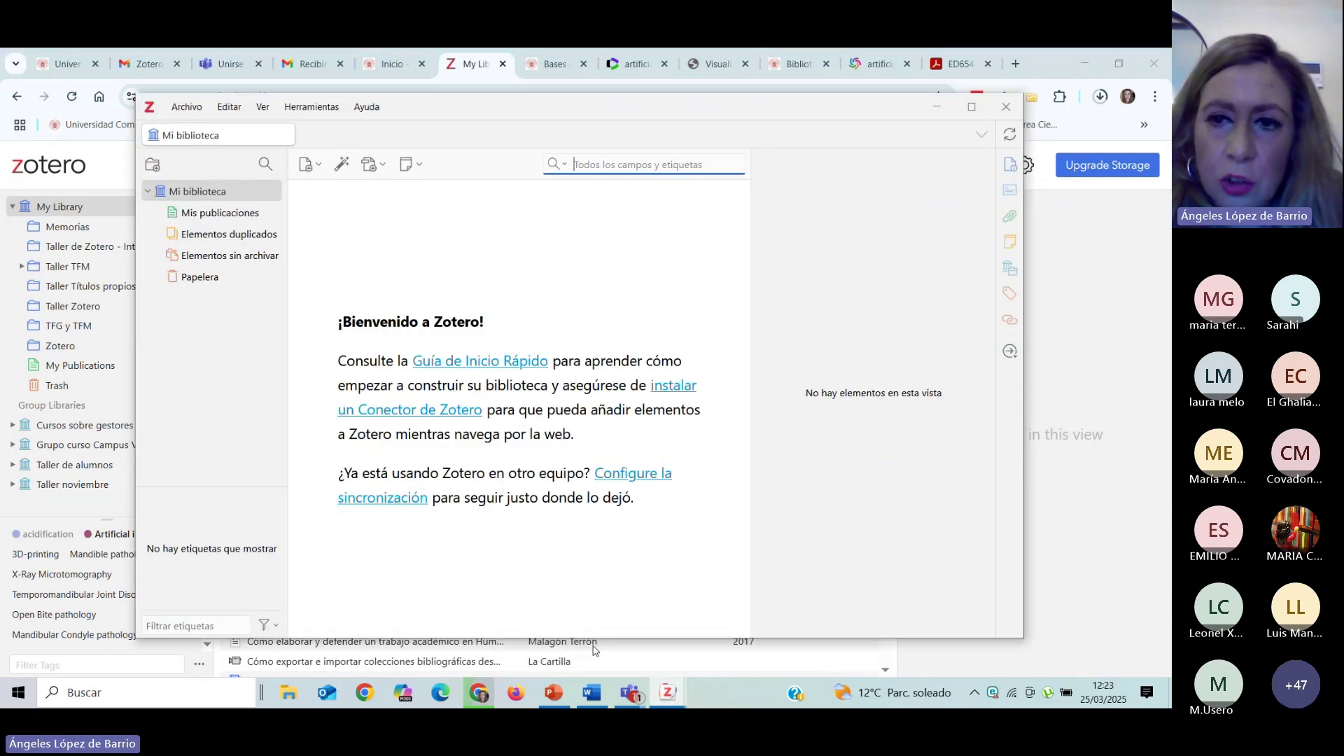
pyautogui.click(1007, 136)
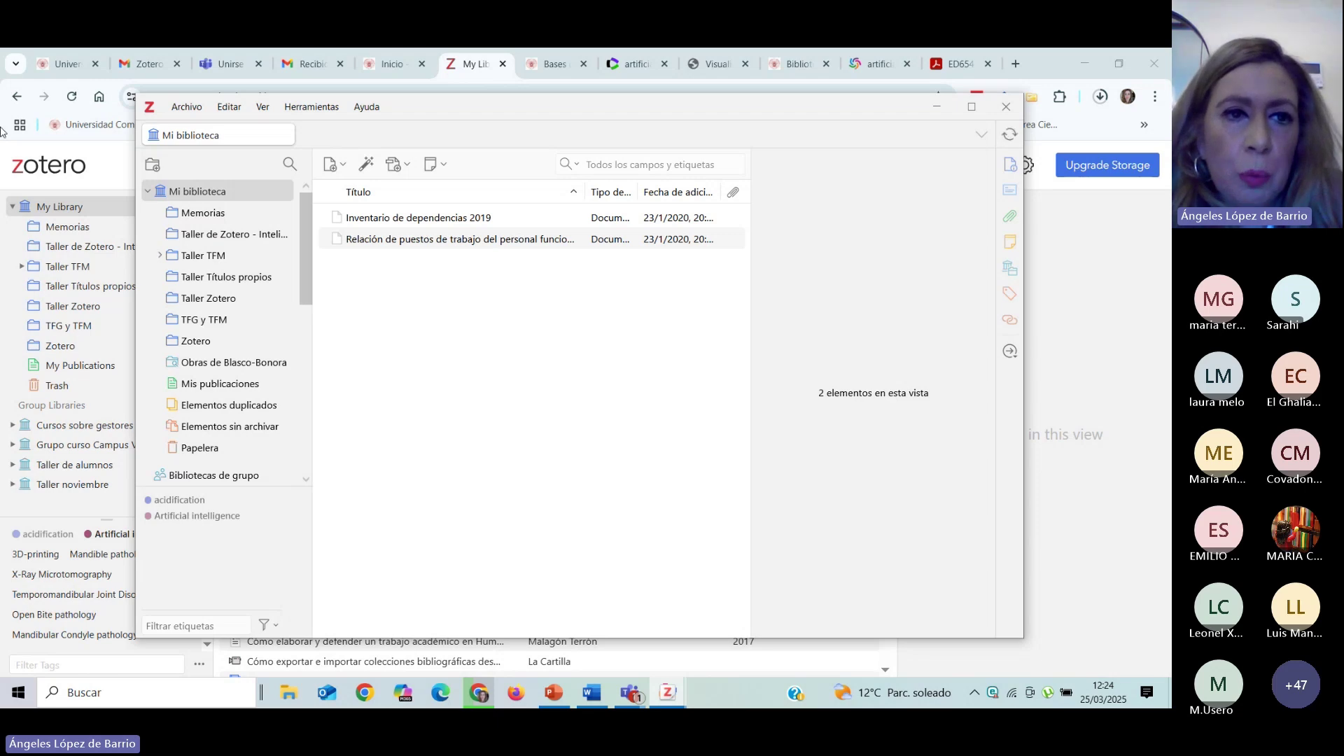
# Open Editar > Ajustes on the Citar page and scroll through the installed citation styles.
pyautogui.click(231, 107)
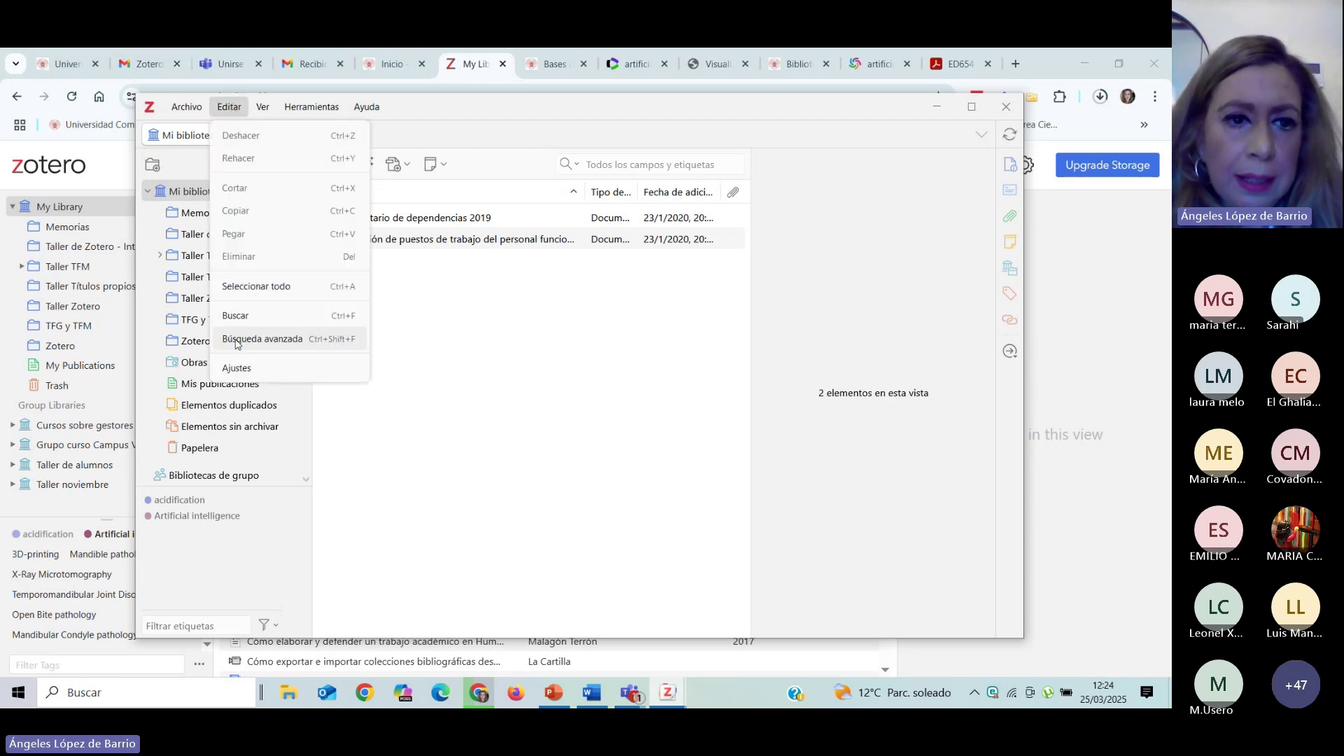
pyautogui.click(236, 367)
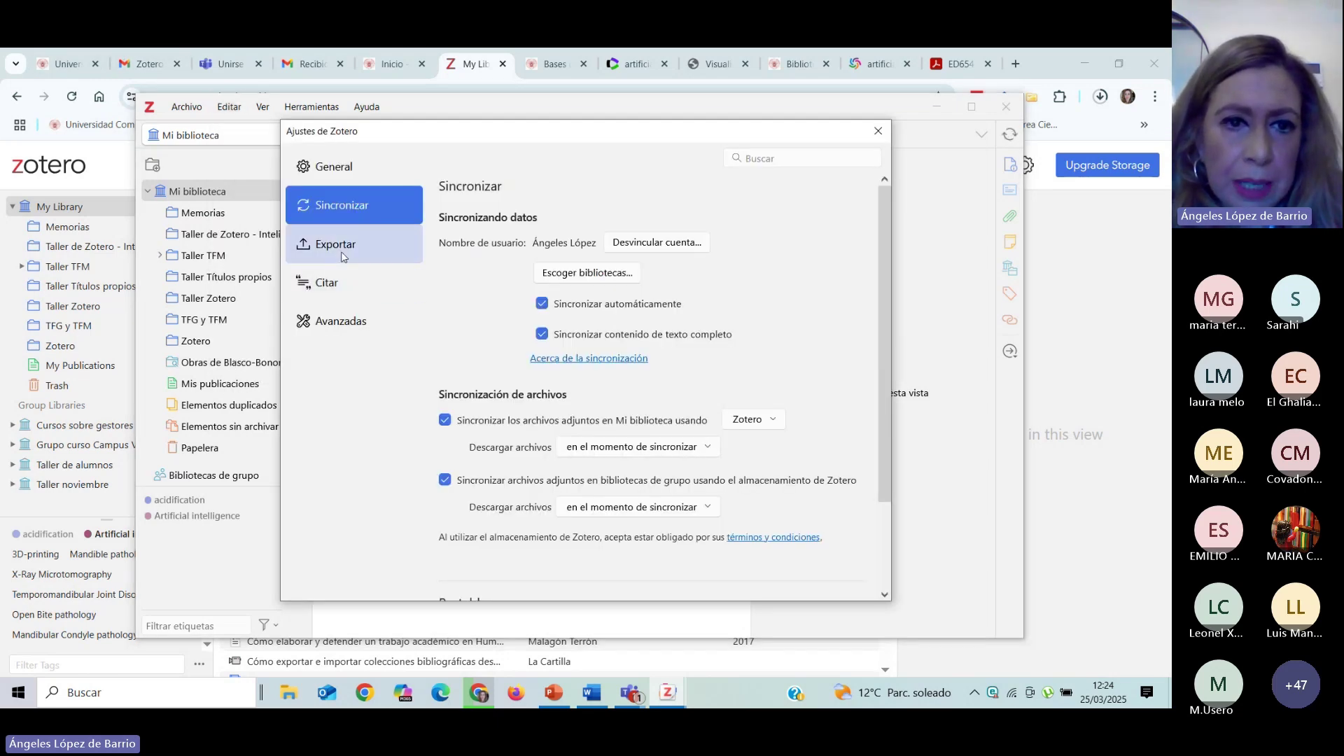
pyautogui.click(335, 285)
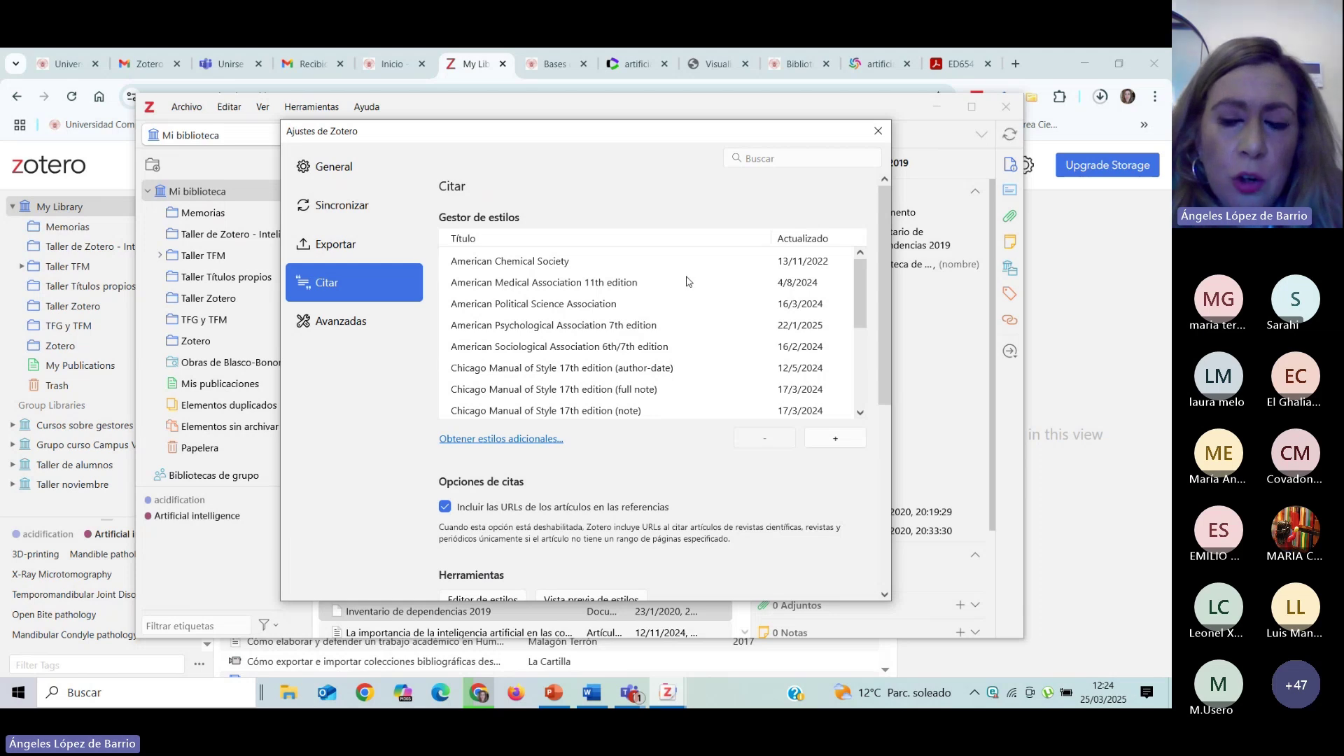
pyautogui.scroll(-3, 723, 298)
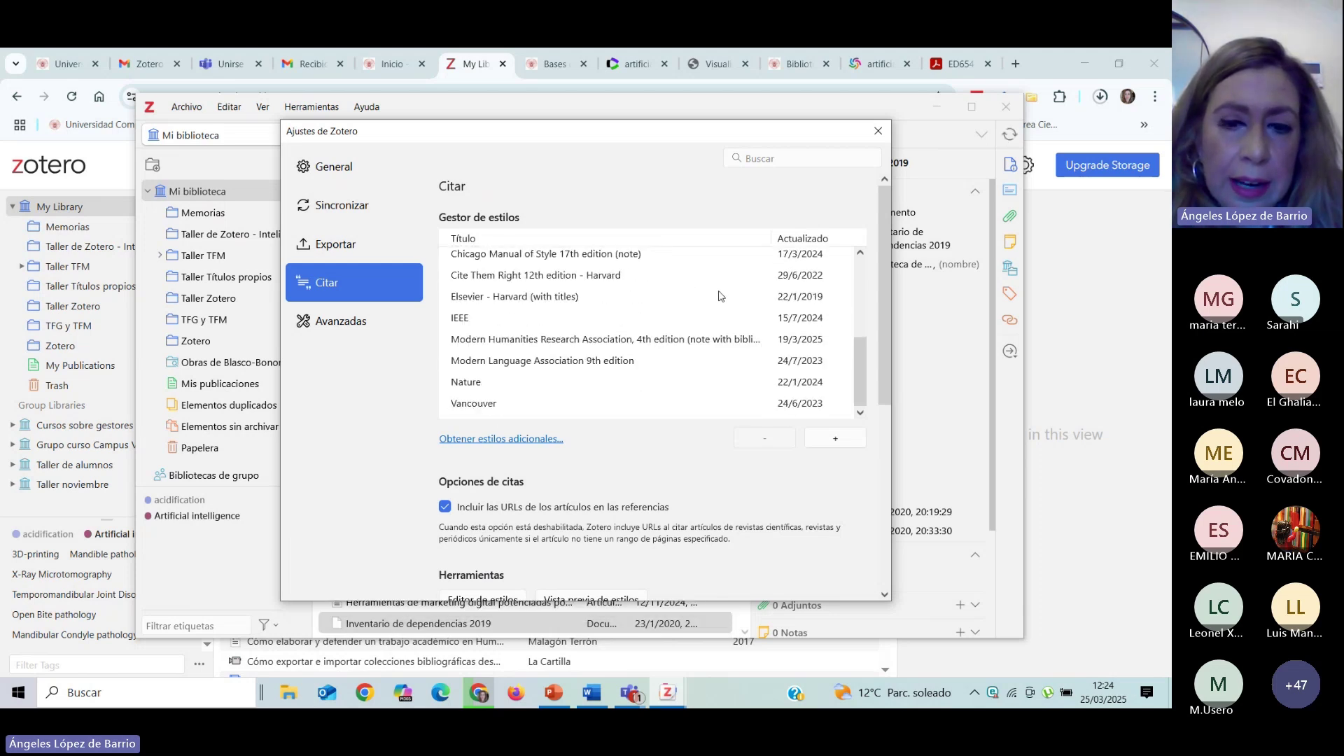
pyautogui.scroll(3, 718, 295)
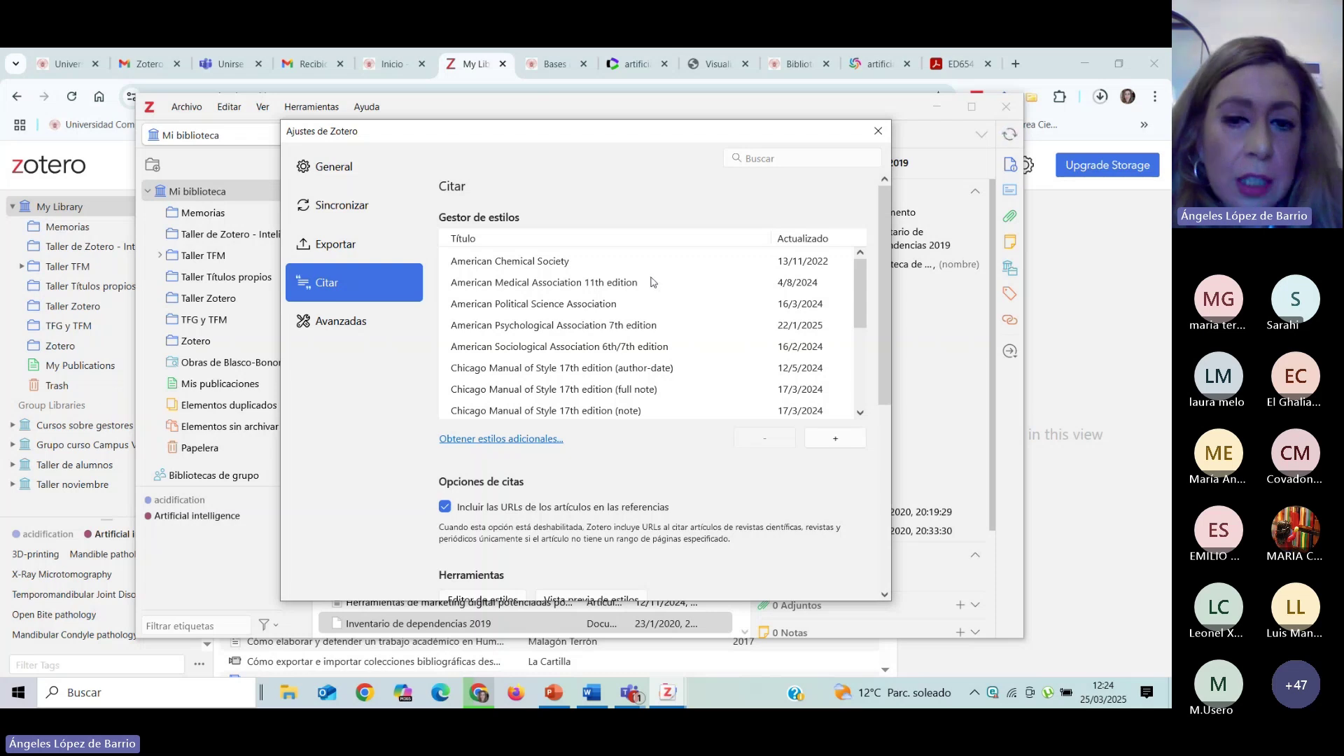
# View the additional citation styles repository, close it, then close the settings window.
pyautogui.click(518, 440)
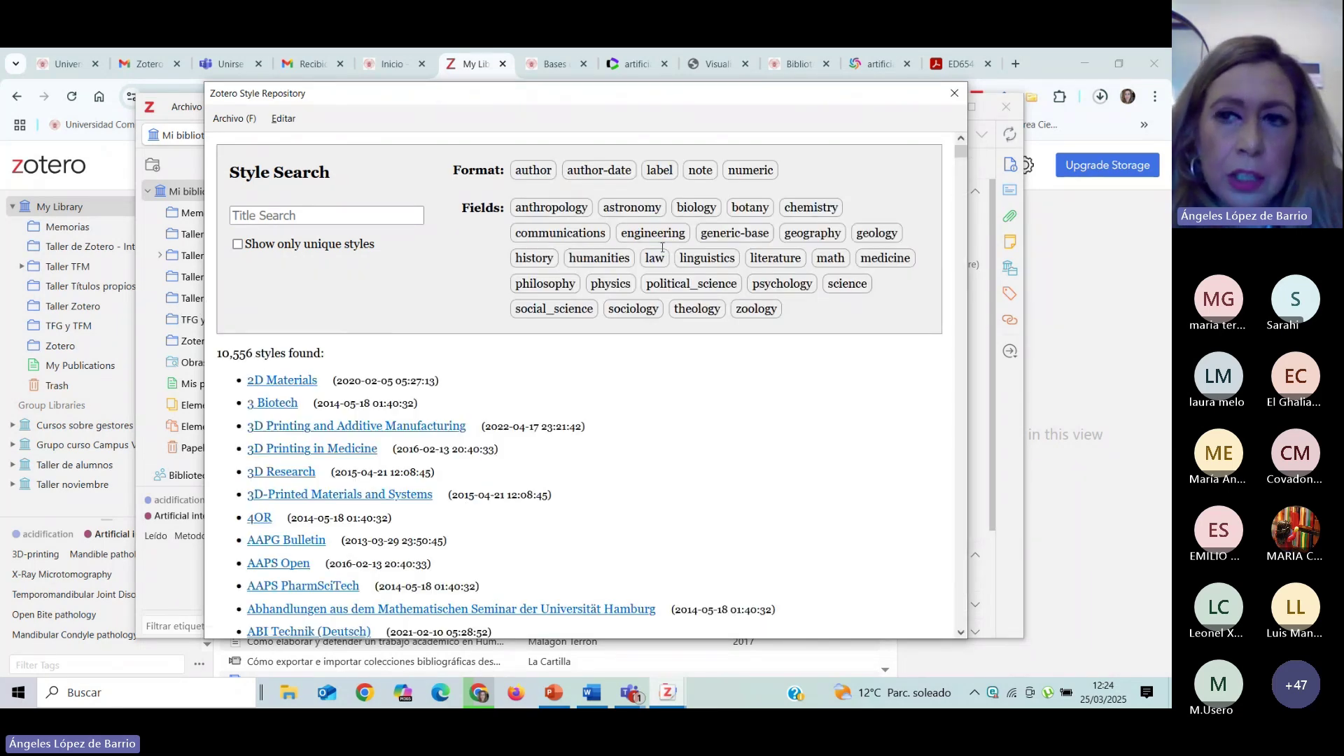
pyautogui.click(954, 94)
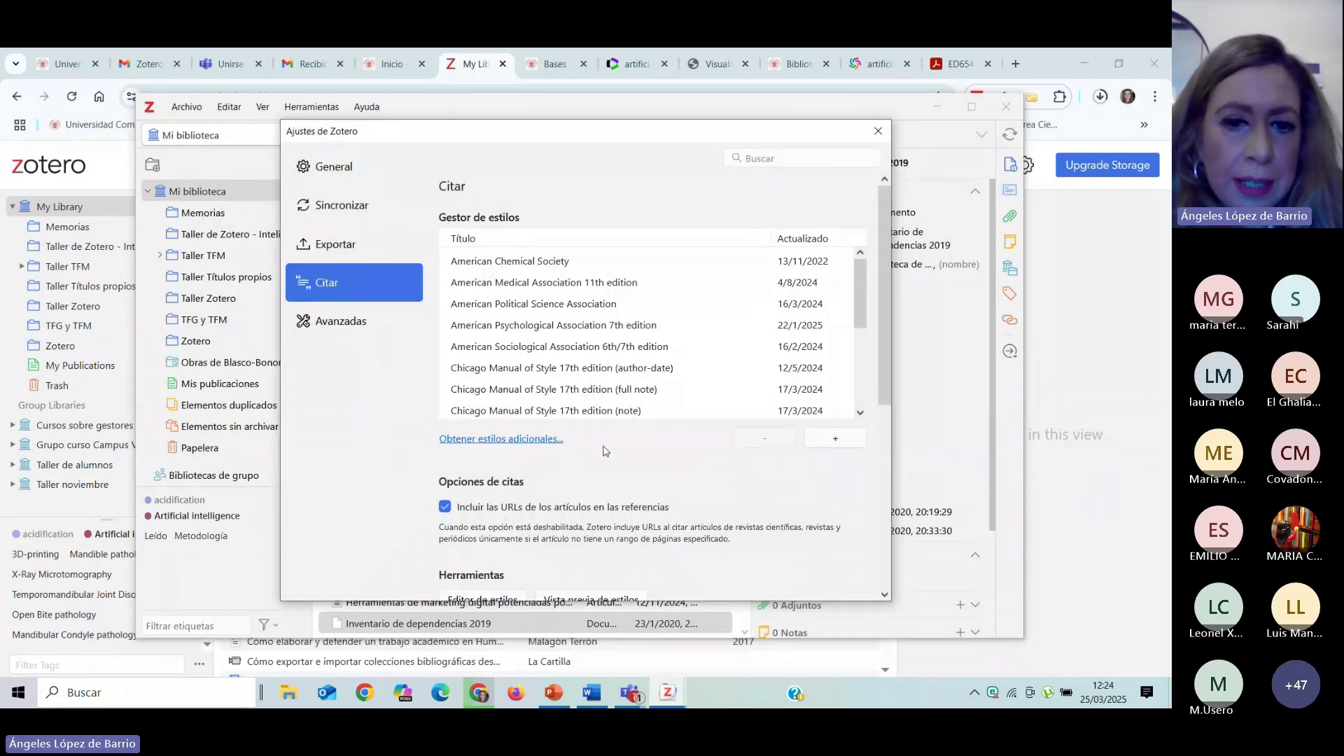
pyautogui.scroll(-3, 619, 441)
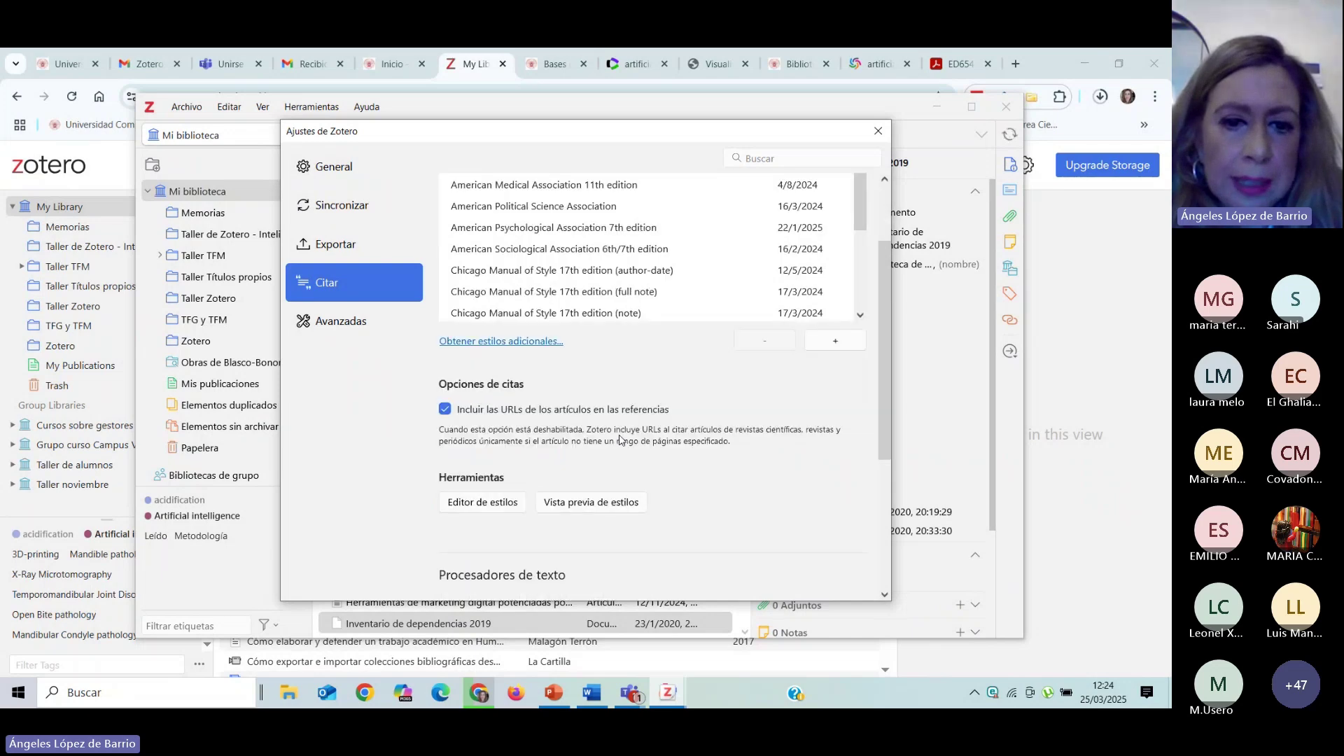
pyautogui.scroll(-3, 621, 439)
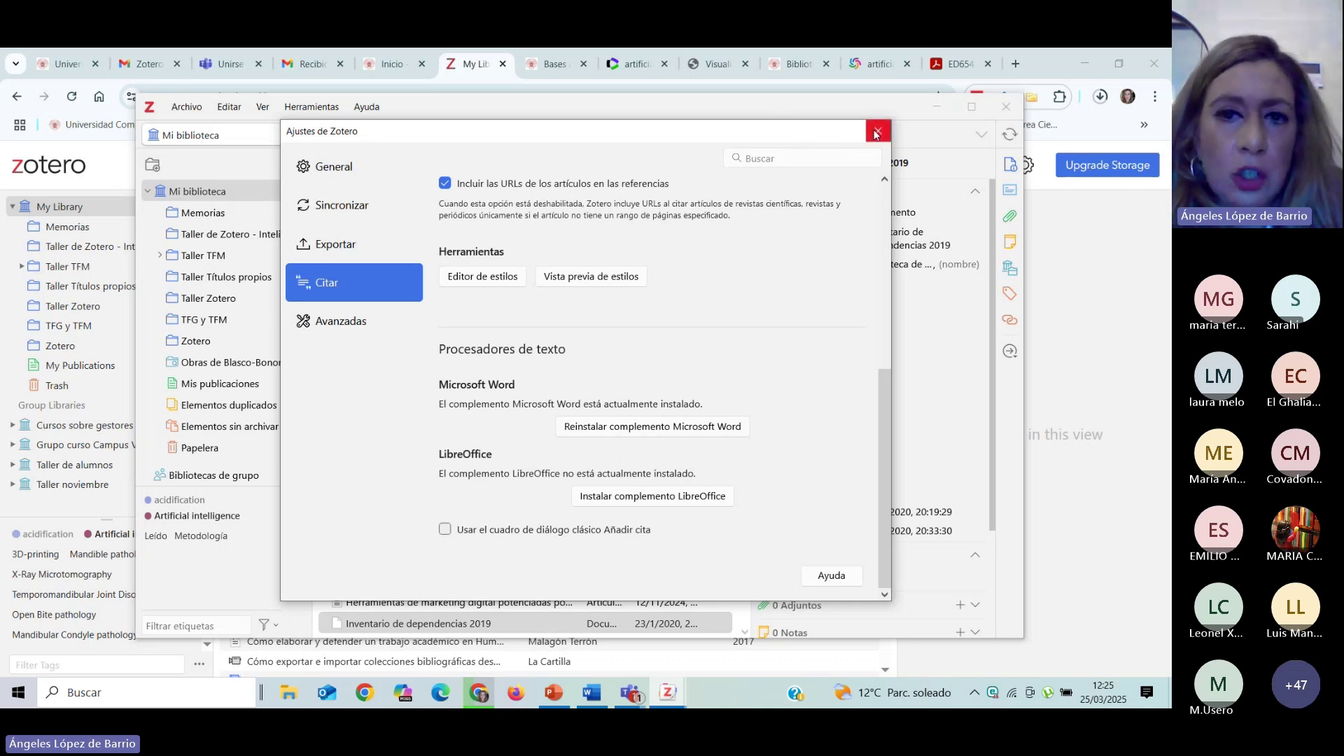
pyautogui.click(877, 132)
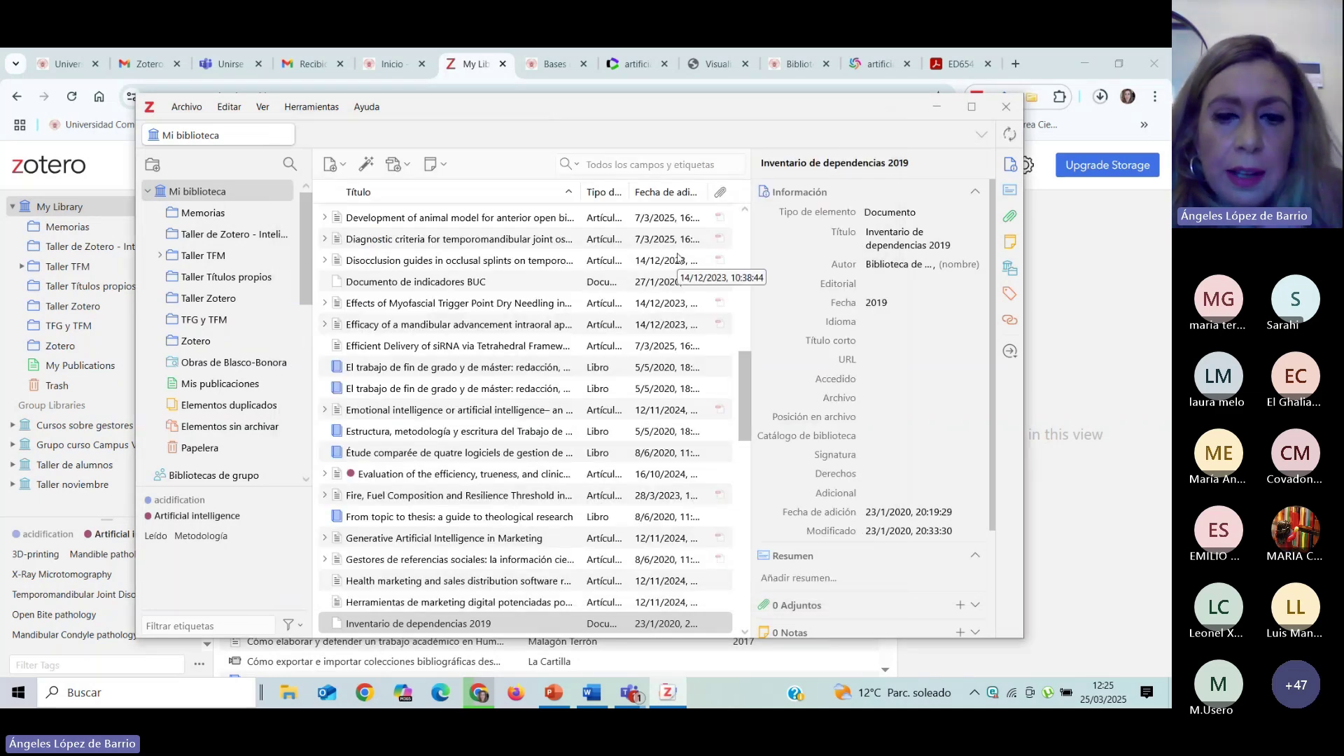
# Minimize Zotero and present the slides from Estilos de cita, advancing to 4. Interfaz.
pyautogui.click(938, 109)
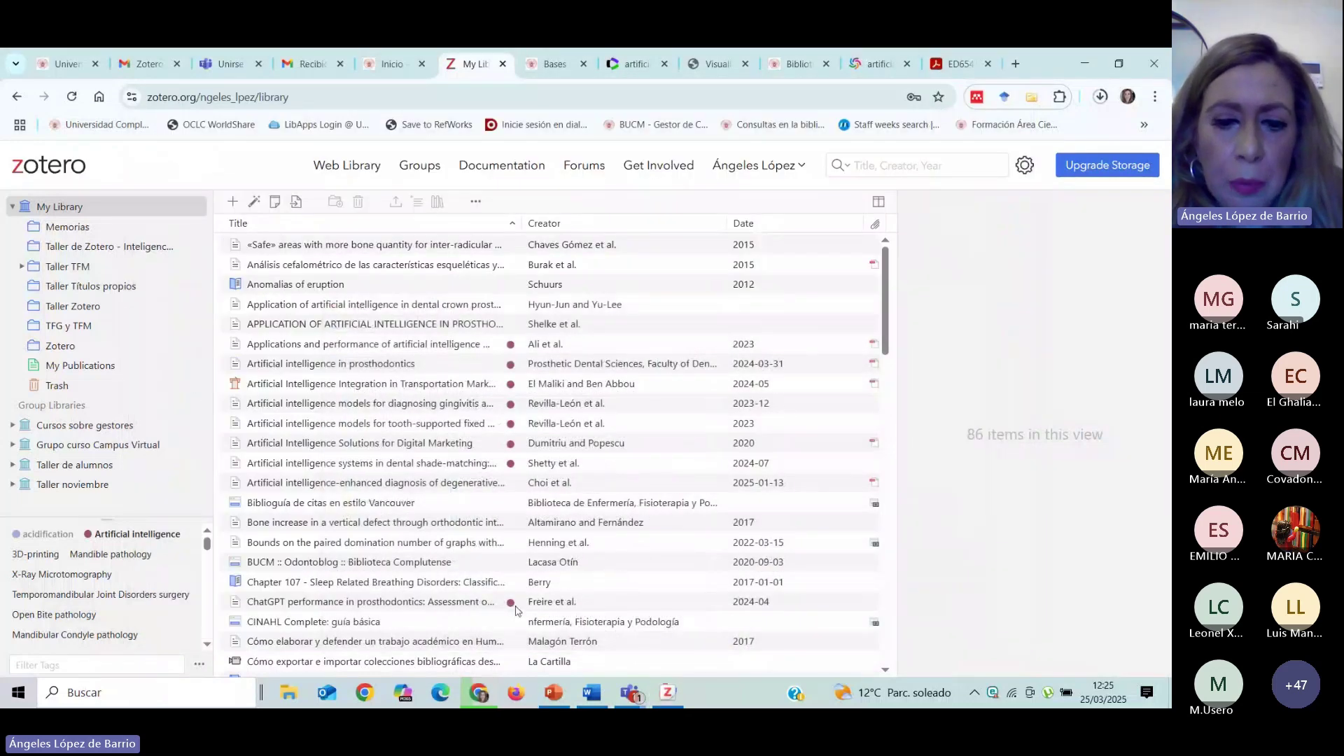
pyautogui.click(563, 702)
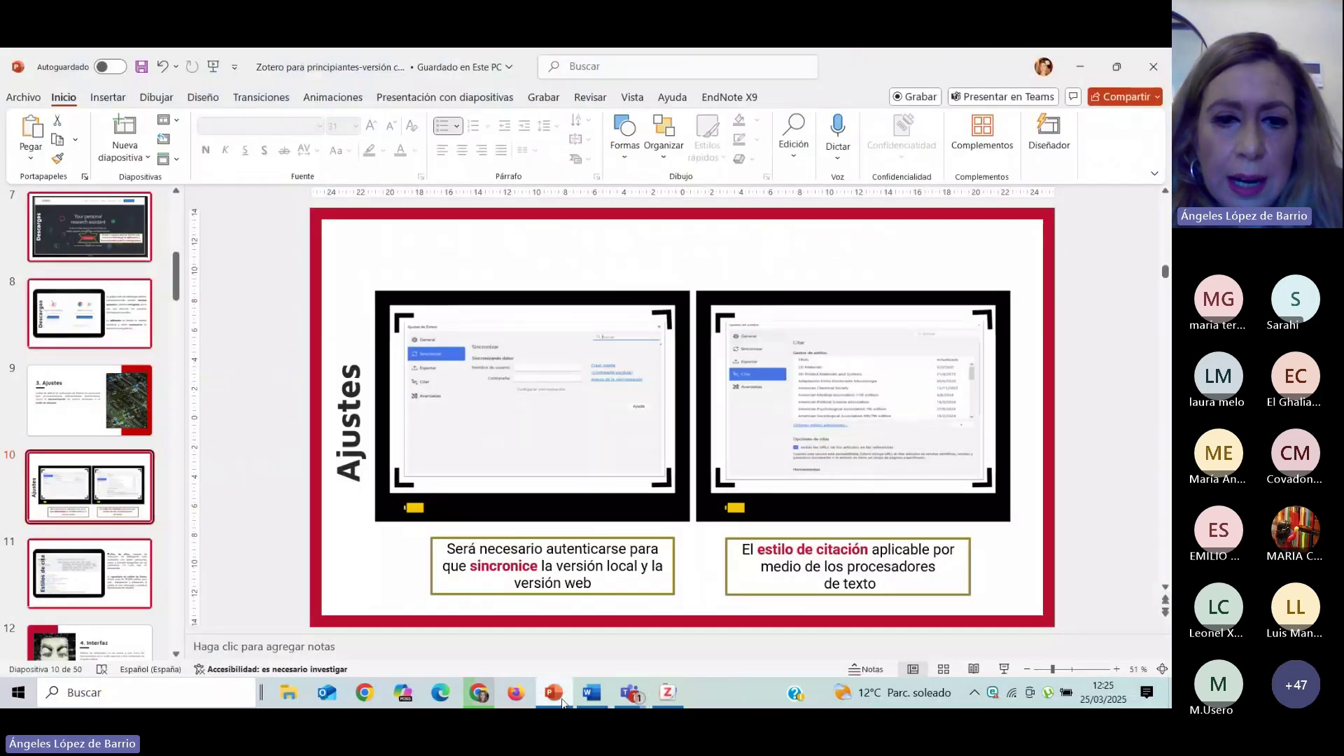
pyautogui.click(101, 587)
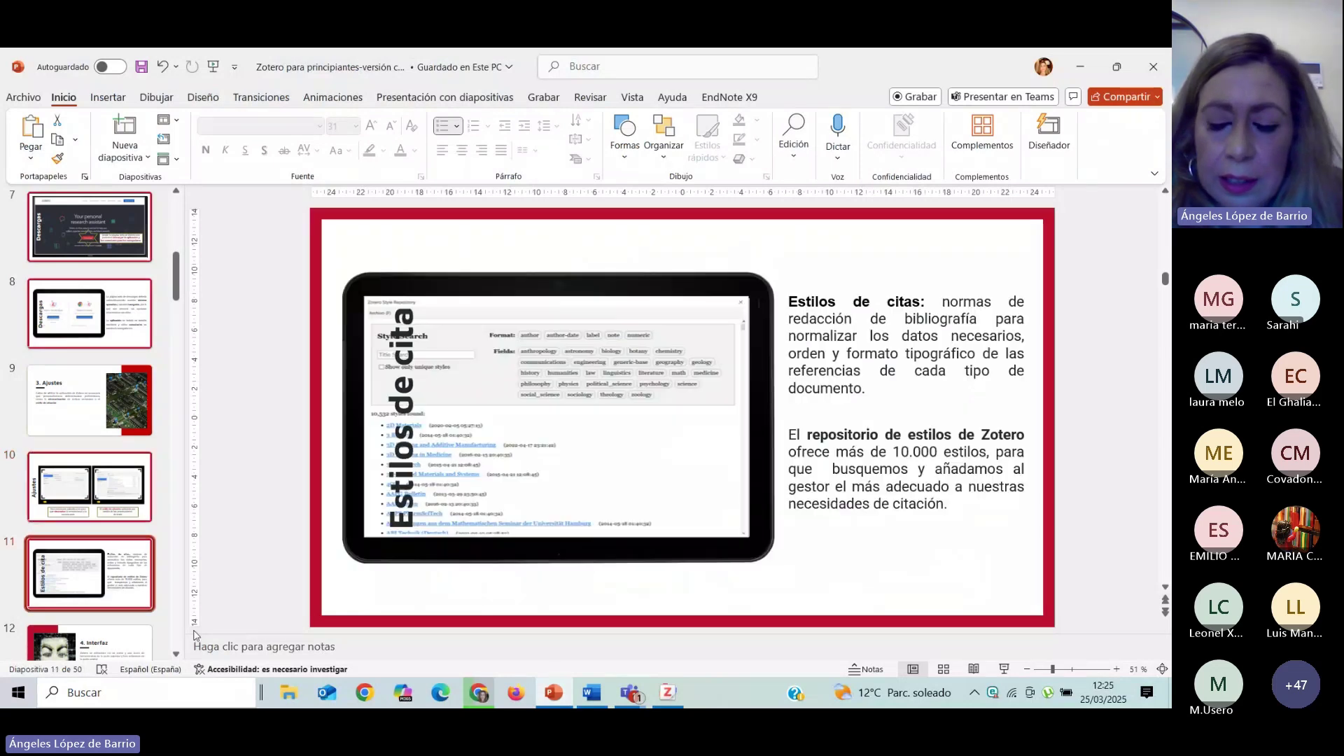
pyautogui.click(1004, 669)
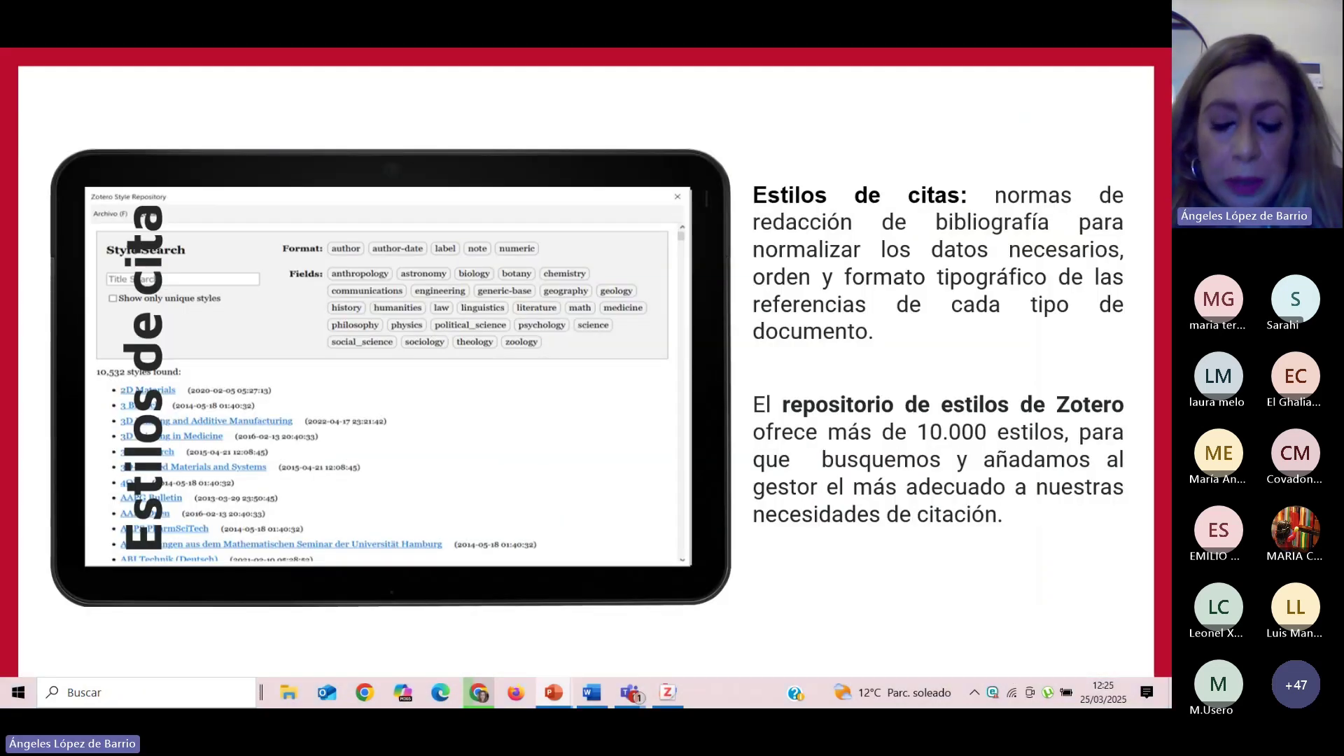
pyautogui.press('Right')
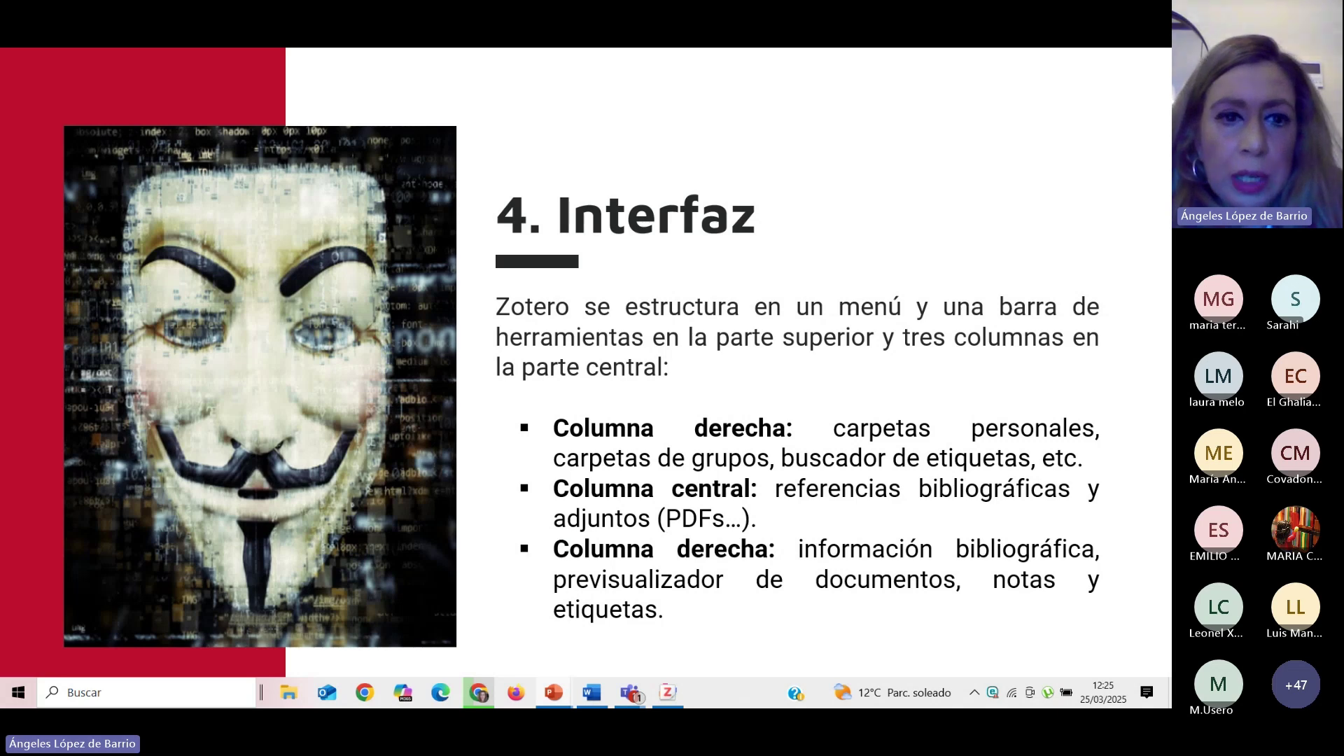
# Advance through Versión escritorio, Menú, Barra de herramientas and Columnas to the Menú de navegación slide.
pyautogui.press('Right')
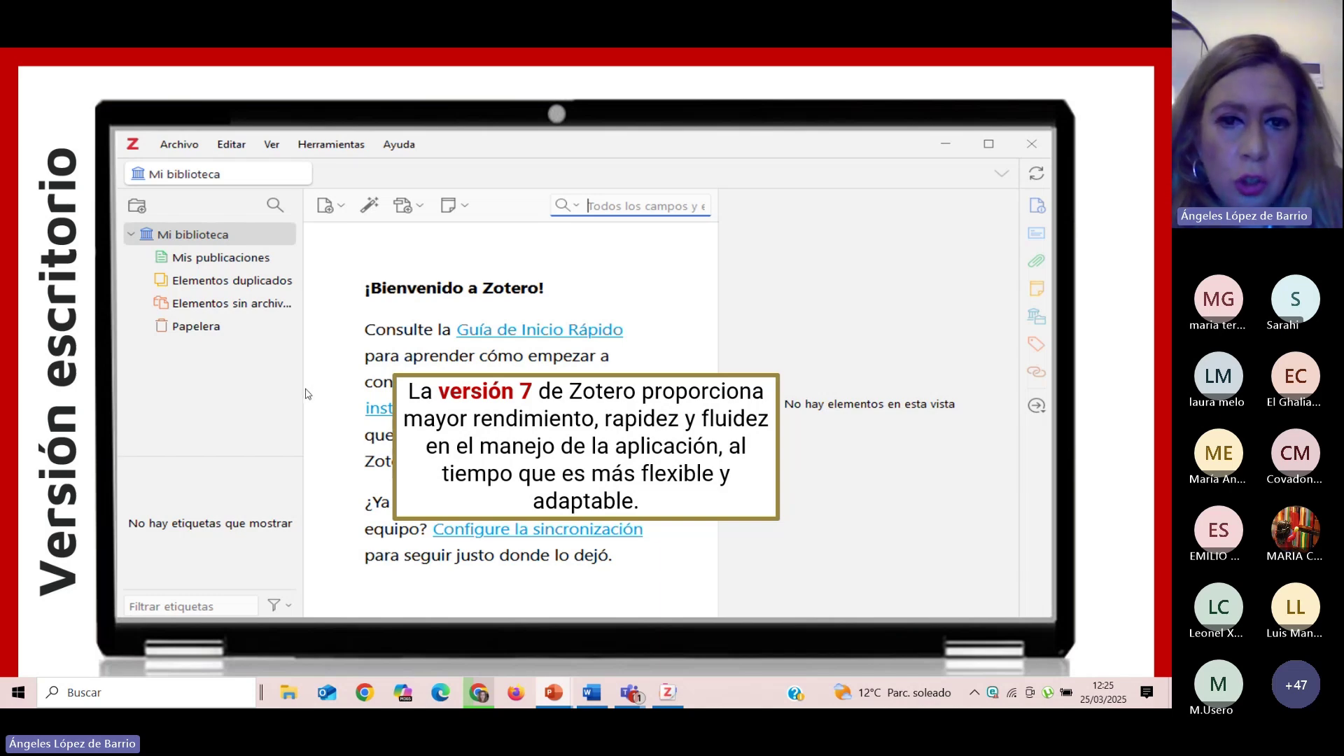
pyautogui.press('Right')
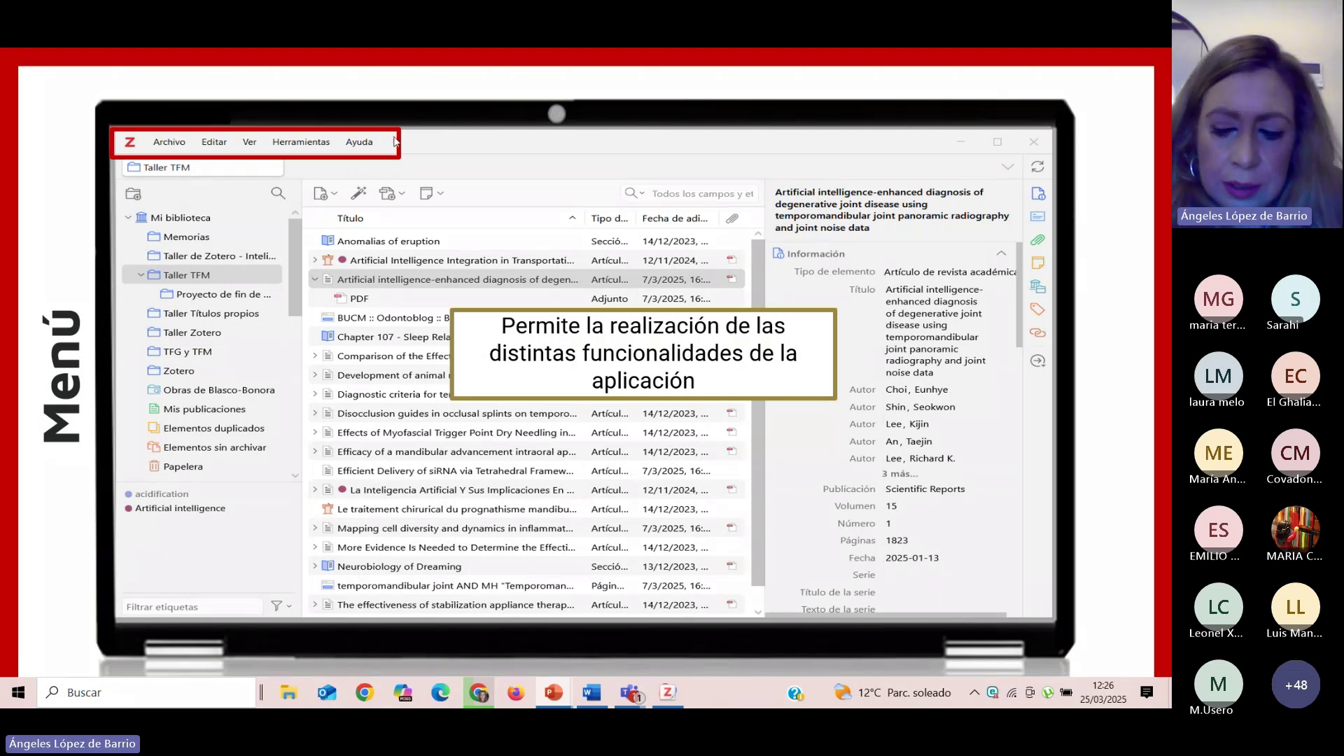
pyautogui.press('Right')
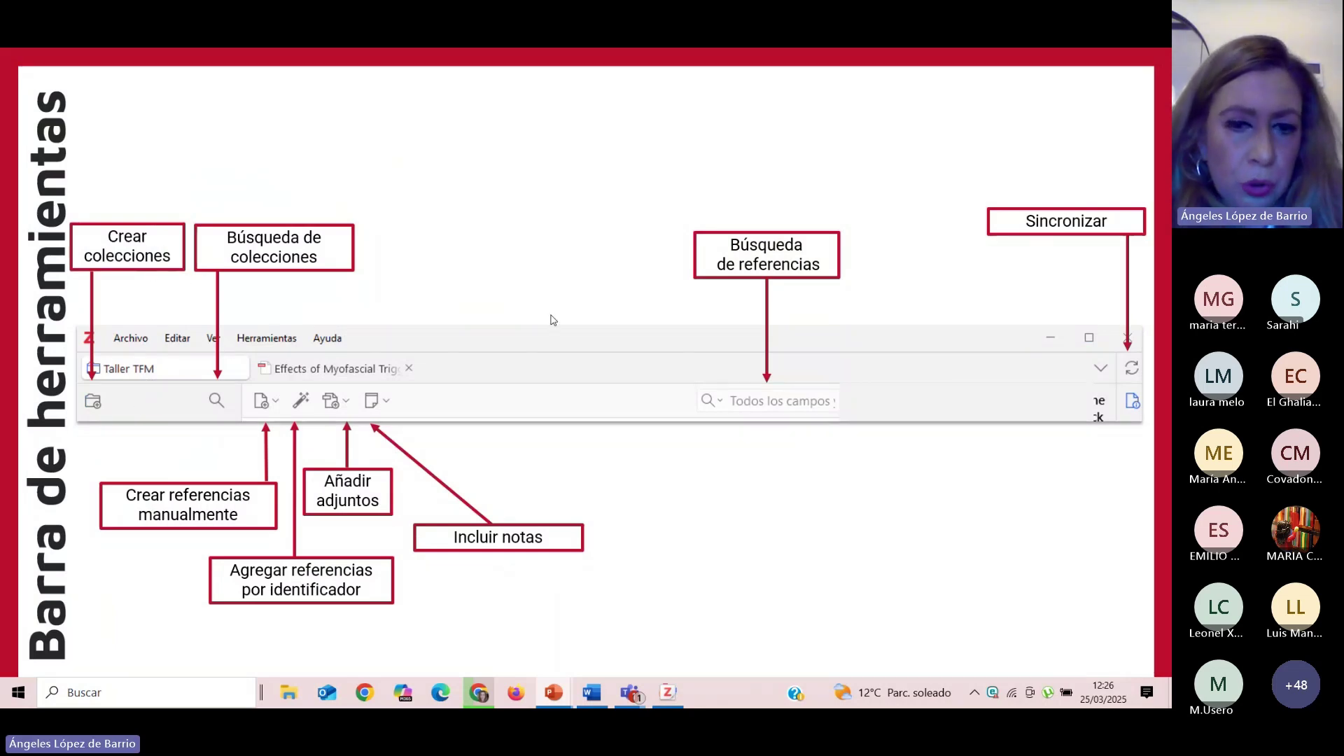
pyautogui.press('Right')
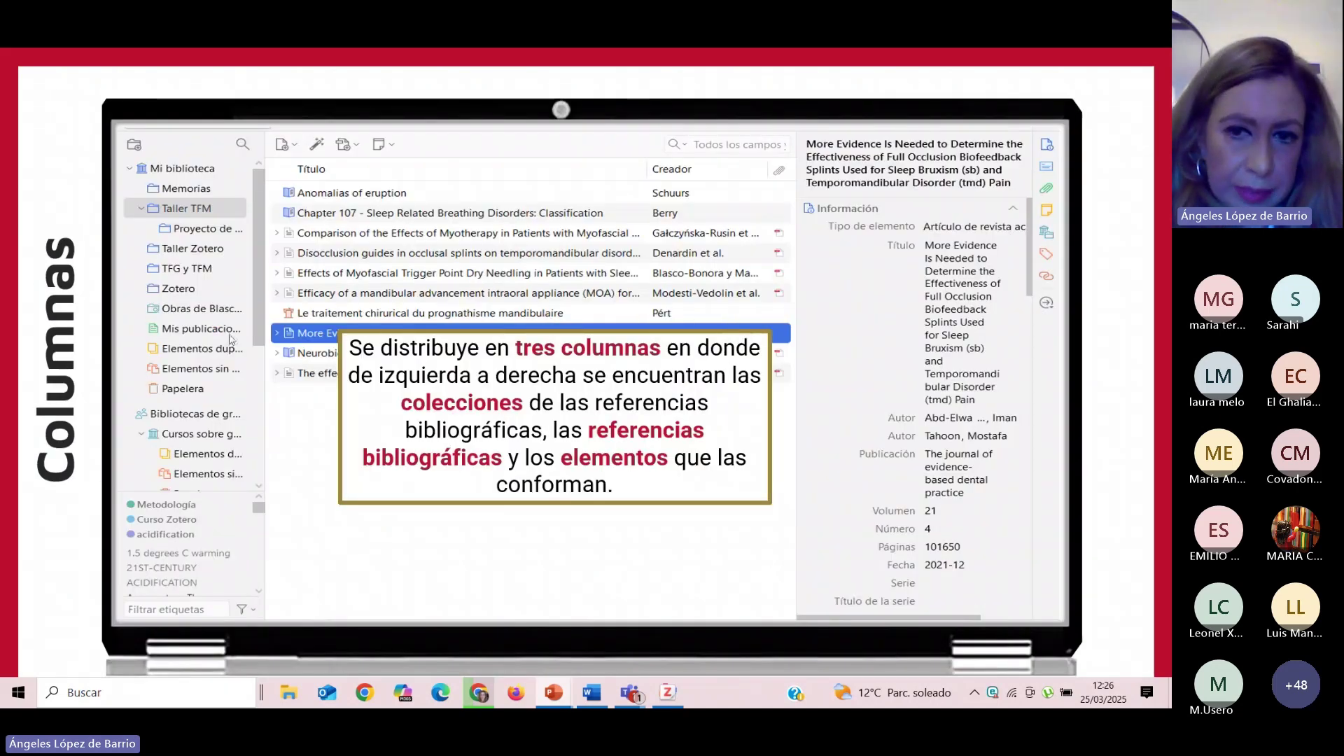
pyautogui.press('Right')
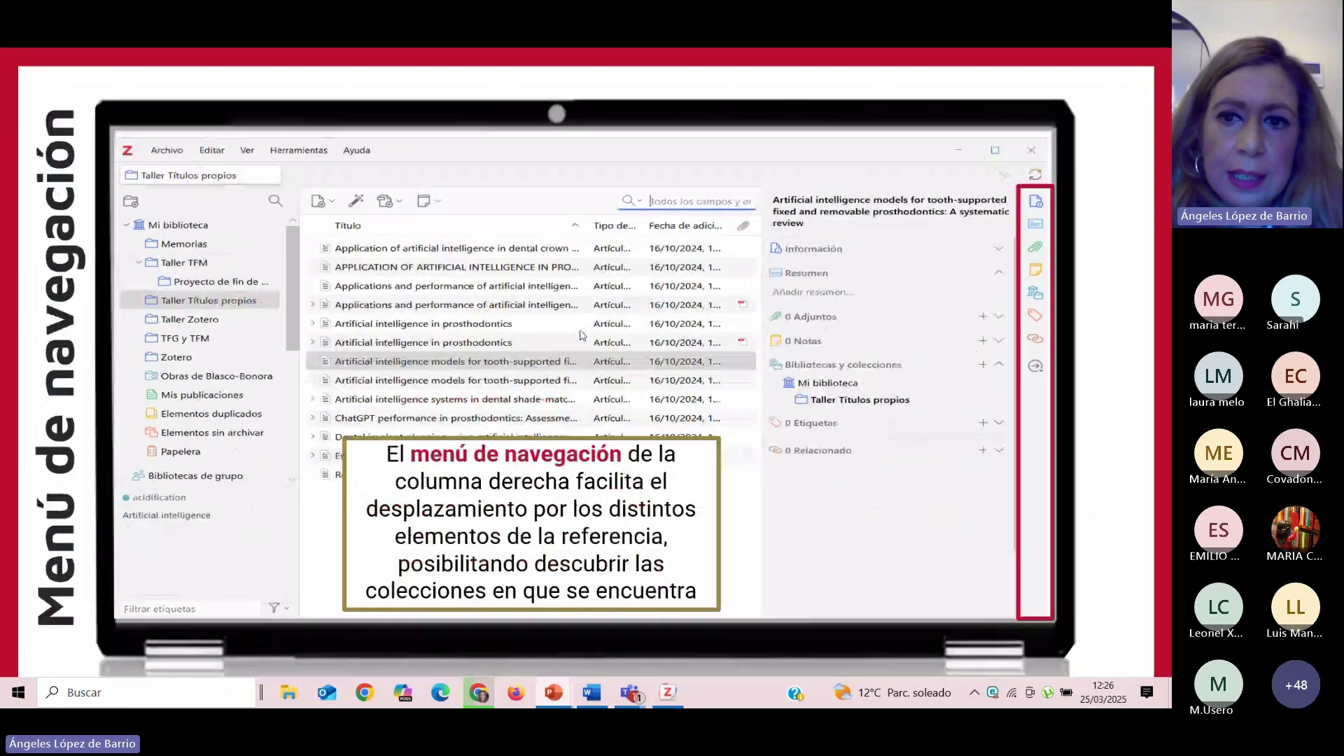
pyautogui.press('Right')
pyautogui.press('Left')
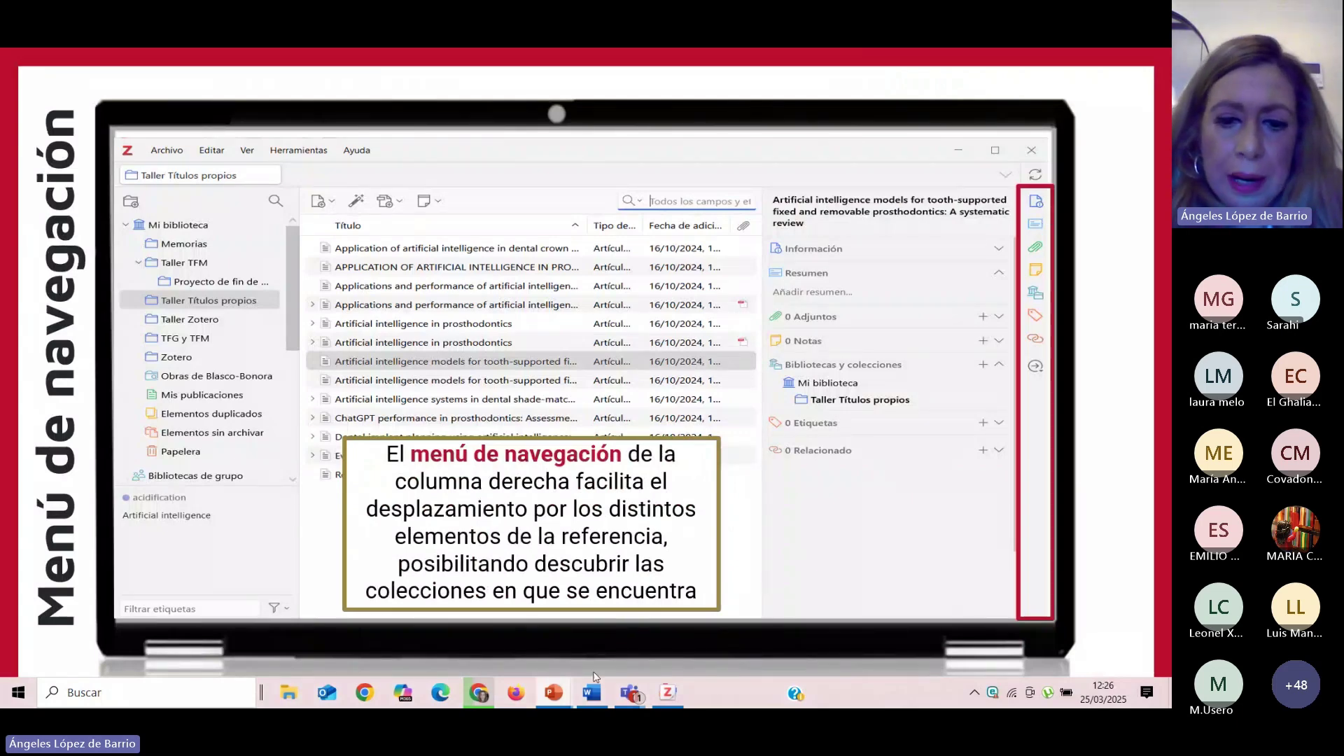
# Briefly bring Zotero over the slideshow, return to it, then end the show.
pyautogui.click(669, 693)
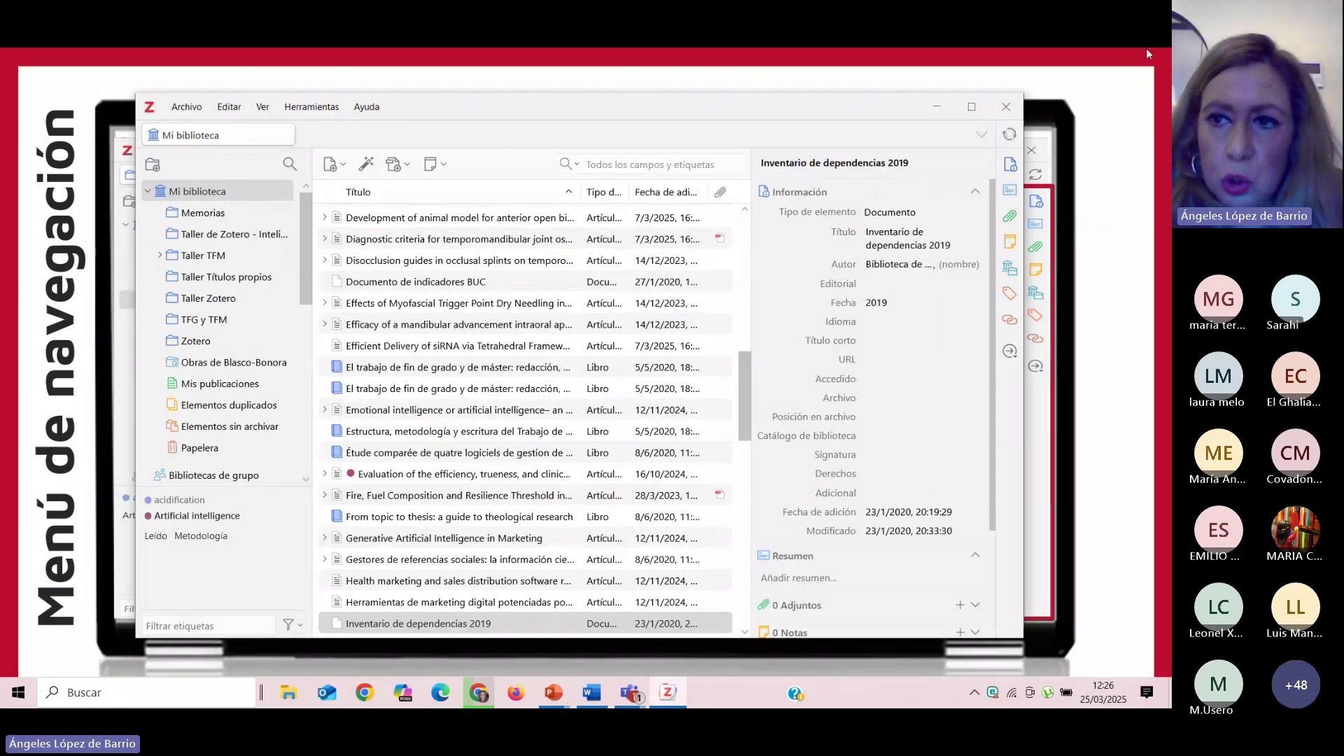
pyautogui.click(1098, 65)
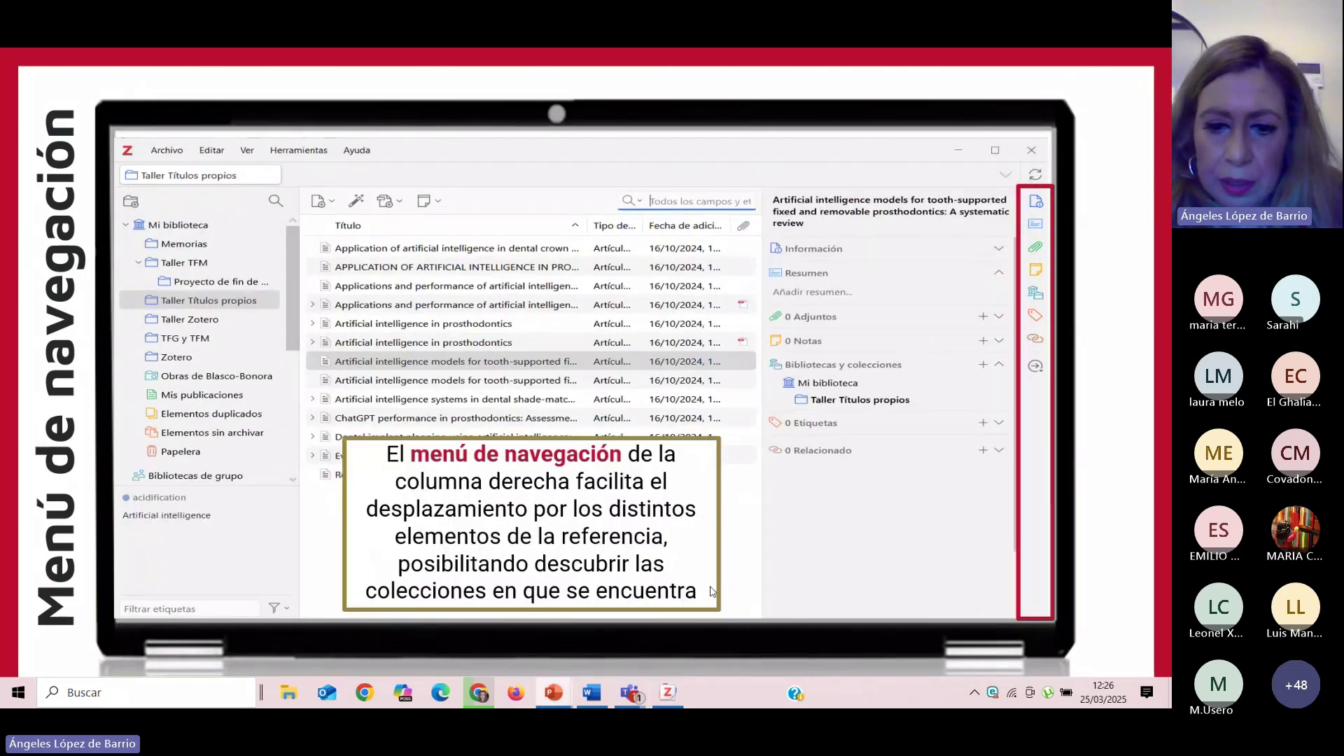
pyautogui.press('Escape')
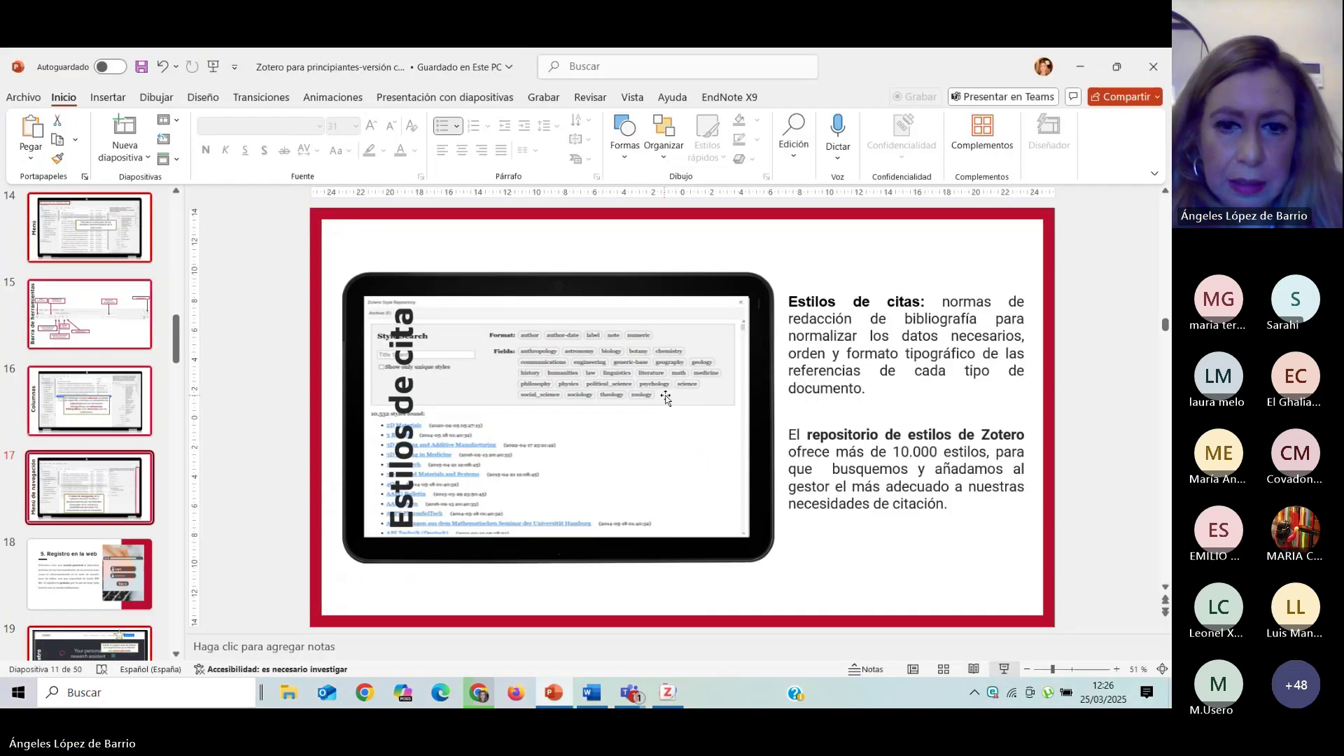
# Bring the Zotero 'Mi biblioteca' window in front of PowerPoint from the taskbar.
pyautogui.click(667, 693)
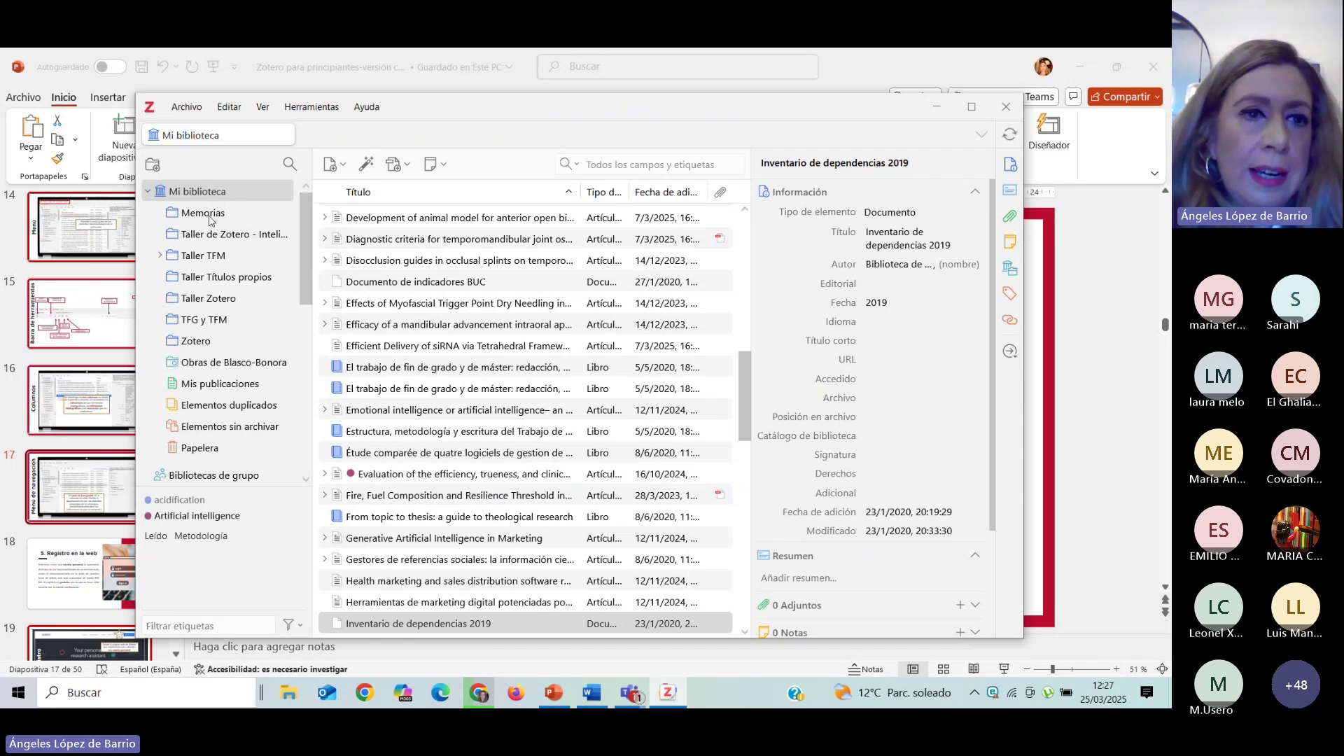
pyautogui.click(149, 194)
pyautogui.click(149, 194)
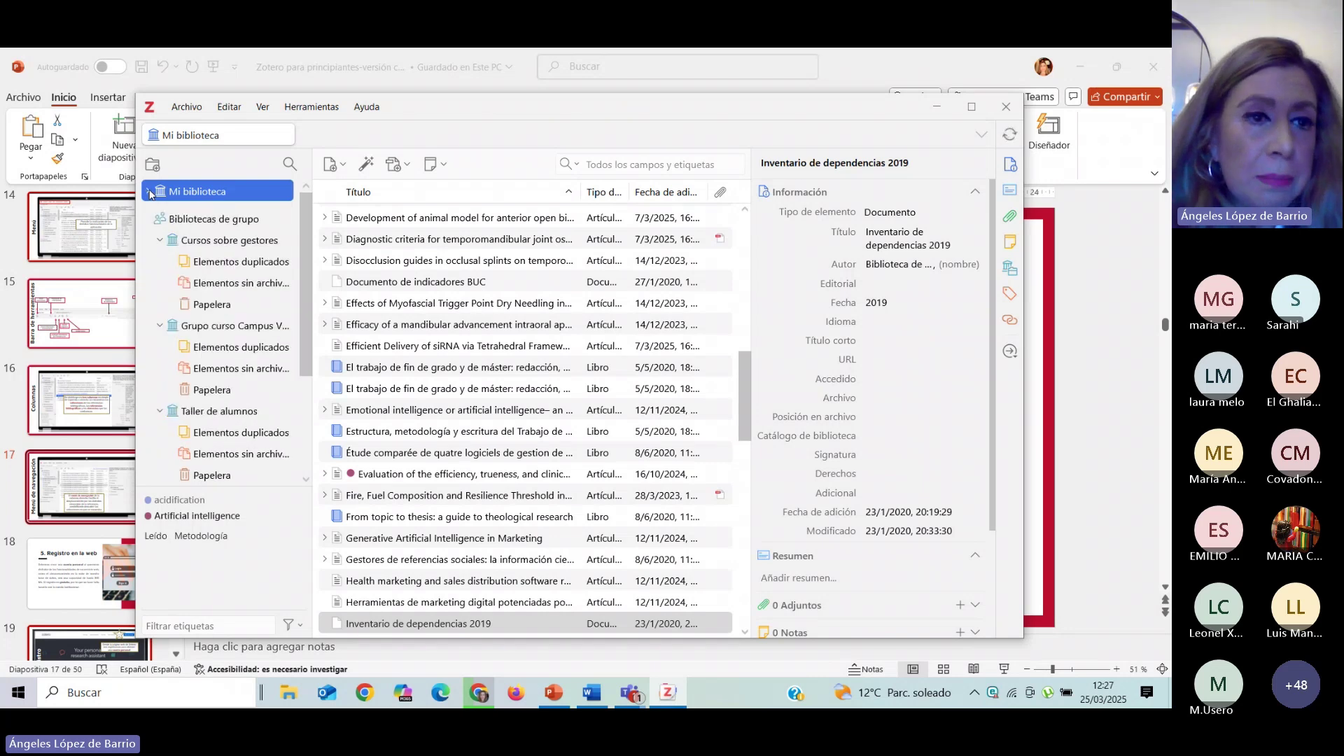
pyautogui.click(149, 194)
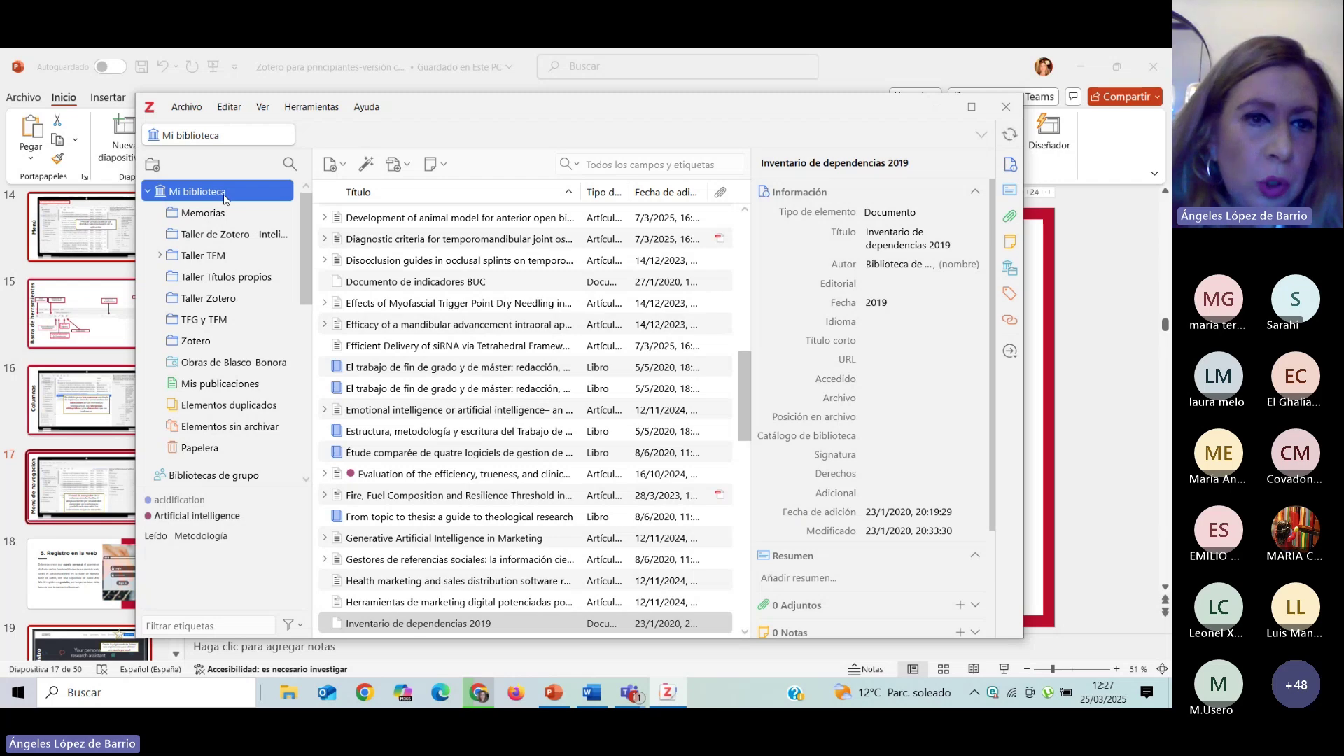
pyautogui.scroll(-1, 304, 260)
pyautogui.scroll(1, 304, 261)
pyautogui.scroll(-1, 308, 256)
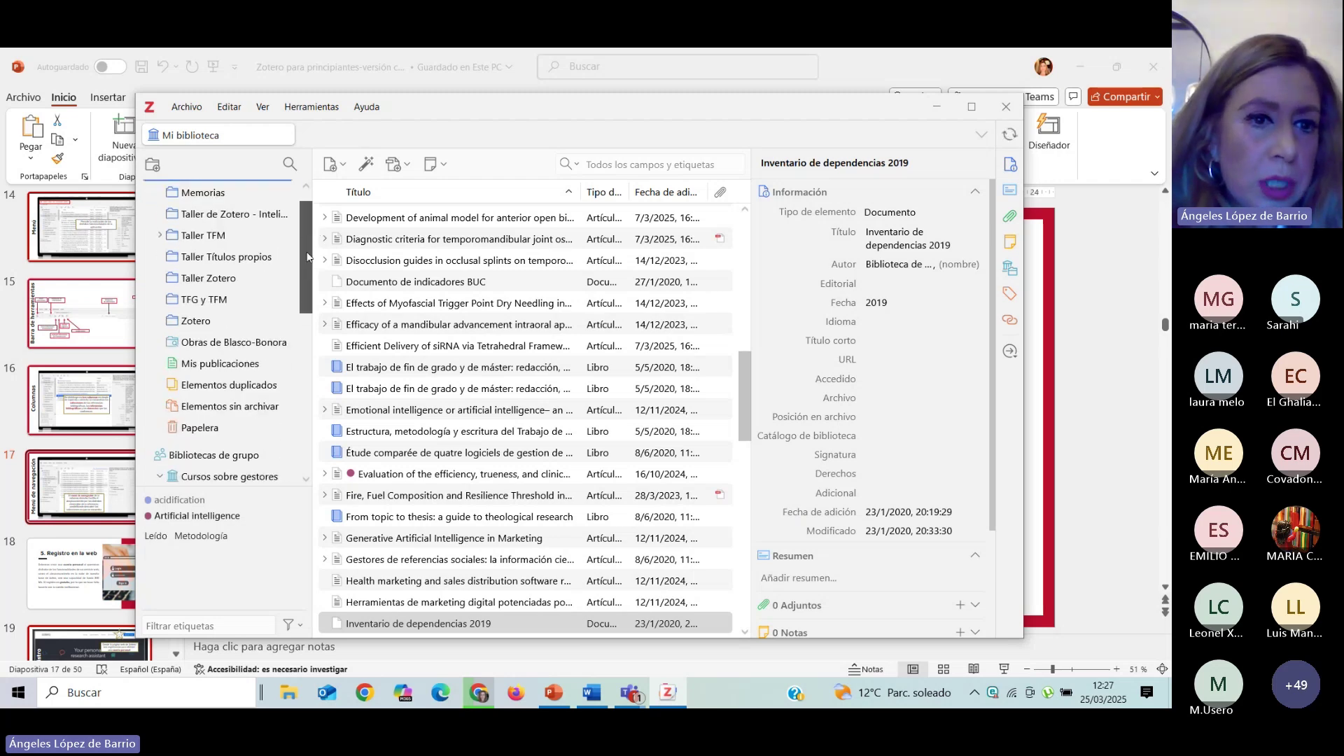
pyautogui.scroll(-2, 308, 256)
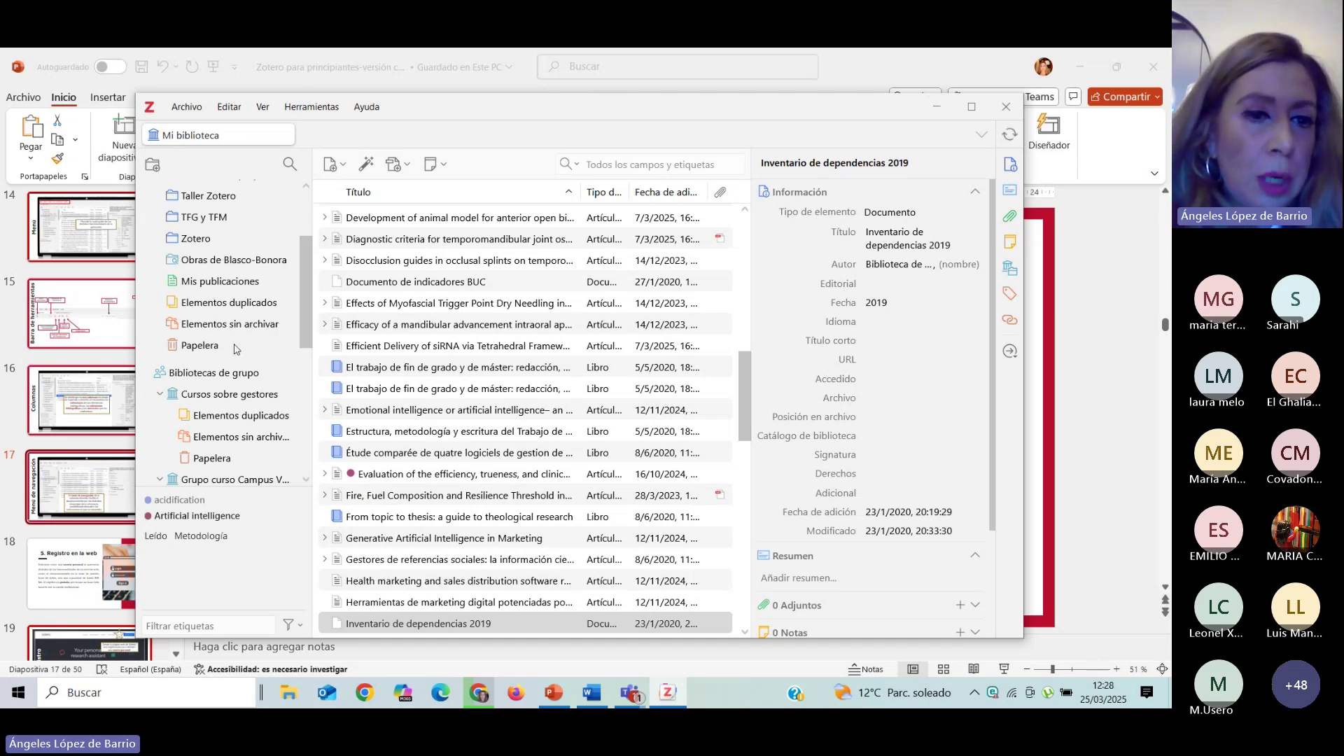
pyautogui.scroll(3, 237, 349)
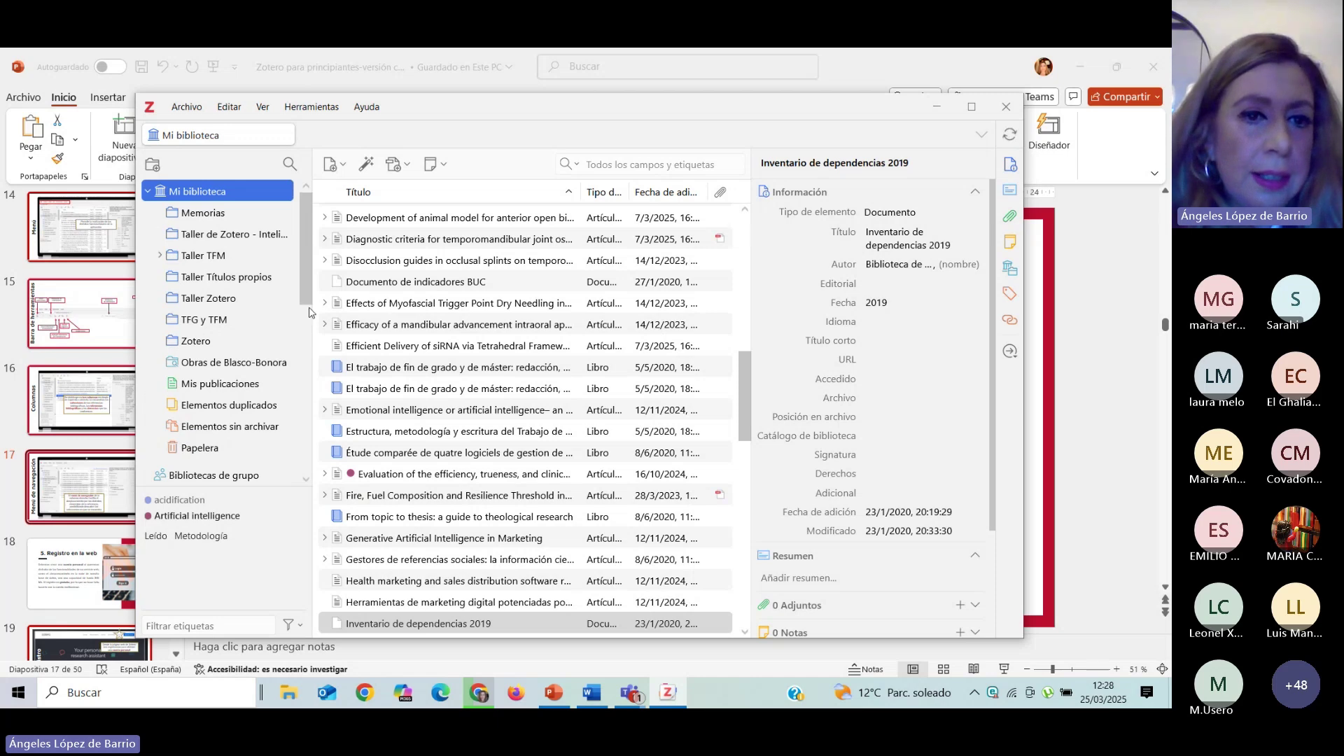
pyautogui.moveTo(299, 293)
pyautogui.mouseDown()
pyautogui.moveTo(304, 331)
pyautogui.moveTo(303, 288)
pyautogui.mouseUp()
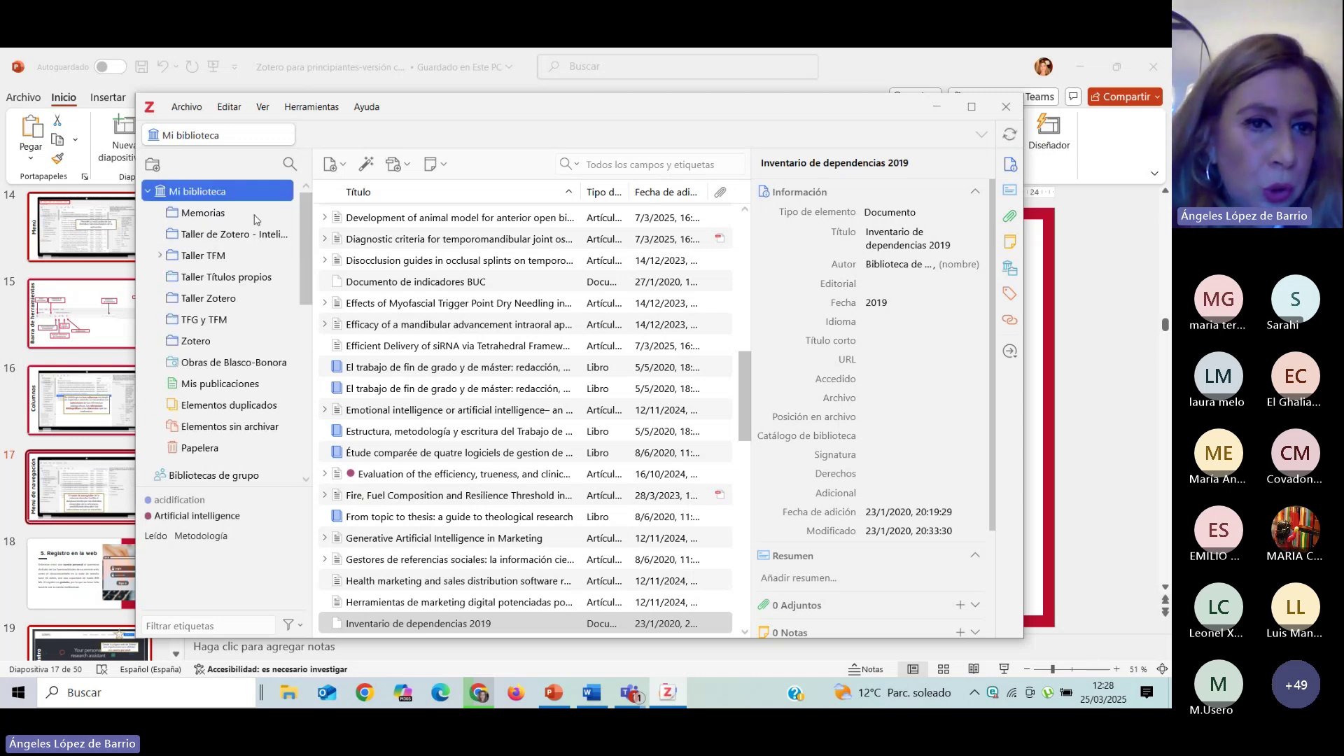
pyautogui.scroll(-2, 264, 377)
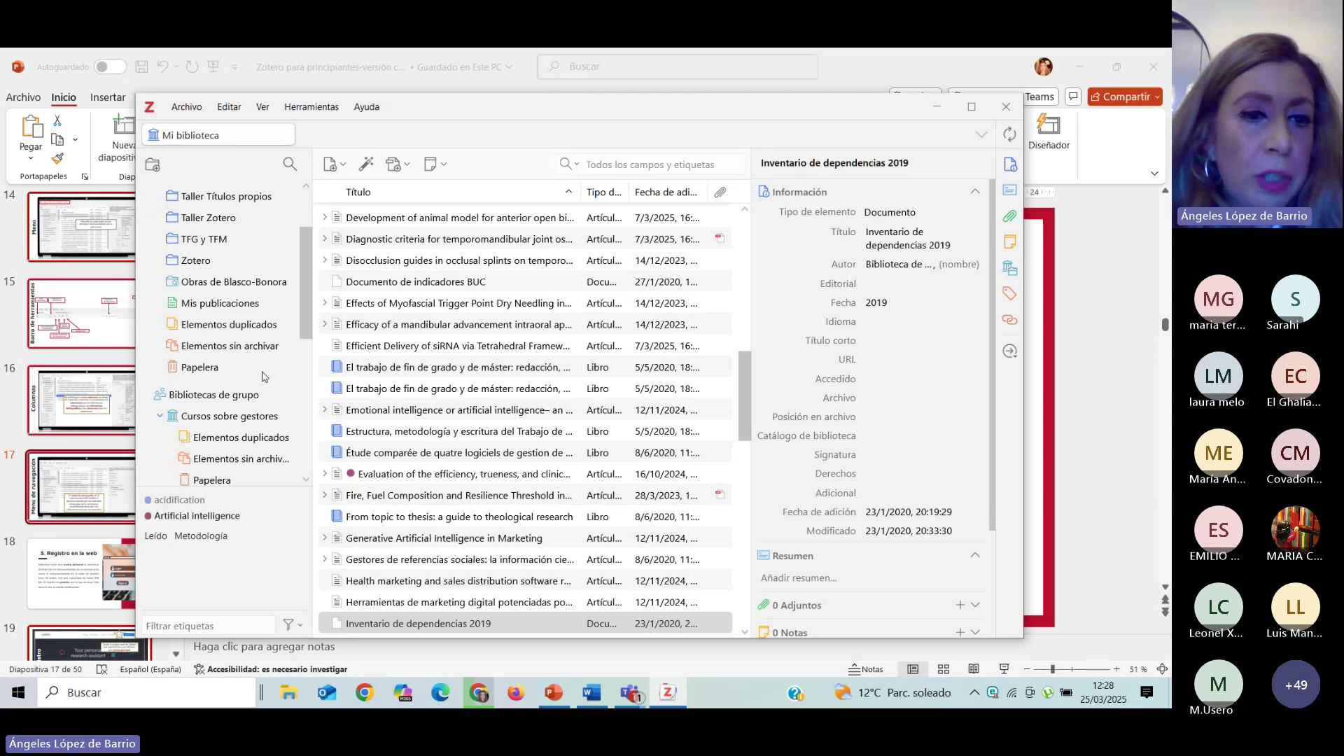
pyautogui.scroll(-2, 264, 376)
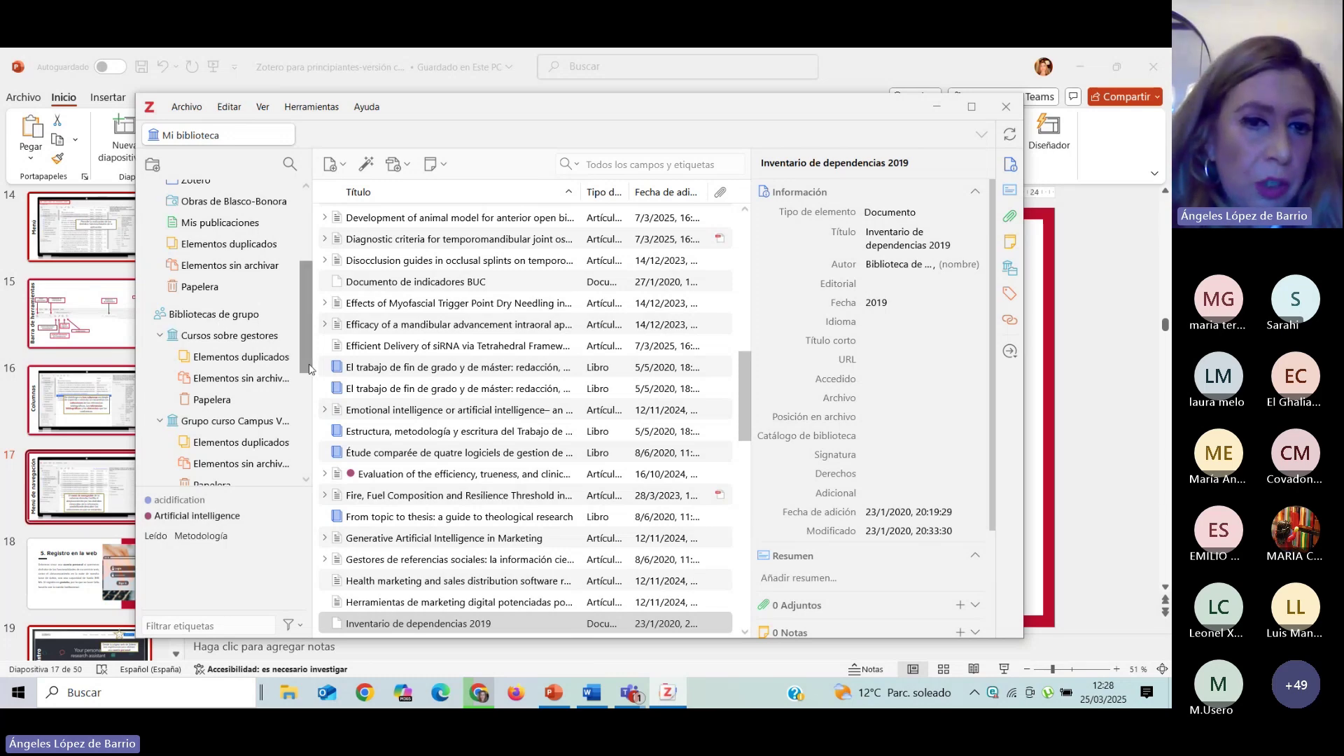
pyautogui.moveTo(305, 356); pyautogui.dragTo(305, 454)
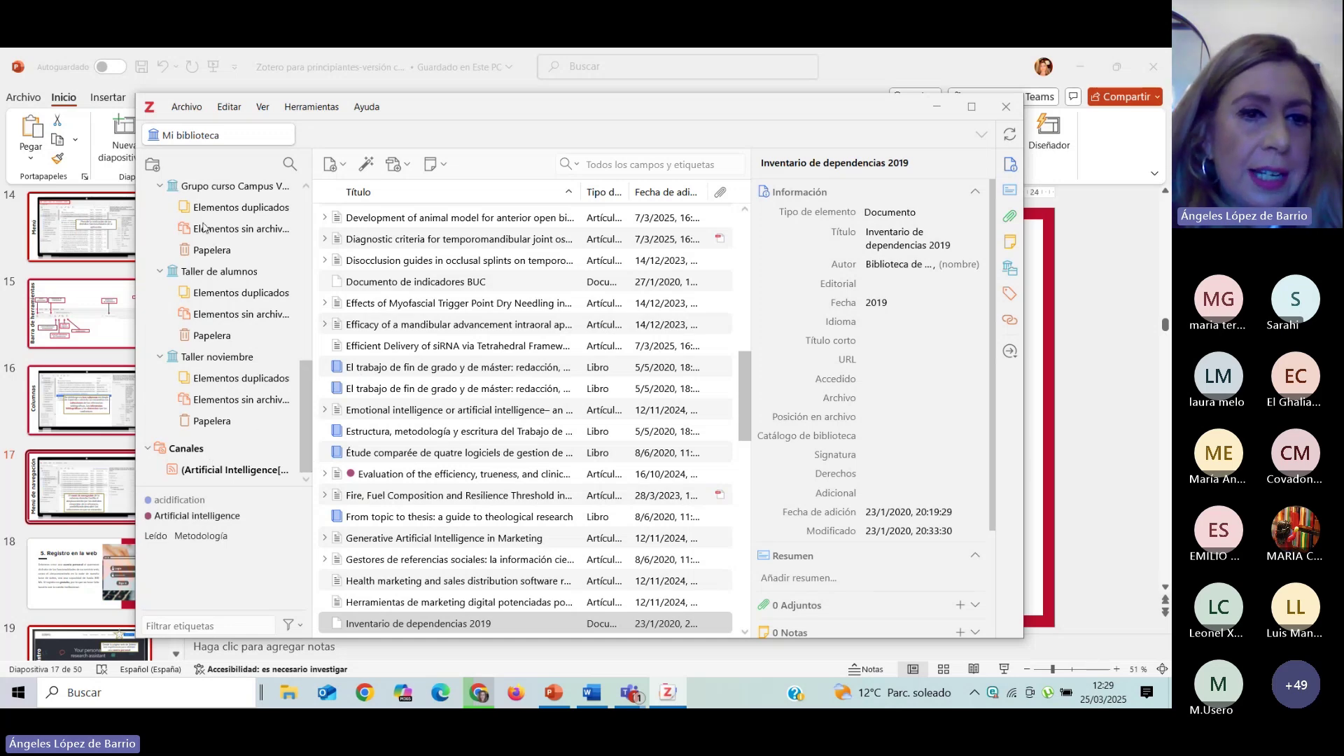
pyautogui.scroll(5, 208, 229)
pyautogui.scroll(7, 208, 229)
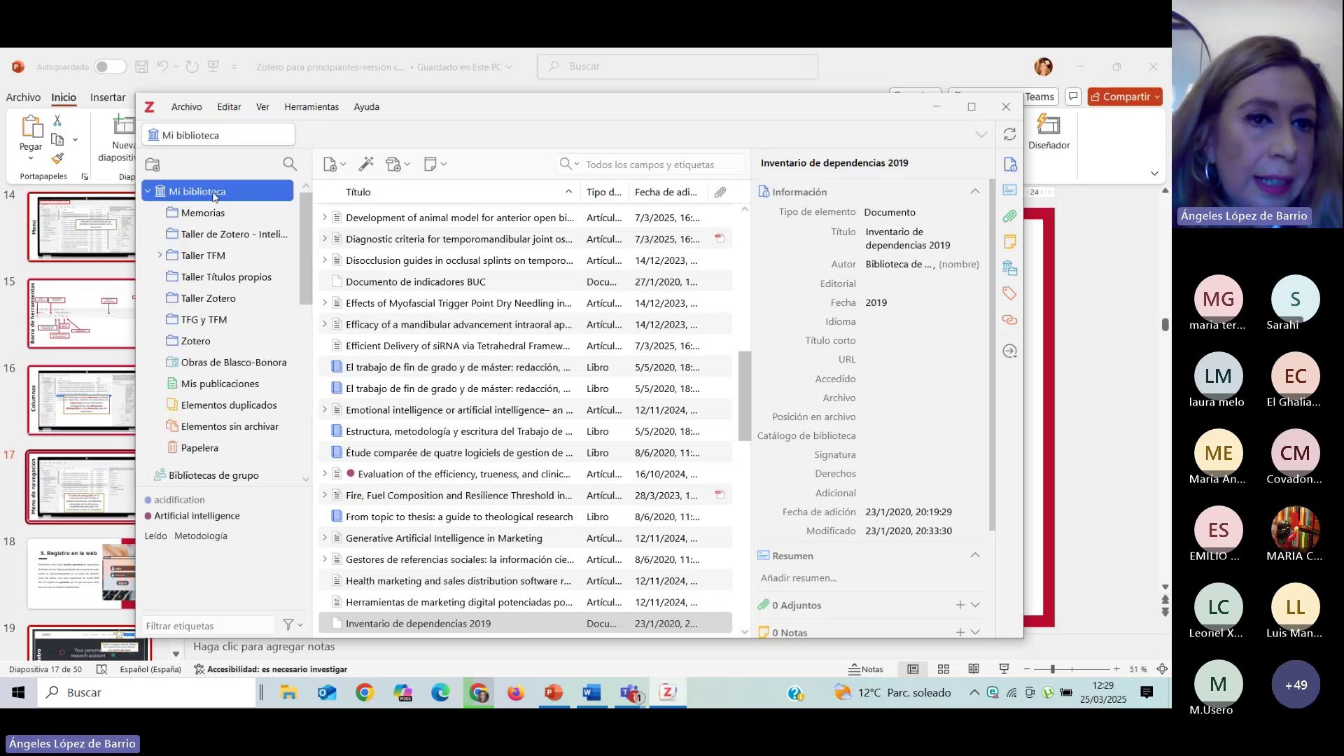
pyautogui.scroll(-10, 219, 211)
# Select the 2025 BMC oral health article 'Development of animal model for anterior open bite…' to view its metadata.
pyautogui.scroll(10, 215, 241)
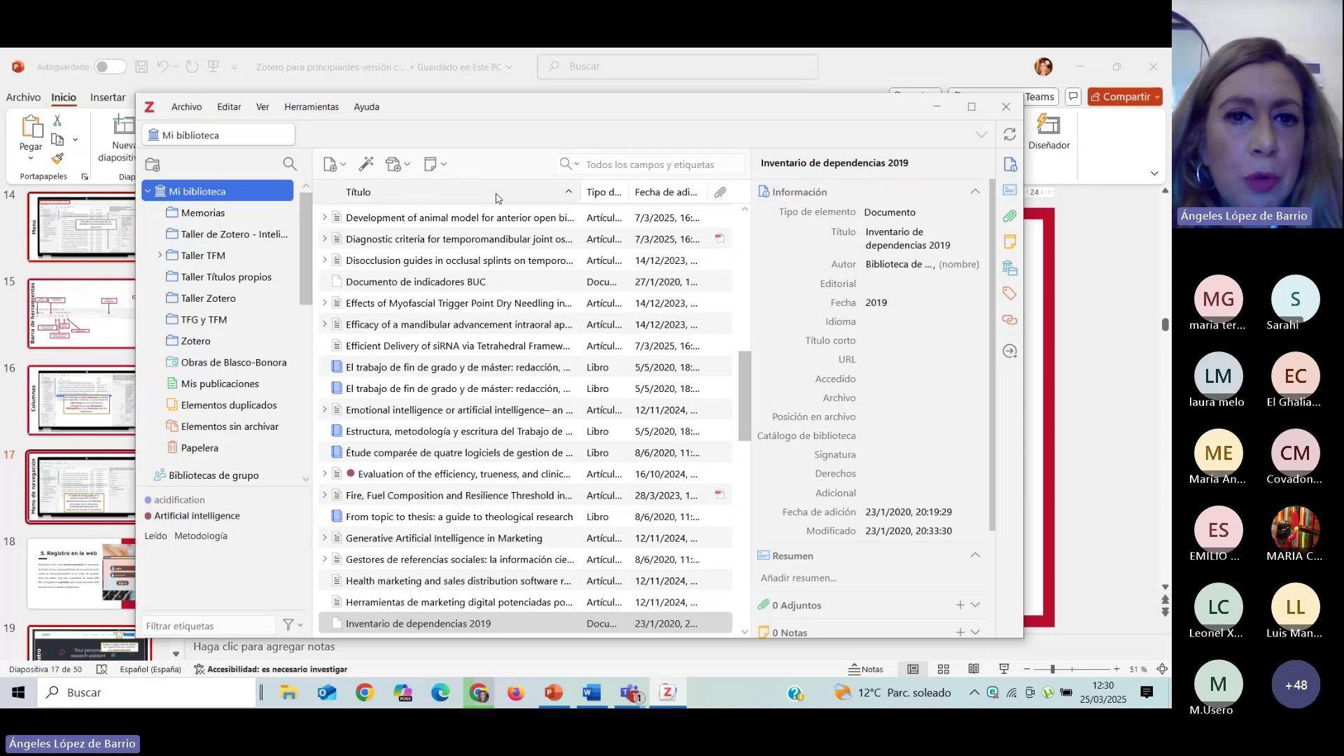
pyautogui.click(325, 218)
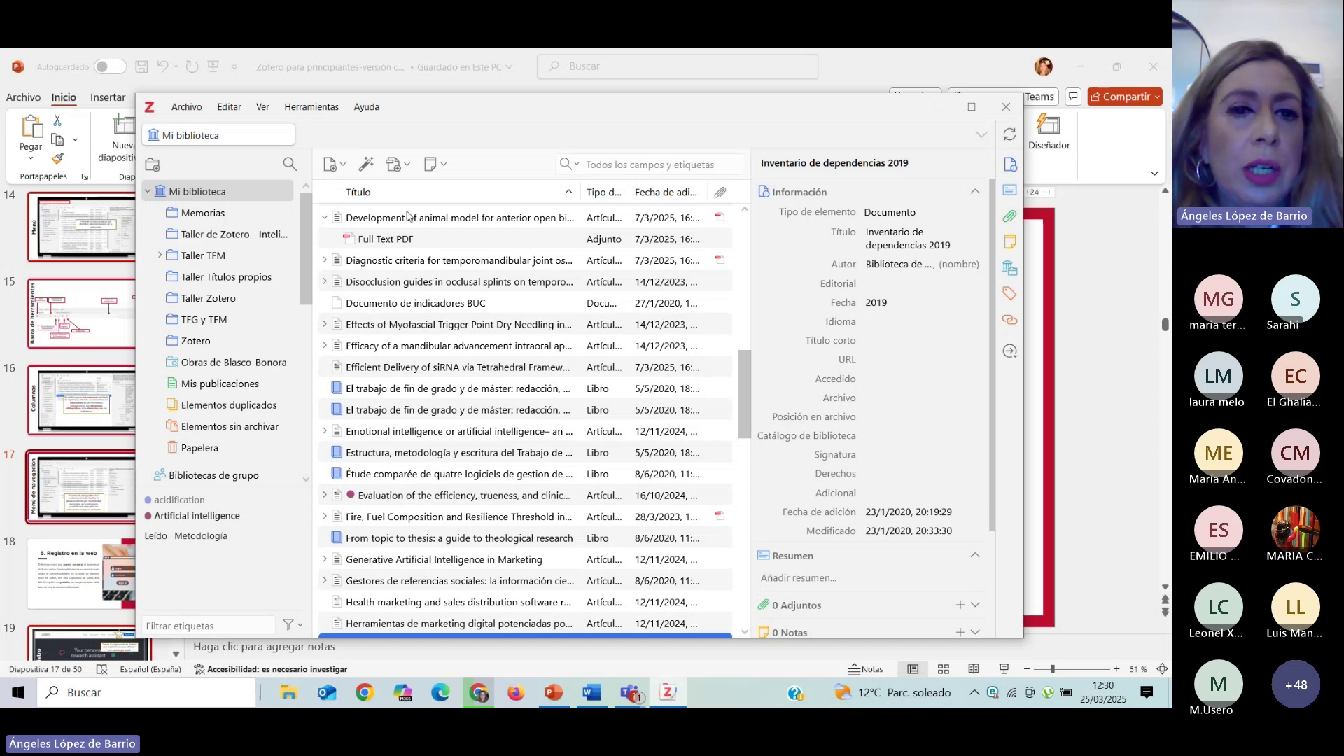
pyautogui.click(406, 223)
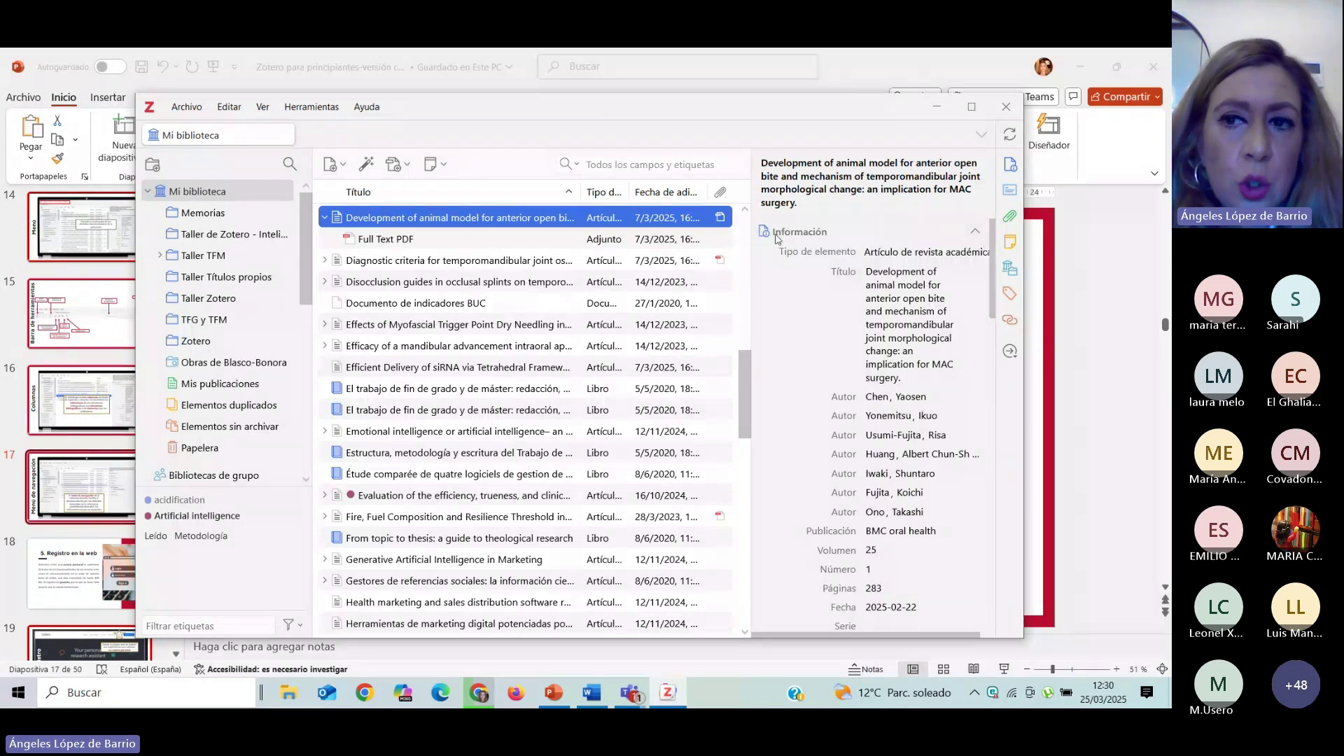
# Expand and review the Información fields, then leave Información collapsed so the Resumen shows.
pyautogui.click(810, 237)
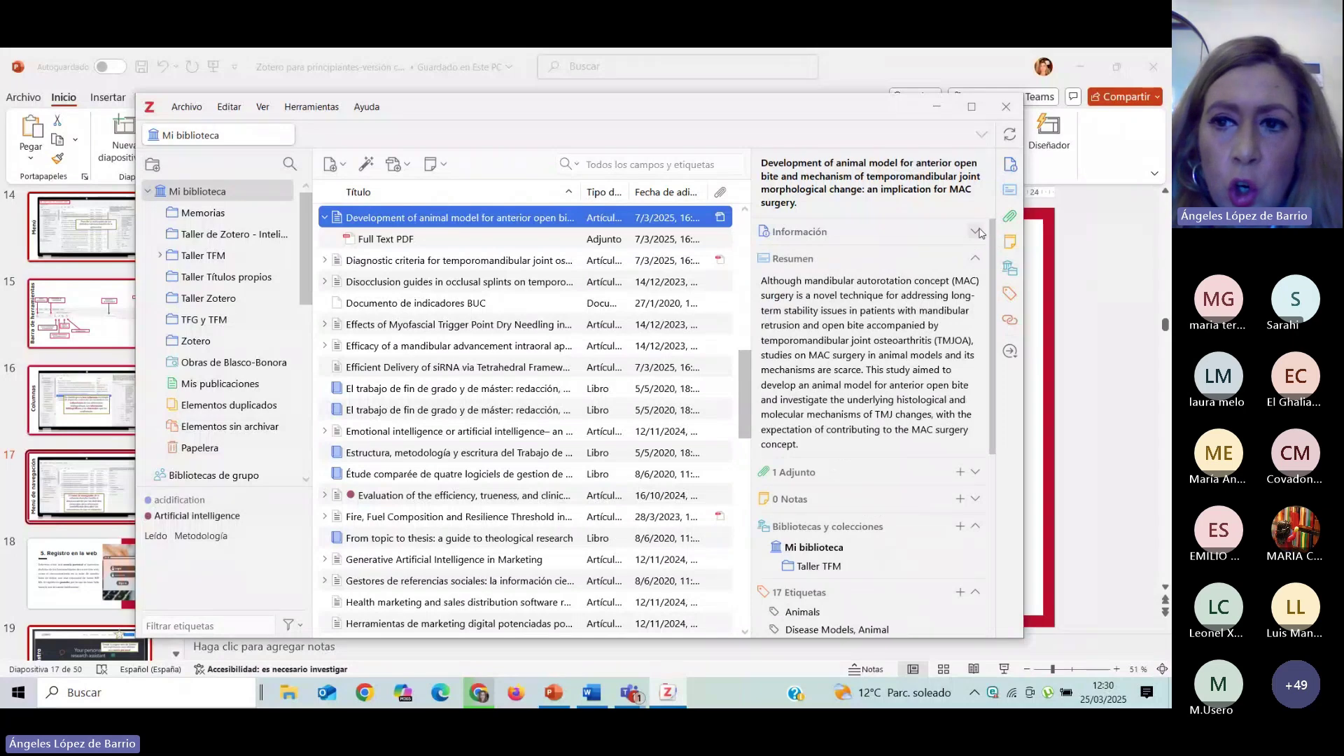
pyautogui.click(976, 233)
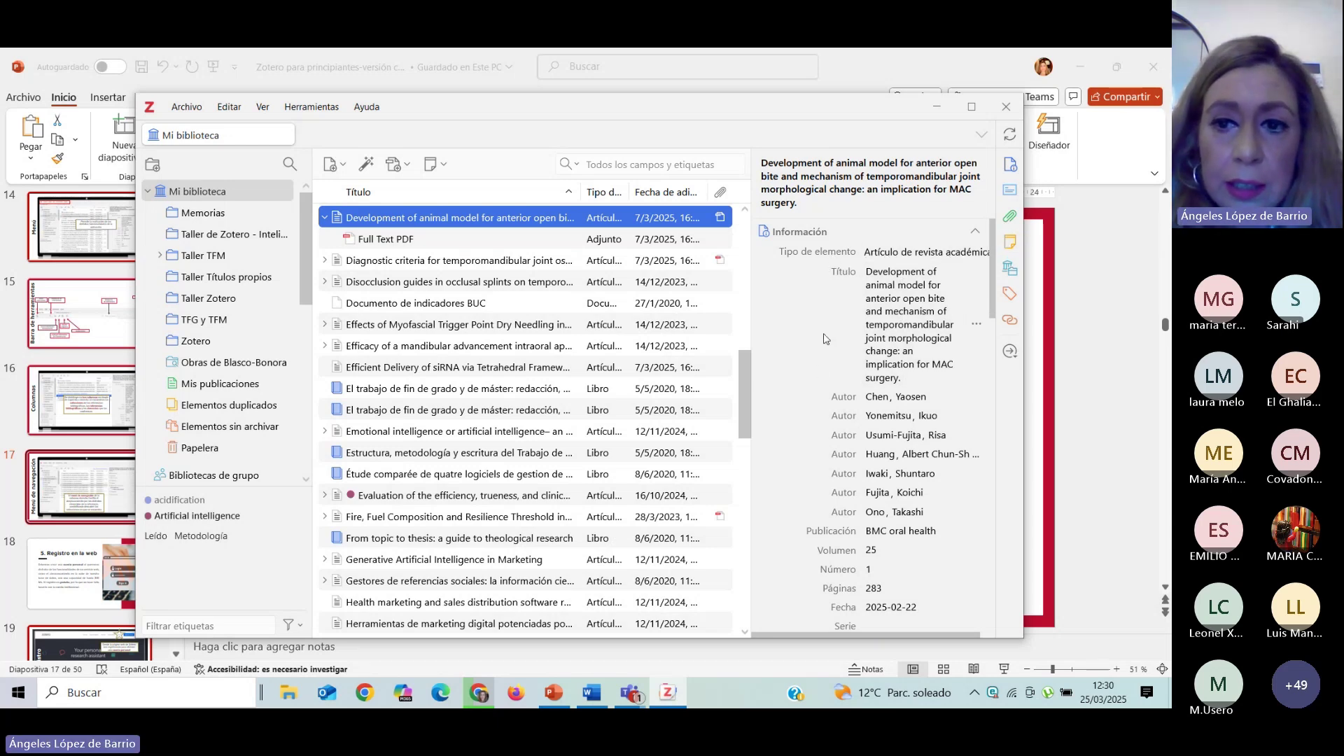
pyautogui.scroll(-1, 833, 309)
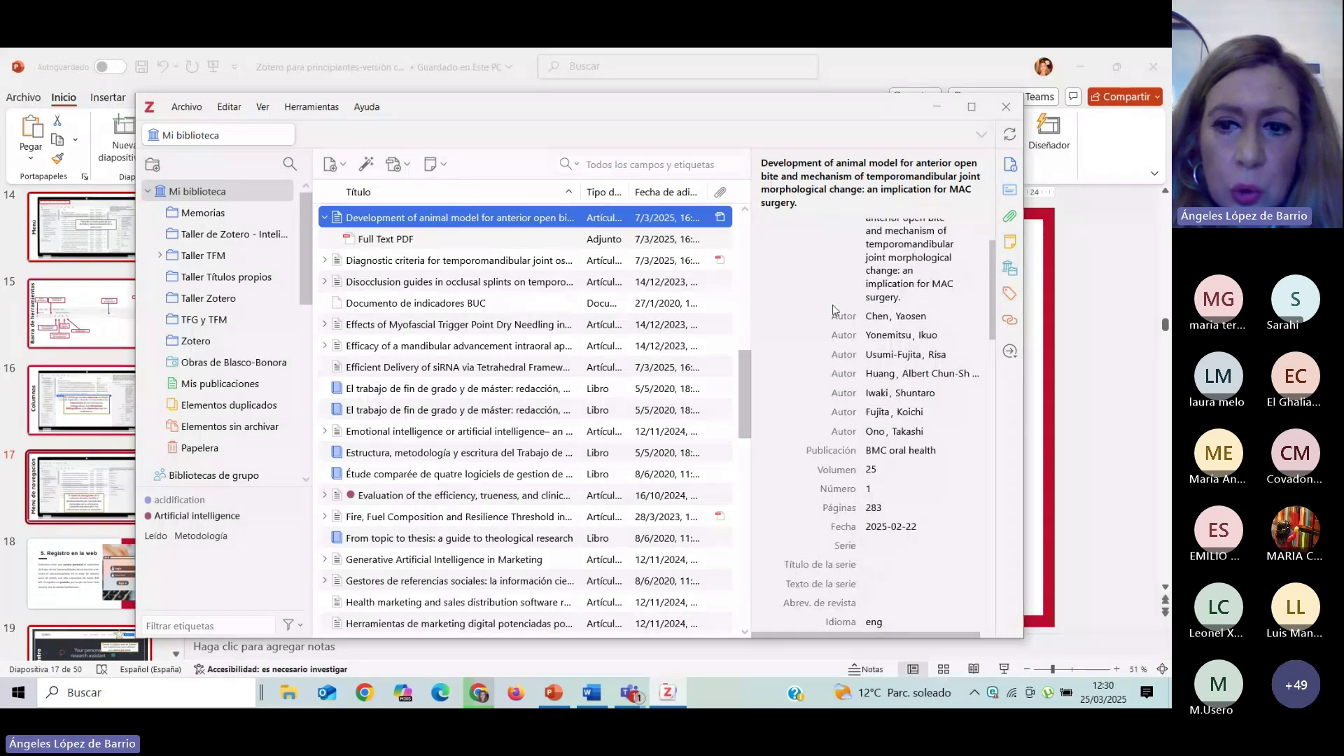
pyautogui.scroll(-4, 834, 308)
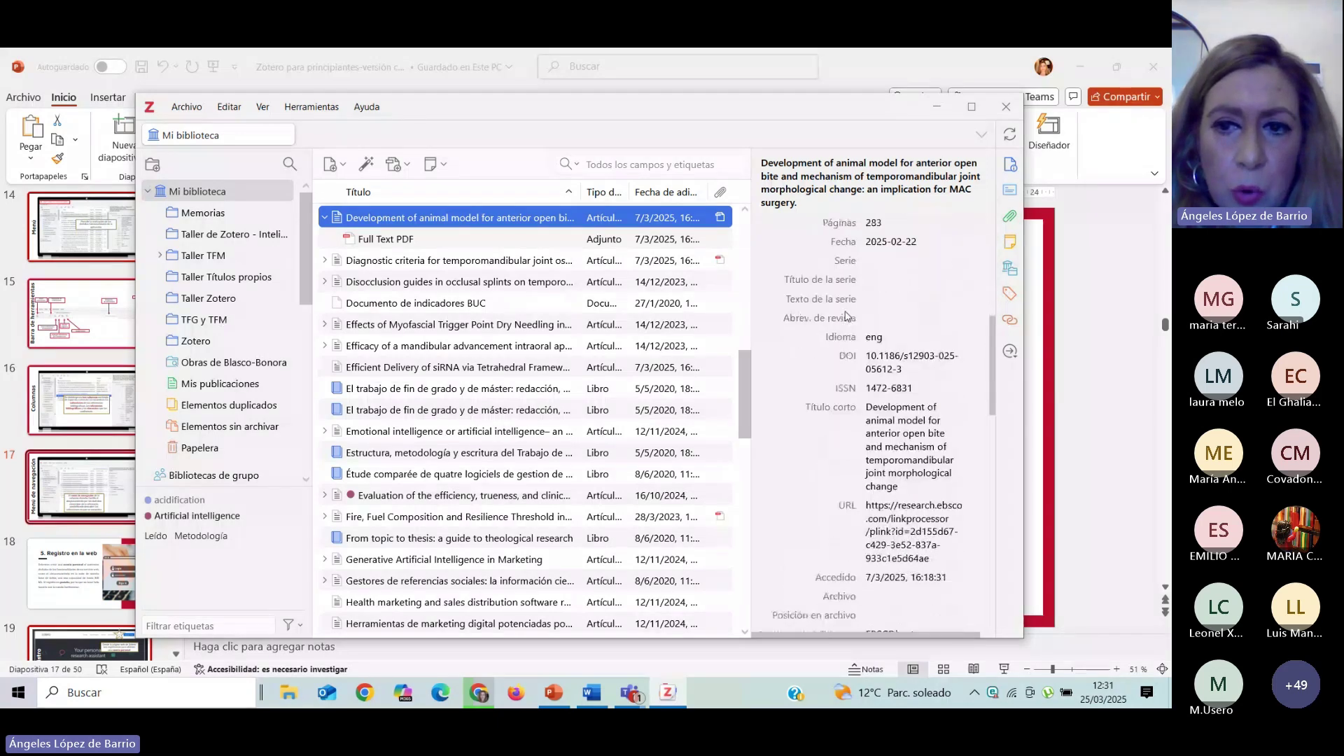
pyautogui.scroll(4, 850, 320)
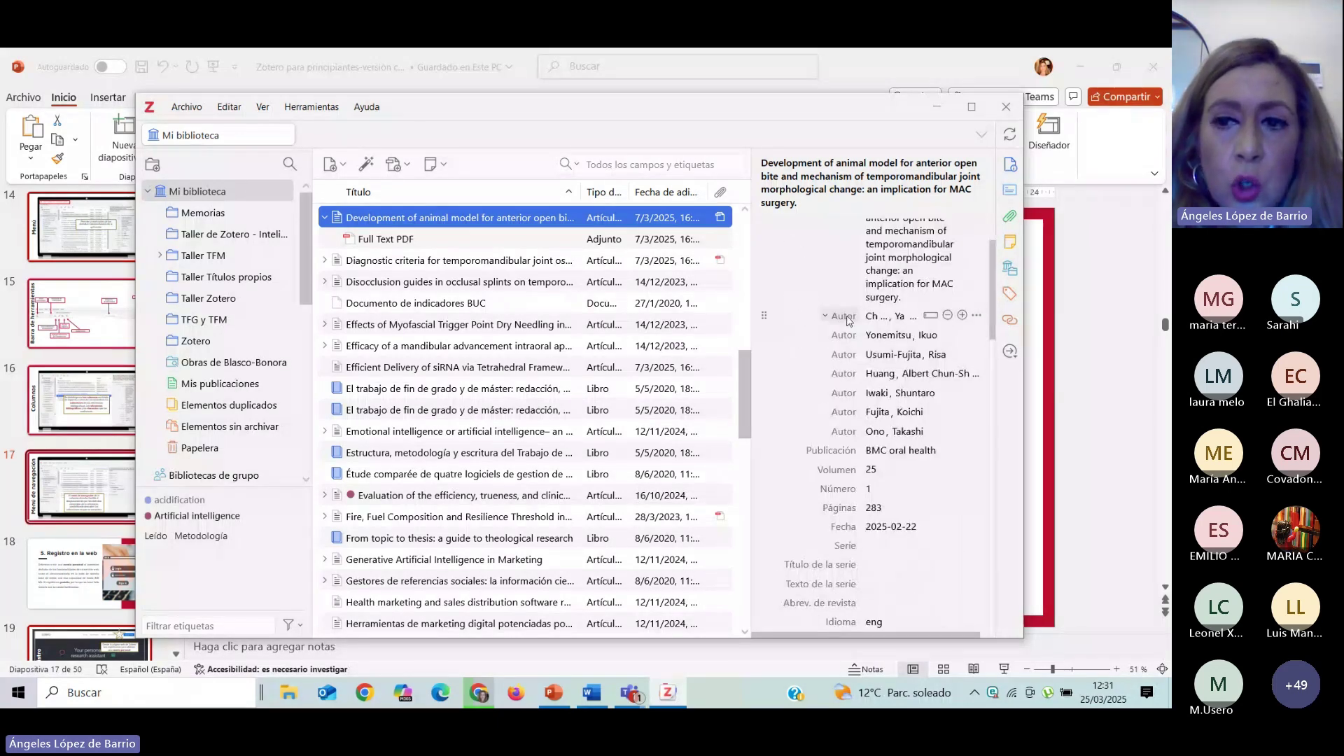
pyautogui.scroll(2, 849, 320)
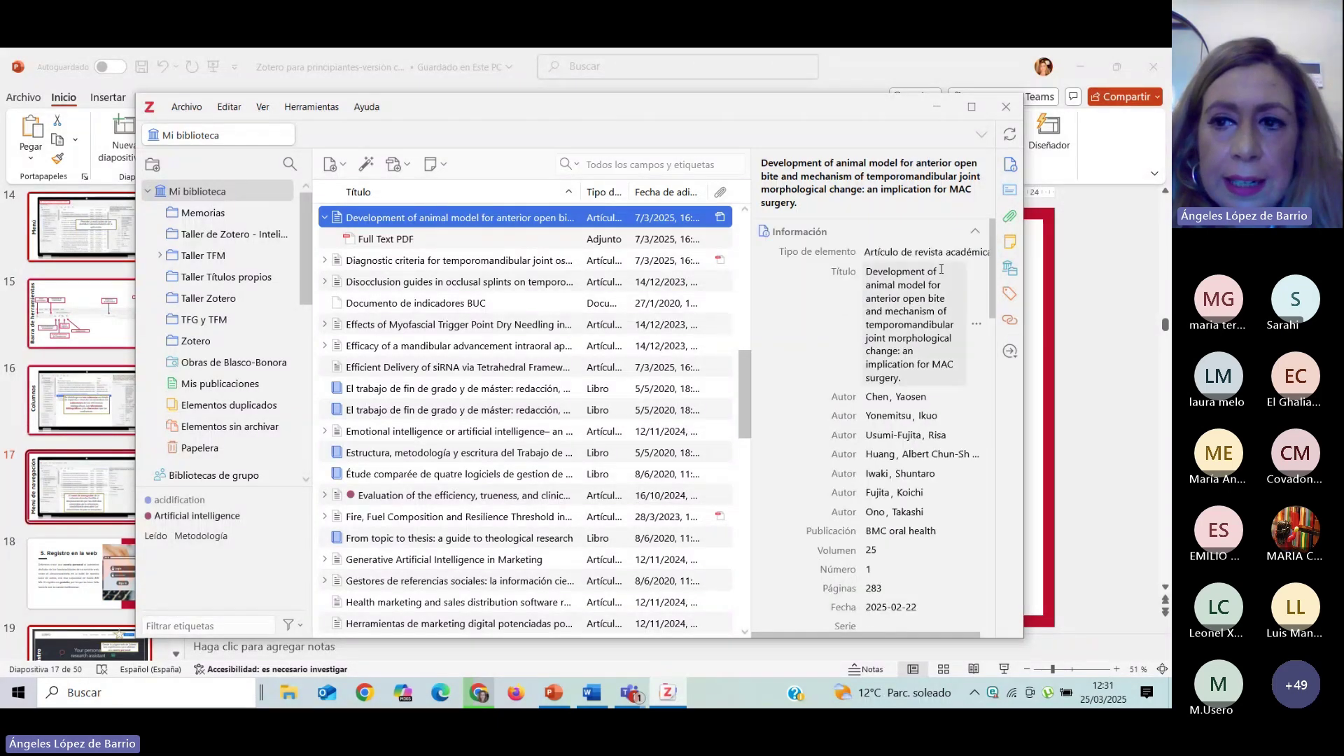
pyautogui.click(975, 232)
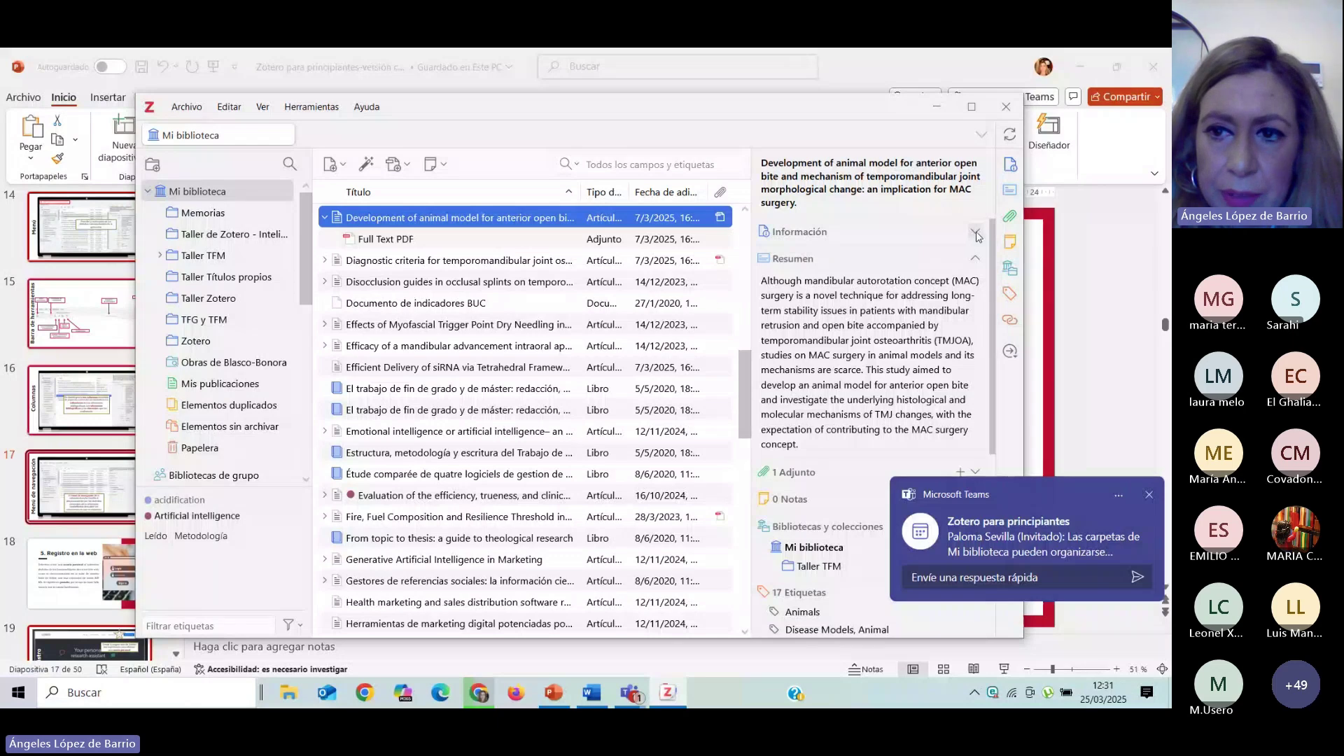
pyautogui.click(976, 233)
pyautogui.click(976, 233)
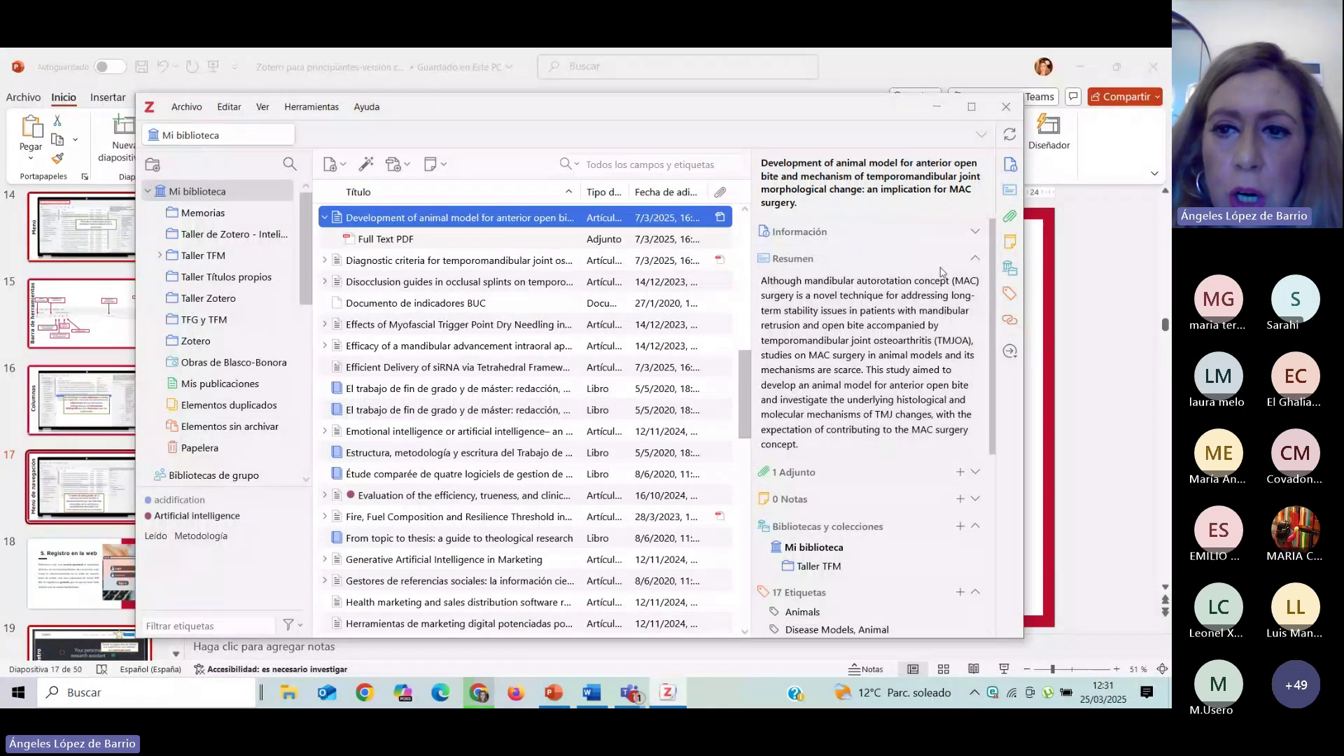
# Shrink the Resumen to a preview, hide the PDF attachment preview, and collapse the 17 Etiquetas.
pyautogui.click(976, 261)
pyautogui.click(977, 259)
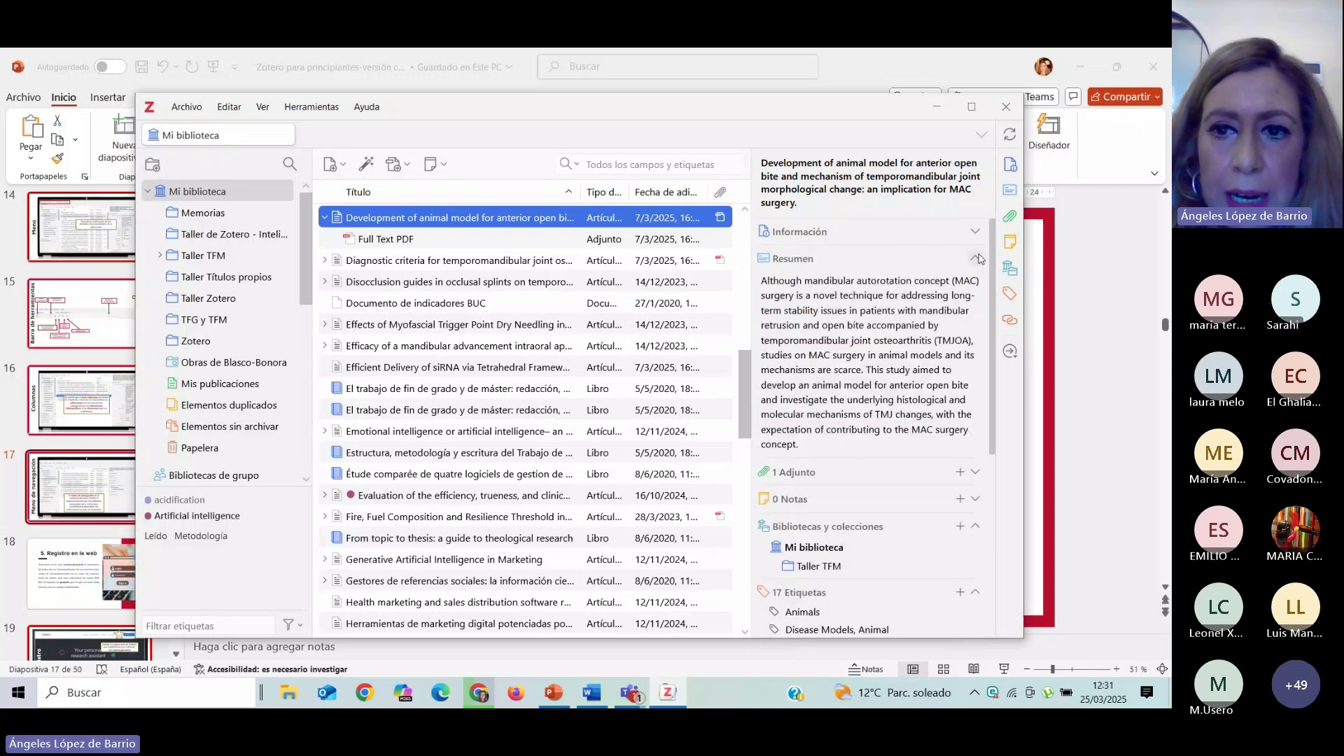
pyautogui.click(977, 259)
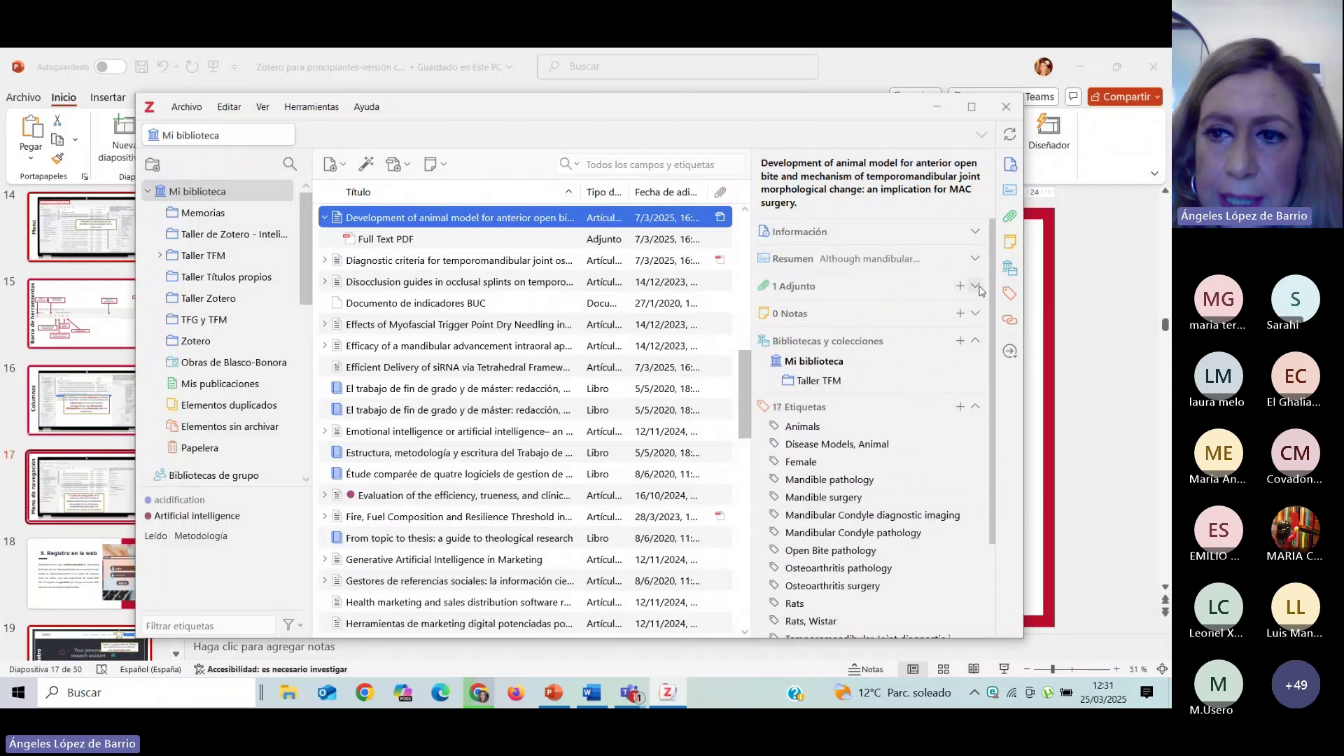
pyautogui.click(975, 286)
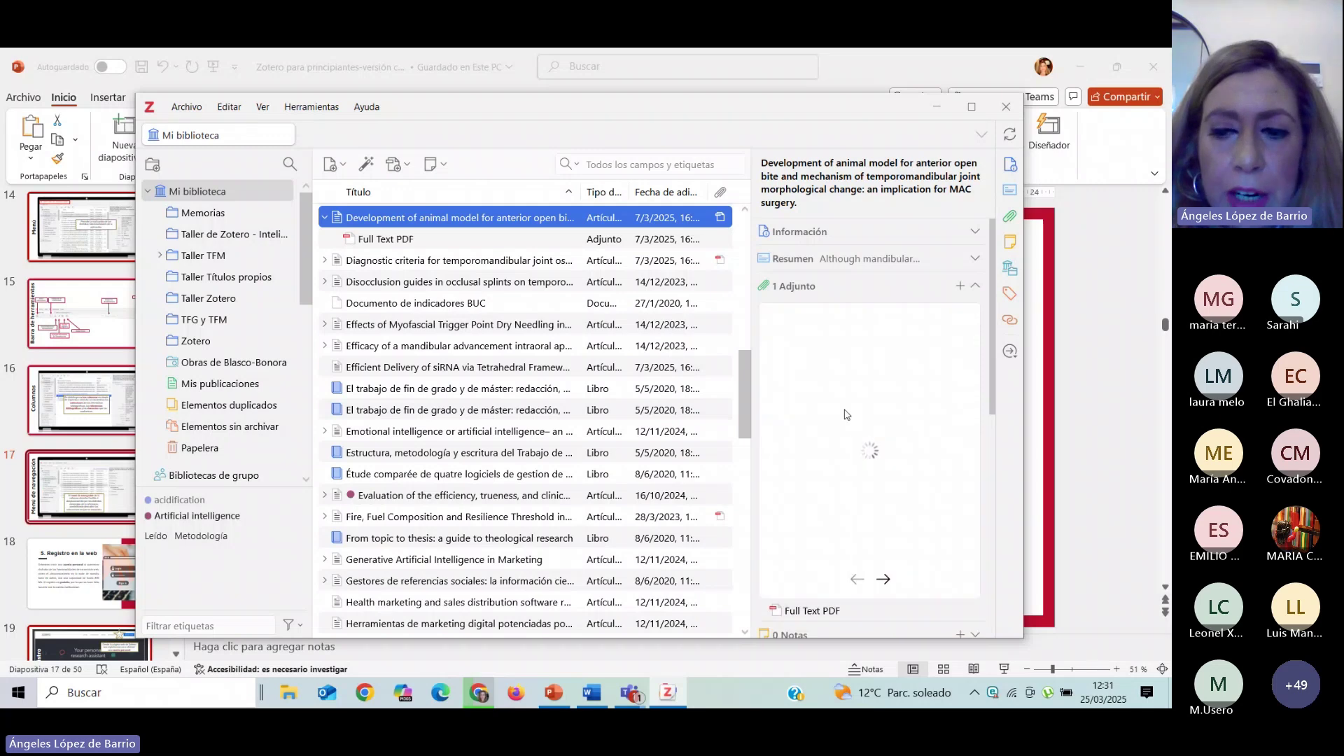
pyautogui.click(977, 287)
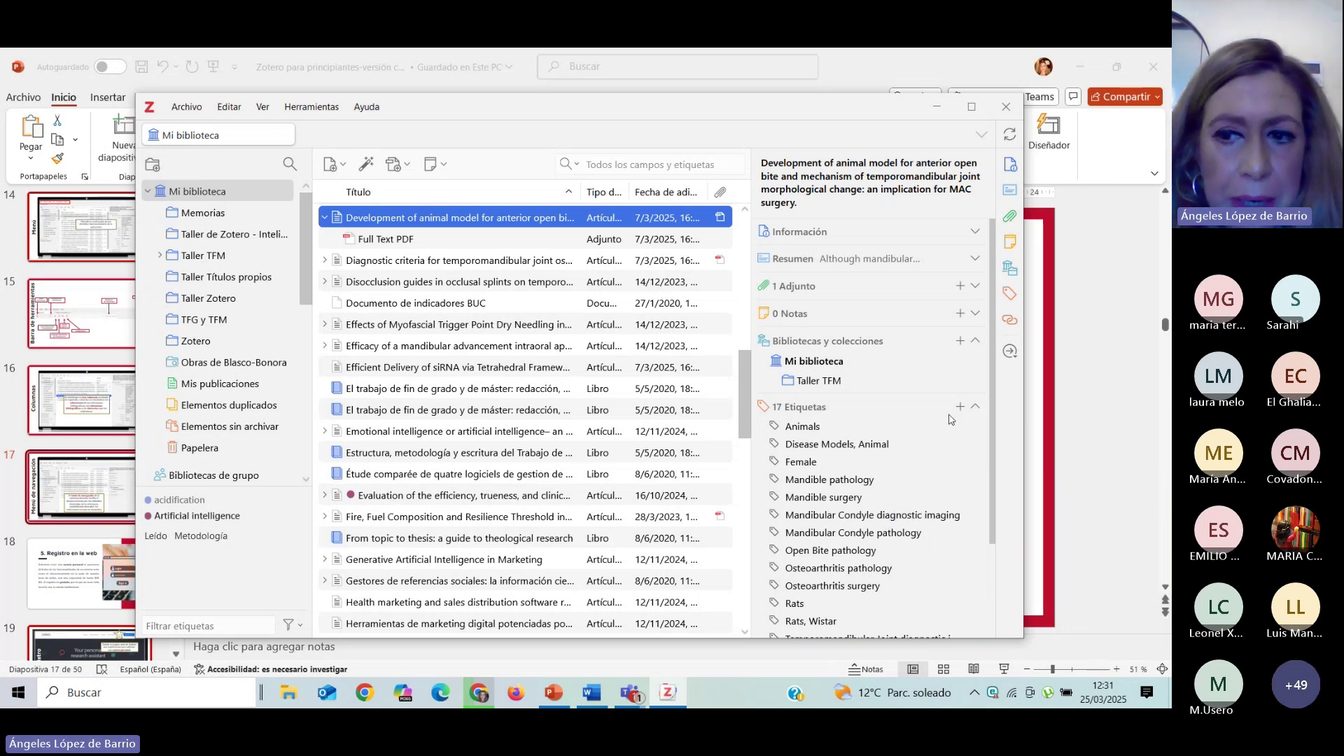
pyautogui.click(976, 406)
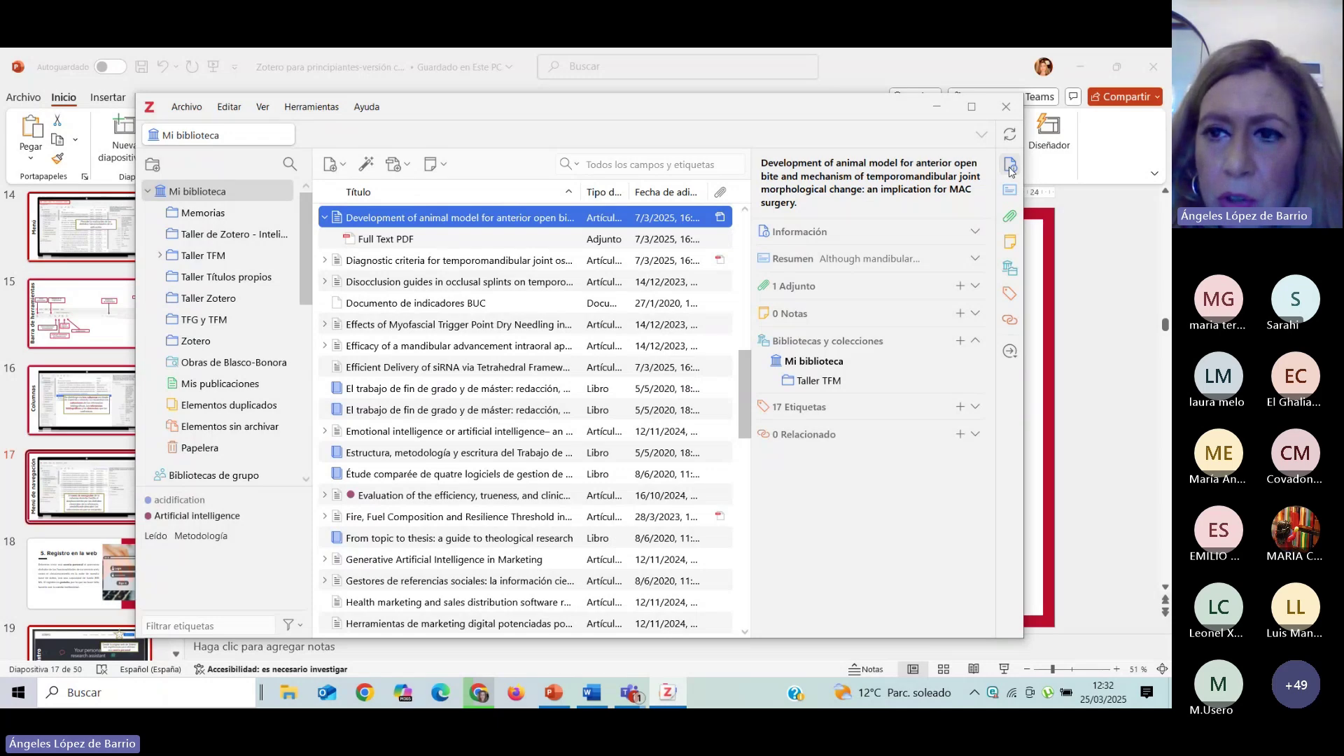
# Jump to the Adjunto and Notas sections using the side navigation icons.
pyautogui.click(1010, 217)
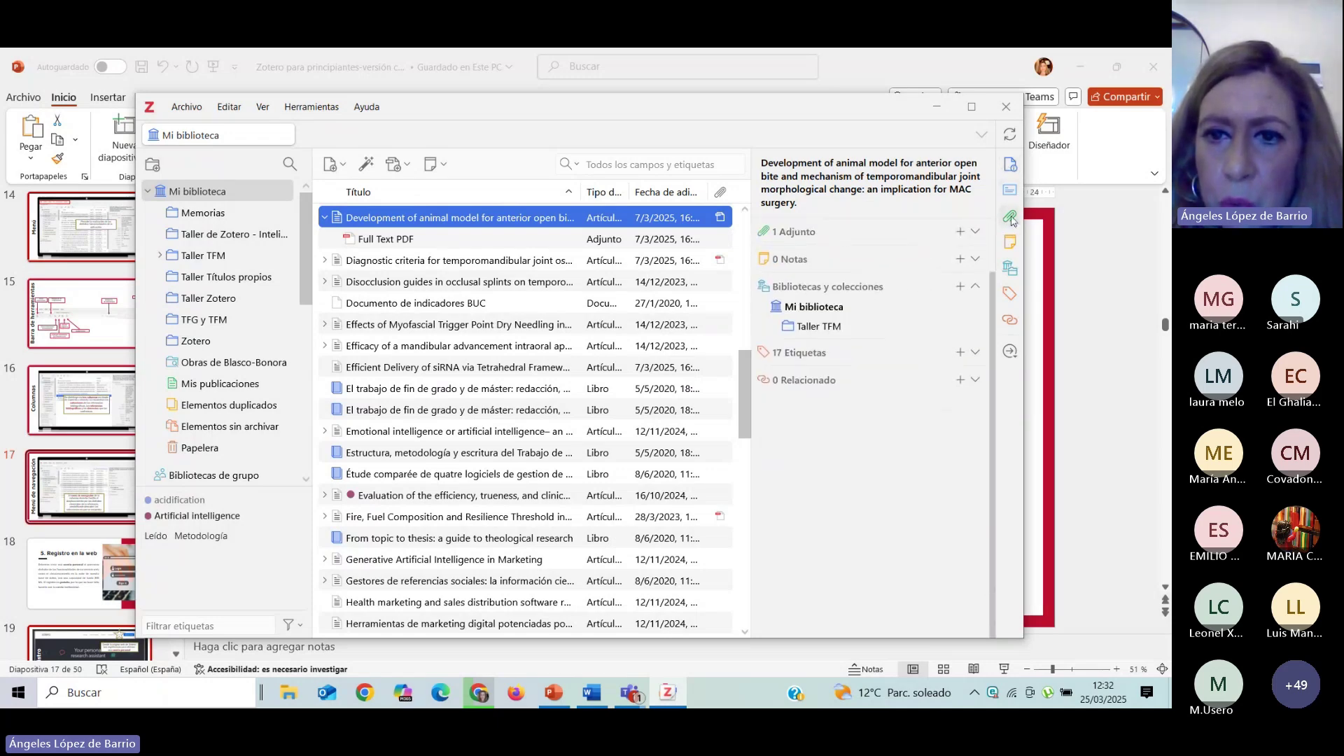
pyautogui.click(1010, 245)
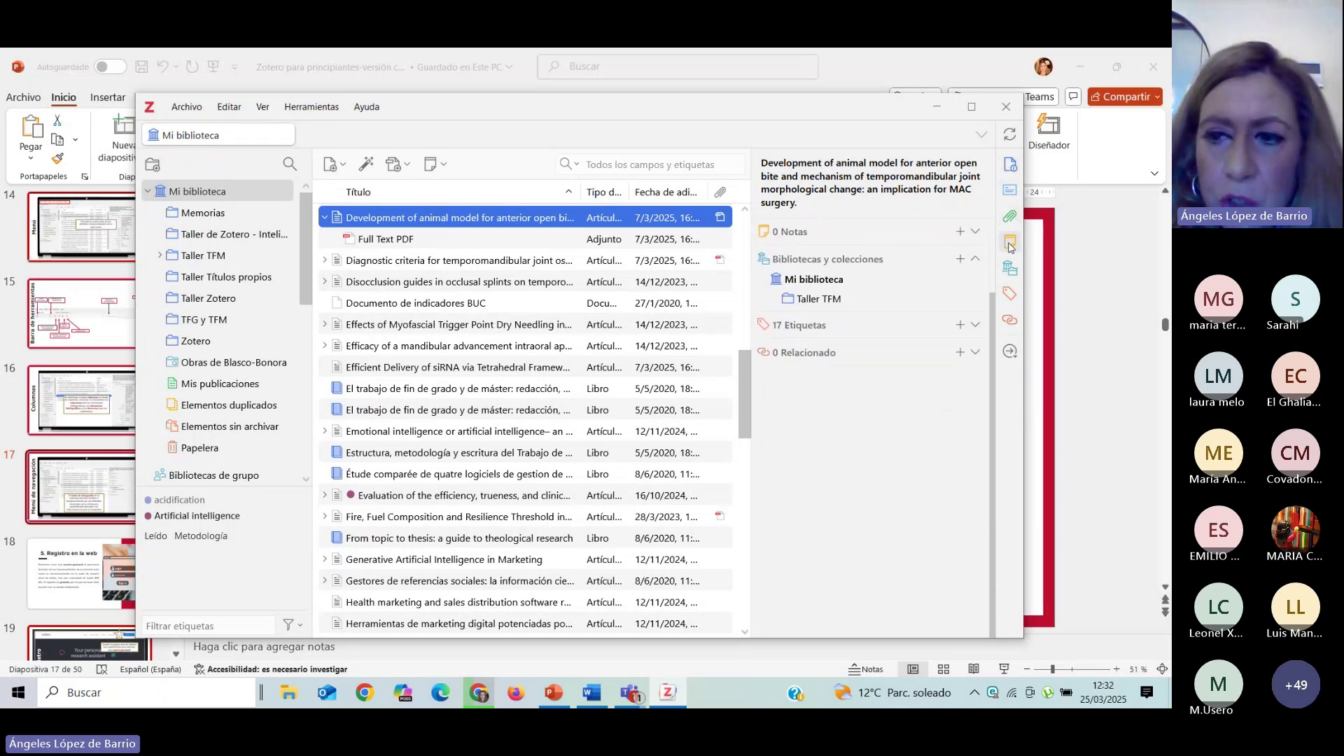
pyautogui.scroll(3, 931, 278)
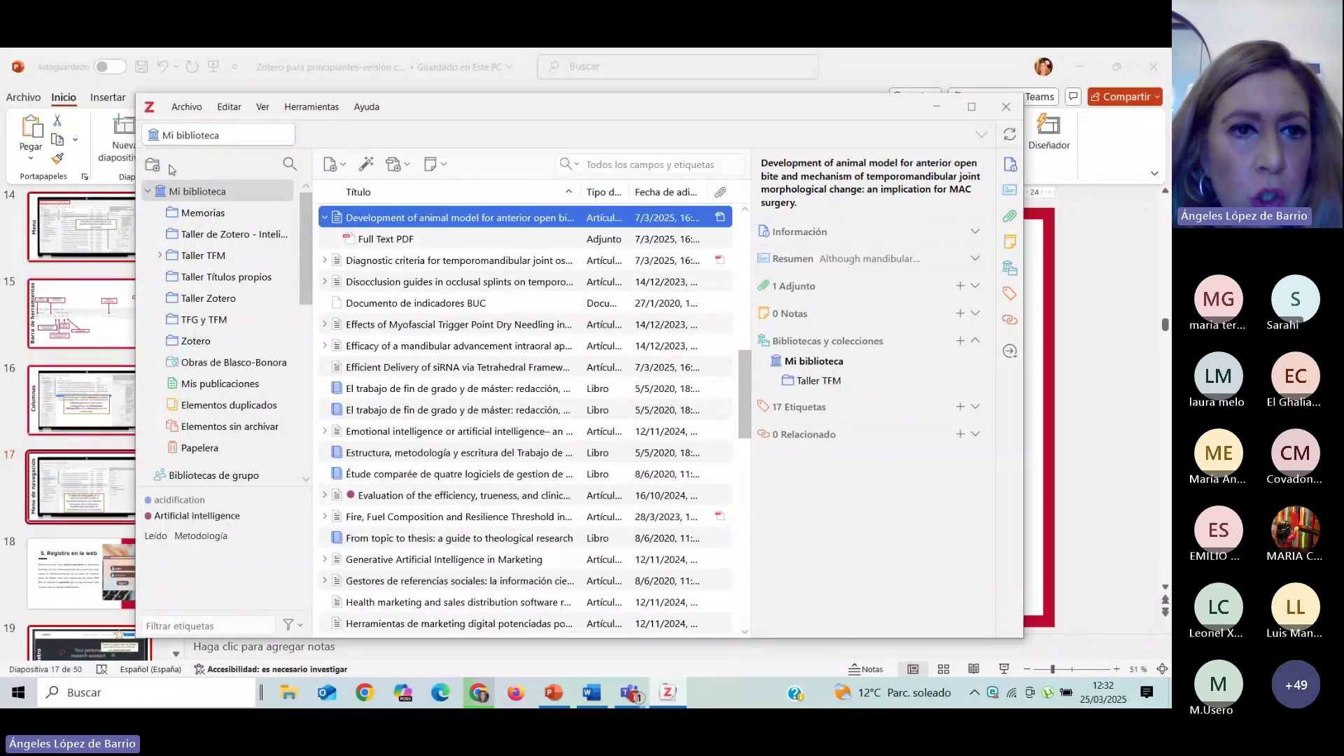
# Browse the 11-item Memorias collection, then return to all 86 items in Mi biblioteca.
pyautogui.moveTo(314, 217); pyautogui.dragTo(317, 216)
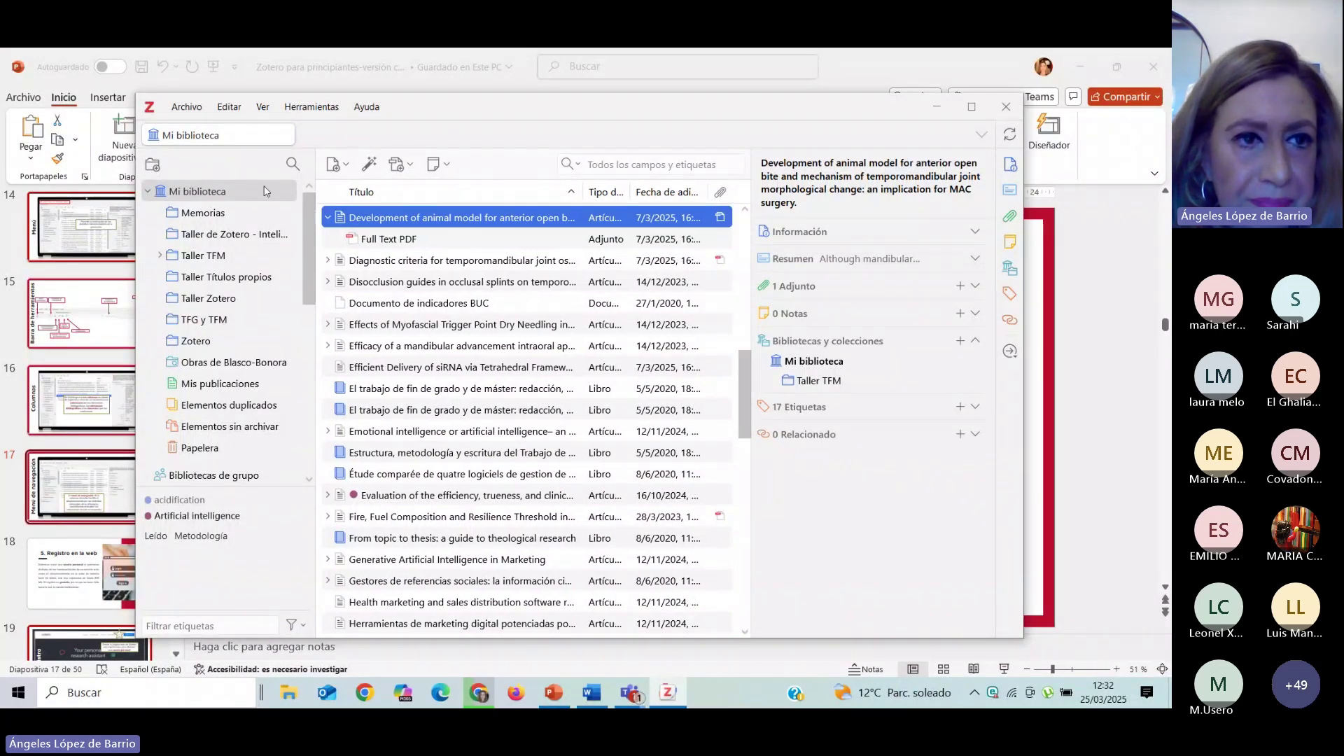
pyautogui.click(198, 214)
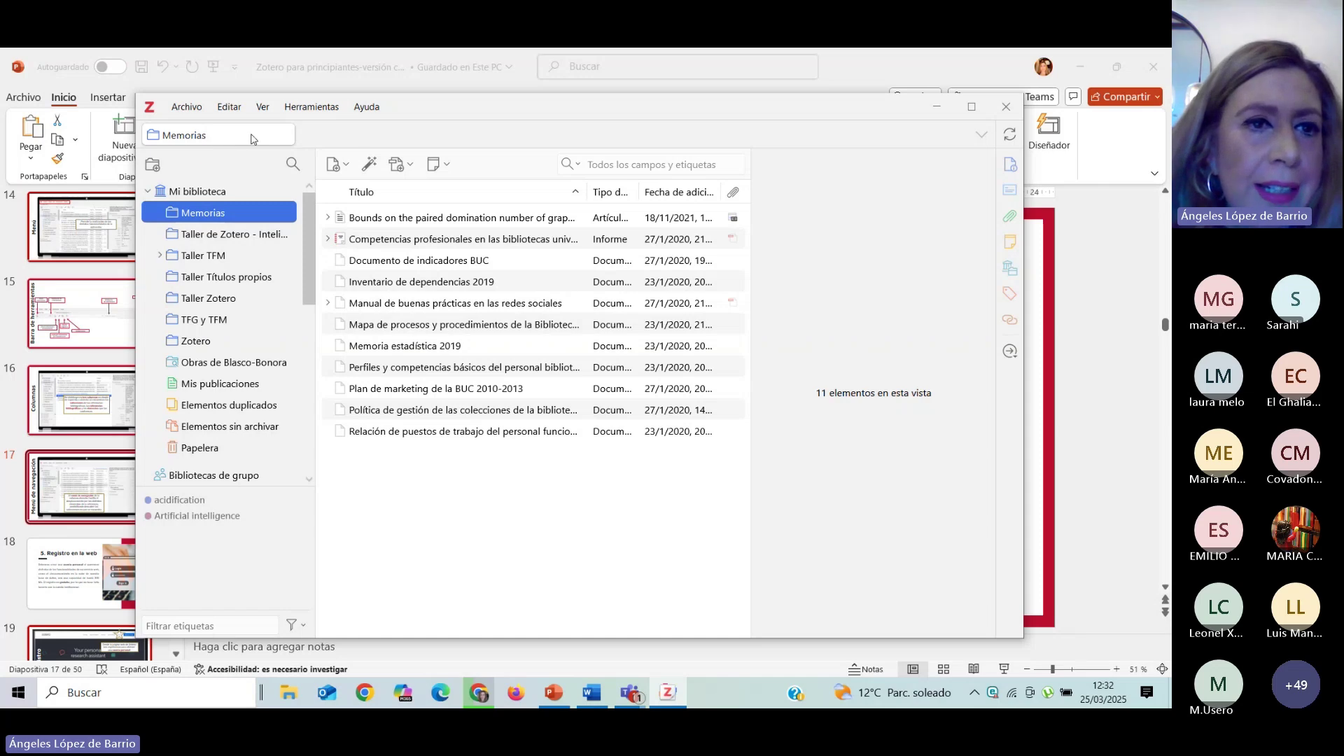
pyautogui.click(214, 191)
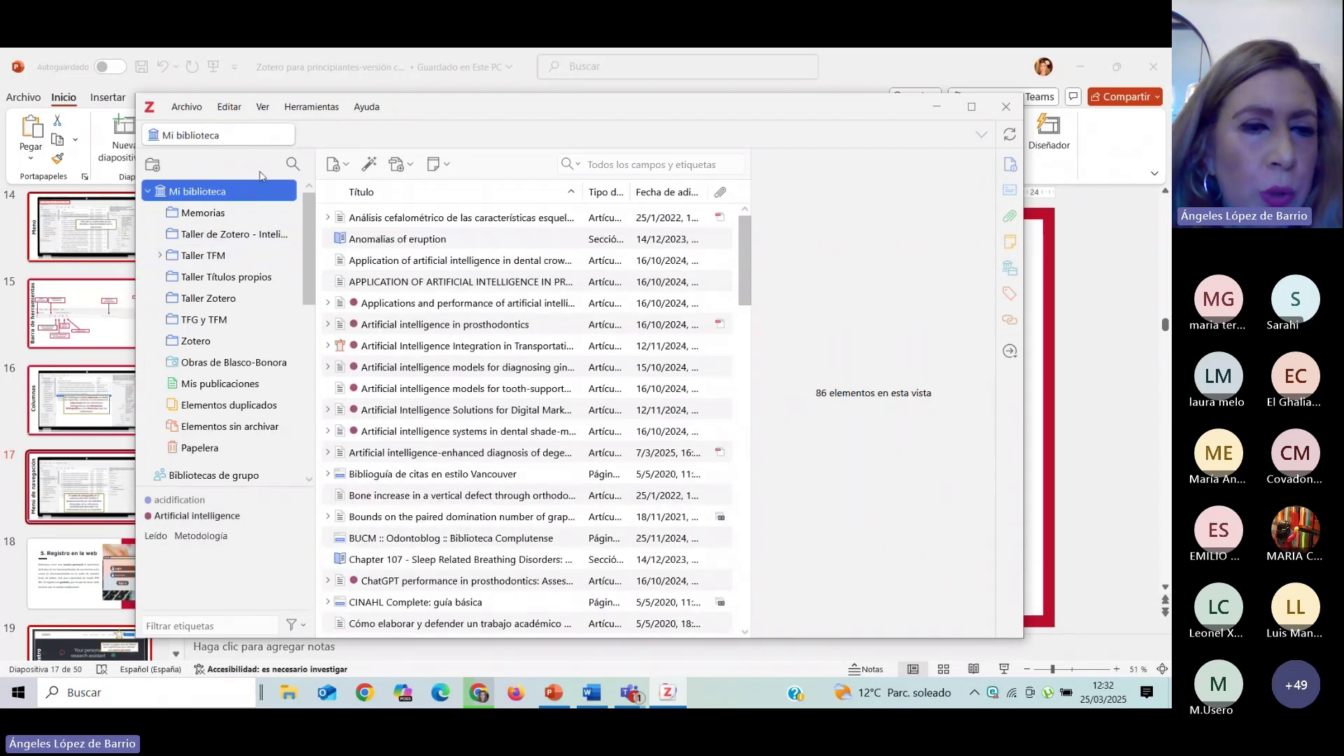
pyautogui.click(153, 167)
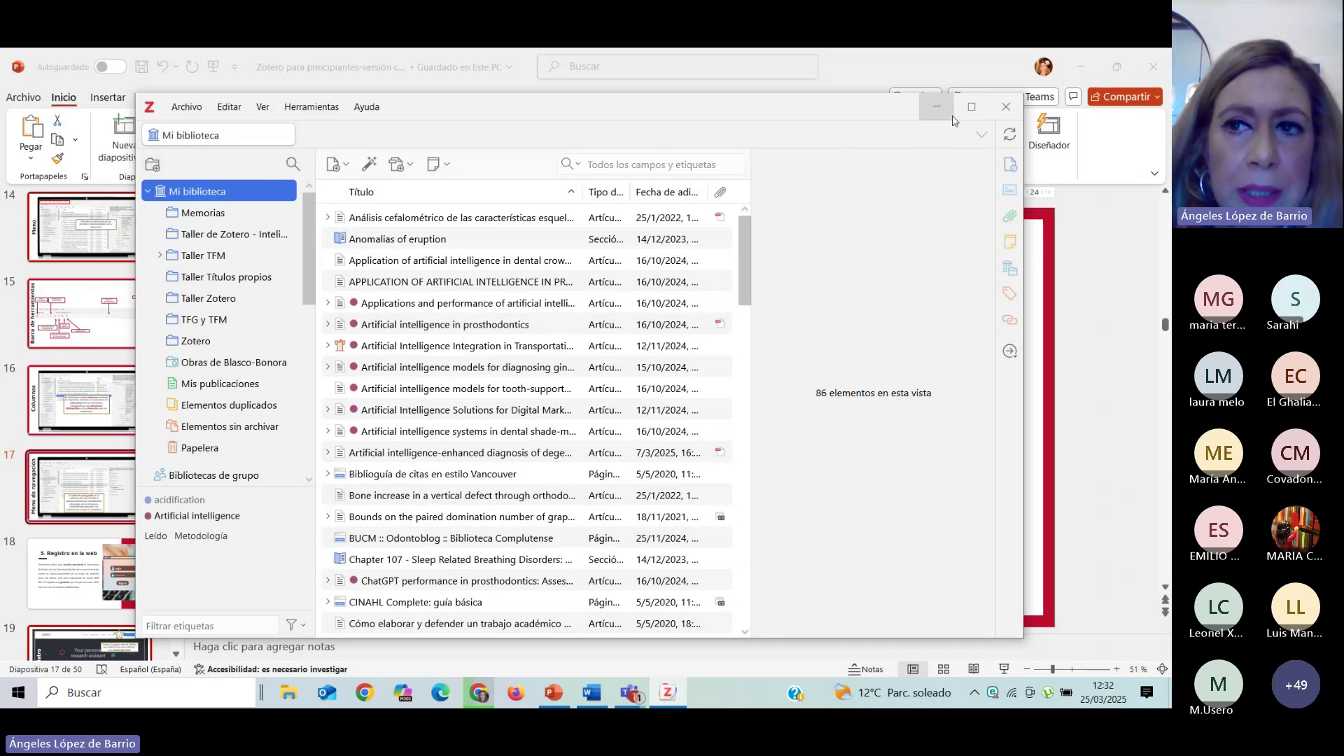
# Maximise Zotero, create a blank 'Artículo en conferencia' item, and open 'Añadir elemento(s) por identificador'.
pyautogui.click(970, 112)
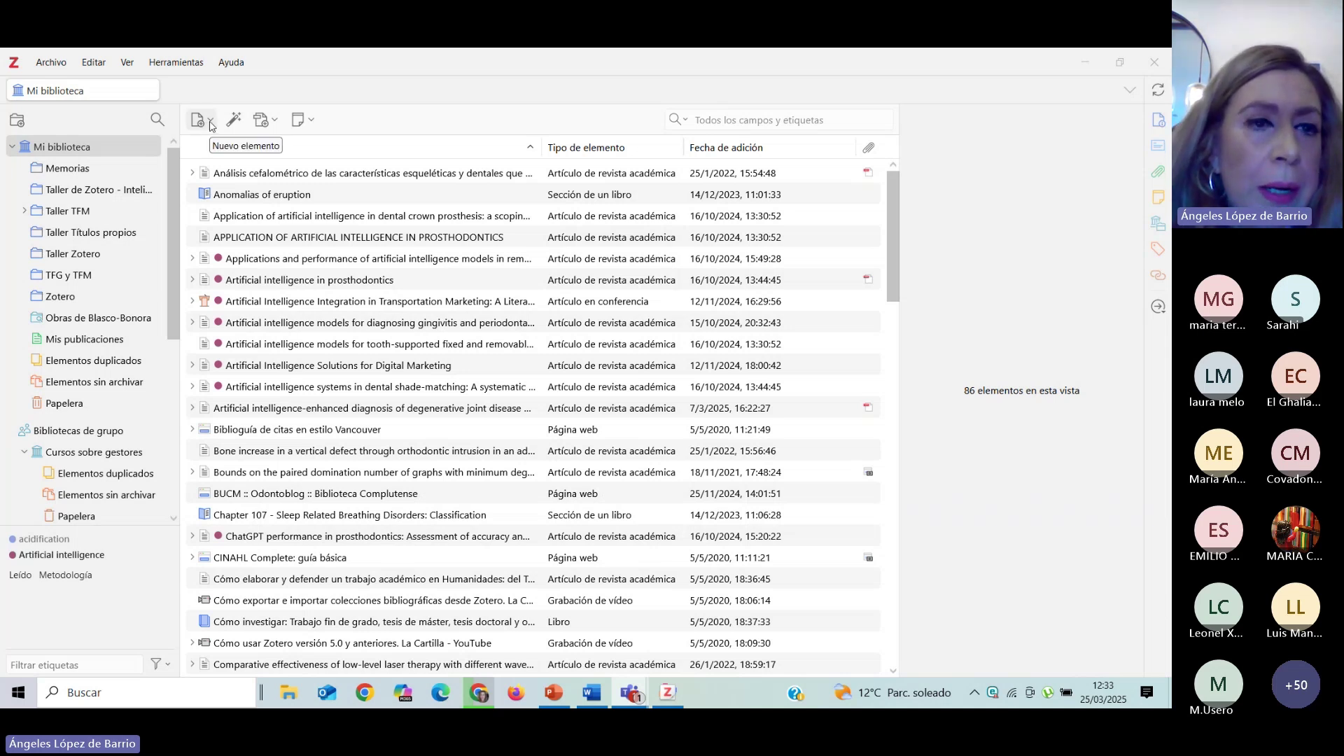
pyautogui.click(211, 122)
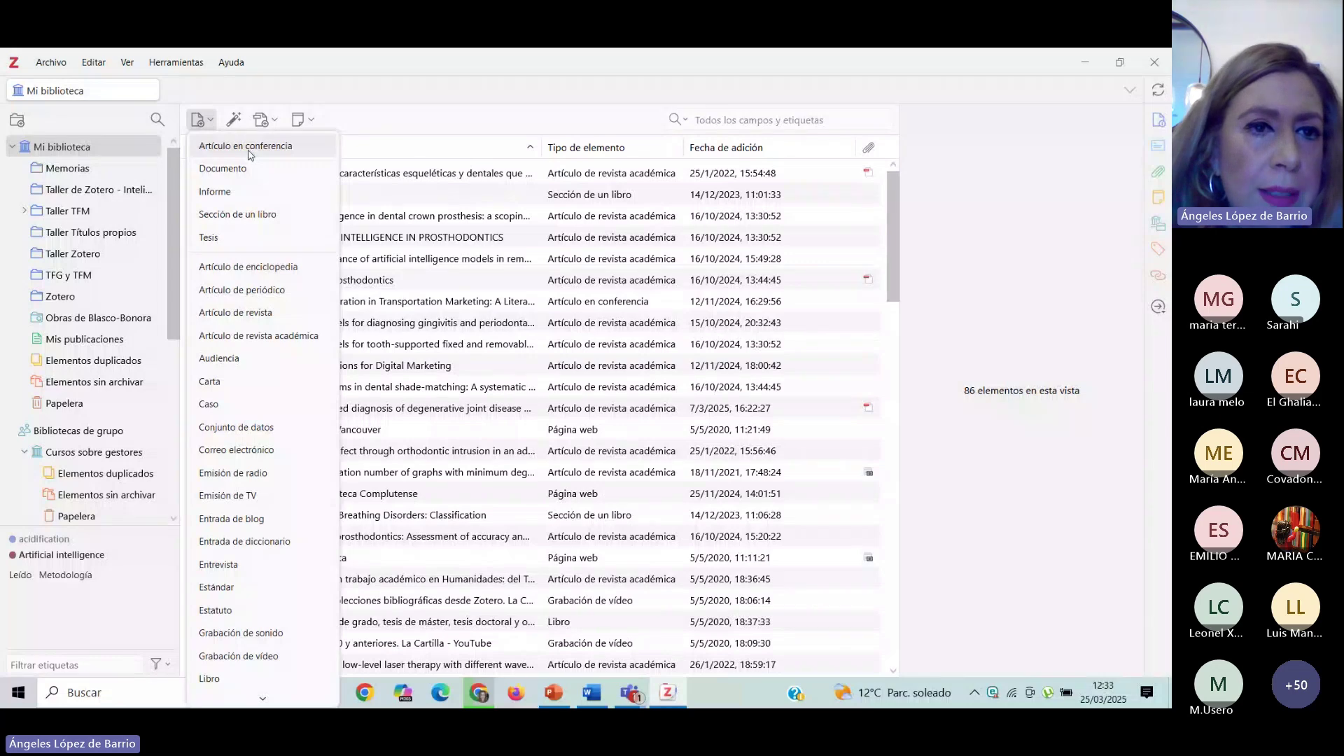
pyautogui.click(248, 148)
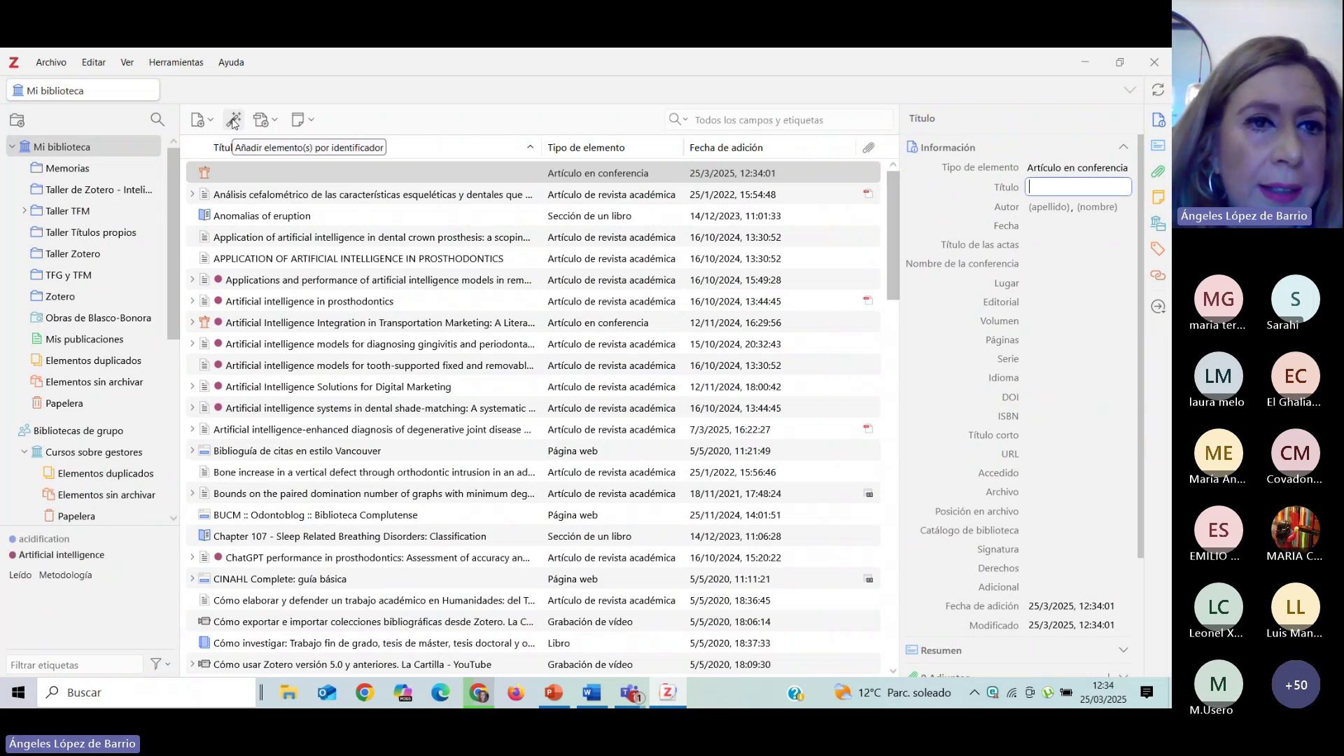
pyautogui.click(234, 120)
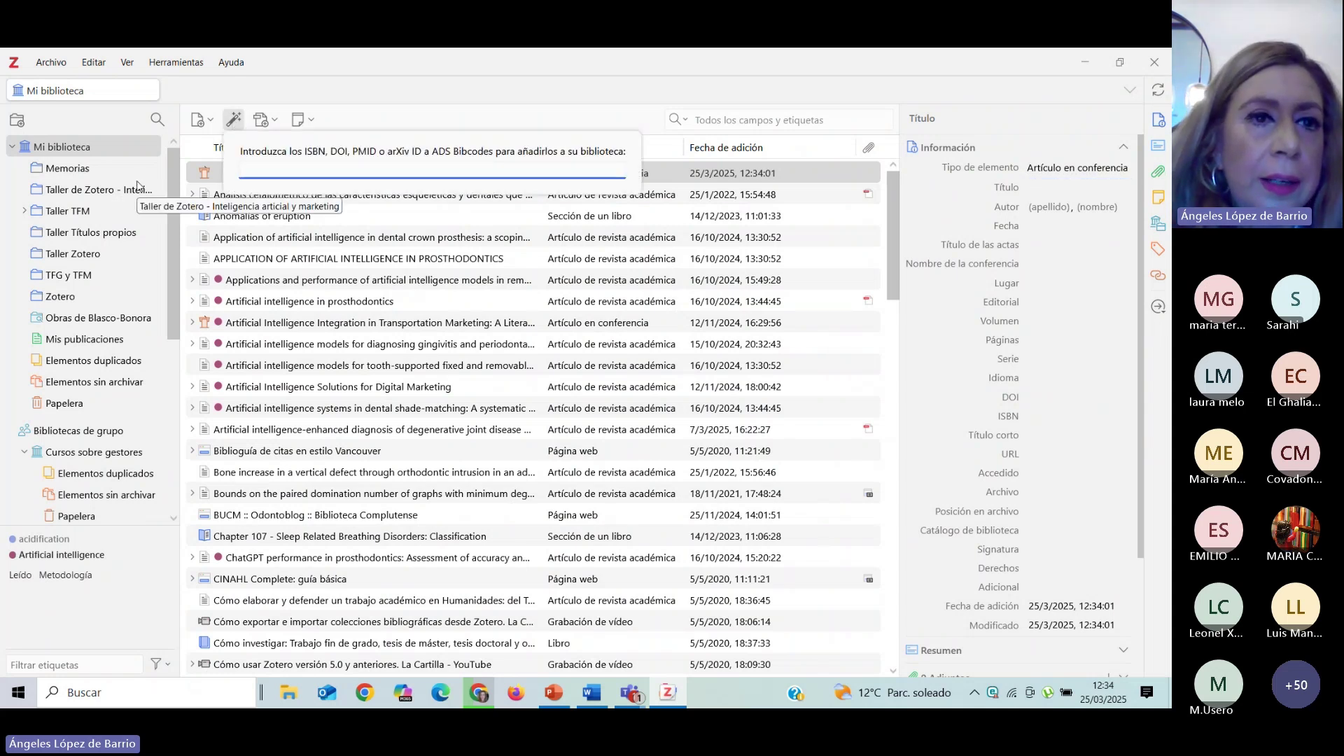
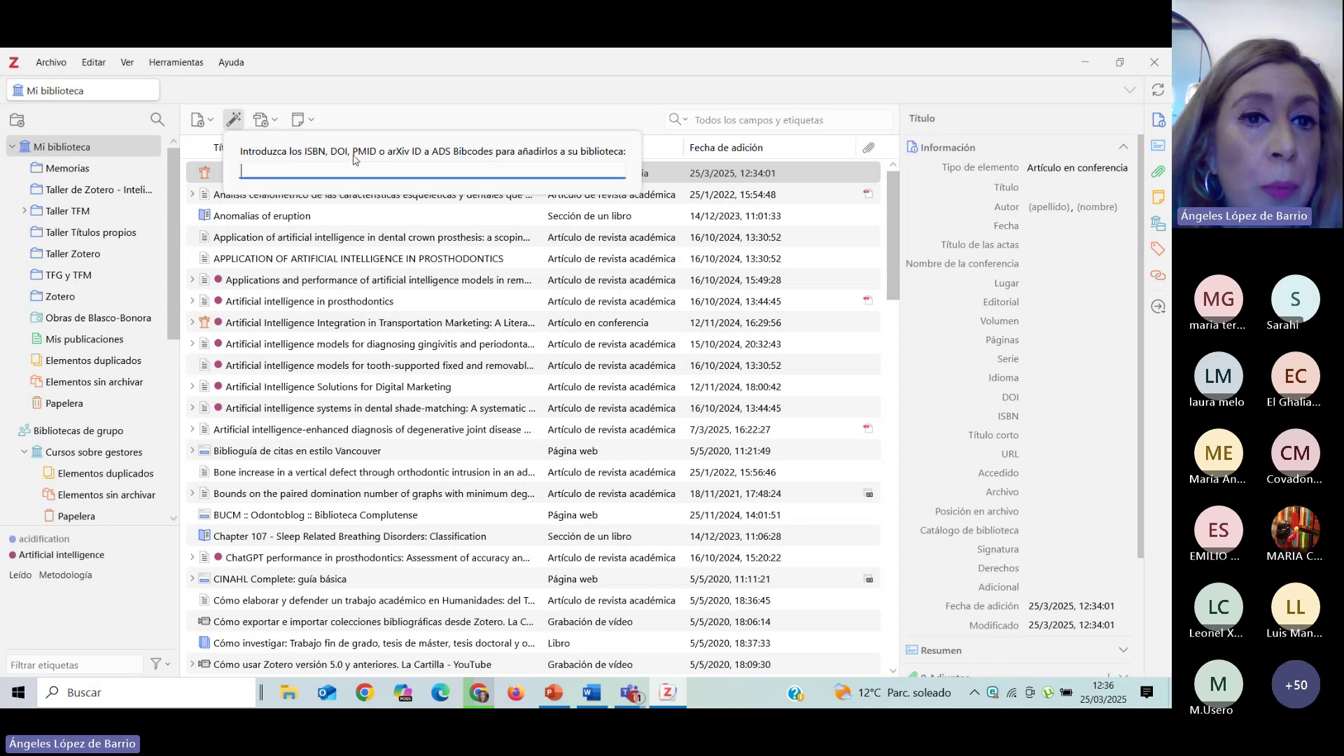
# Dismiss the identifier entry box and show the Add Attachment options.
pyautogui.click(418, 94)
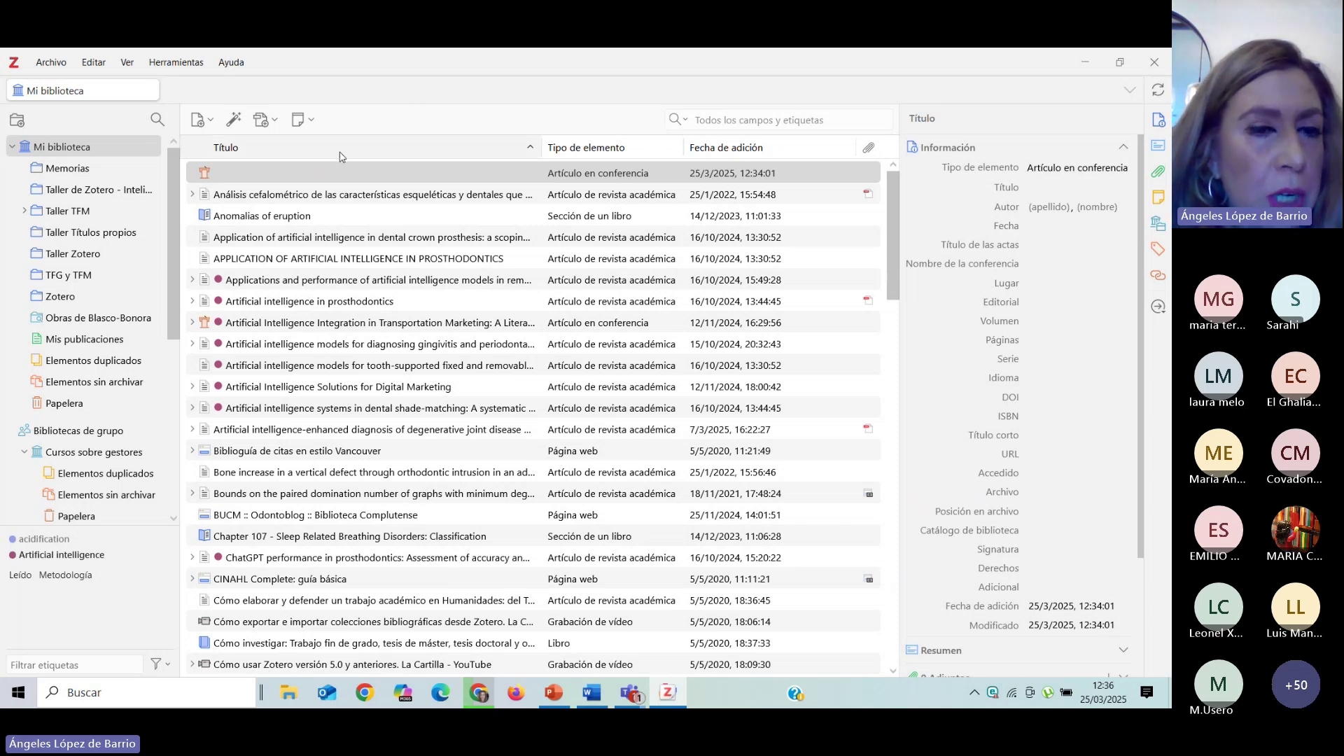
pyautogui.click(278, 119)
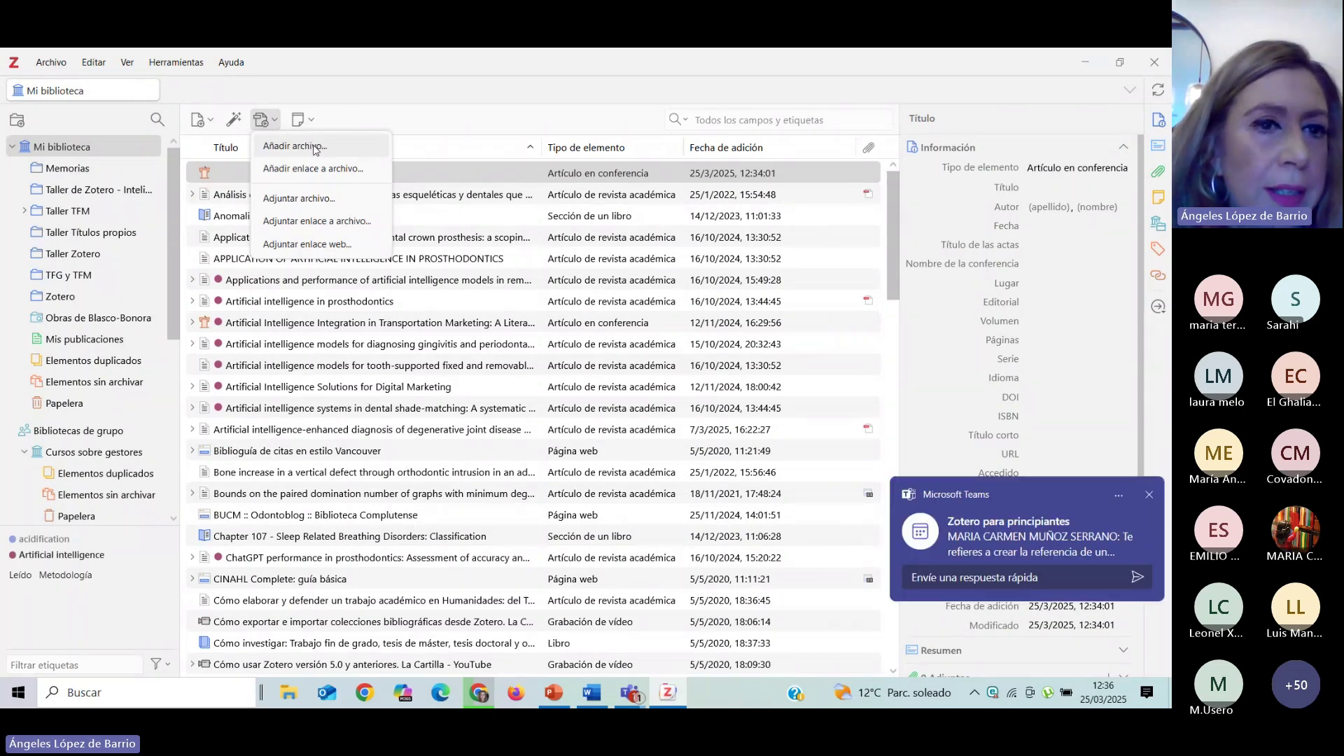
# Select the 'Análisis cefalométrico' article to view its details, then close the attachment options.
pyautogui.click(230, 201)
pyautogui.click(229, 202)
pyautogui.click(277, 124)
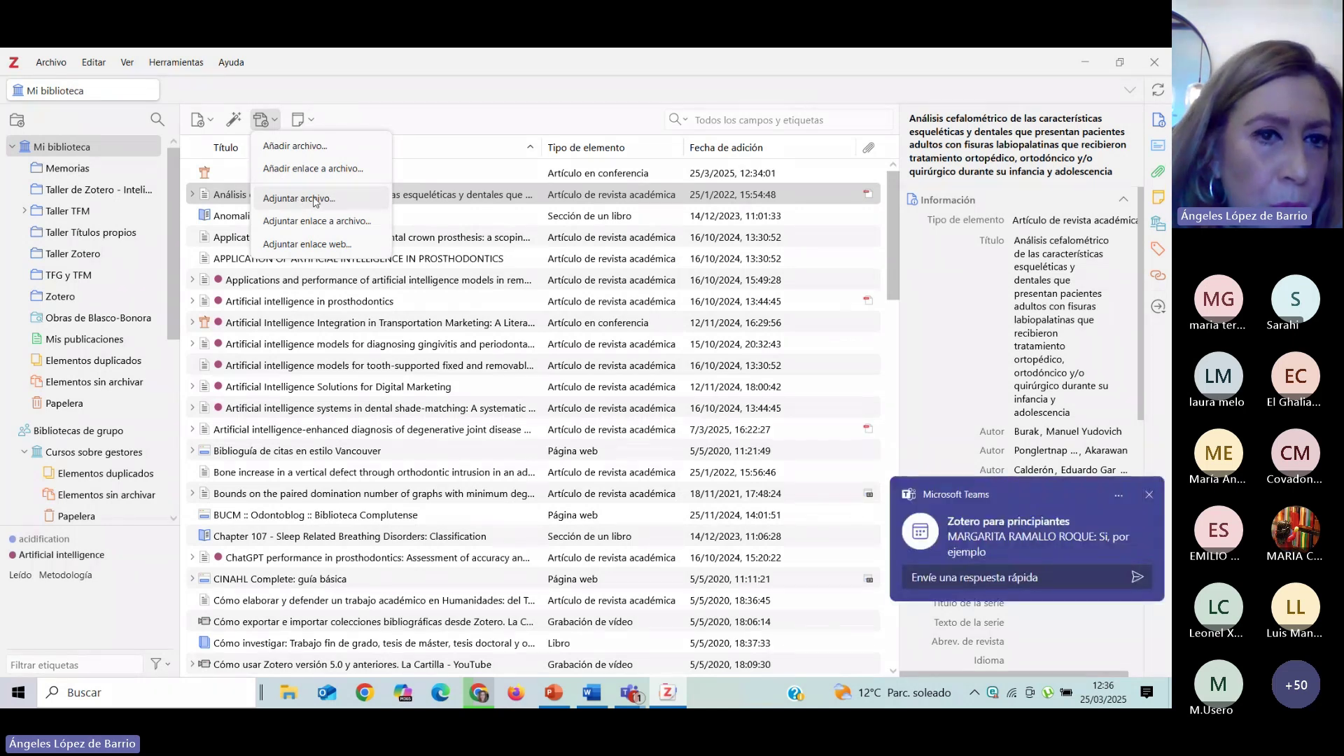
pyautogui.click(439, 94)
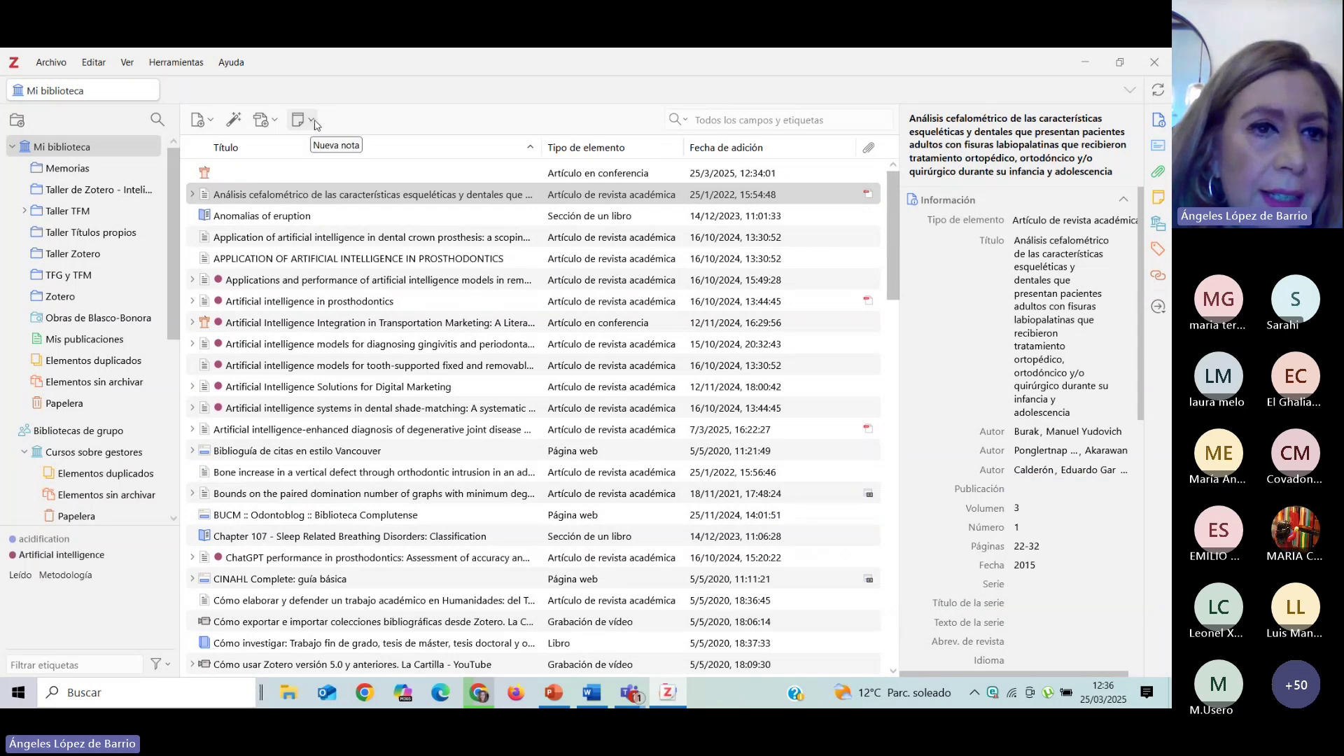
# Create a Nueva nota de elemento under 'Análisis cefalométrico' containing 'Consultar con el tutor'.
pyautogui.click(313, 121)
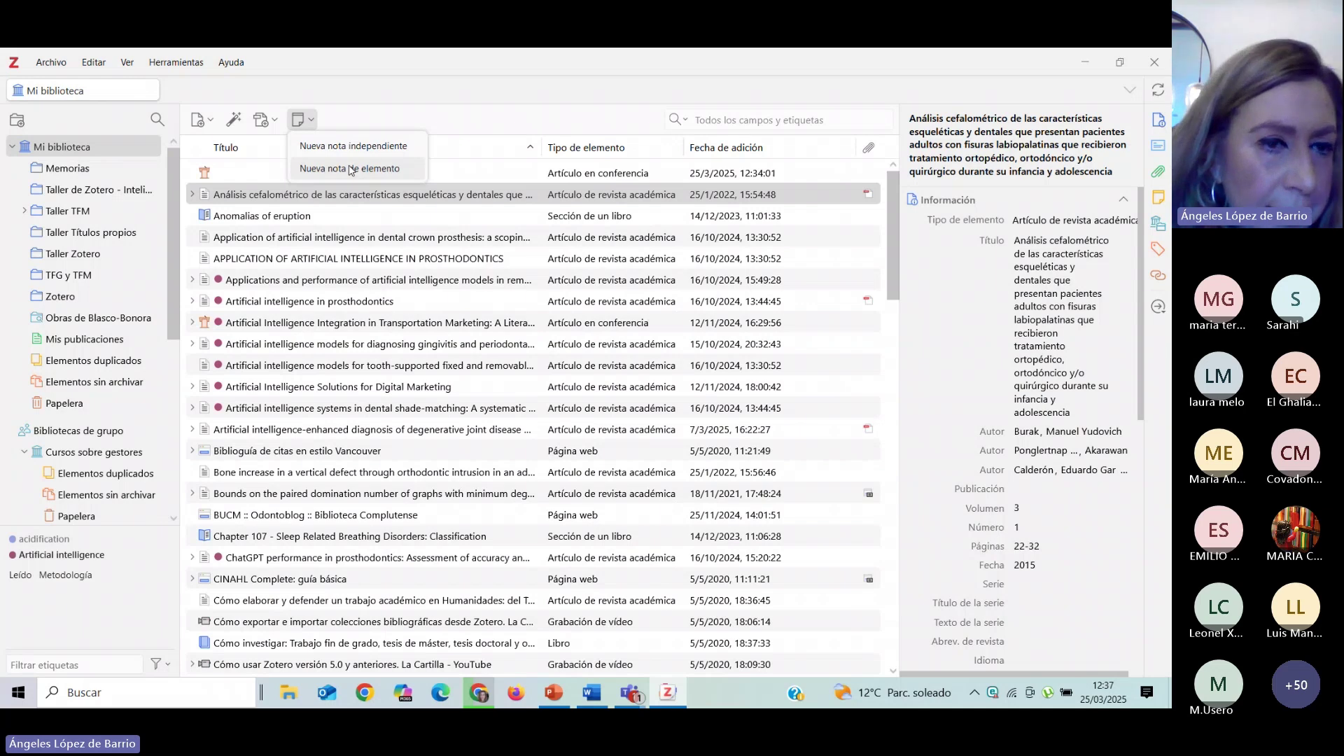
pyautogui.click(322, 168)
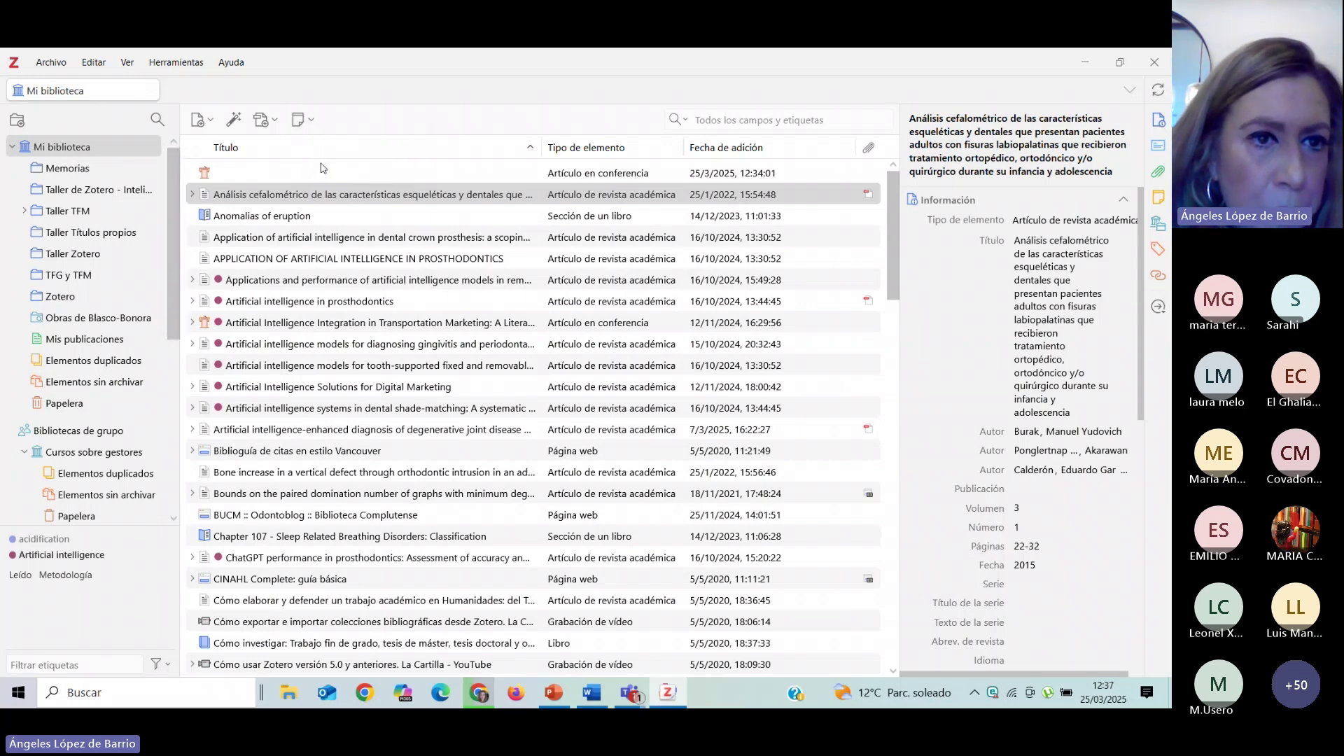
pyautogui.click(273, 214)
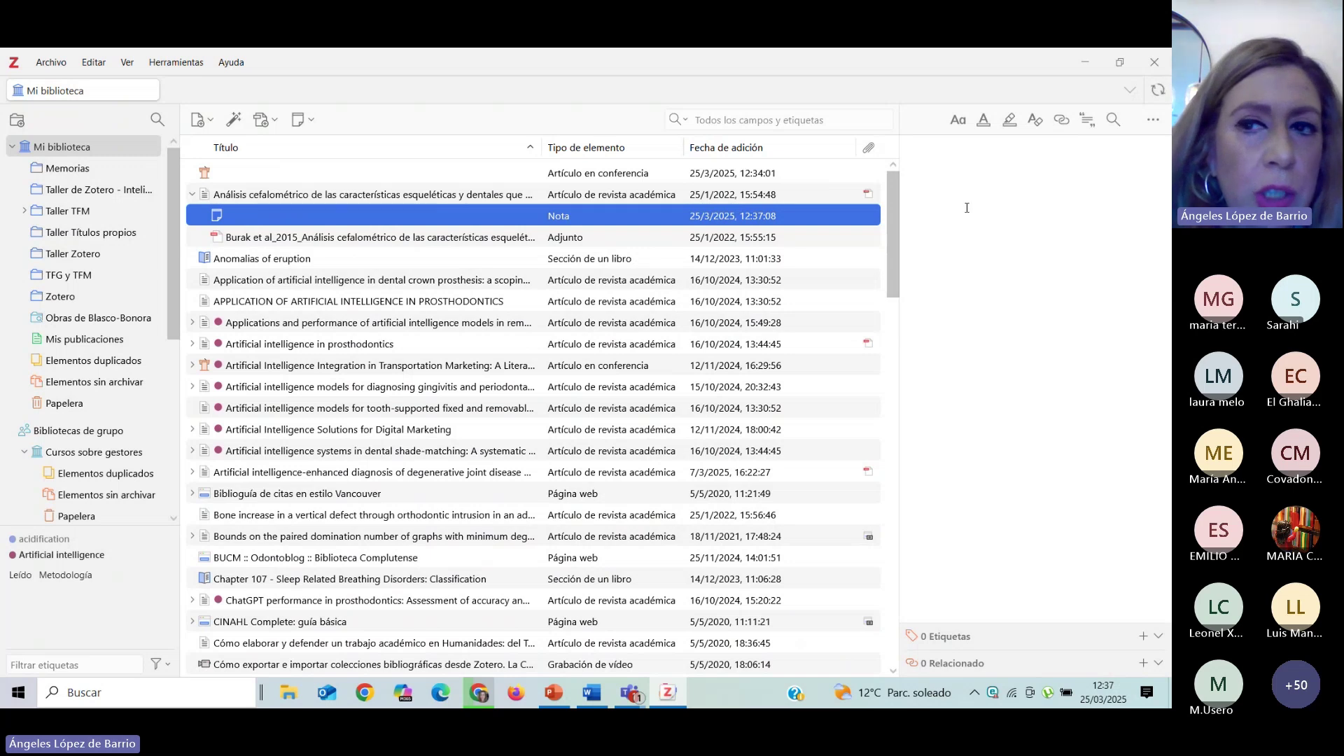
pyautogui.click(936, 207)
pyautogui.write('Consultar con el tutor')
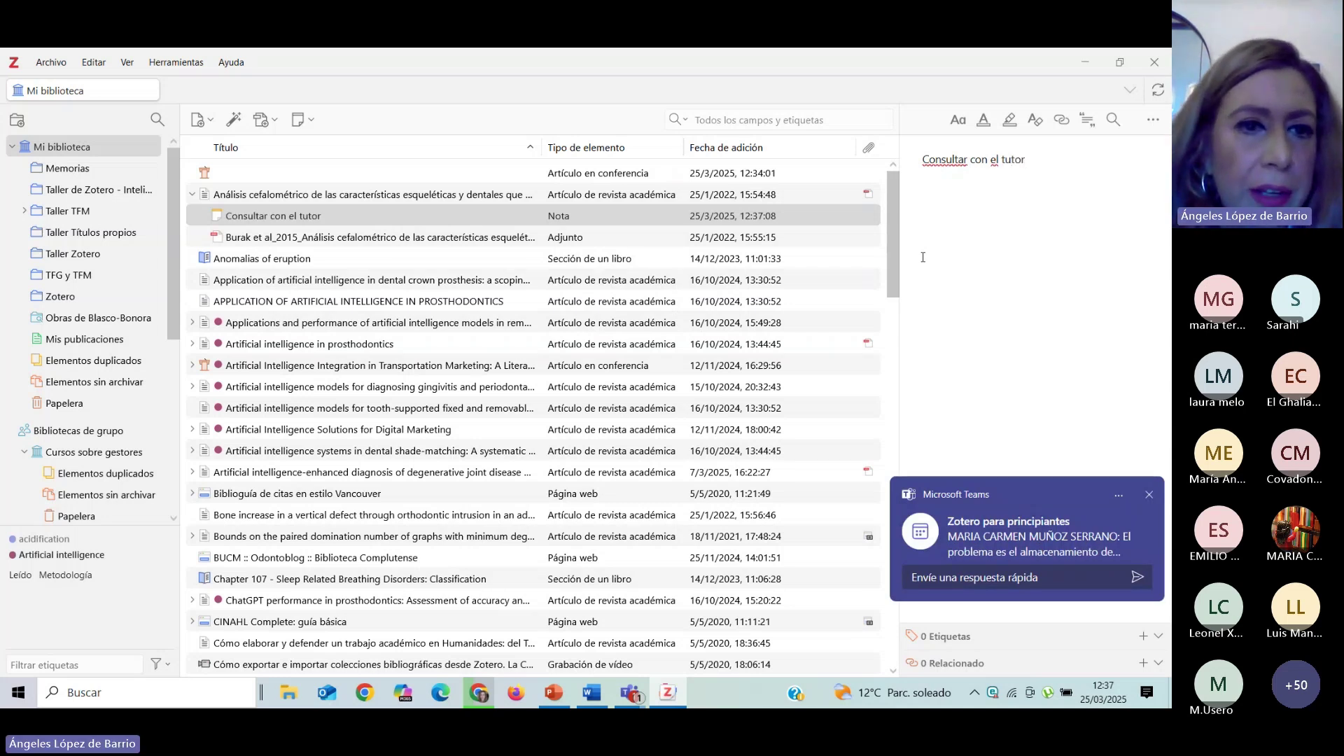
pyautogui.click(326, 218)
pyautogui.click(308, 120)
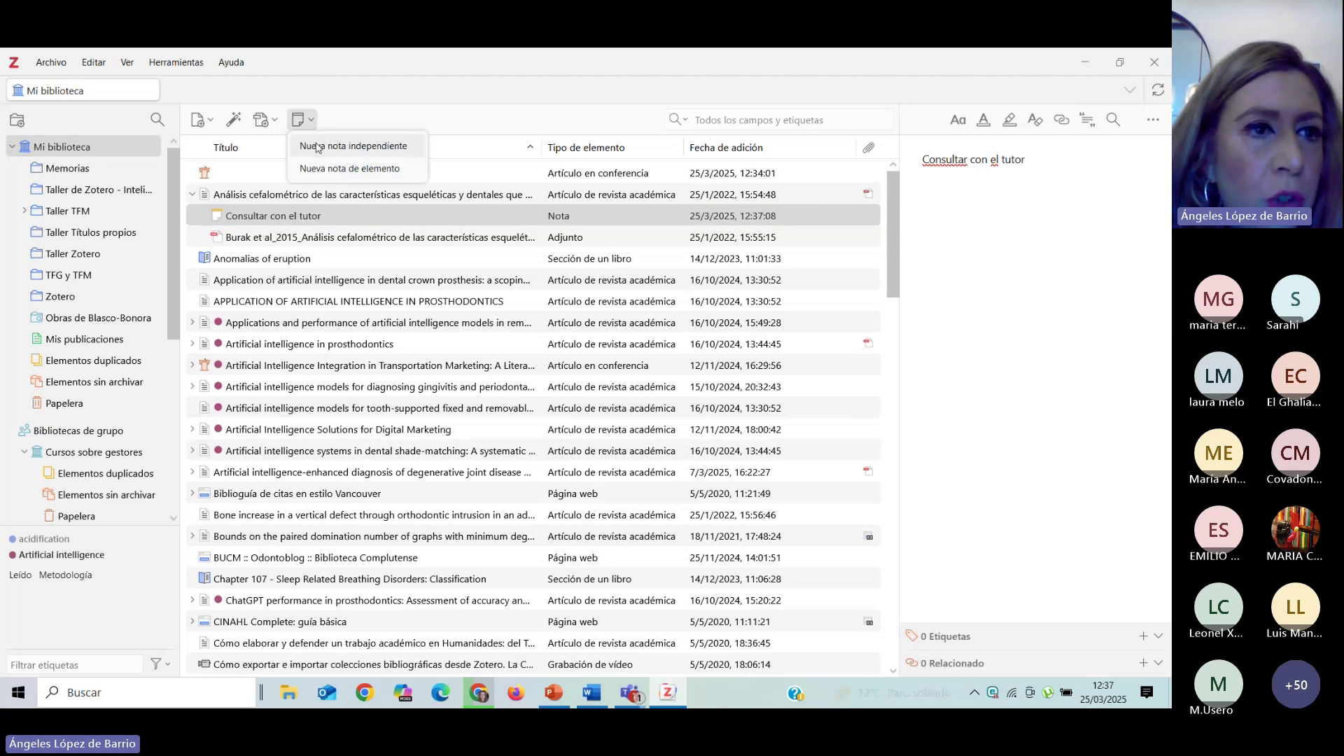
pyautogui.click(87, 170)
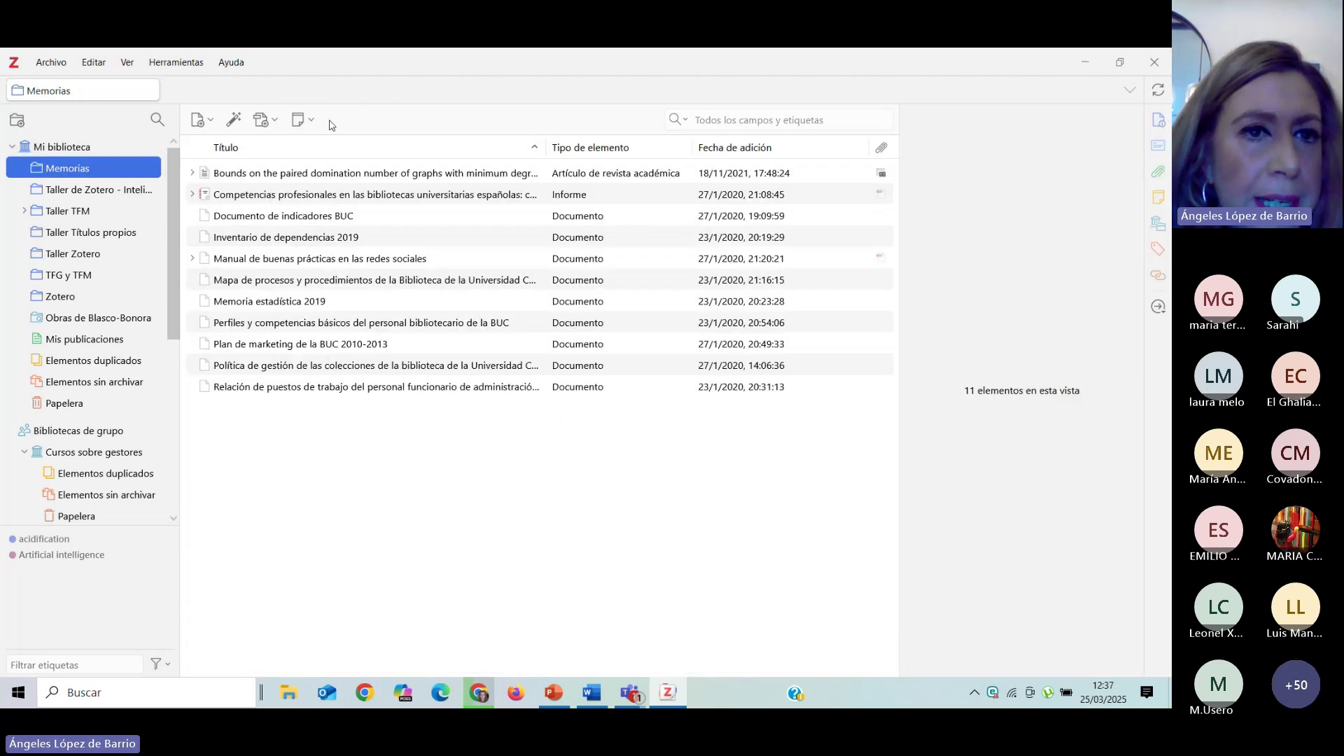
pyautogui.click(307, 121)
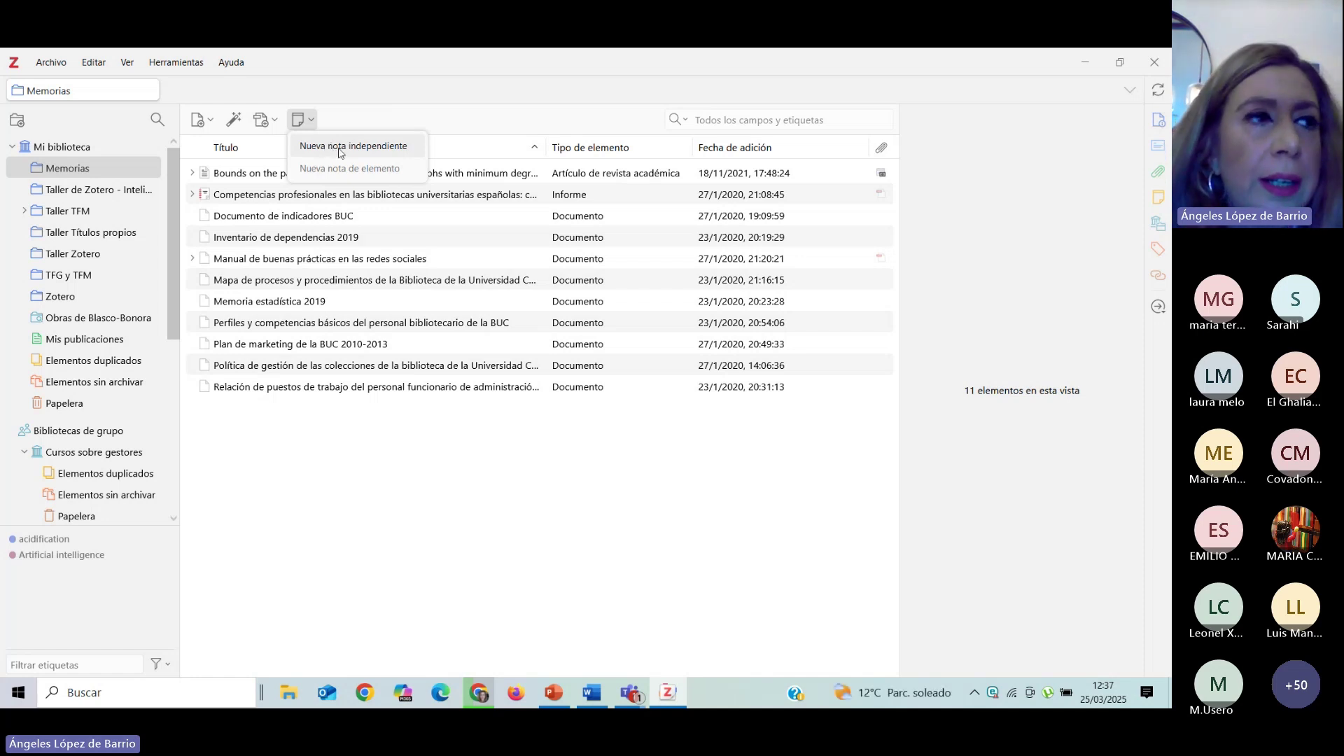
pyautogui.click(430, 93)
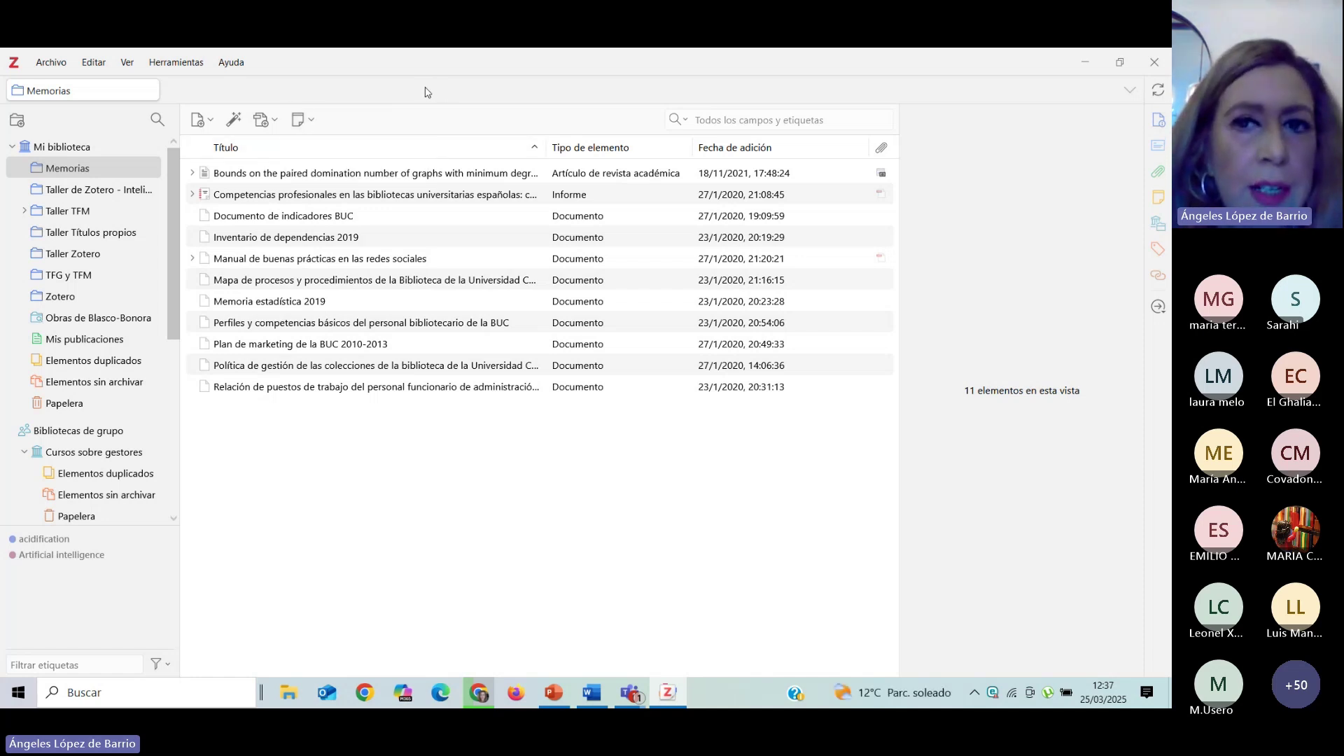
pyautogui.click(710, 120)
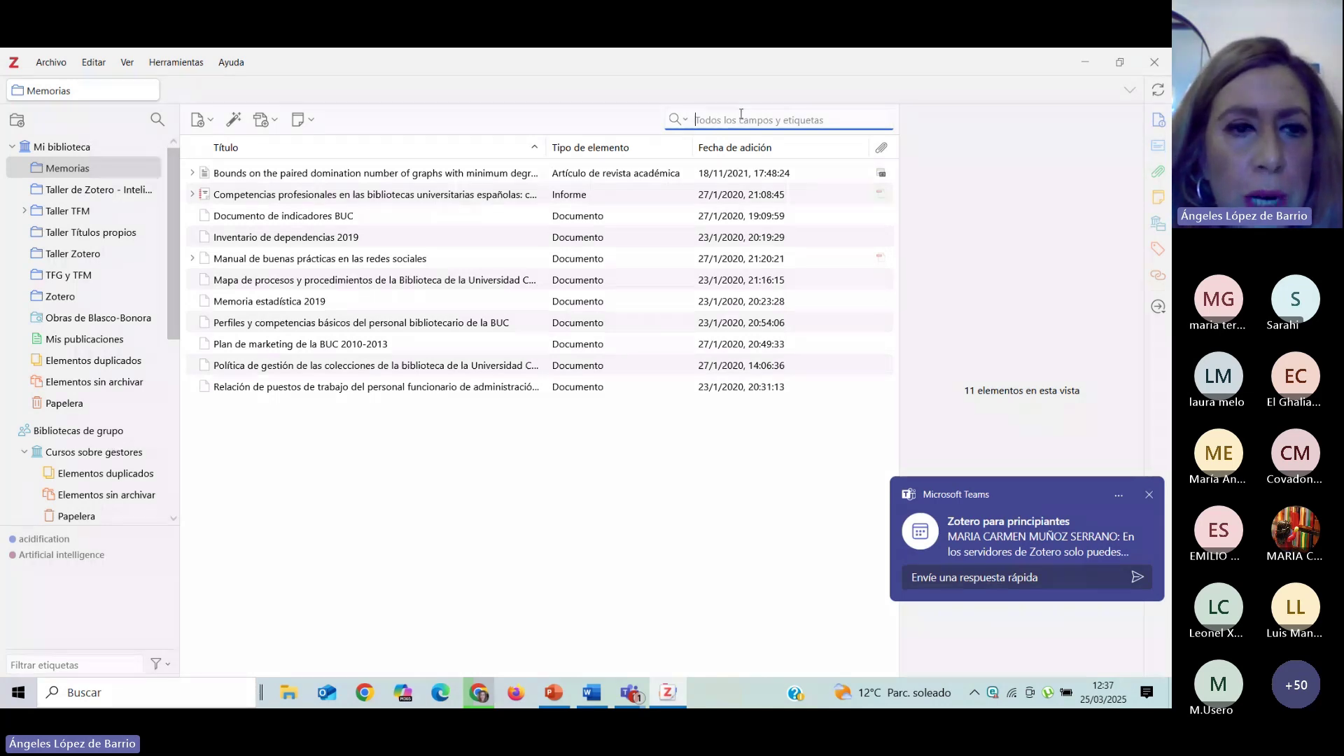
pyautogui.click(78, 145)
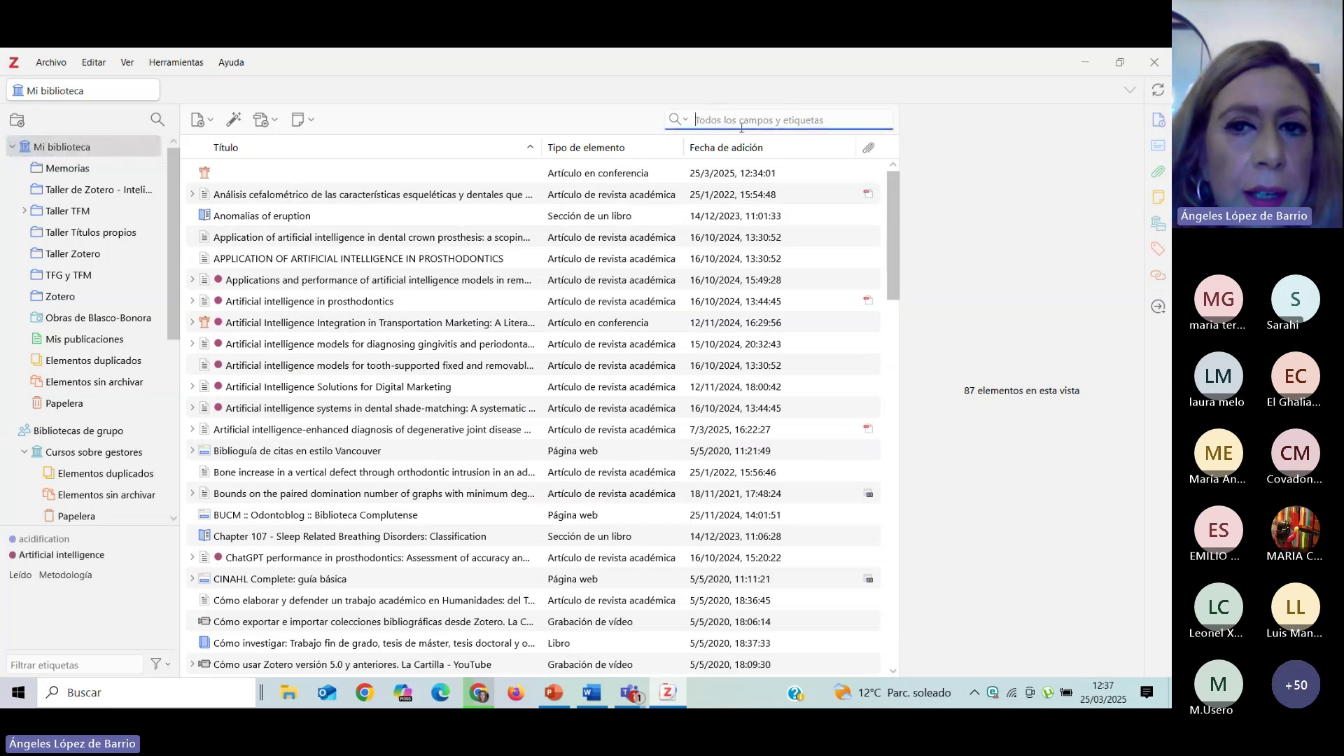
# Check the search modes, view 'Application of artificial intelligence in dental crown prosthesis', then return to Mi biblioteca.
pyautogui.click(689, 121)
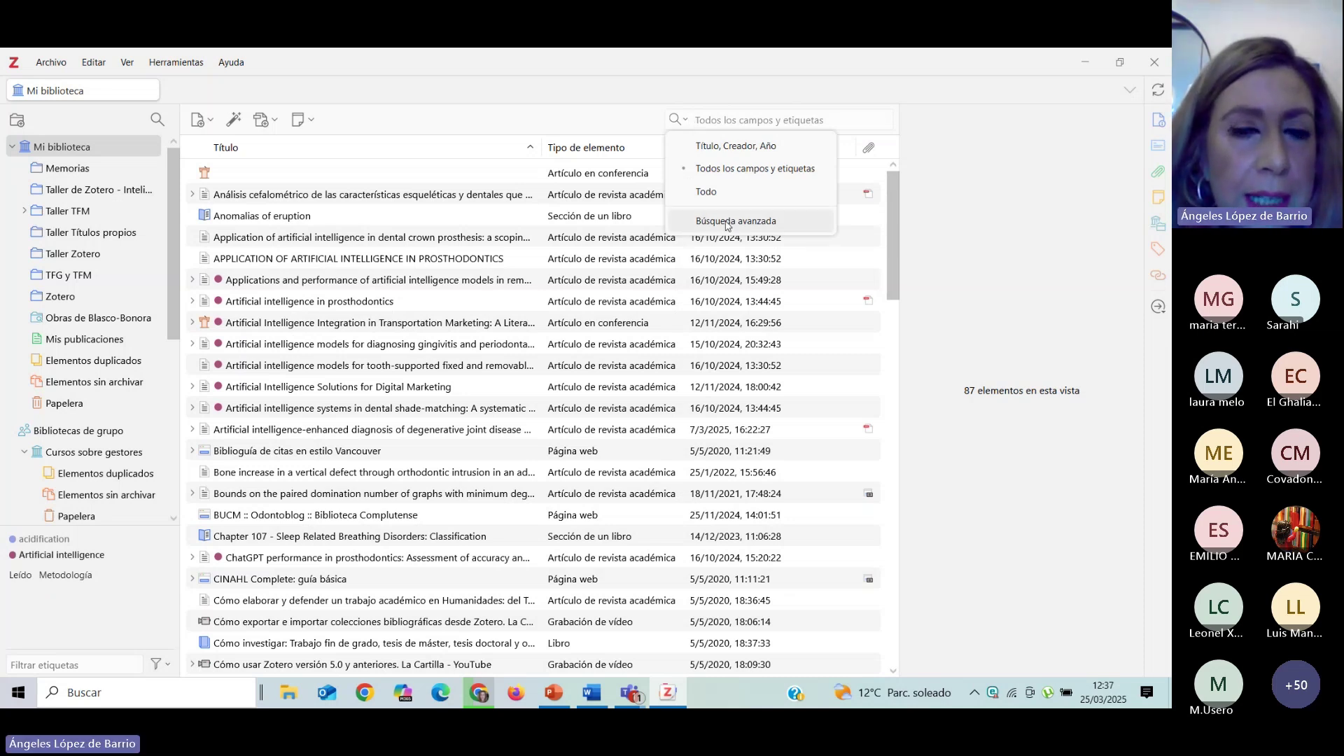
pyautogui.click(467, 117)
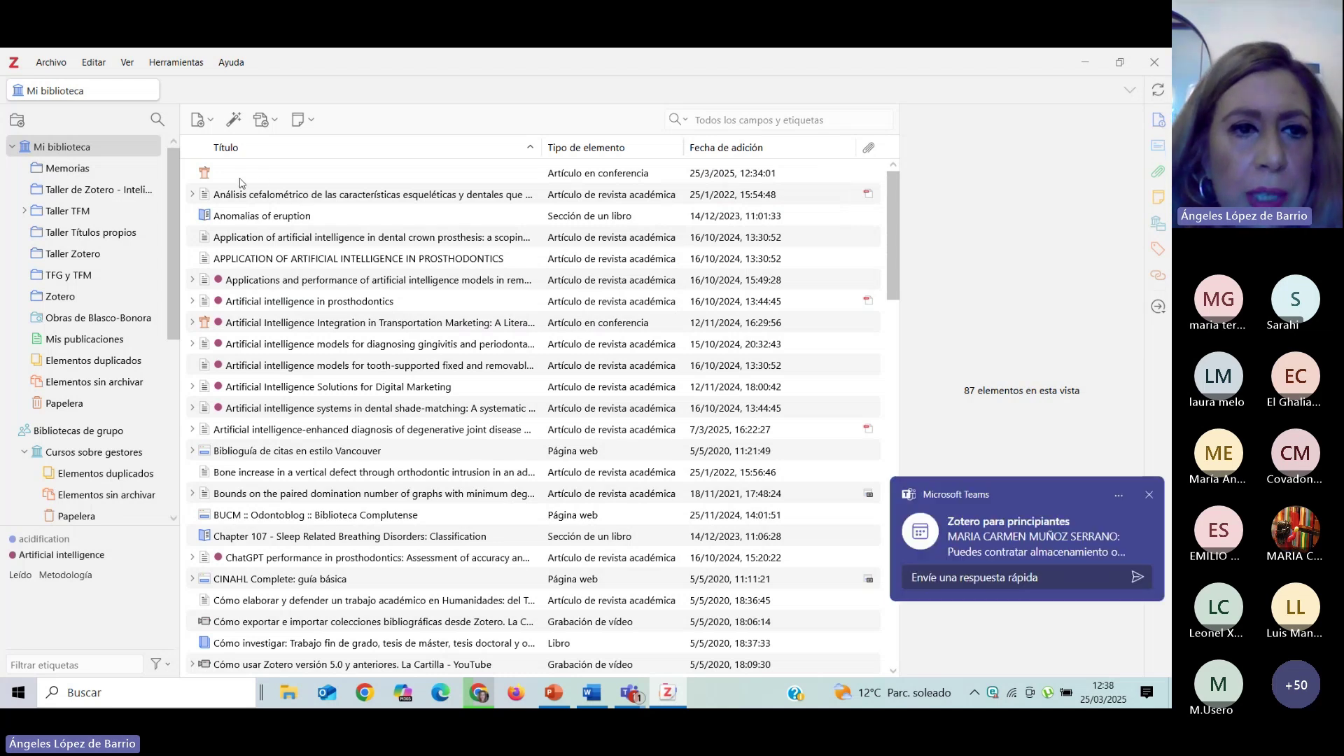
pyautogui.click(242, 236)
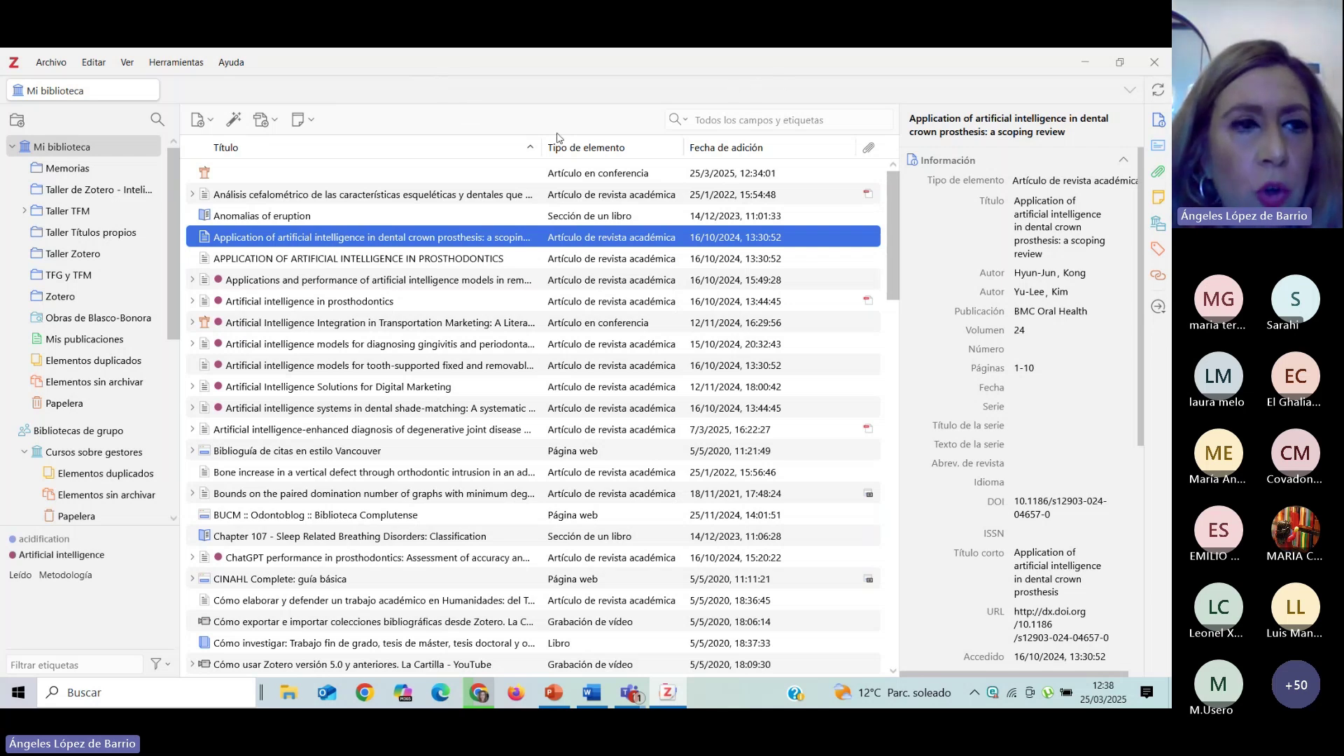
pyautogui.click(99, 147)
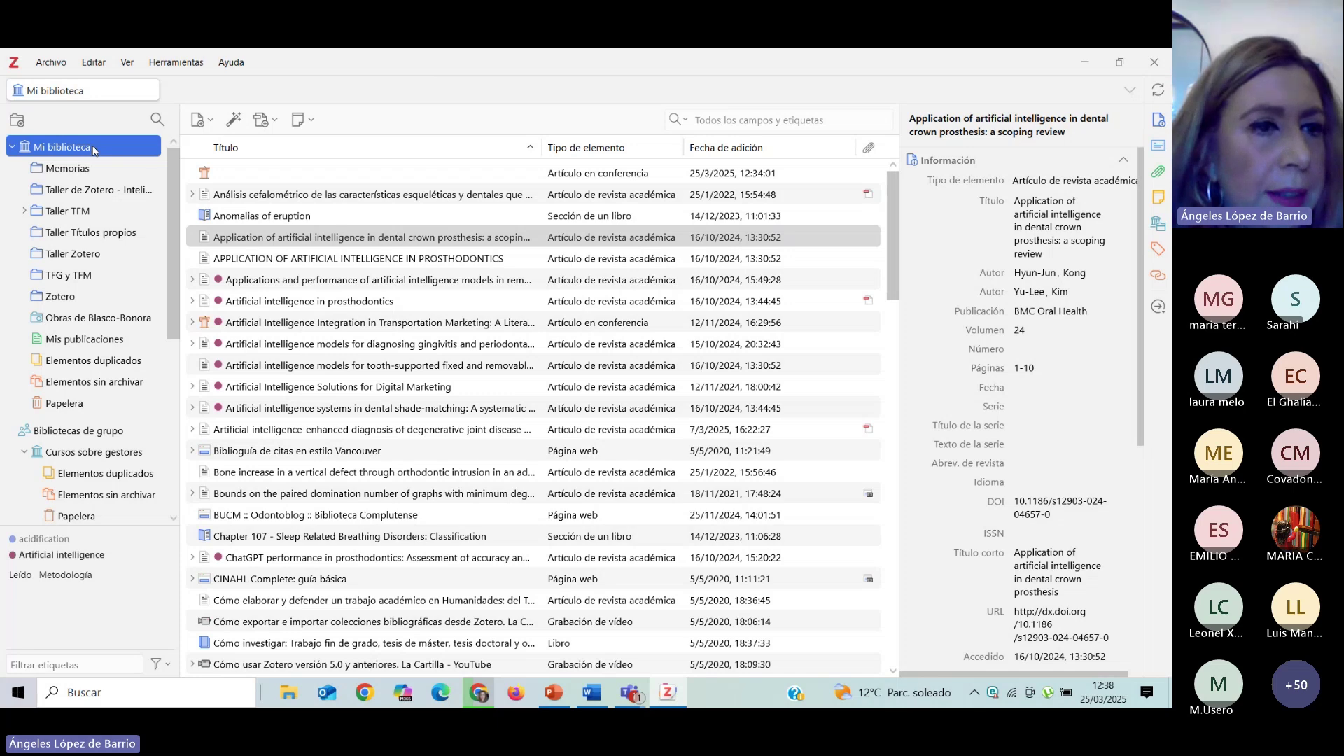
# Add a new collection named 'Taller TFG' from the Mi biblioteca context menu.
pyautogui.rightClick(107, 147)
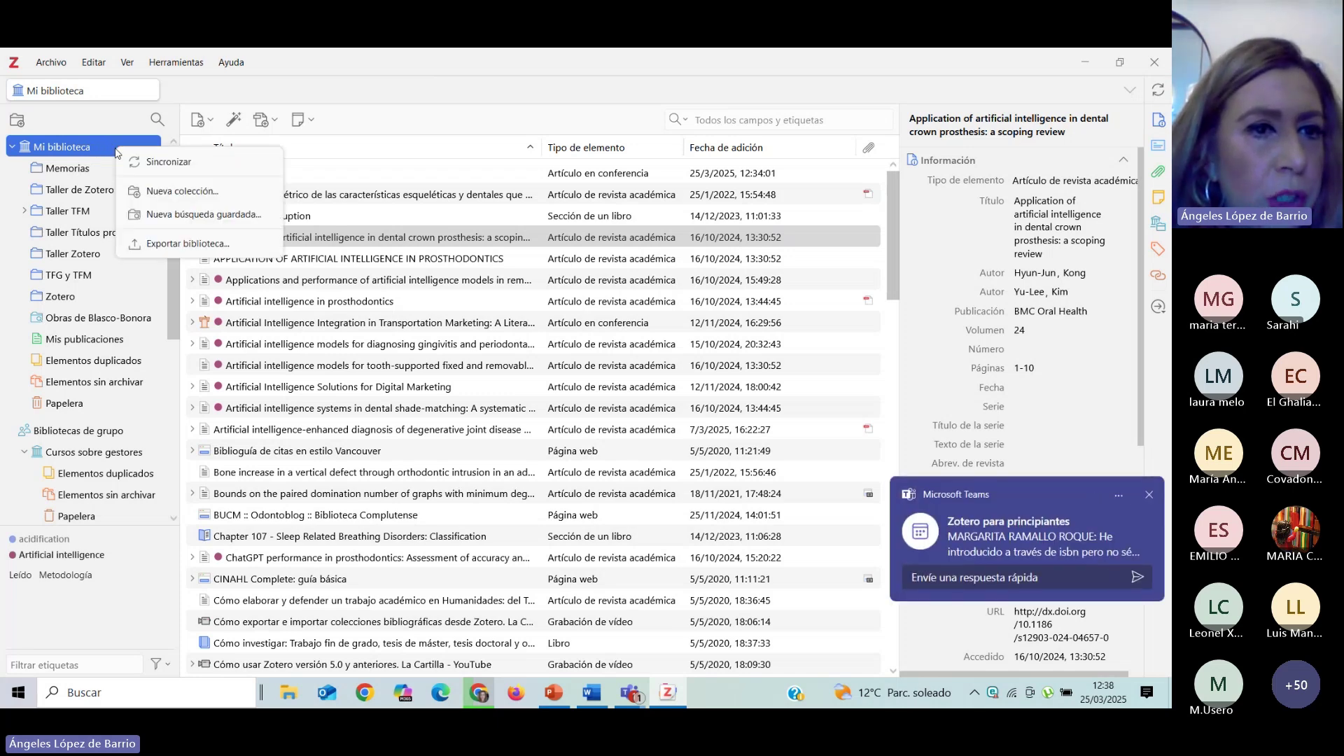
pyautogui.click(168, 193)
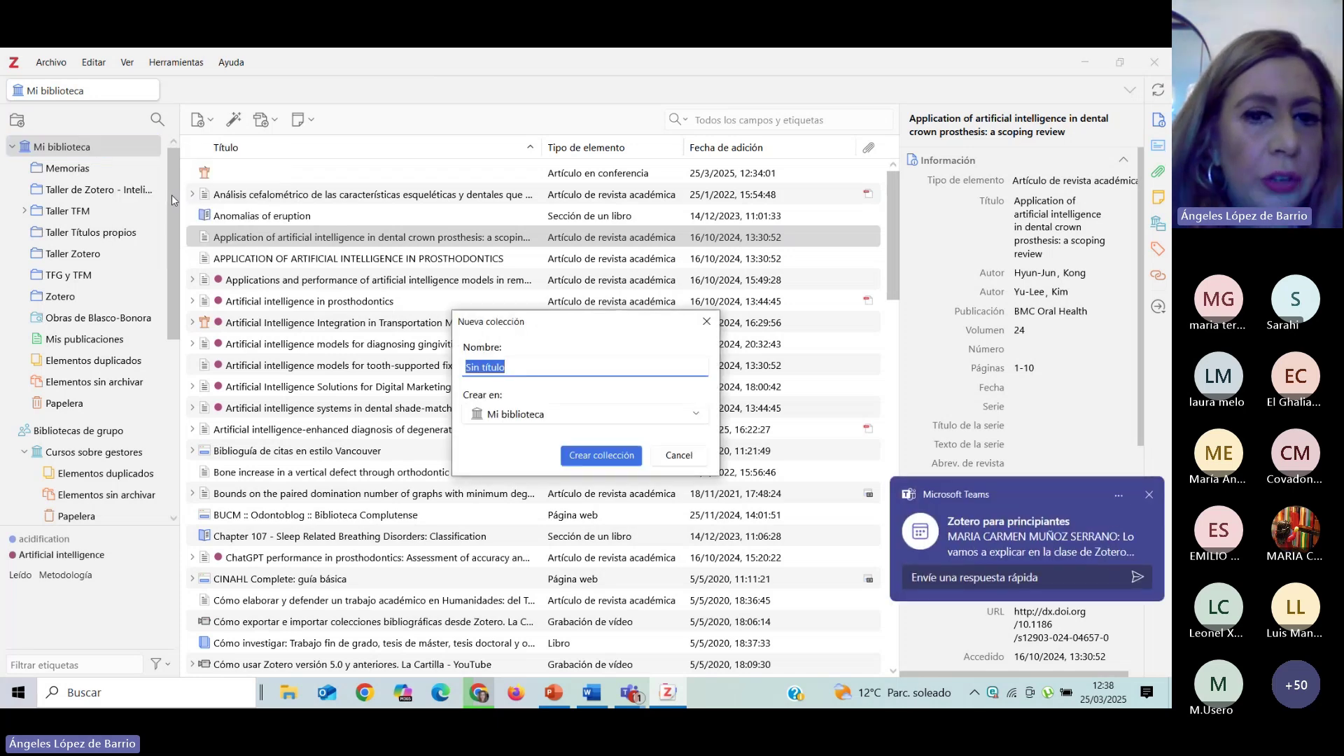
pyautogui.write('Taller T')
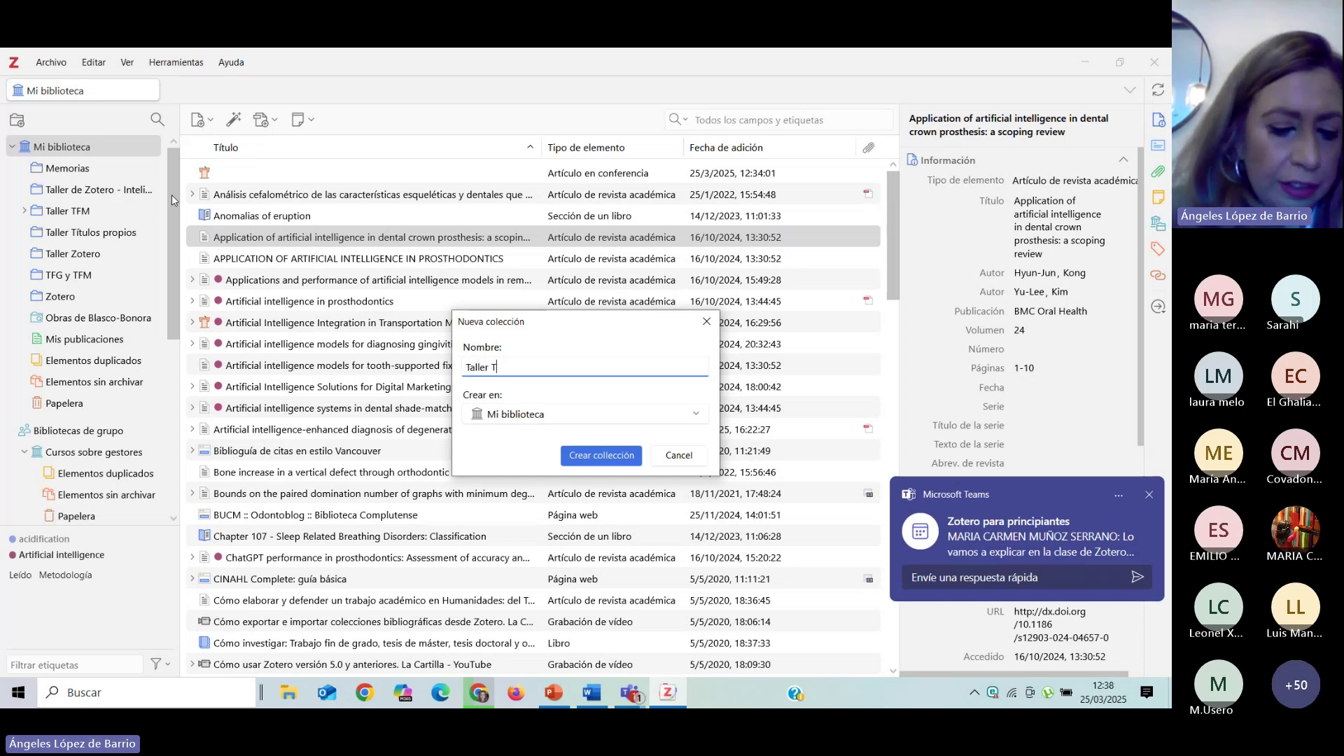
pyautogui.write('FG')
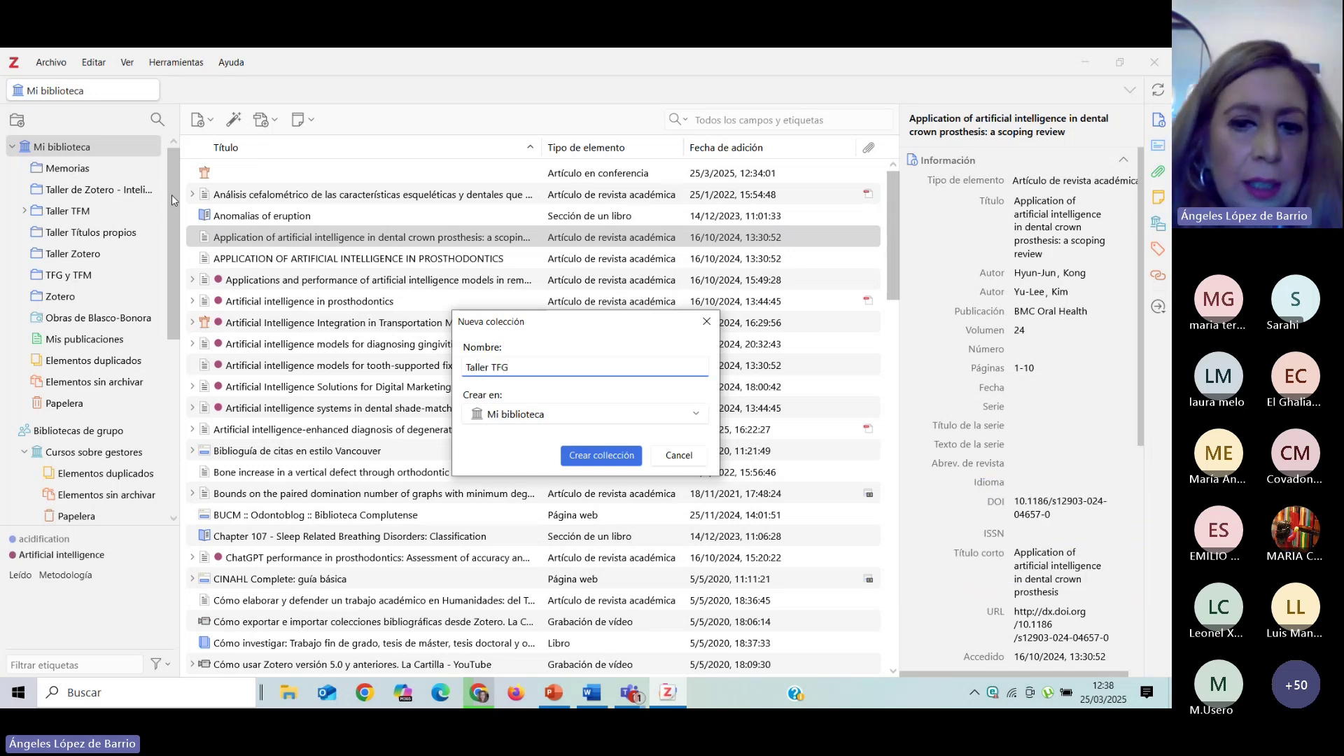
pyautogui.click(592, 462)
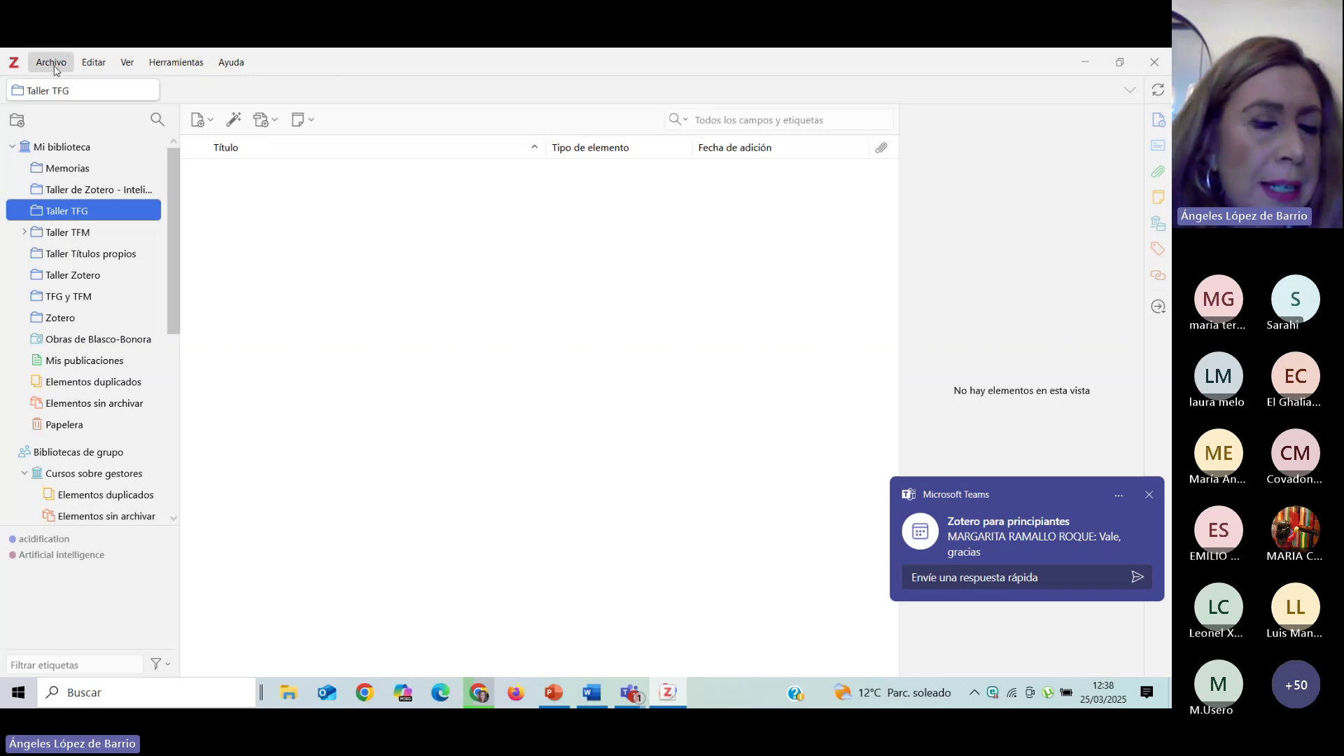
# Look through the Archivo menu's item and collection options without choosing any.
pyautogui.click(52, 62)
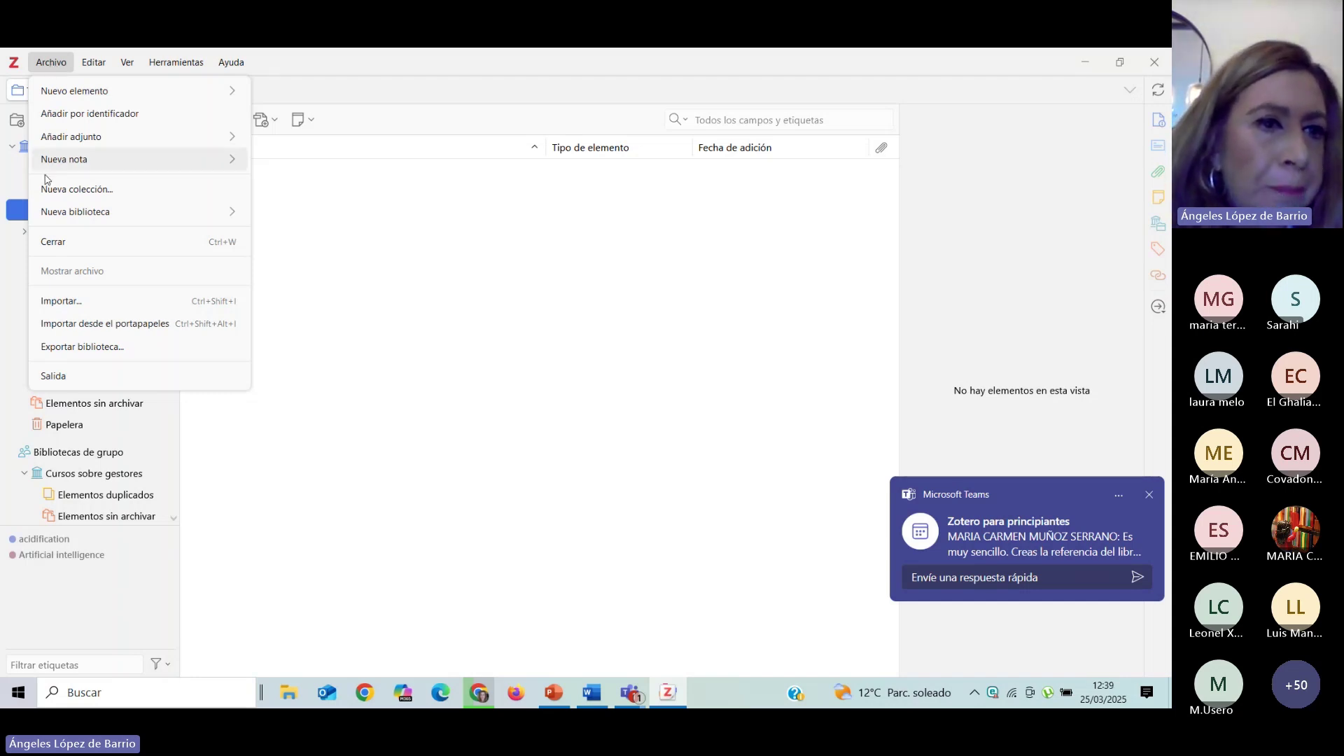
pyautogui.moveTo(93, 219)
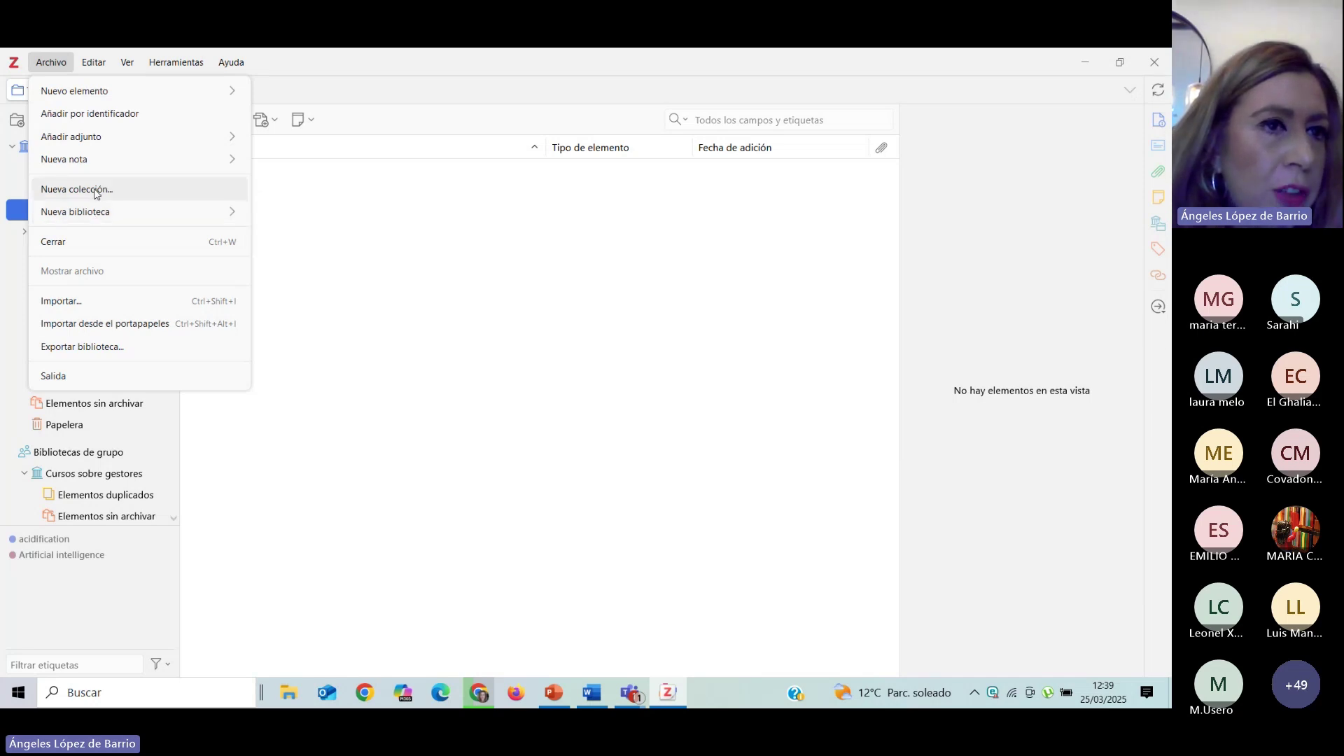
pyautogui.click(640, 291)
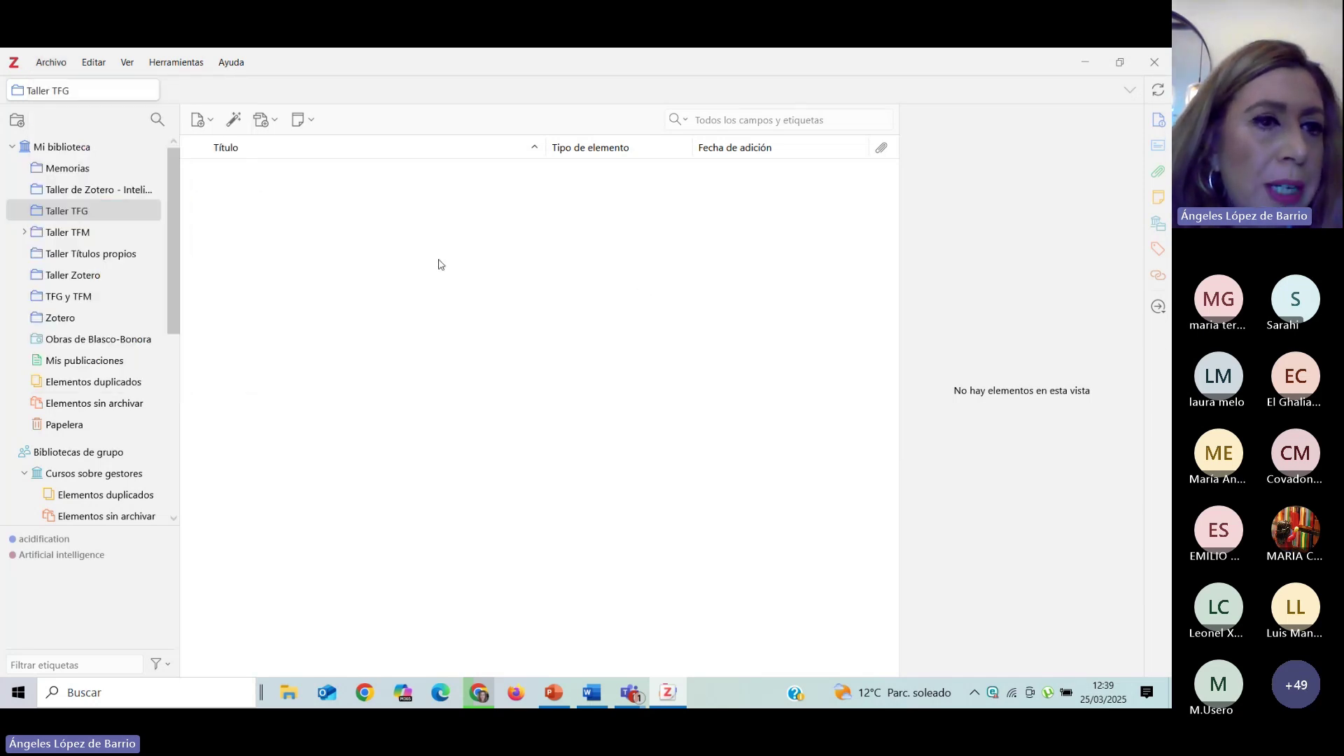
# Open the empty Taller TFG collection.
pyautogui.click(143, 217)
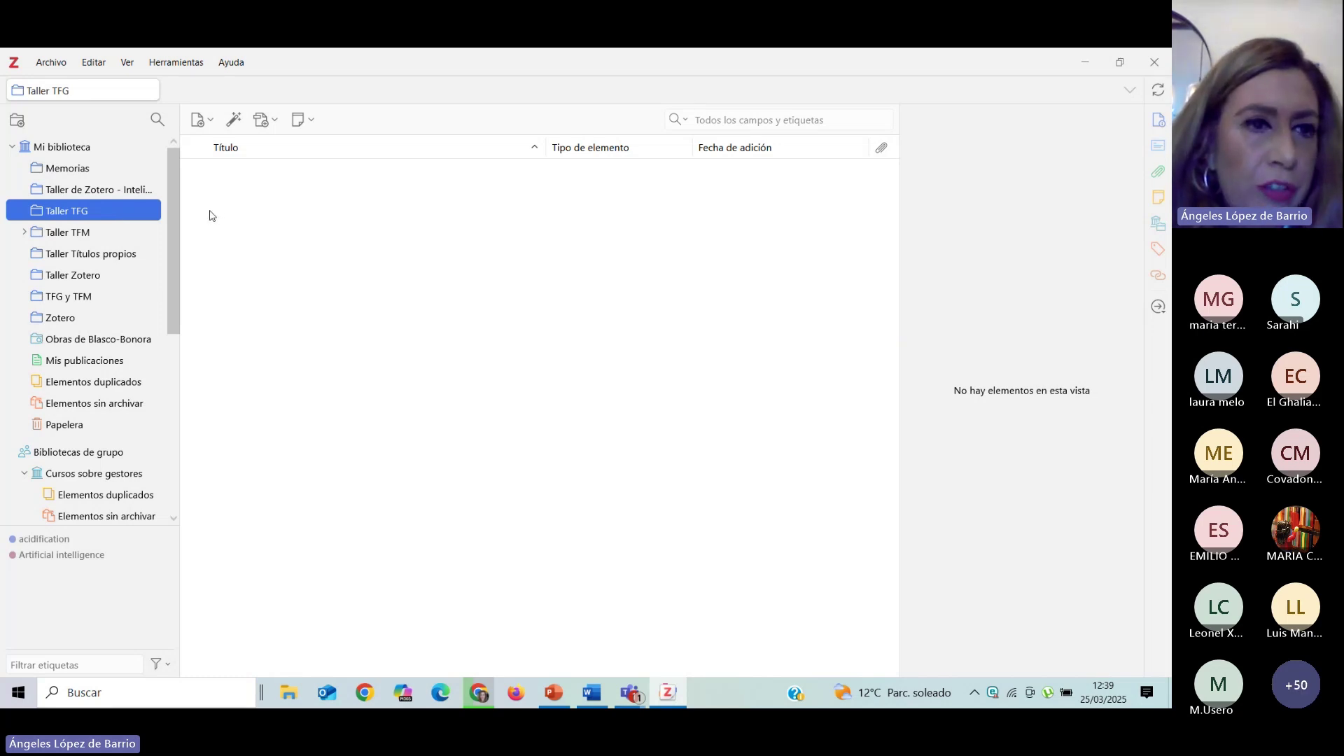
# Minimise Zotero and move in Chrome to the Cisne 'artificial intelligence AND education' results.
pyautogui.click(1084, 64)
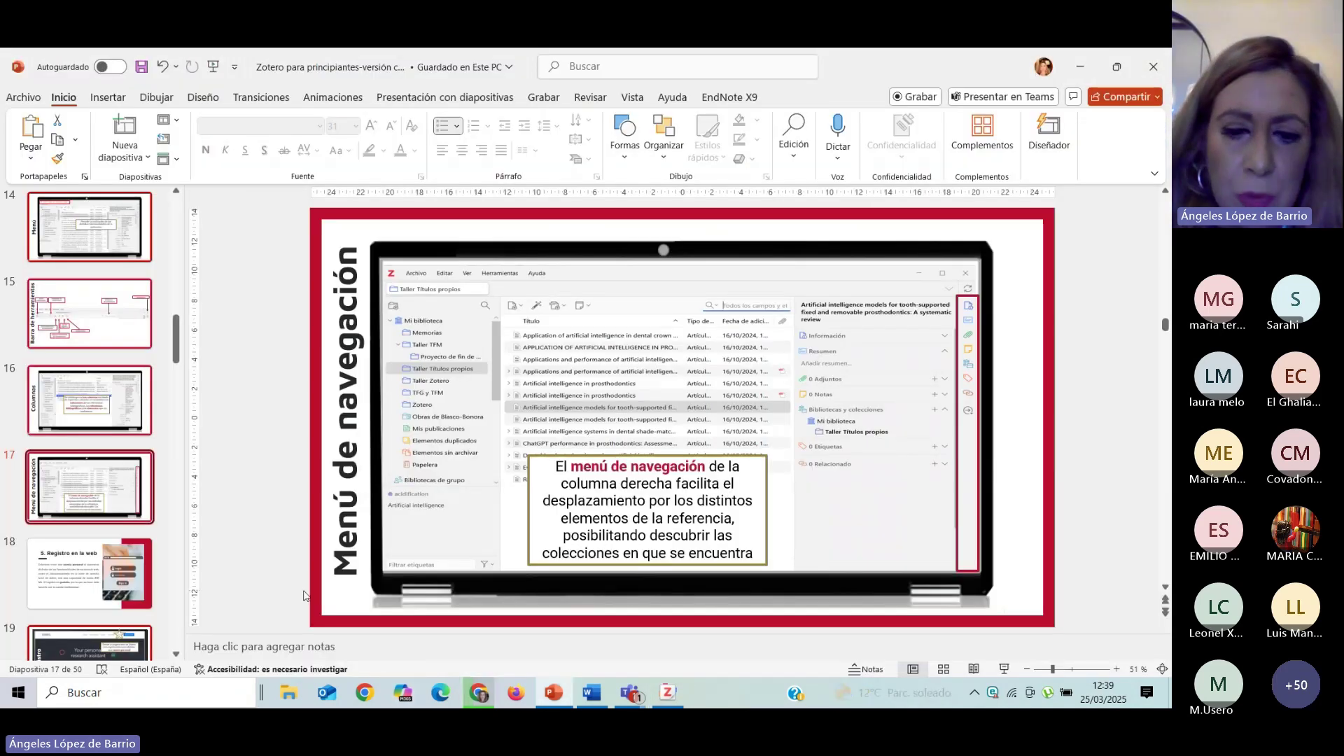
pyautogui.click(479, 693)
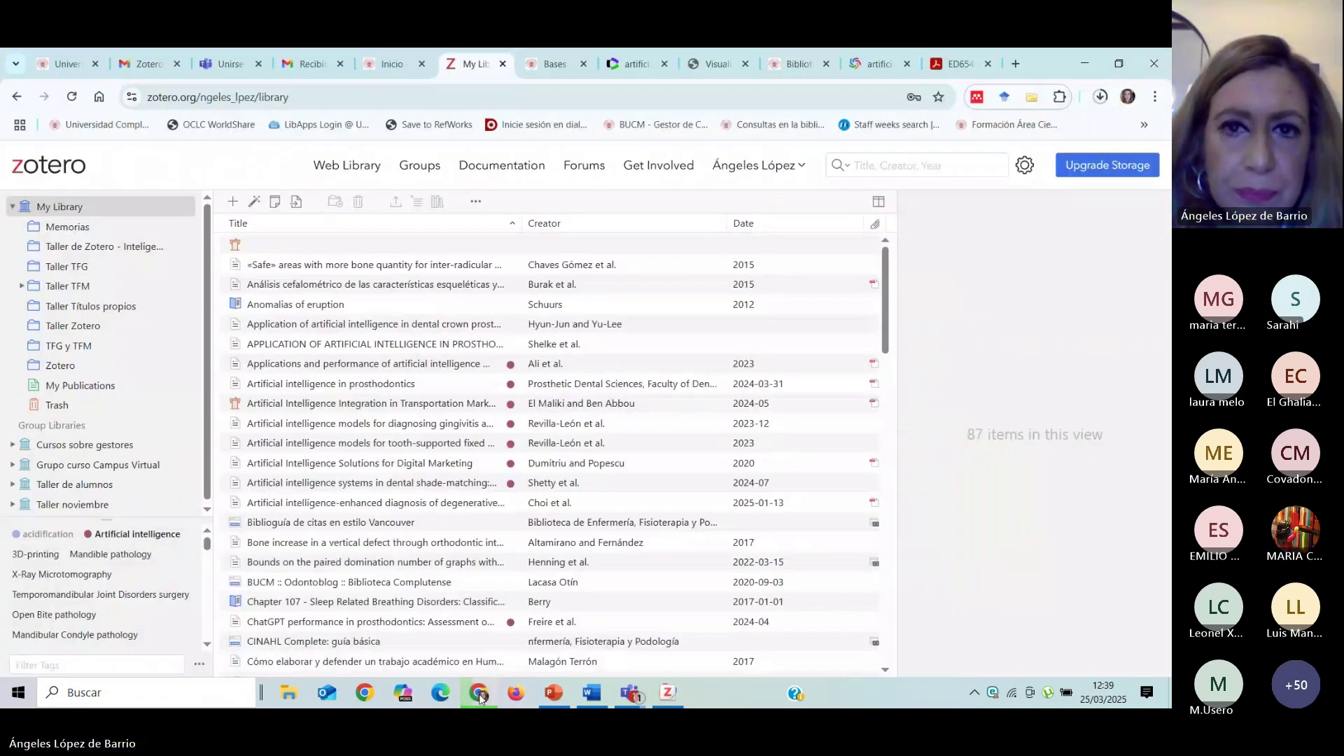
pyautogui.click(802, 70)
pyautogui.click(881, 64)
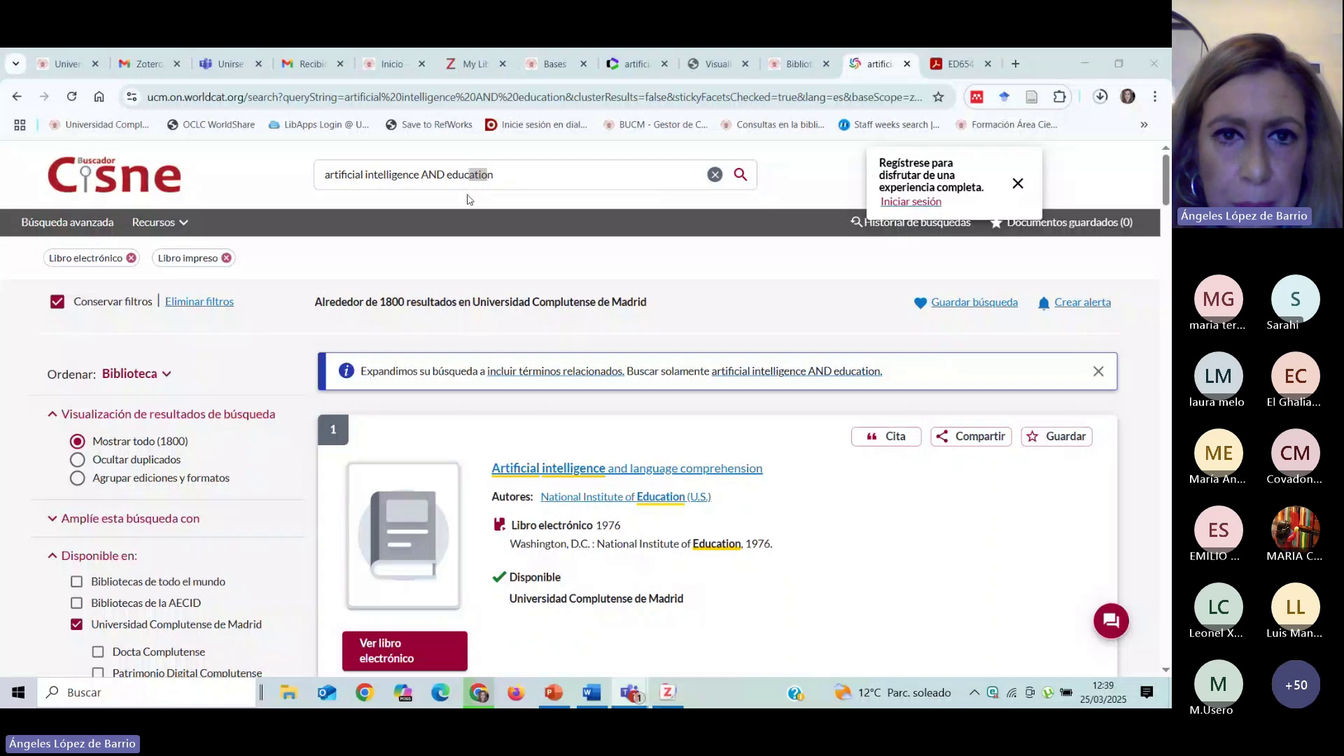
# Switch to the 190 Web of Science results, toggle the sound mute, and scroll the list.
pyautogui.click(623, 67)
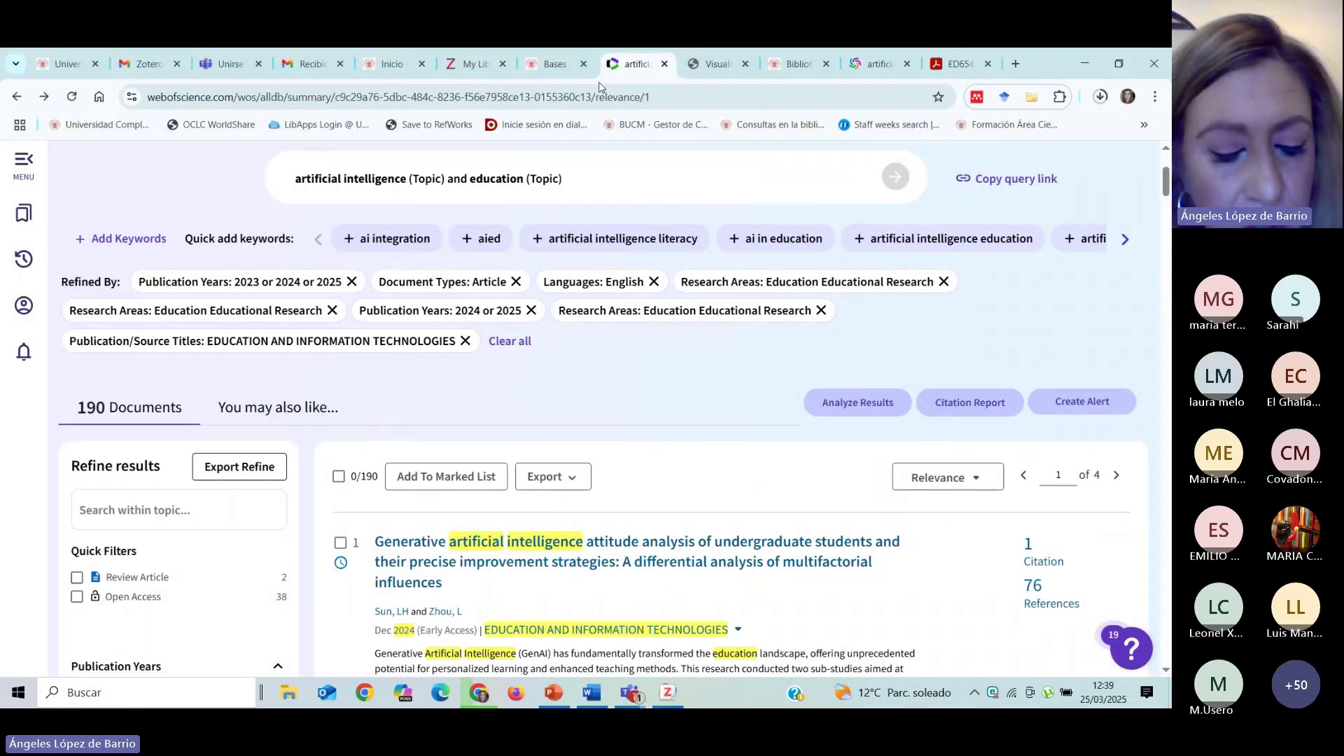
pyautogui.press('XF86AudioMute')
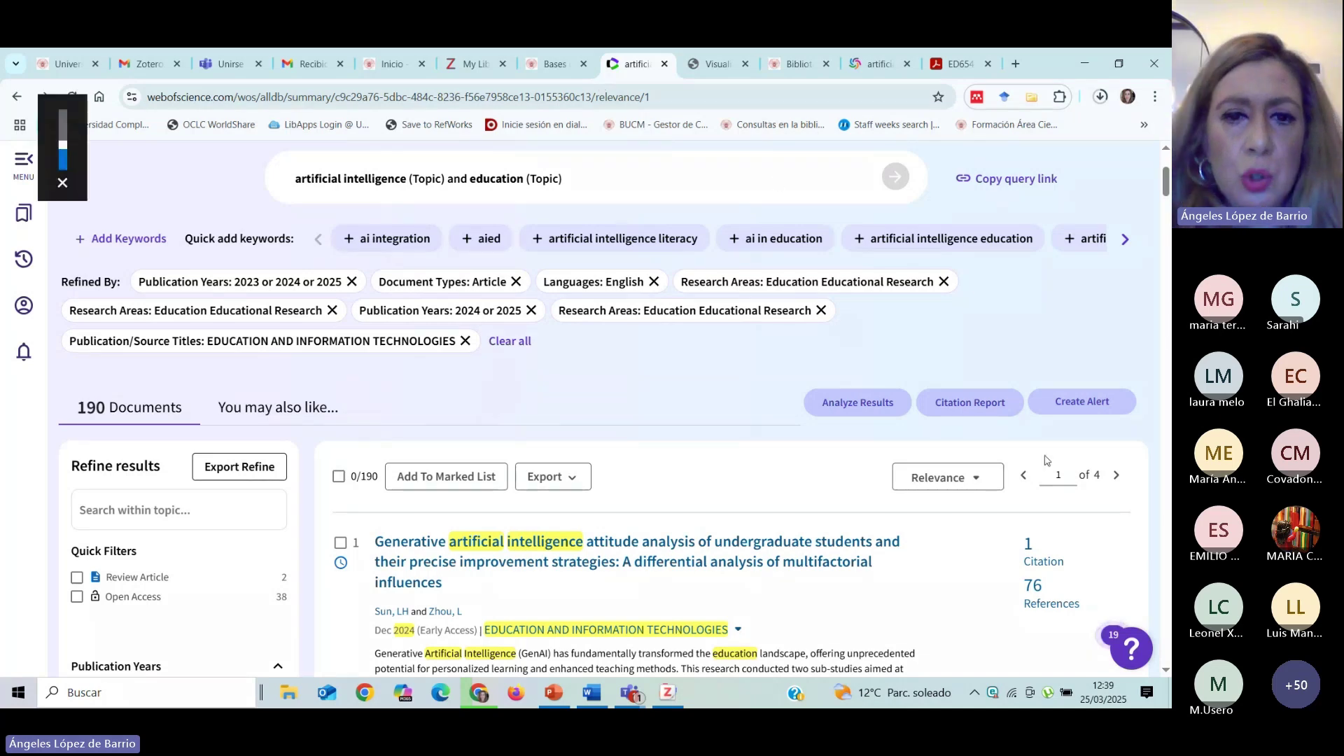
pyautogui.press('XF86AudioMute')
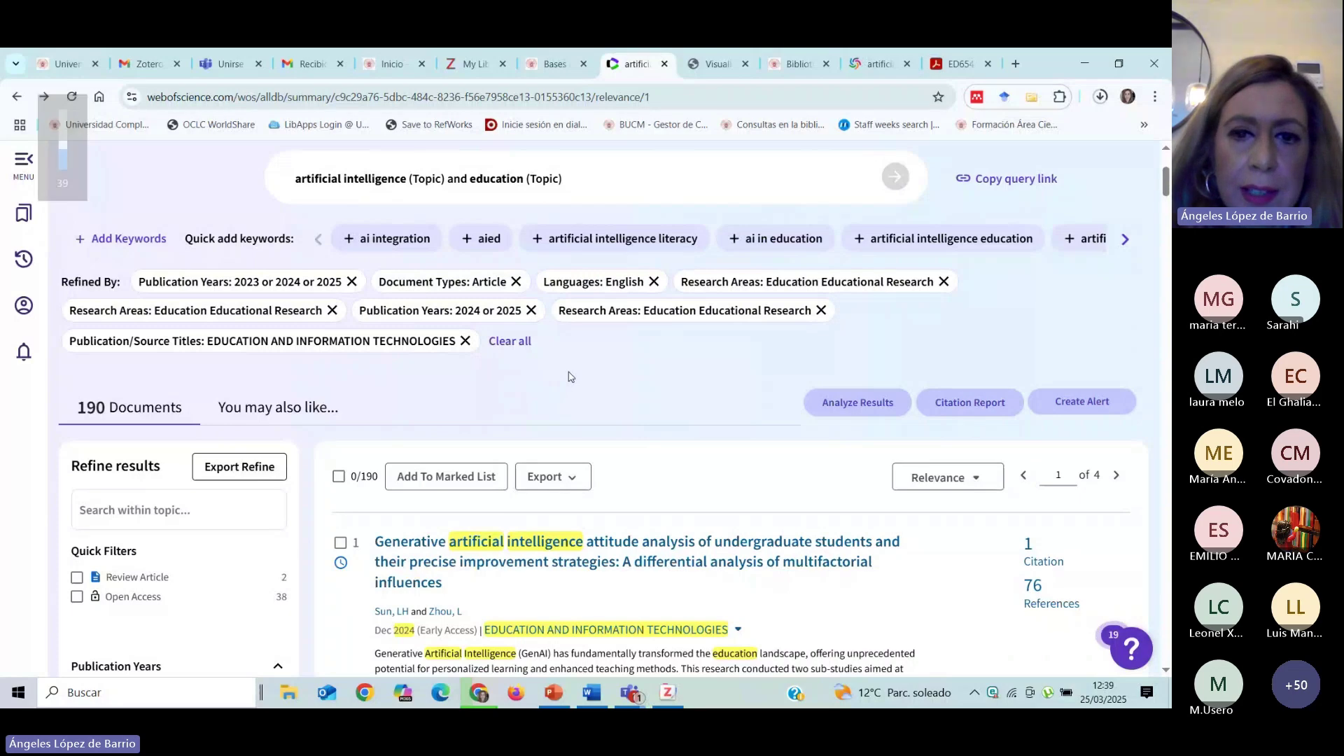
pyautogui.scroll(-1, 569, 377)
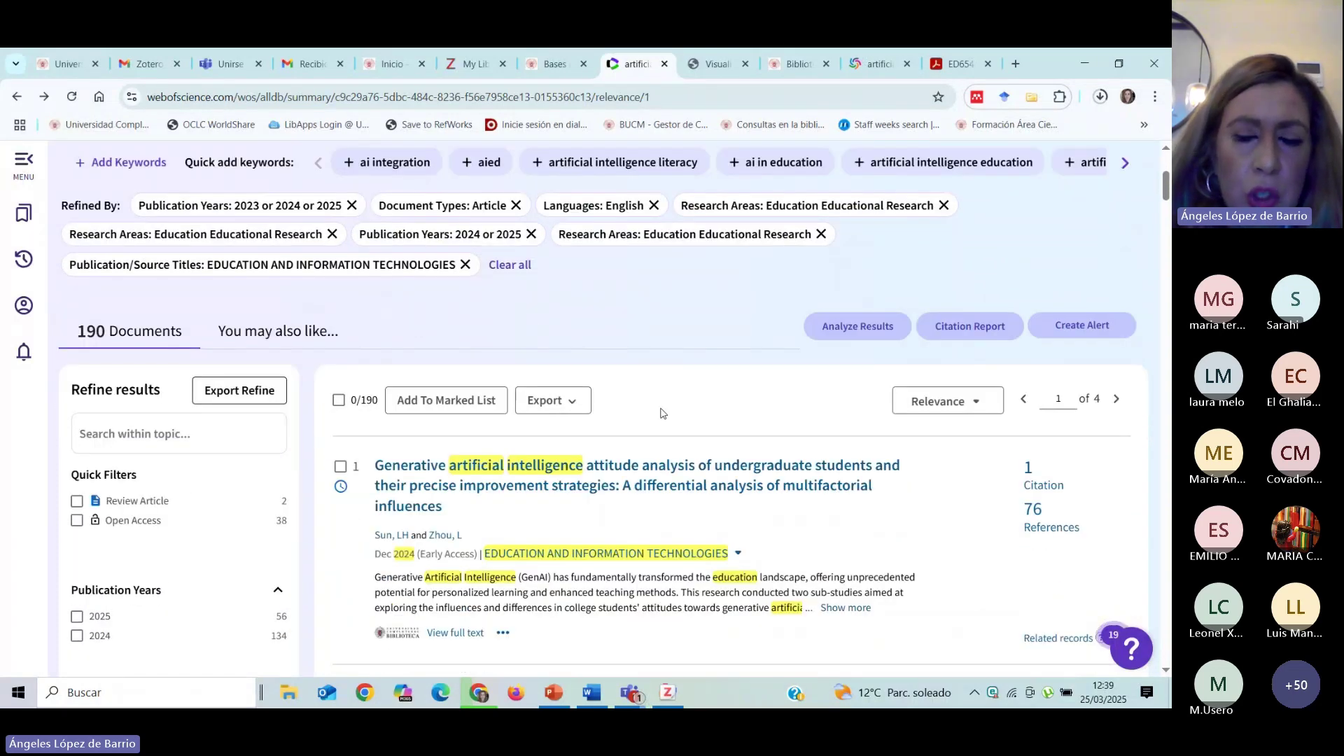
pyautogui.scroll(4, 581, 353)
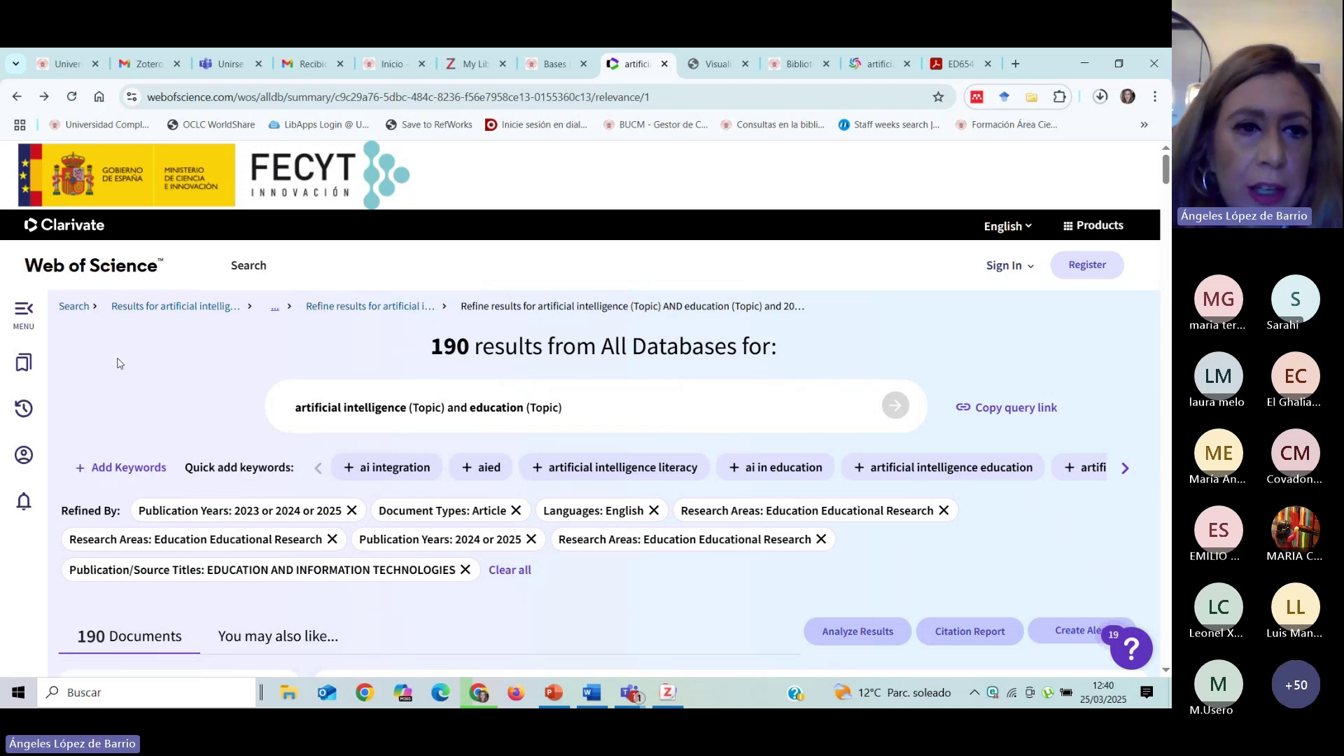
# Go from the Bases tab to the Biblioteca Complutense home page.
pyautogui.click(545, 65)
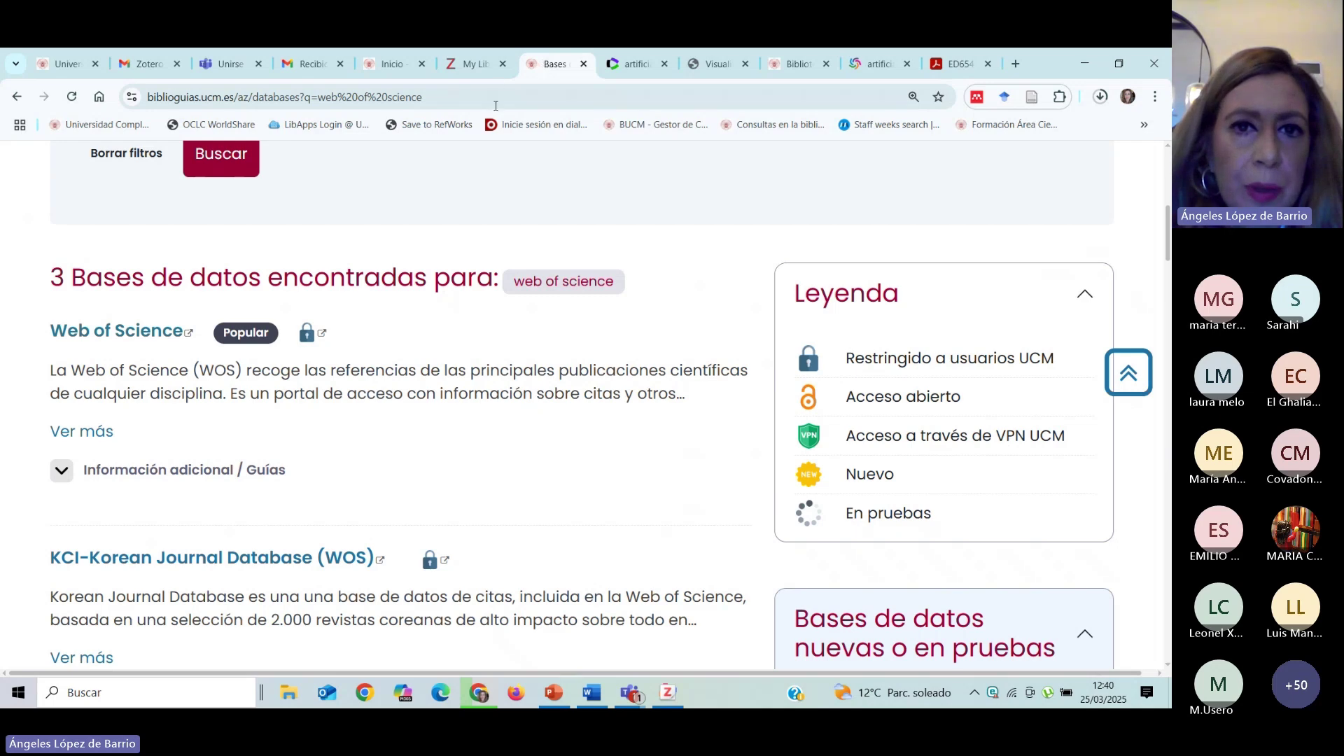
pyautogui.scroll(2, 174, 262)
pyautogui.scroll(2, 174, 262)
pyautogui.click(135, 170)
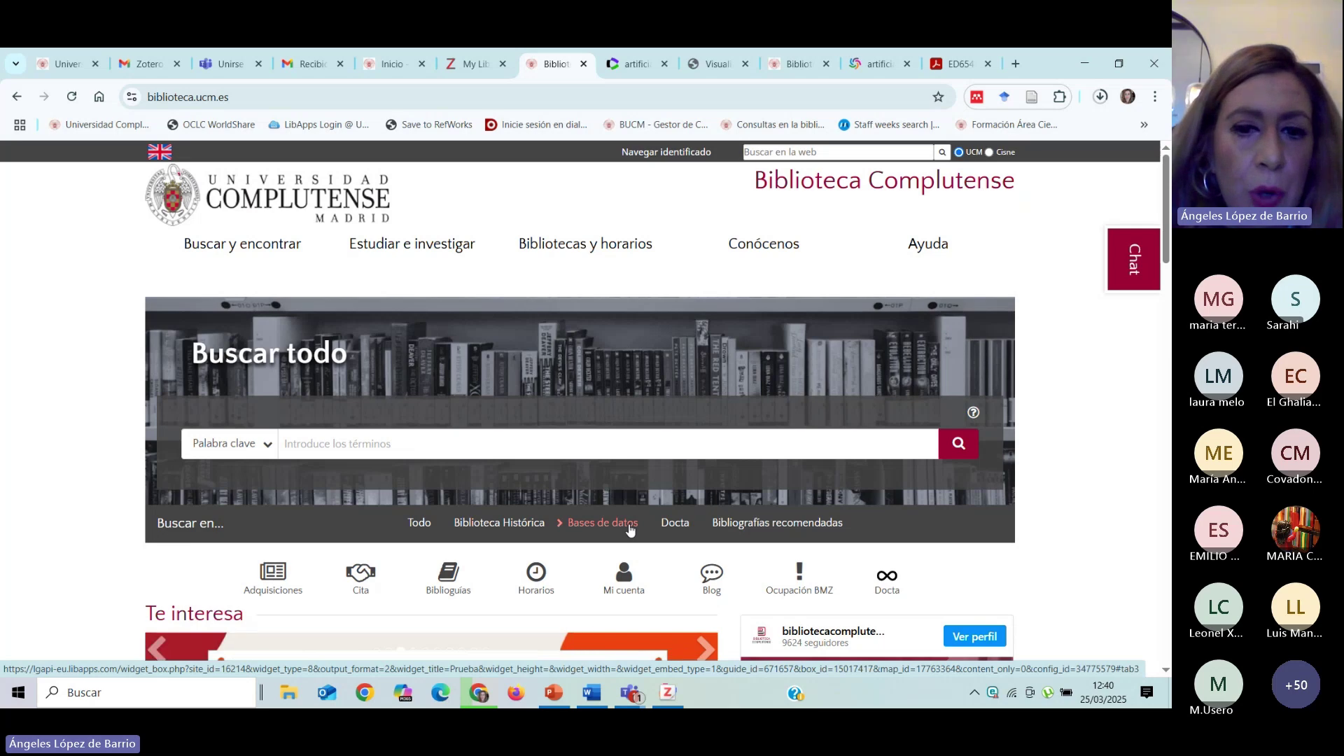
# Browse the 437-database A-Z list, filter to W, then go back to the home page.
pyautogui.moveTo(219, 252)
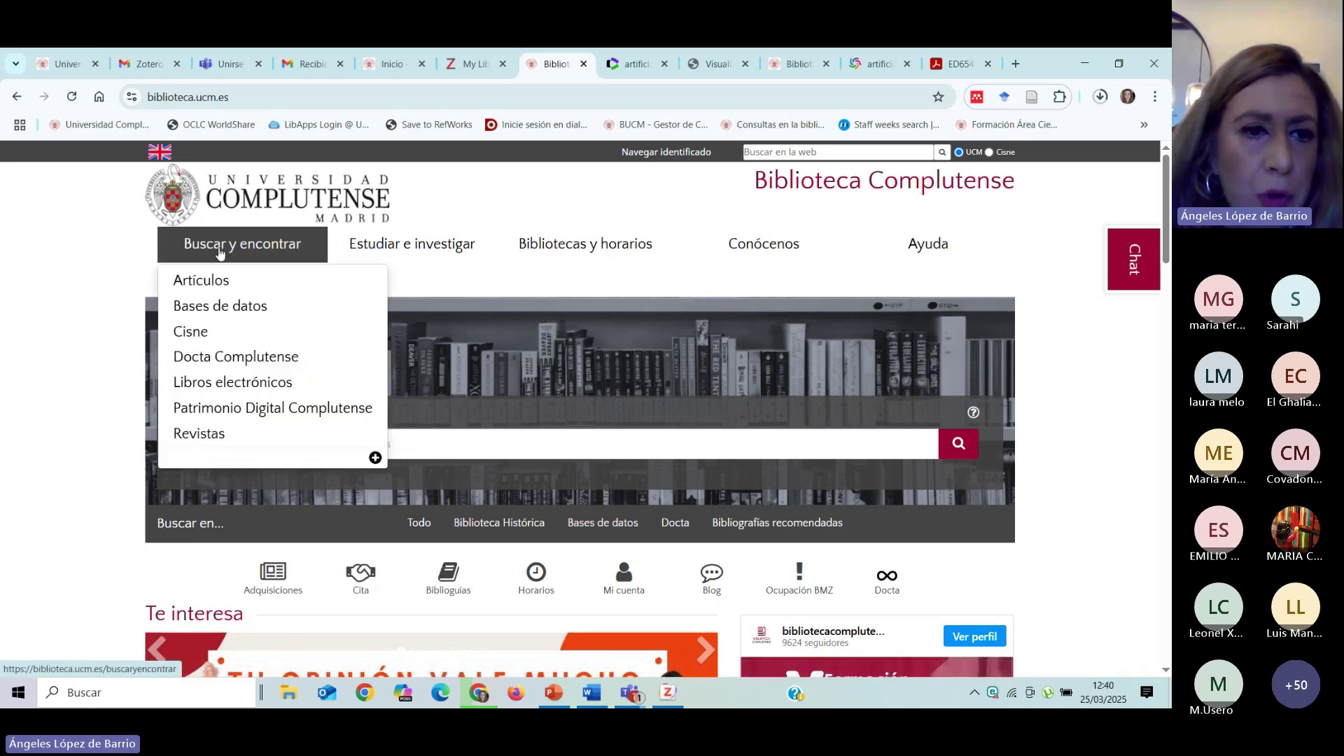
pyautogui.click(231, 306)
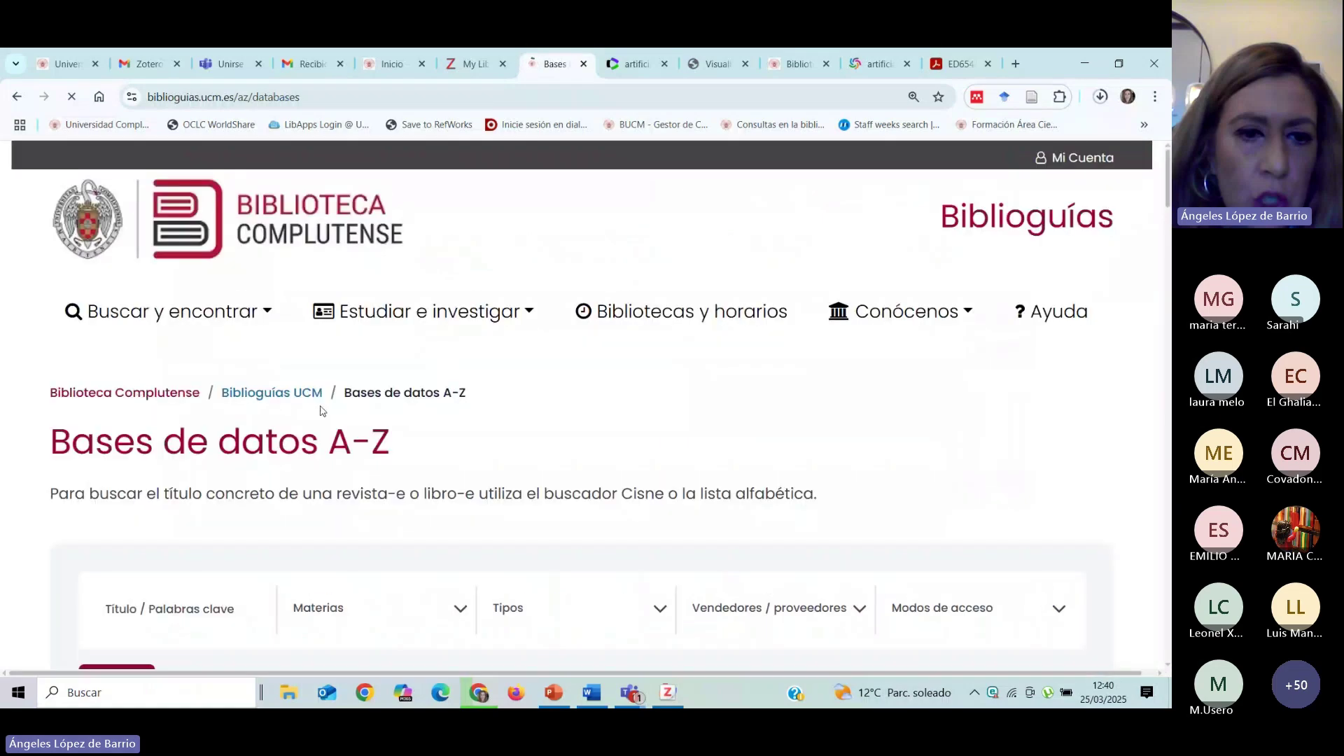
pyautogui.scroll(-4, 386, 420)
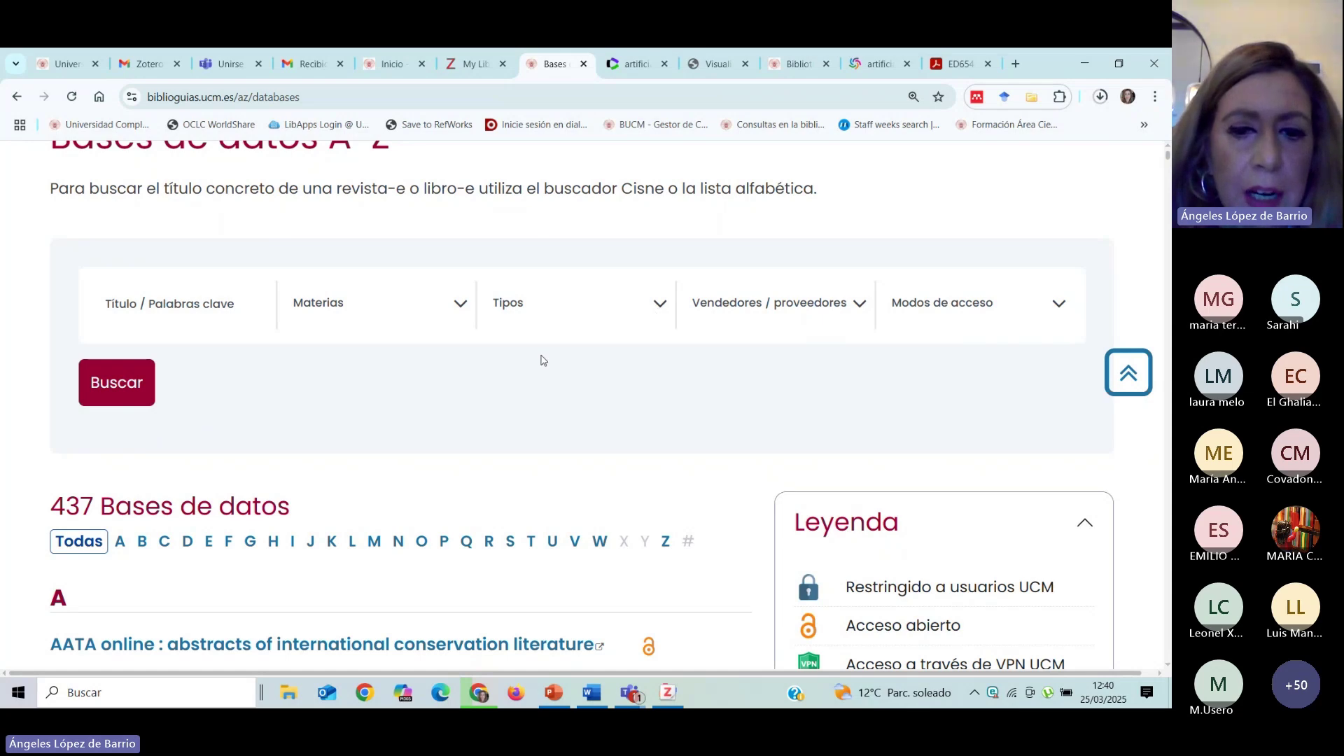
pyautogui.click(599, 544)
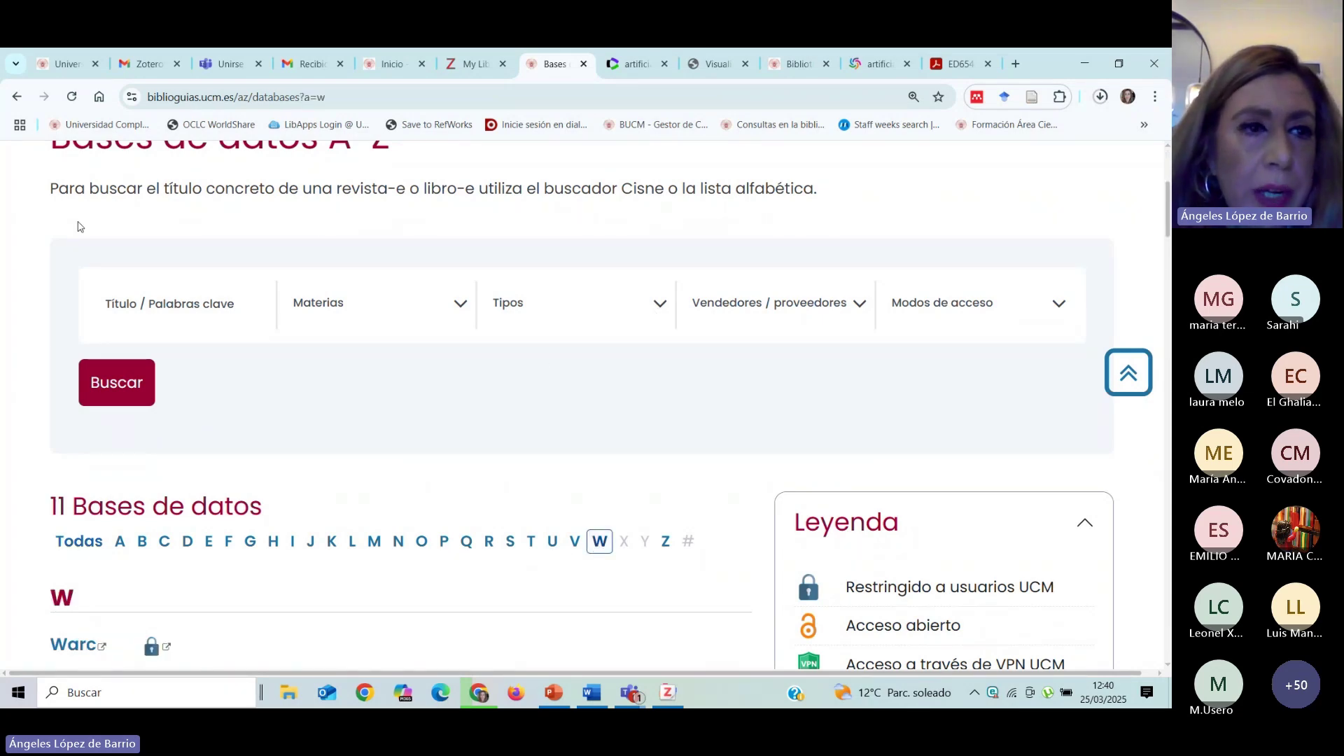
pyautogui.click(11, 102)
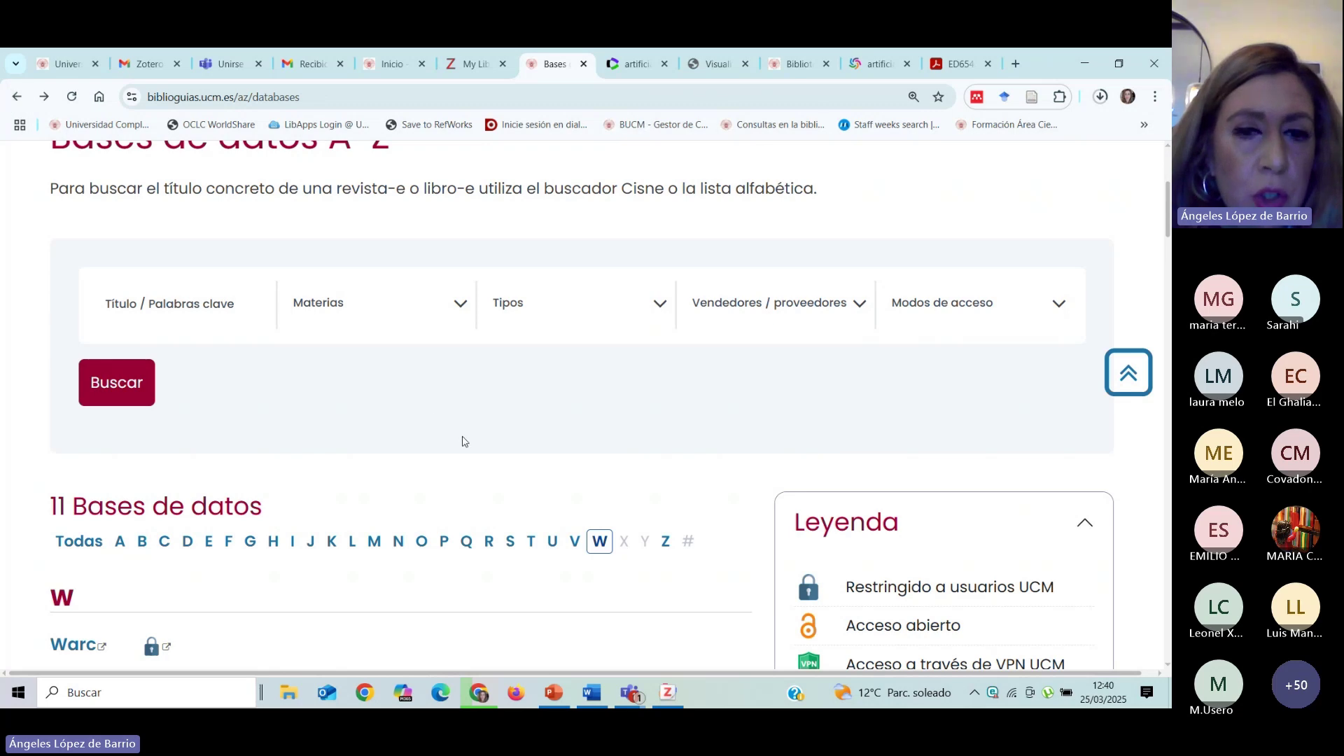
pyautogui.click(18, 100)
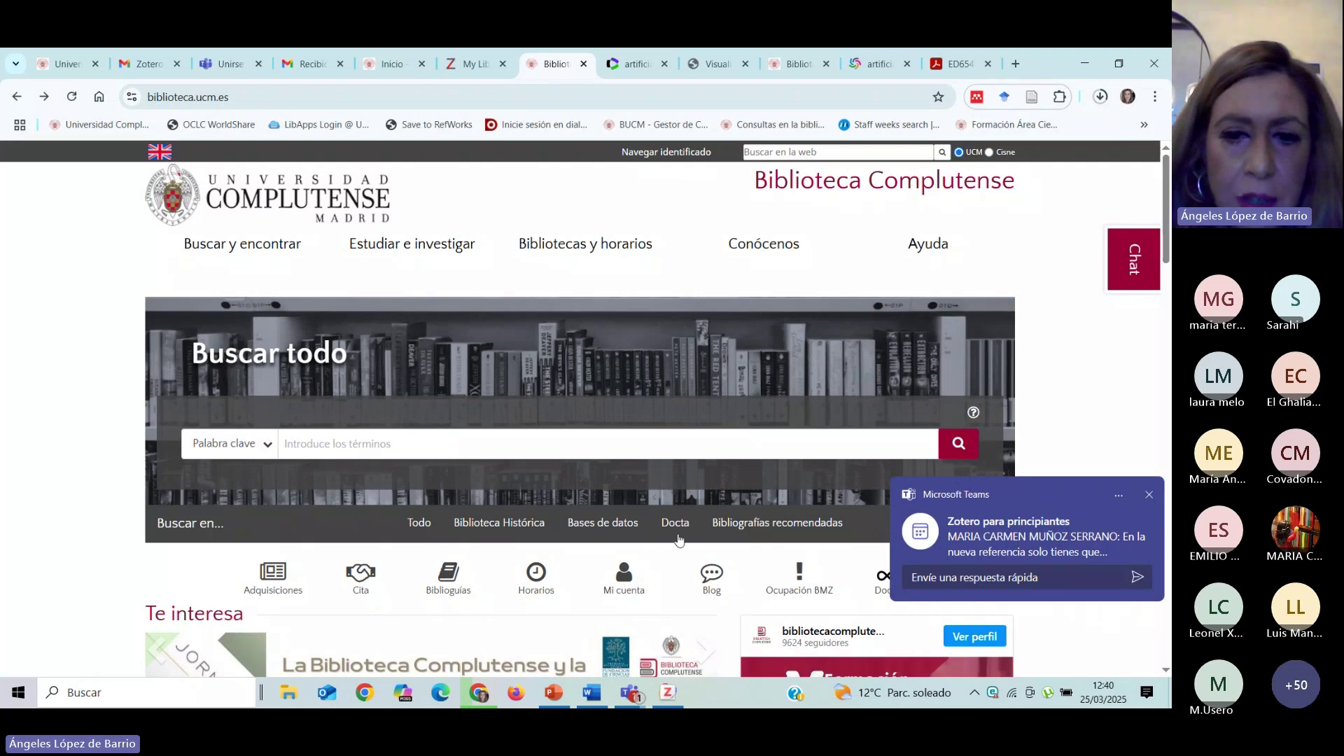
# Search Bases de datos A-Z for 'Web of Science' and open the Web of Science result.
pyautogui.click(216, 242)
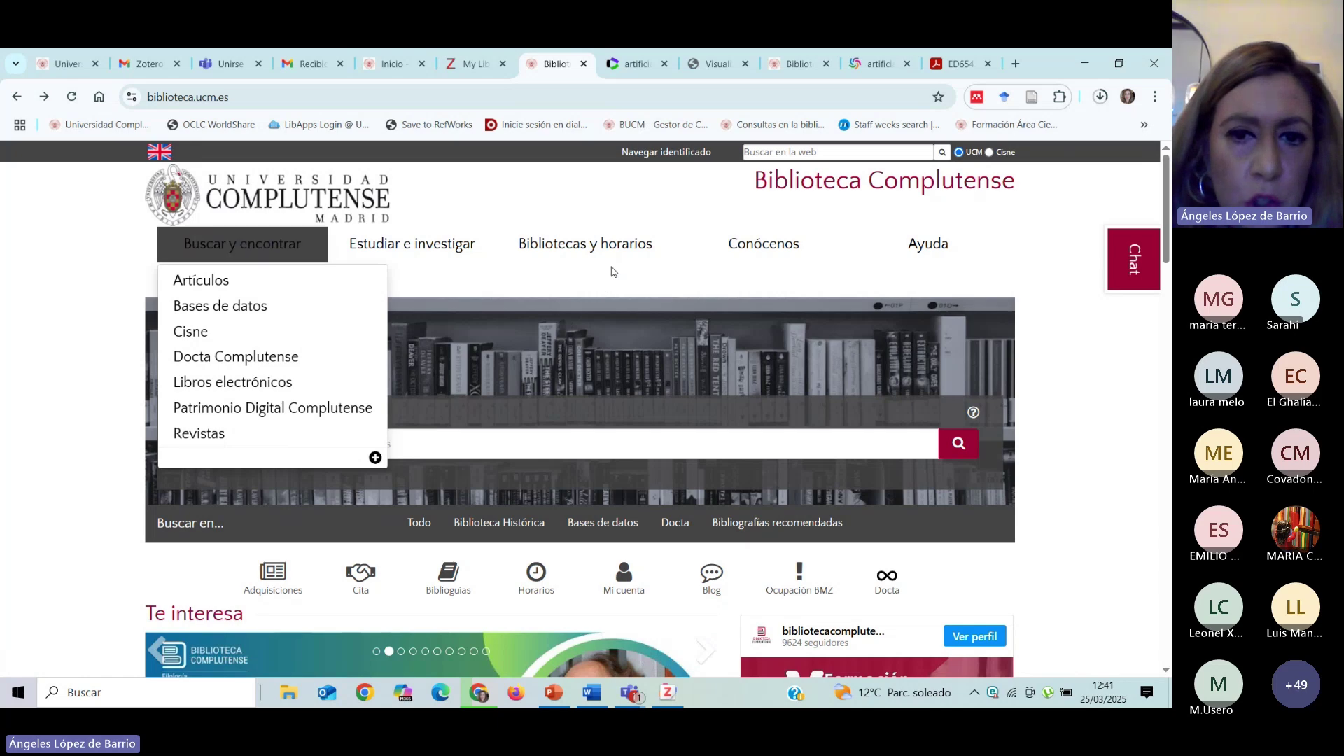
pyautogui.click(616, 521)
pyautogui.write('Web of Scienc')
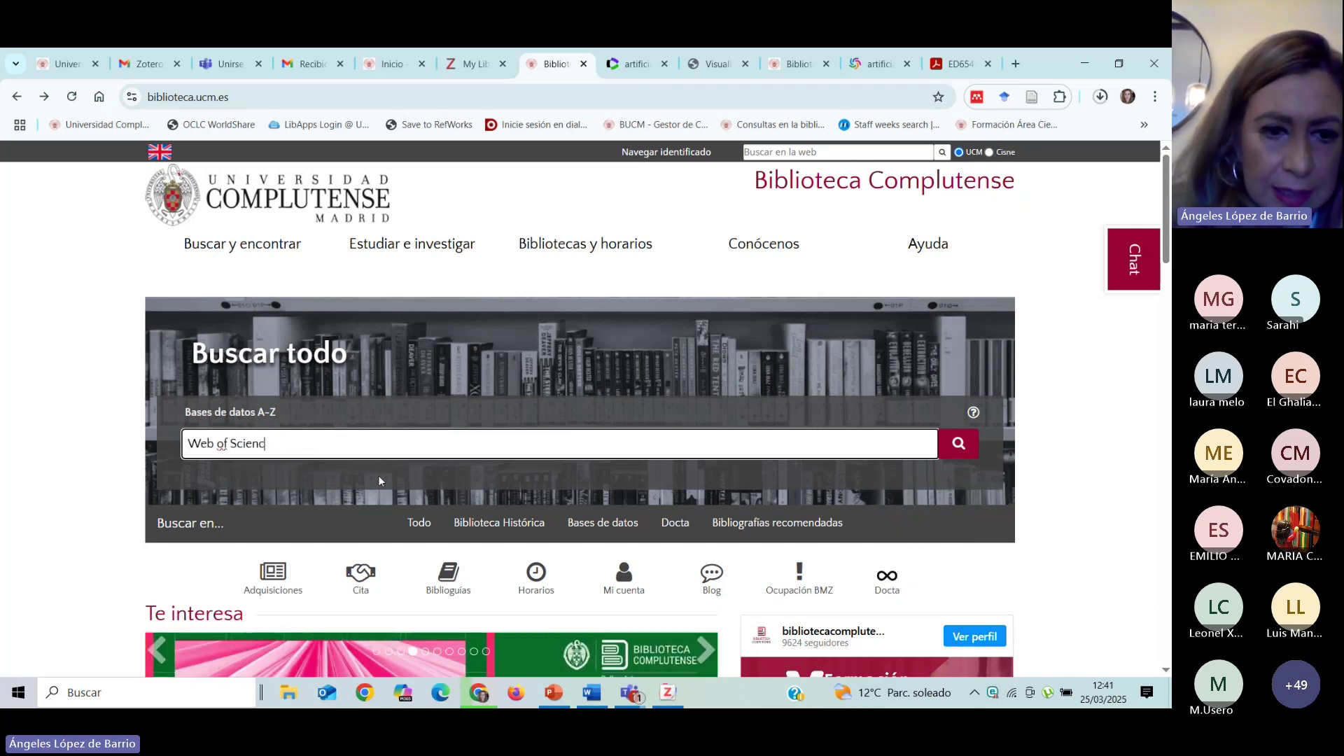
pyautogui.write('e')
pyautogui.press('Return')
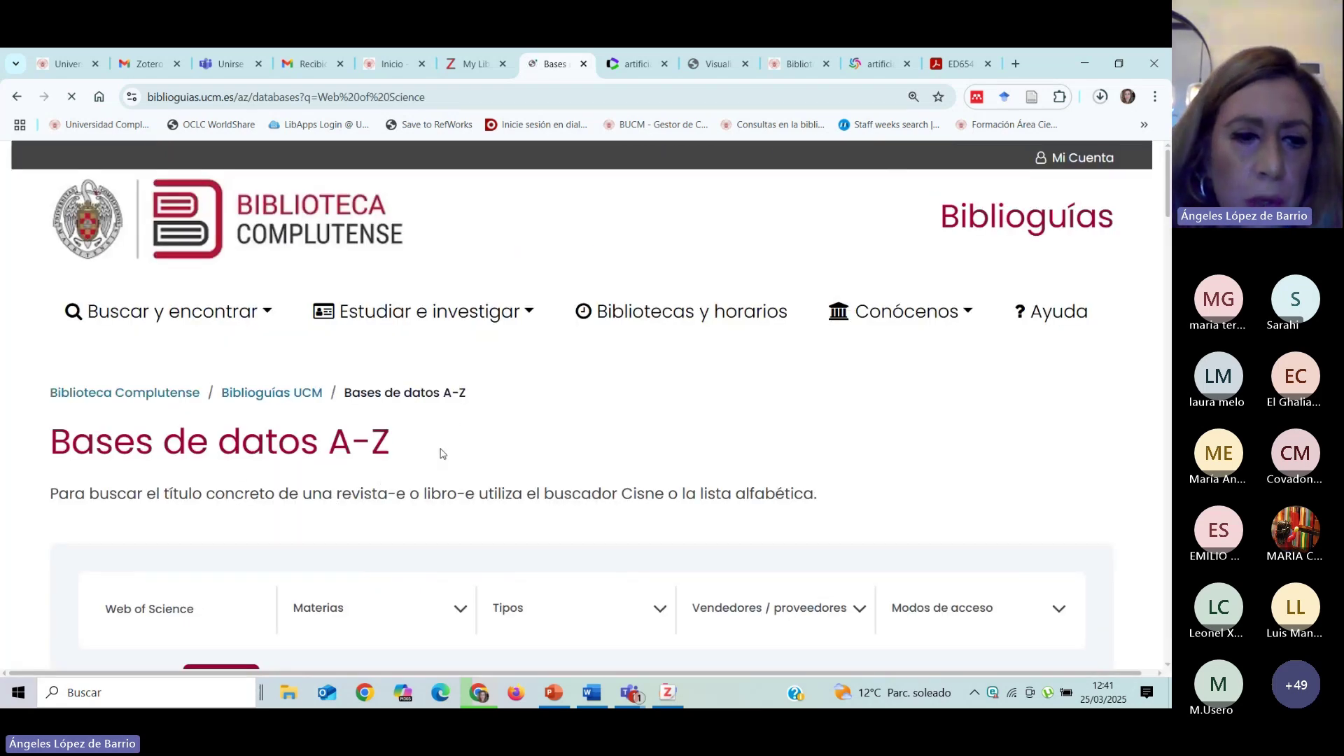
pyautogui.scroll(-4, 442, 454)
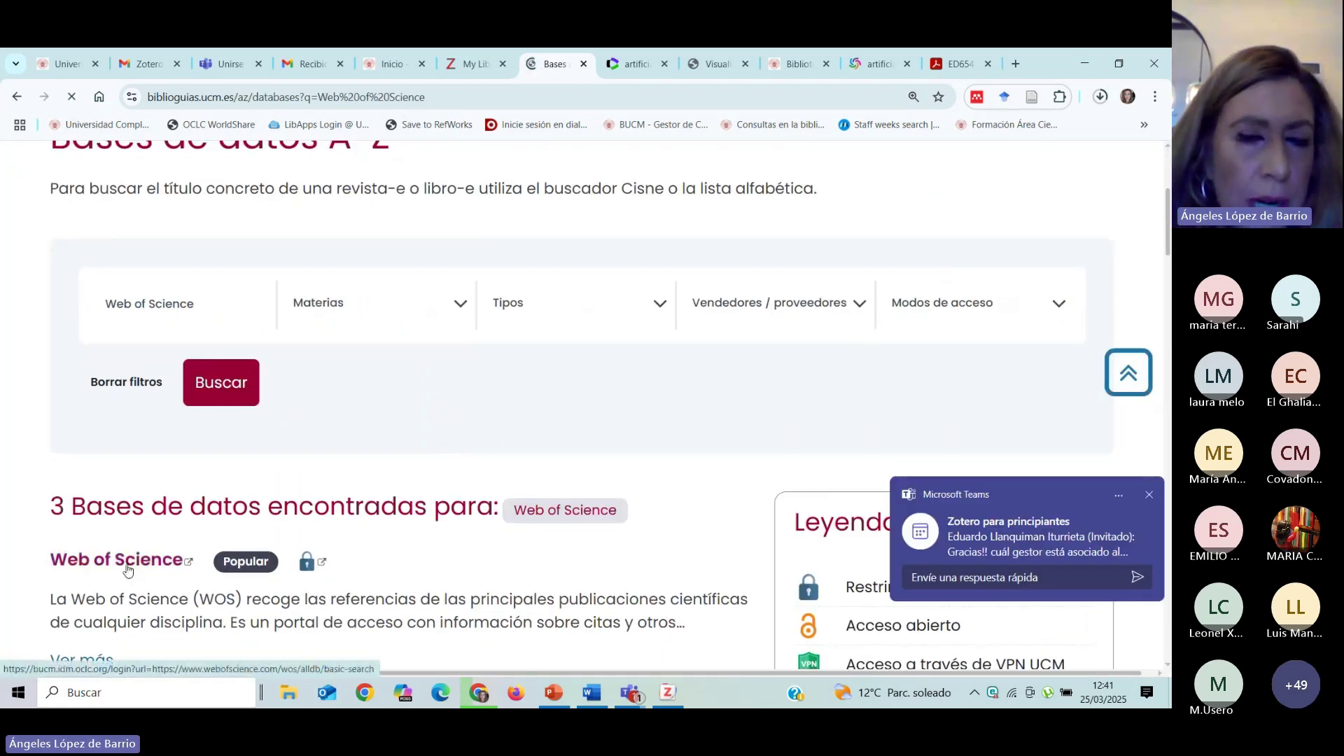
pyautogui.click(126, 570)
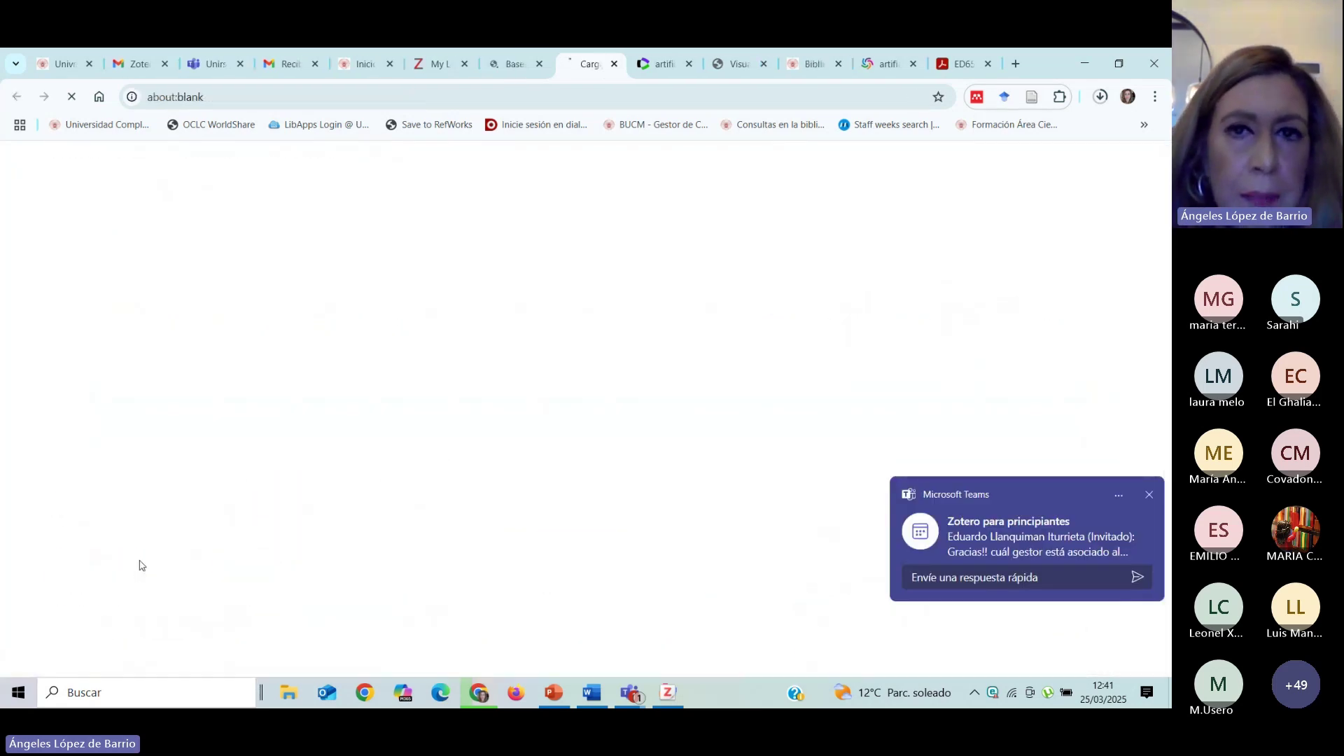
# Return to the Web of Science results and open the first result's full record.
pyautogui.click(657, 66)
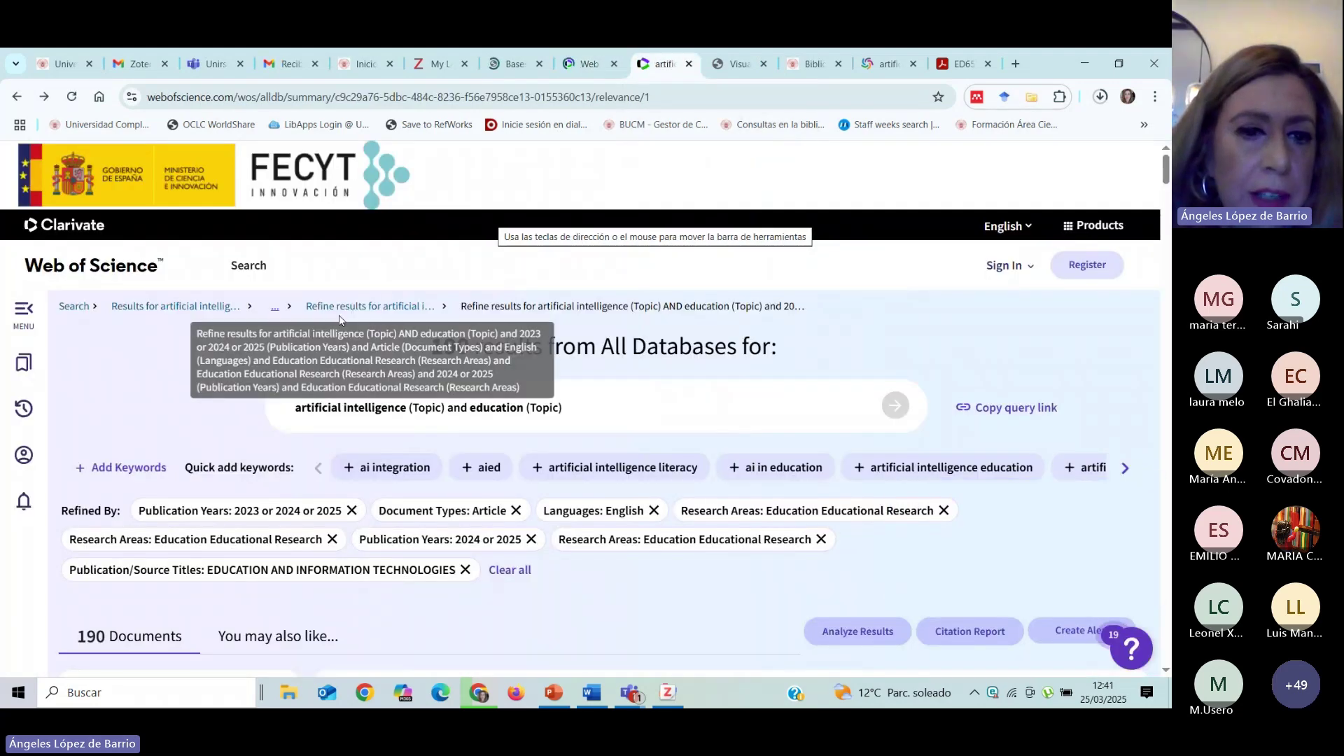
pyautogui.scroll(-2, 560, 583)
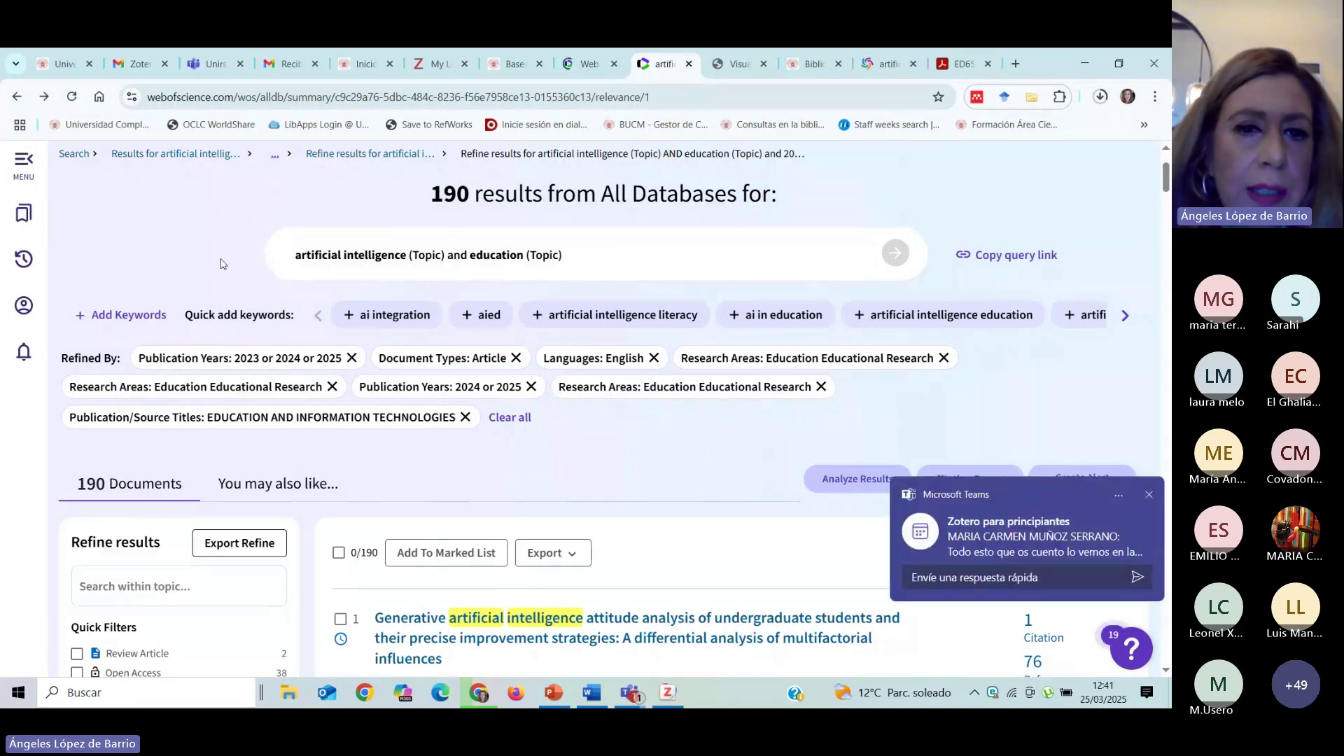
pyautogui.scroll(-1, 218, 266)
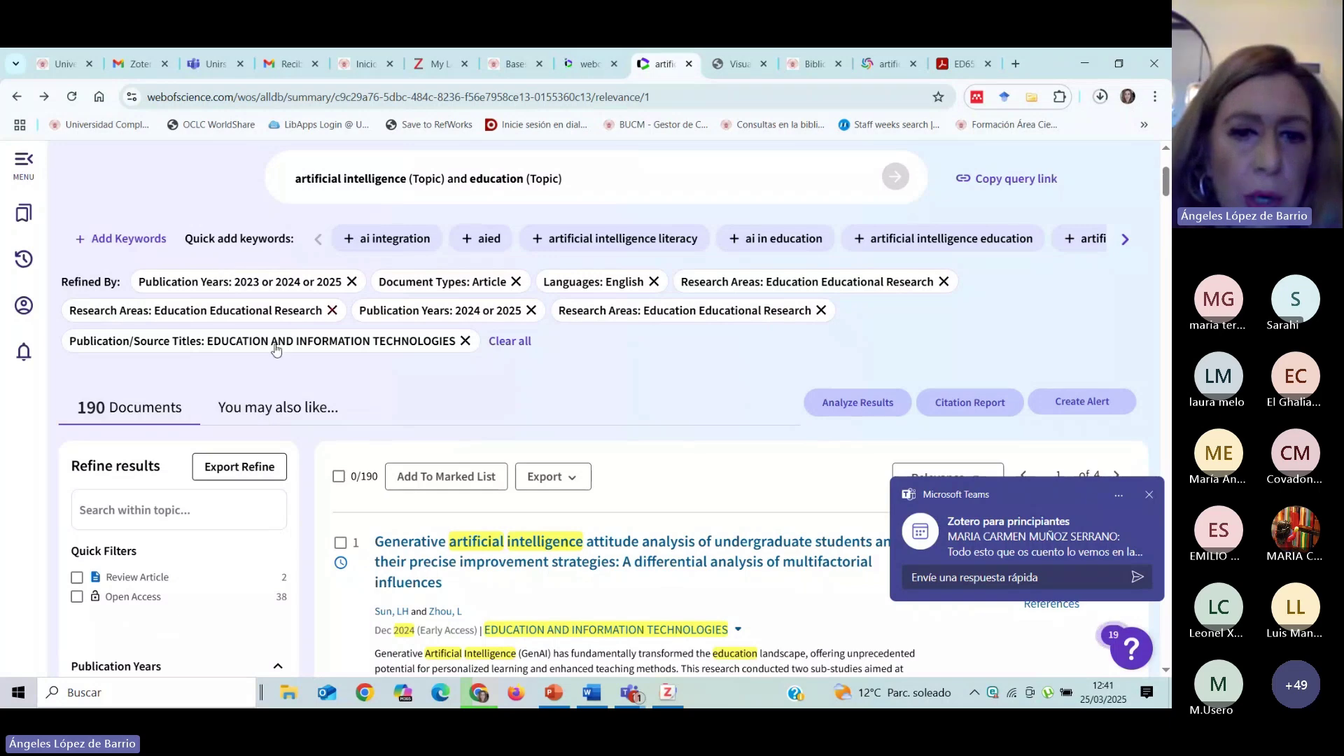
pyautogui.scroll(3, 440, 381)
pyautogui.scroll(-6, 439, 380)
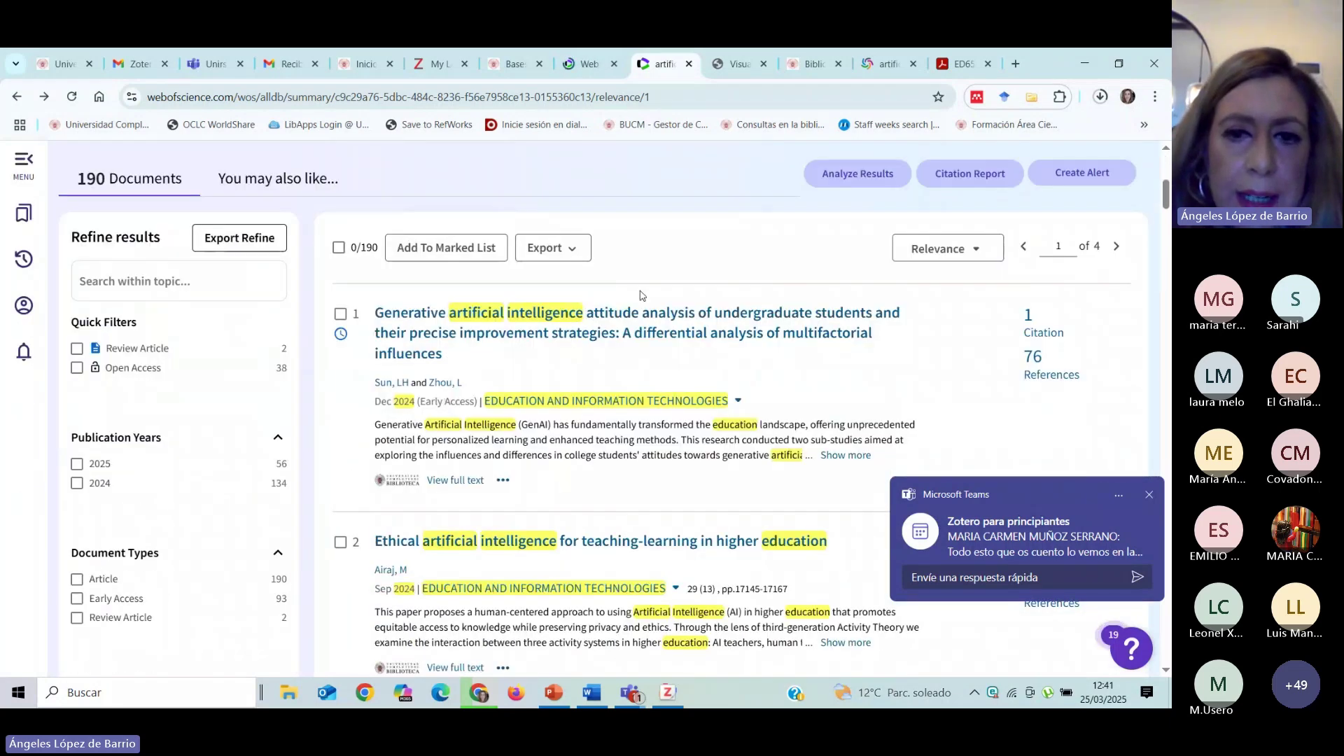
pyautogui.click(637, 321)
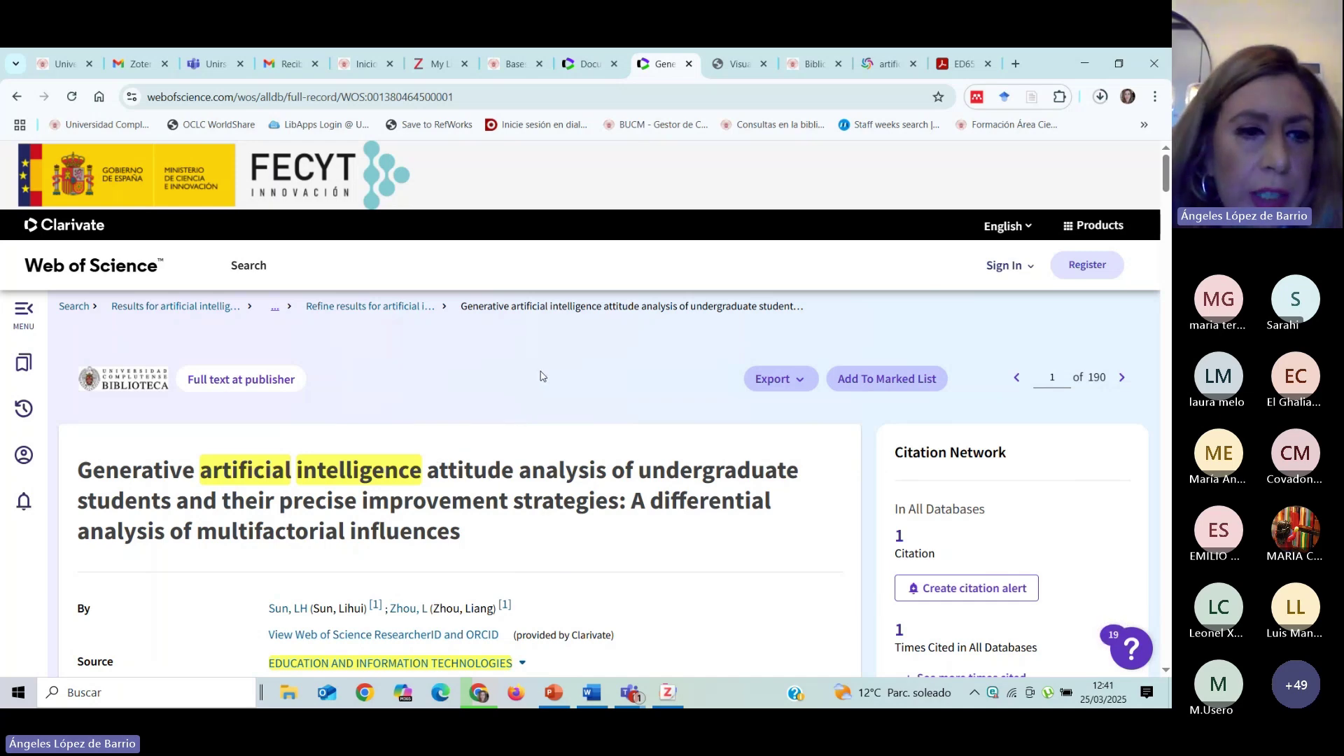
pyautogui.scroll(-1, 539, 376)
# Go back to the list and reopen the generative AI attitudes article, reviewing Source, DOI and Abstract.
pyautogui.click(19, 99)
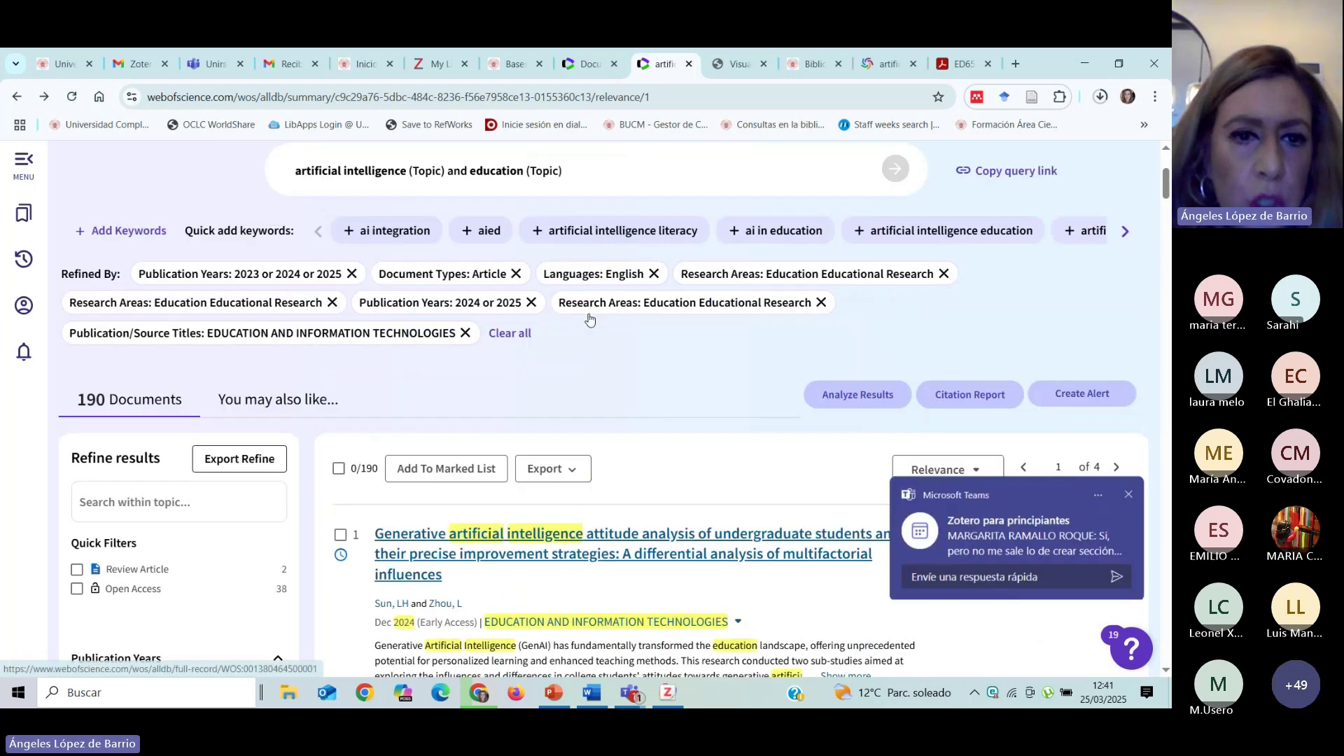
pyautogui.scroll(-2, 186, 519)
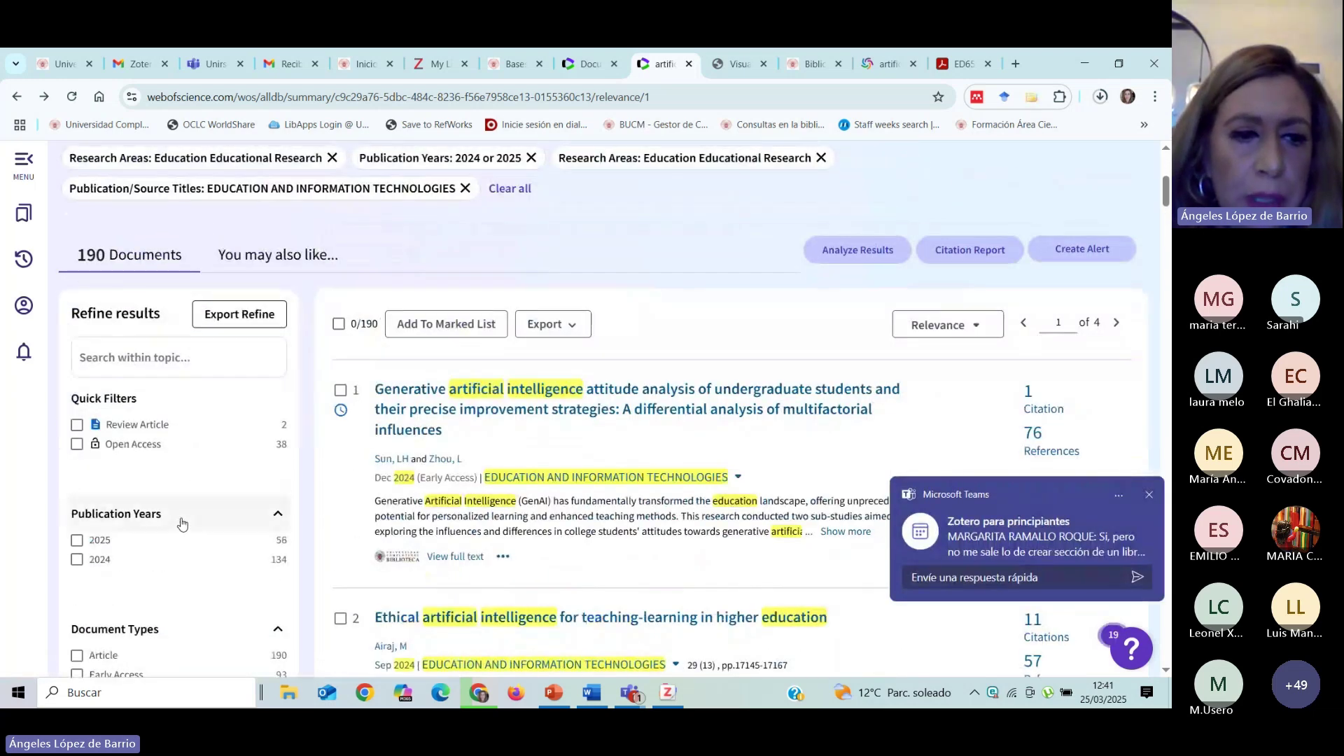
pyautogui.scroll(-2, 183, 524)
pyautogui.scroll(3, 192, 531)
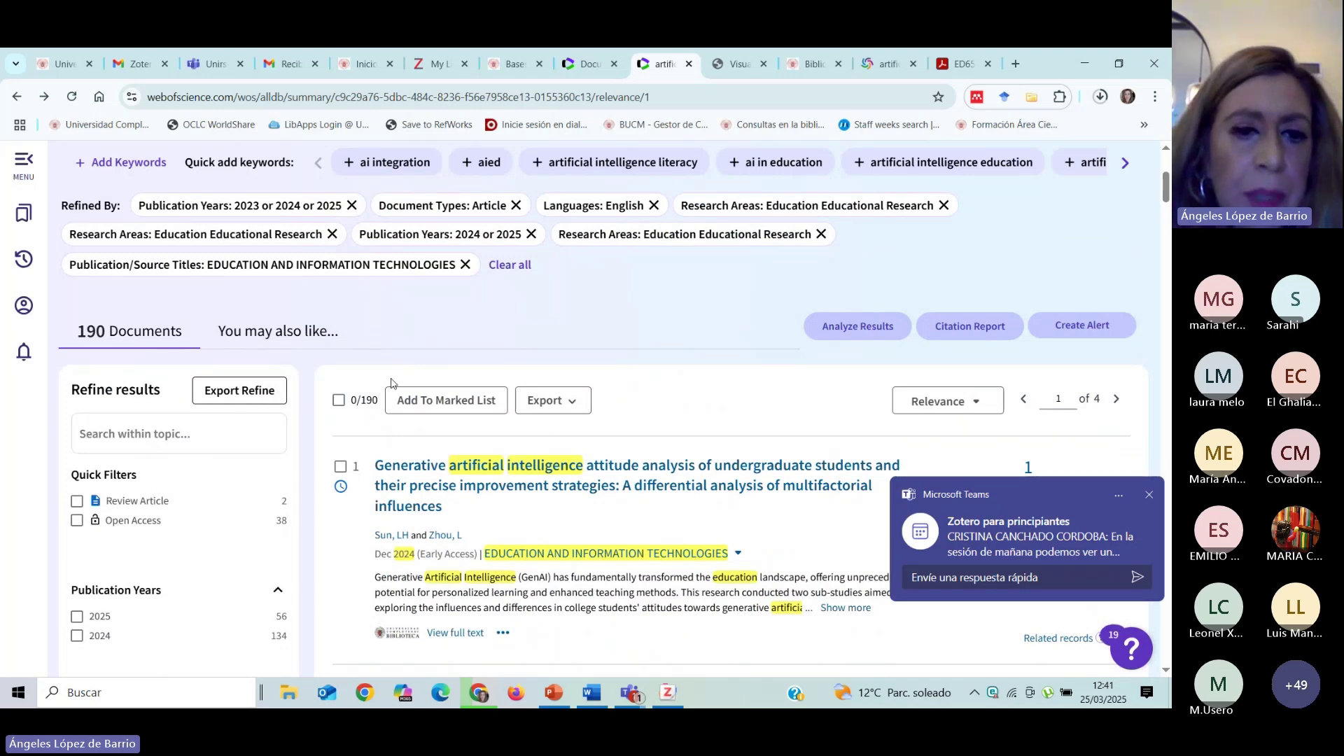
pyautogui.scroll(-1, 587, 336)
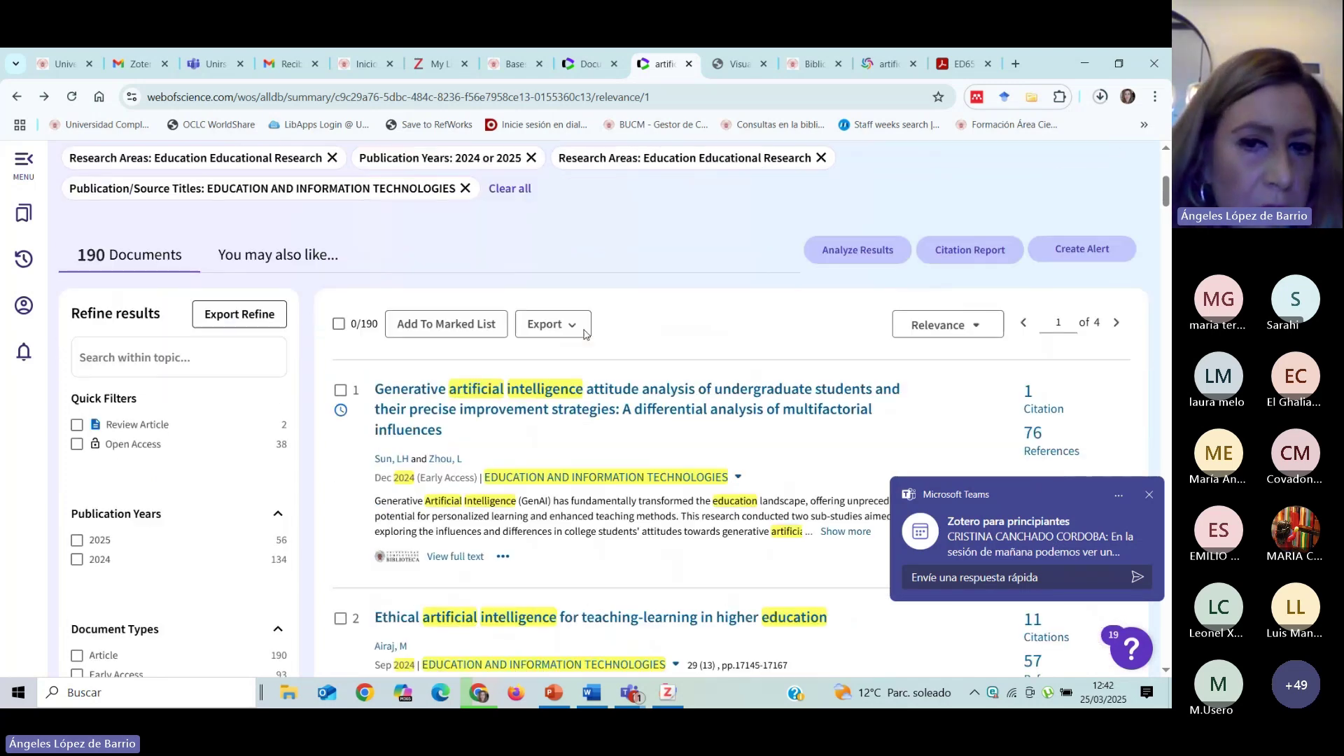
pyautogui.click(619, 393)
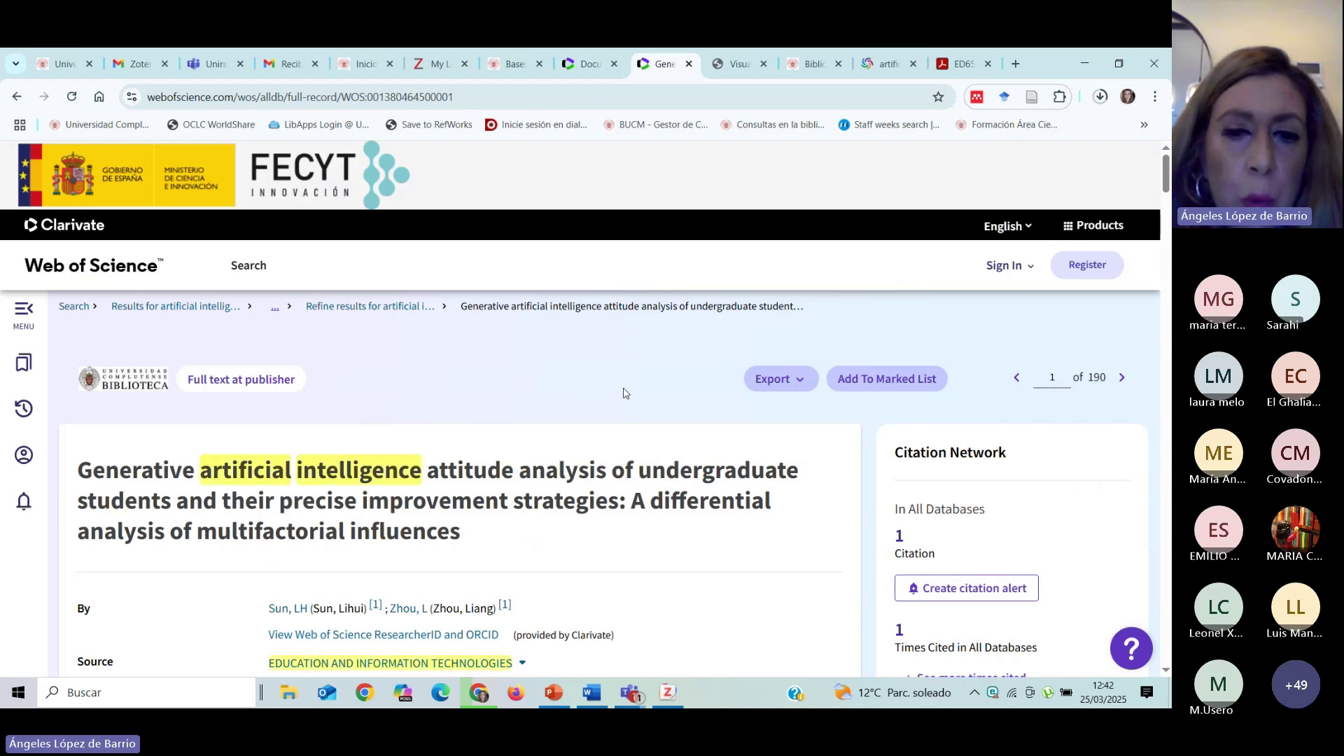
pyautogui.scroll(-2, 479, 382)
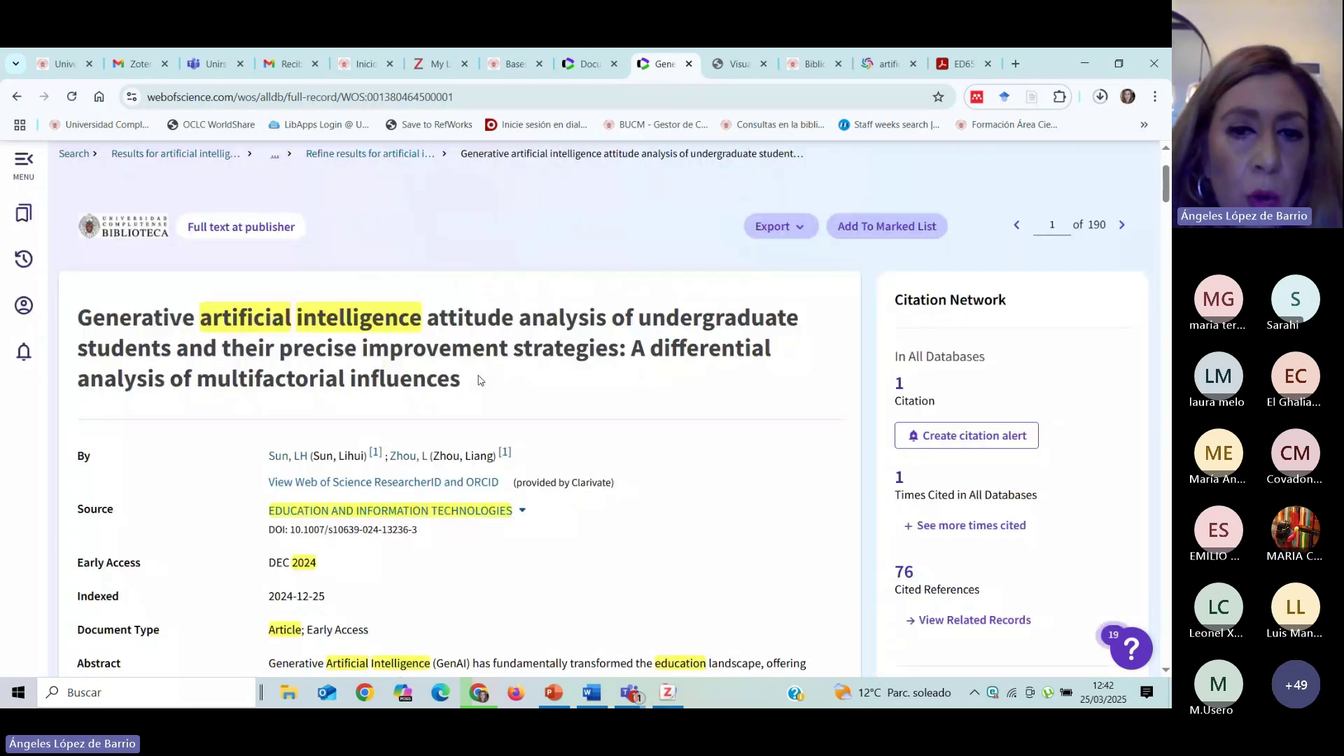
pyautogui.scroll(2, 479, 380)
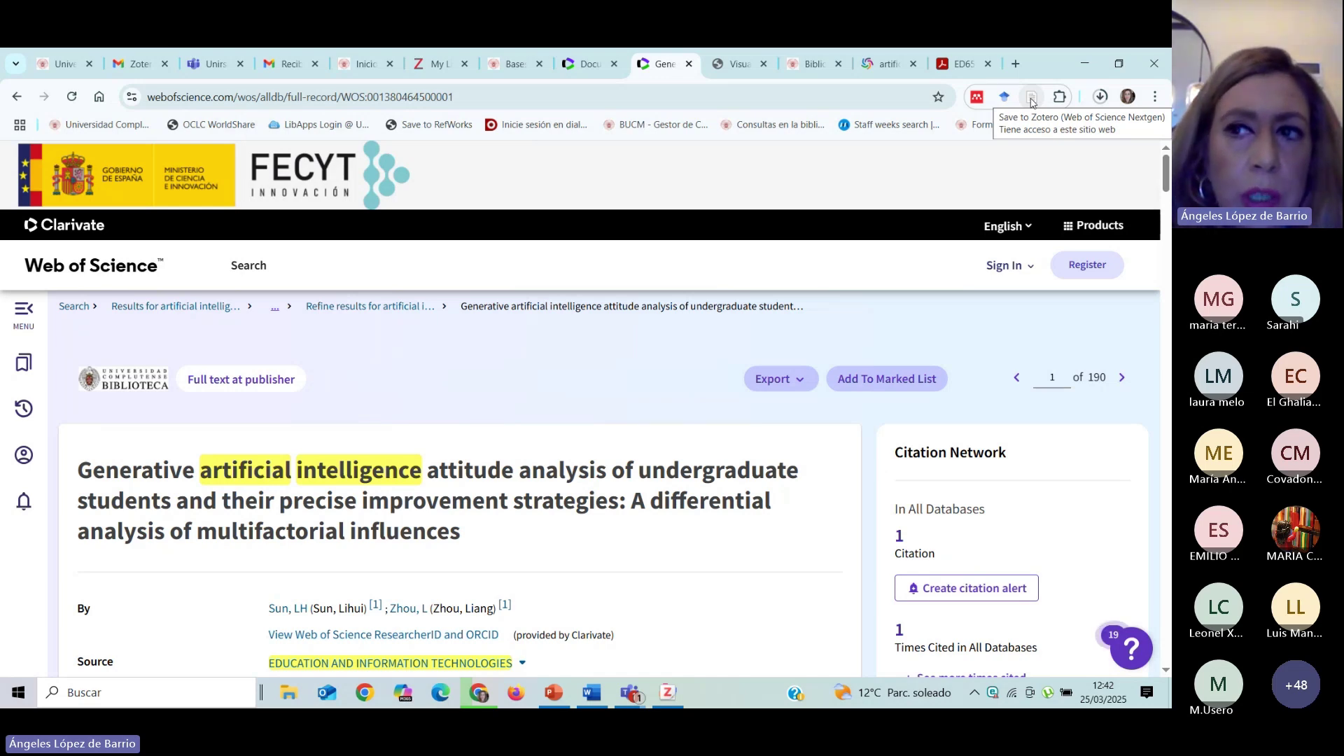
# Save the 'Generative artificial intelligence attitude analysis…' record to Taller TFG via Zotero Connector.
pyautogui.click(1031, 98)
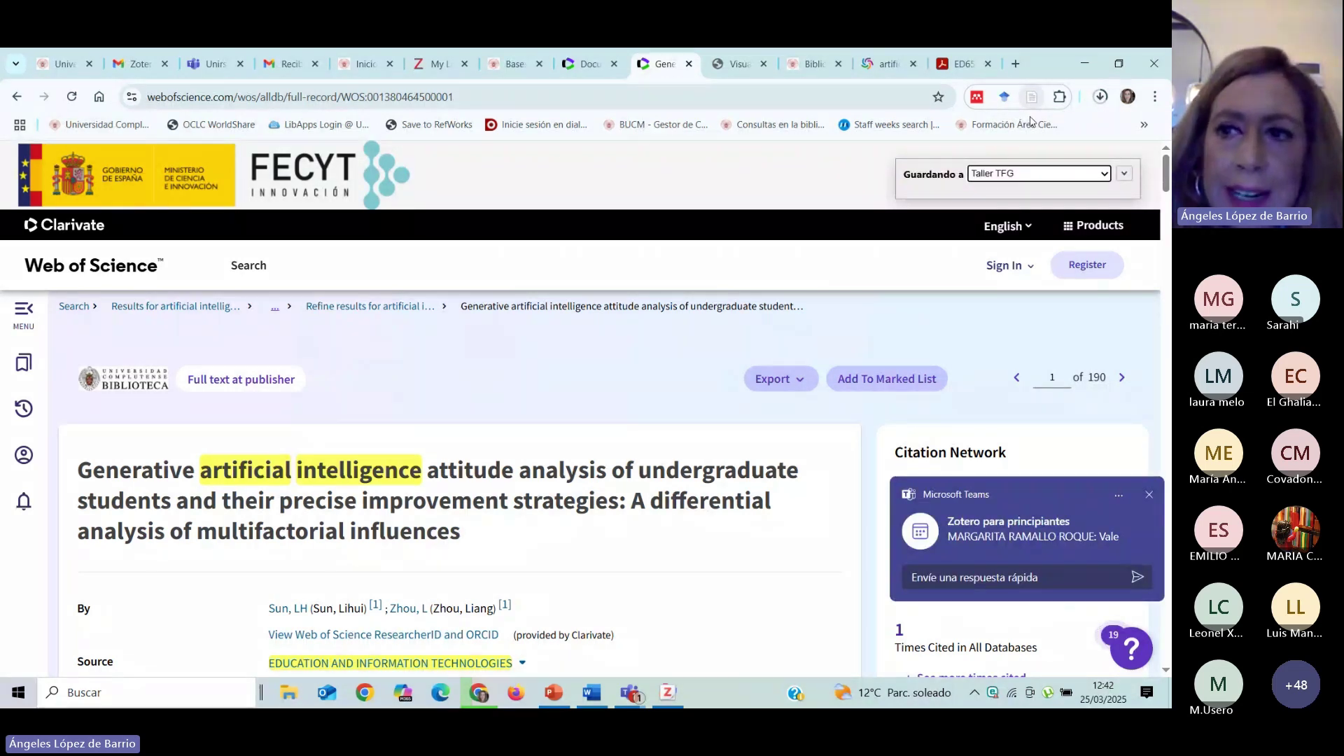
pyautogui.click(1103, 175)
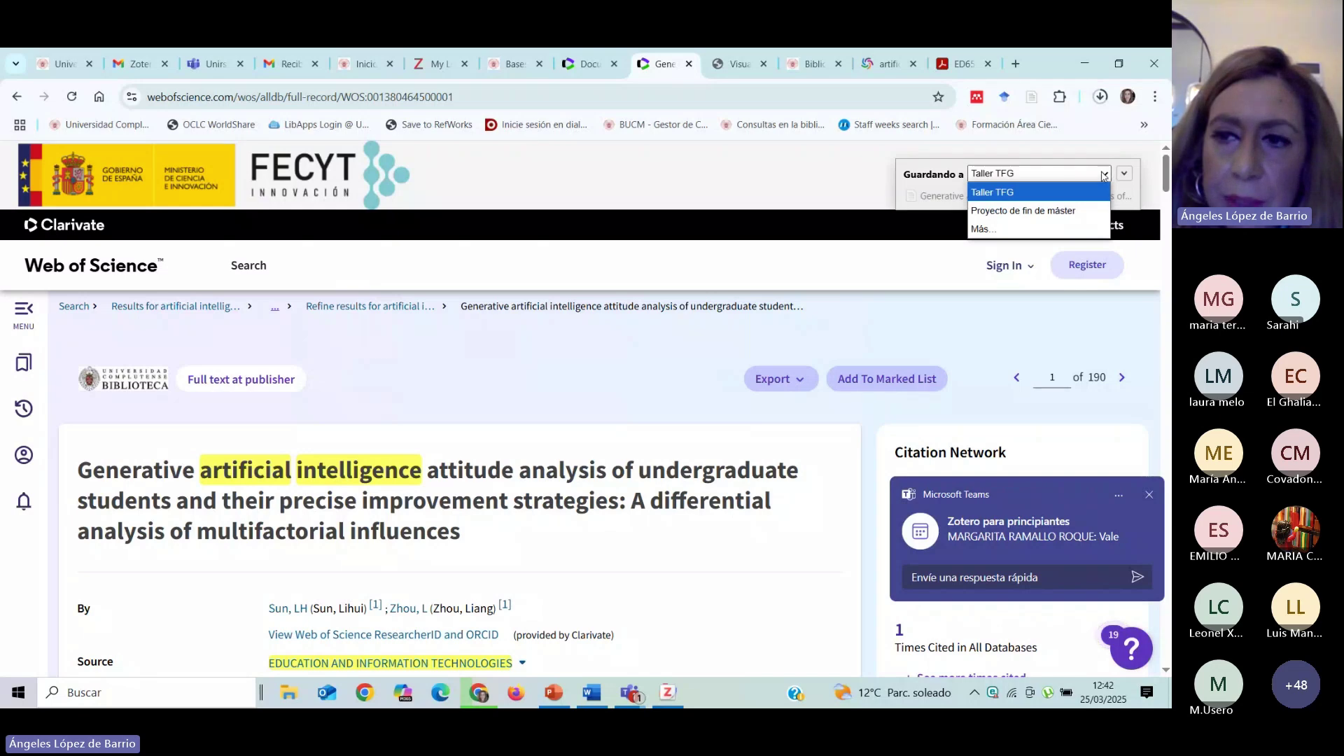
pyautogui.click(1104, 175)
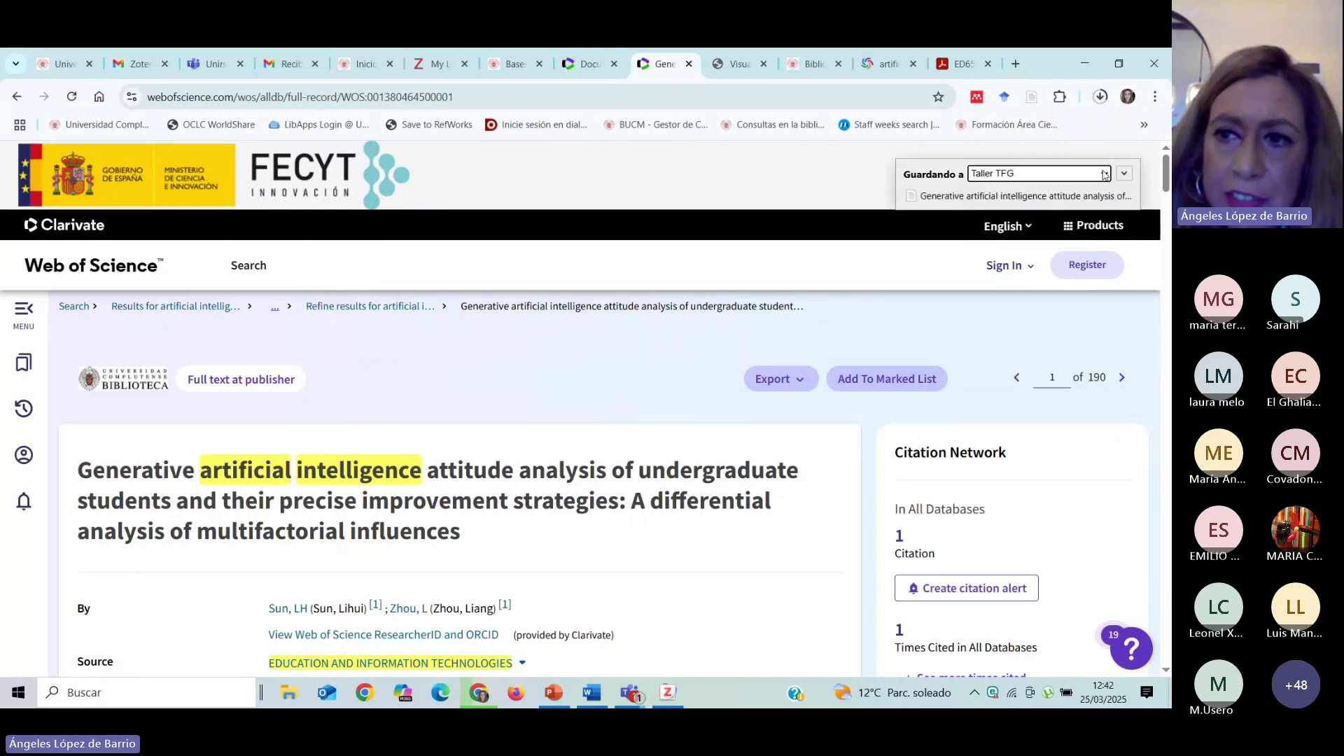
pyautogui.click(1104, 174)
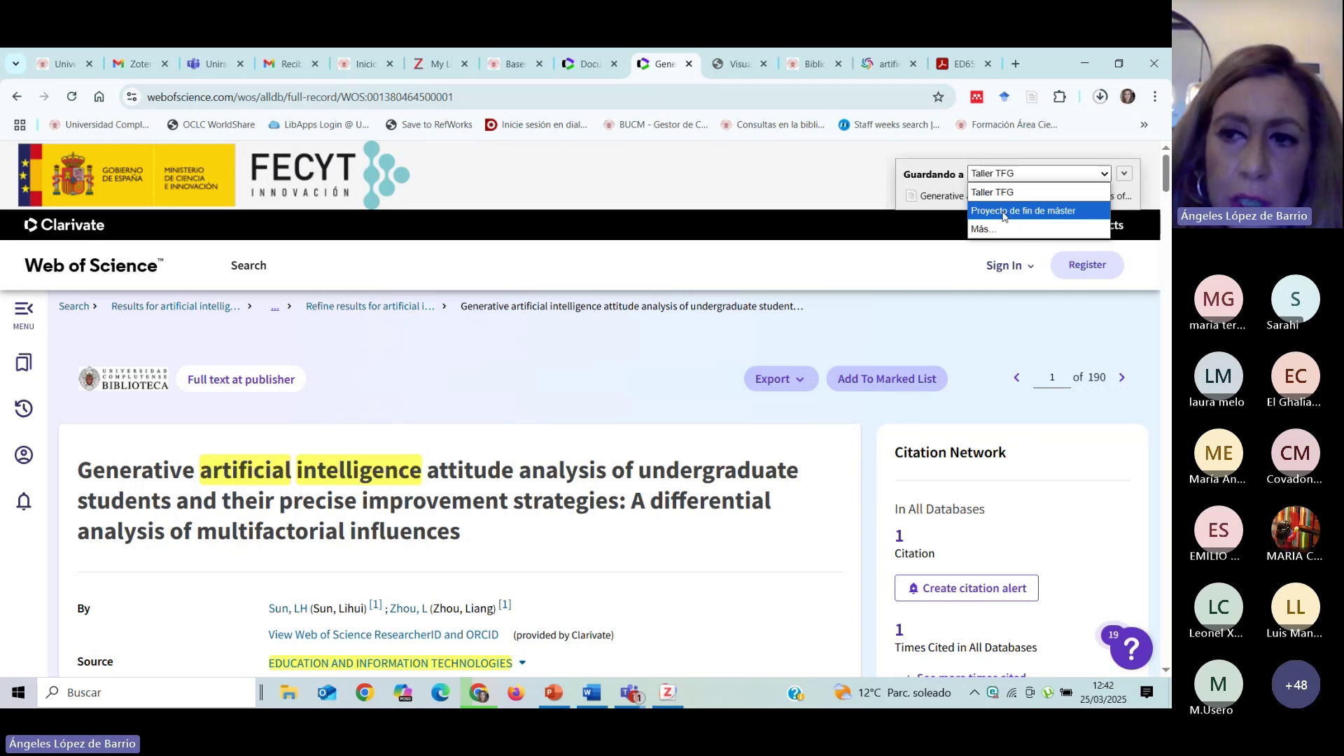
pyautogui.click(751, 179)
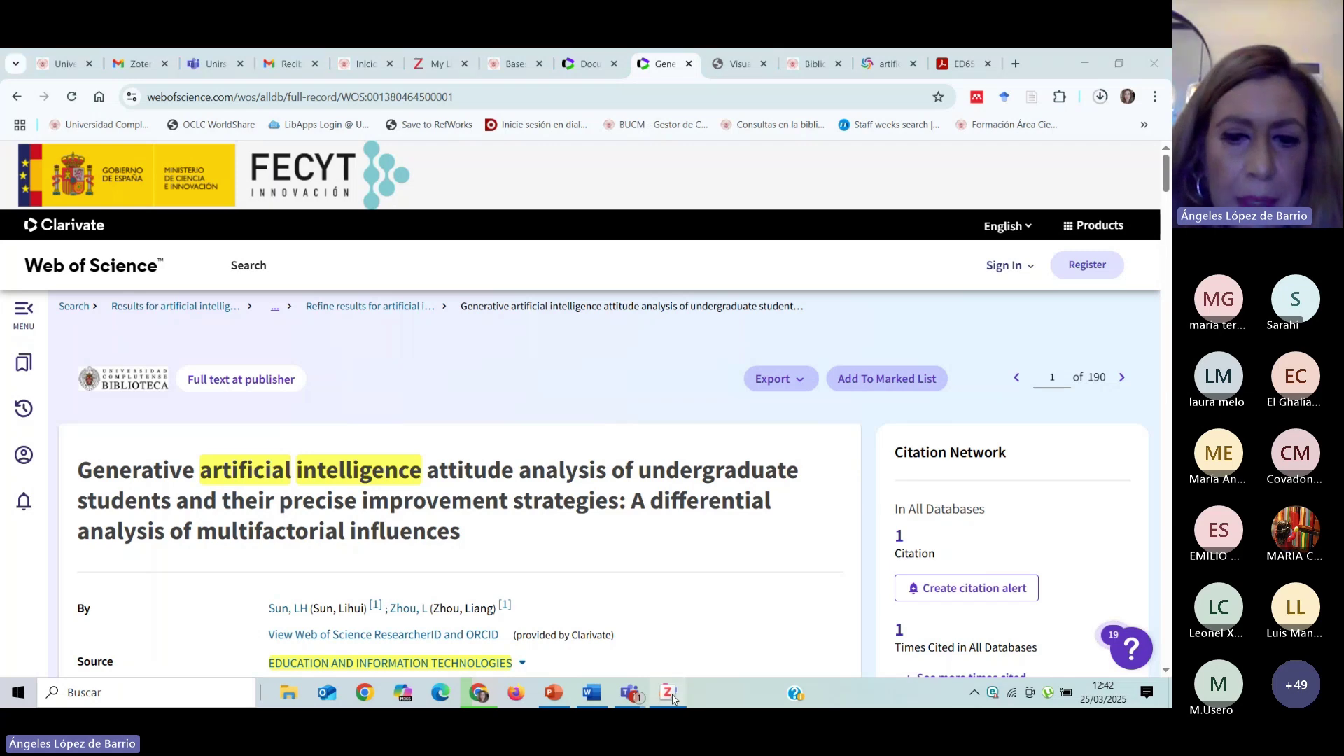
pyautogui.hotkey('alt', 'Tab')
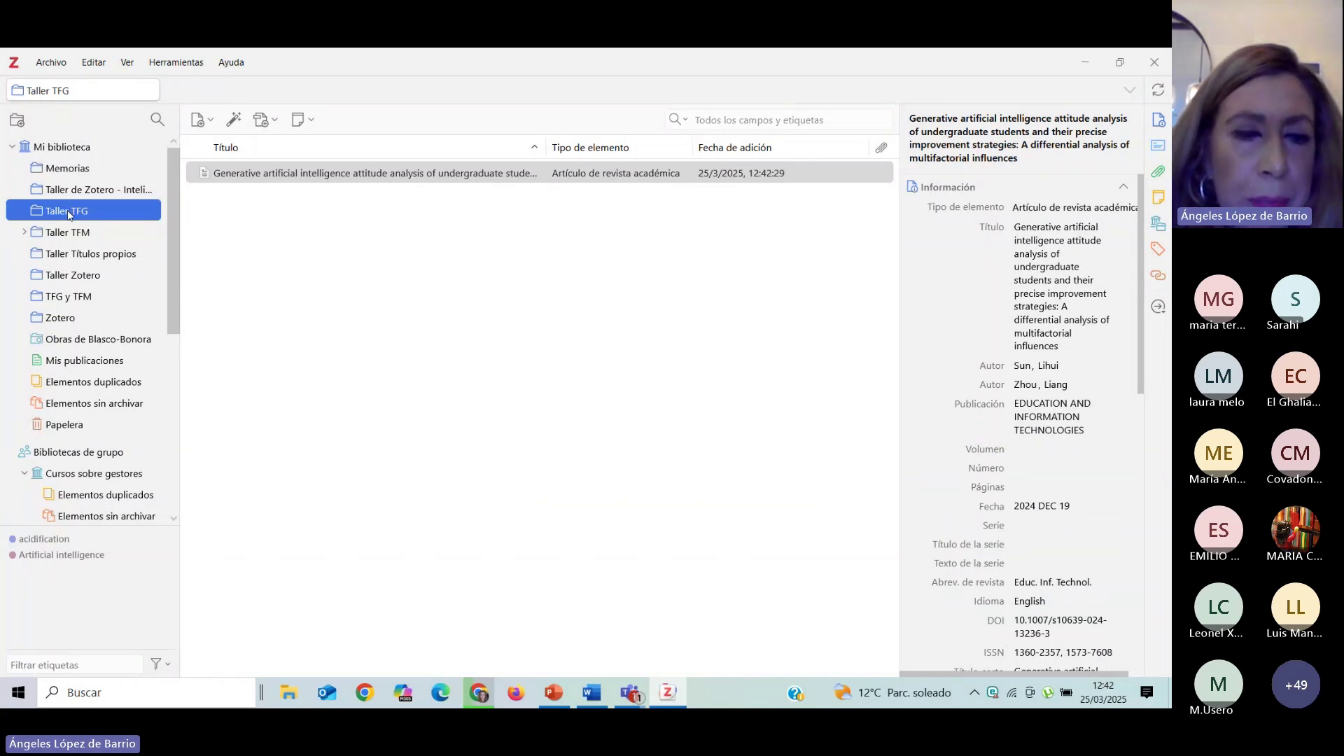
# Minimize Zotero, with the article now in Taller TFG, to return to Web of Science.
pyautogui.click(1083, 64)
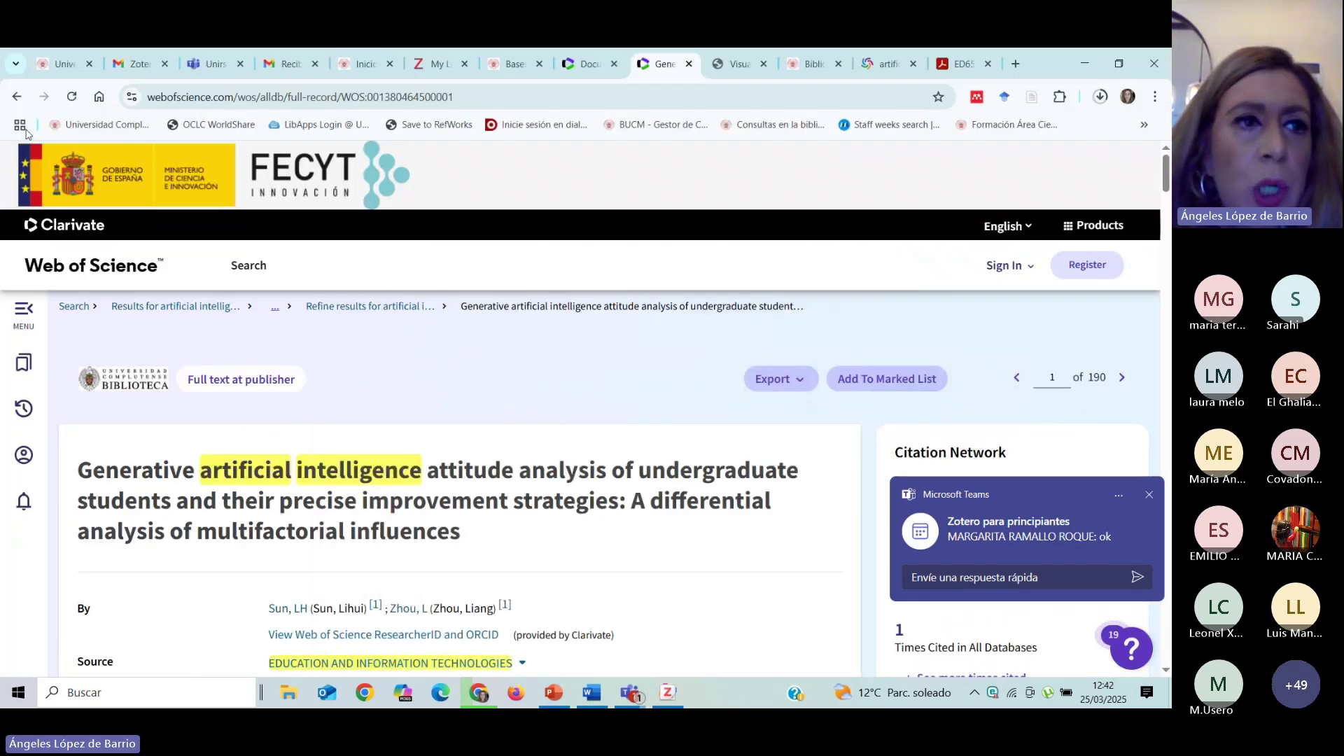
# Return to the 190-result artificial intelligence and education list and scroll through the documents.
pyautogui.click(16, 97)
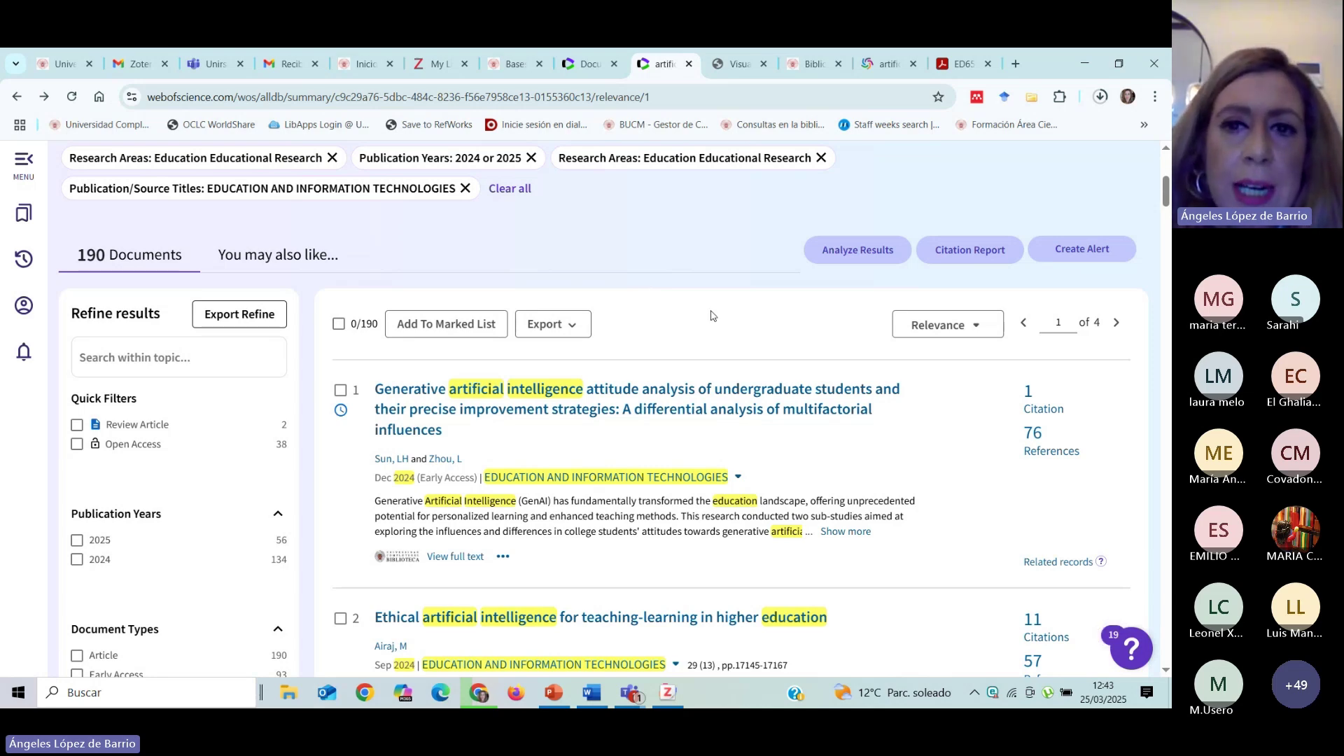
pyautogui.scroll(-3, 676, 302)
pyautogui.scroll(3, 561, 336)
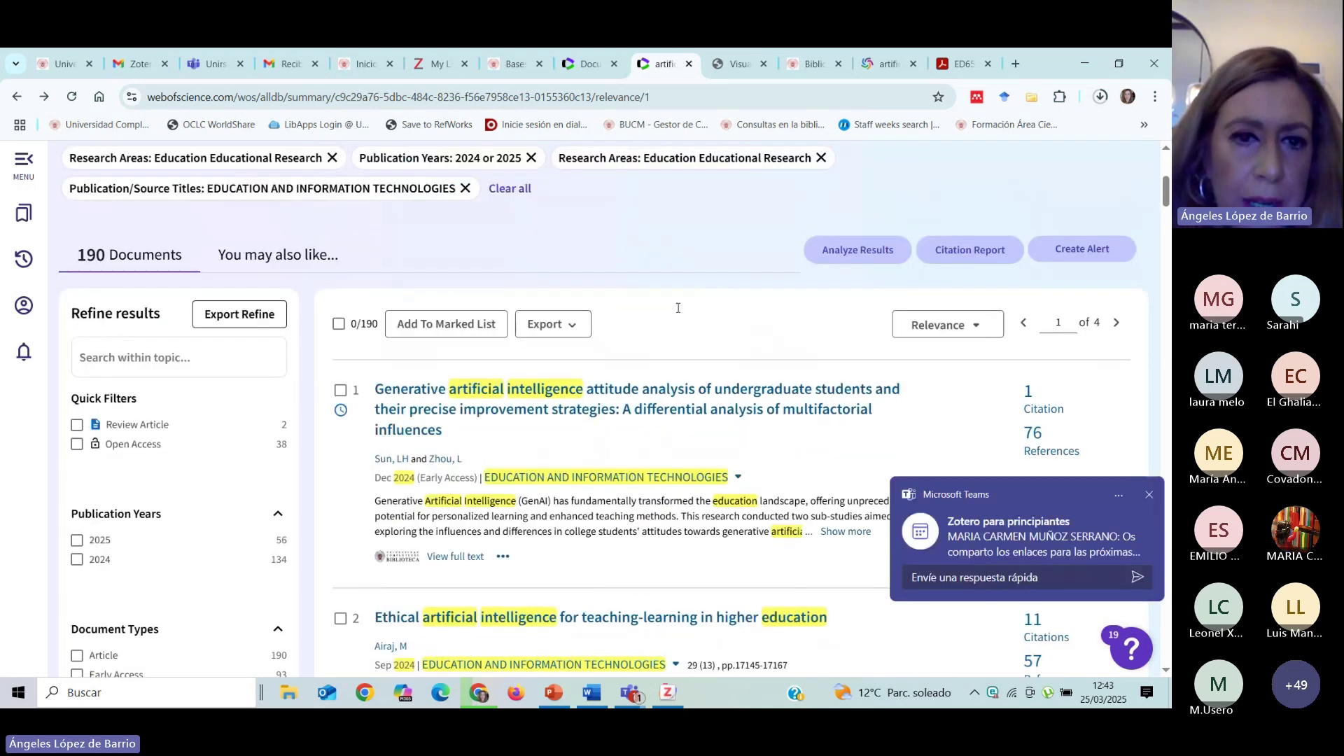
pyautogui.scroll(-3, 691, 312)
pyautogui.scroll(-20, 693, 337)
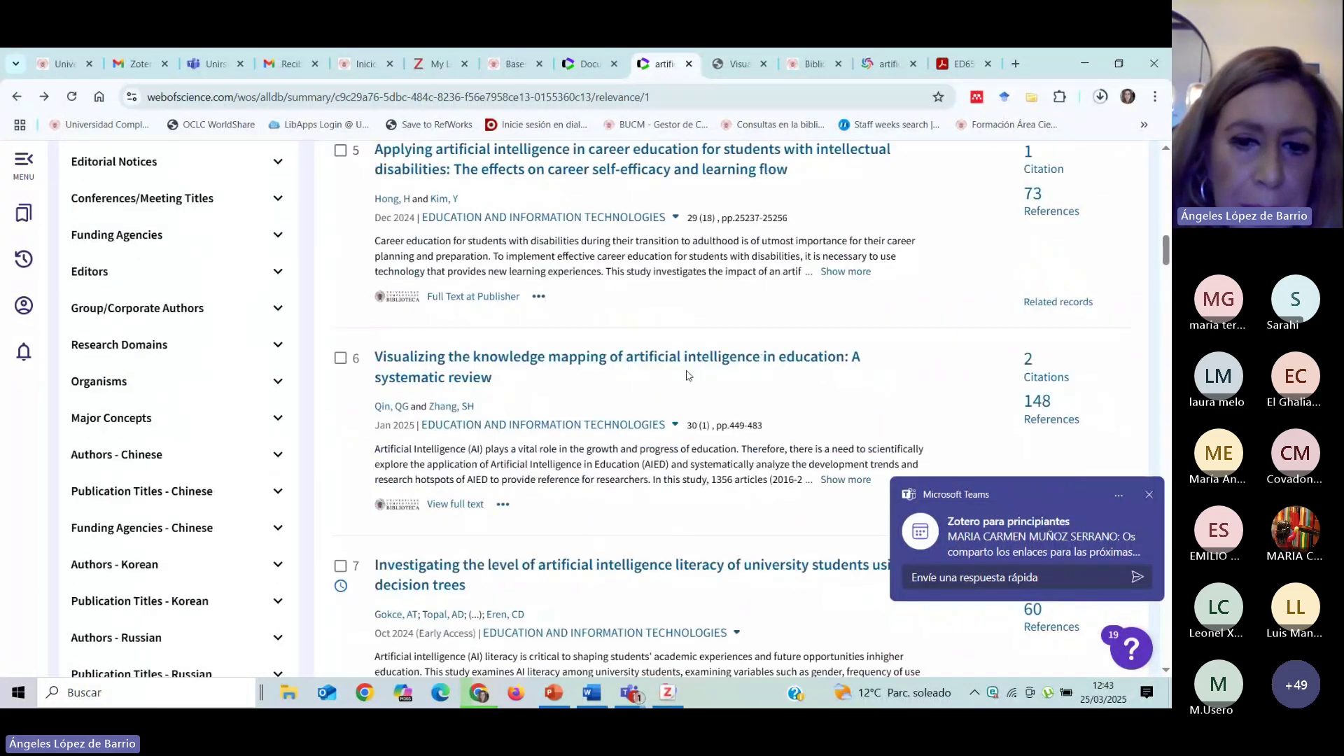
pyautogui.scroll(-8, 705, 400)
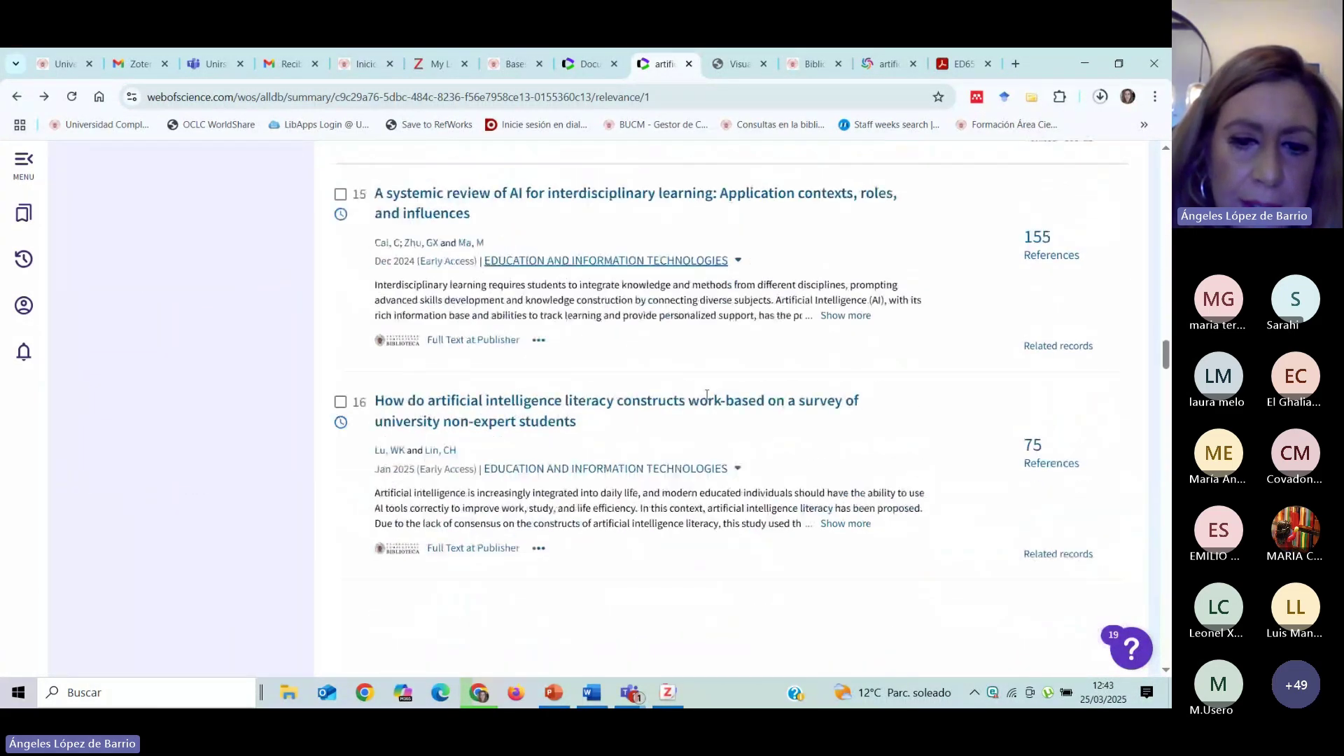
pyautogui.scroll(-20, 706, 396)
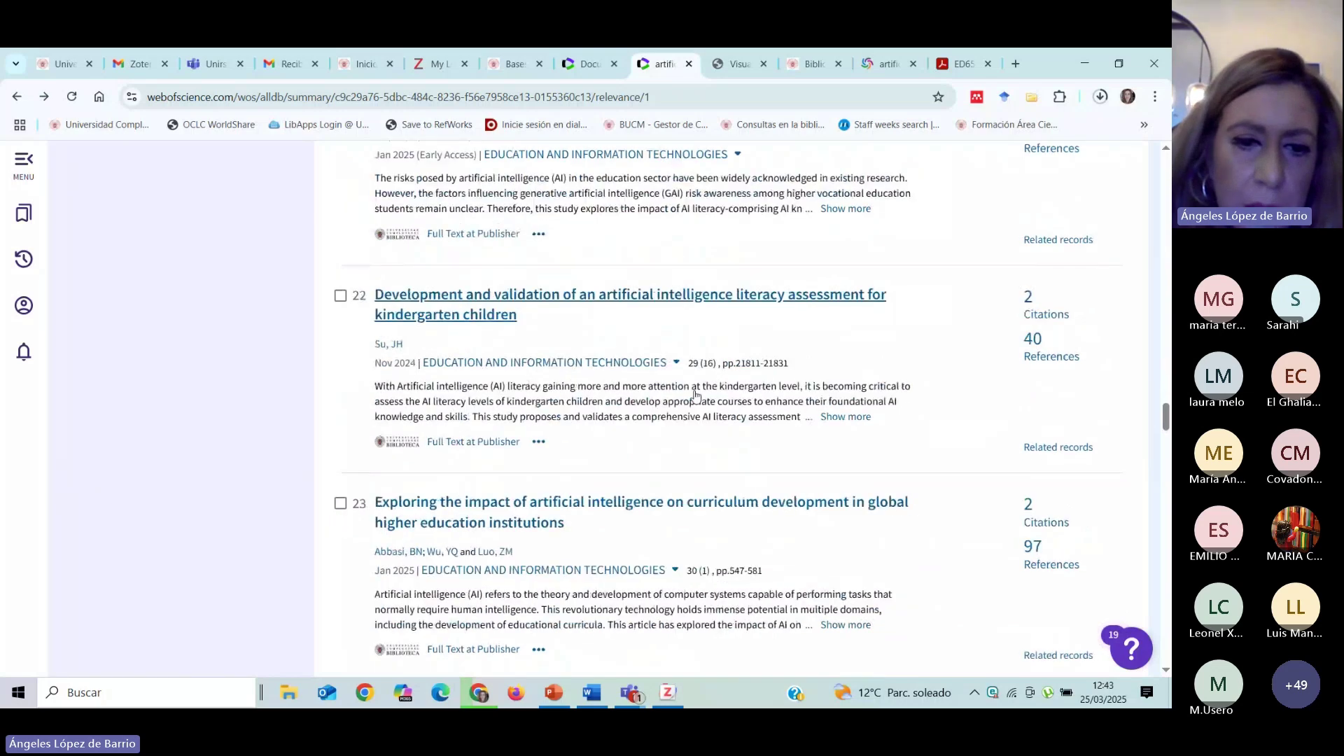
pyautogui.scroll(-4, 696, 397)
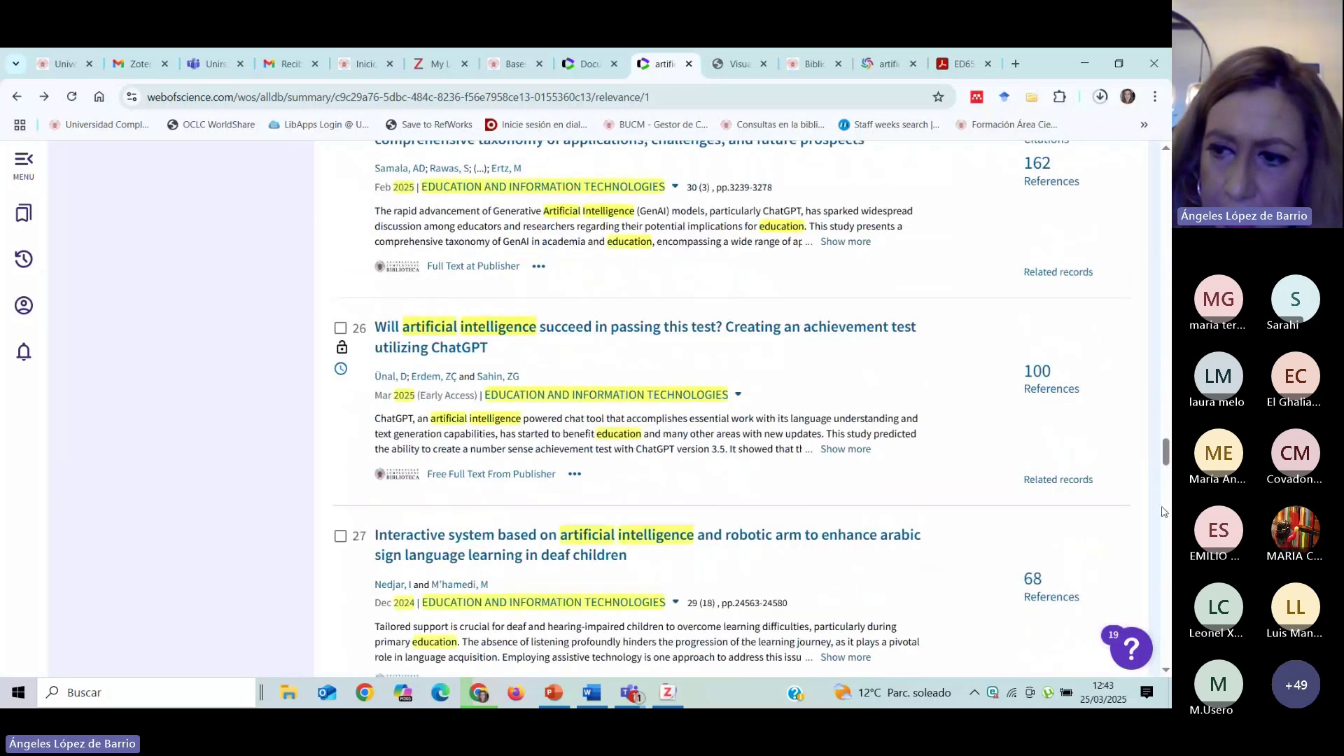
pyautogui.moveTo(1167, 462); pyautogui.dragTo(1172, 154)
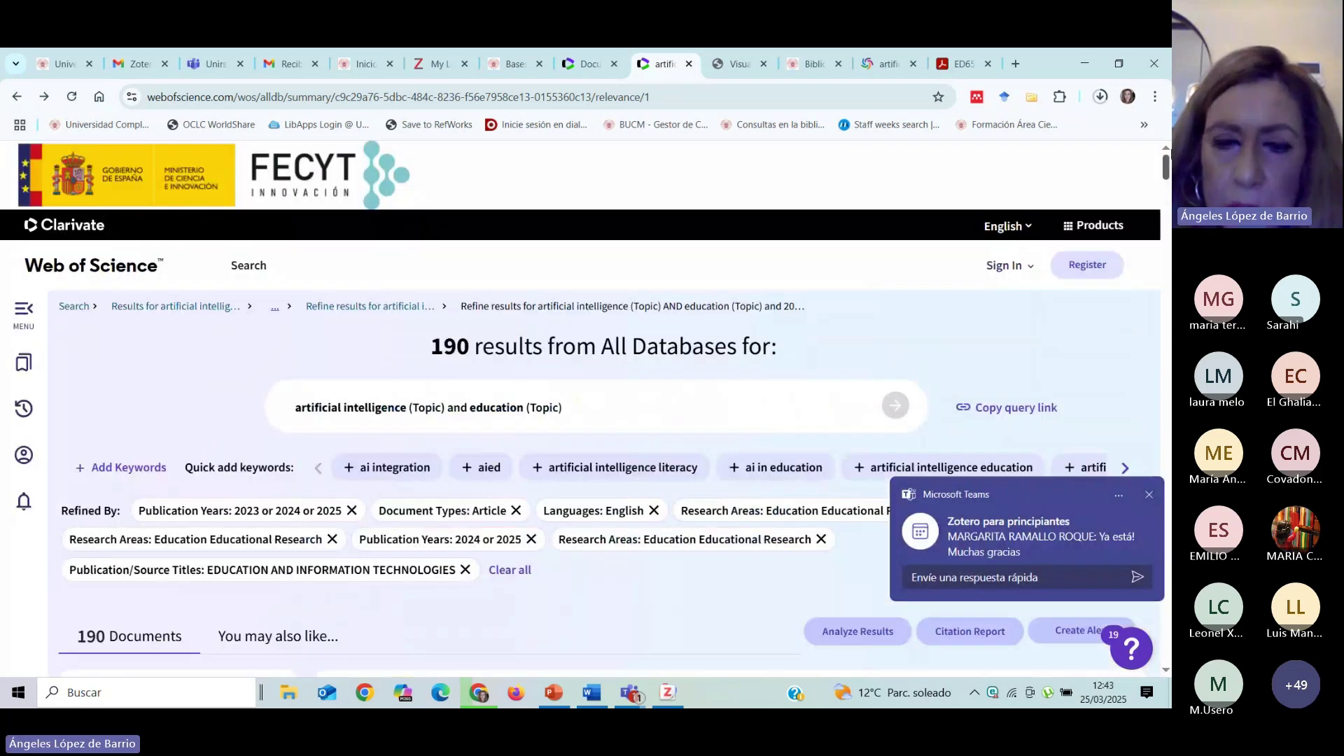
pyautogui.scroll(-6, 909, 313)
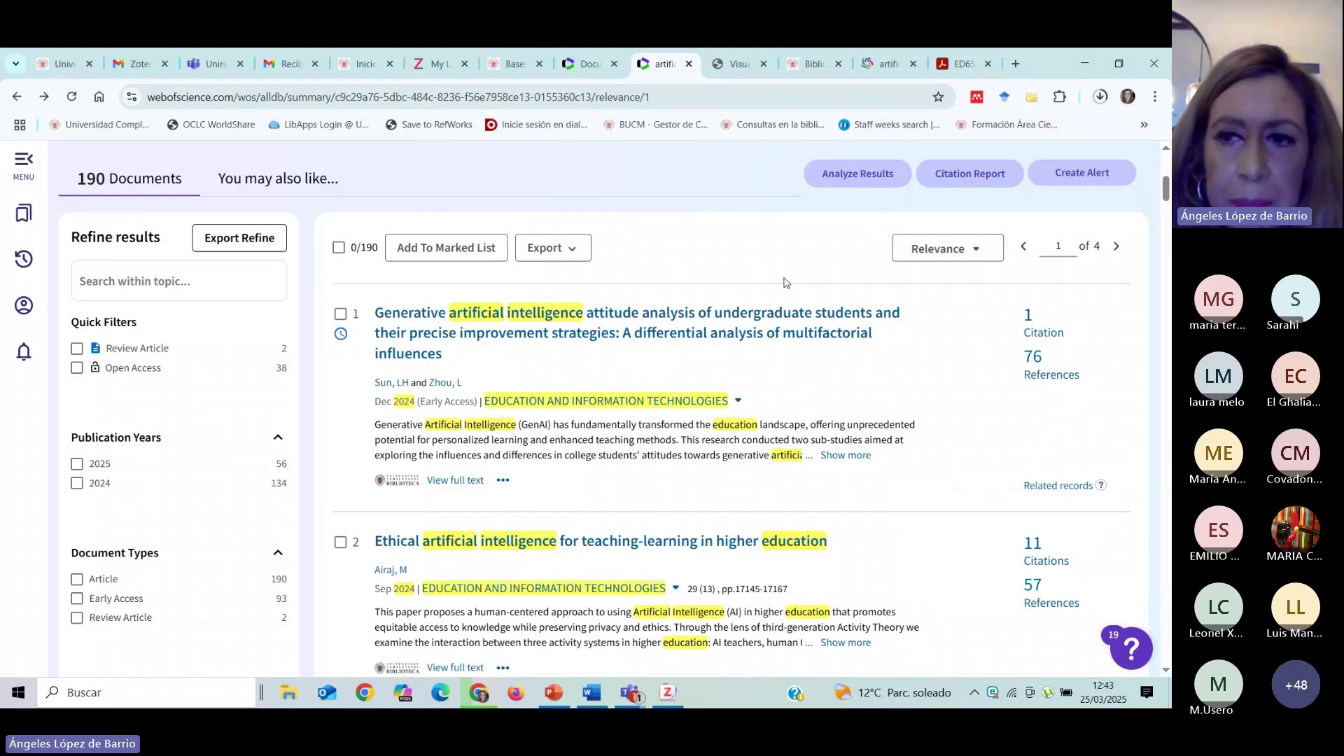
pyautogui.scroll(1, 840, 301)
pyautogui.scroll(1, 770, 334)
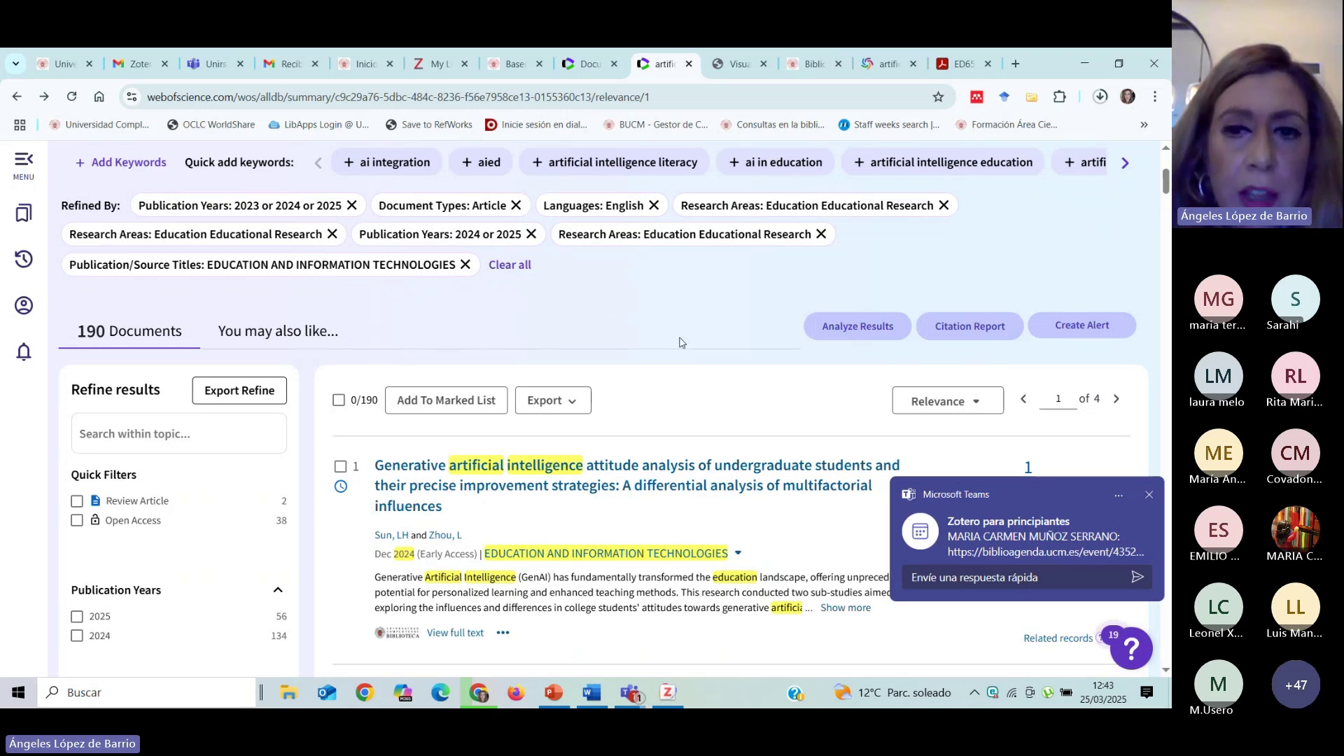
pyautogui.scroll(1, 683, 341)
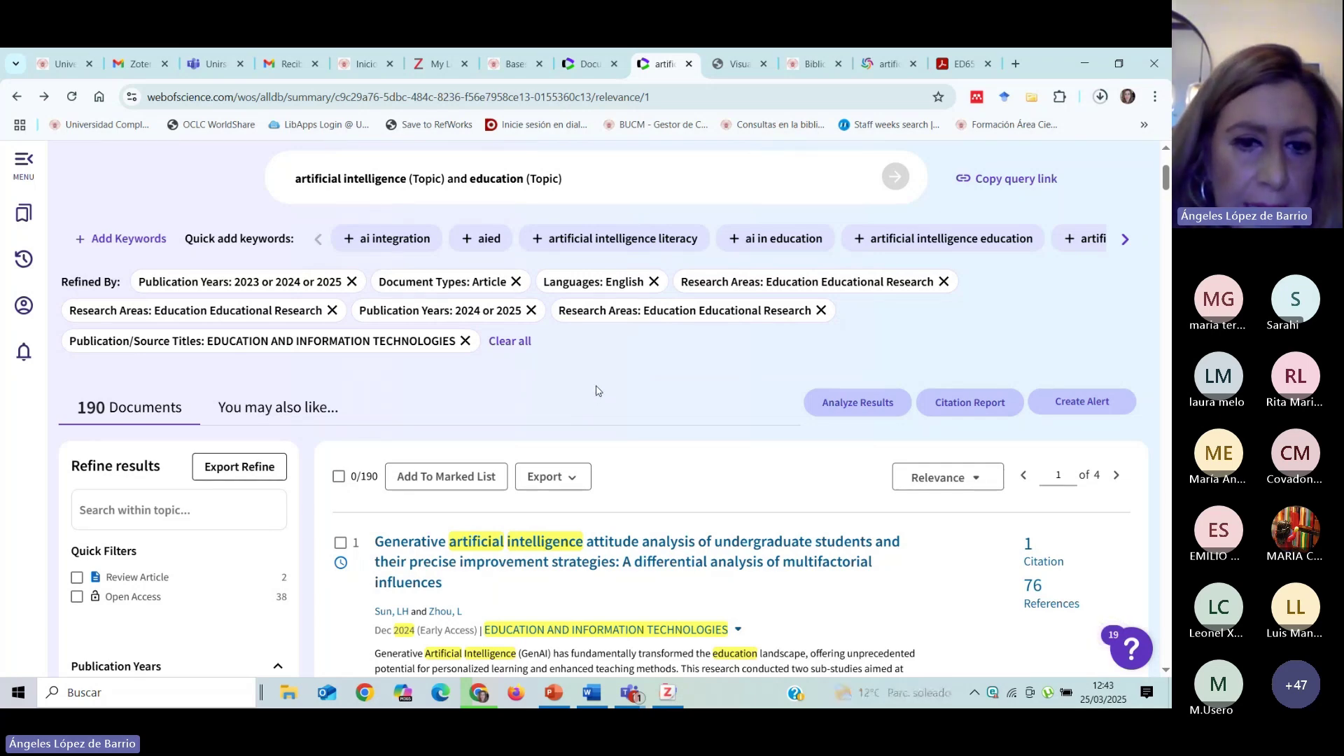
pyautogui.scroll(-1, 609, 388)
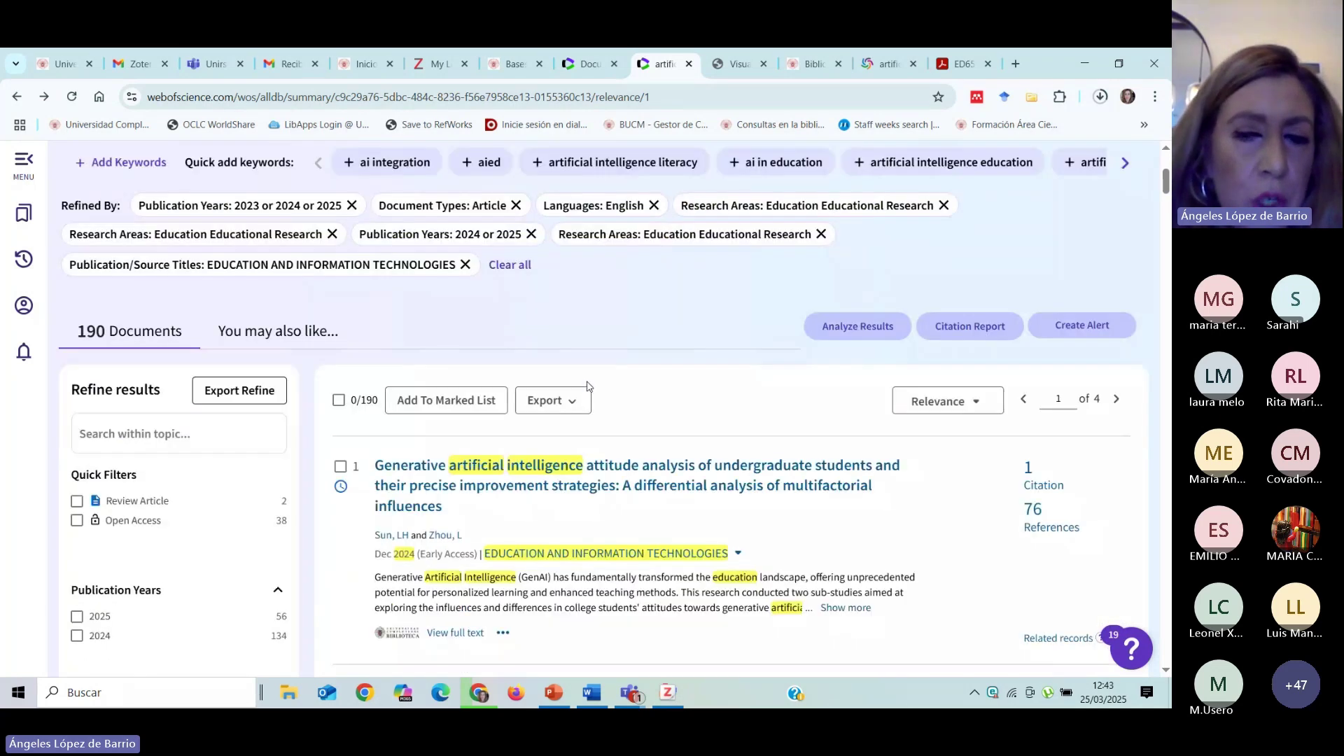
pyautogui.scroll(3, 588, 386)
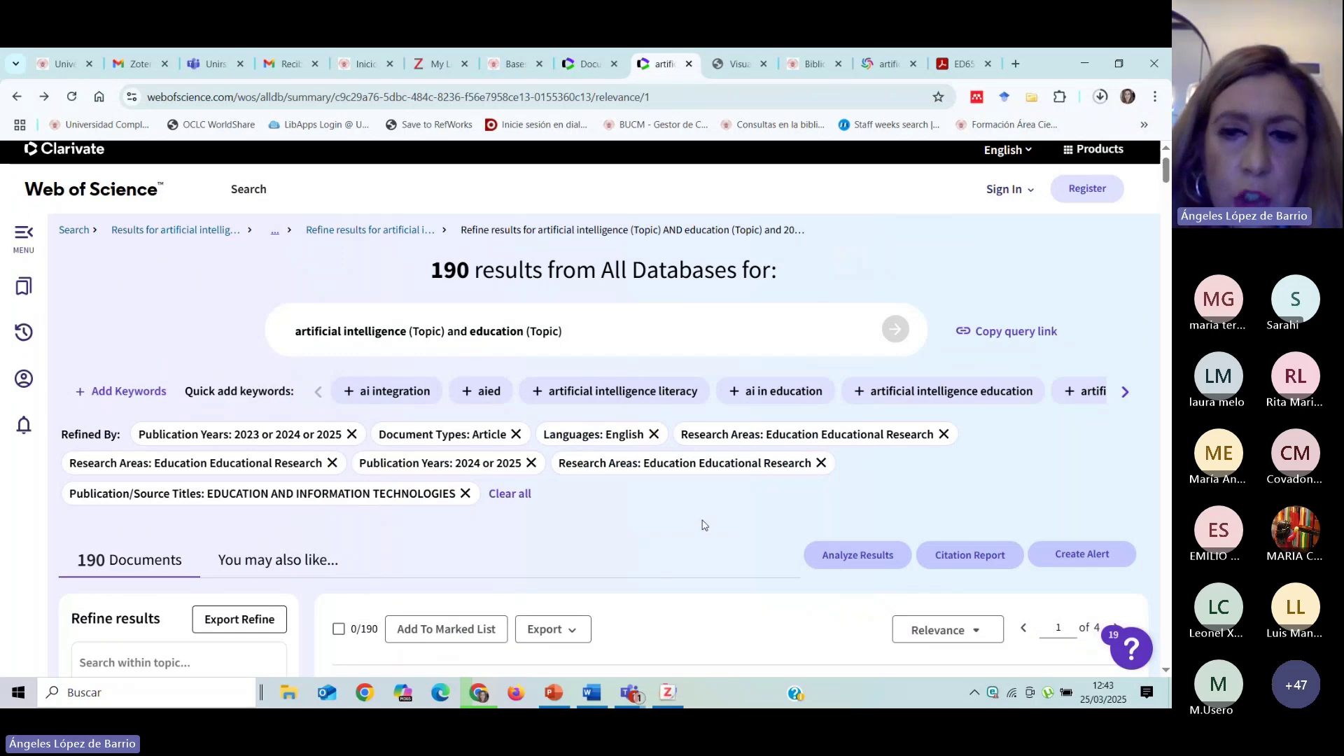
pyautogui.scroll(-3, 553, 567)
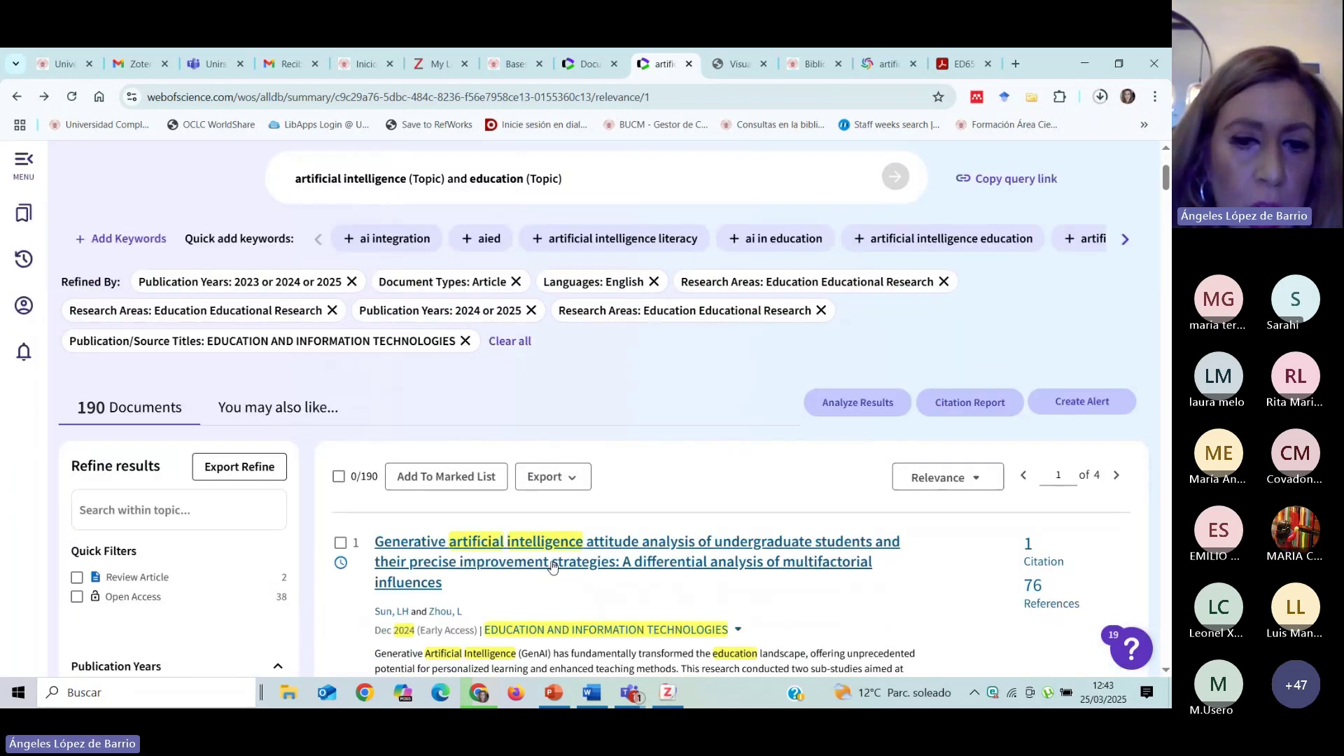
pyautogui.scroll(-2, 693, 399)
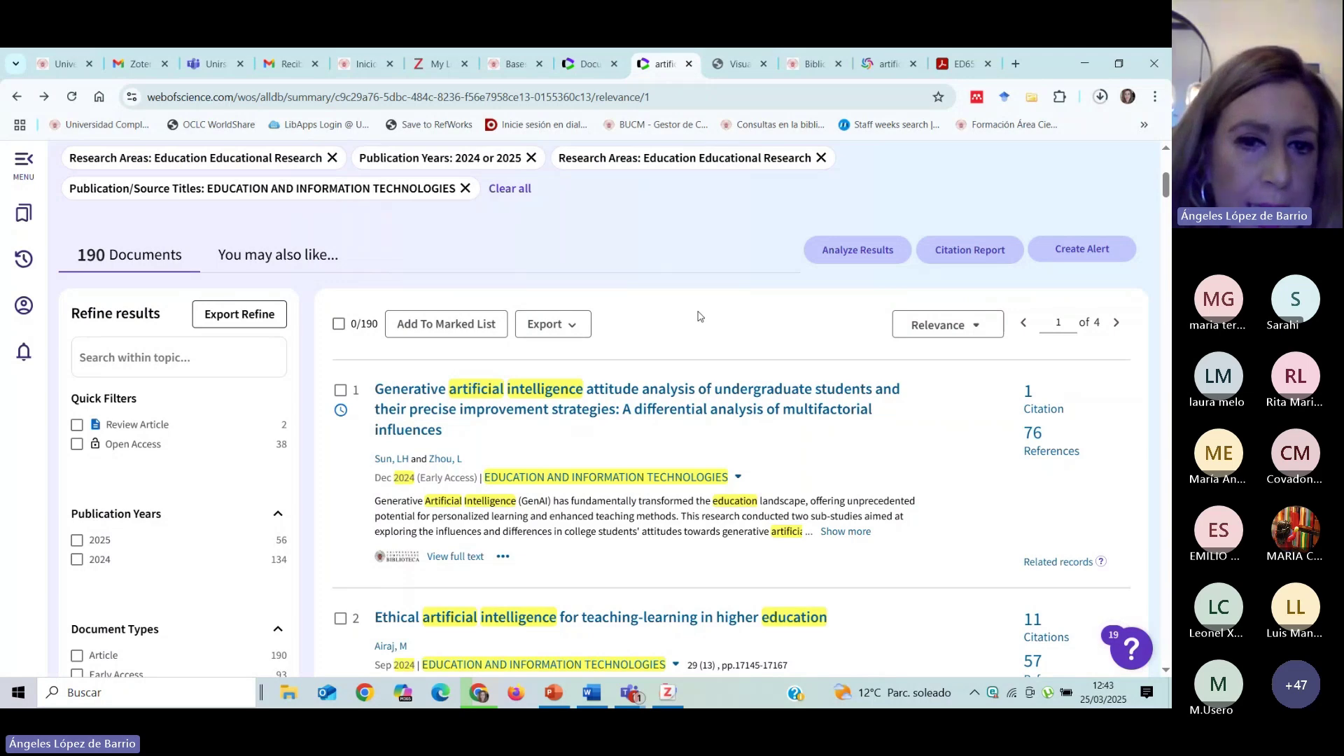
pyautogui.scroll(2, 693, 343)
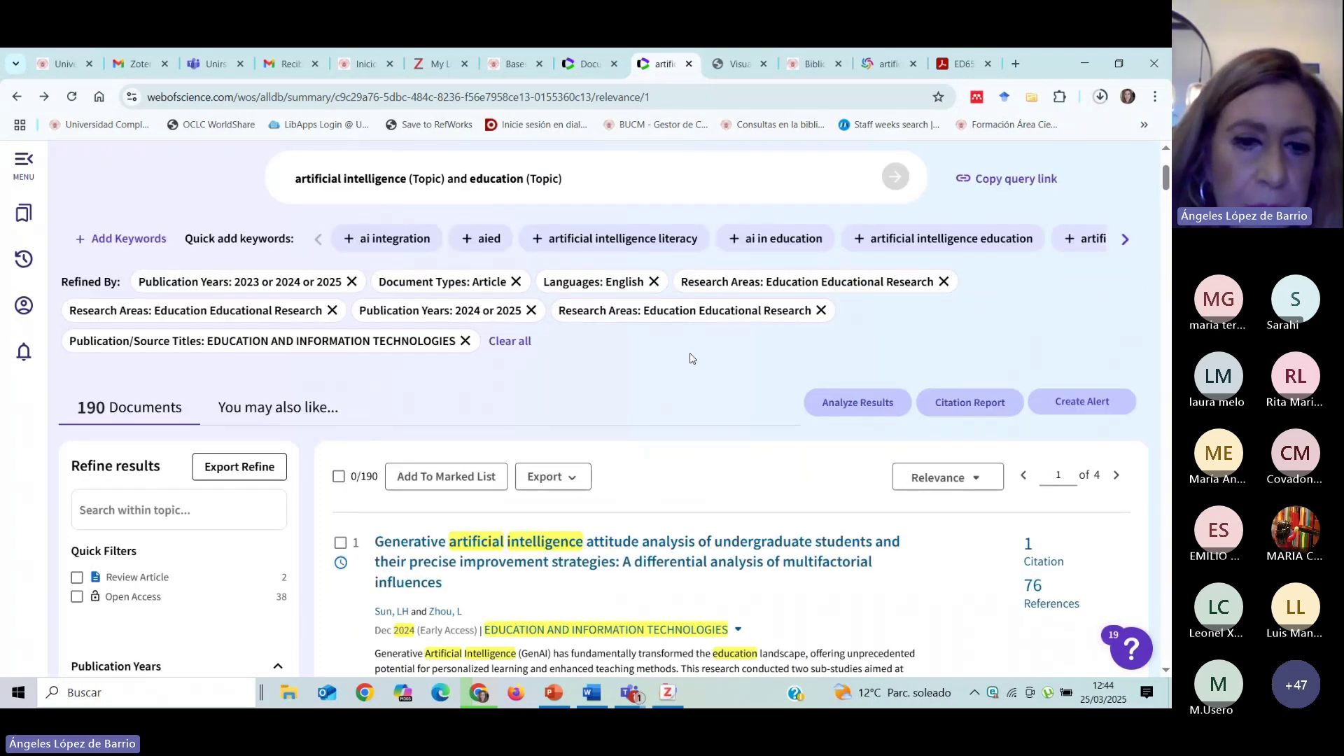
pyautogui.scroll(-2, 691, 358)
pyautogui.scroll(3, 607, 329)
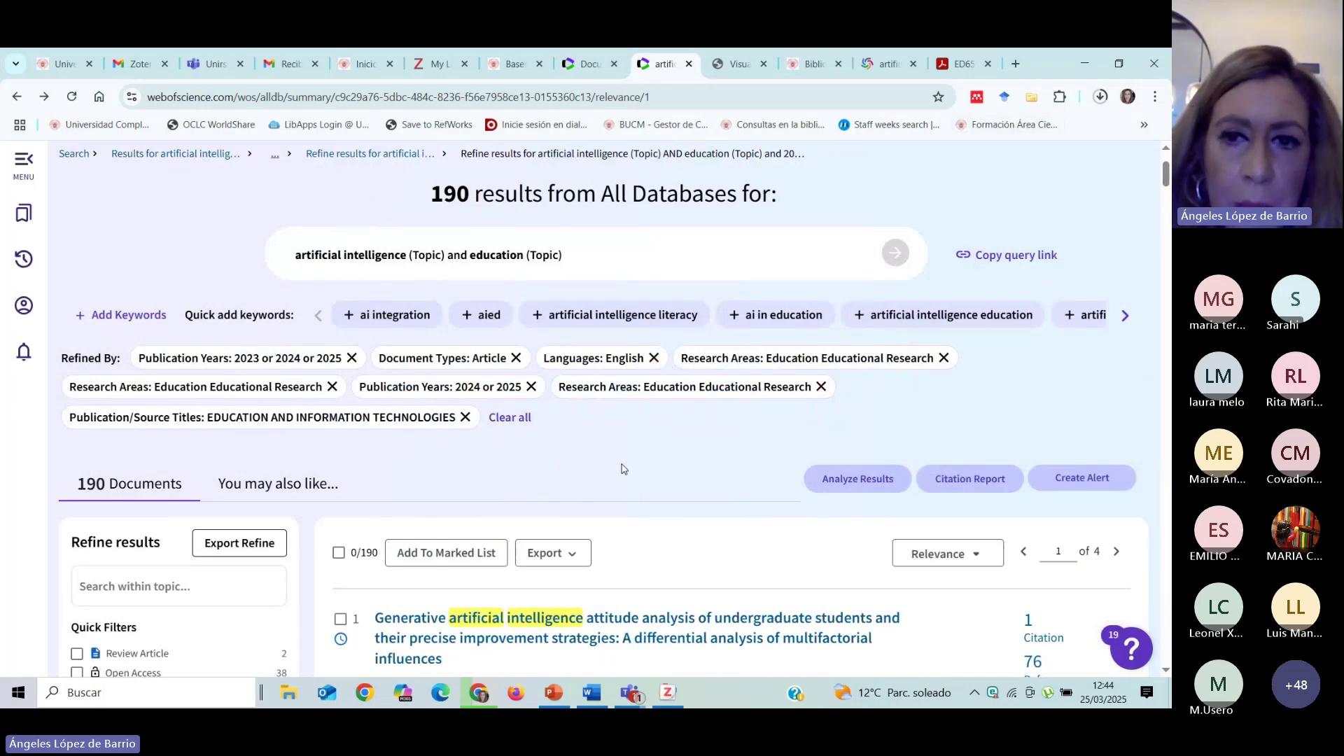
pyautogui.scroll(2, 623, 468)
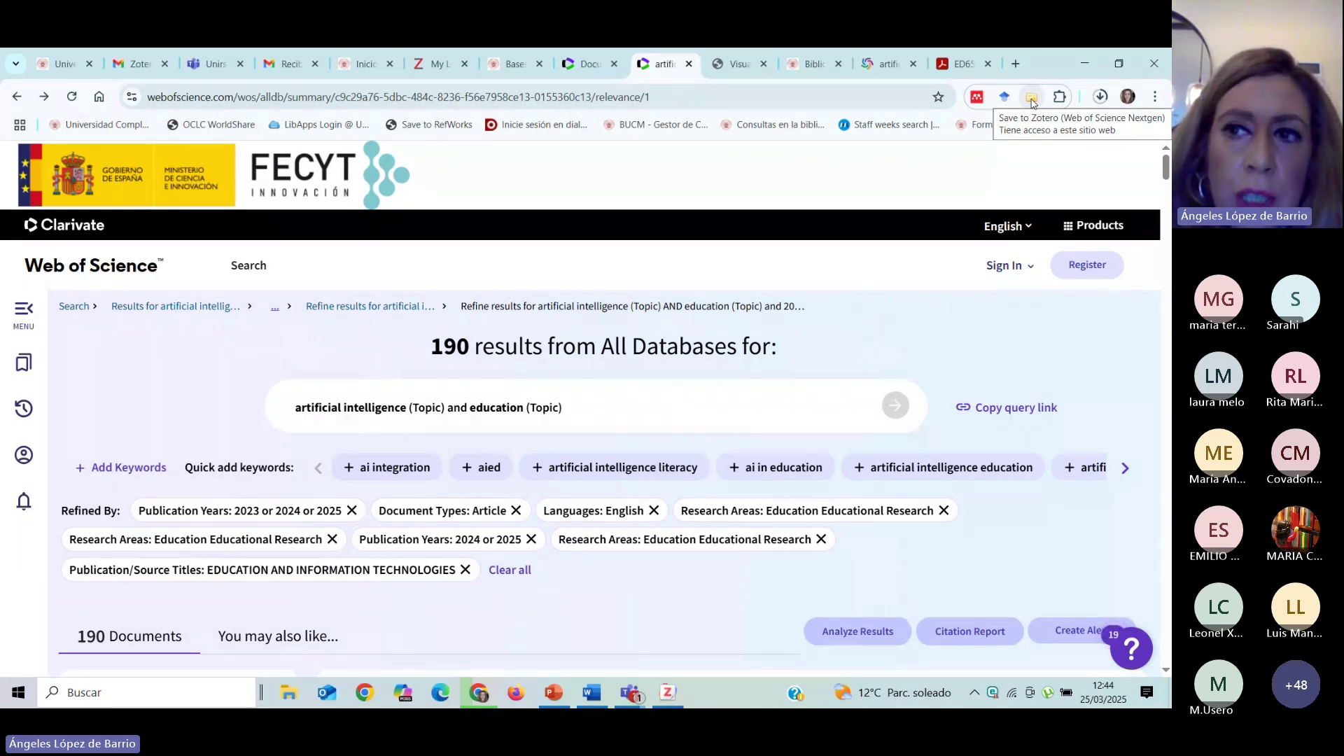
# Tick the first five results, including the generative AI attitudes article, in the Zotero Item Selector and save them.
pyautogui.click(1032, 101)
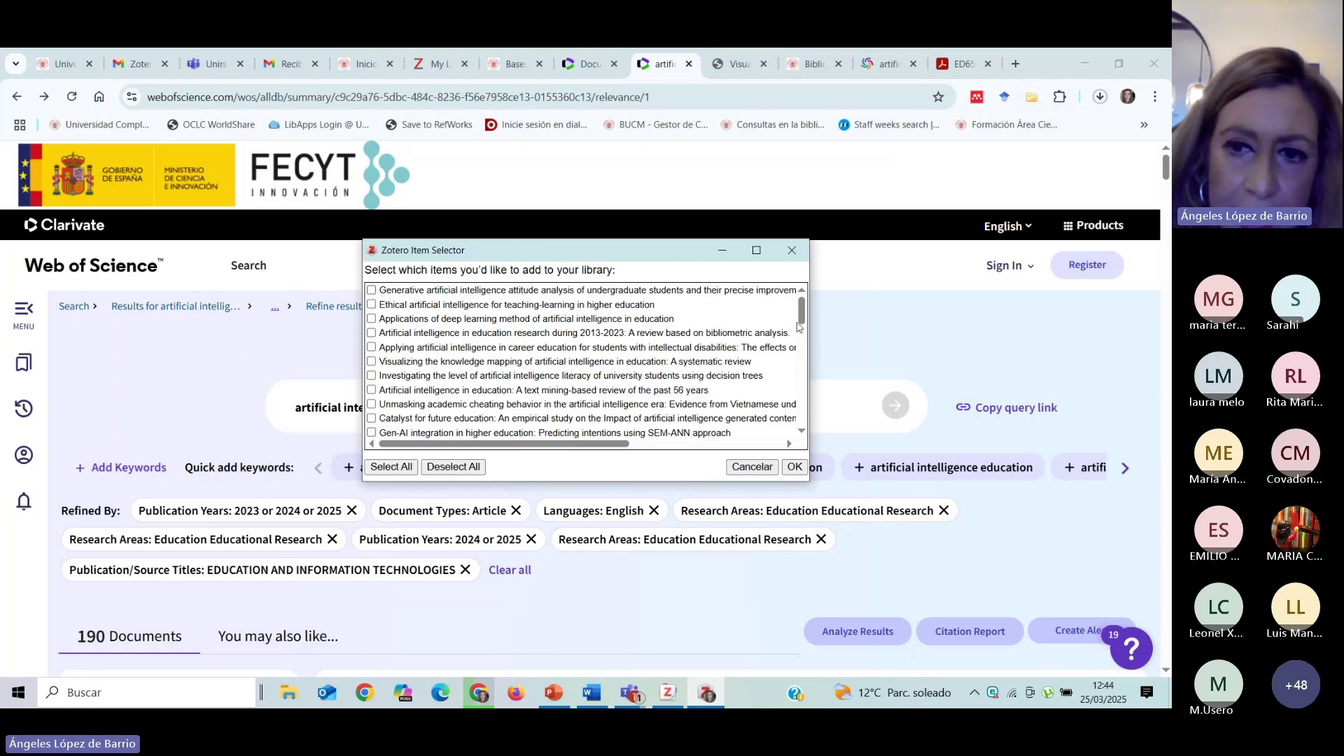
pyautogui.scroll(-5, 799, 329)
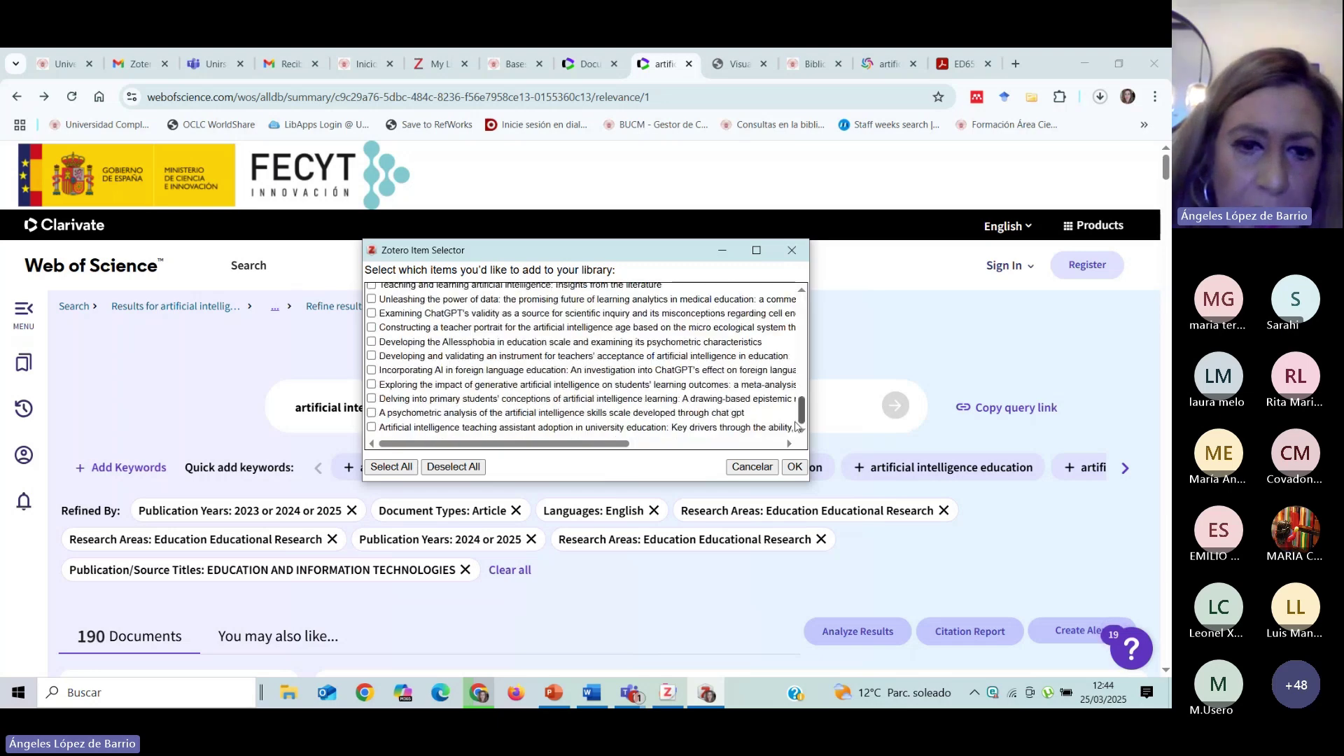
pyautogui.scroll(5, 787, 338)
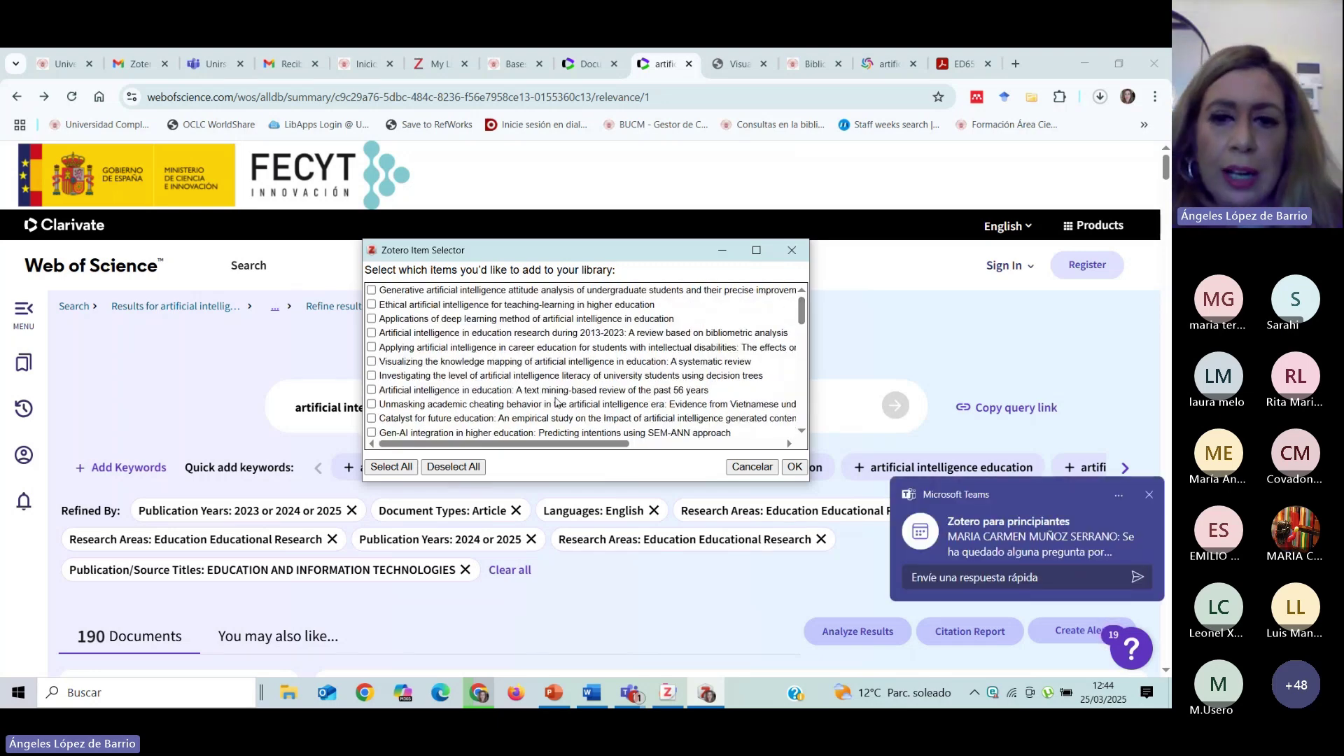
pyautogui.scroll(-1, 454, 301)
pyautogui.scroll(-10, 454, 301)
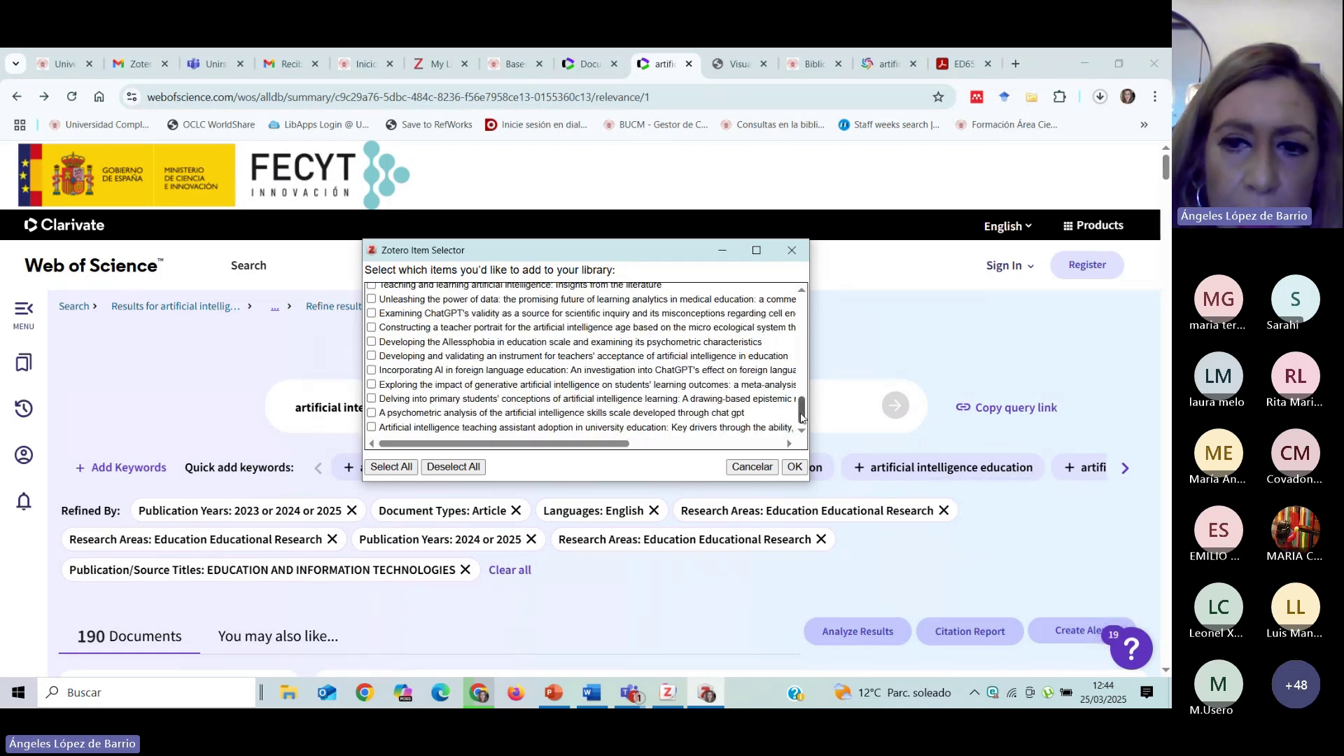
pyautogui.moveTo(803, 418); pyautogui.dragTo(801, 308)
pyautogui.click(371, 291)
pyautogui.click(372, 318)
pyautogui.click(372, 333)
pyautogui.click(372, 348)
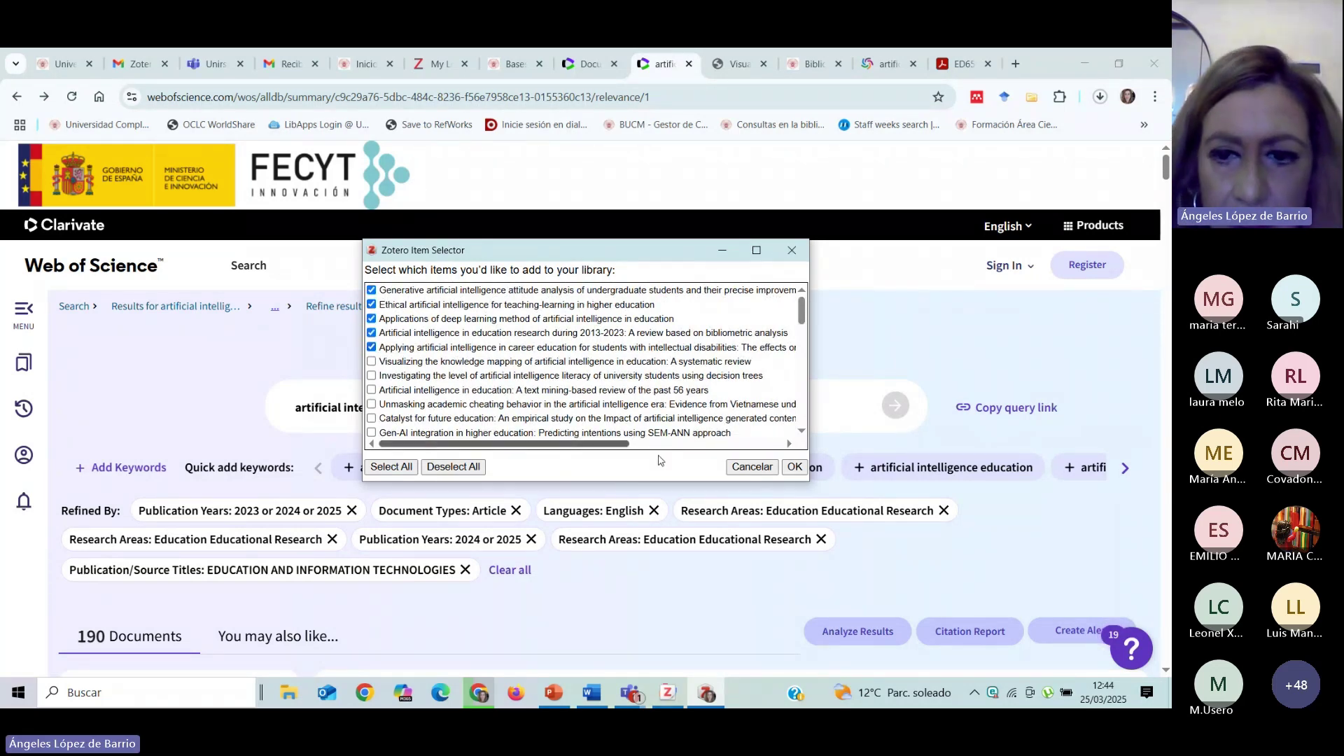
pyautogui.click(794, 468)
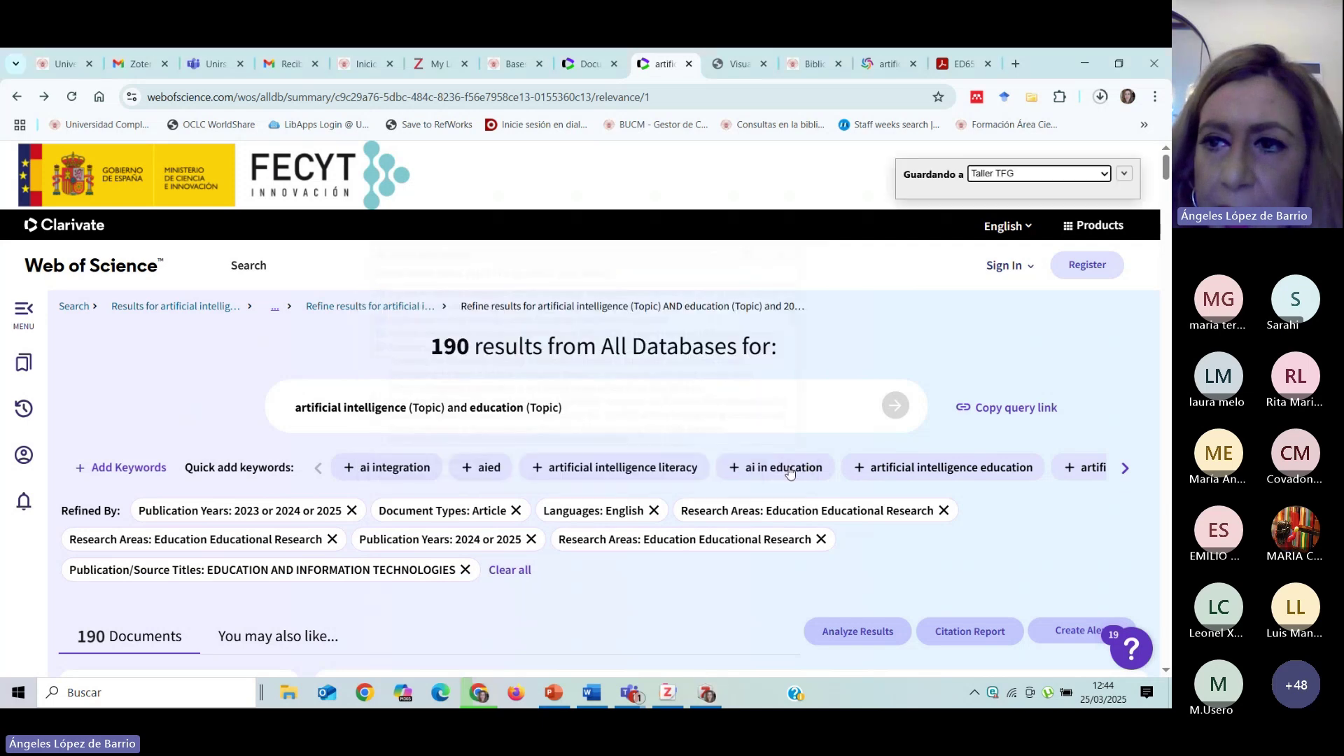
# Check that Taller TFG is the destination in the Connector popup's collection tree.
pyautogui.click(1105, 175)
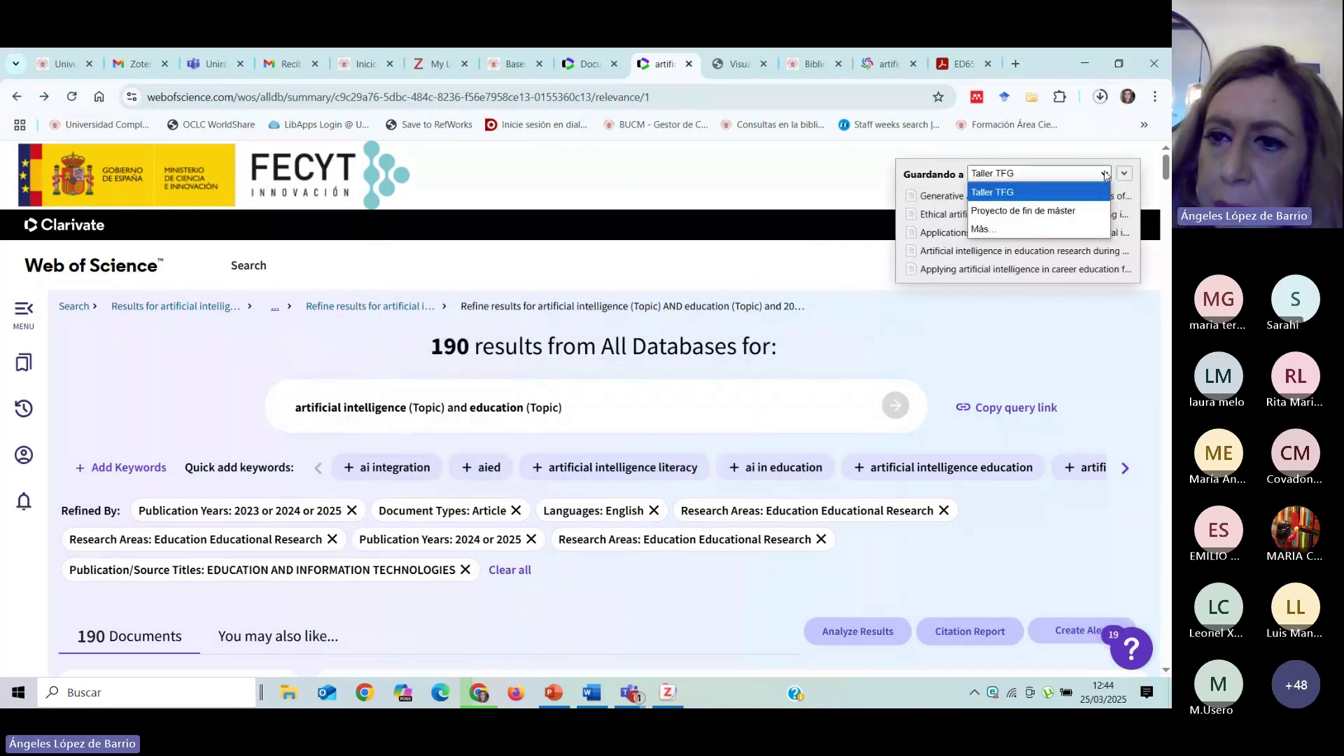
pyautogui.click(1104, 175)
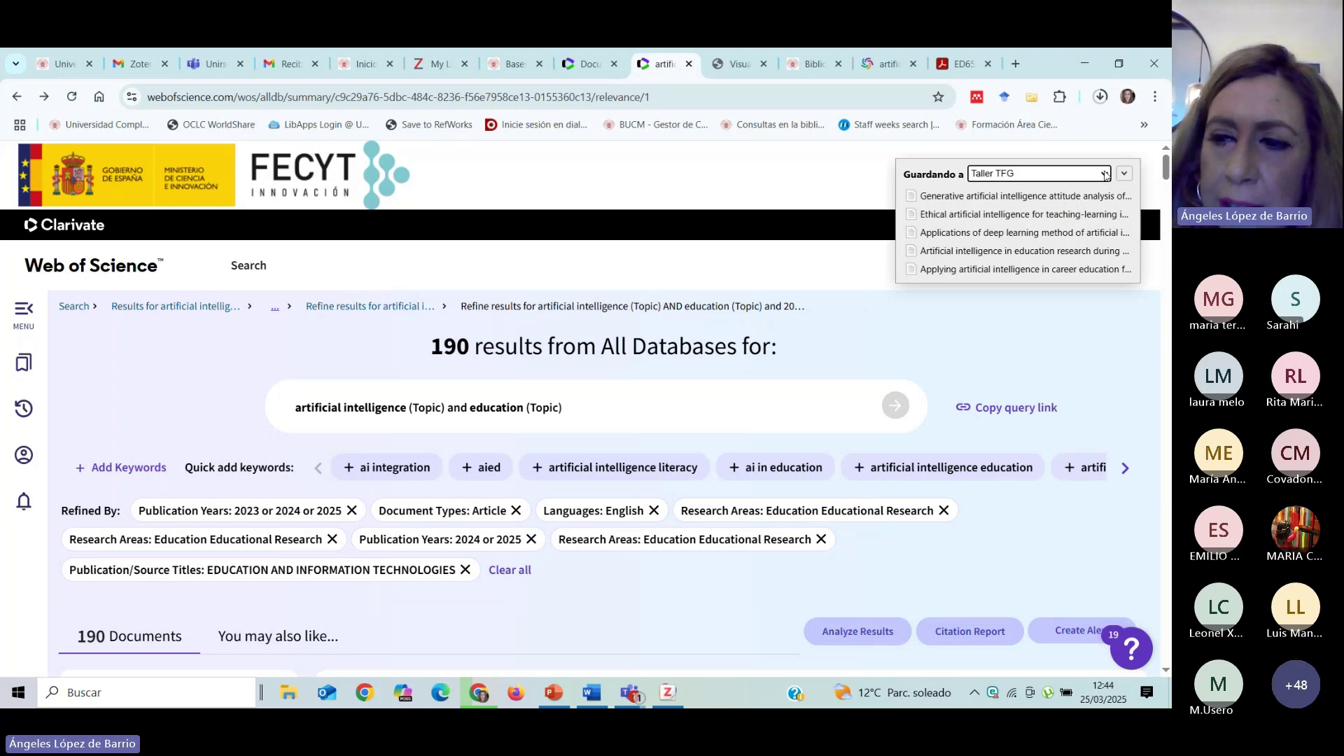
pyautogui.click(1105, 175)
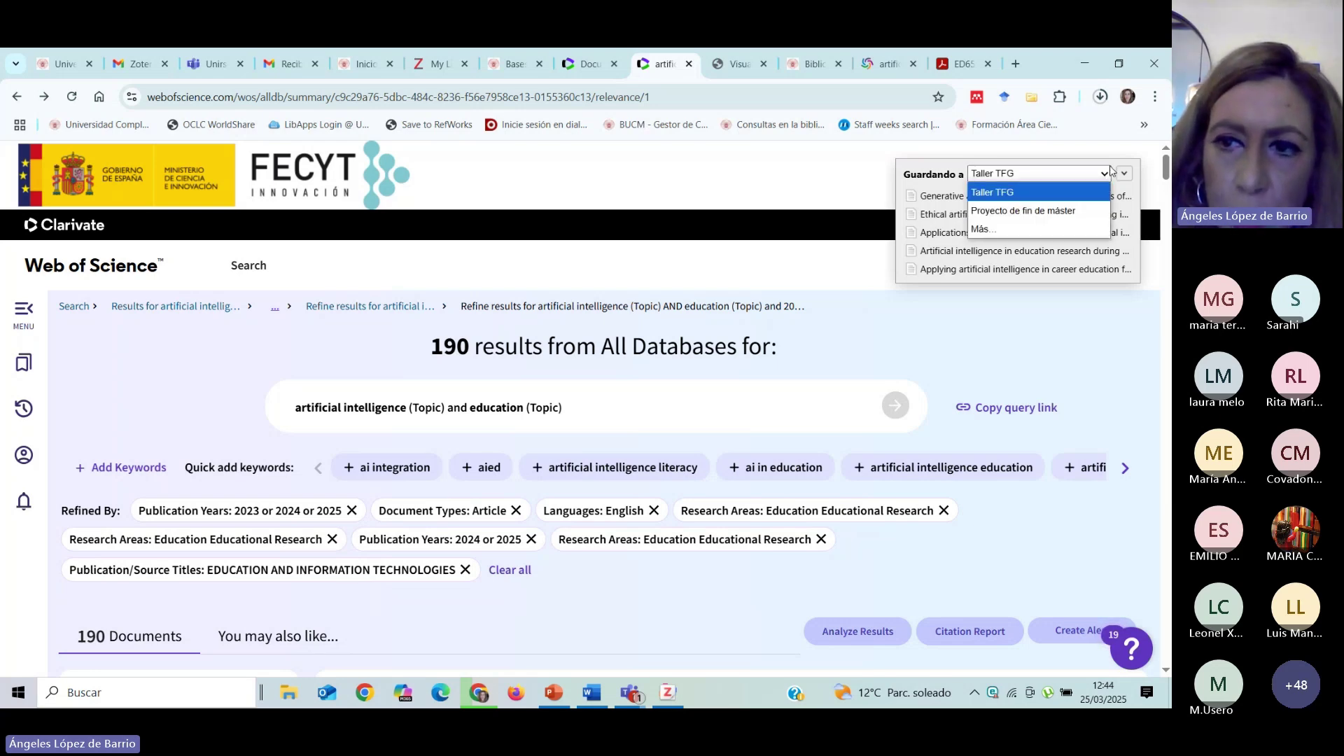
pyautogui.click(983, 229)
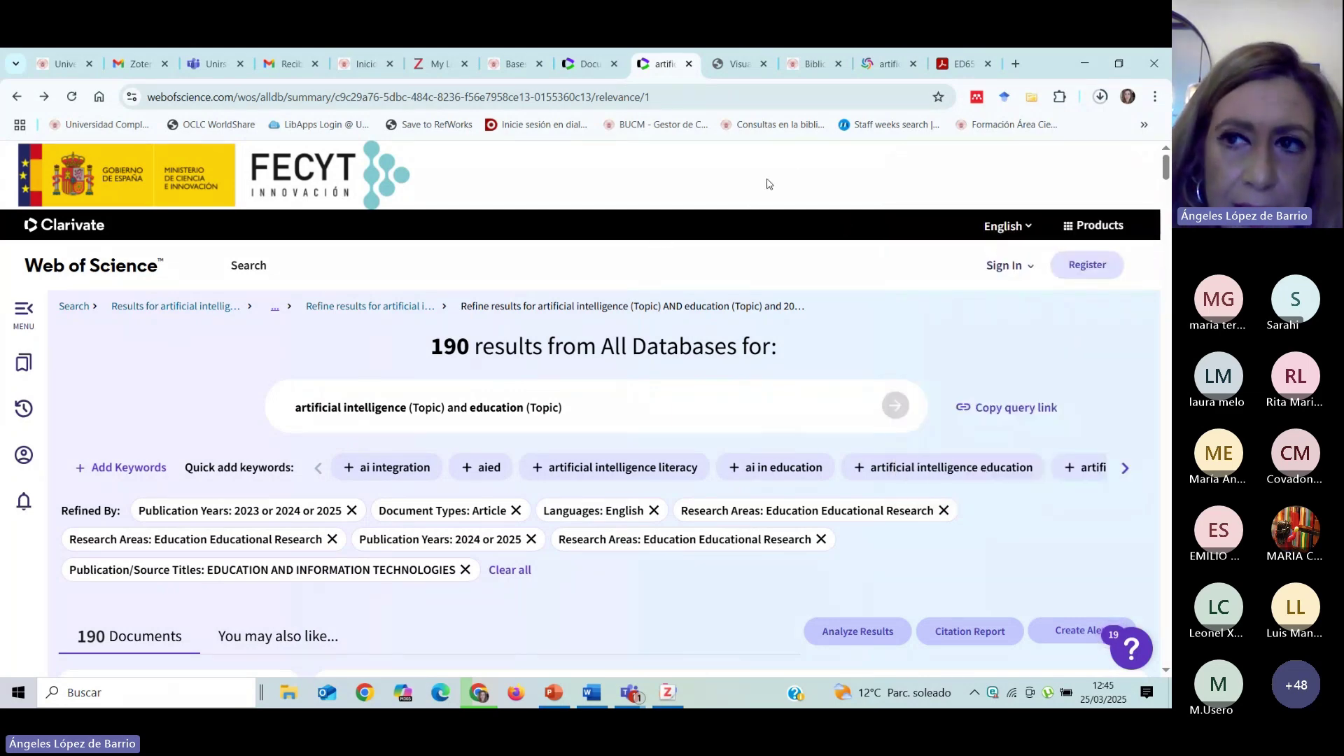
pyautogui.click(1086, 66)
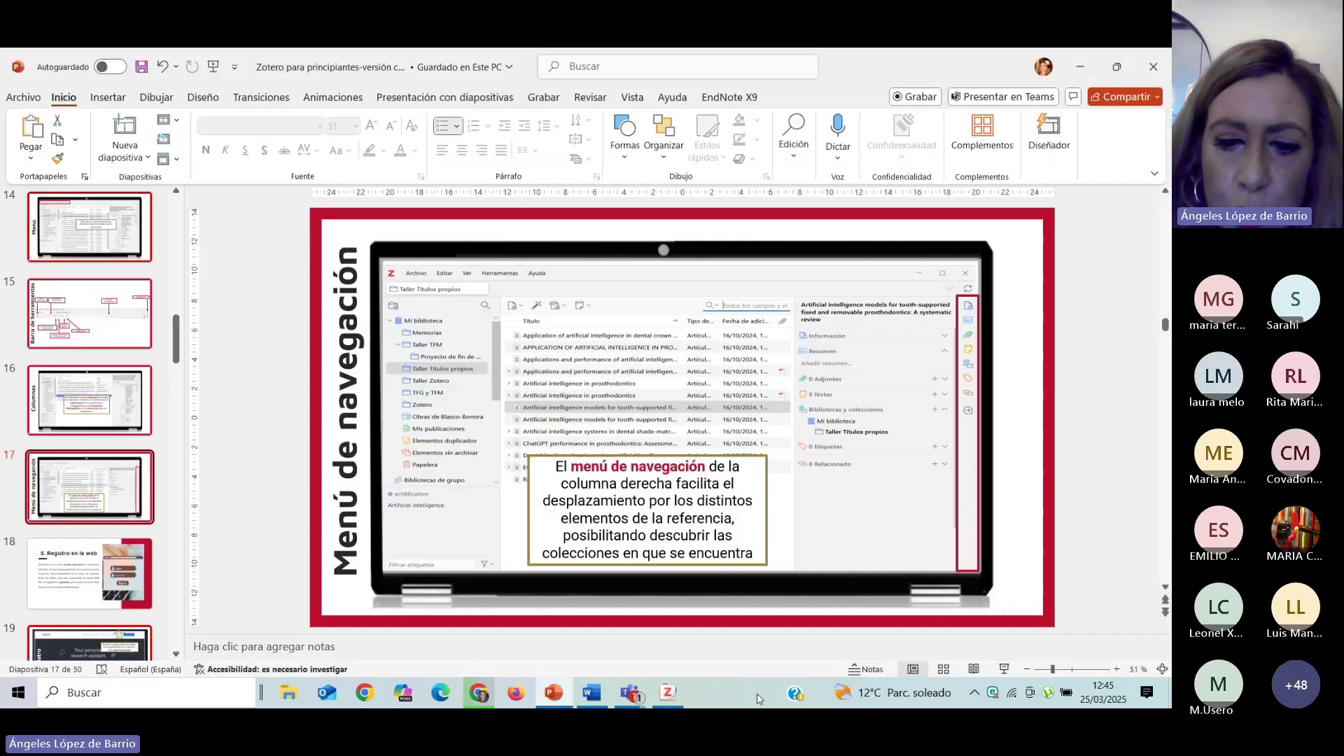
pyautogui.click(665, 694)
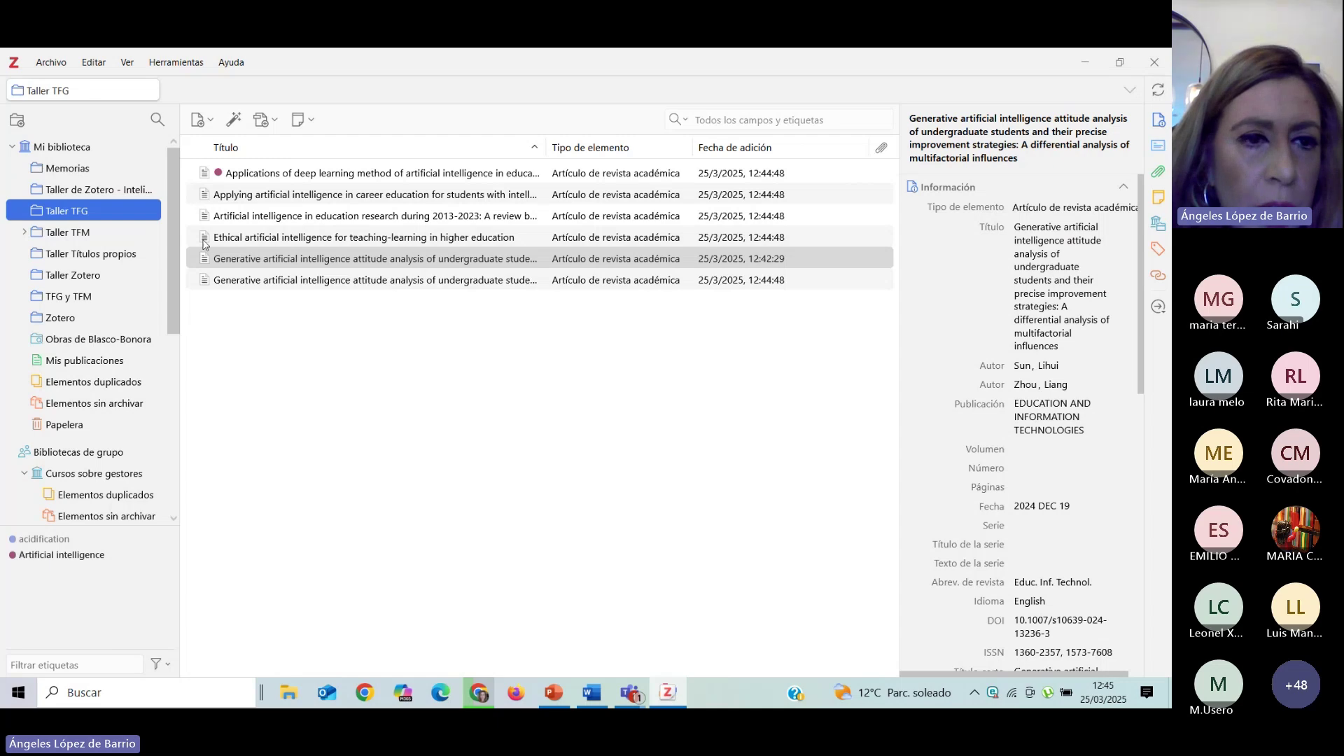
pyautogui.click(220, 262)
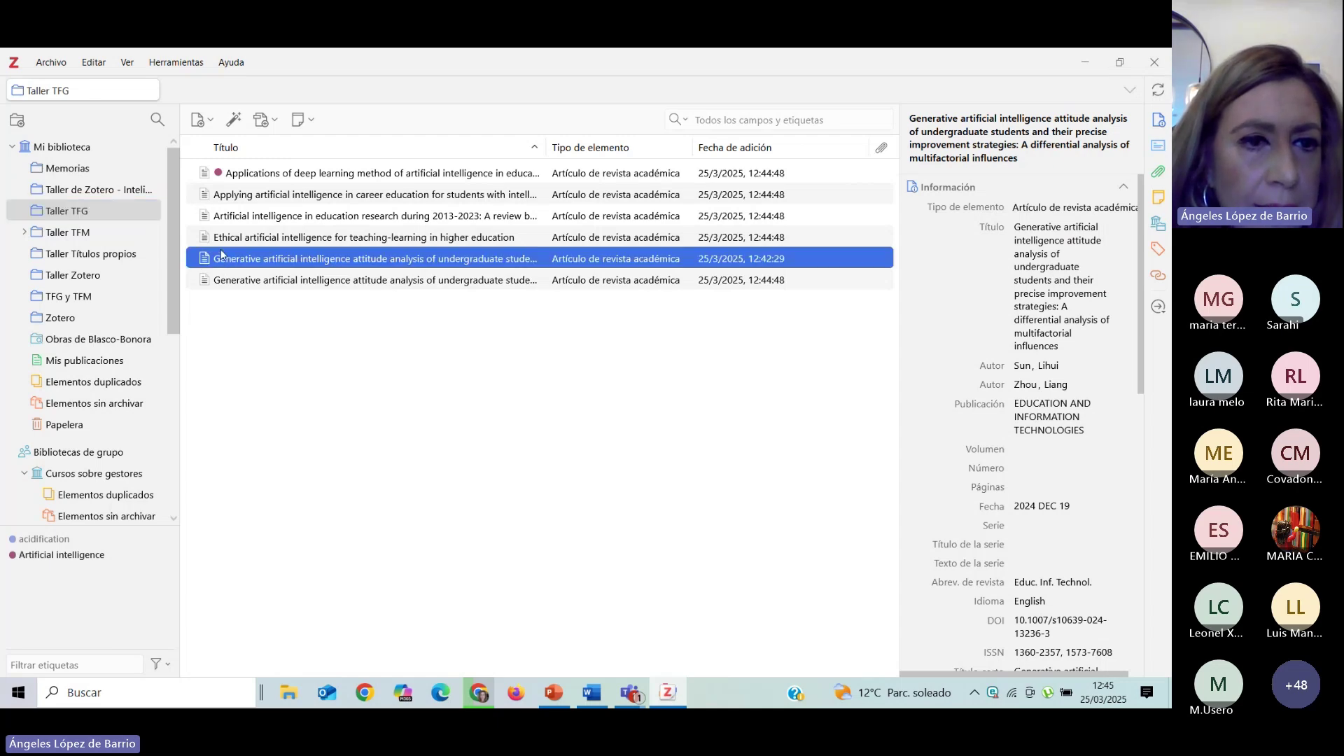
pyautogui.click(230, 242)
pyautogui.click(225, 217)
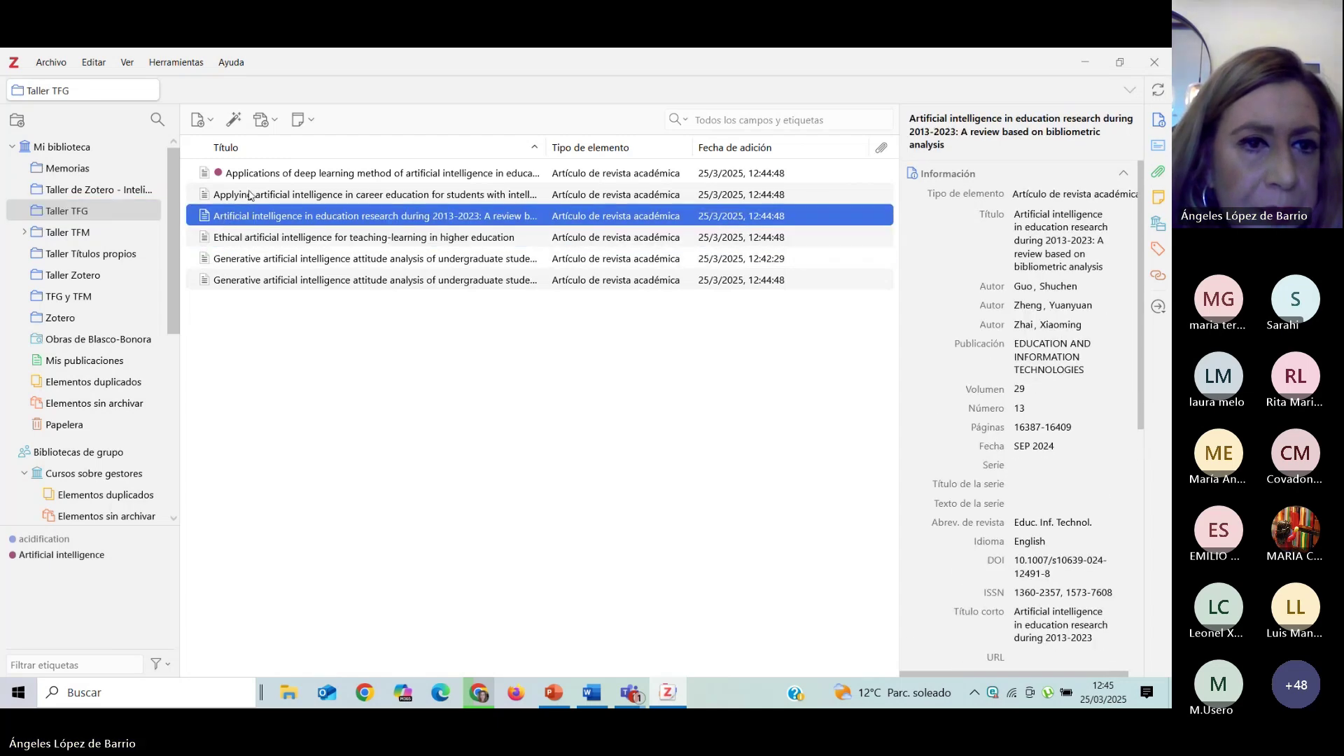
pyautogui.click(249, 193)
pyautogui.click(266, 176)
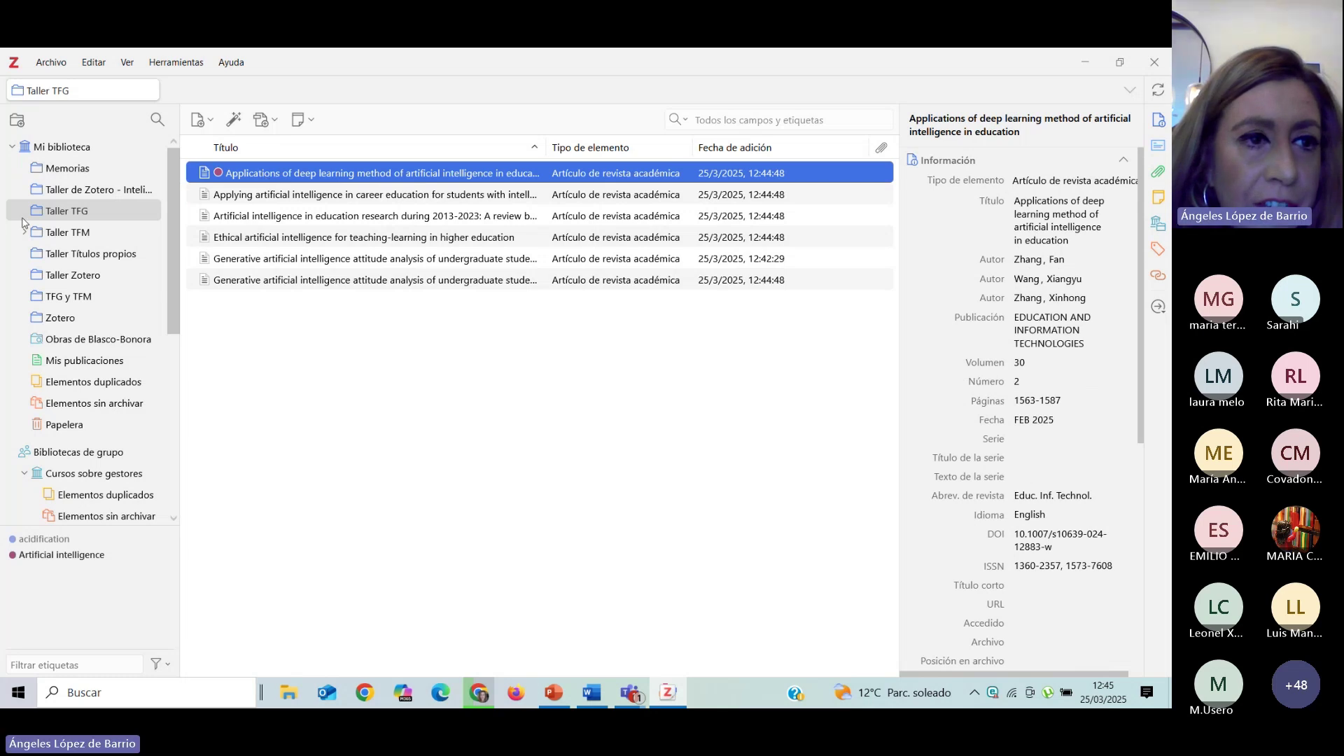
pyautogui.click(77, 214)
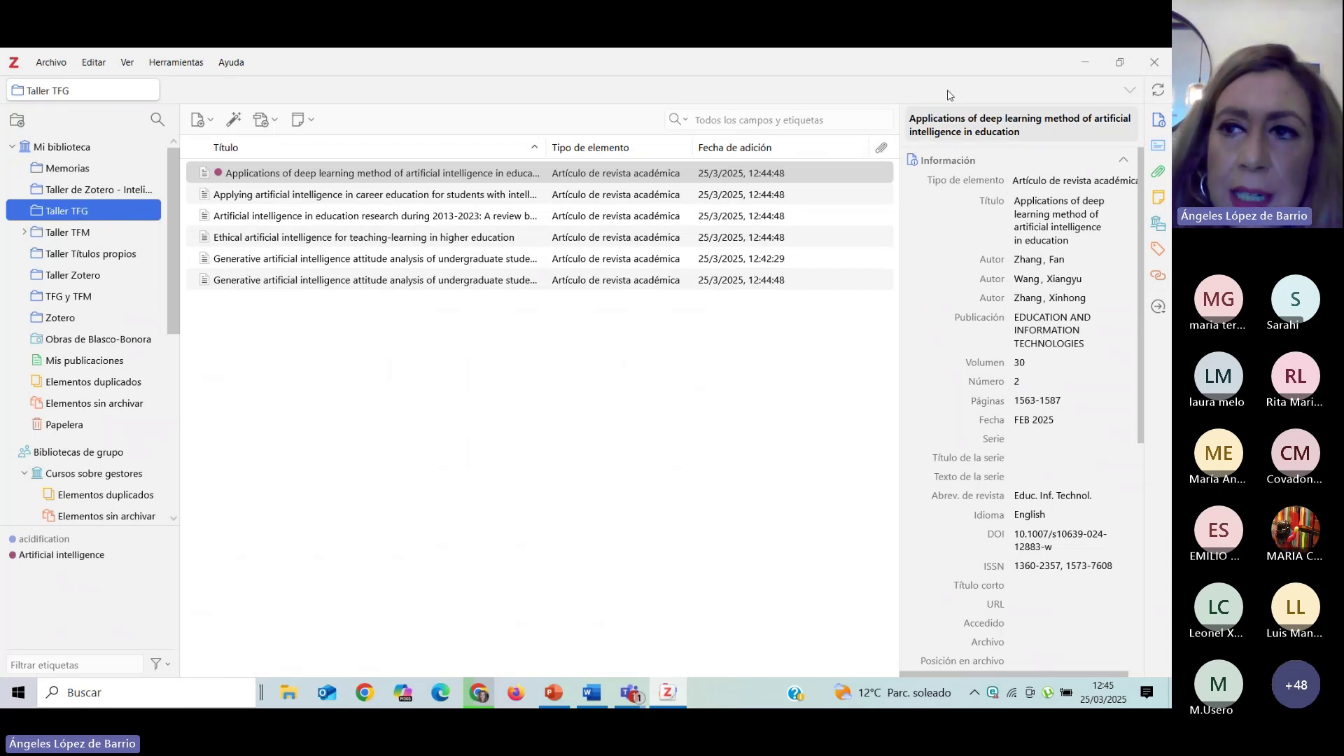
pyautogui.click(1083, 61)
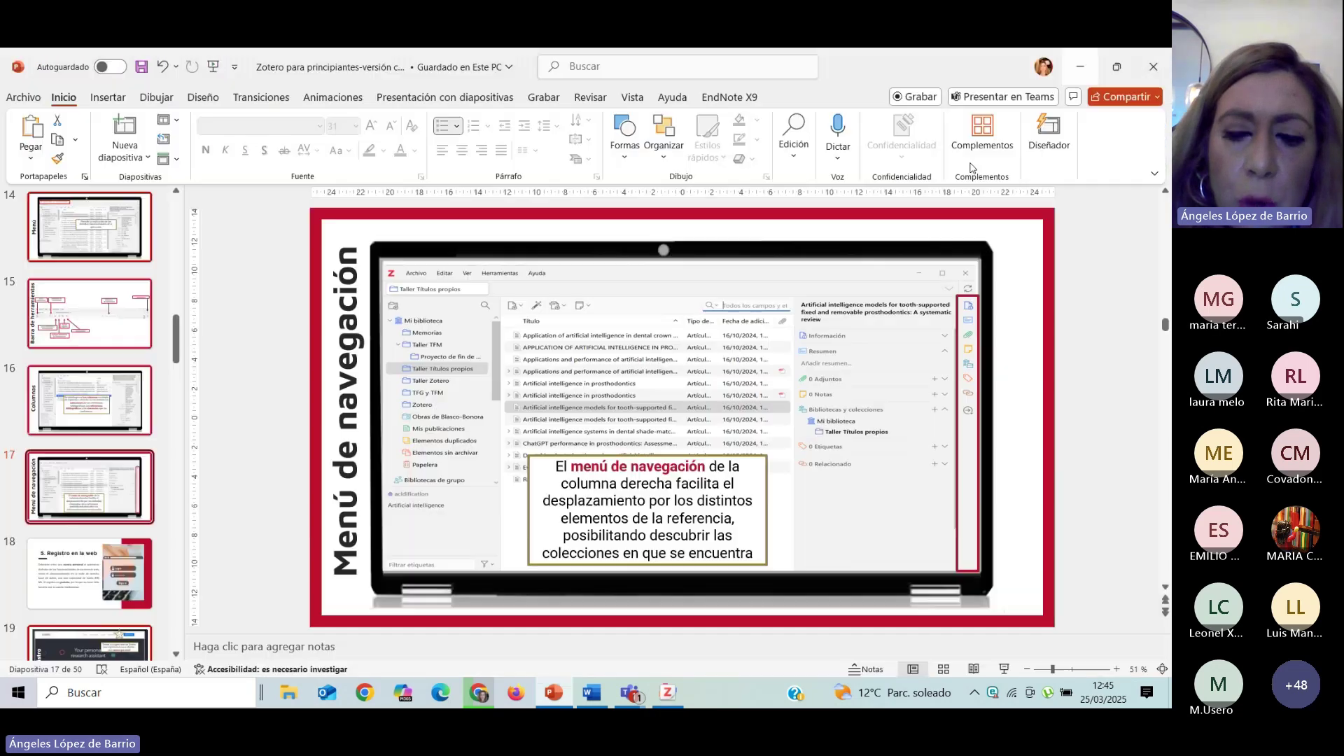
pyautogui.click(667, 693)
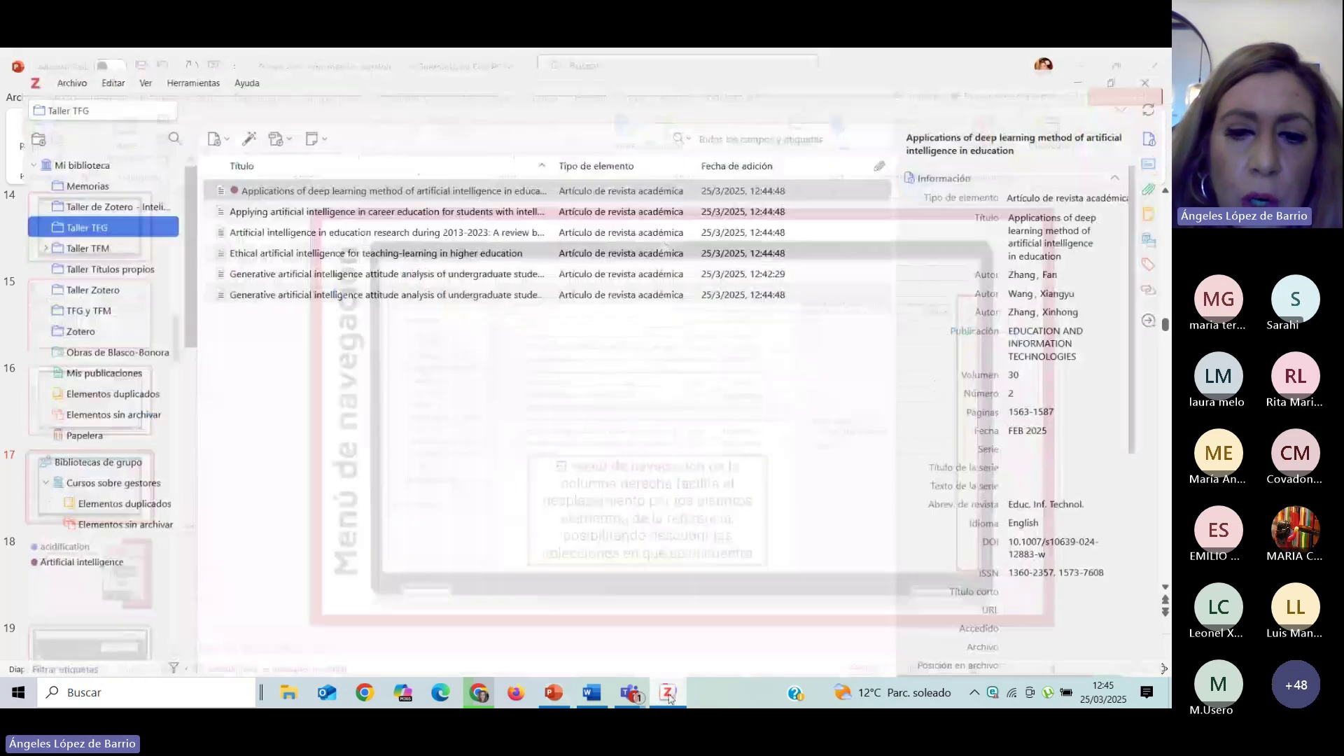
pyautogui.click(492, 693)
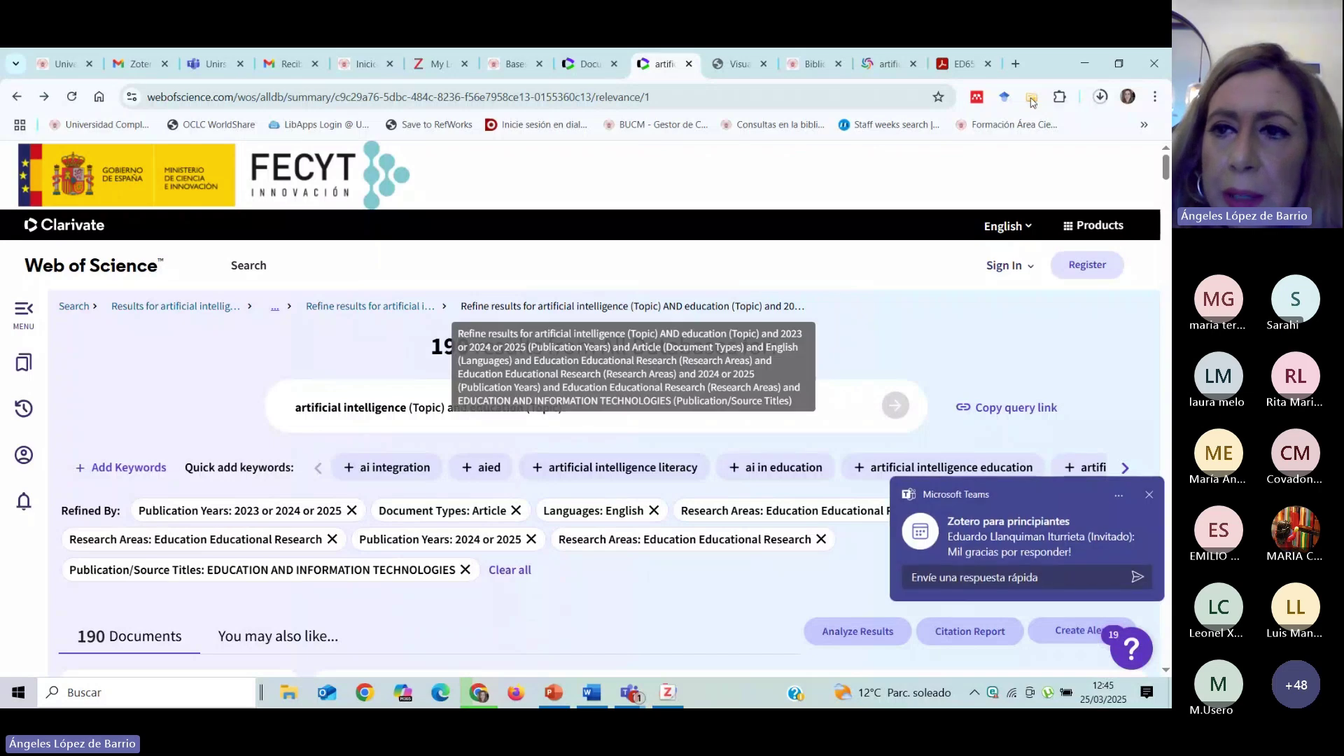
# Save more results, from 'Visualizing the knowledge mapping…' to the self-control article, via the Item Selector.
pyautogui.click(1031, 96)
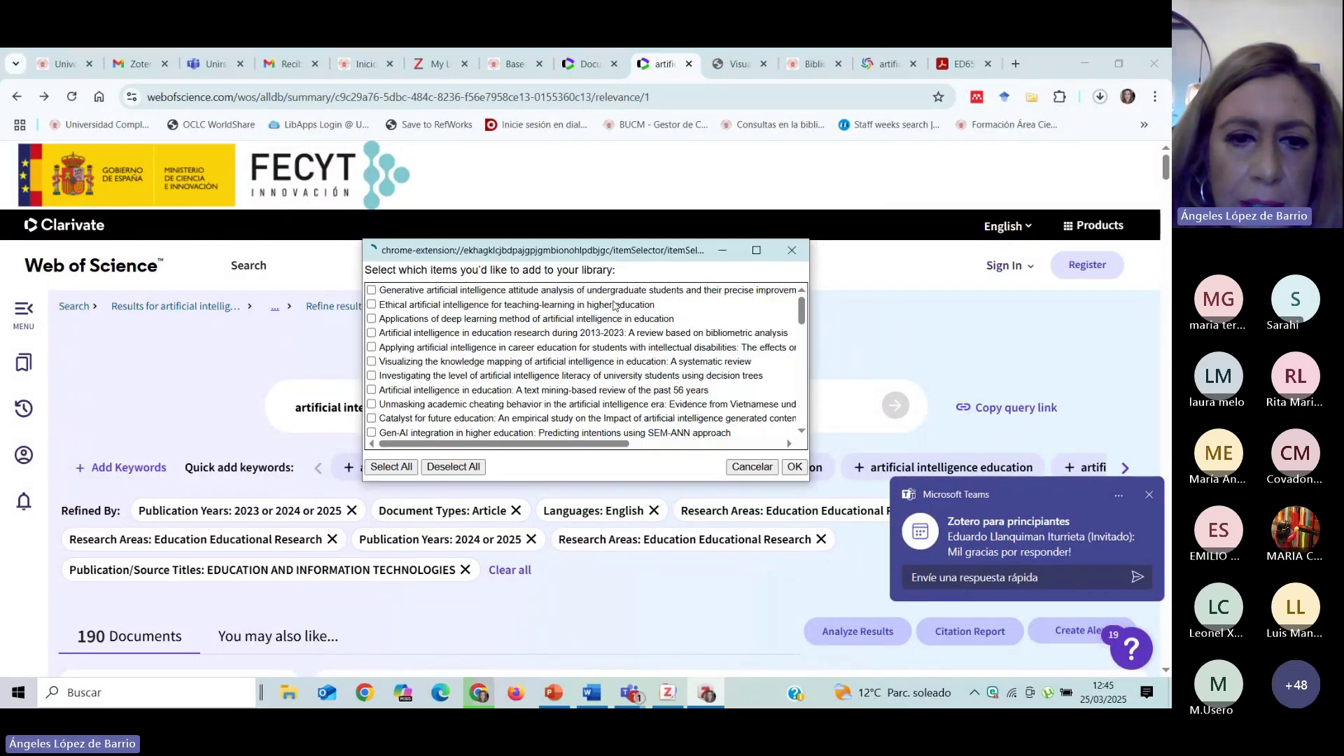
pyautogui.scroll(-10, 425, 397)
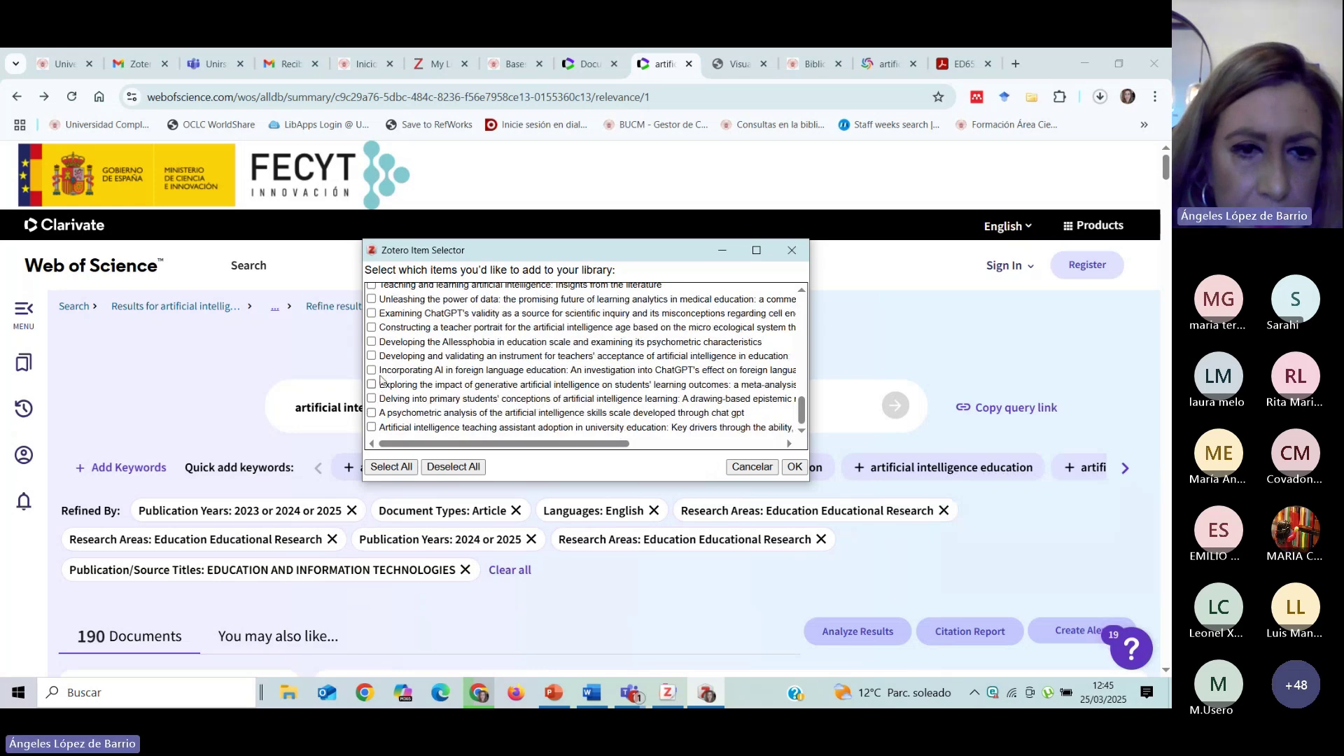
pyautogui.scroll(5, 383, 380)
pyautogui.scroll(6, 411, 346)
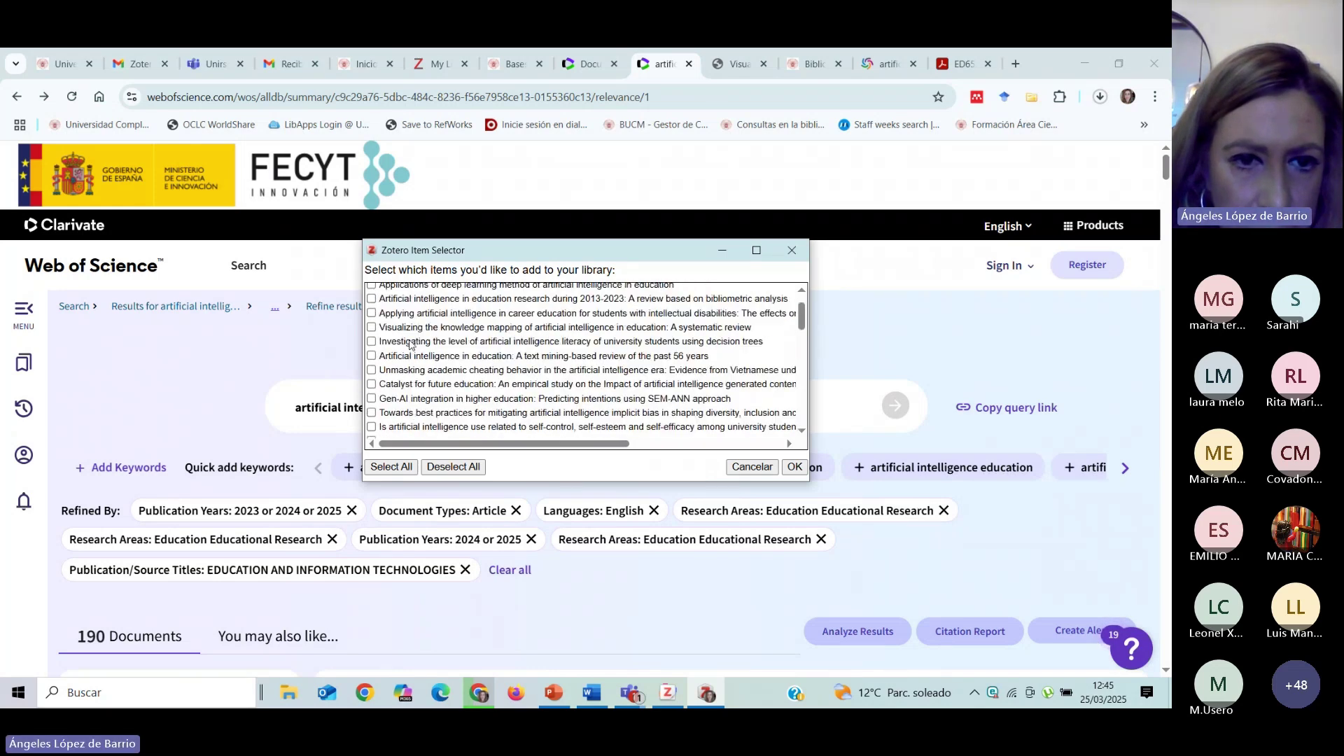
pyautogui.click(372, 361)
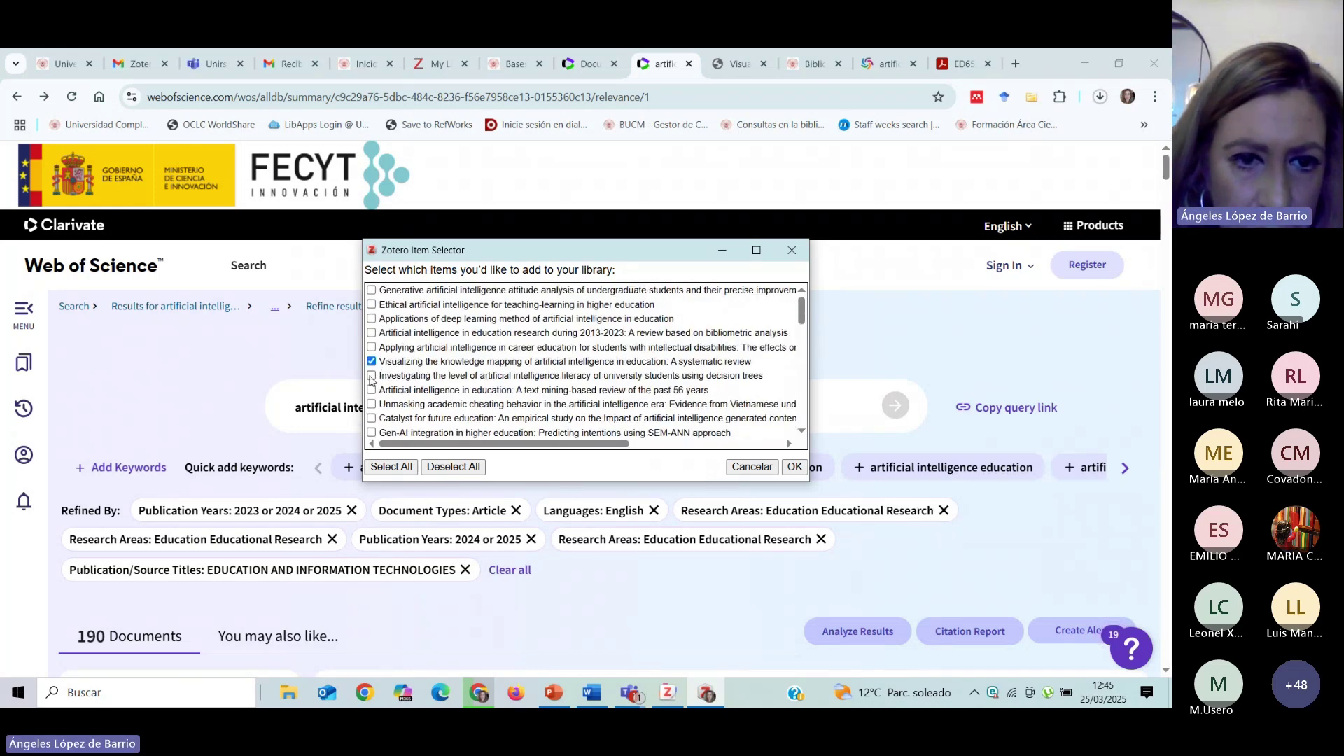
pyautogui.click(372, 376)
pyautogui.click(372, 390)
pyautogui.click(372, 404)
pyautogui.click(372, 418)
pyautogui.click(372, 432)
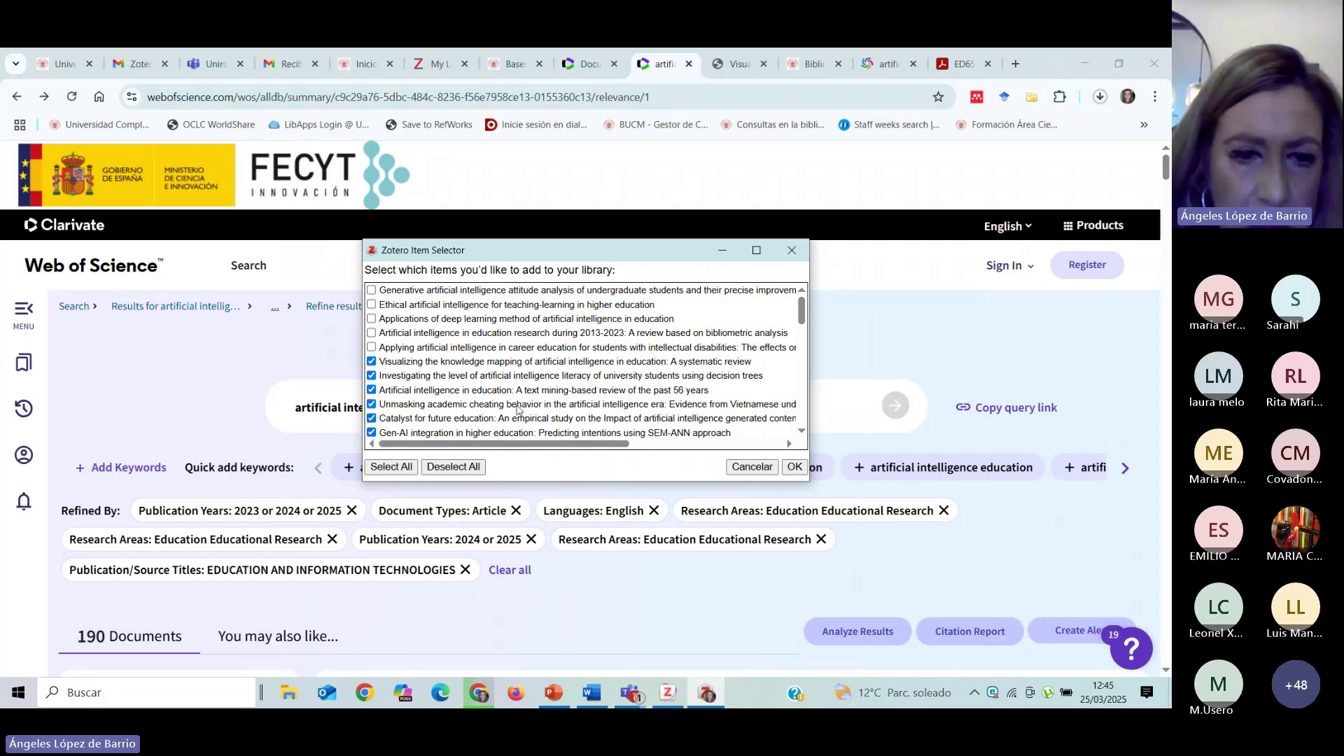
pyautogui.scroll(-3, 485, 406)
pyautogui.scroll(-1, 374, 308)
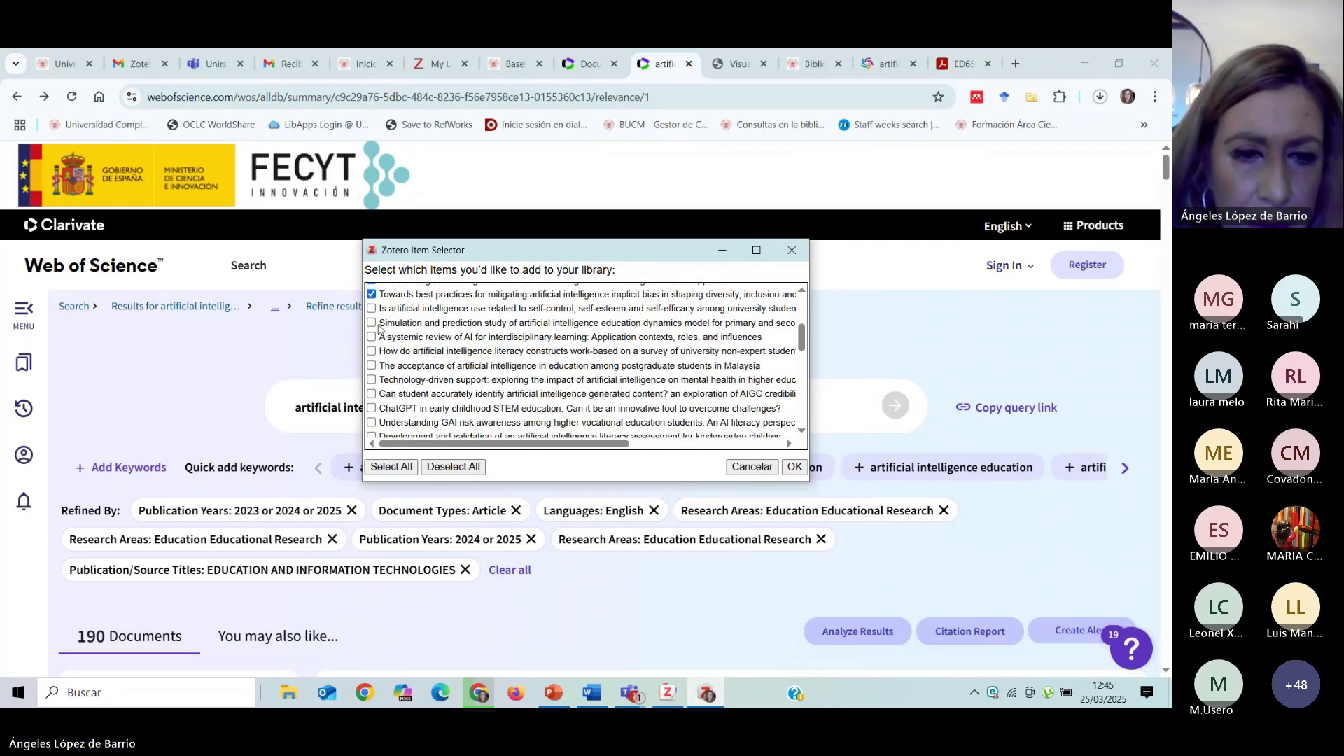
pyautogui.click(372, 308)
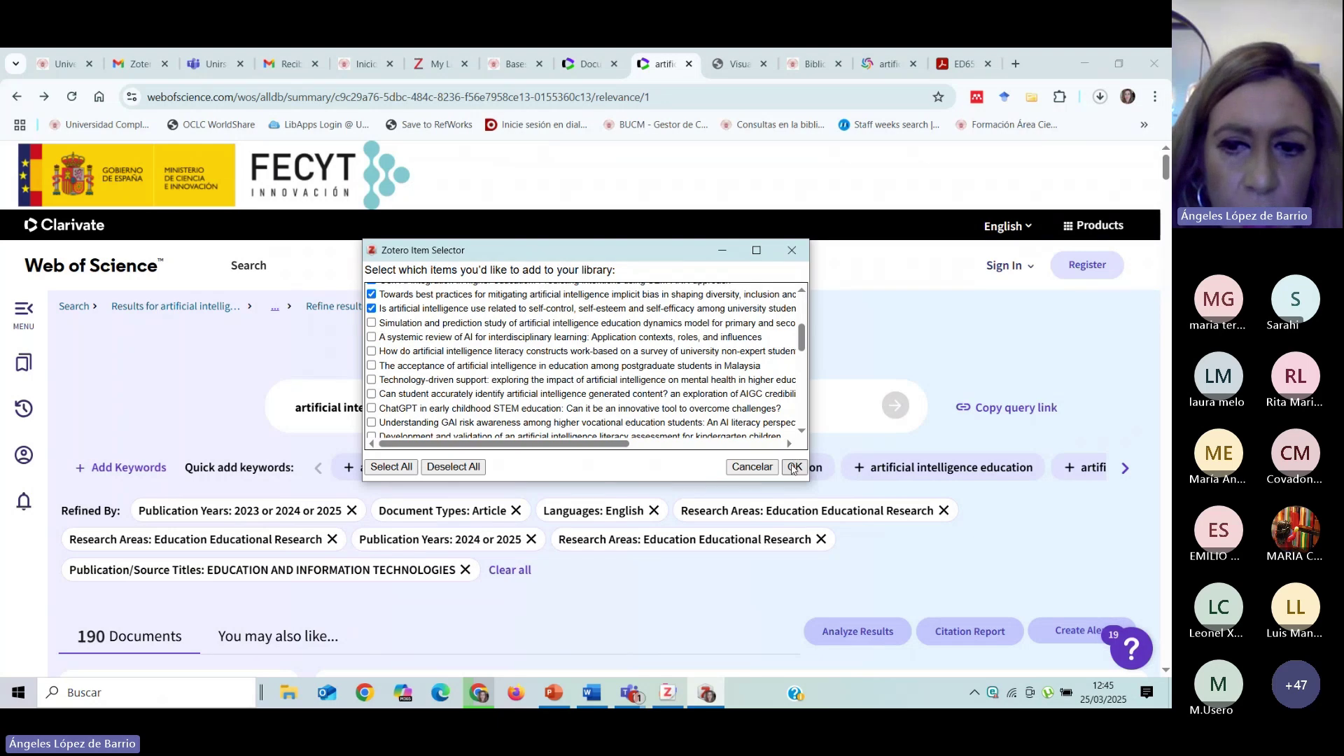
pyautogui.click(796, 468)
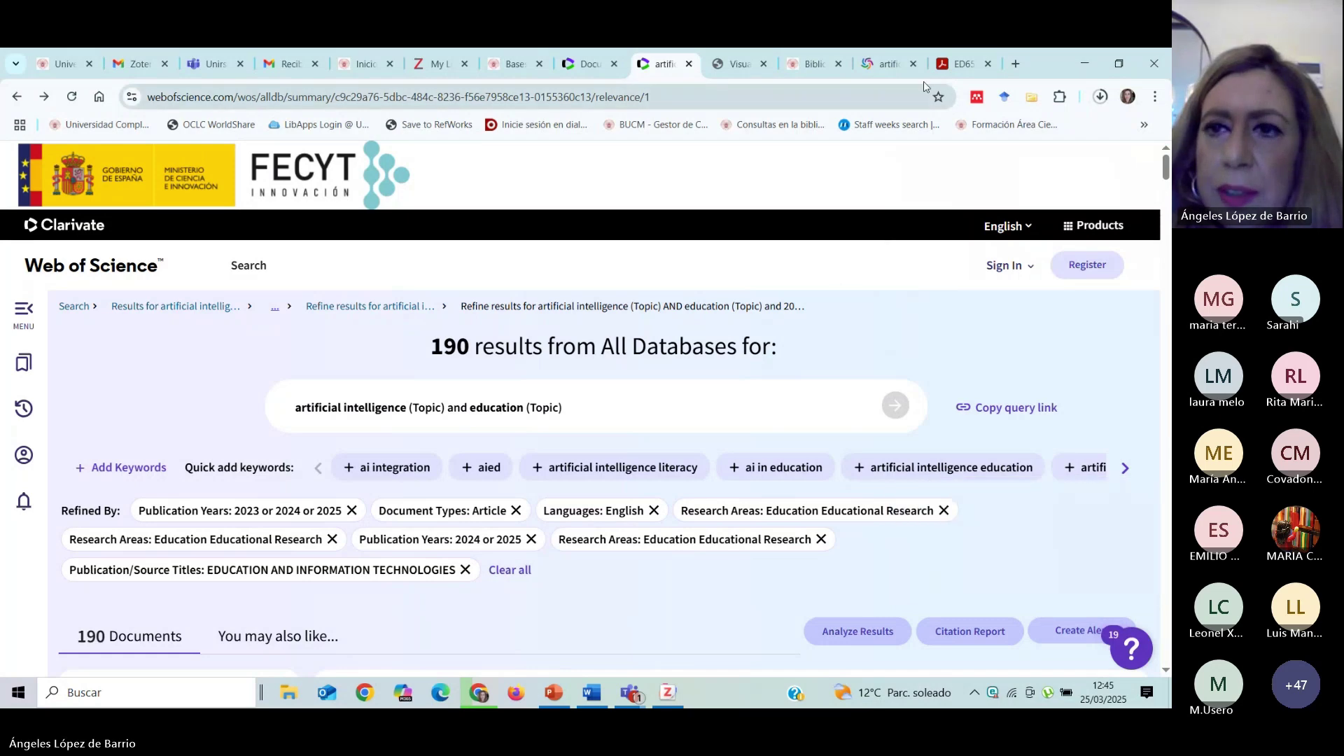
# In Taller TFG, inspect the full-text attachments, then view the Add Attachment options without choosing.
pyautogui.click(1087, 65)
pyautogui.click(193, 386)
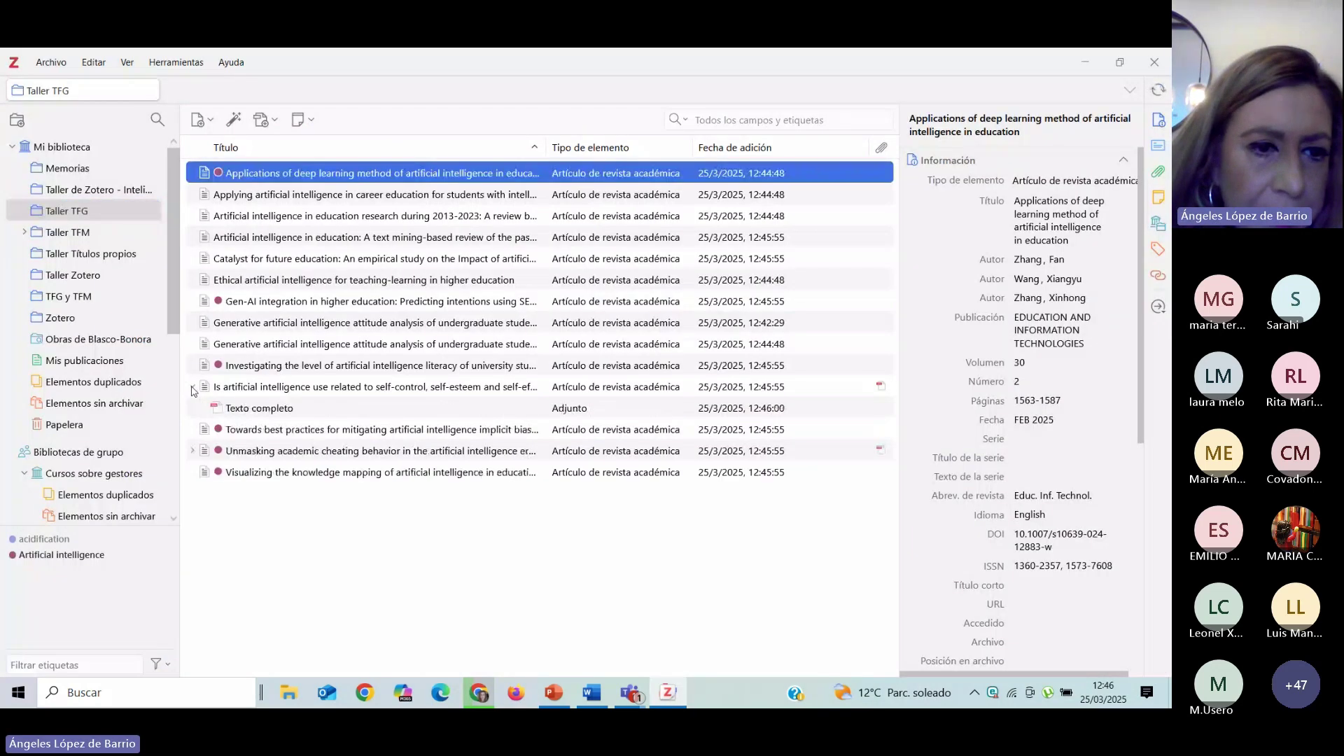
pyautogui.click(193, 450)
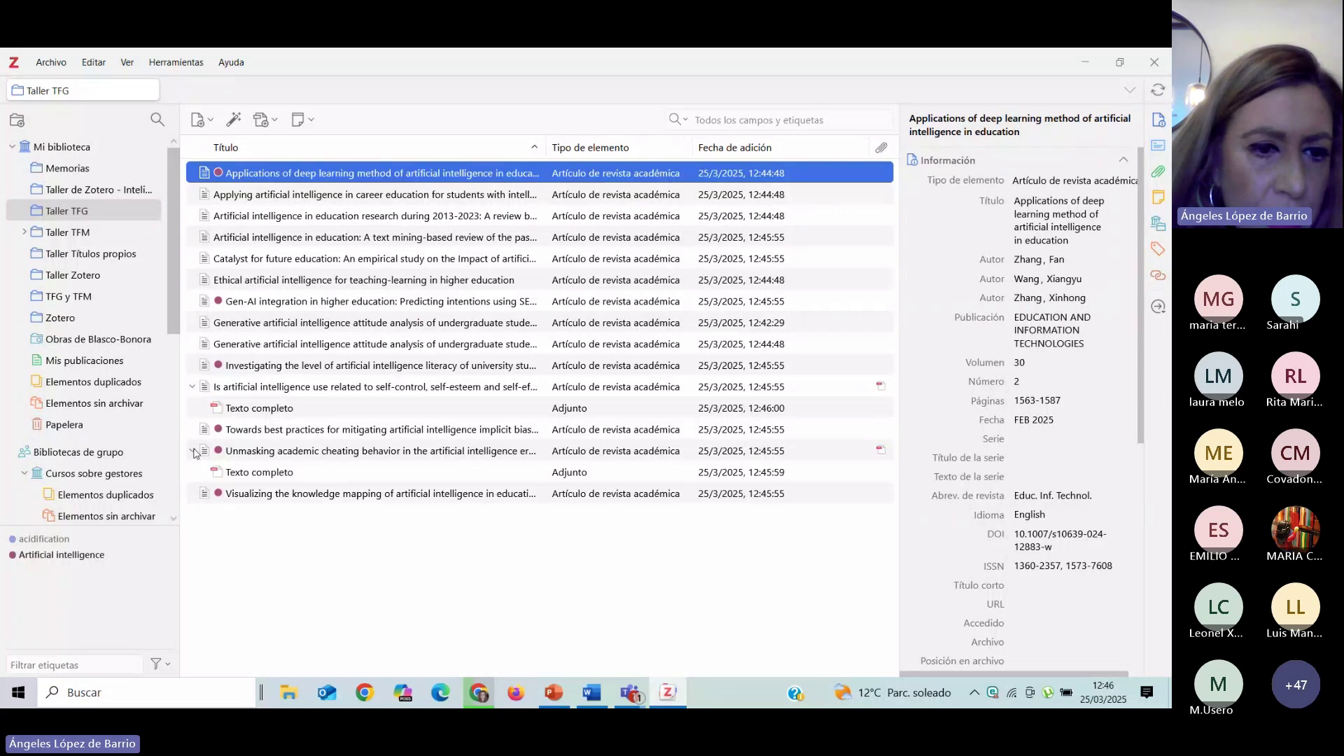
pyautogui.click(193, 387)
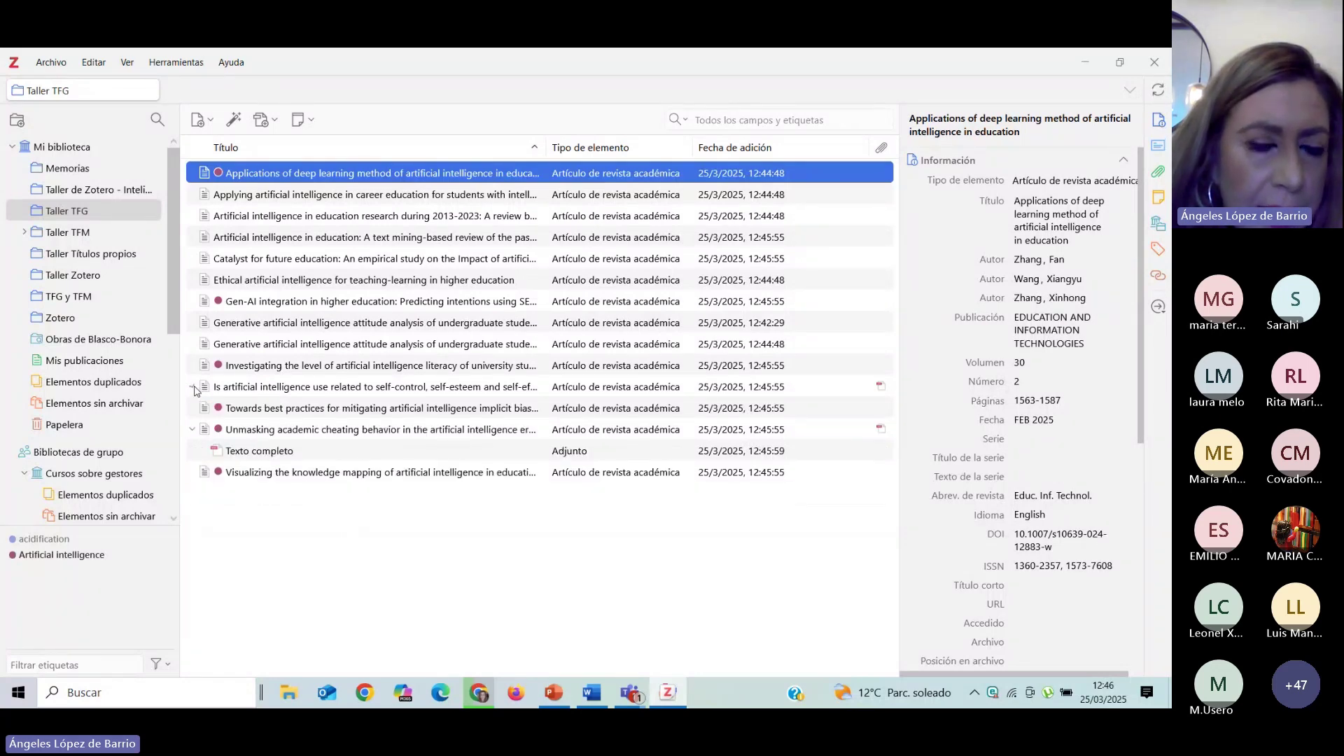
pyautogui.click(193, 429)
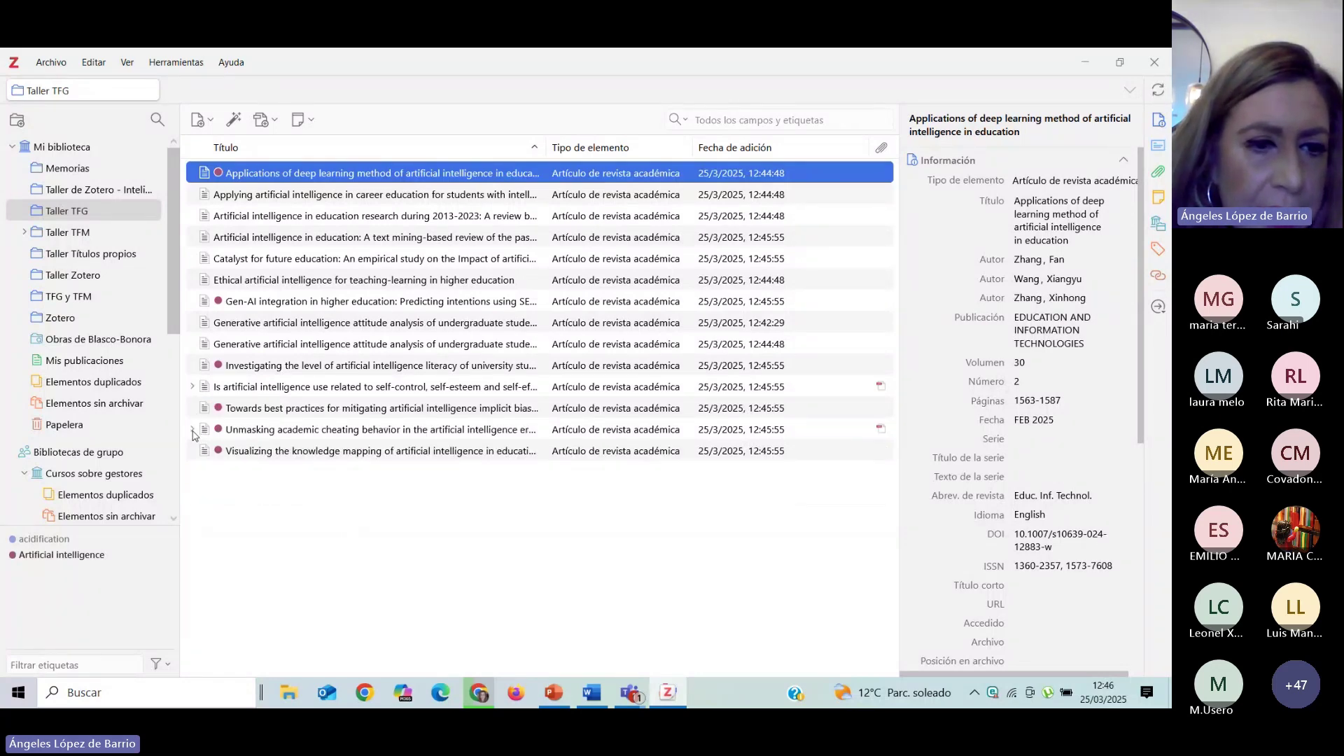
pyautogui.click(193, 387)
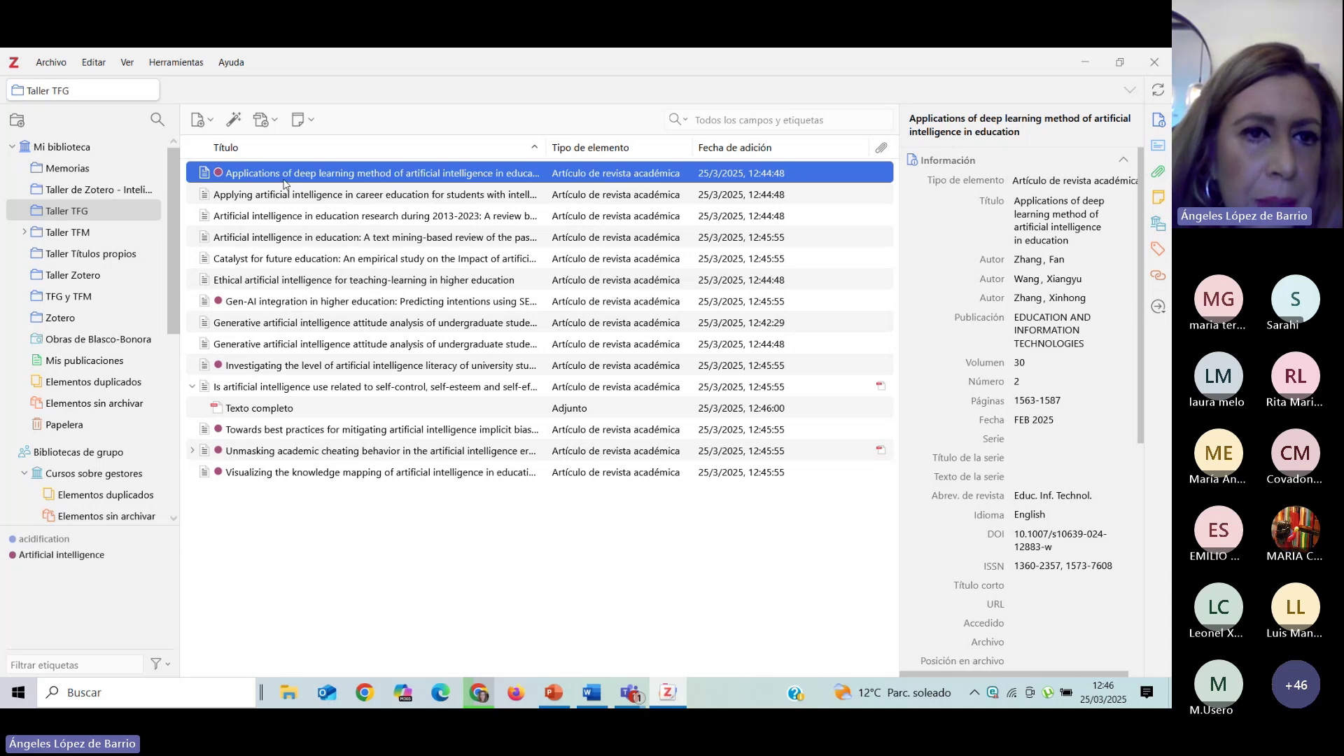
pyautogui.click(272, 120)
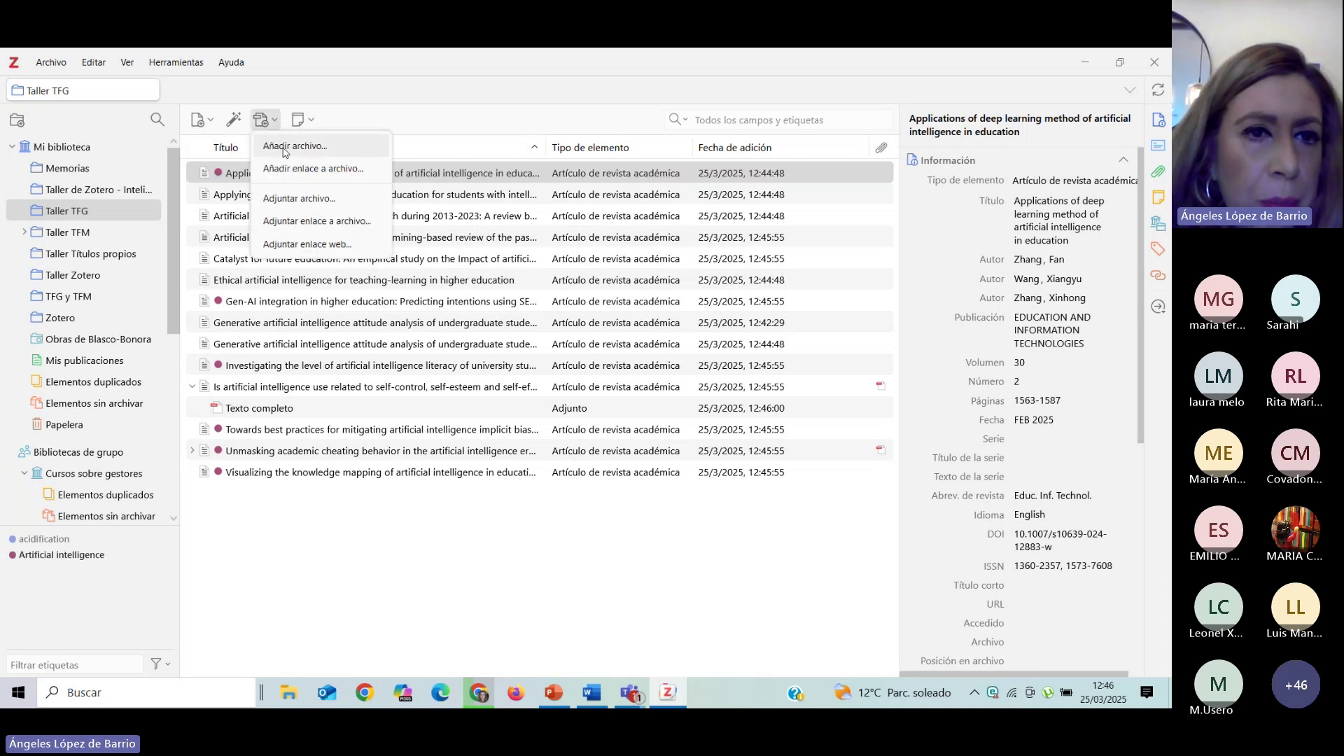
pyautogui.click(422, 595)
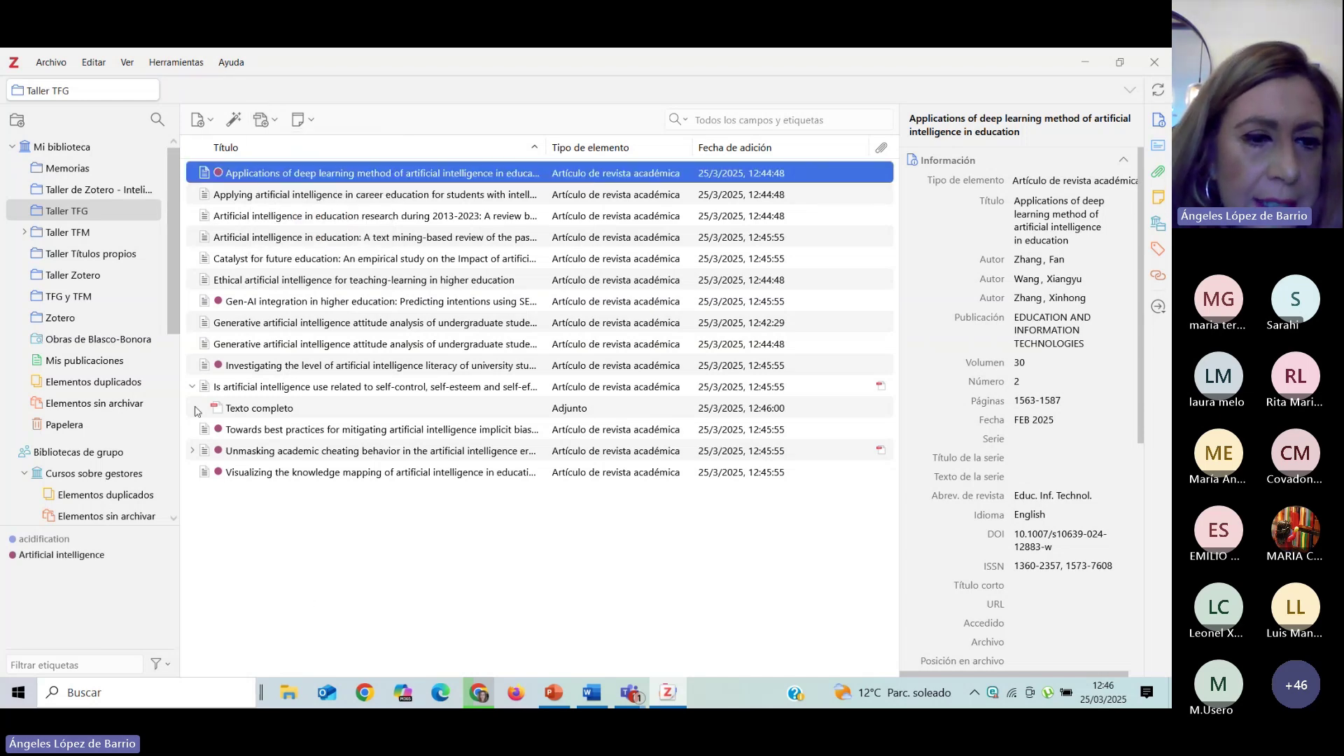
# Return to Chrome and reopen the first result, 'Generative artificial intelligence attitude analysis…'.
pyautogui.click(1085, 63)
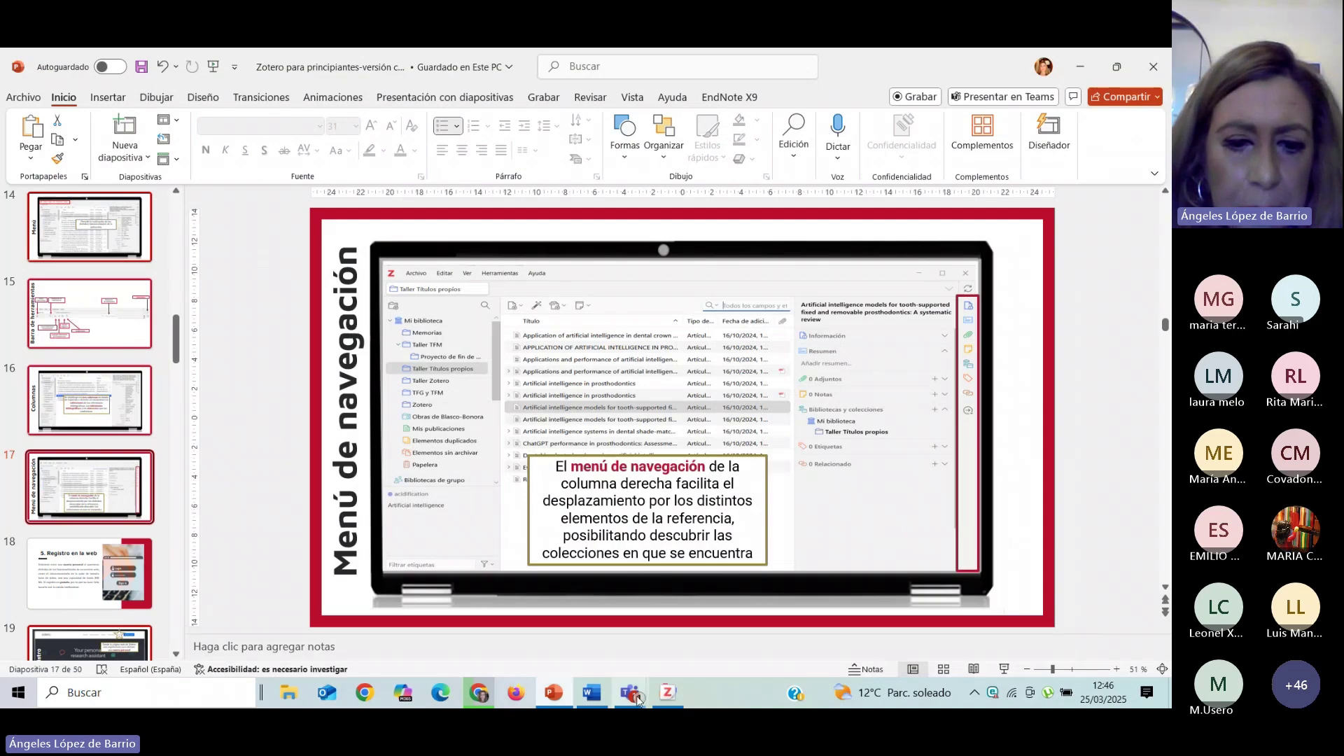
pyautogui.click(481, 695)
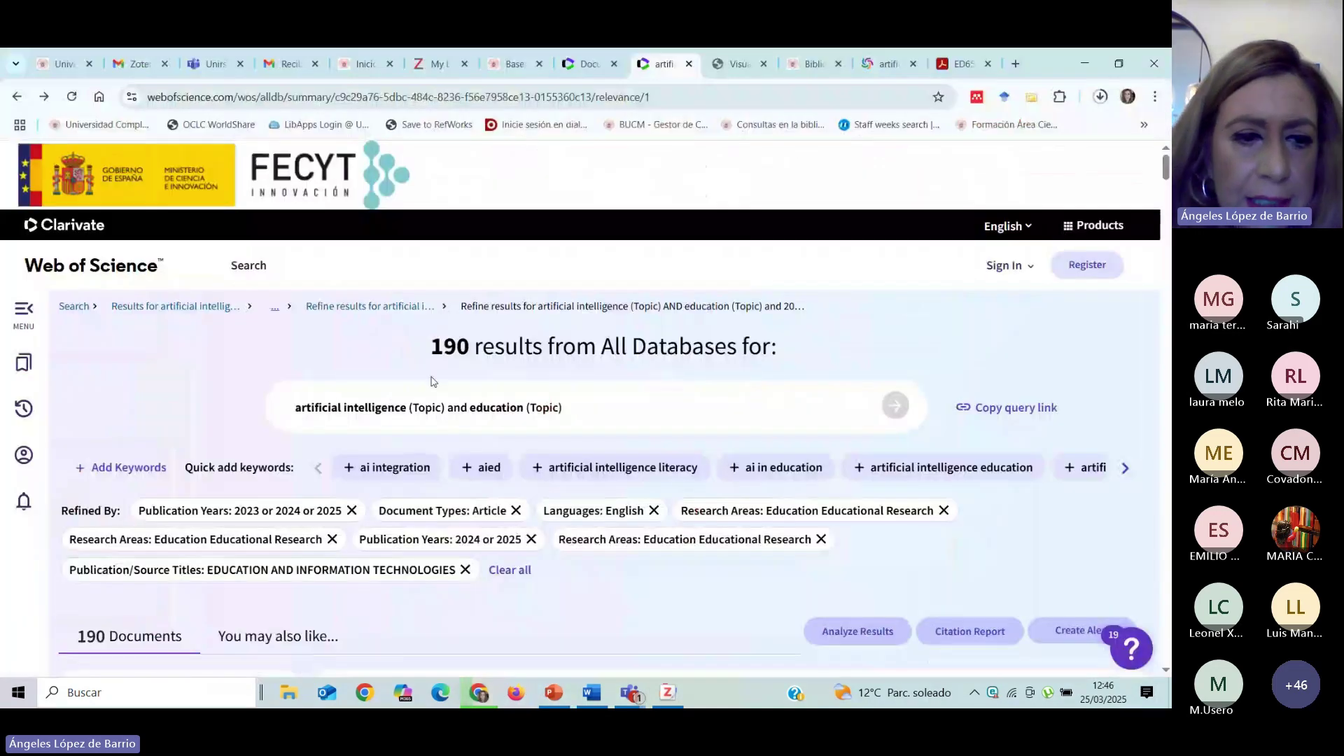
pyautogui.scroll(-1, 425, 425)
pyautogui.scroll(-6, 425, 425)
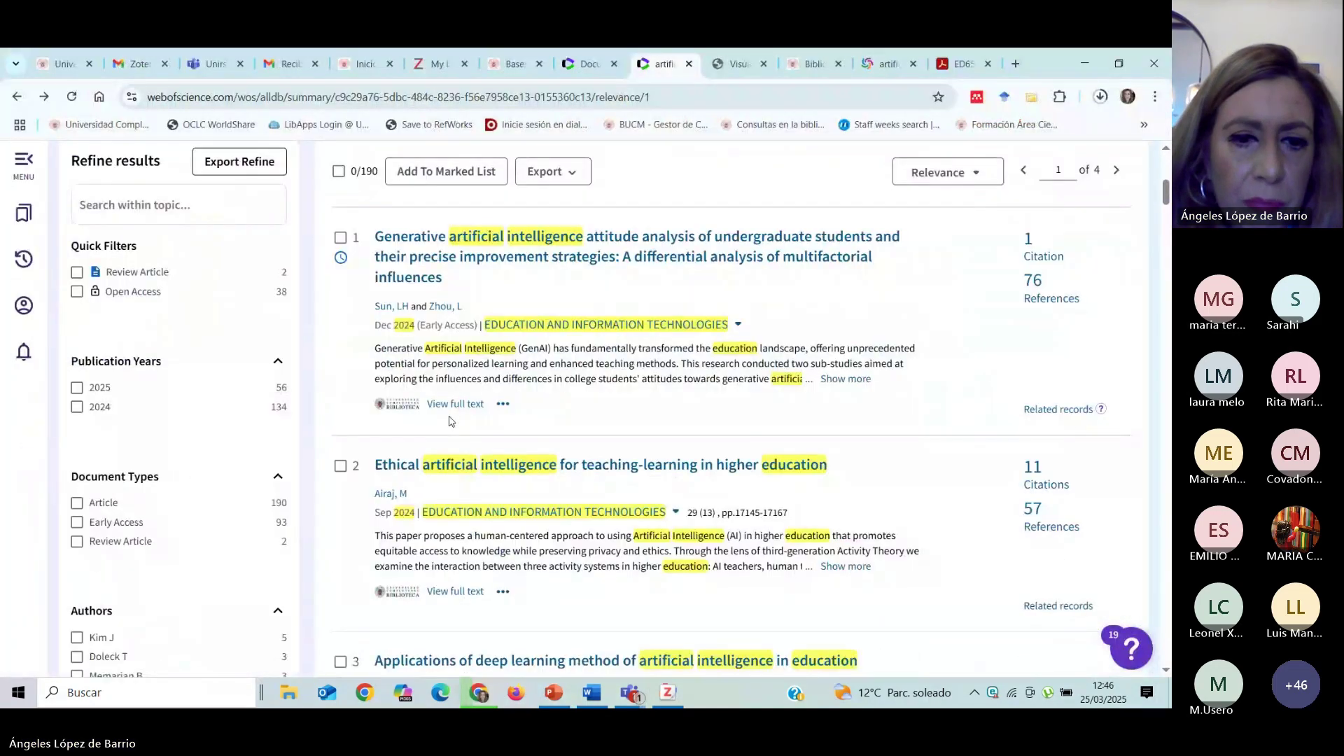
pyautogui.click(453, 241)
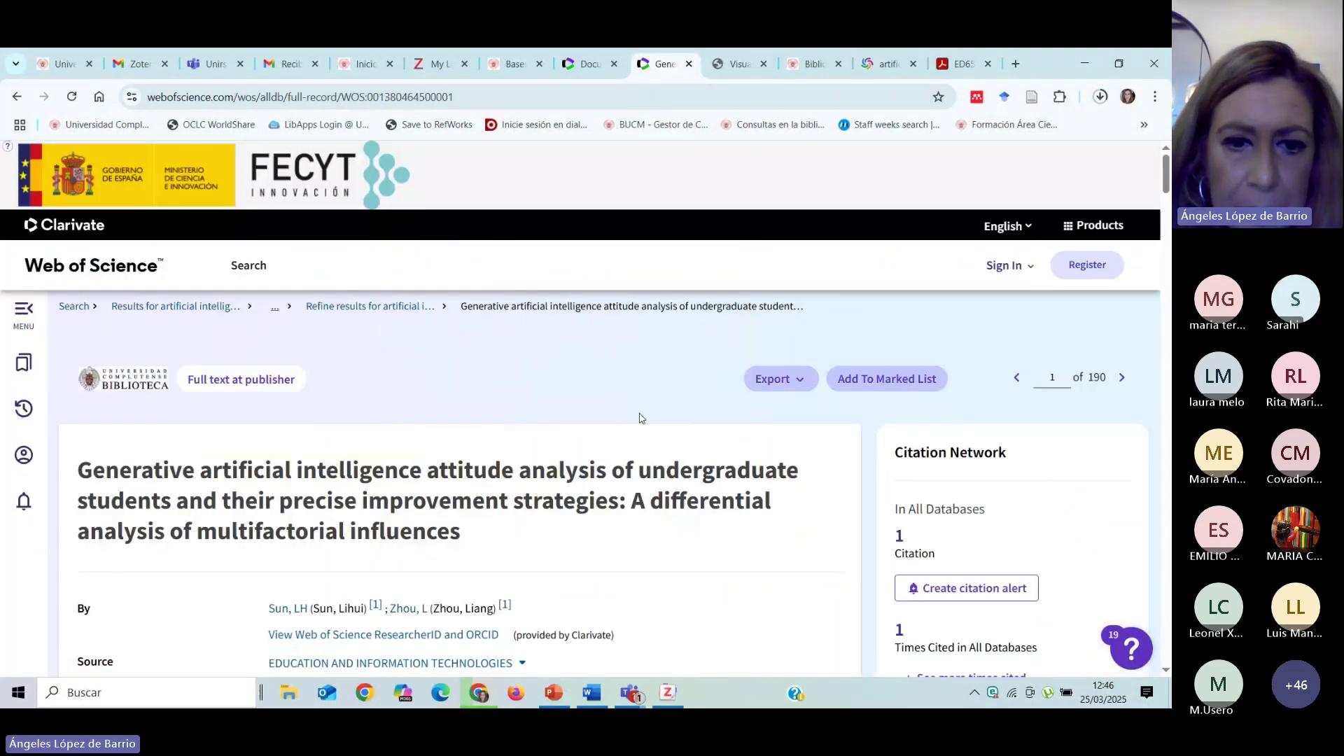
pyautogui.scroll(-3, 644, 418)
pyautogui.scroll(2, 545, 399)
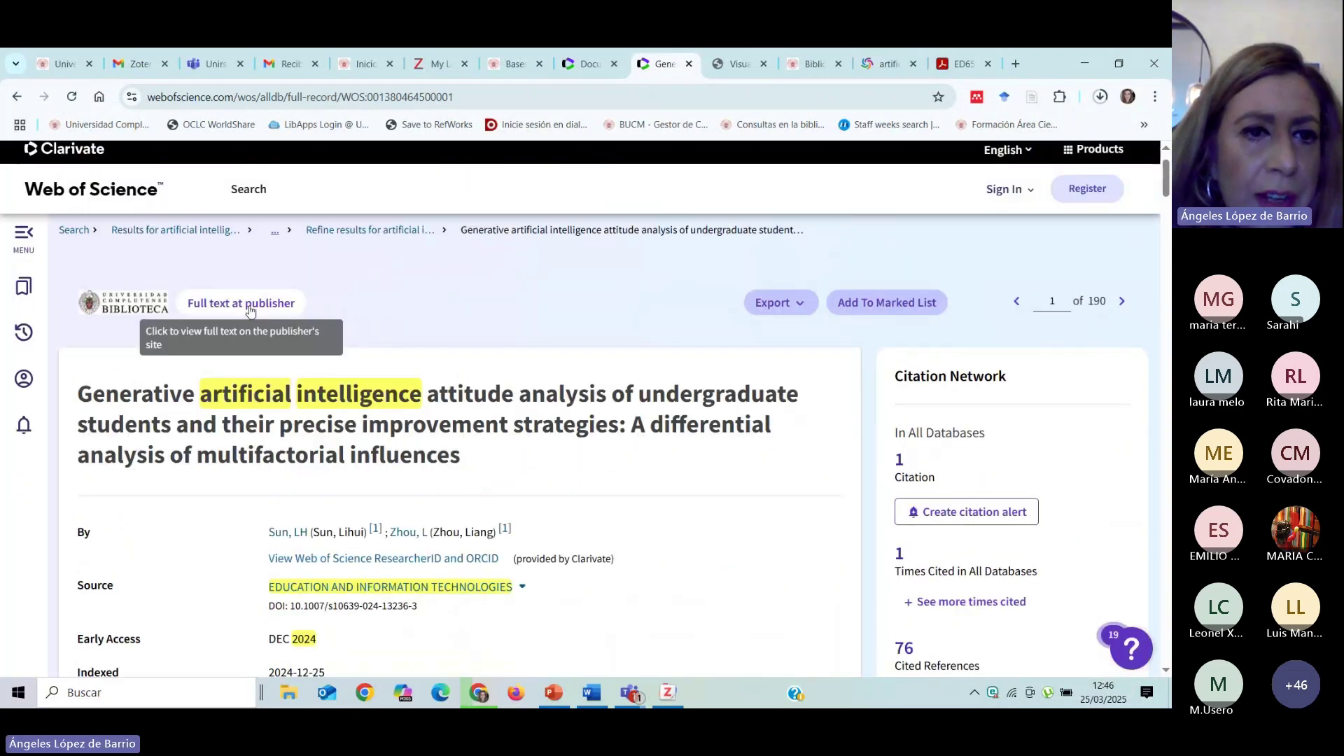
pyautogui.click(250, 308)
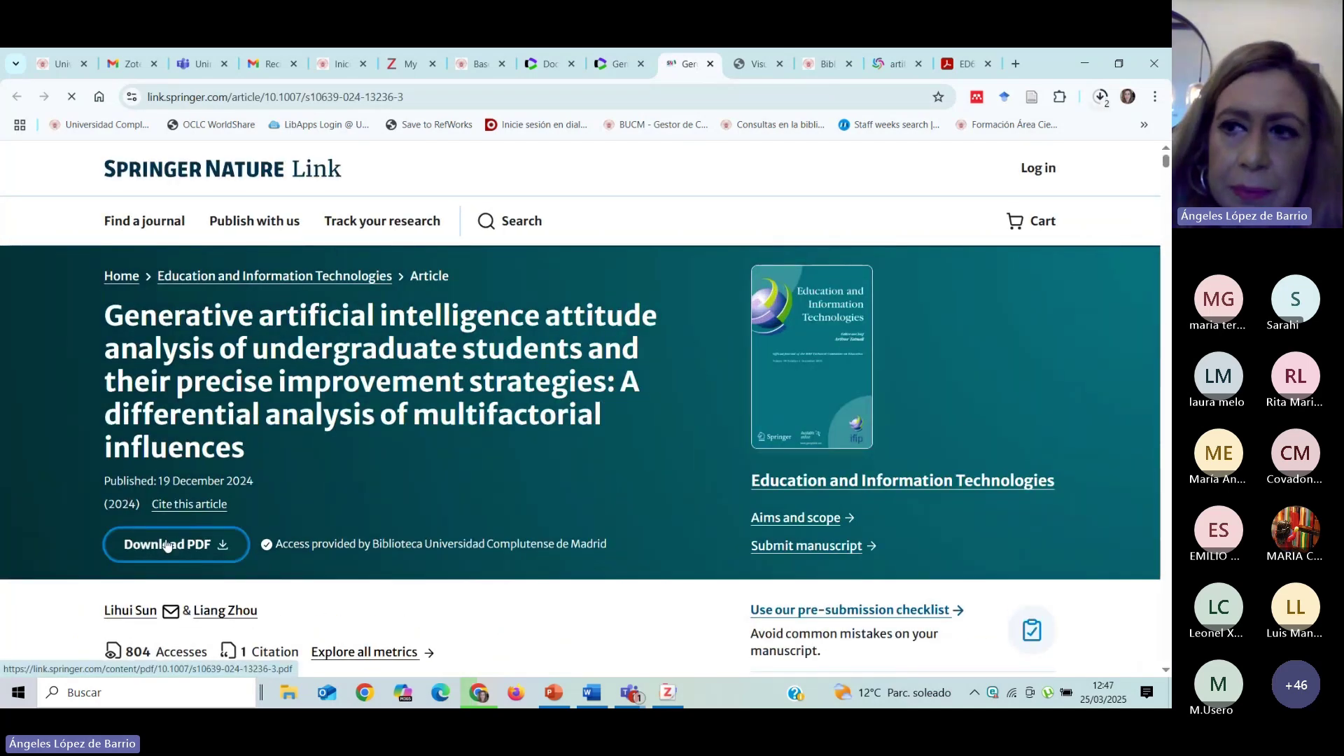
pyautogui.click(167, 546)
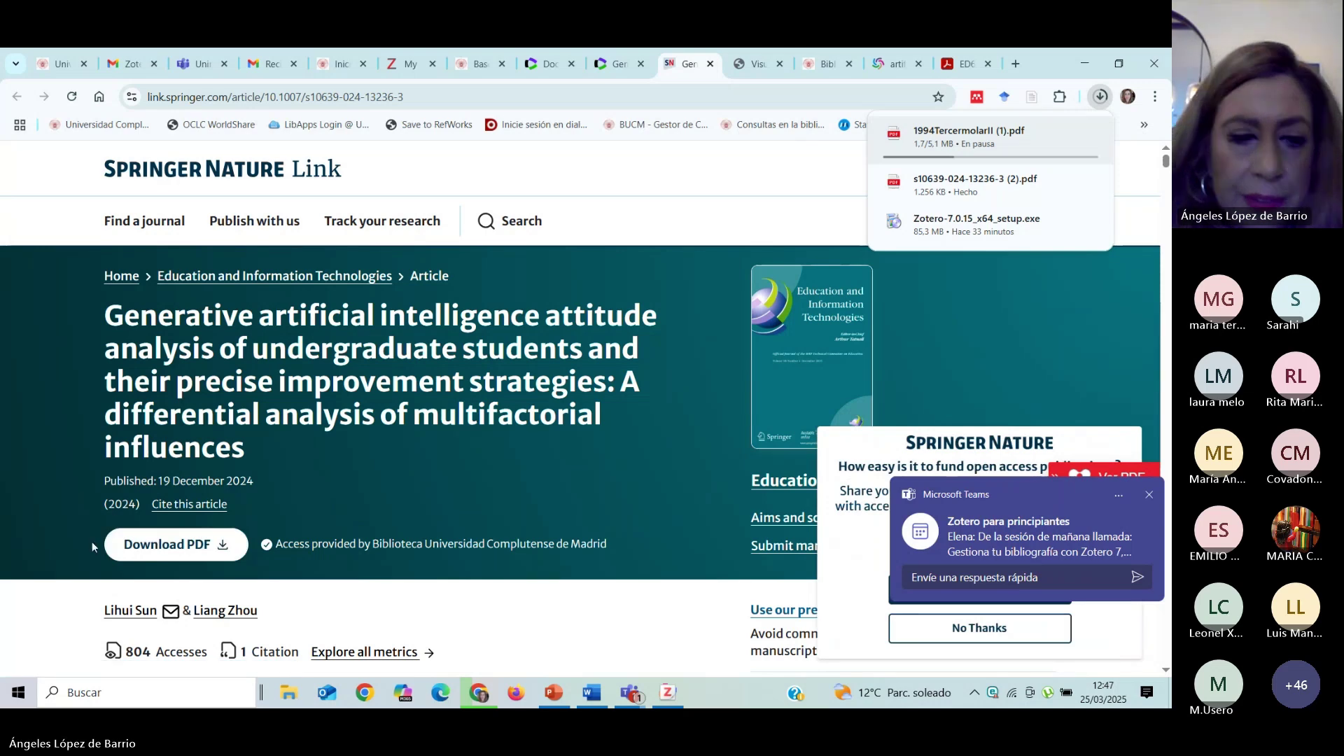
pyautogui.click(175, 544)
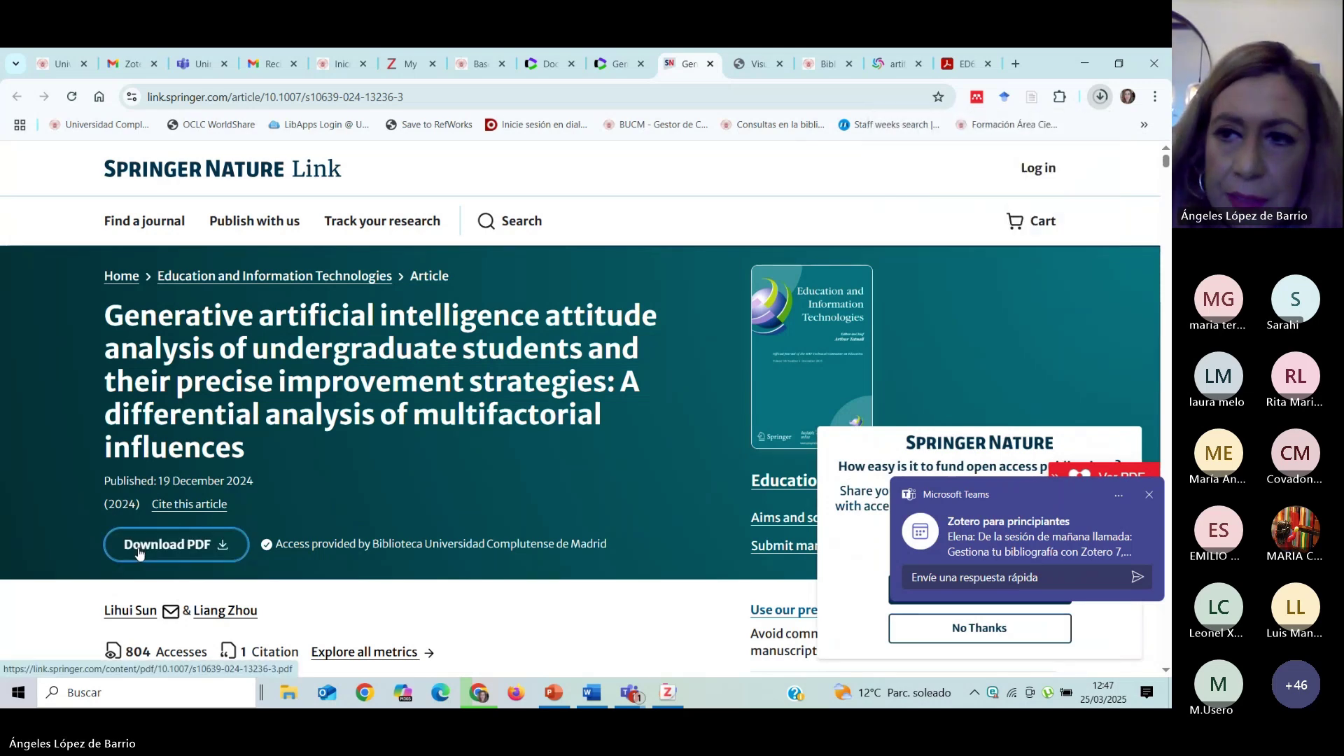
pyautogui.click(1100, 97)
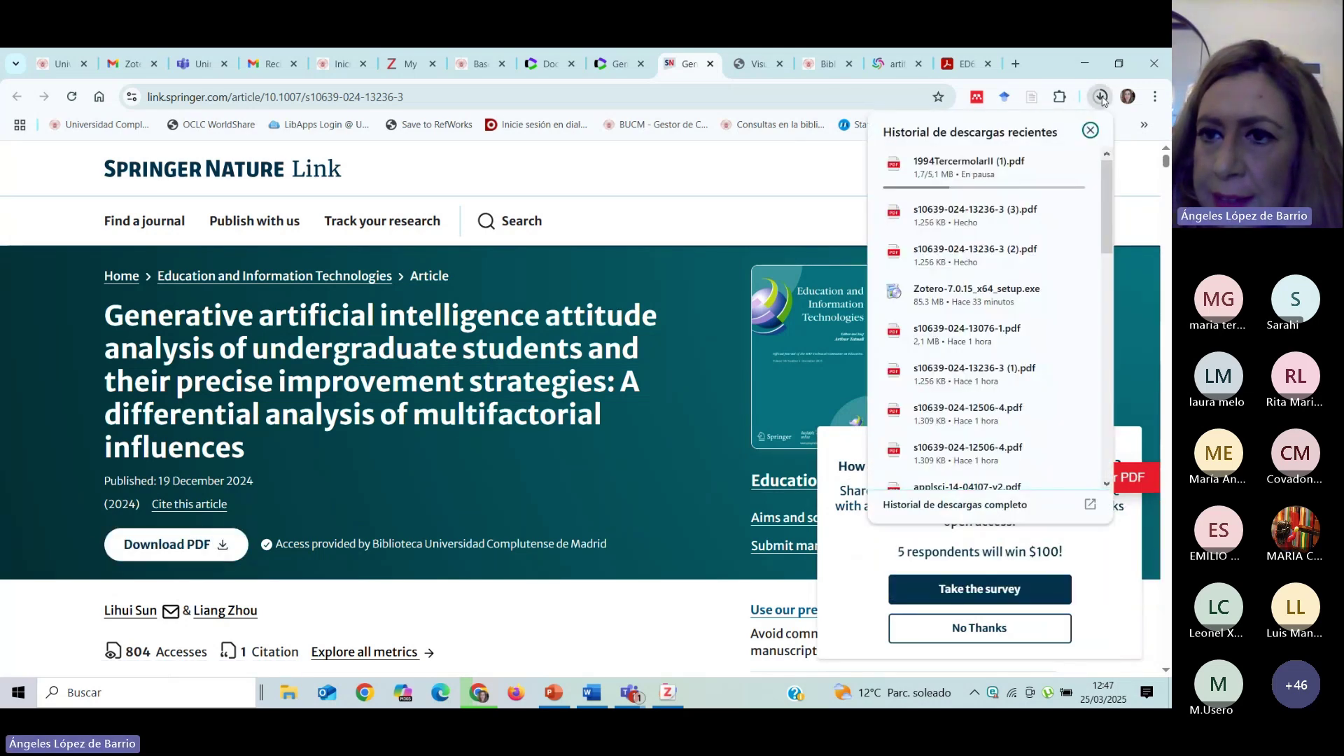
pyautogui.click(947, 217)
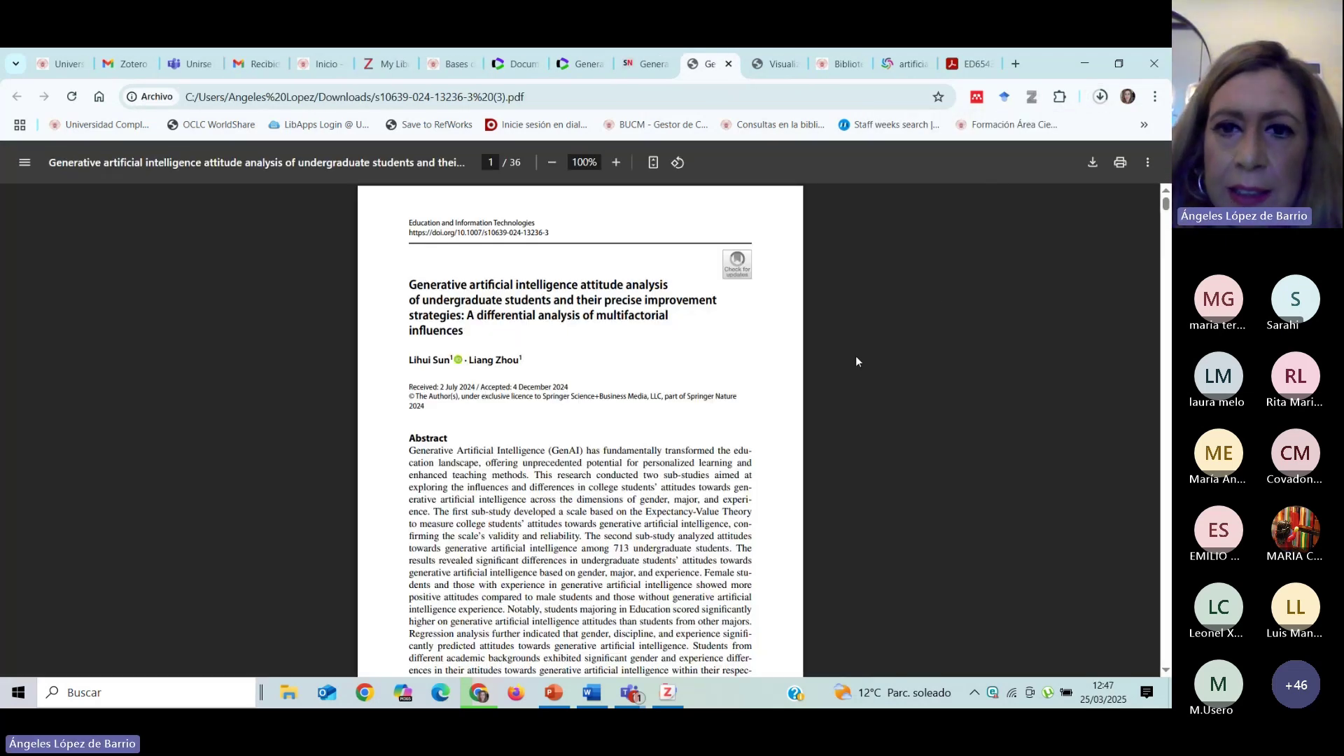
# Start saving a copy of the PDF into the G:\ZOTERO\2022-2023\PDFs folder.
pyautogui.click(1033, 102)
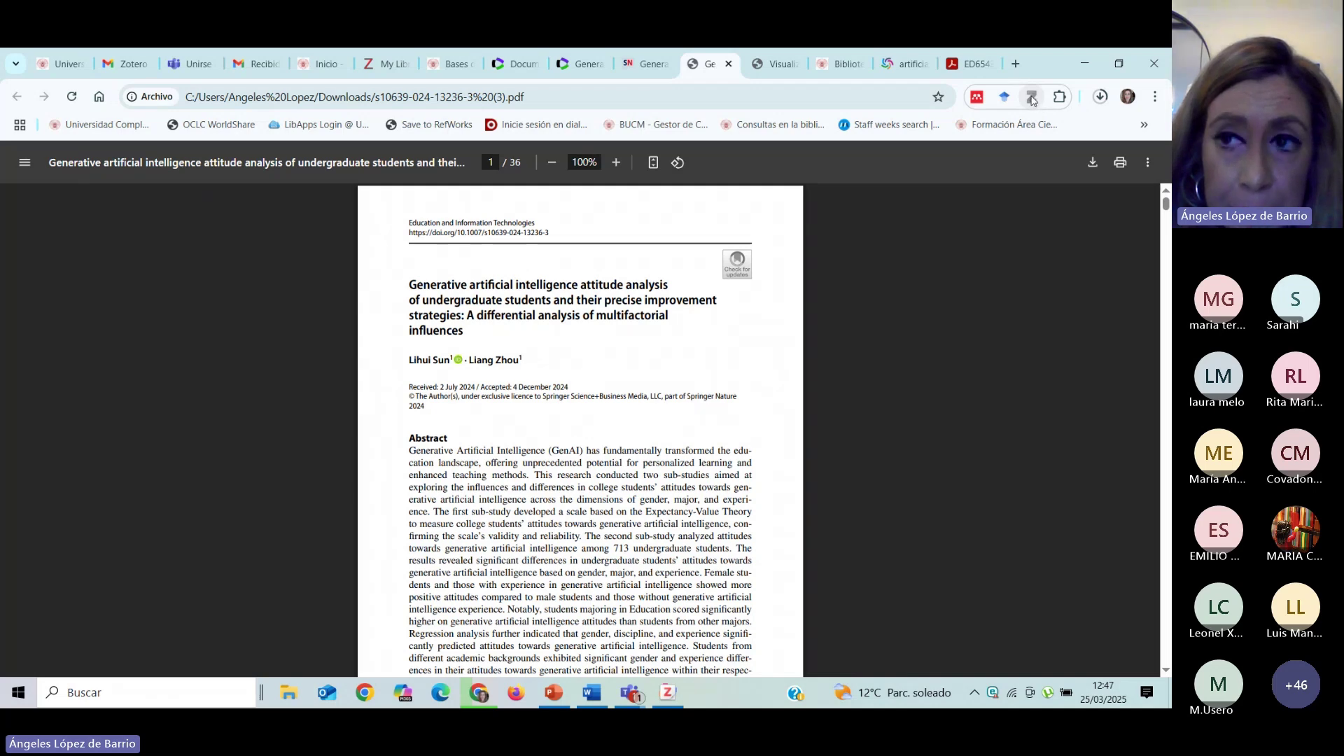
pyautogui.rightClick(625, 342)
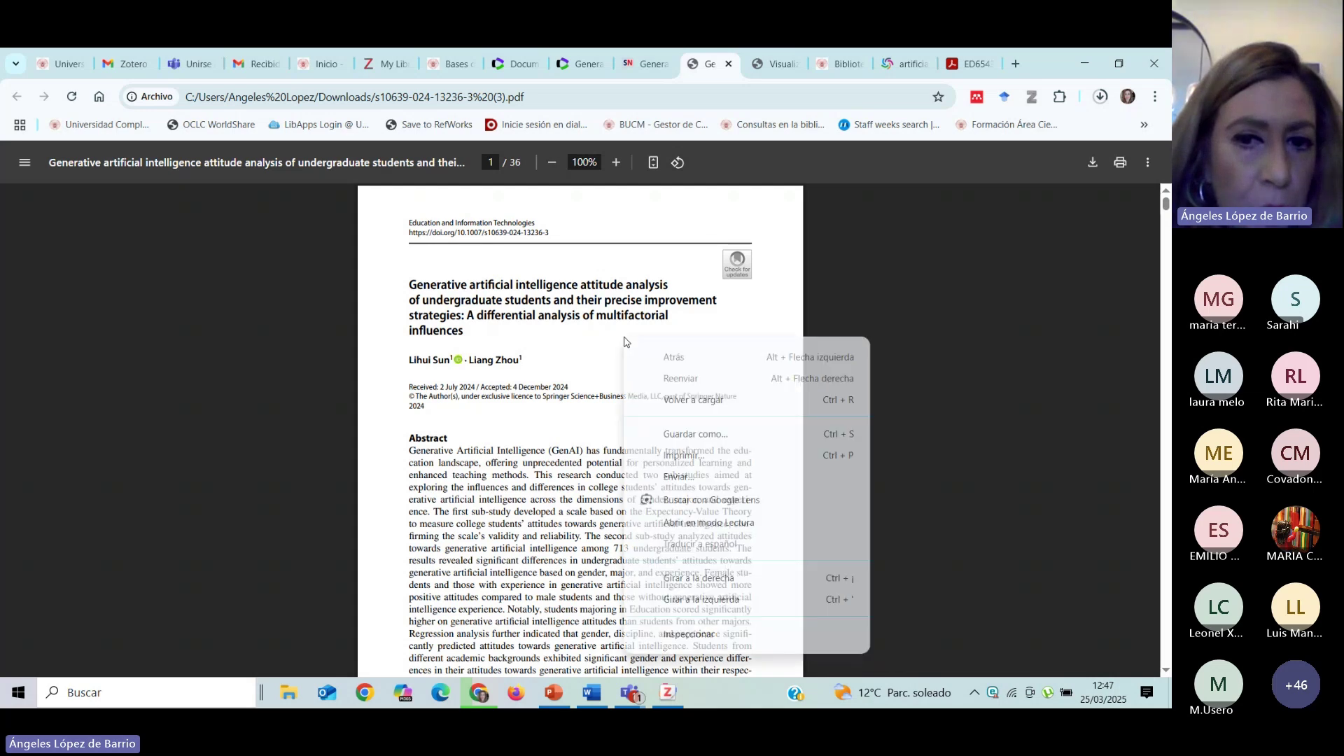
pyautogui.click(732, 435)
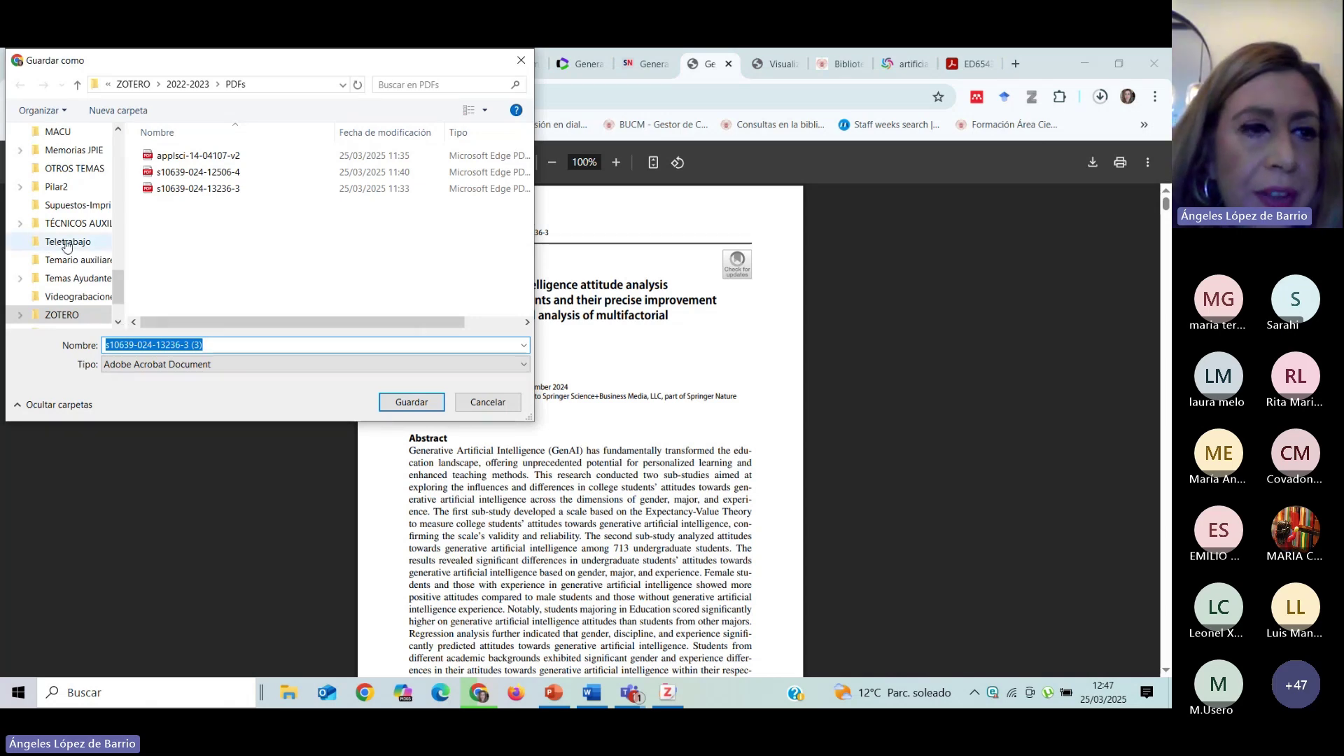
pyautogui.click(89, 319)
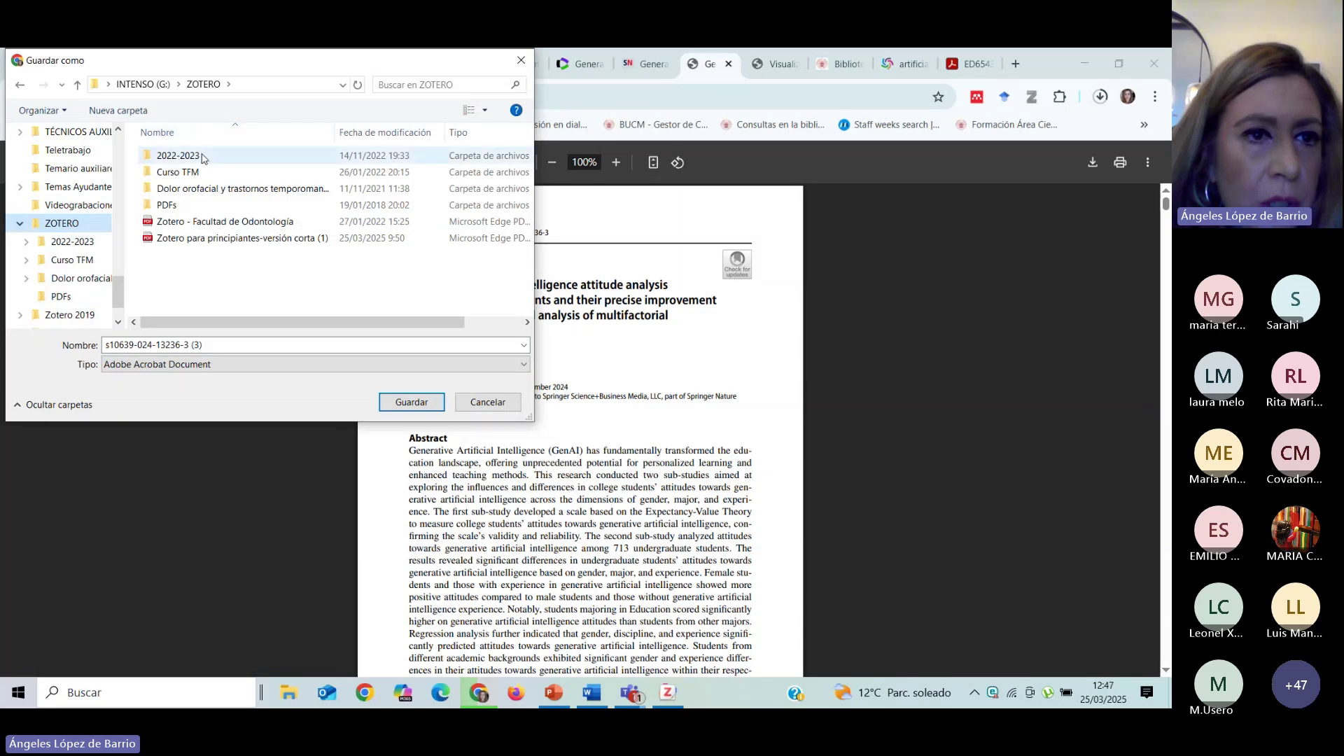
pyautogui.click(81, 242)
pyautogui.doubleClick(158, 156)
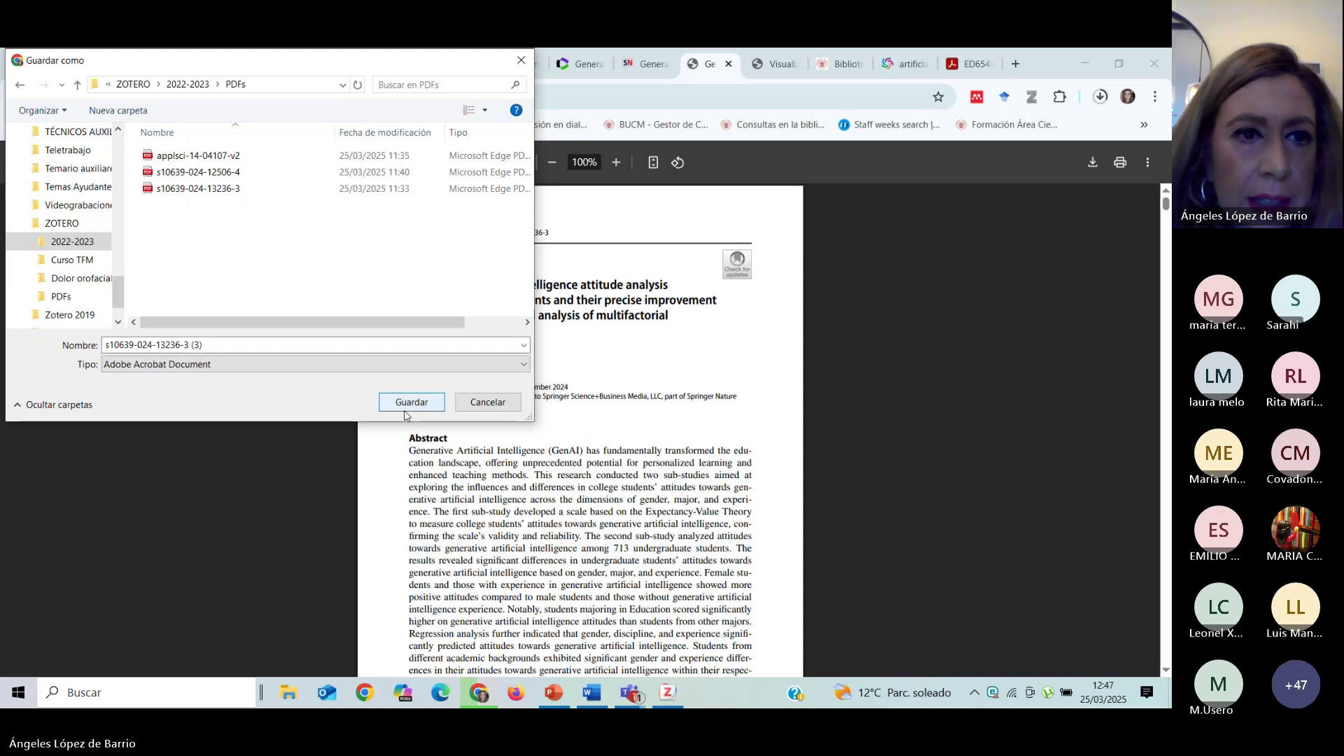
pyautogui.click(271, 364)
pyautogui.click(270, 361)
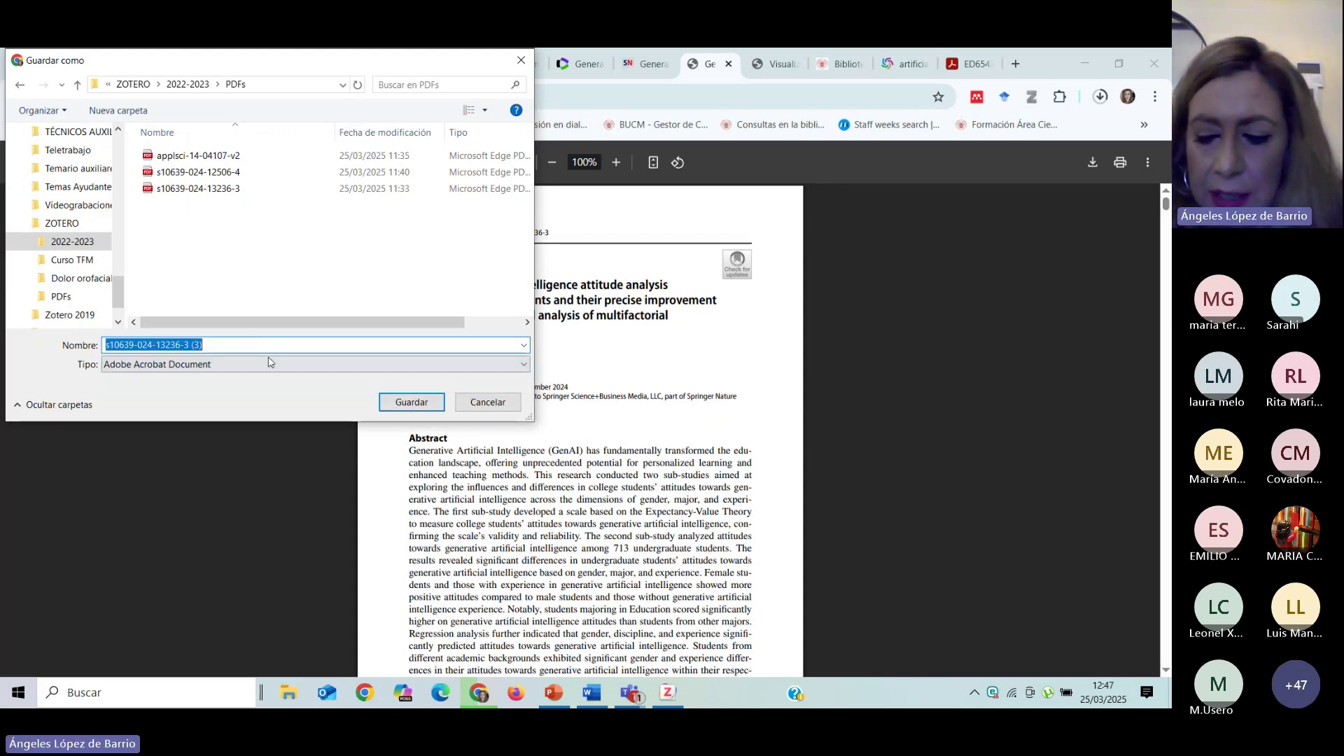
pyautogui.click(266, 343)
pyautogui.press('BackSpace')
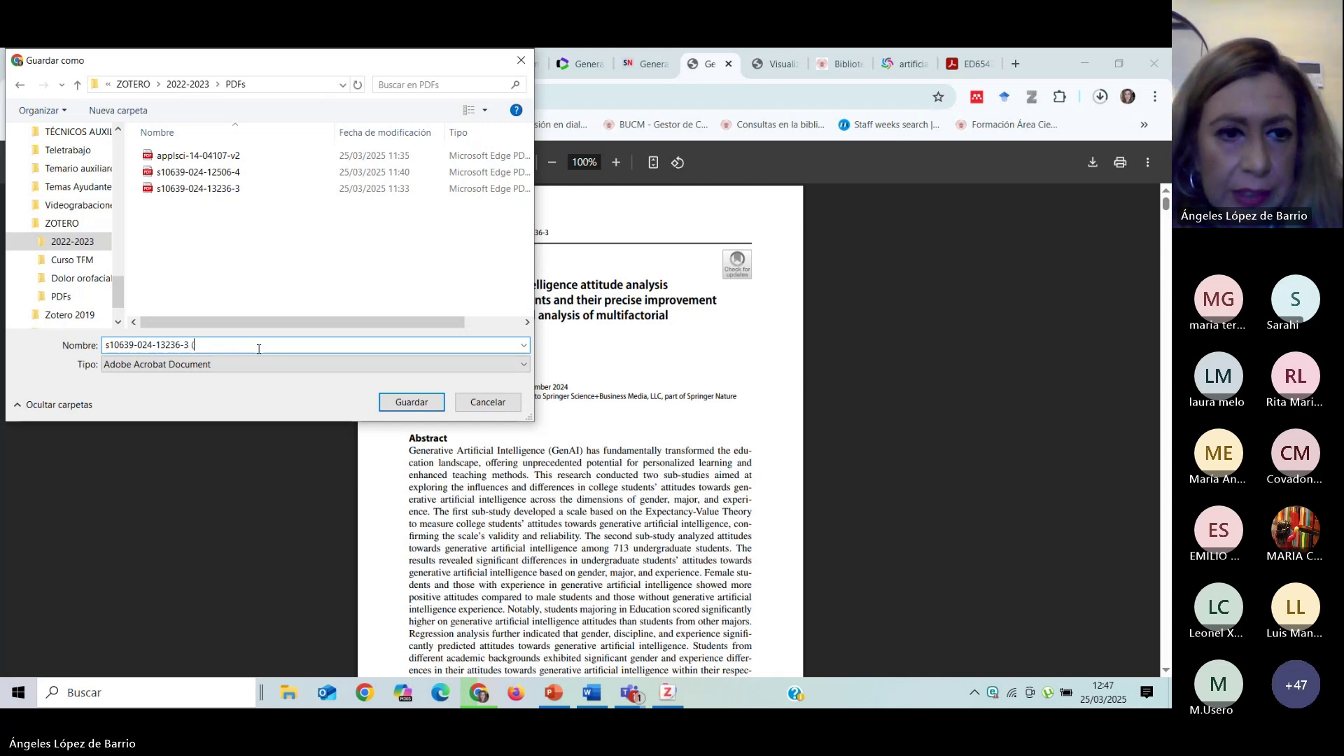
pyautogui.press('BackSpace')
pyautogui.press('BackSpace')
pyautogui.click(411, 402)
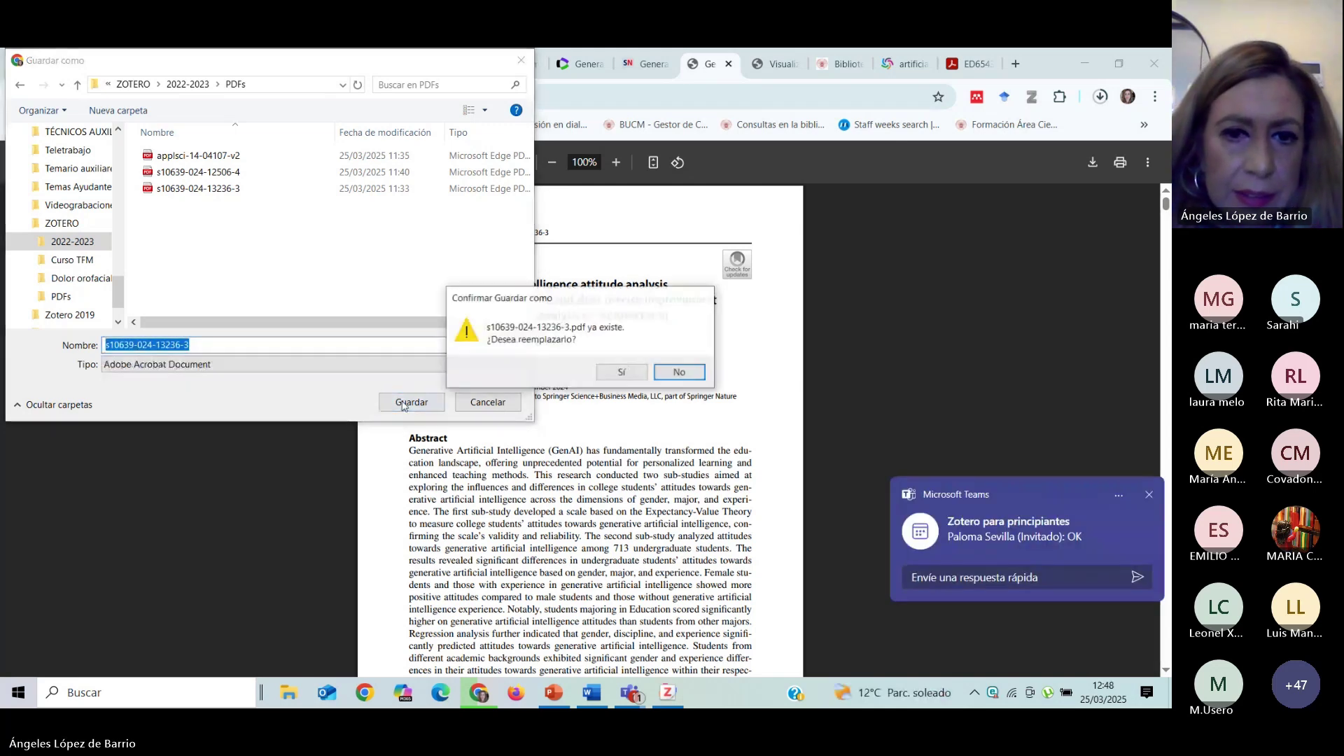
pyautogui.click(621, 373)
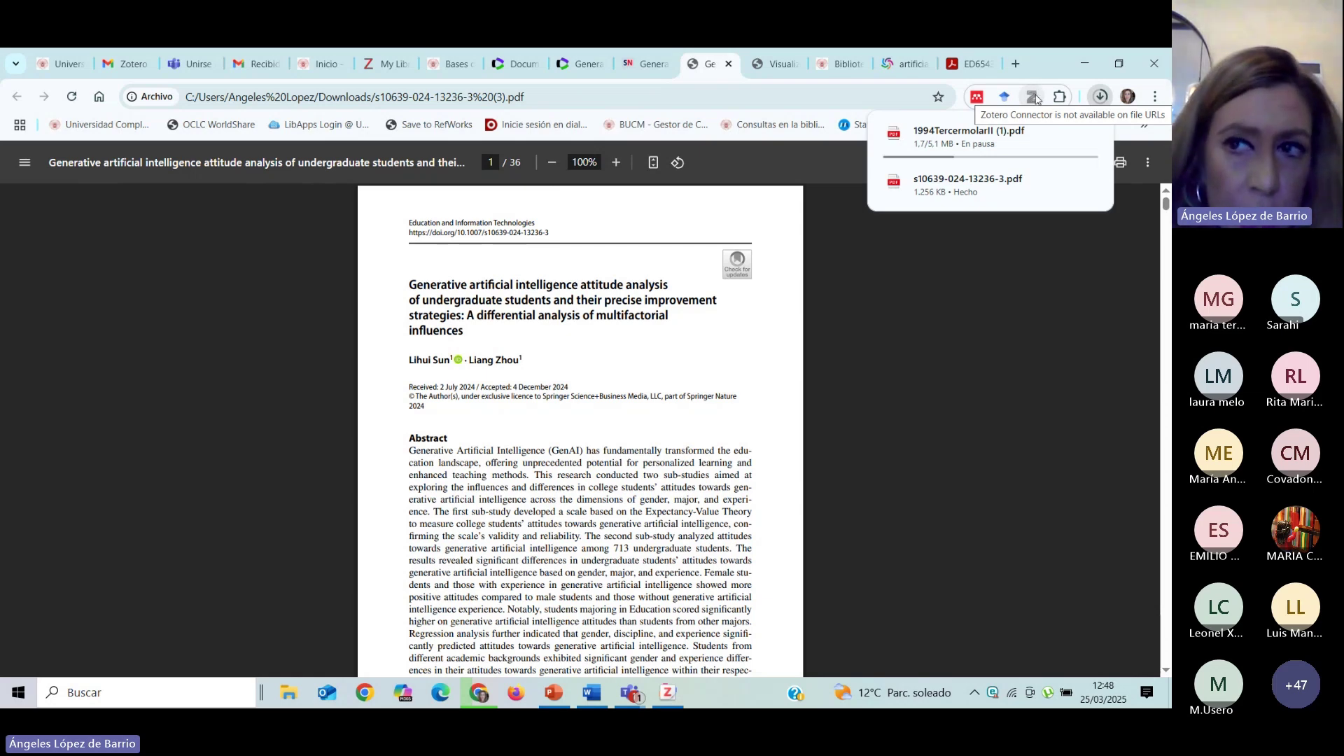
# Minimize the browser, return to Zotero and select the generative AI attitude analysis article.
pyautogui.click(1087, 62)
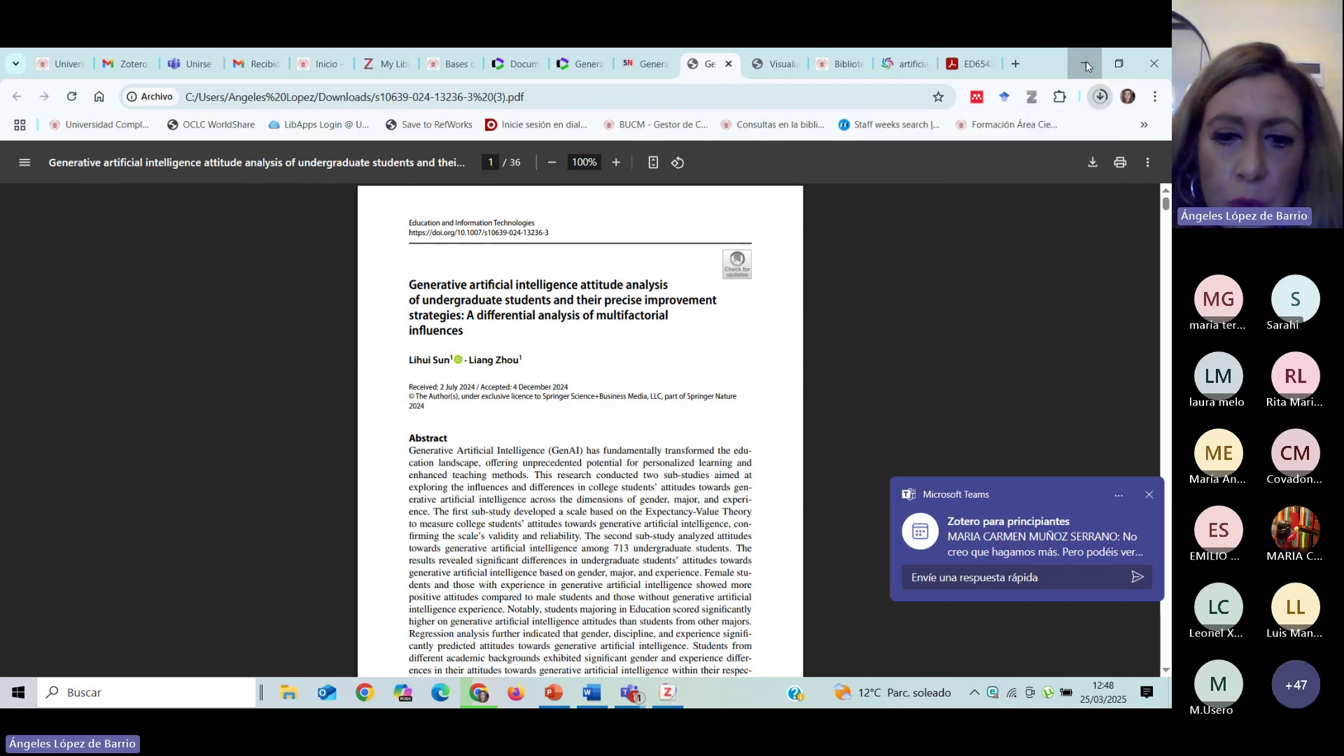
pyautogui.click(667, 693)
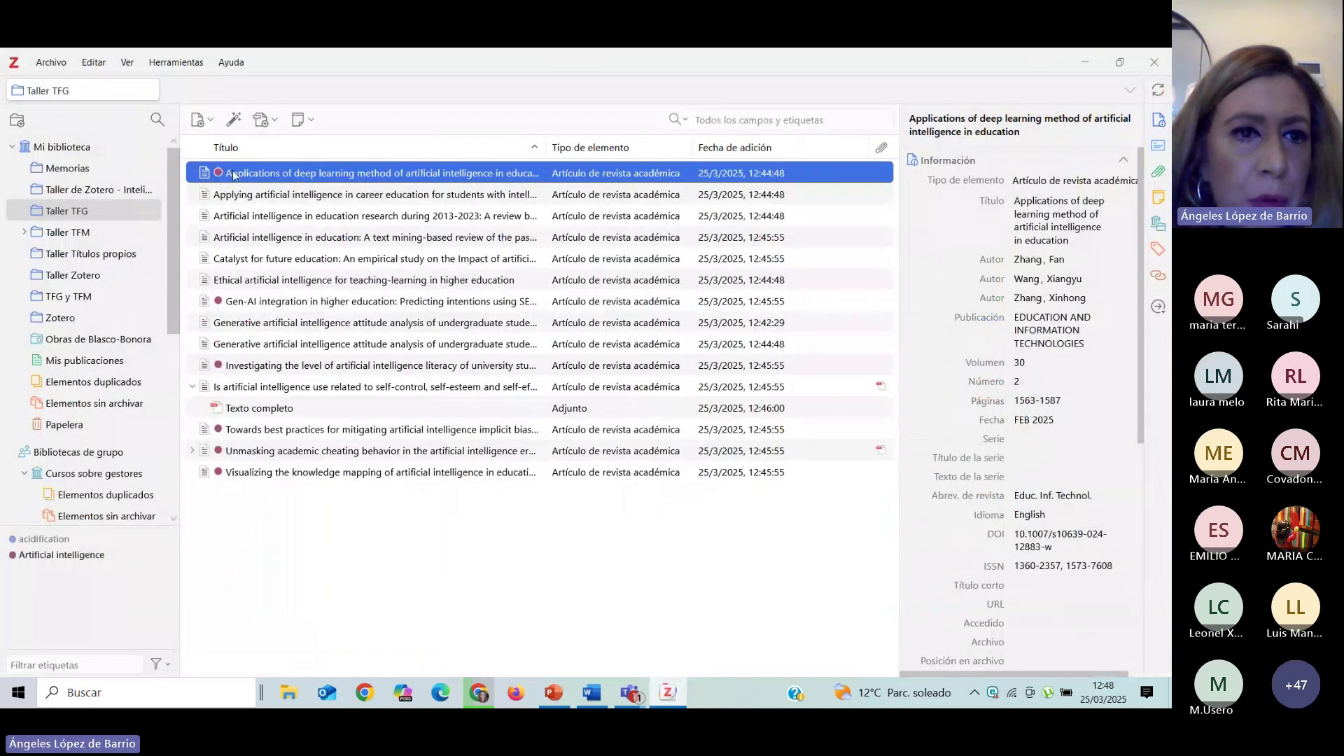
pyautogui.click(254, 327)
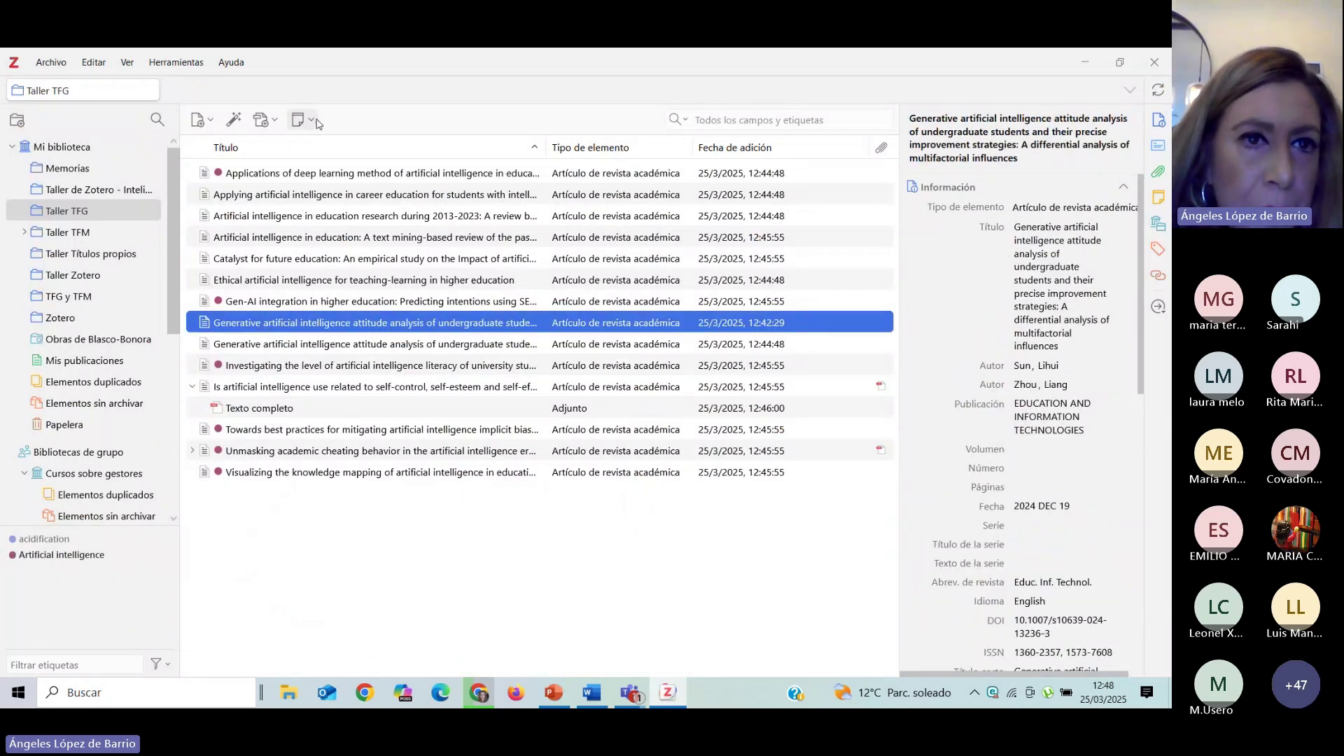
pyautogui.click(274, 122)
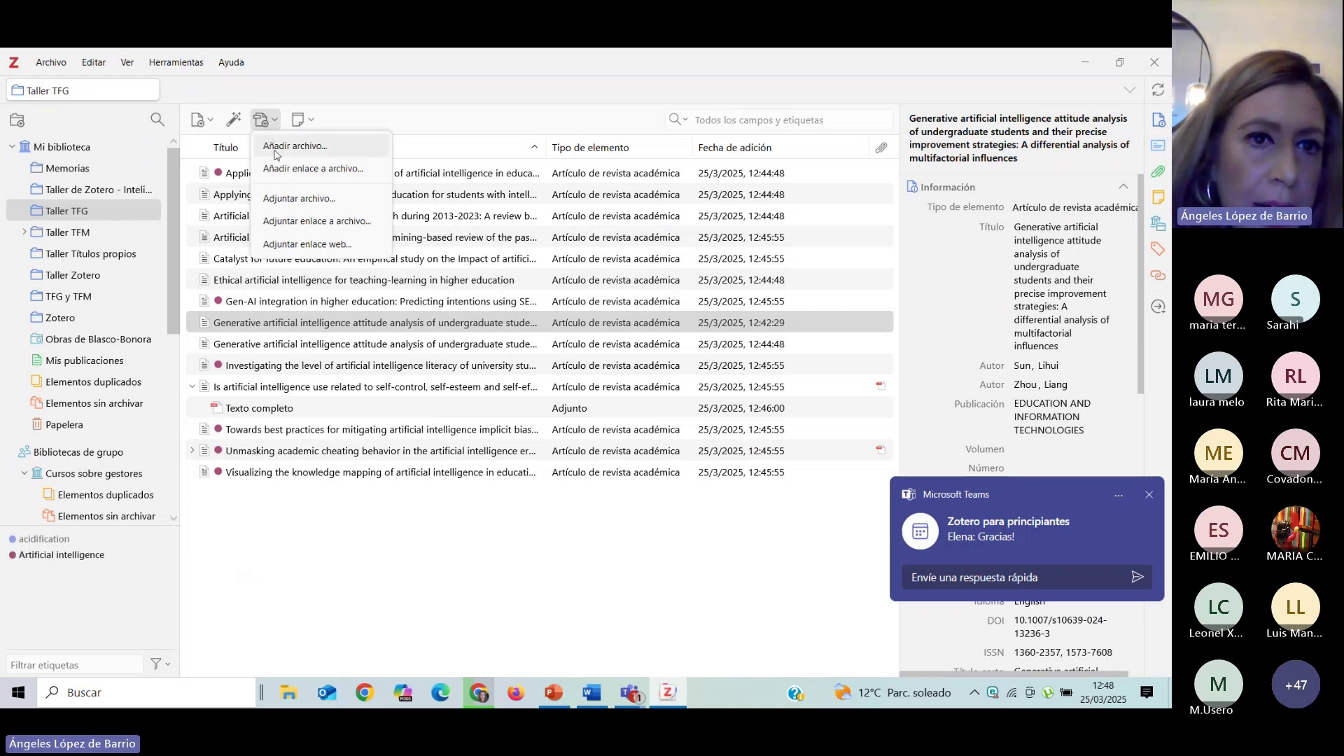
pyautogui.click(312, 198)
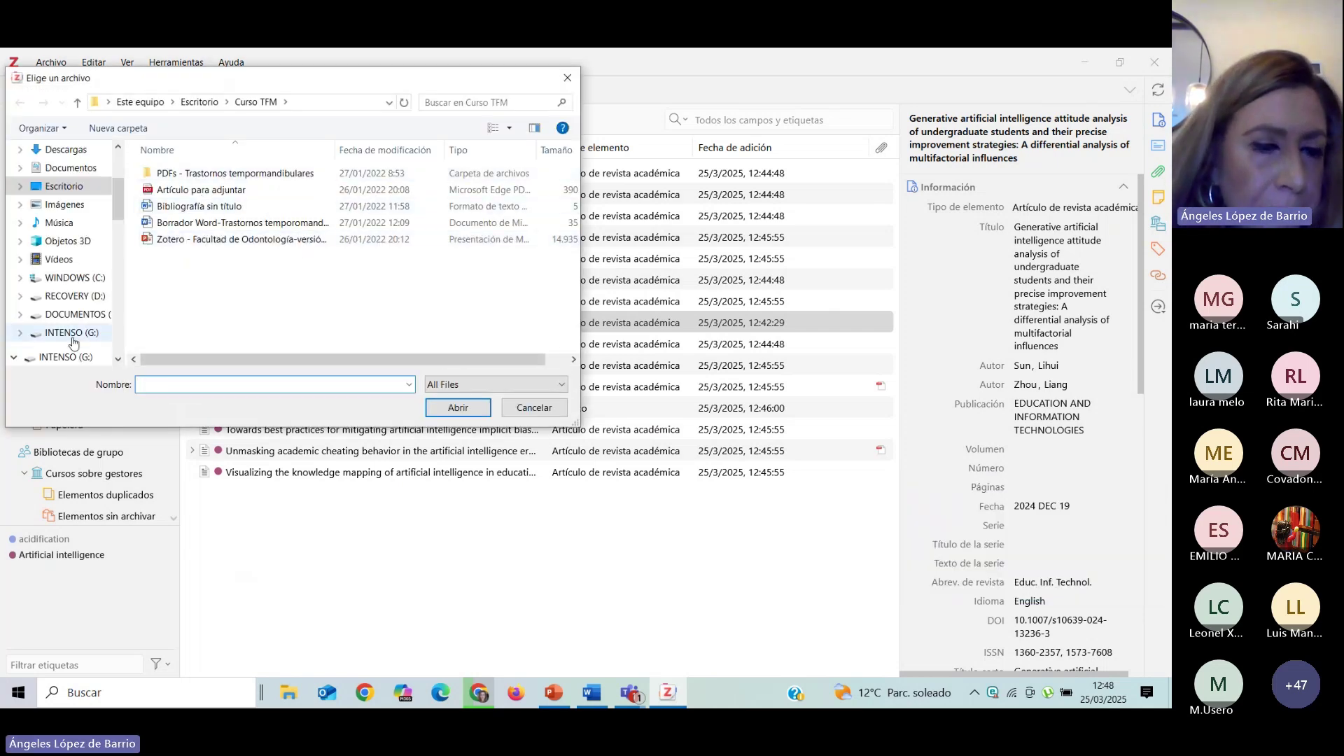
pyautogui.scroll(-2, 70, 350)
pyautogui.scroll(-7, 70, 348)
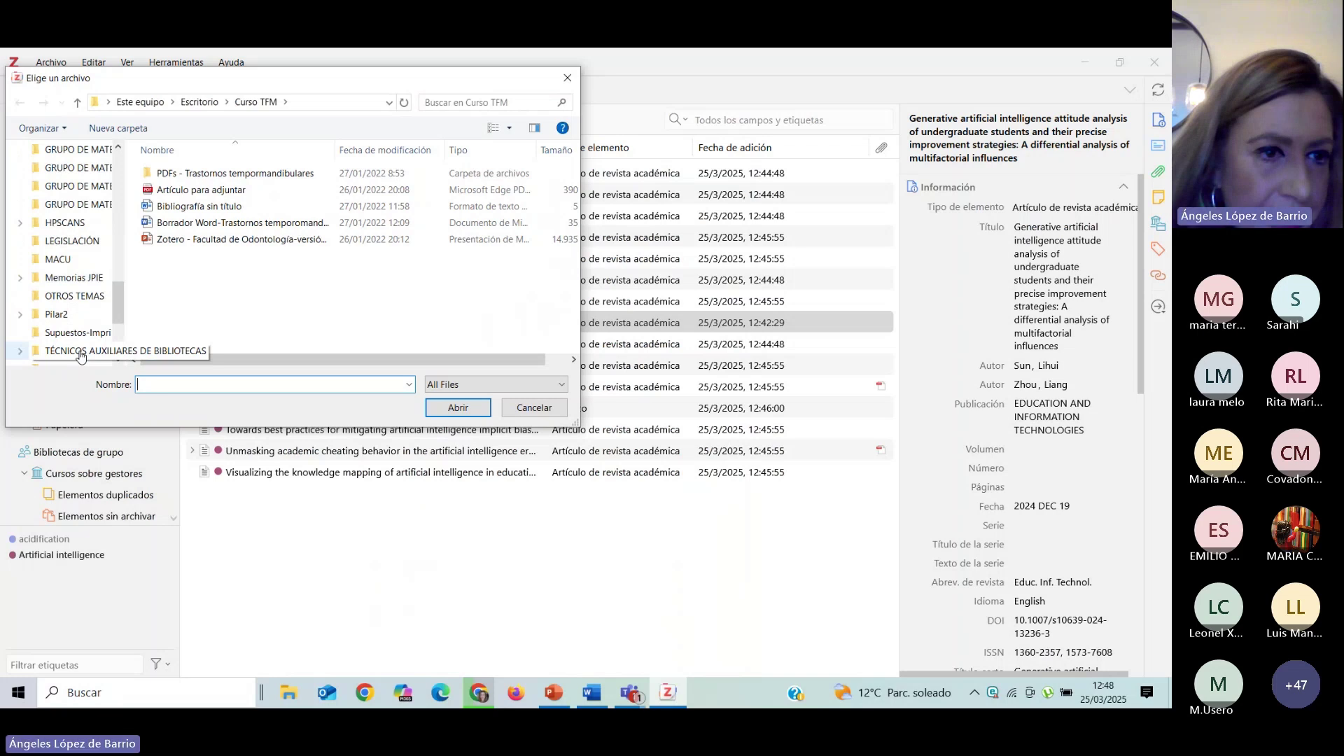
pyautogui.scroll(-3, 82, 353)
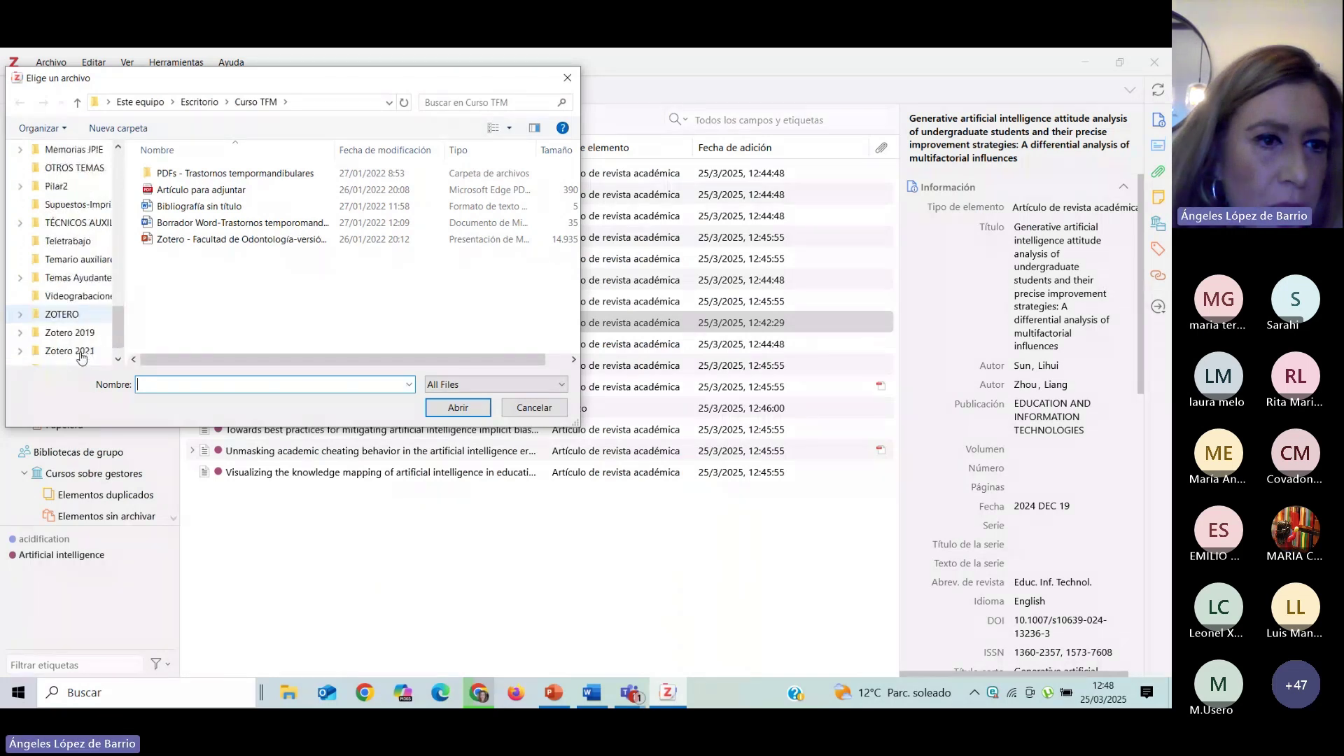
pyautogui.click(60, 314)
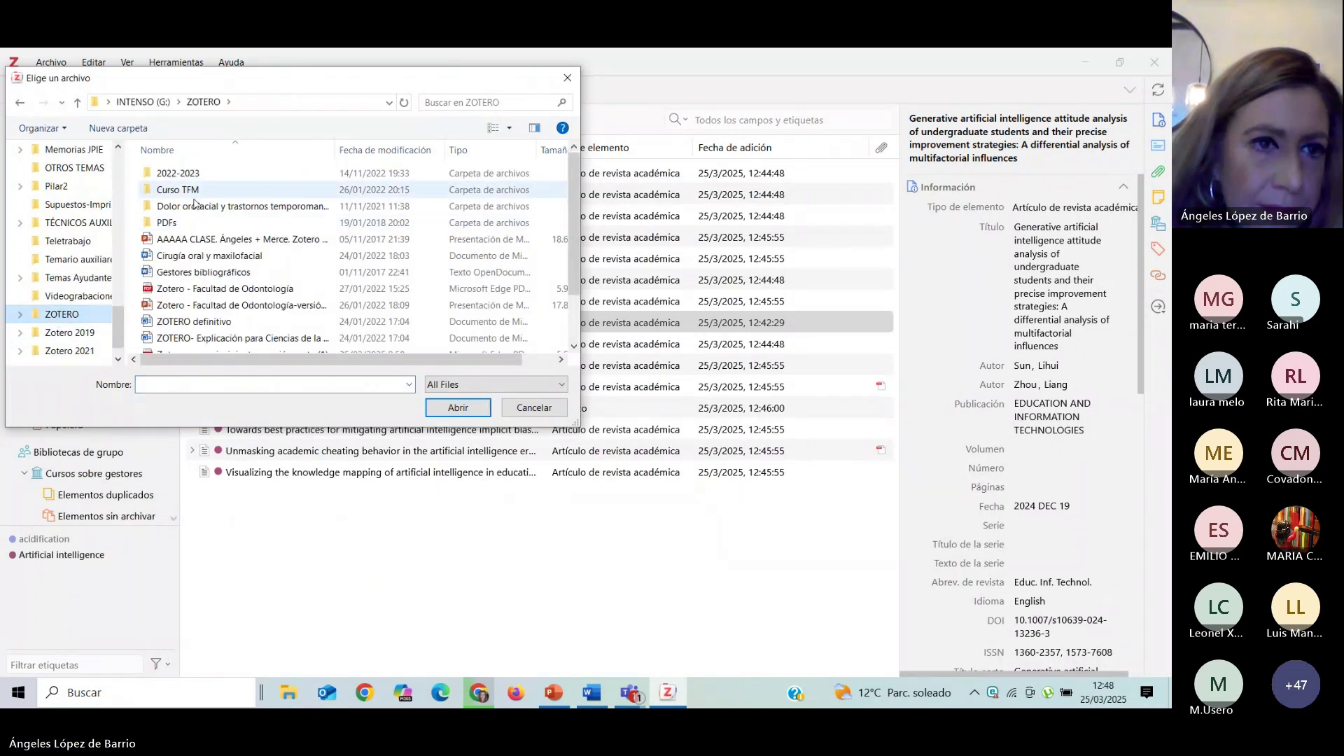
pyautogui.doubleClick(201, 174)
pyautogui.doubleClick(202, 175)
pyautogui.click(239, 207)
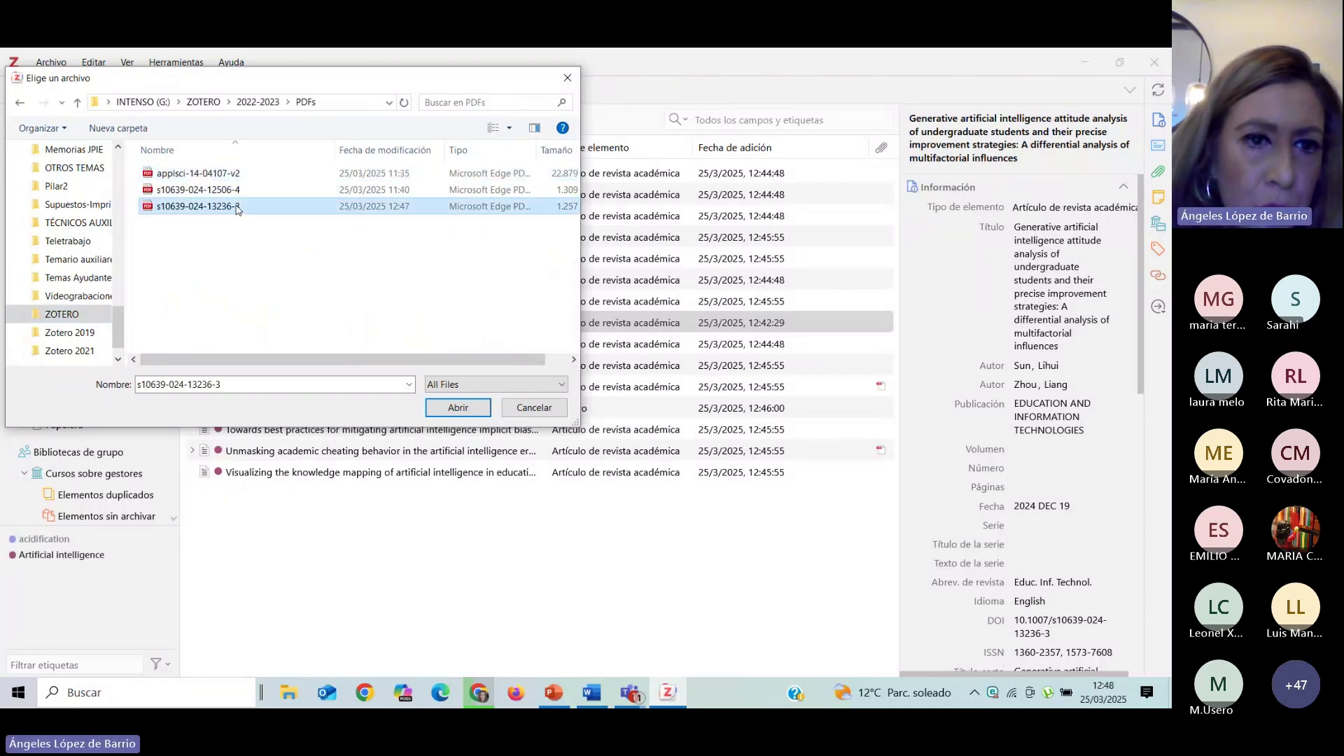
pyautogui.click(438, 406)
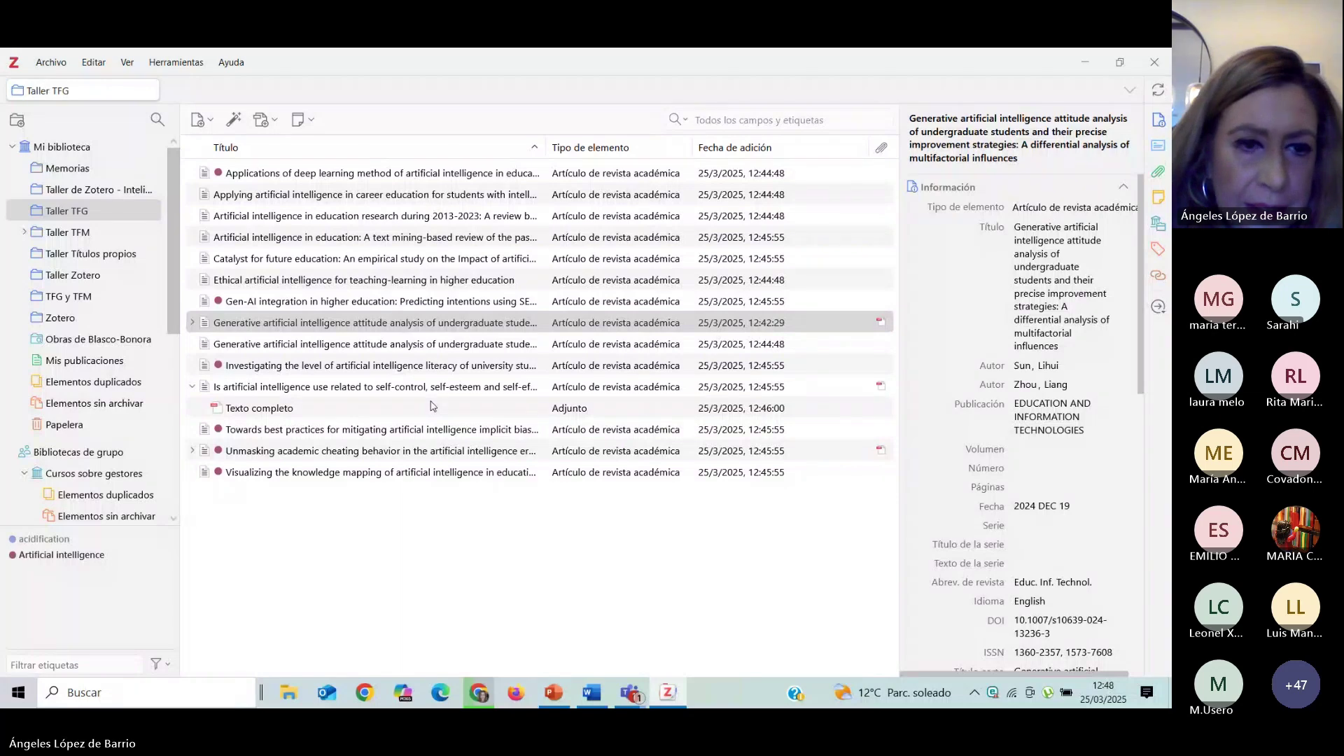
# Expand the generative AI attitude article and open its attached PDF in a reader tab.
pyautogui.click(195, 322)
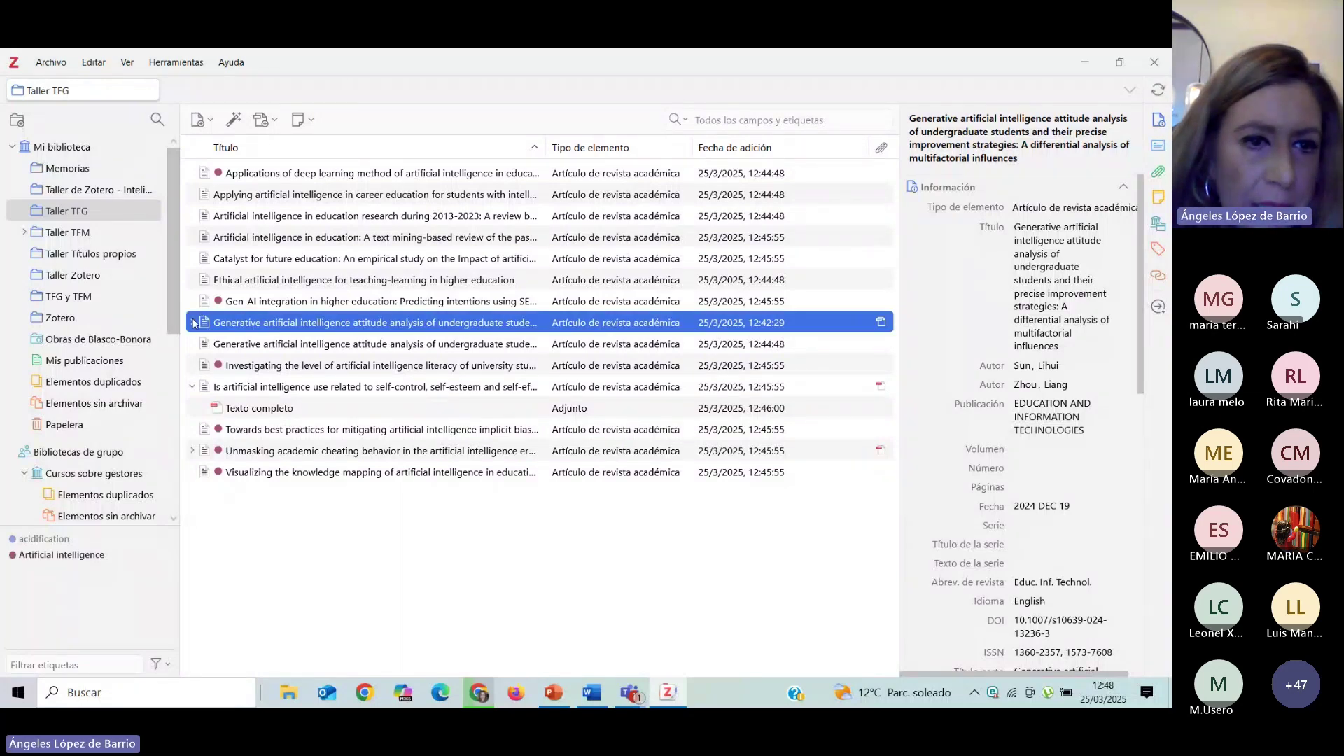
pyautogui.click(194, 323)
pyautogui.click(238, 345)
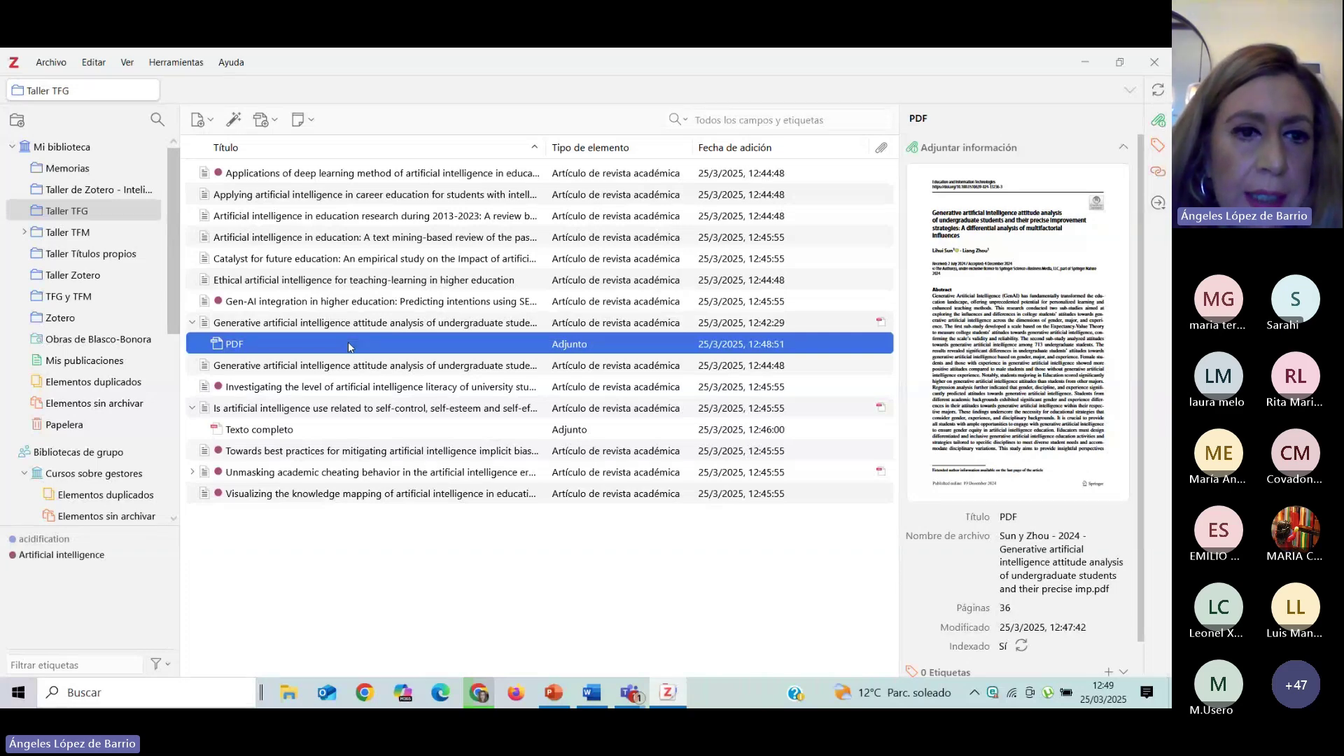
pyautogui.doubleClick(349, 345)
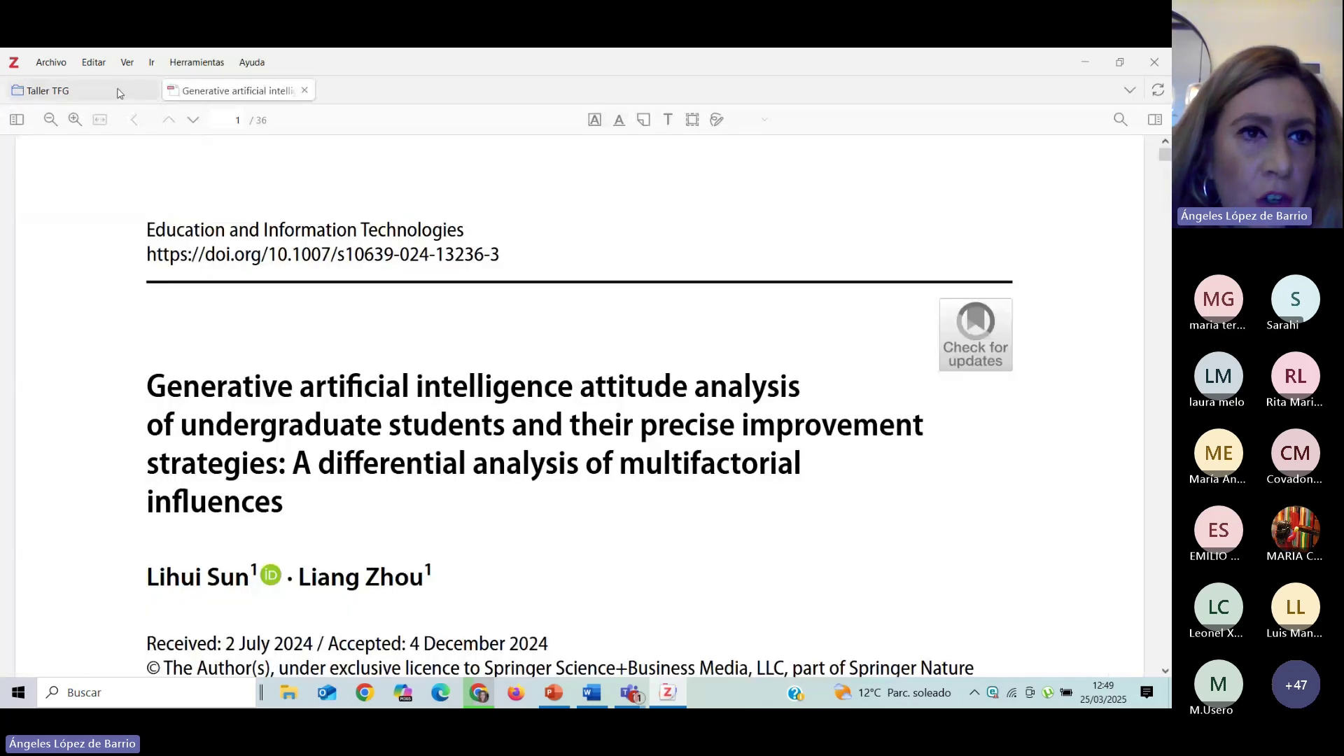
# Switch between the Taller TFG library and the PDF reader tab, scrolling through the abstract.
pyautogui.click(119, 91)
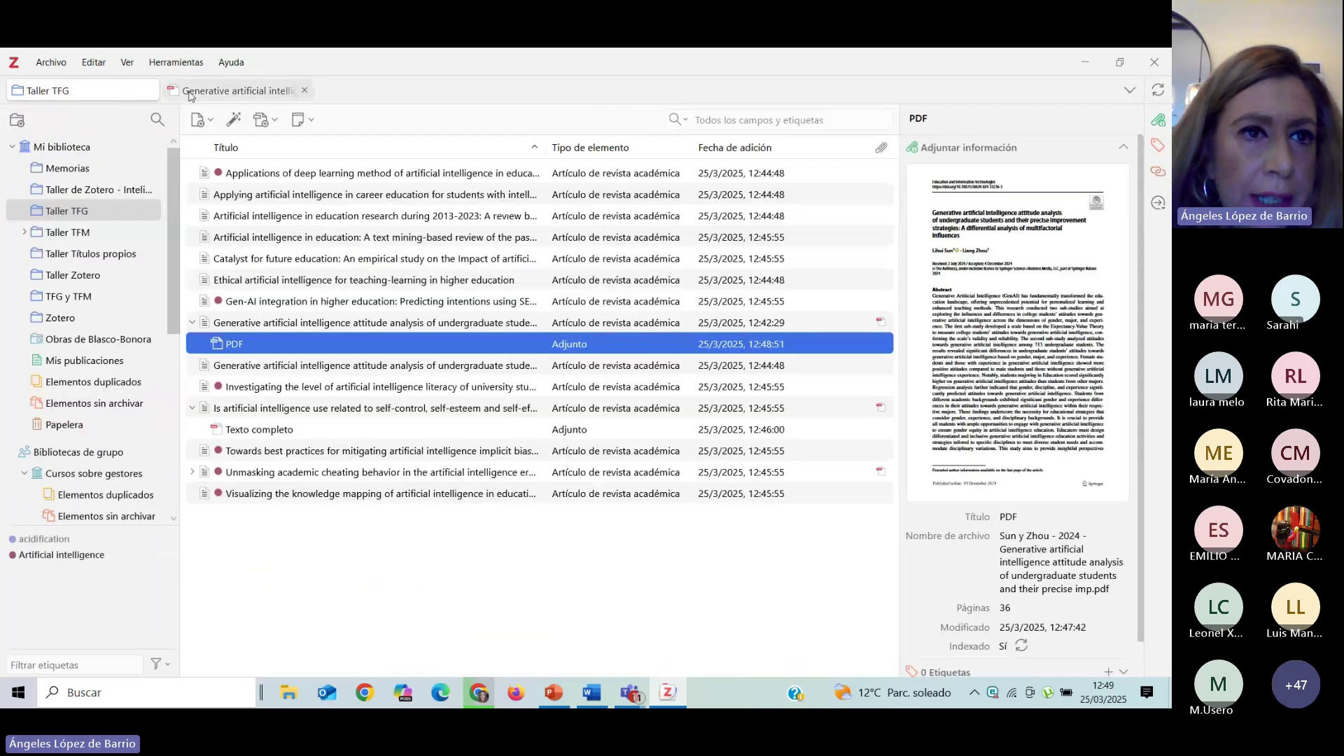
pyautogui.click(193, 91)
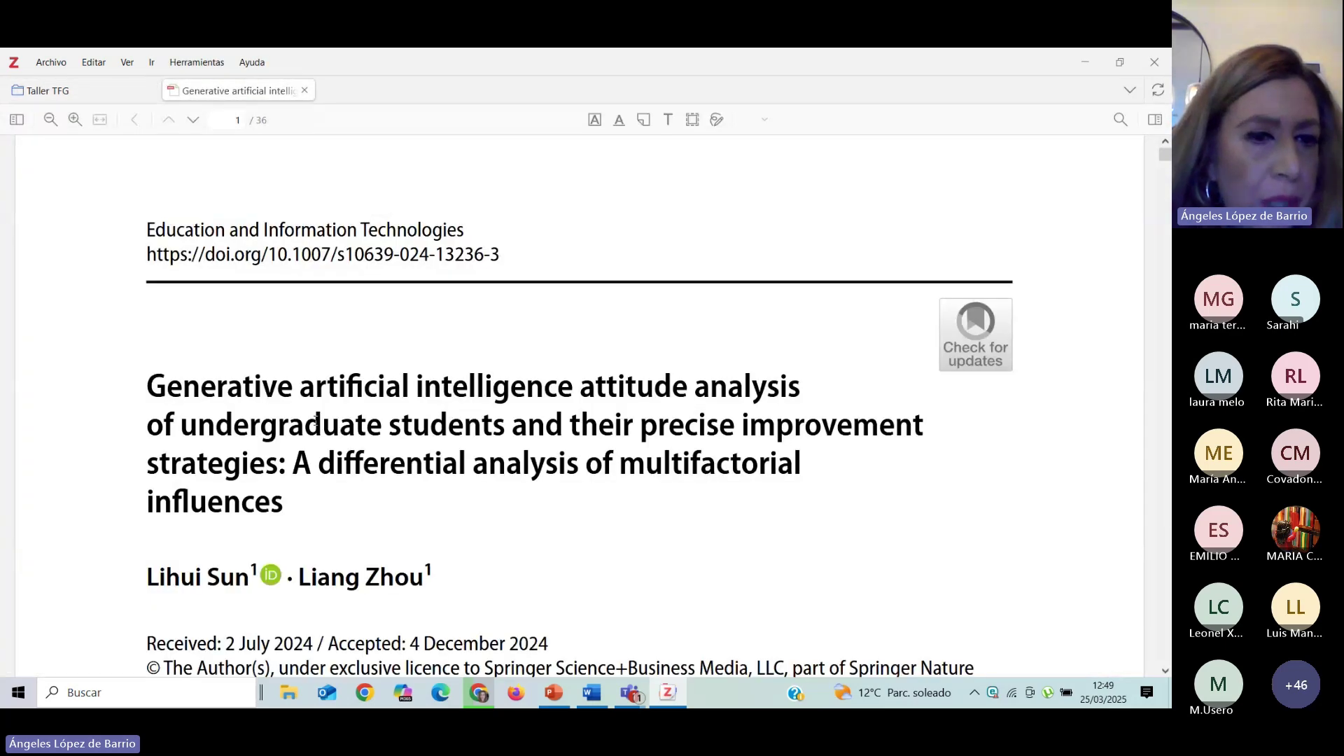
pyautogui.scroll(-5, 316, 420)
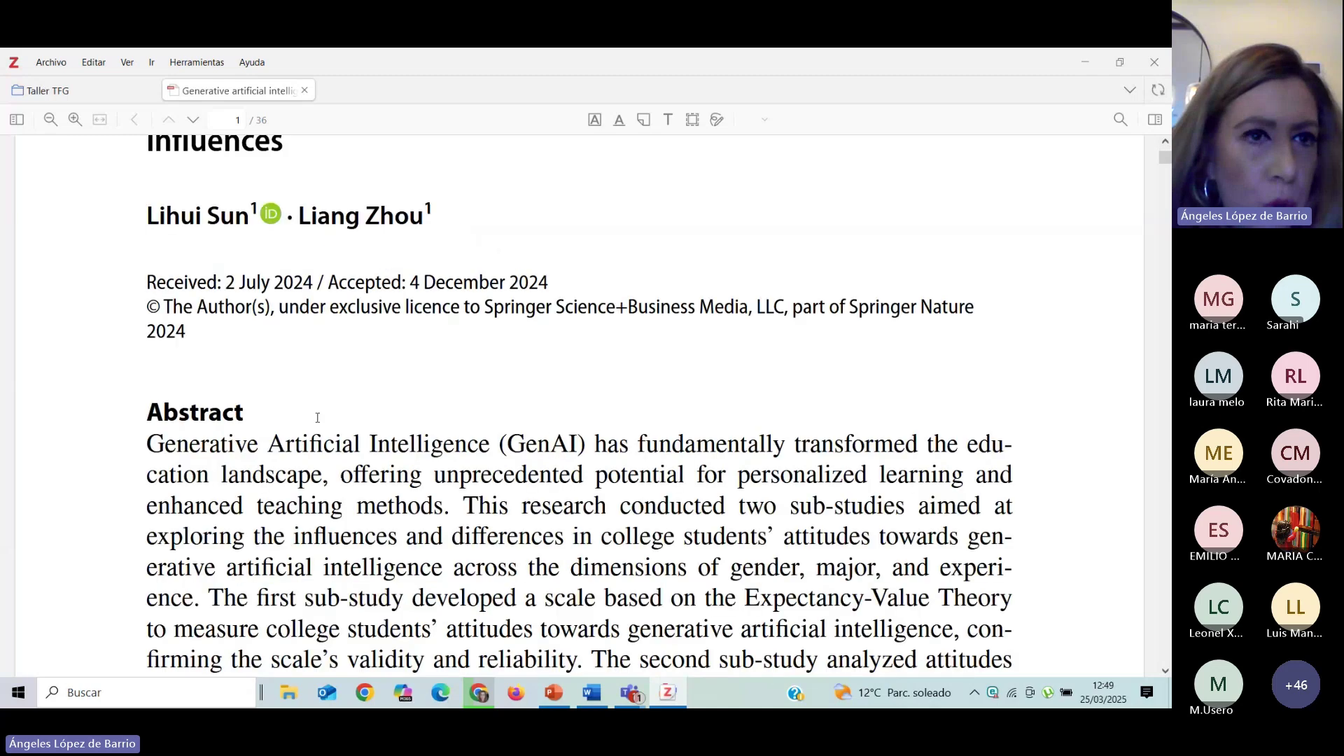
pyautogui.scroll(2, 285, 339)
pyautogui.click(108, 92)
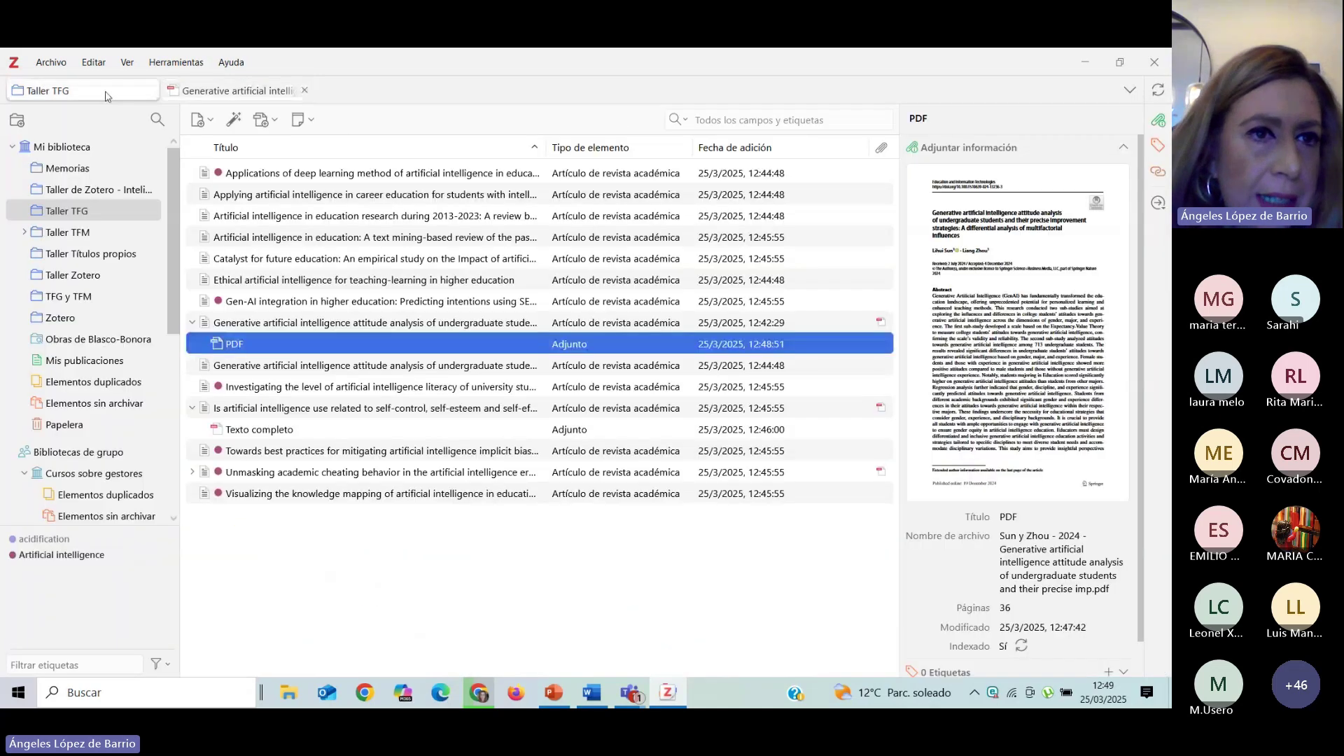
pyautogui.click(226, 94)
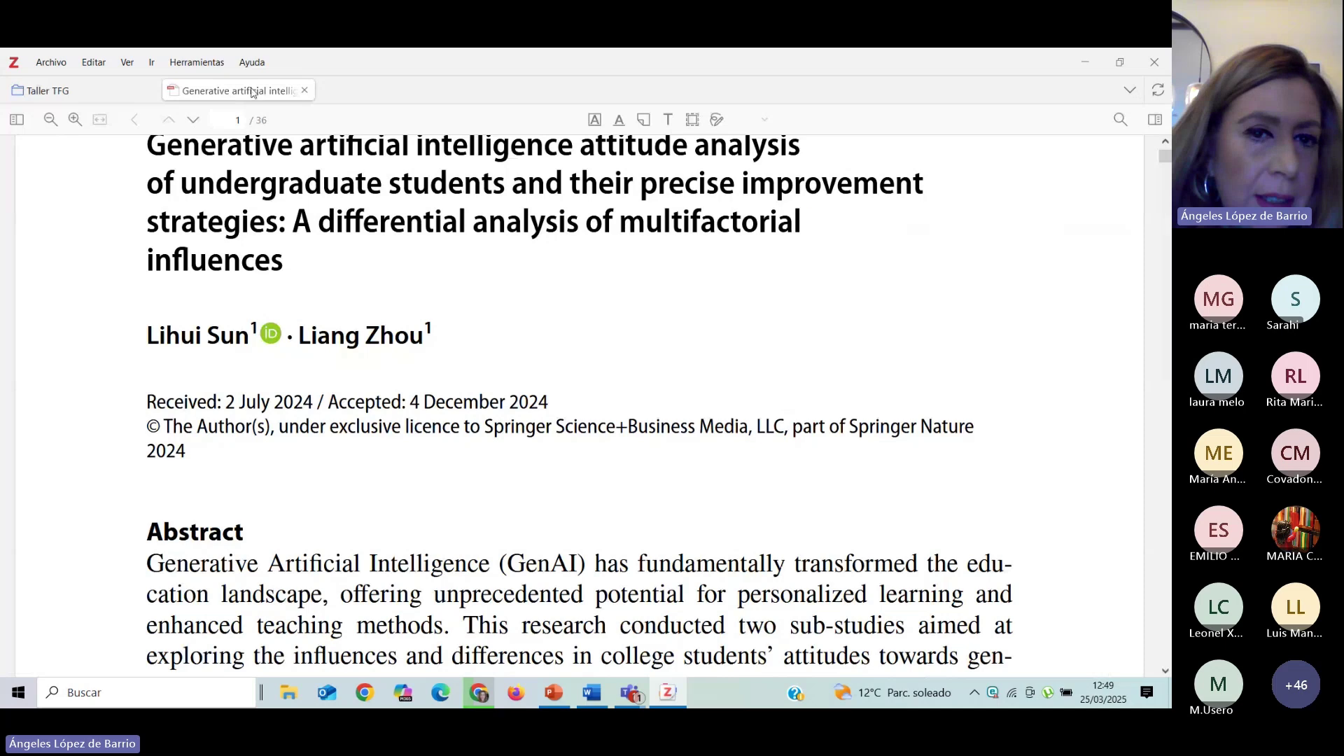
pyautogui.scroll(-2, 394, 393)
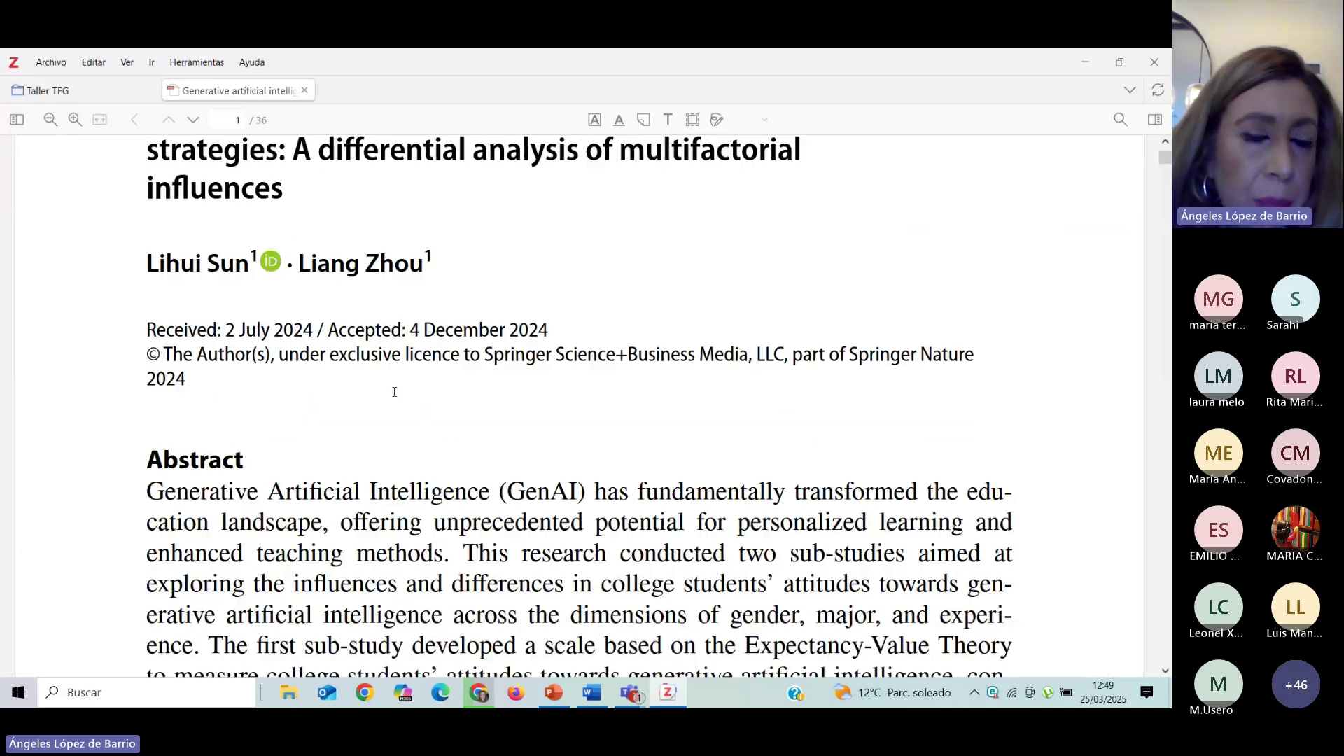
pyautogui.click(96, 91)
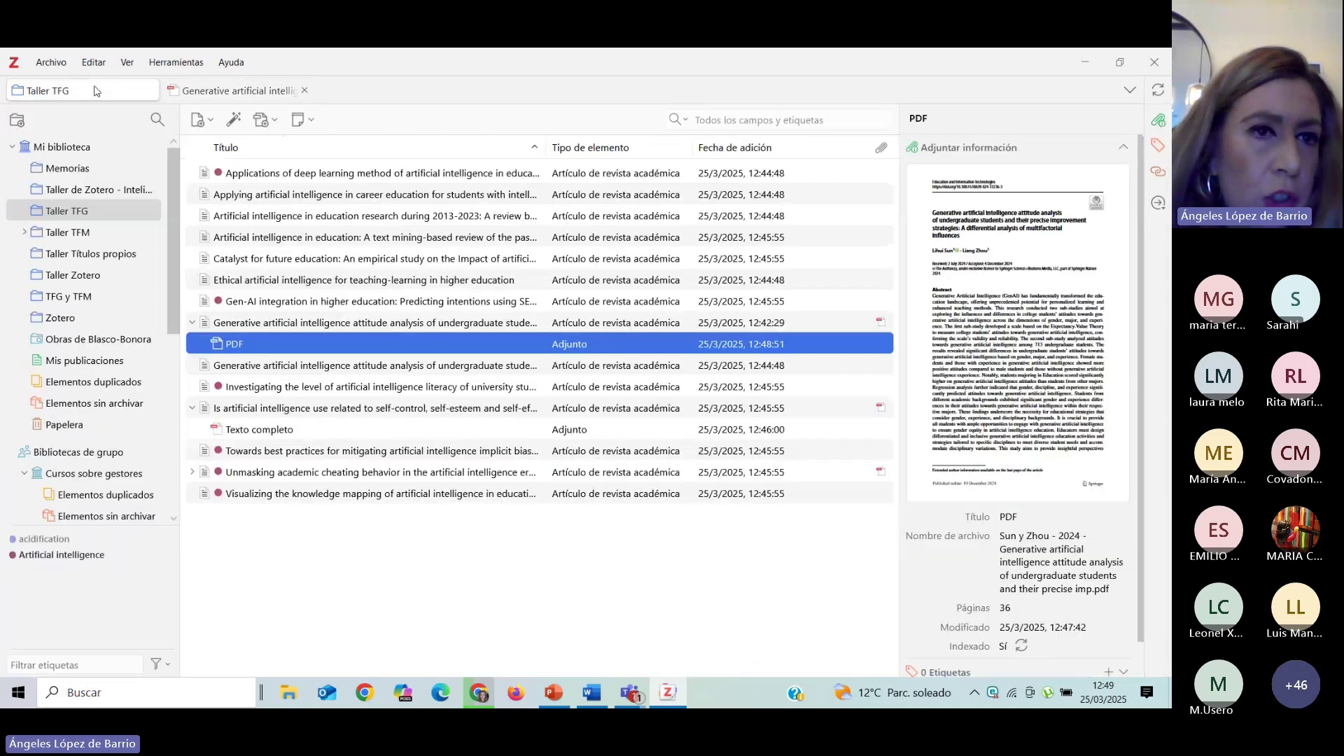
pyautogui.click(226, 92)
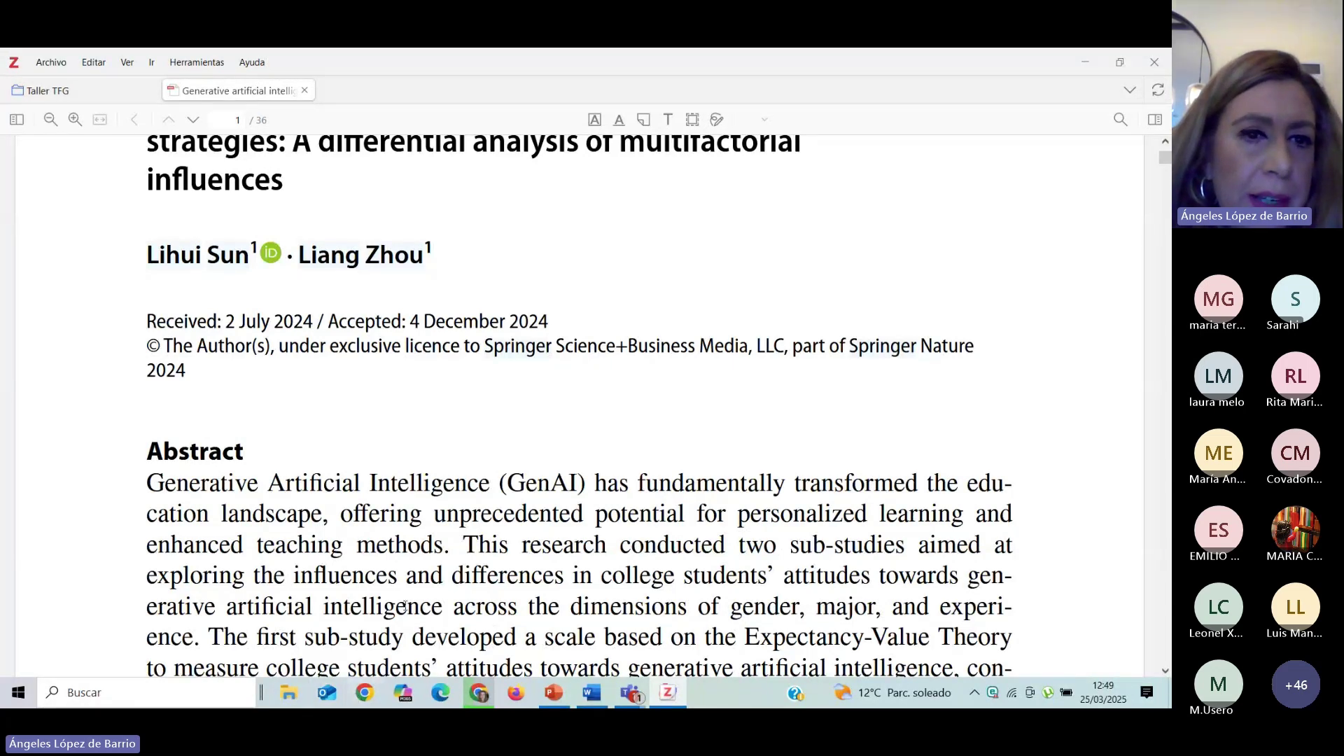
pyautogui.scroll(-15, 405, 606)
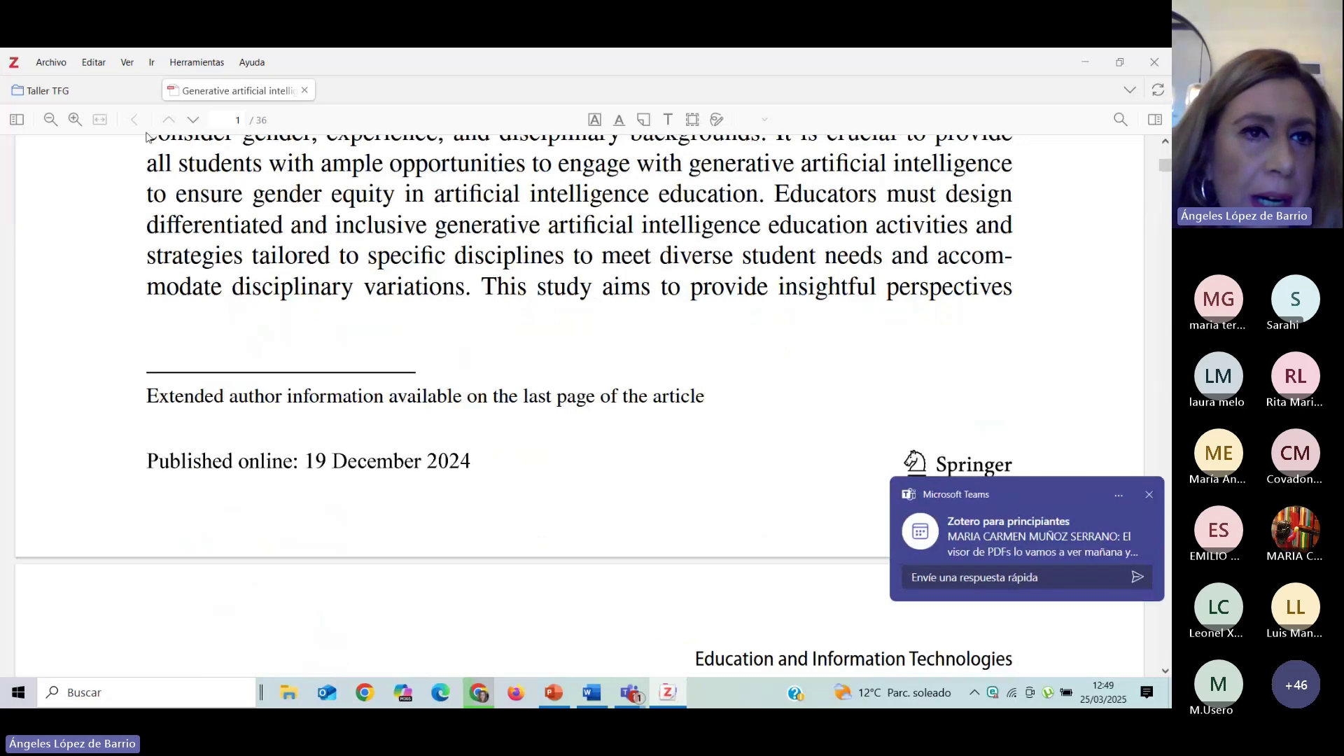
pyautogui.click(110, 91)
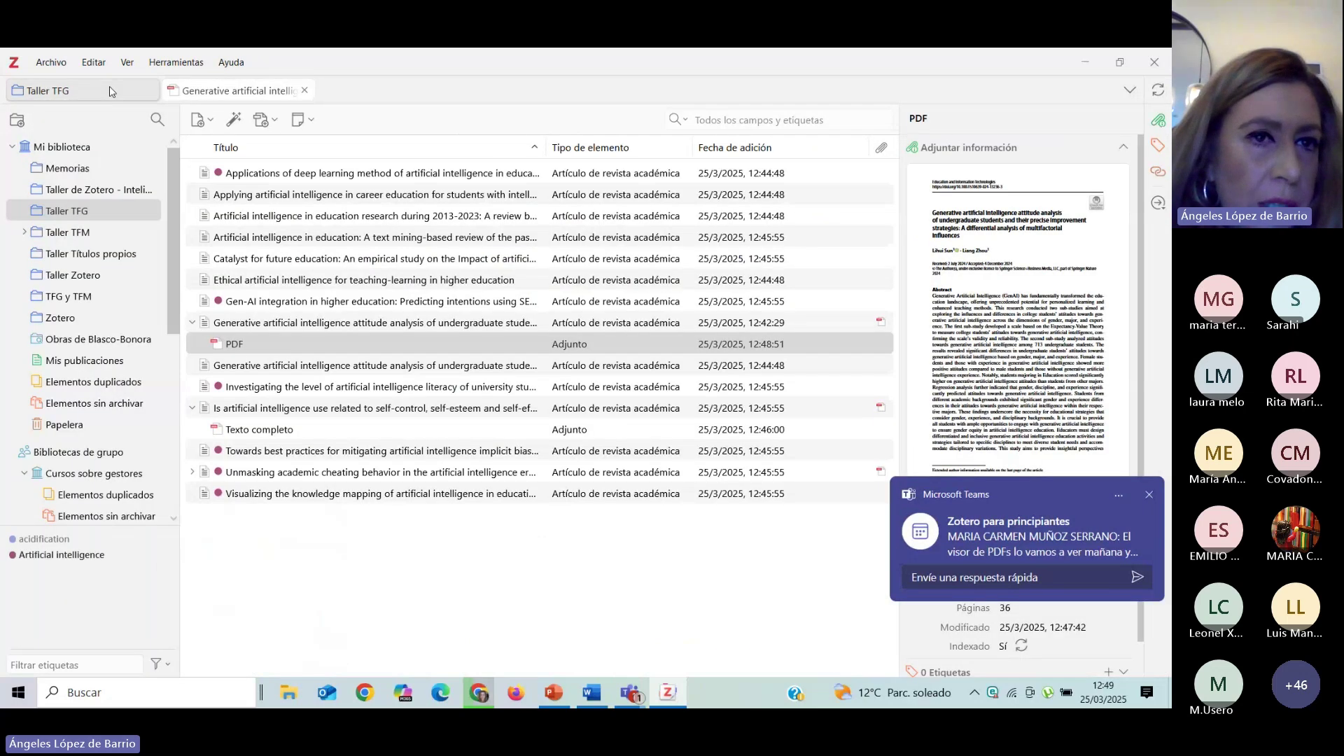
pyautogui.click(262, 91)
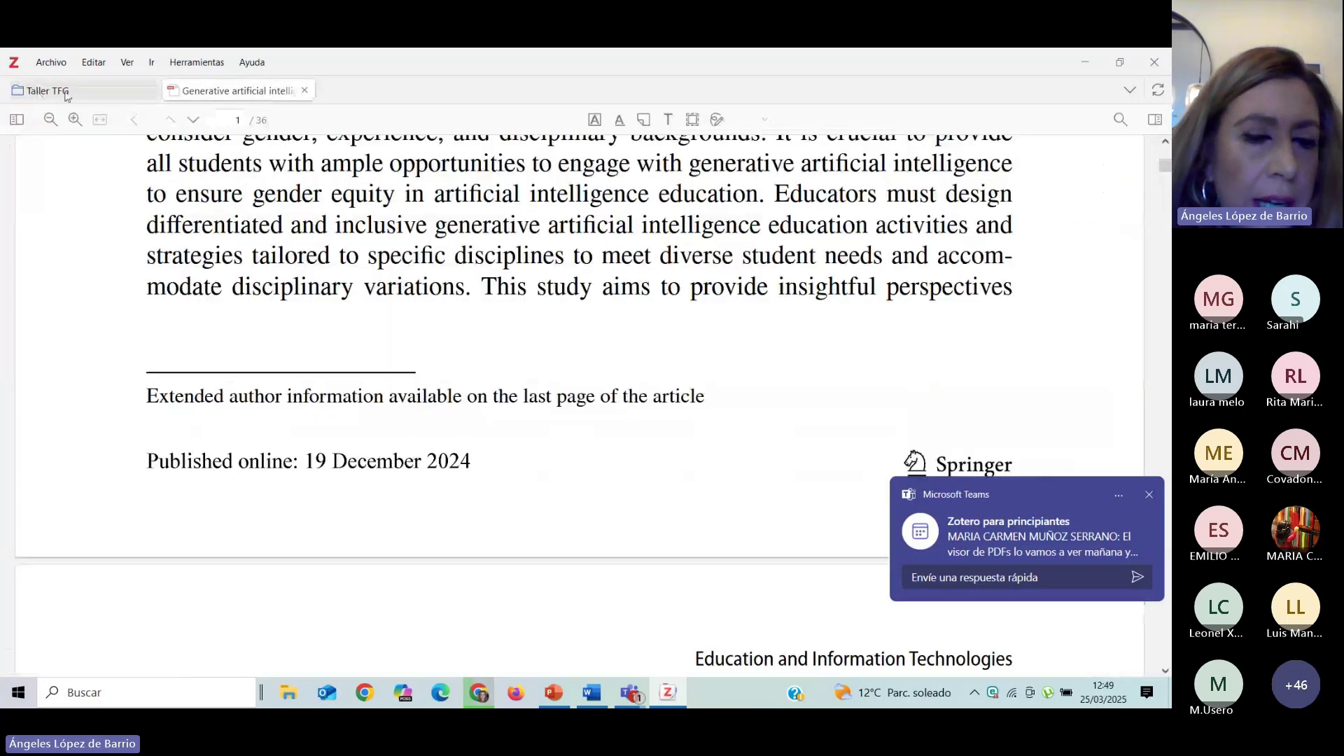
# In the library, view the parent article's details and the PDF attachment's info, then return to PowerPoint.
pyautogui.click(66, 93)
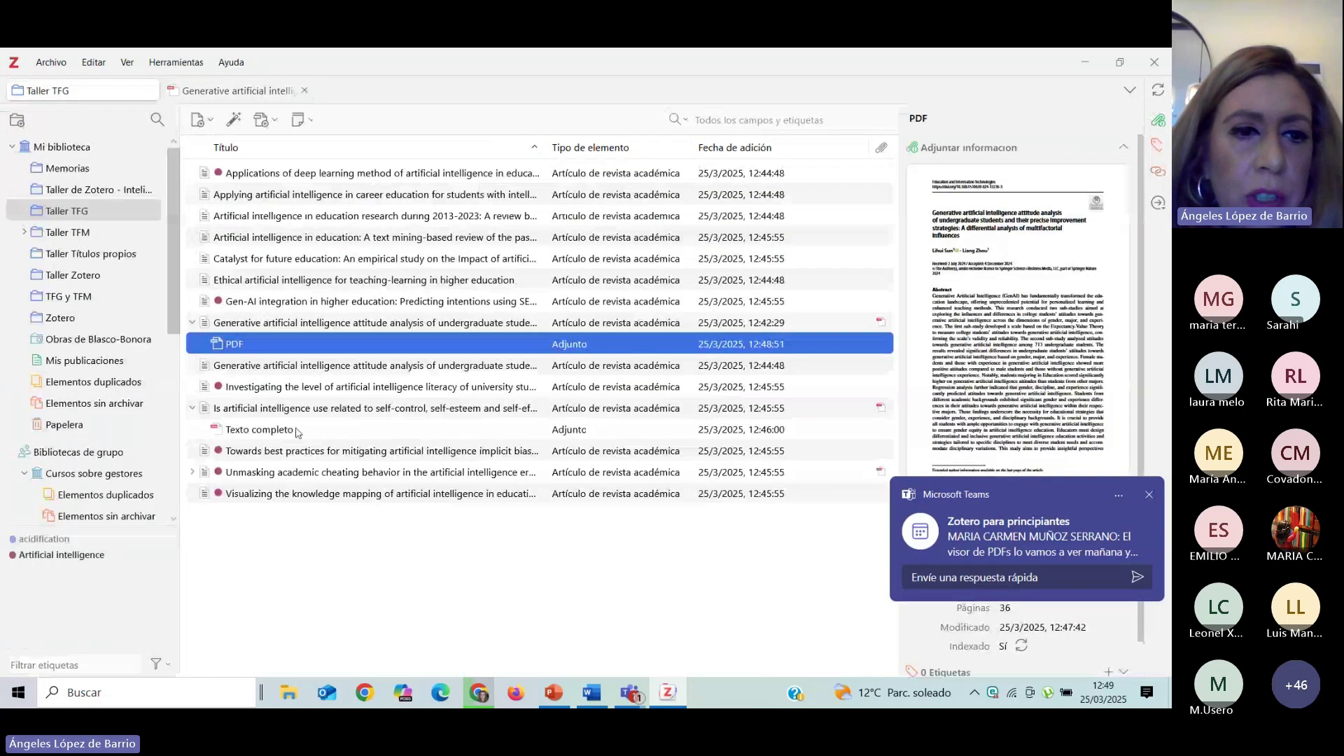
pyautogui.click(233, 323)
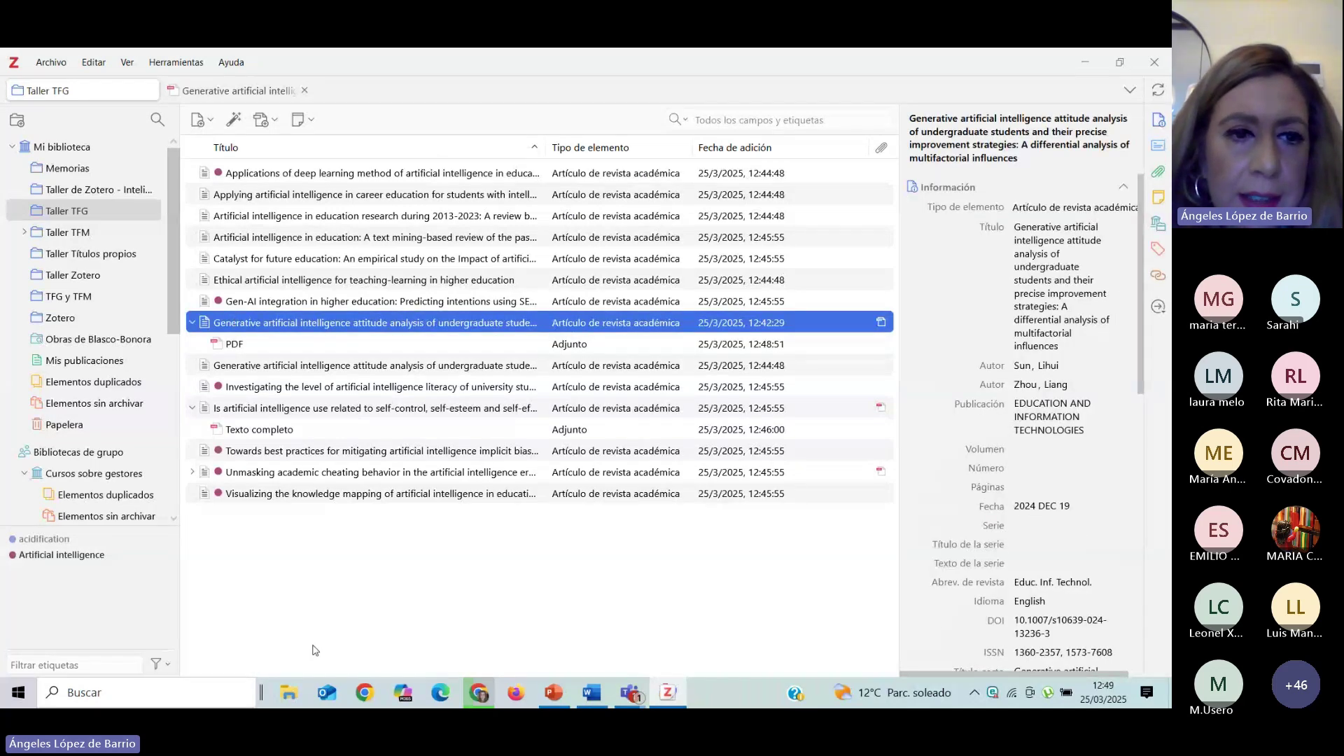
pyautogui.click(250, 346)
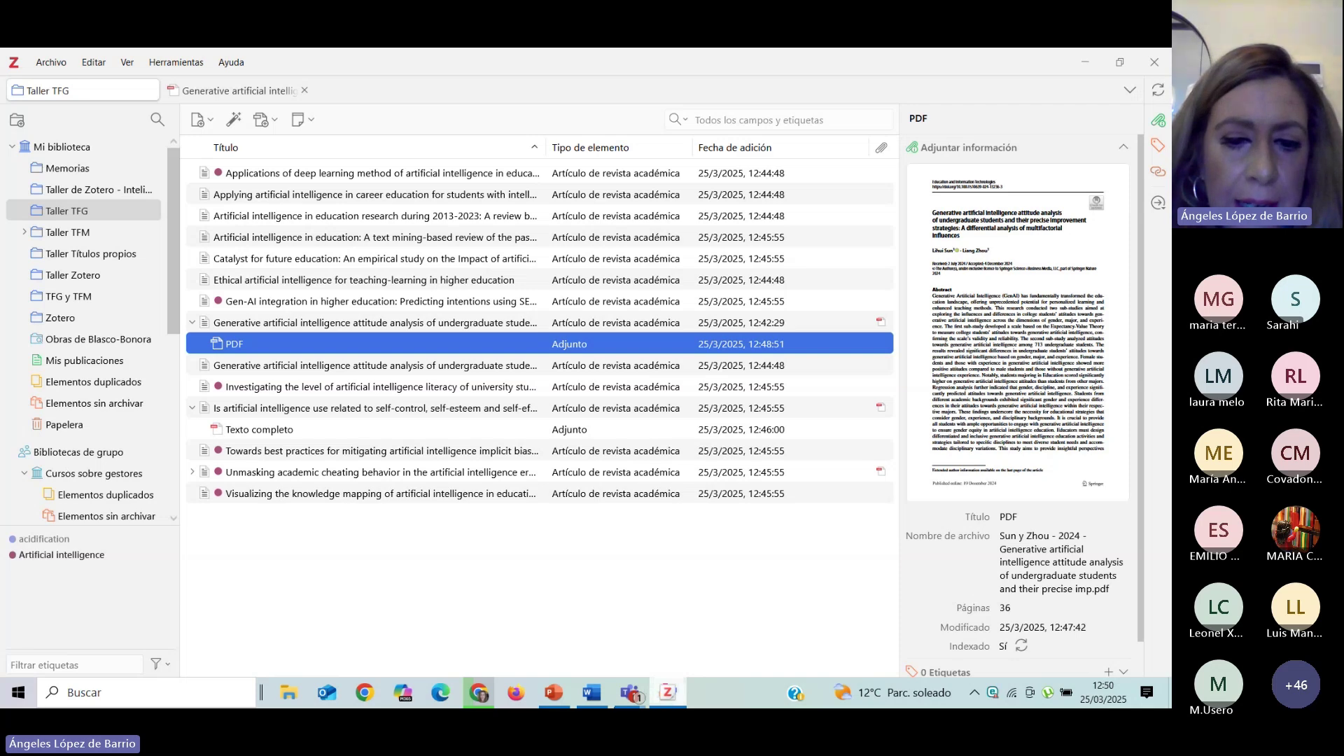
pyautogui.click(553, 692)
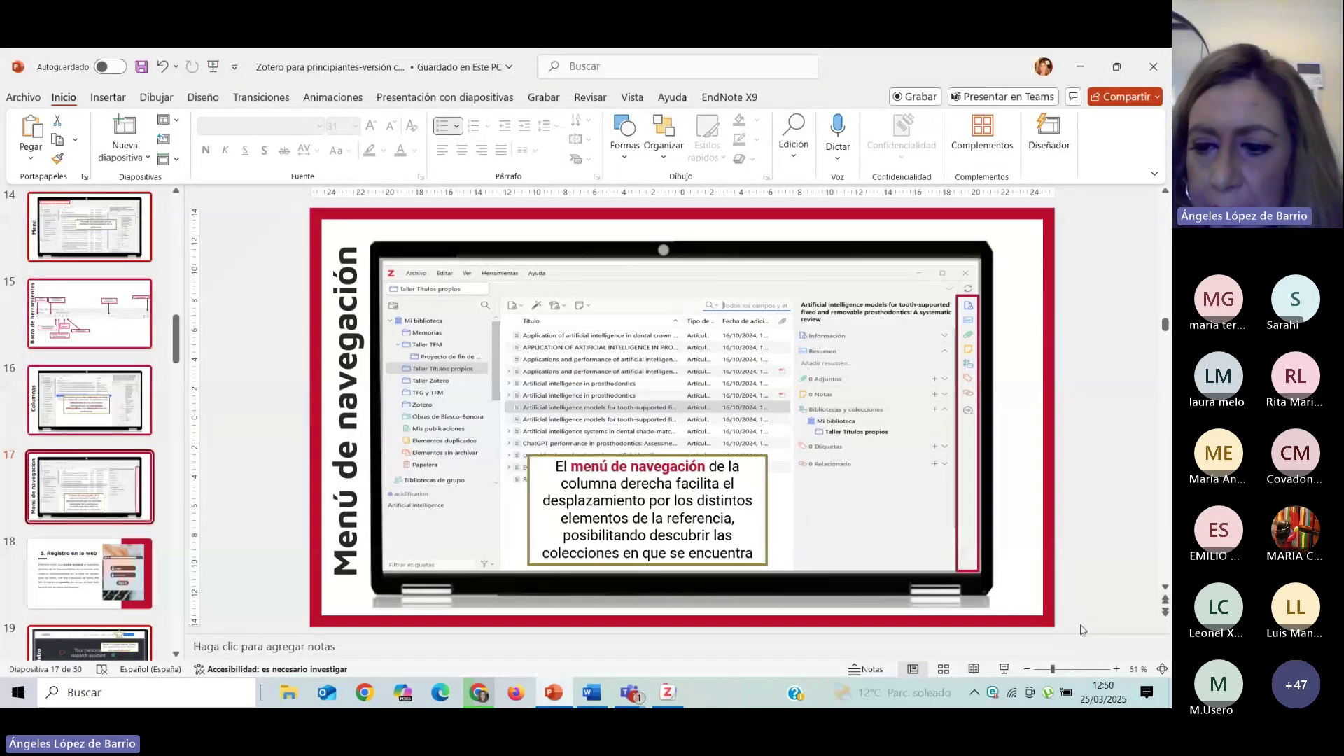
# Start the slideshow and advance through 5. Registro en la web and the cloud copy slide to 6. Organización.
pyautogui.click(1005, 670)
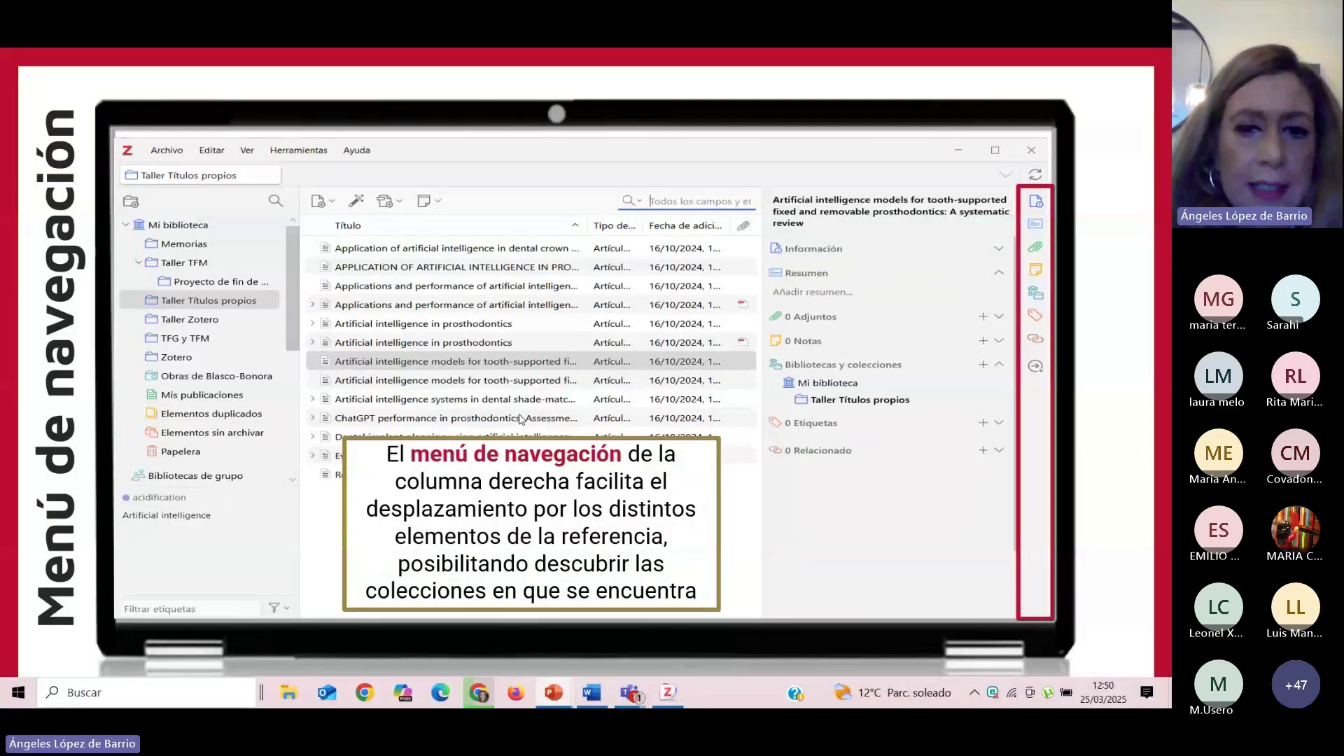
pyautogui.click(521, 419)
pyautogui.click(521, 419)
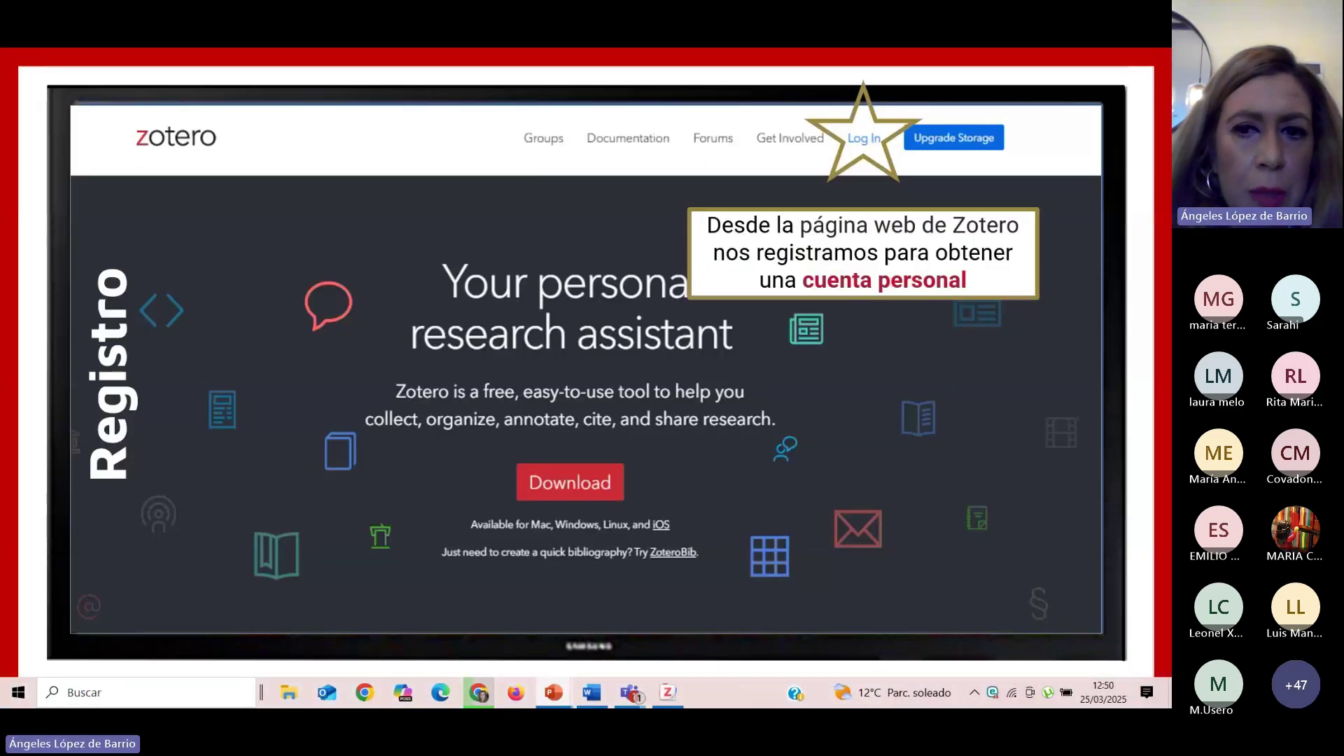
pyautogui.press('Right')
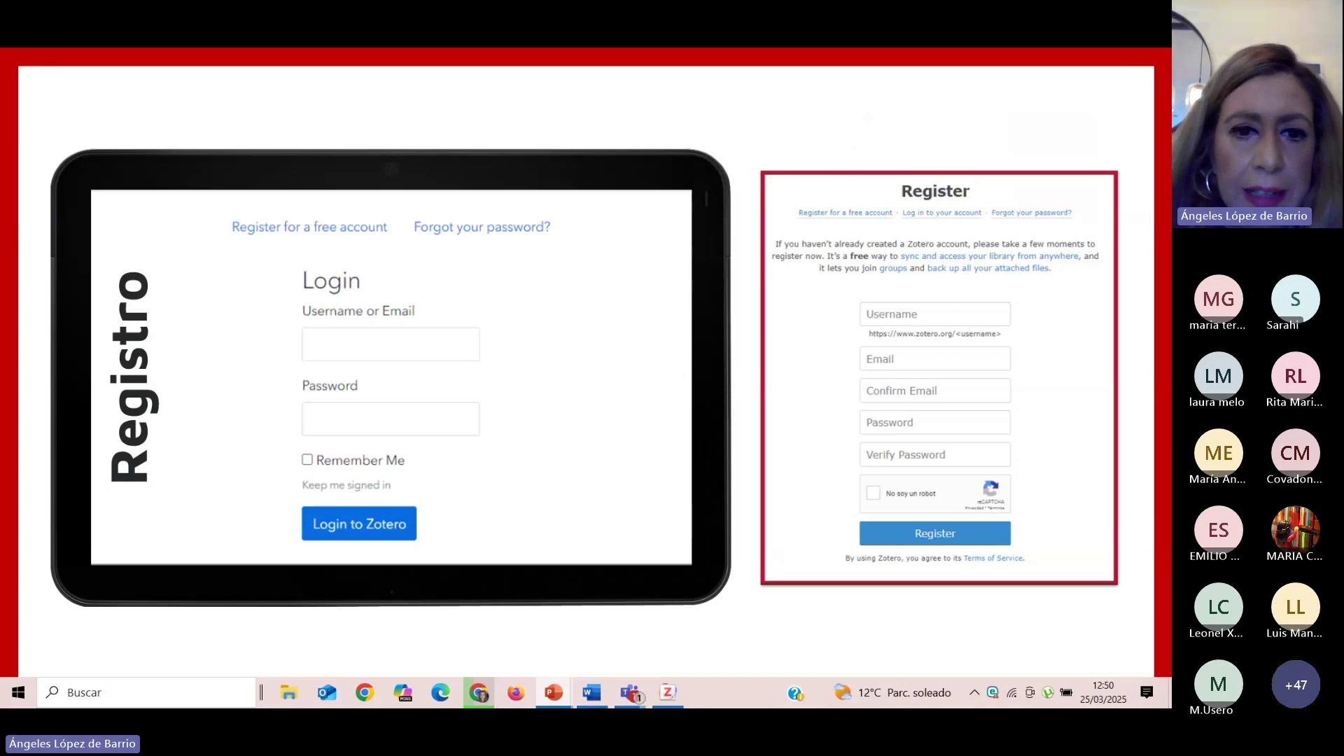
pyautogui.press('Right')
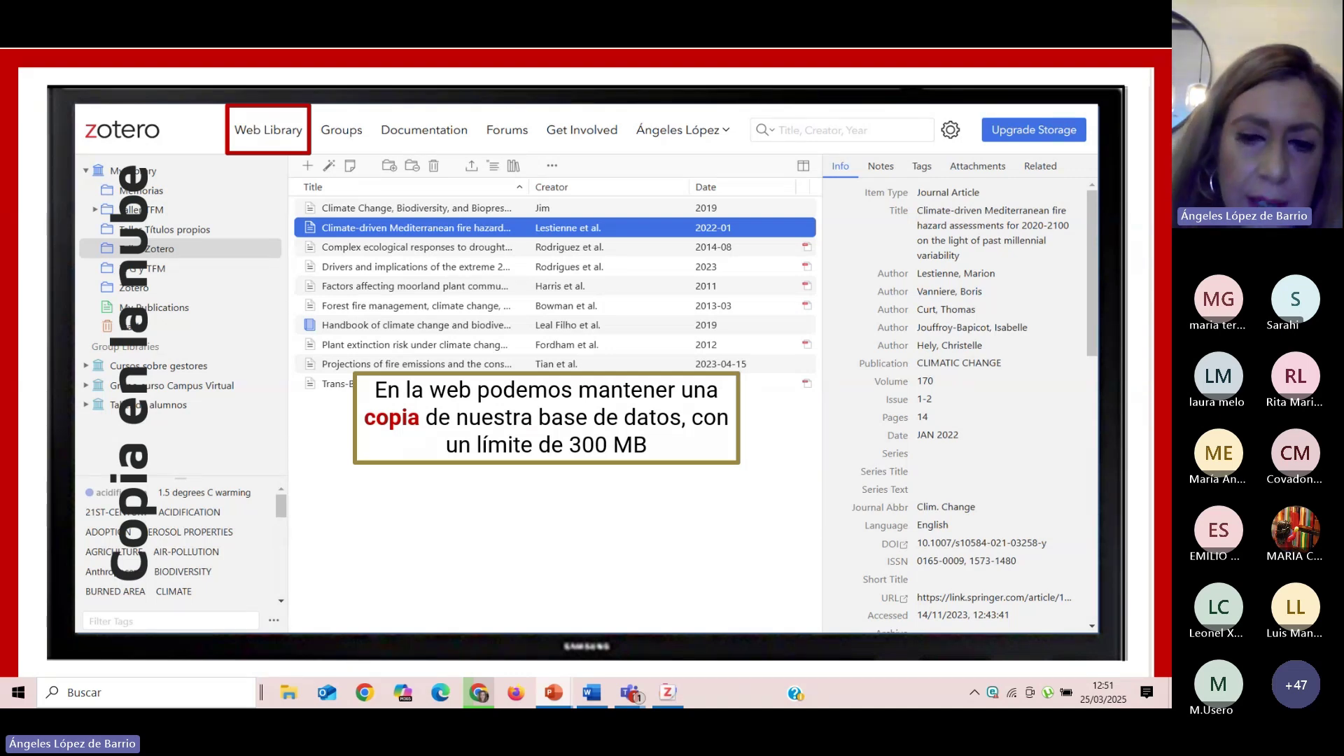
pyautogui.press('Right')
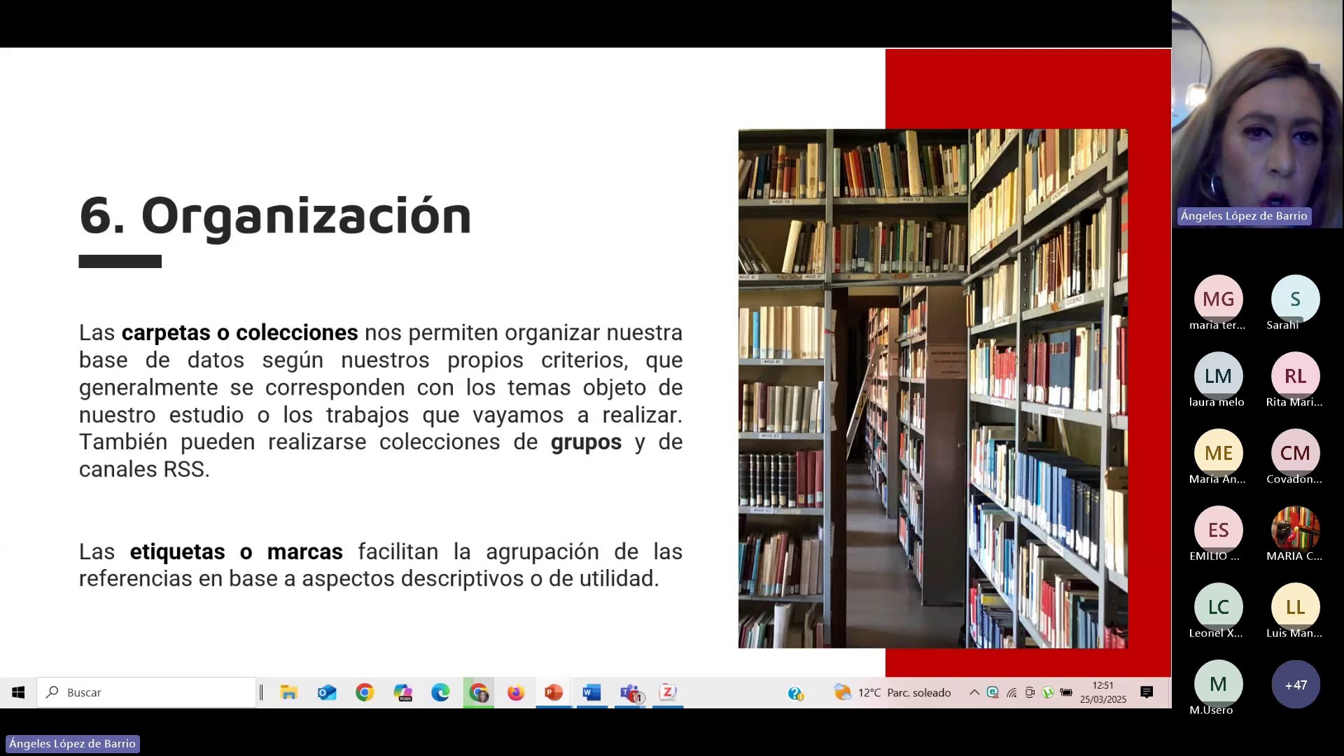
# Advance from 6. Organización through the Colecciones and Grupos slides to Canales.
pyautogui.press('Right')
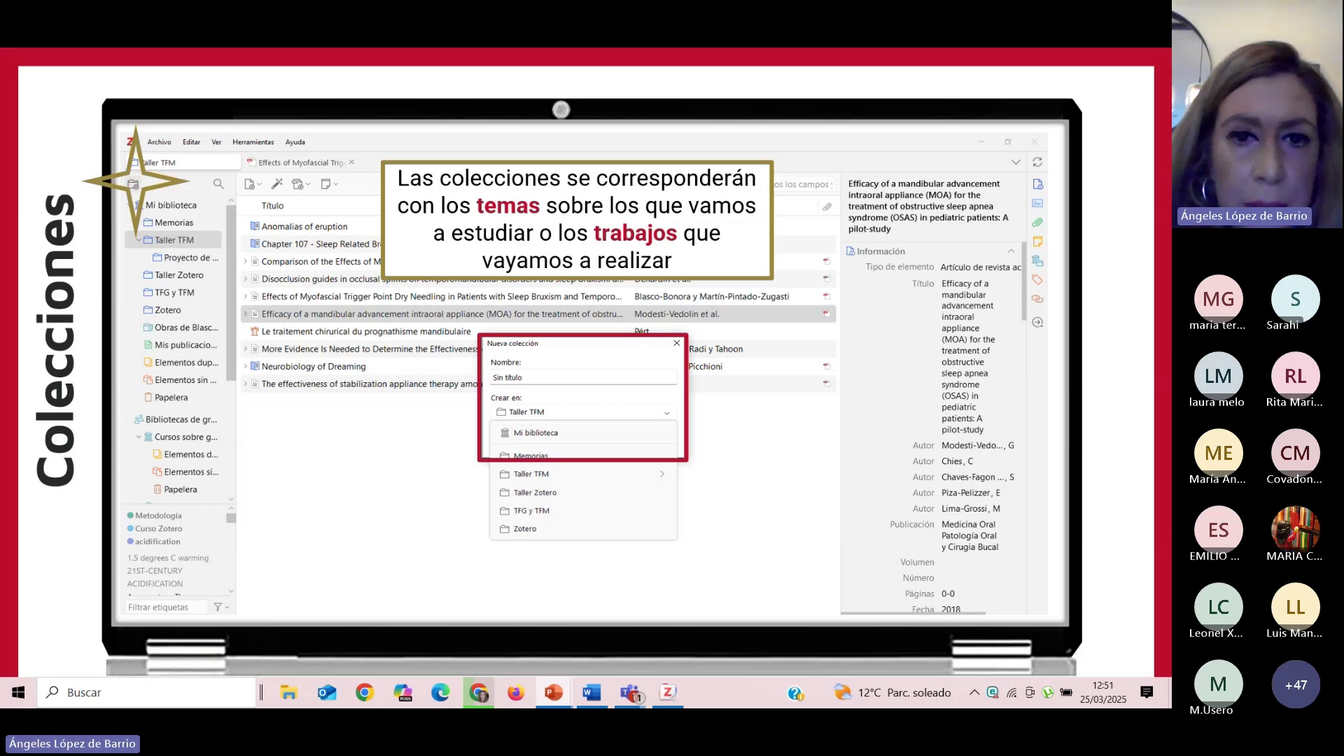
pyautogui.press('Right')
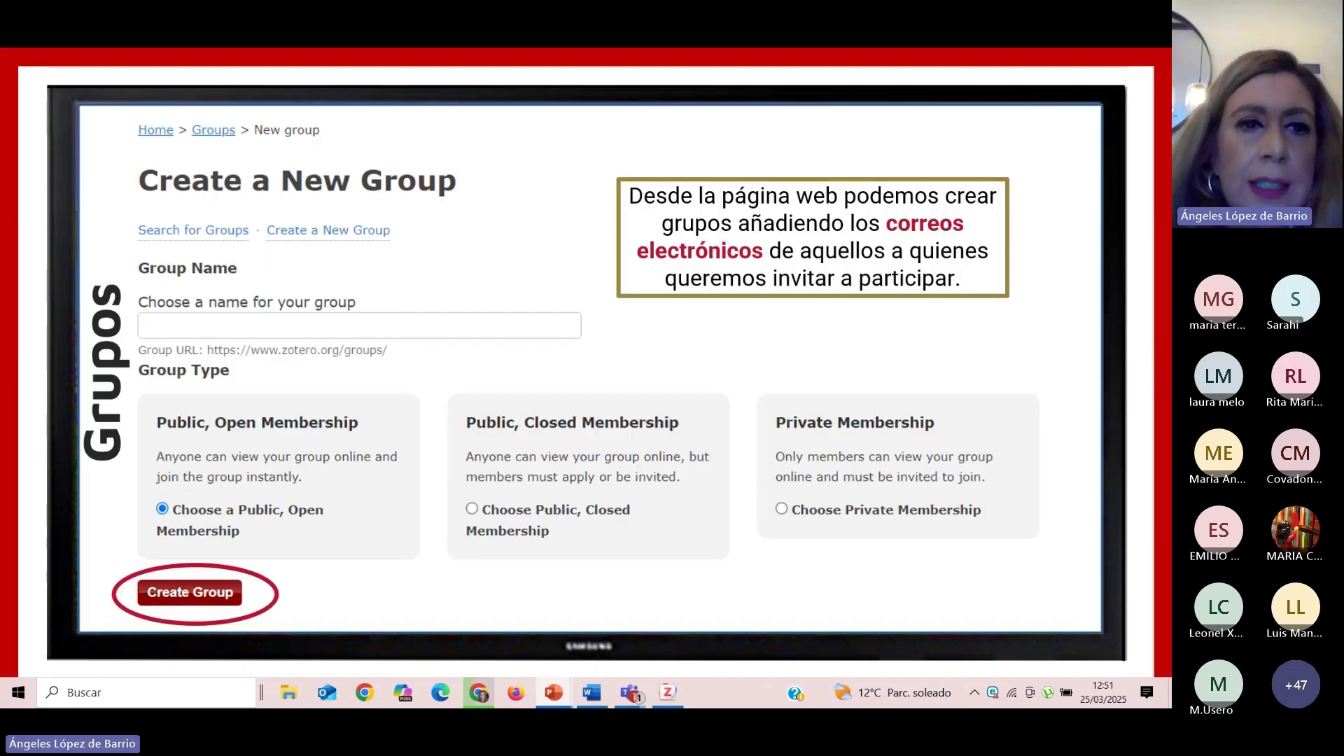
pyautogui.press('Right')
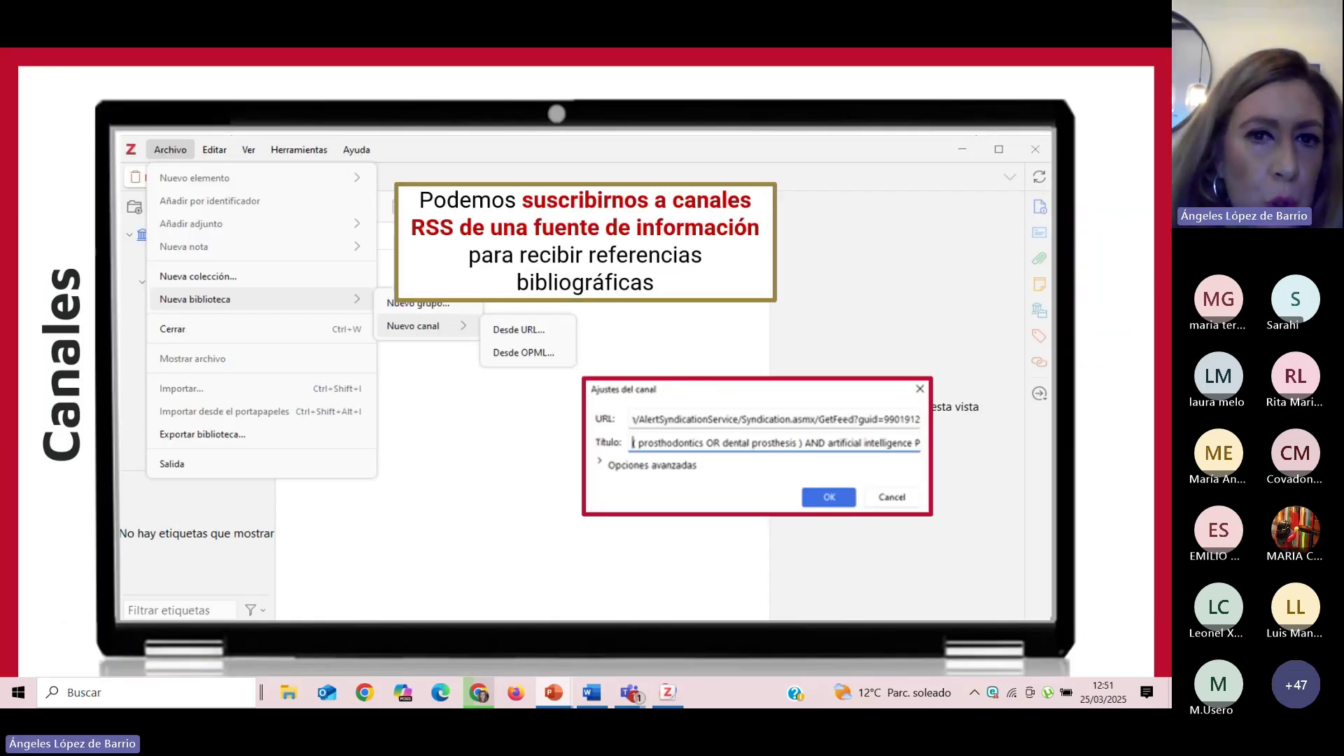
# Briefly step back to Grupos, then advance via Etiquetas to the 7. Añadir referencias slide.
pyautogui.press('Left')
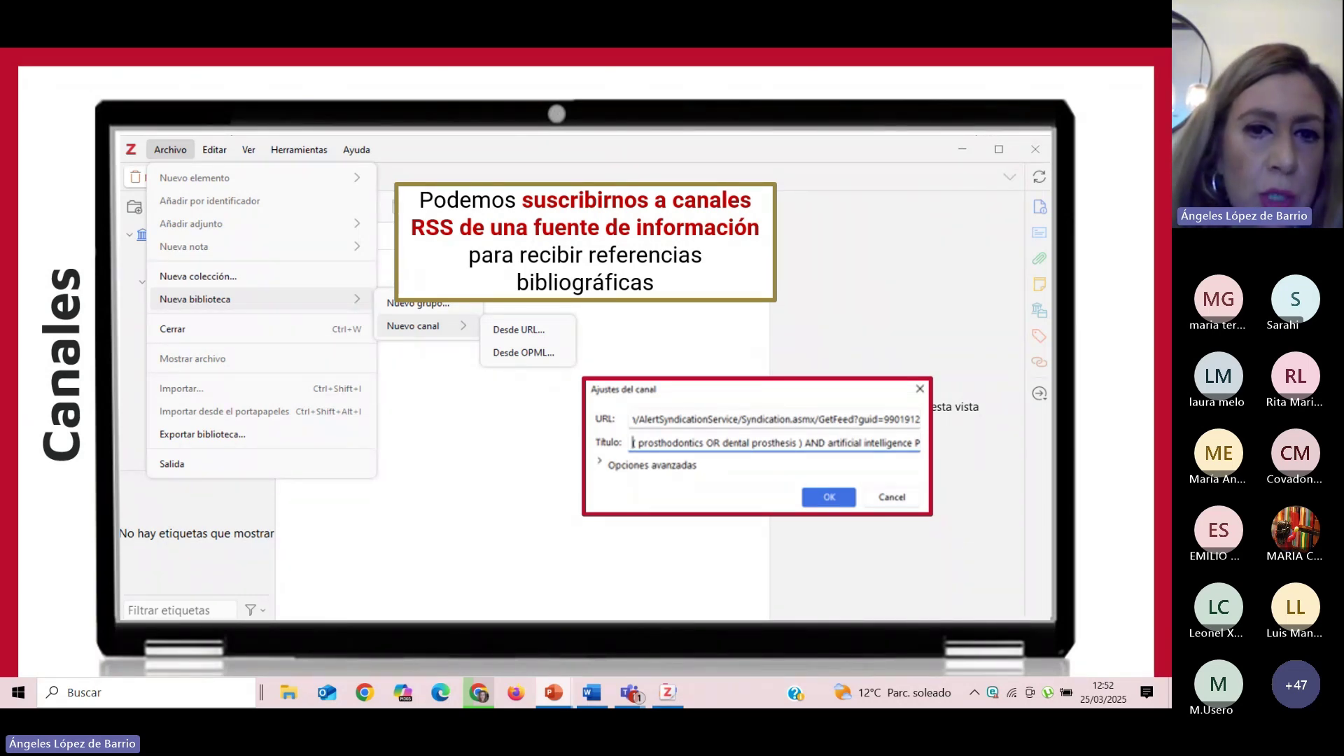
pyautogui.press('Right')
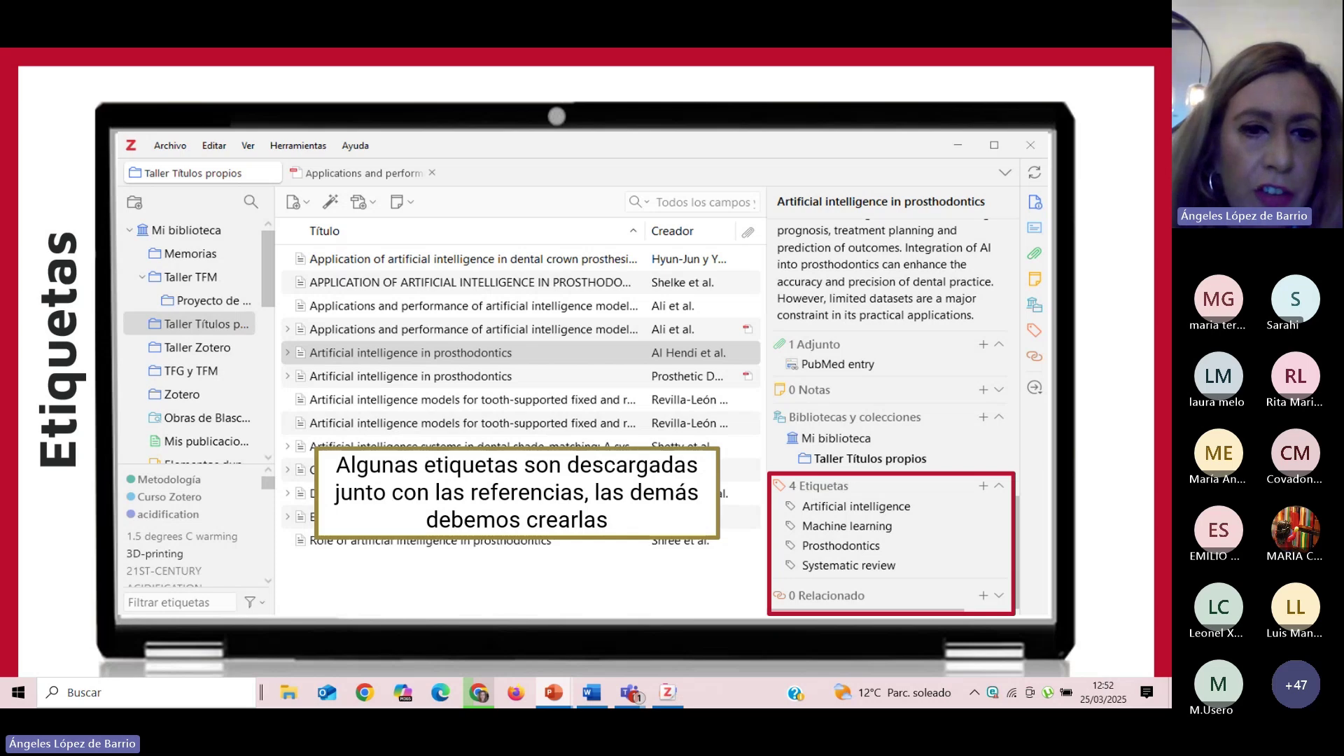
pyautogui.press('Right')
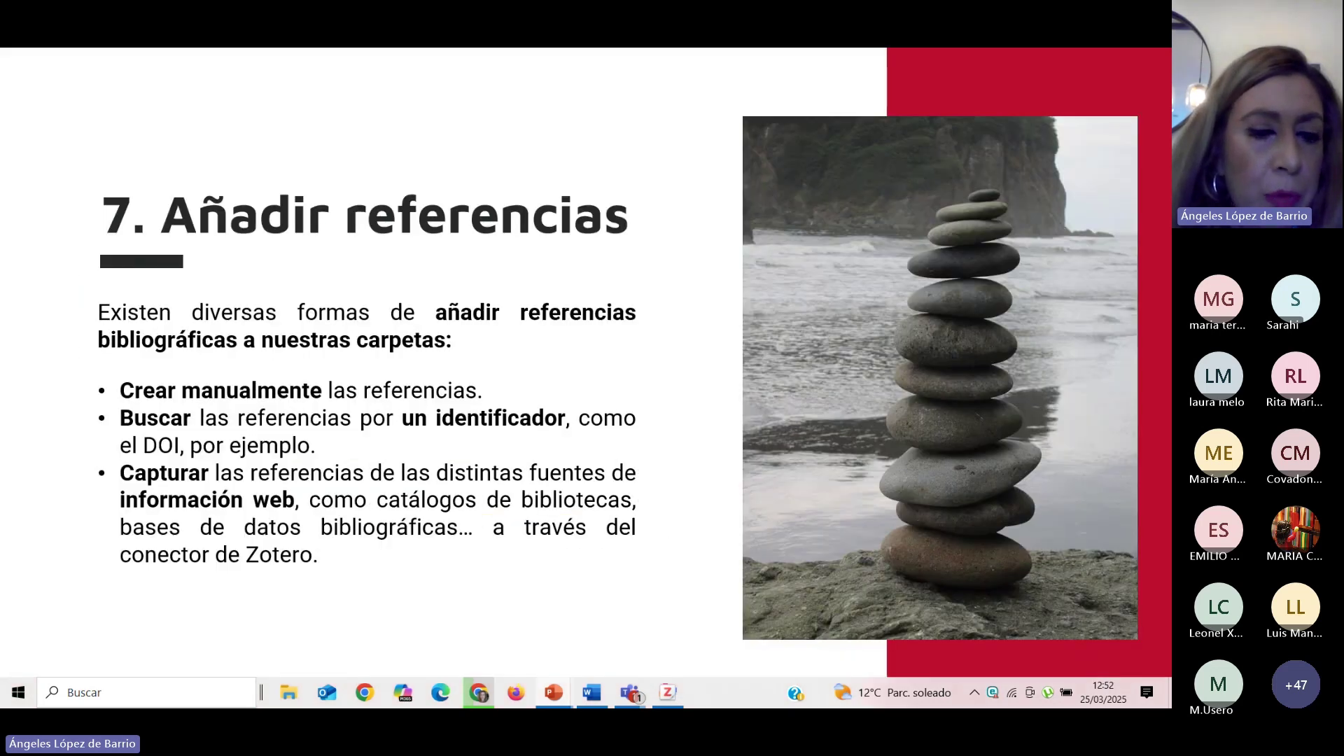
# Advance through Manualmente, Por identificador, Por captura and 8. Adjuntar PDFs to Adjuntar archivo, then exit the slideshow.
pyautogui.press('Right')
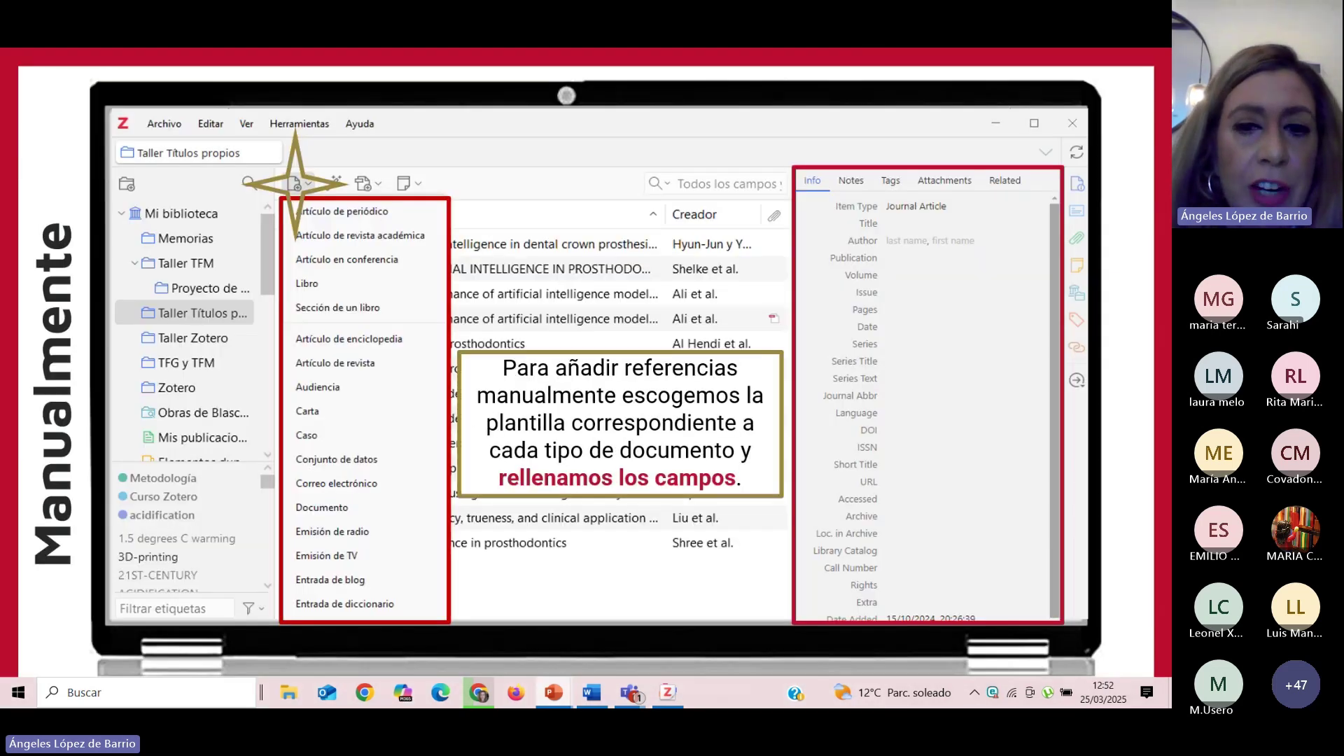
pyautogui.press('Right')
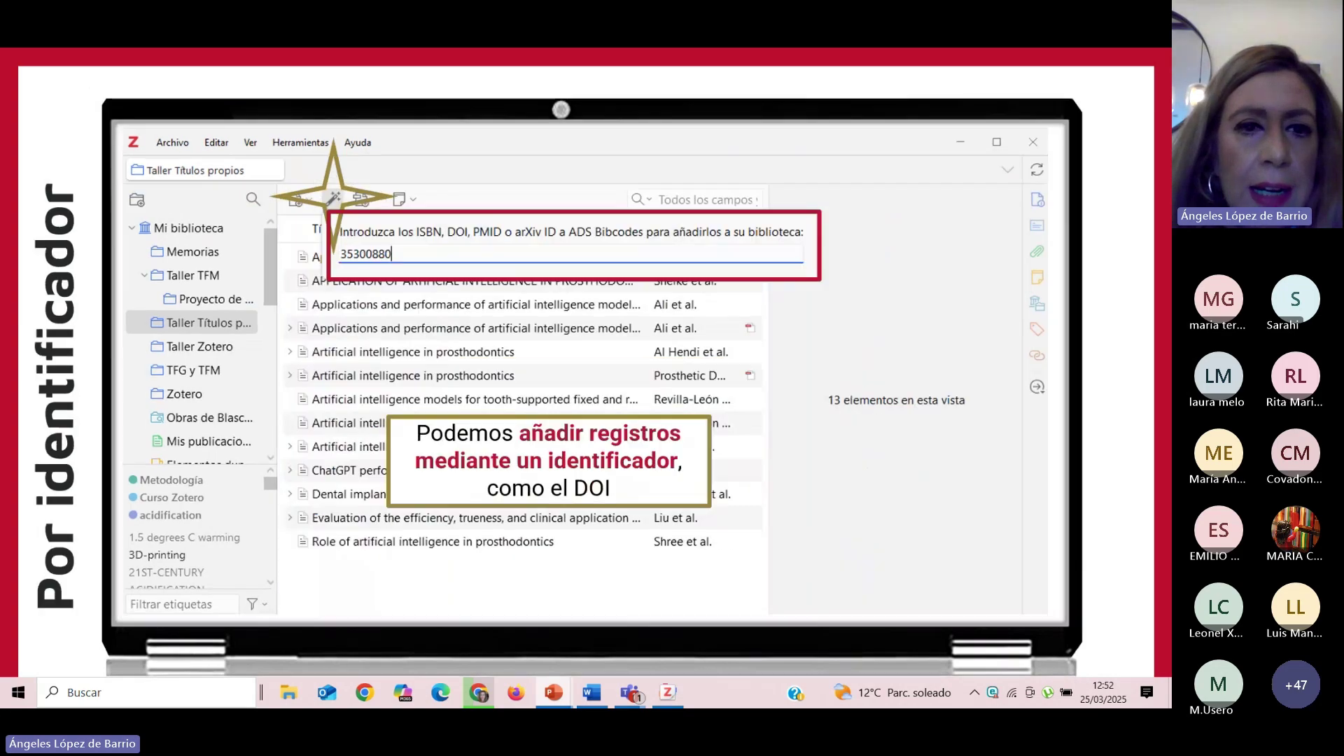
pyautogui.press('Left')
pyautogui.press('Right')
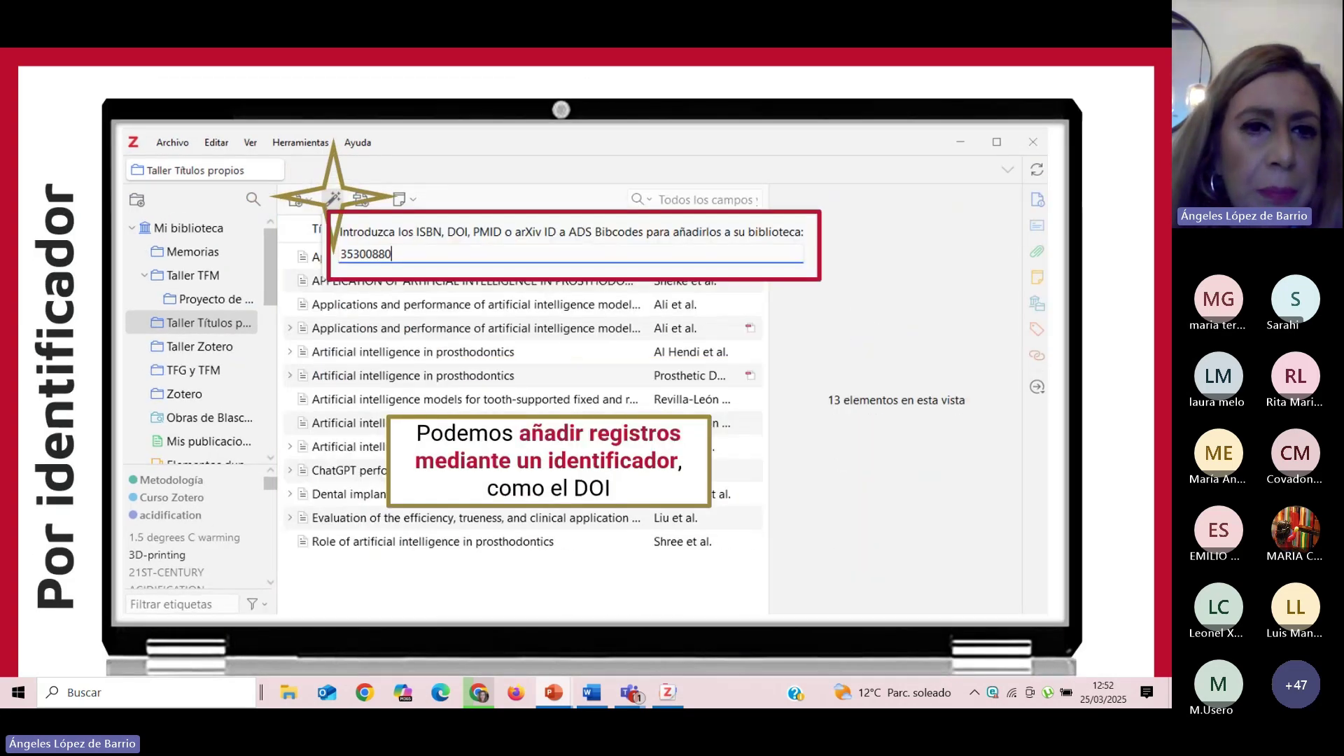
pyautogui.press('Right')
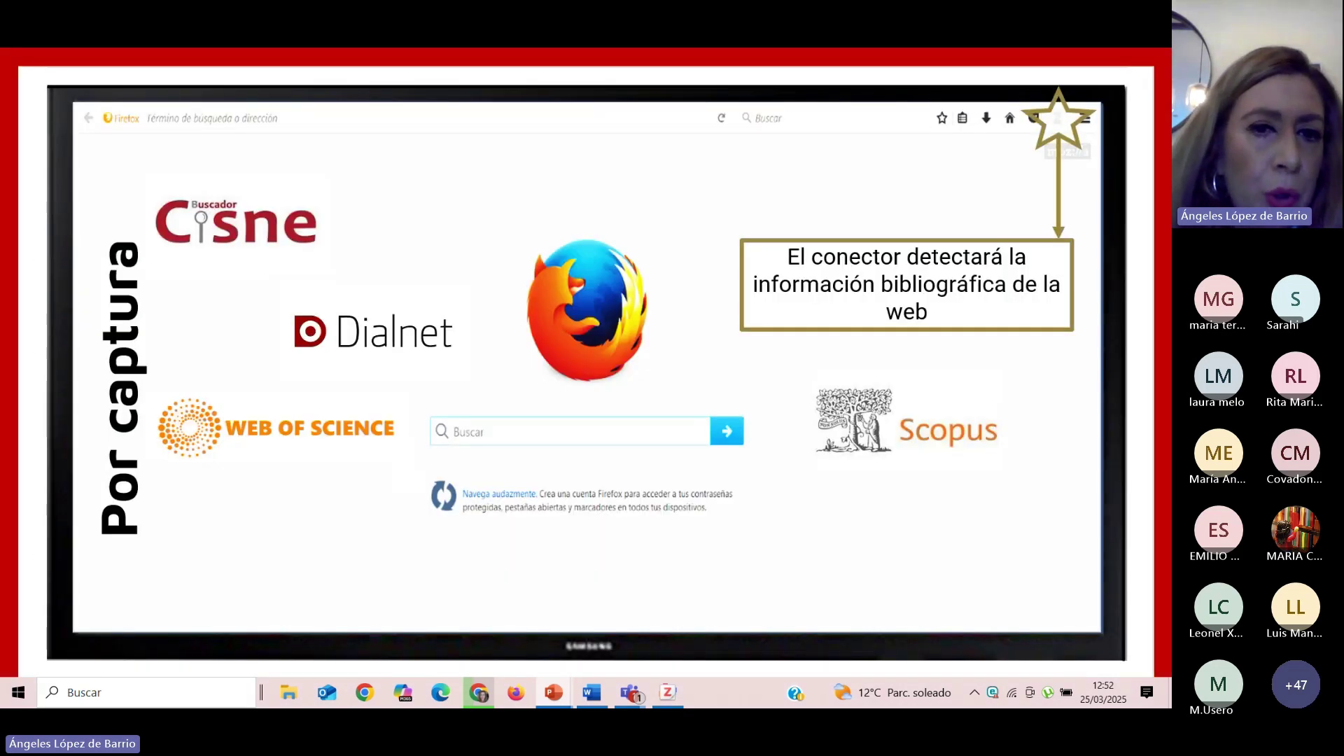
pyautogui.press('Right')
pyautogui.press('Right')
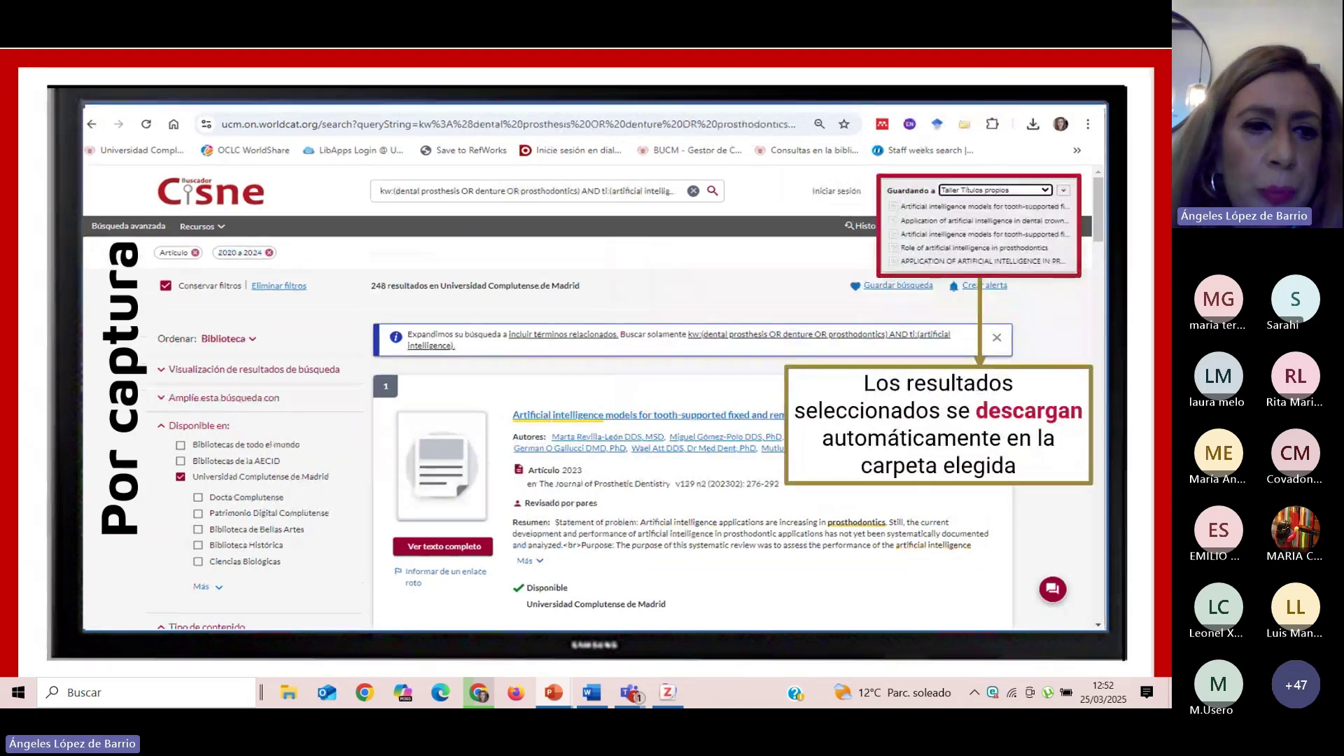
pyautogui.press('Right')
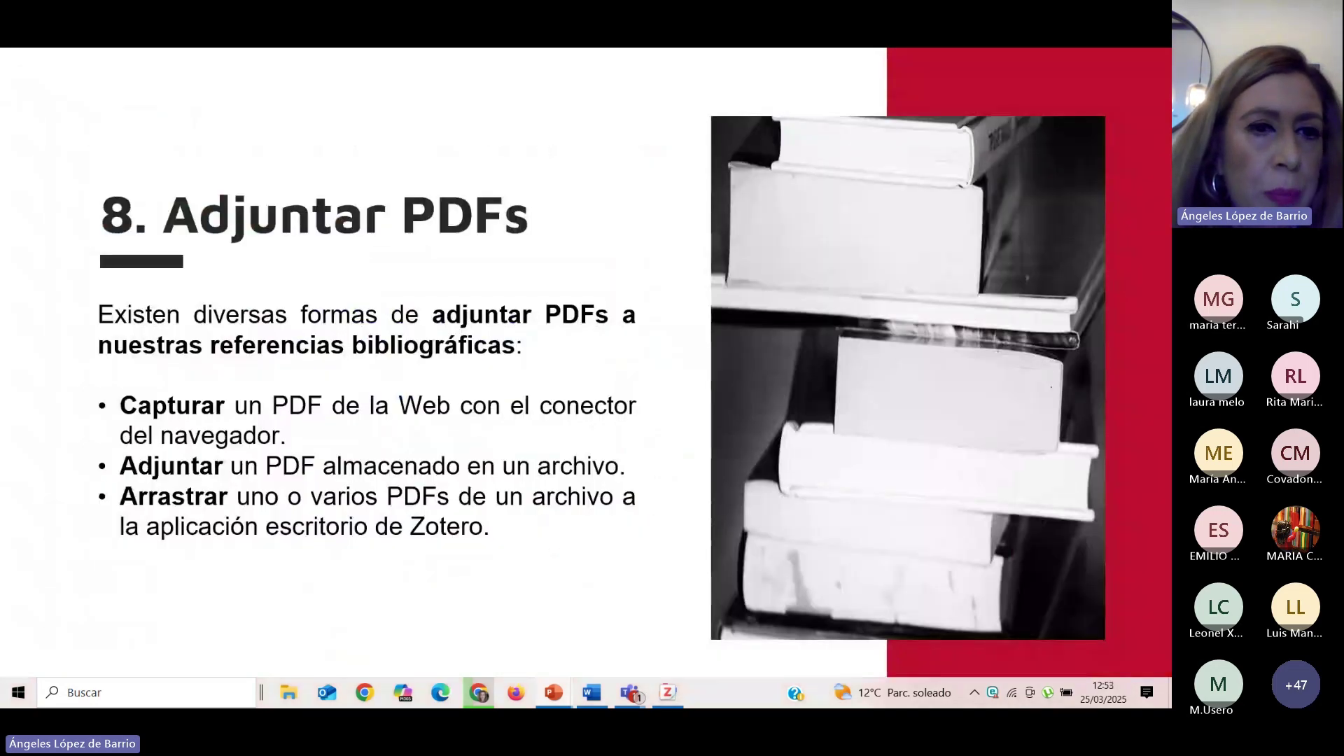
pyautogui.press('Right')
pyautogui.press('Right')
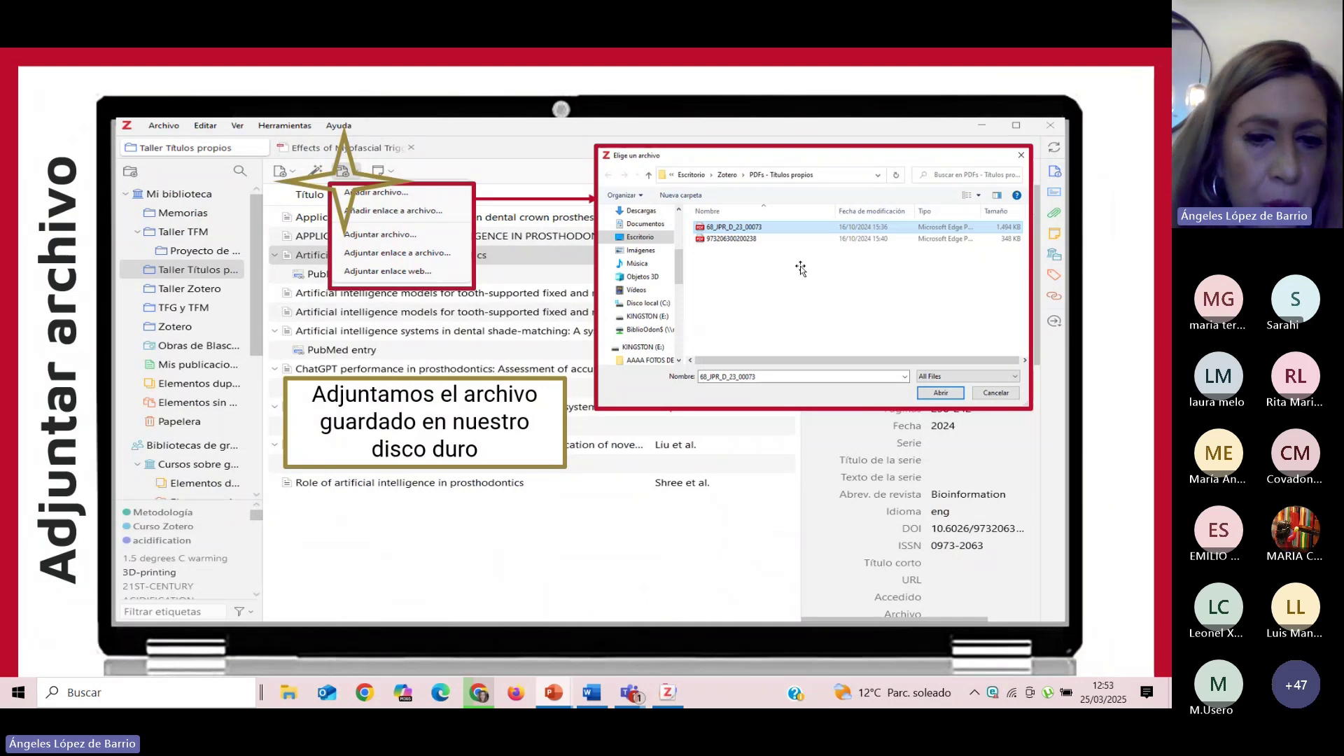
pyautogui.press('Escape')
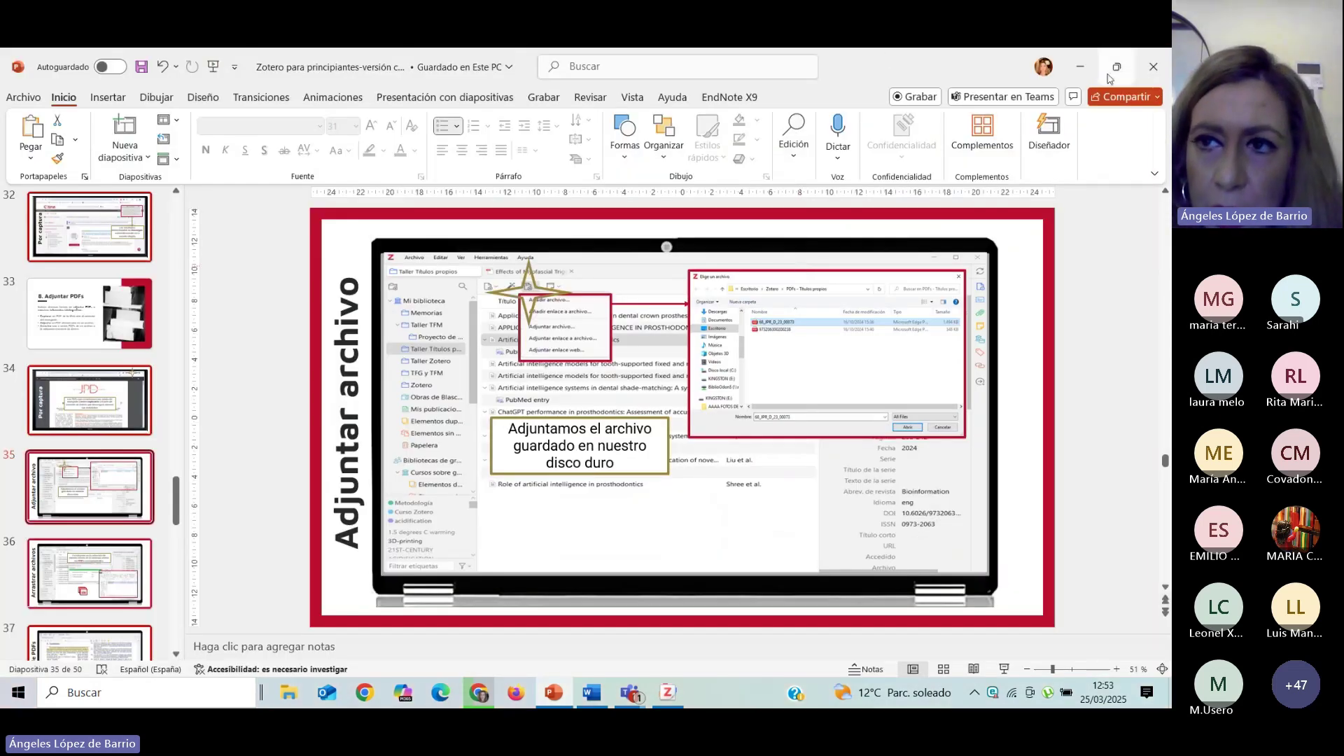
# Minimize PowerPoint, restore Zotero to a smaller window and open File Explorer over it.
pyautogui.click(1082, 66)
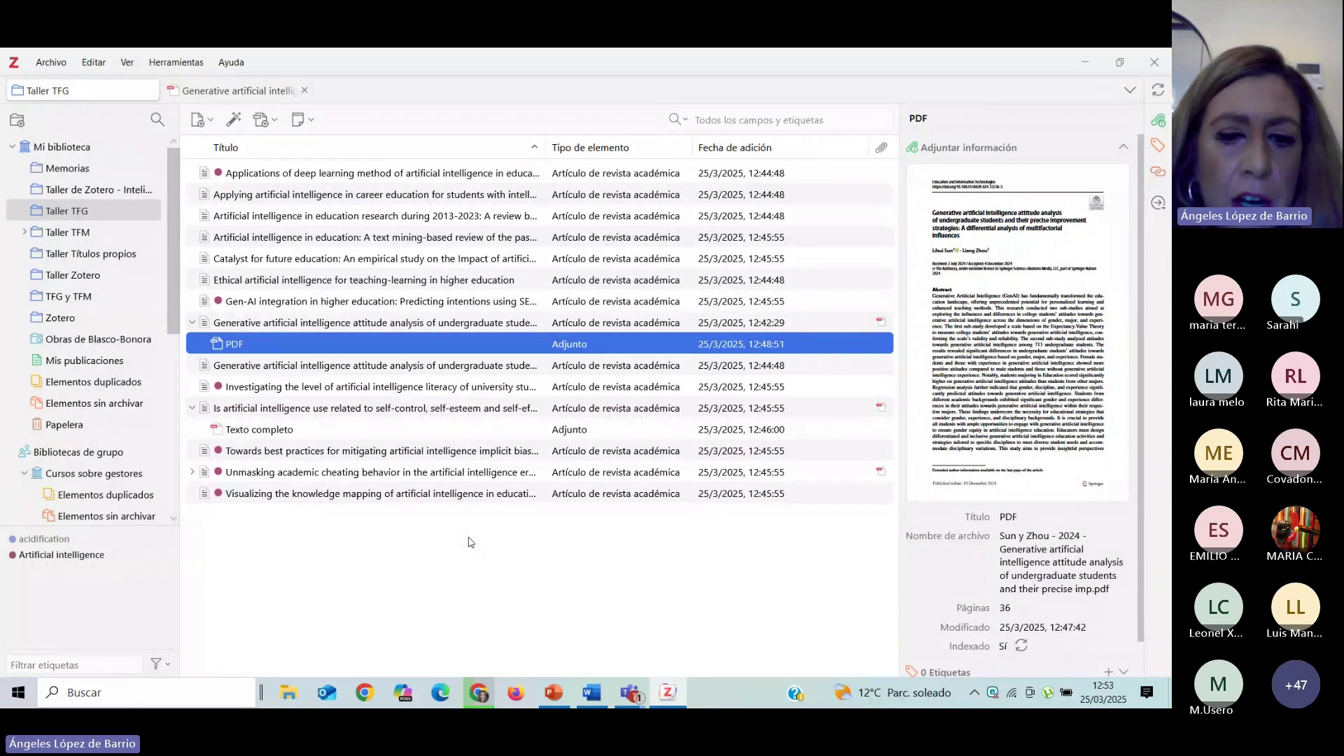
pyautogui.click(1118, 63)
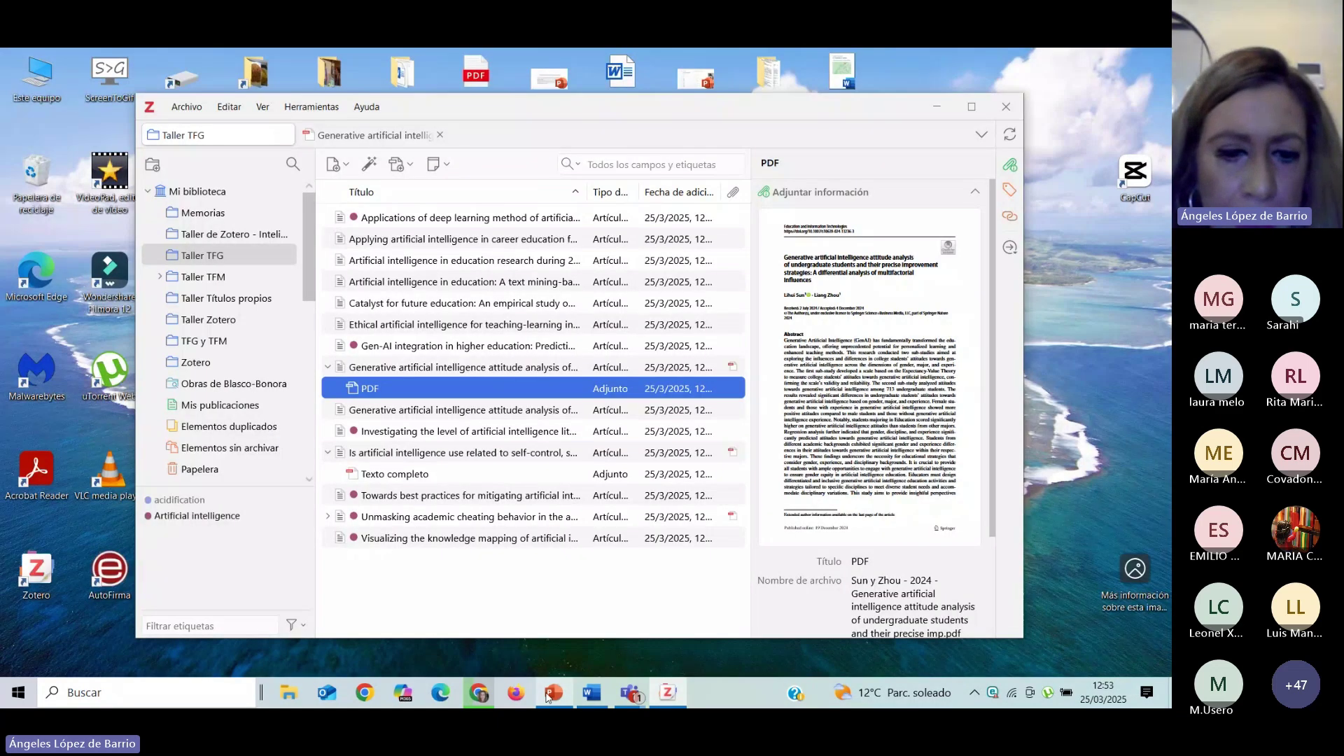
pyautogui.click(288, 704)
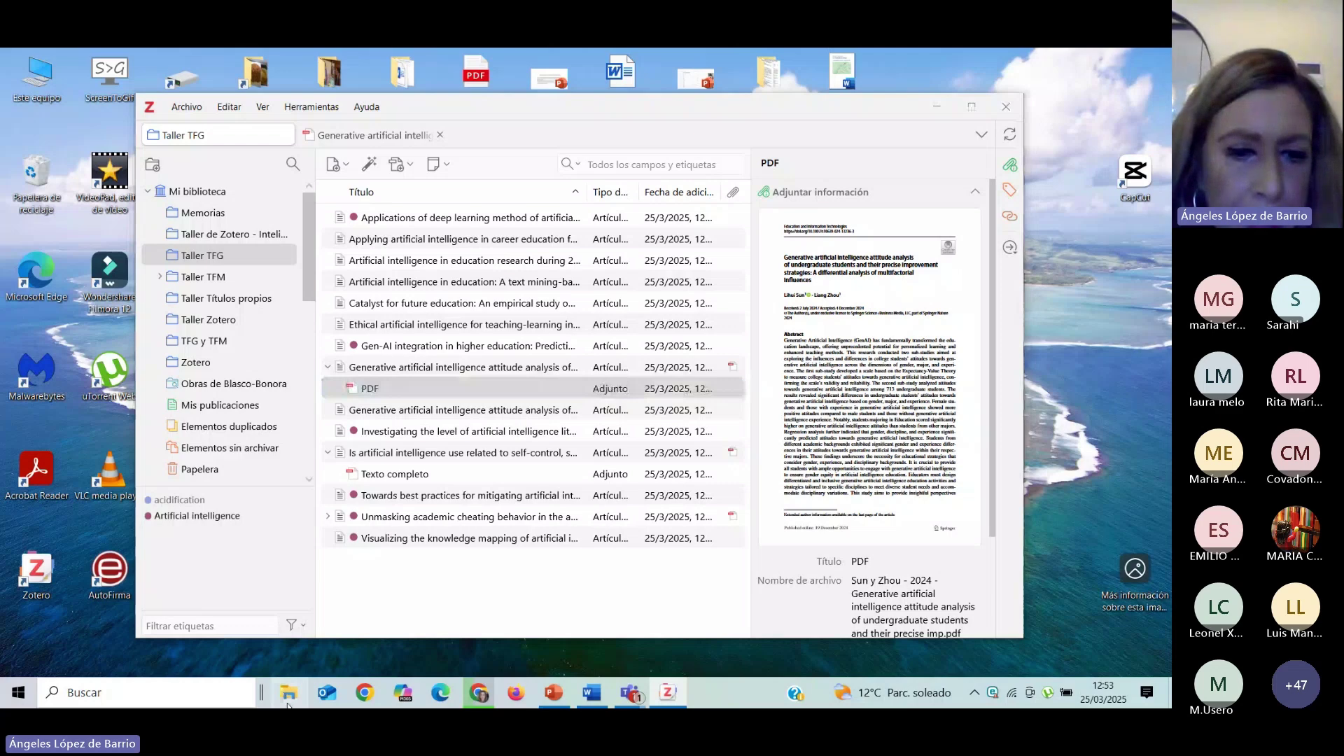
pyautogui.scroll(-2, 364, 420)
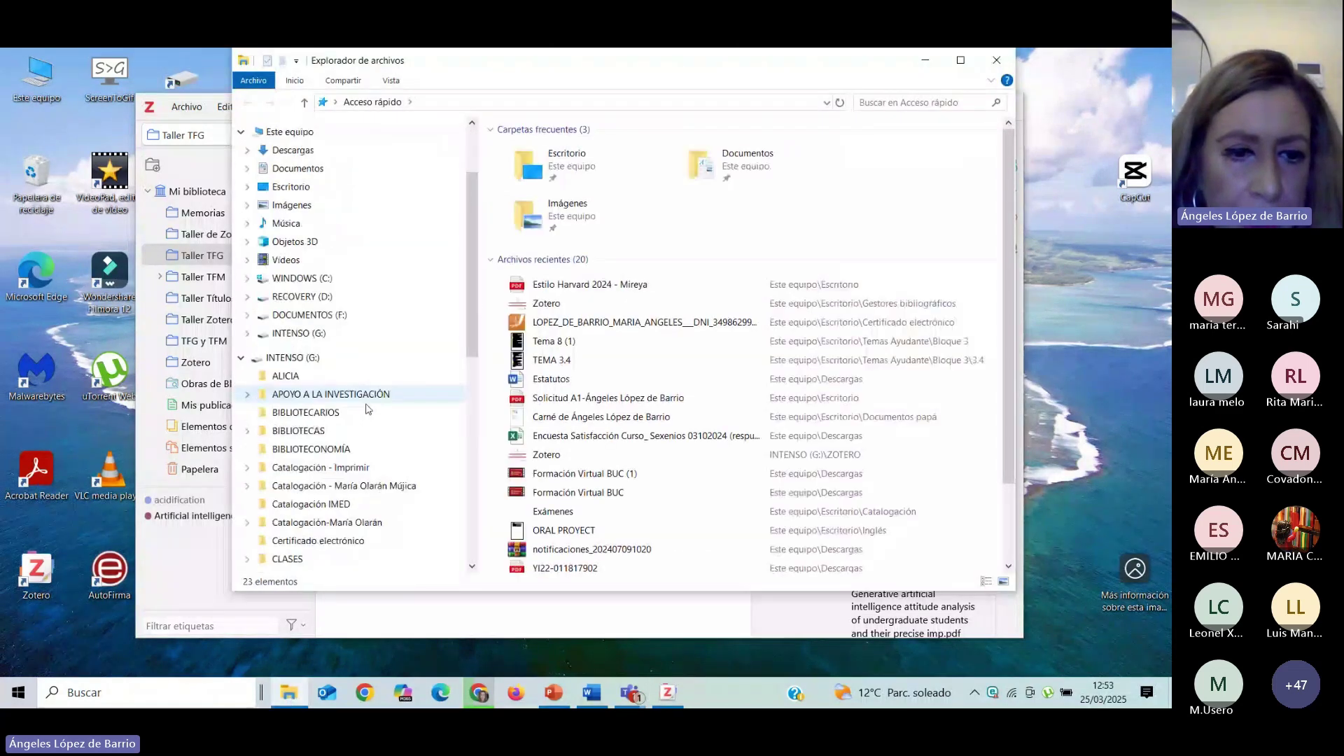
pyautogui.scroll(-5, 361, 427)
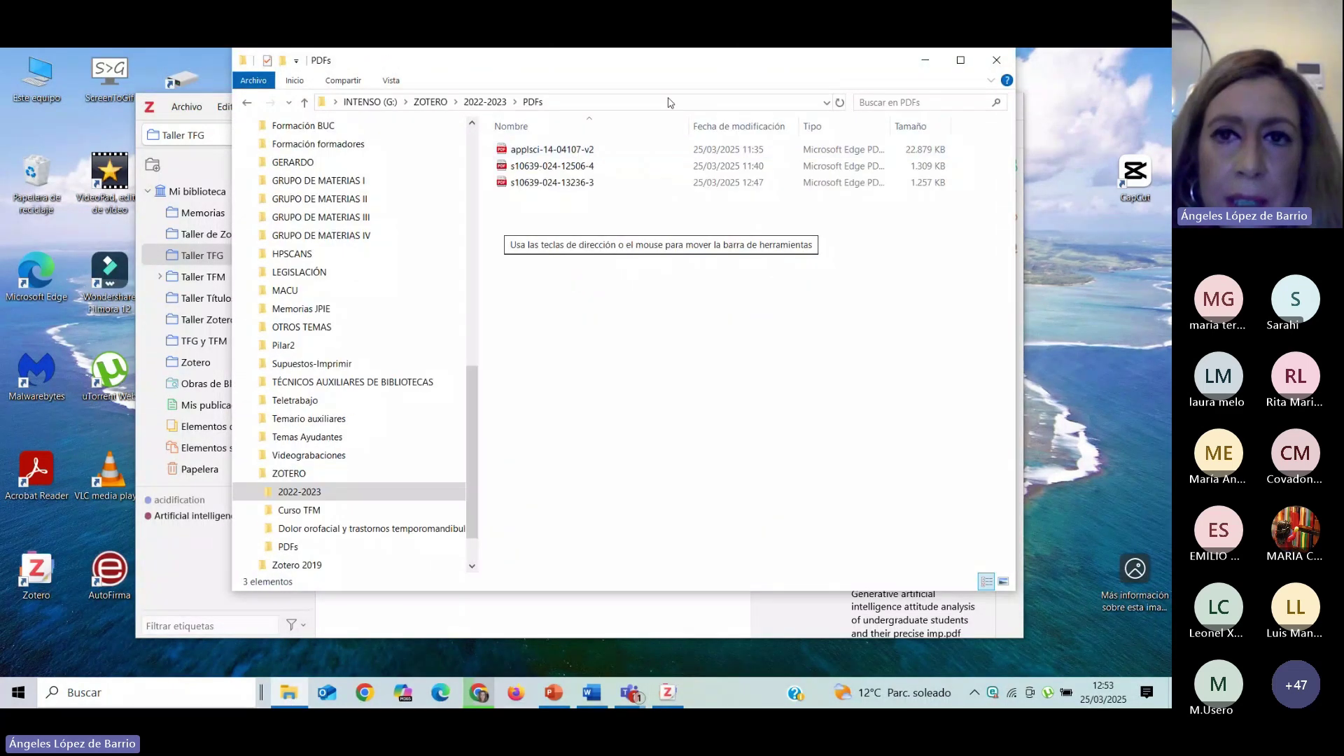
pyautogui.moveTo(714, 50); pyautogui.dragTo(1035, 68)
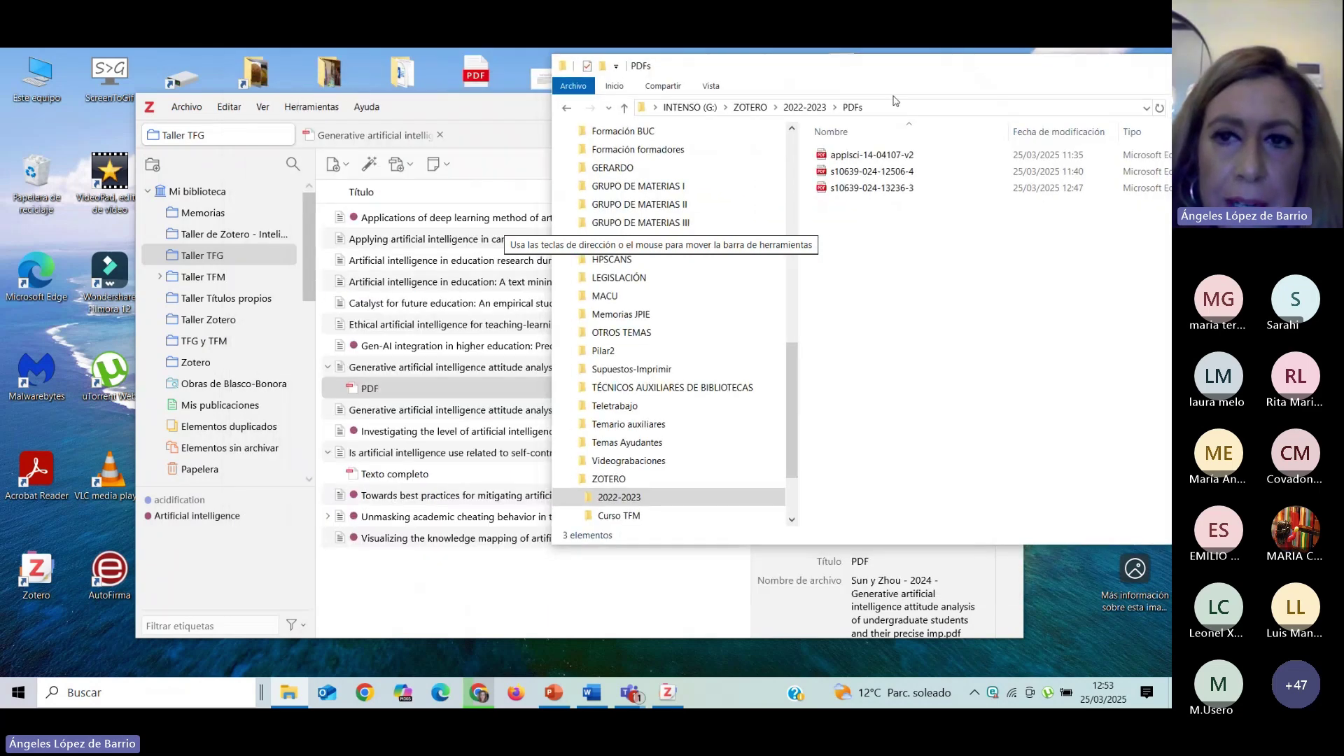
pyautogui.click(840, 155)
pyautogui.keyDown('ctrl'); pyautogui.click(878, 173); pyautogui.keyUp('ctrl')
pyautogui.keyDown('ctrl'); pyautogui.click(875, 189); pyautogui.keyUp('ctrl')
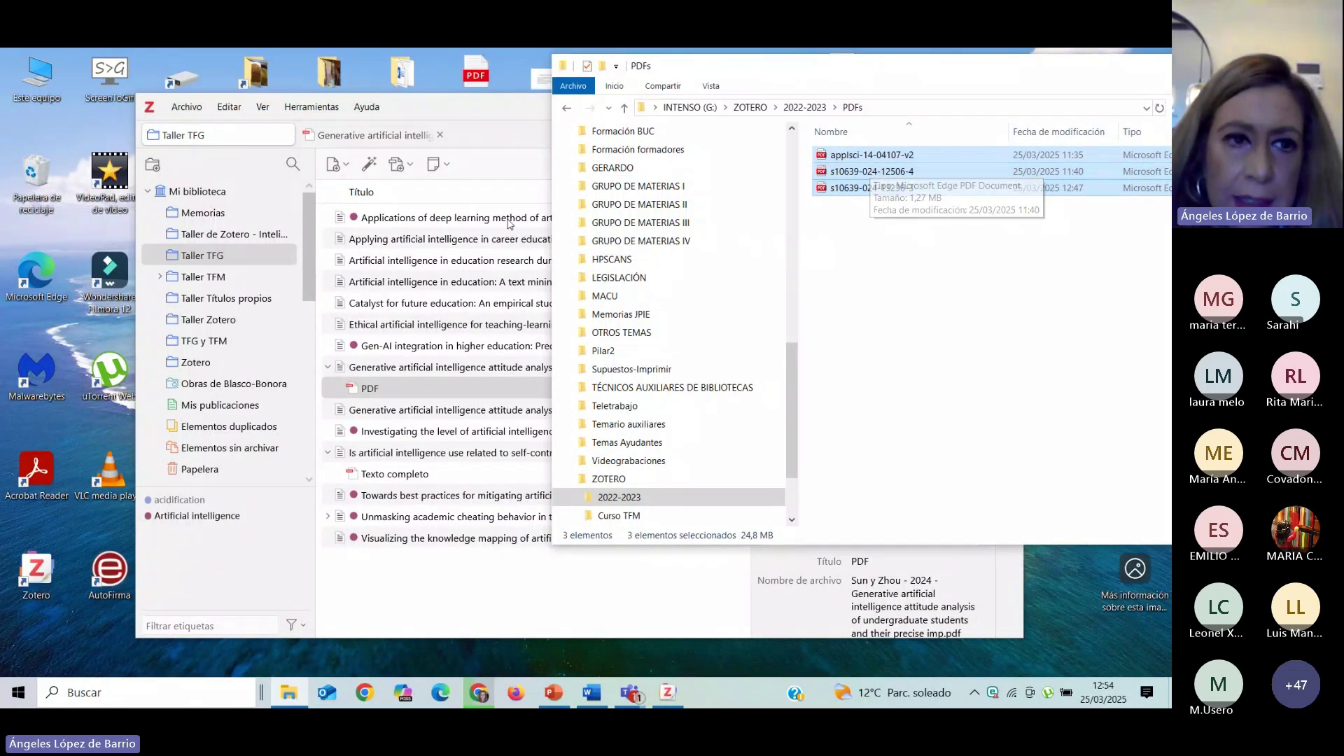
pyautogui.moveTo(868, 172); pyautogui.dragTo(414, 605)
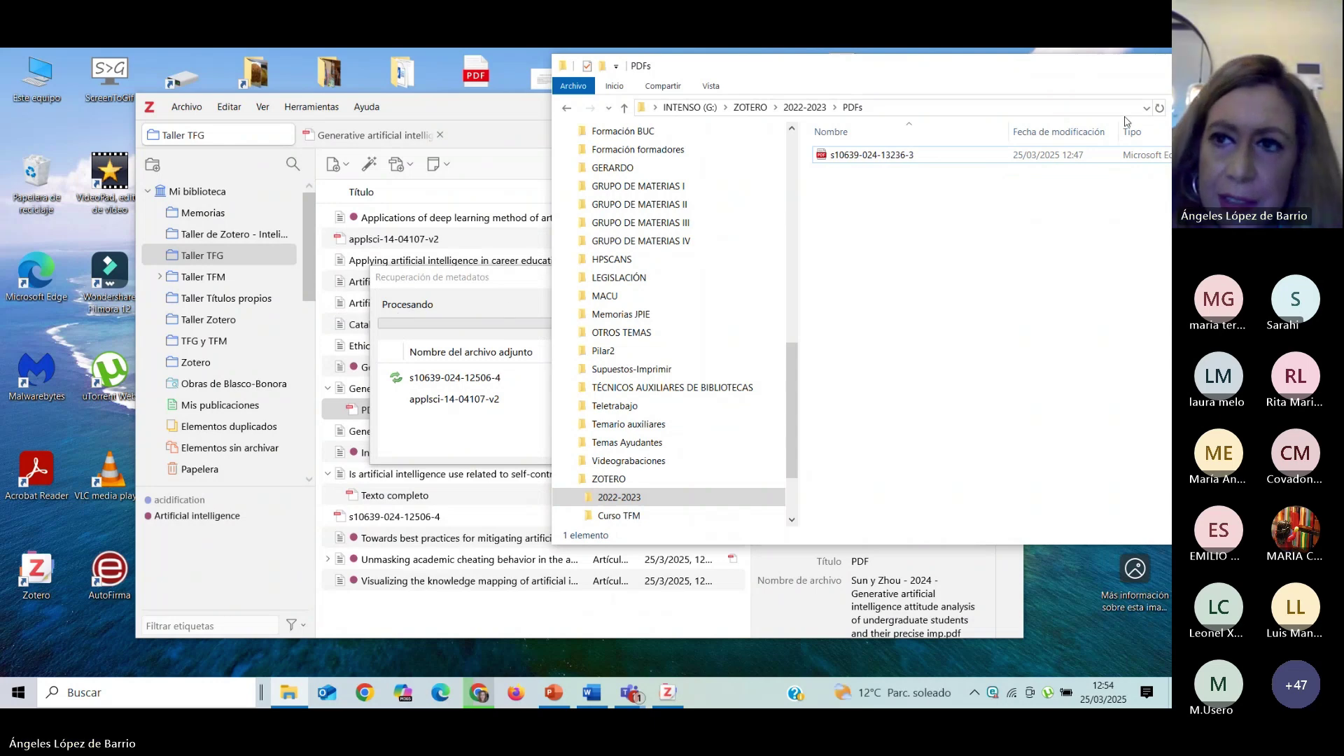
# Move and minimize the Explorer window while Zotero retrieves the PDFs' metadata, then return to PowerPoint.
pyautogui.moveTo(1057, 70); pyautogui.dragTo(779, 173)
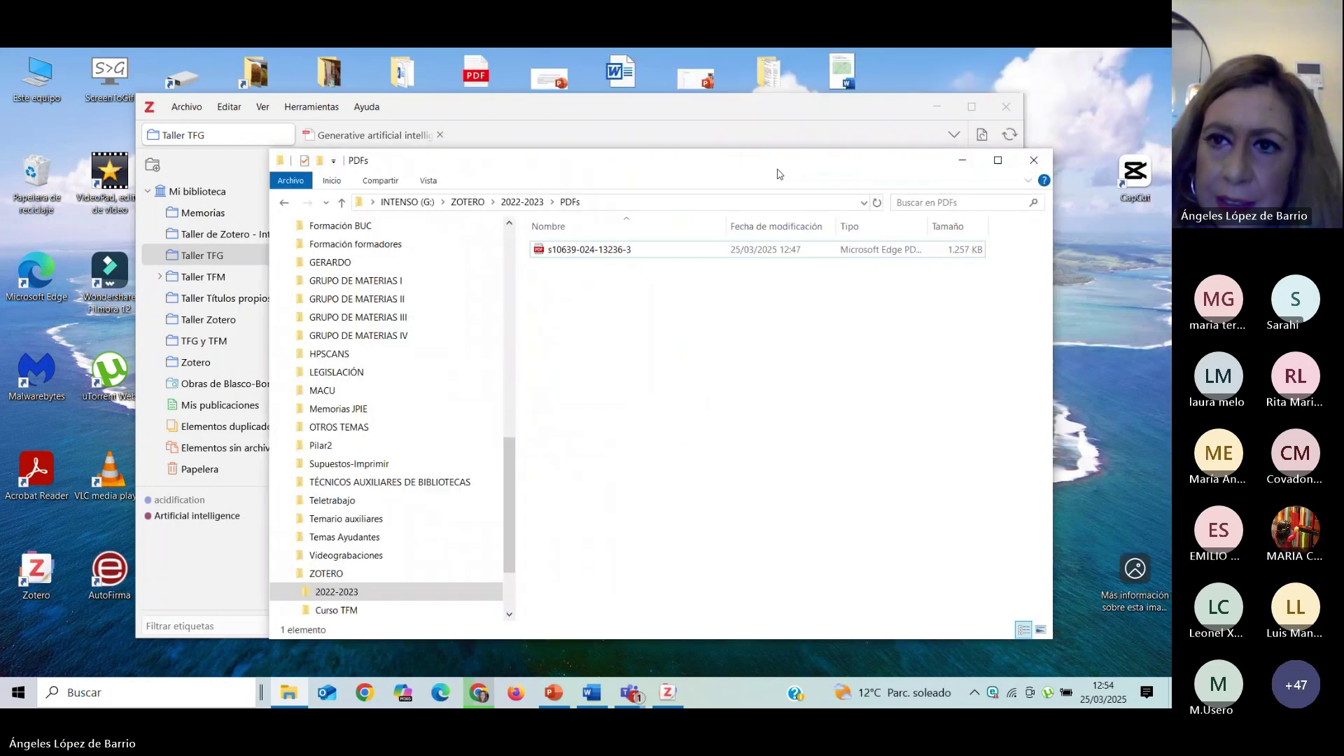
pyautogui.click(962, 160)
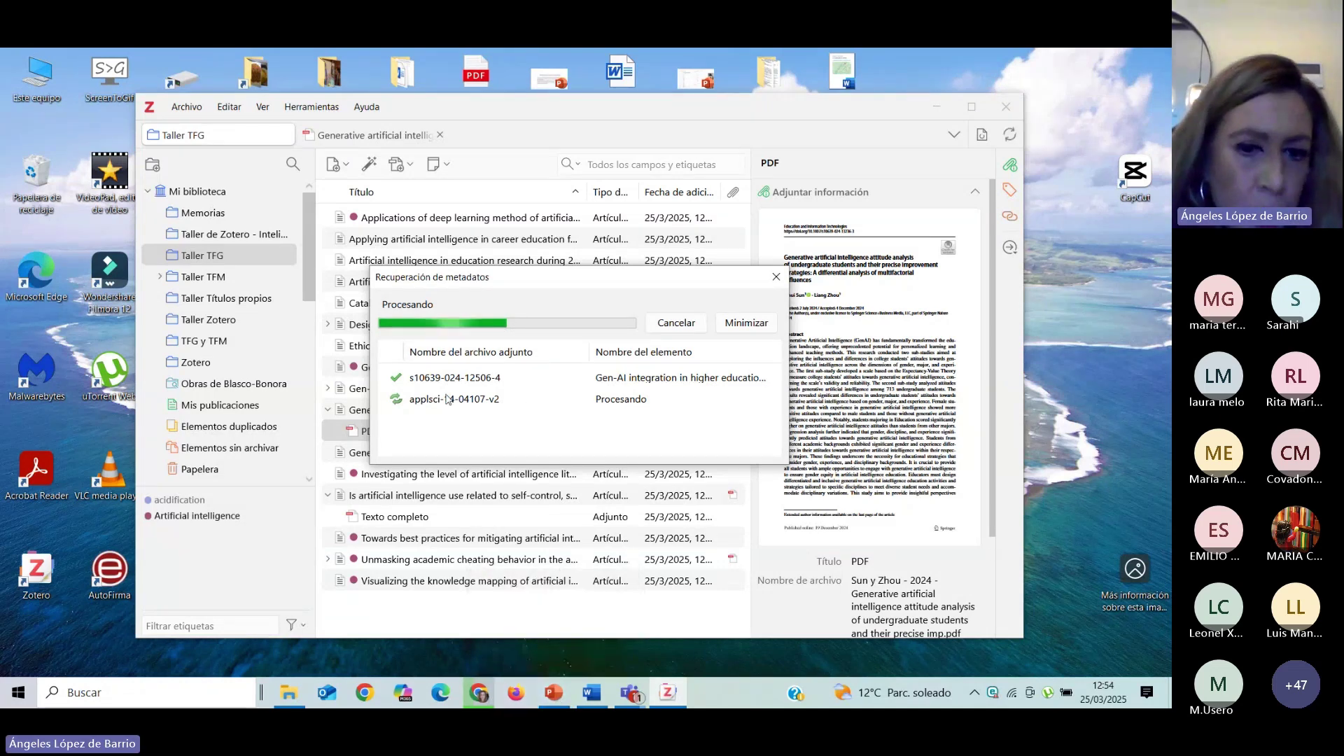
pyautogui.click(554, 693)
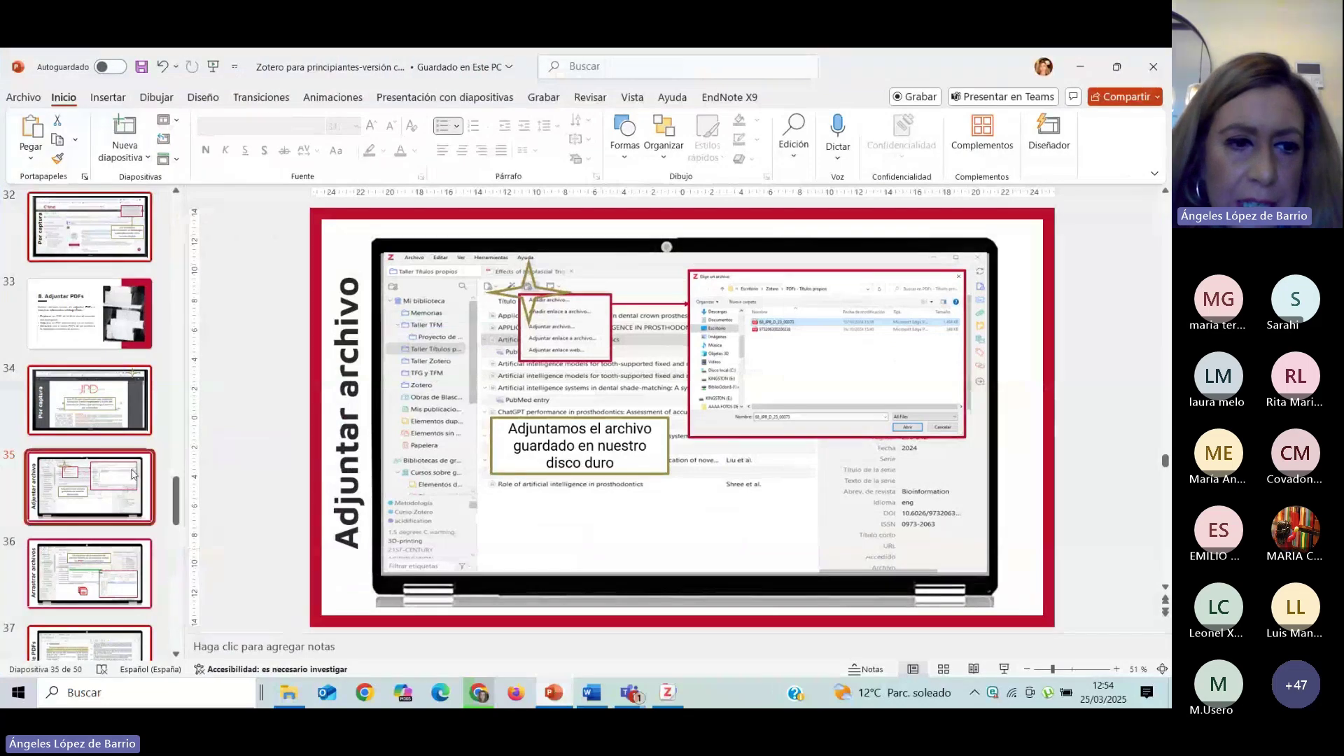
# Show slide 36, Arrastrar archivos, in Reading View and advance to the next slide.
pyautogui.press('pagedown')
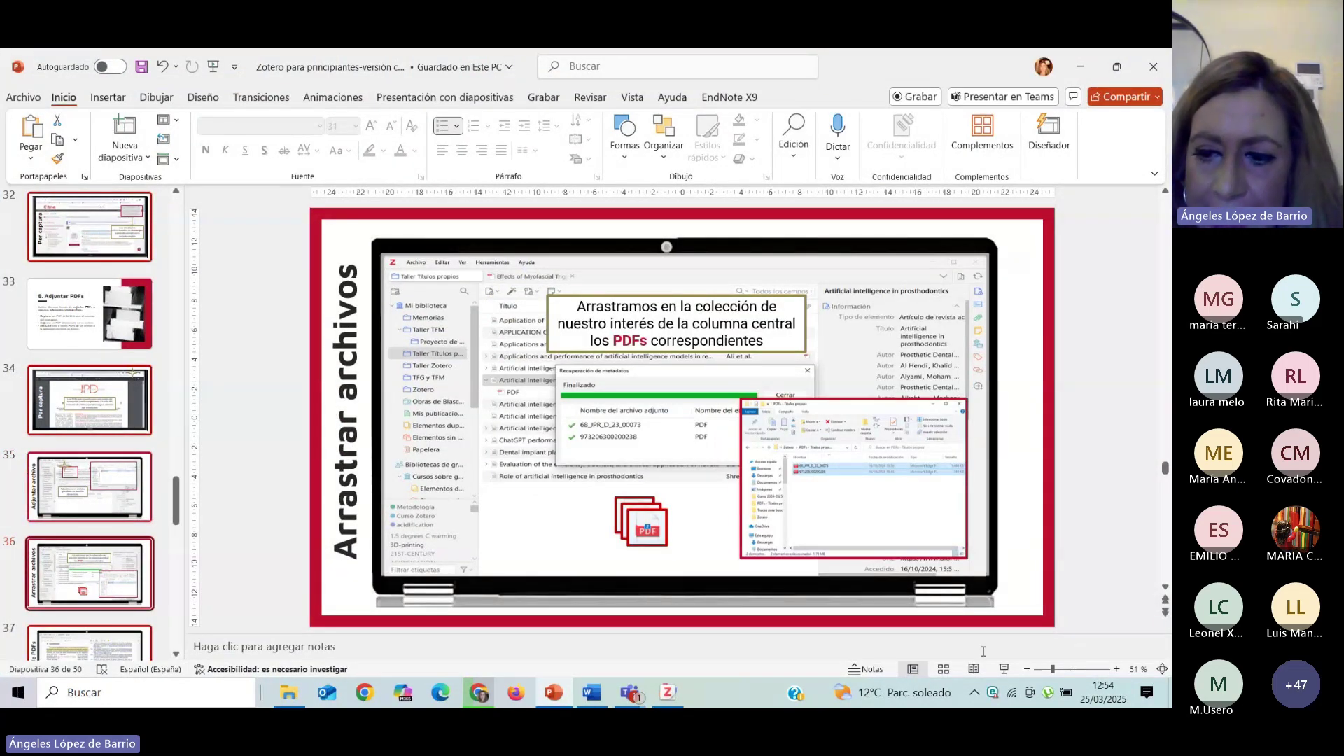
pyautogui.click(974, 670)
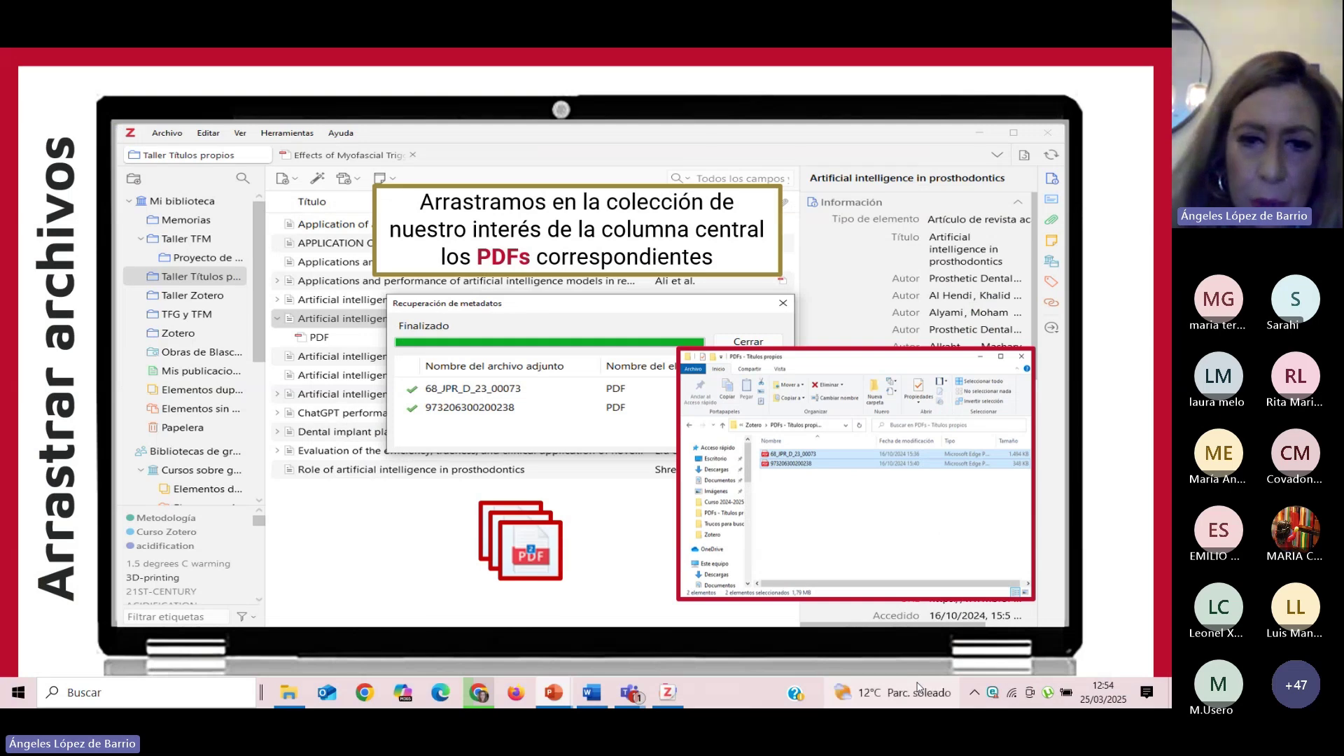
pyautogui.press('pagedown')
pyautogui.press('pagedown')
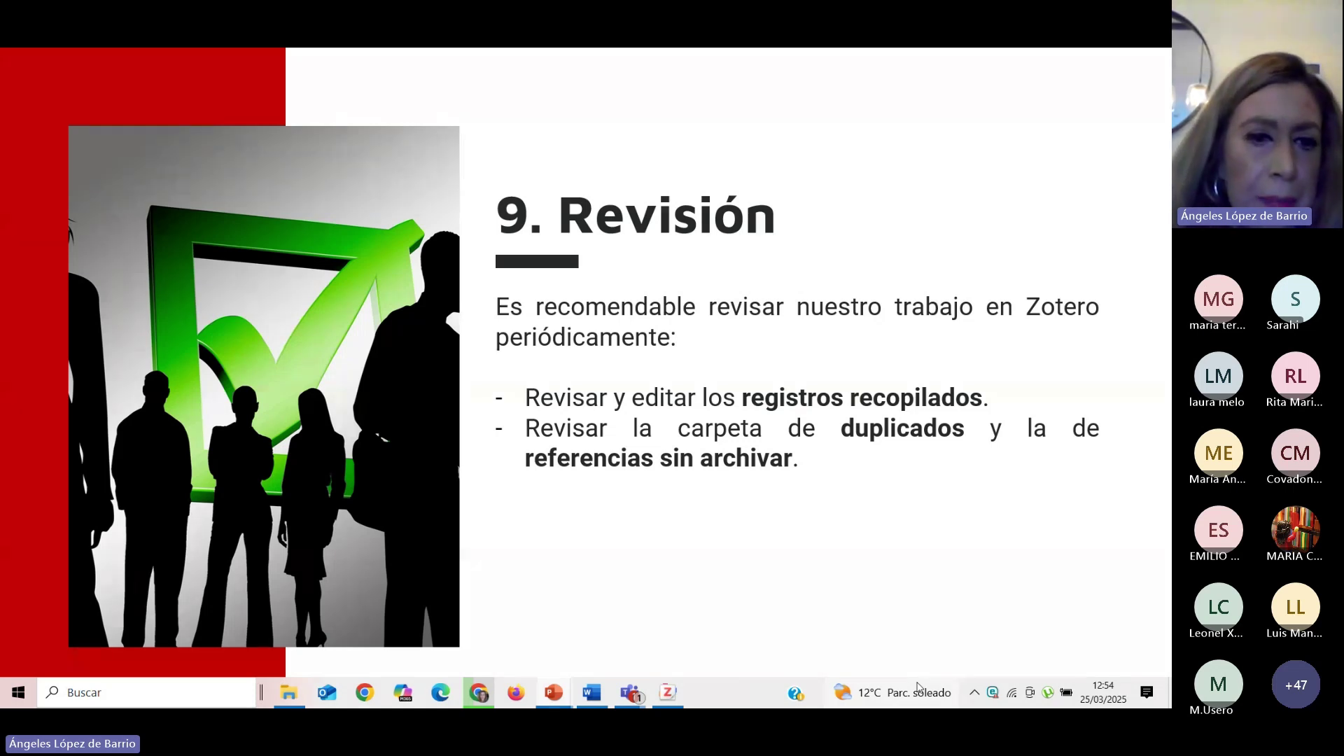
# Advance the slideshow past Metadatos, Duplicados and Sin archivar to '10. Citas y bibliografía'.
pyautogui.press('Right')
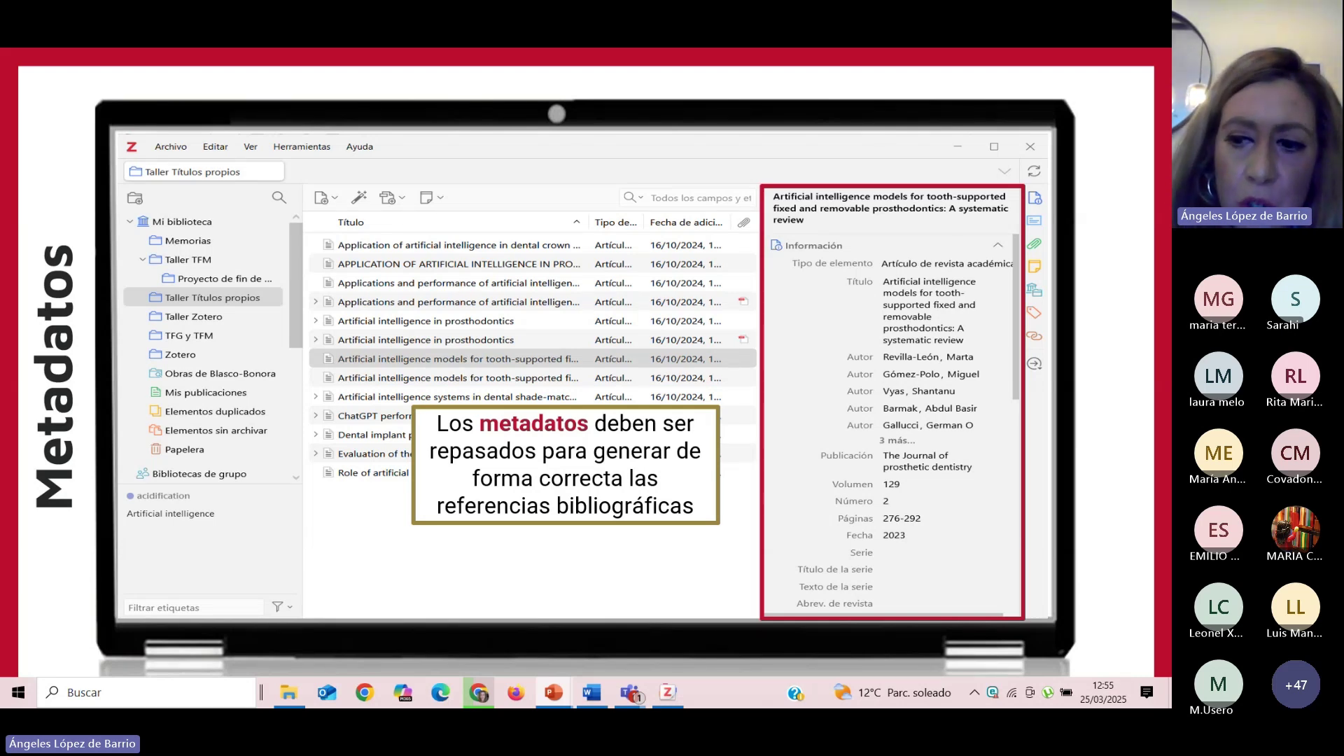
pyautogui.press('Right')
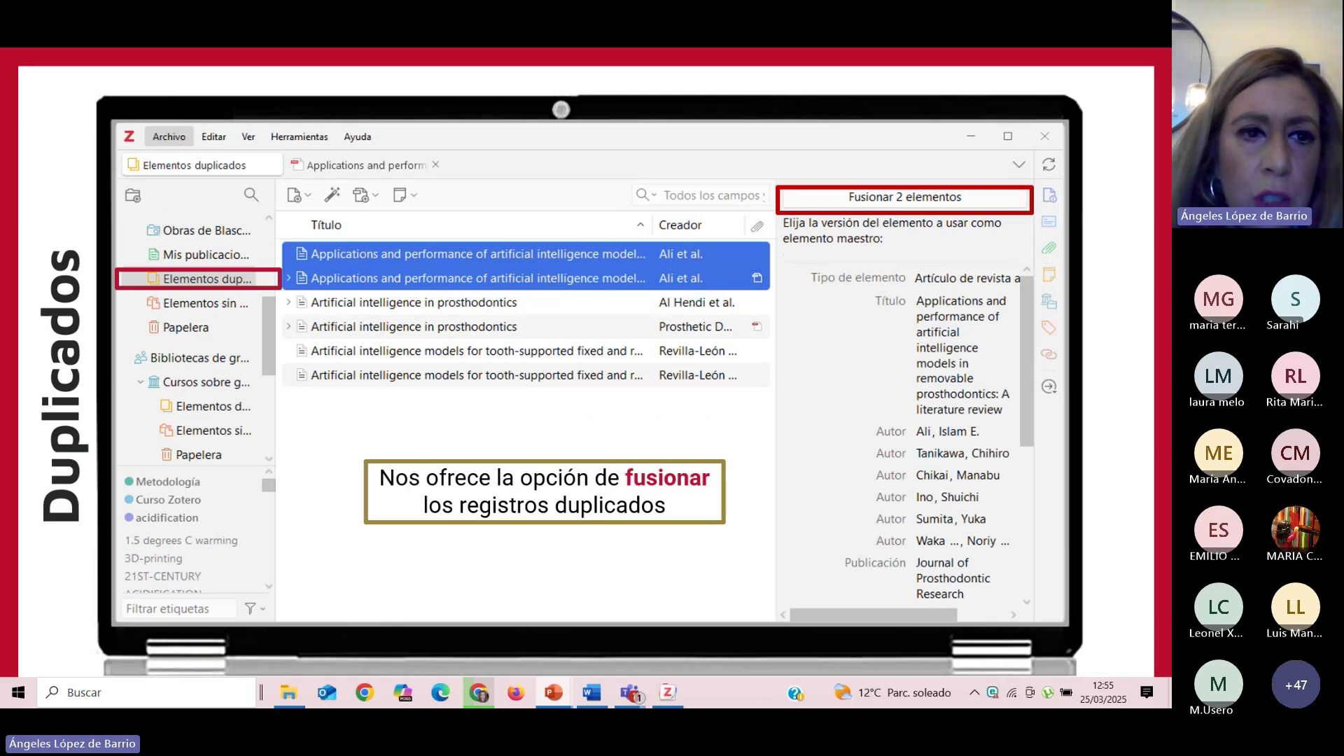
pyautogui.press('Right')
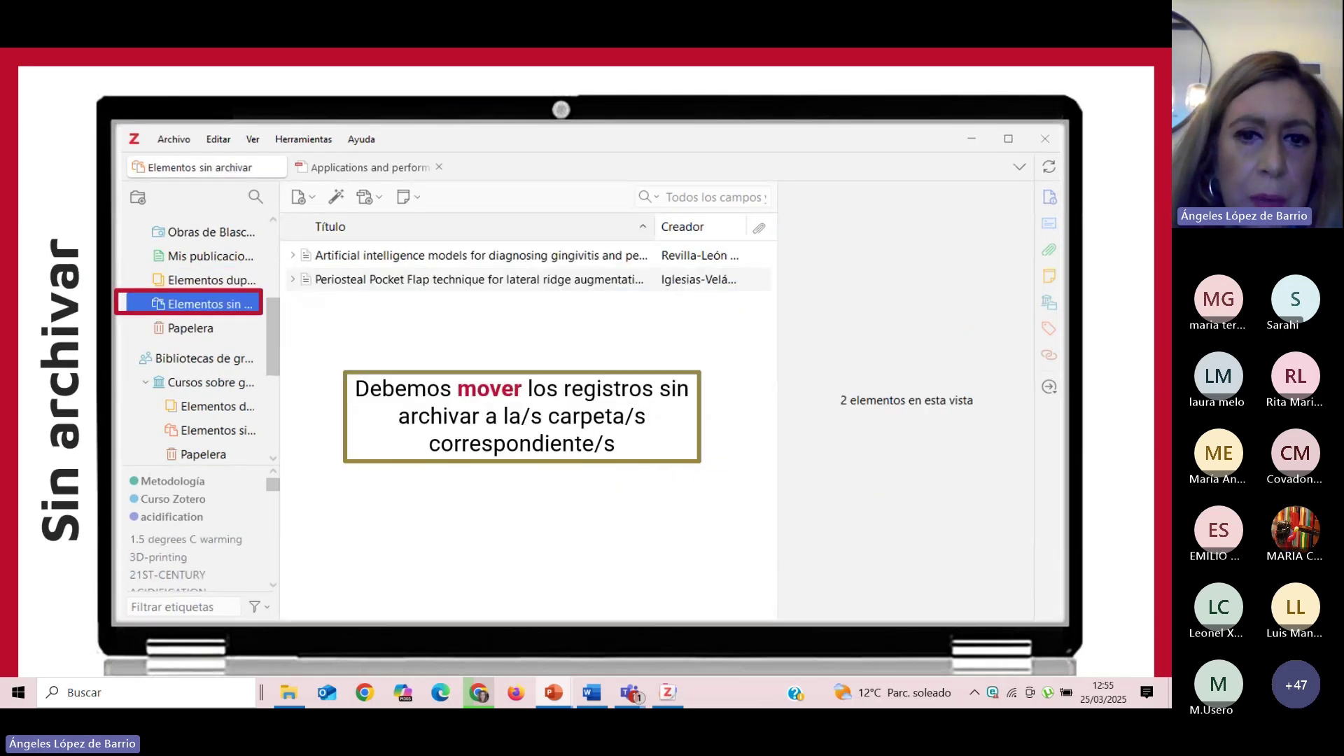
pyautogui.press('Right')
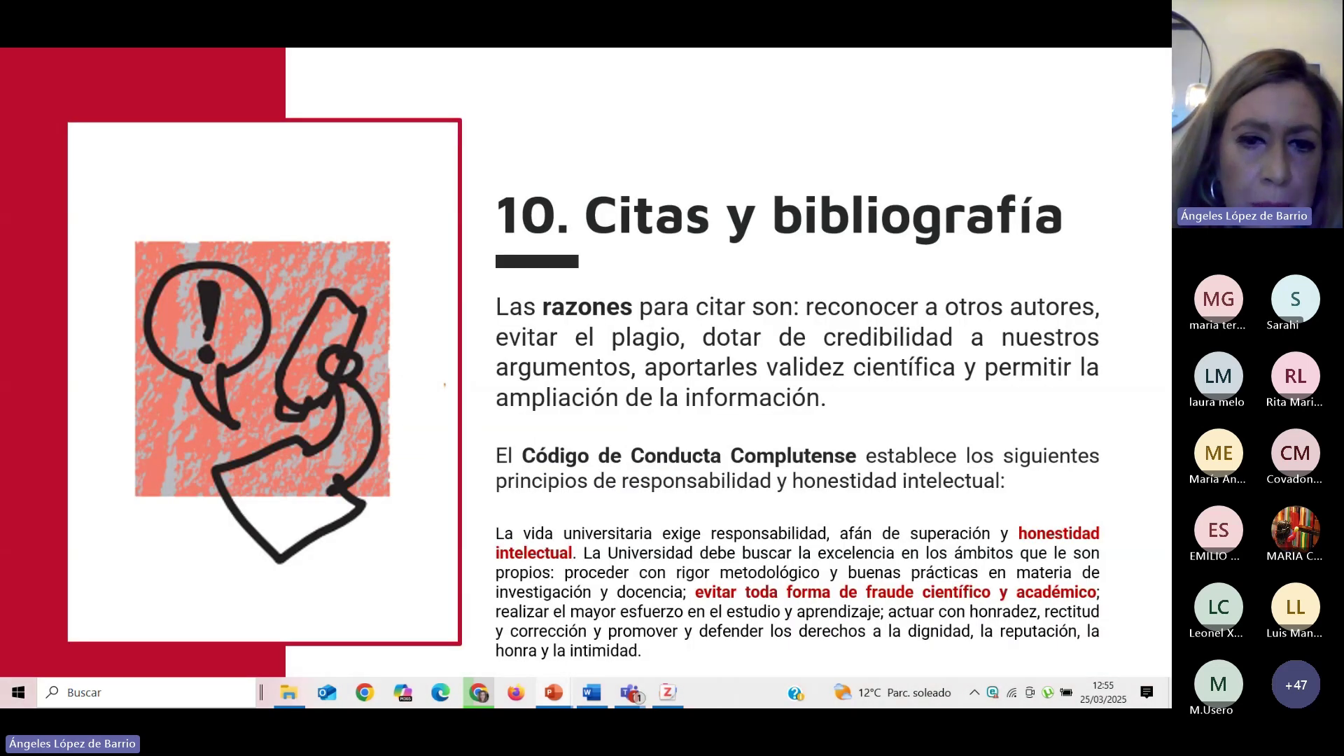
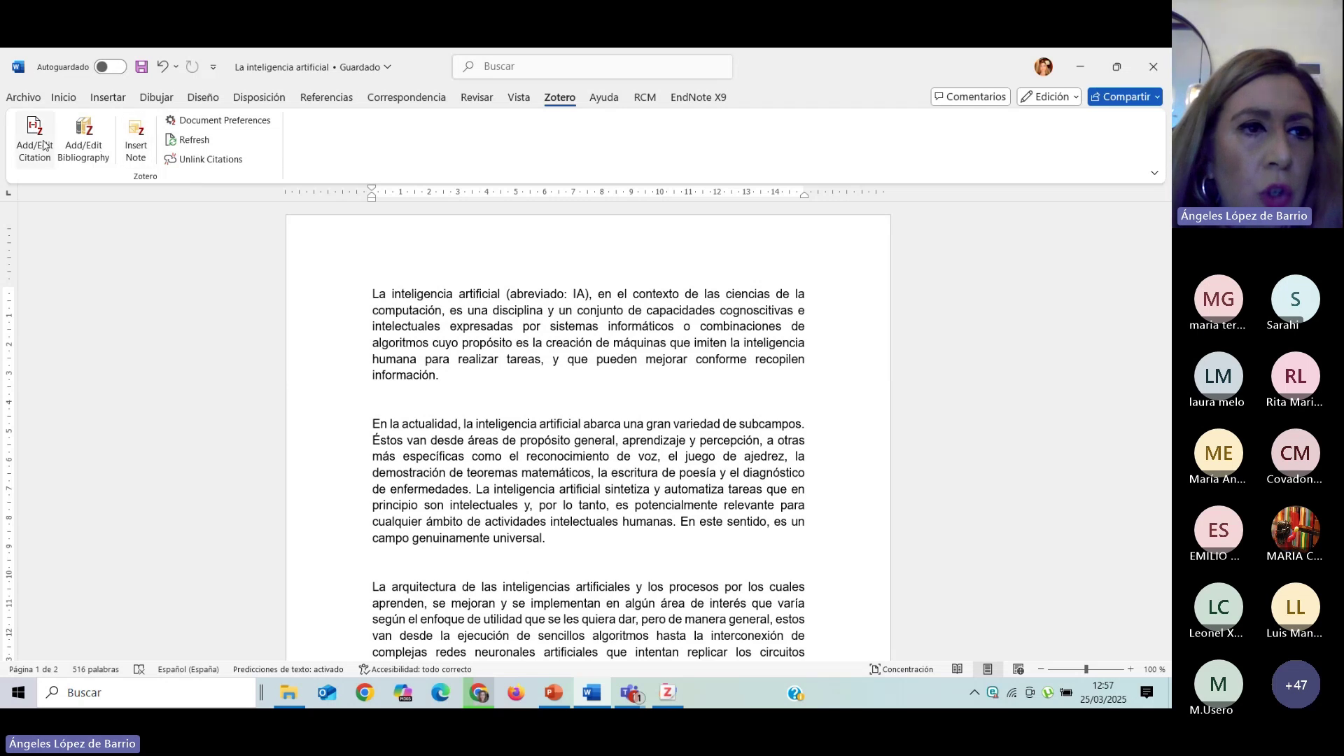
# Set the Word essay's Zotero citation style to APA 7th edition.
pyautogui.click(42, 145)
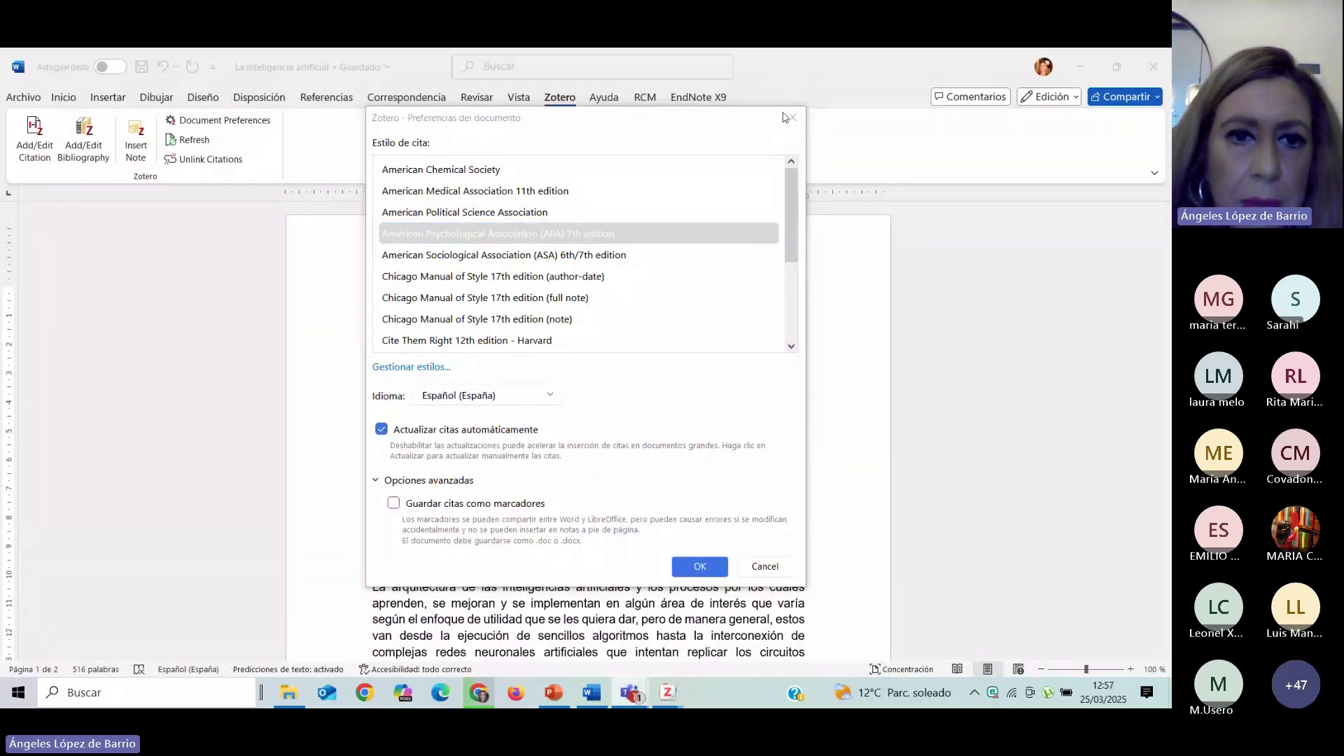
pyautogui.click(429, 240)
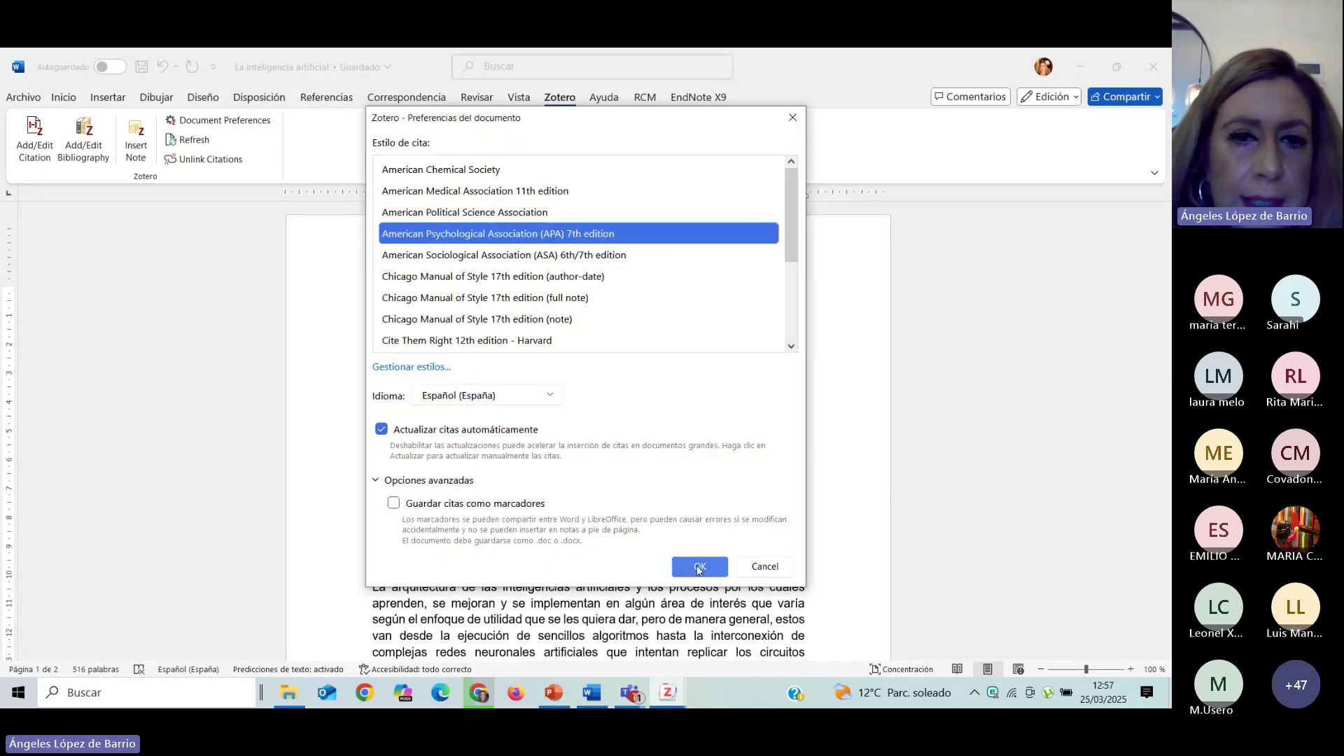
pyautogui.click(699, 569)
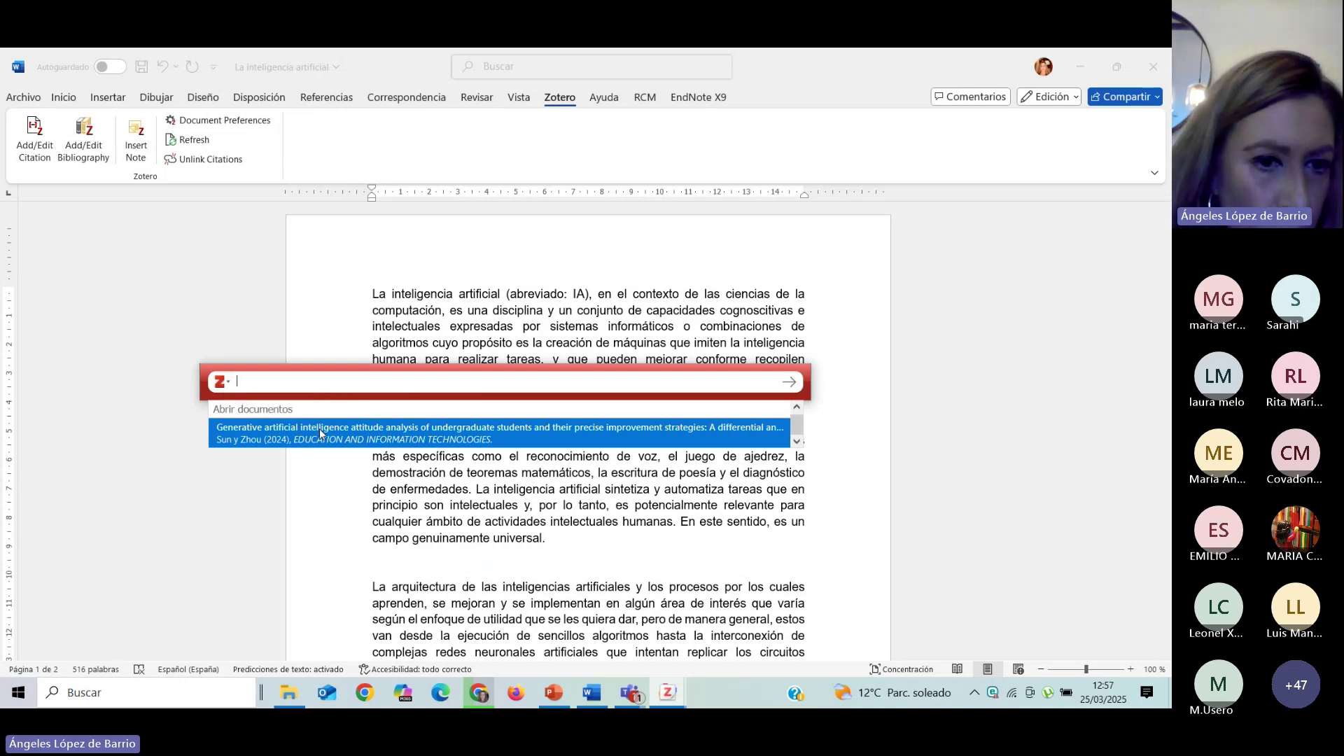
# Cite the Guo et al. paper from Taller TFG after the first paragraph as (Guo et al., 2024).
pyautogui.click(228, 384)
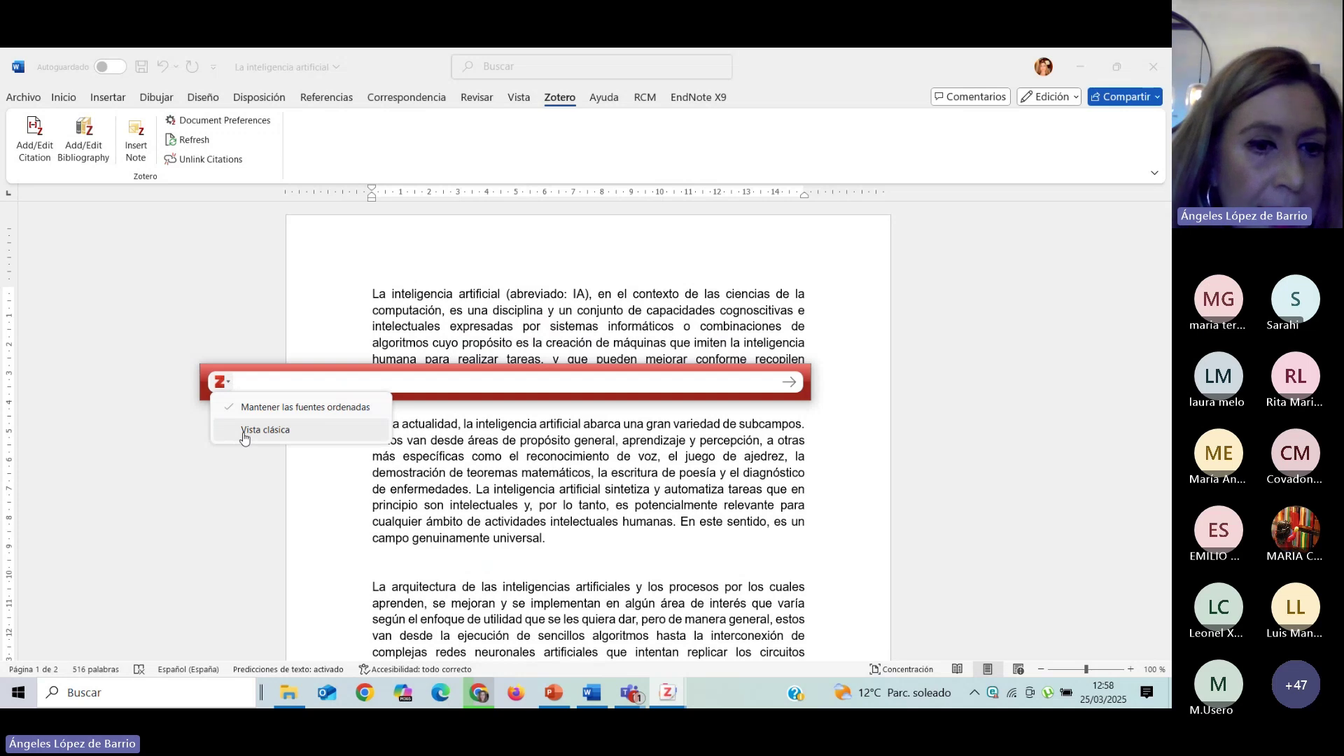
pyautogui.click(244, 430)
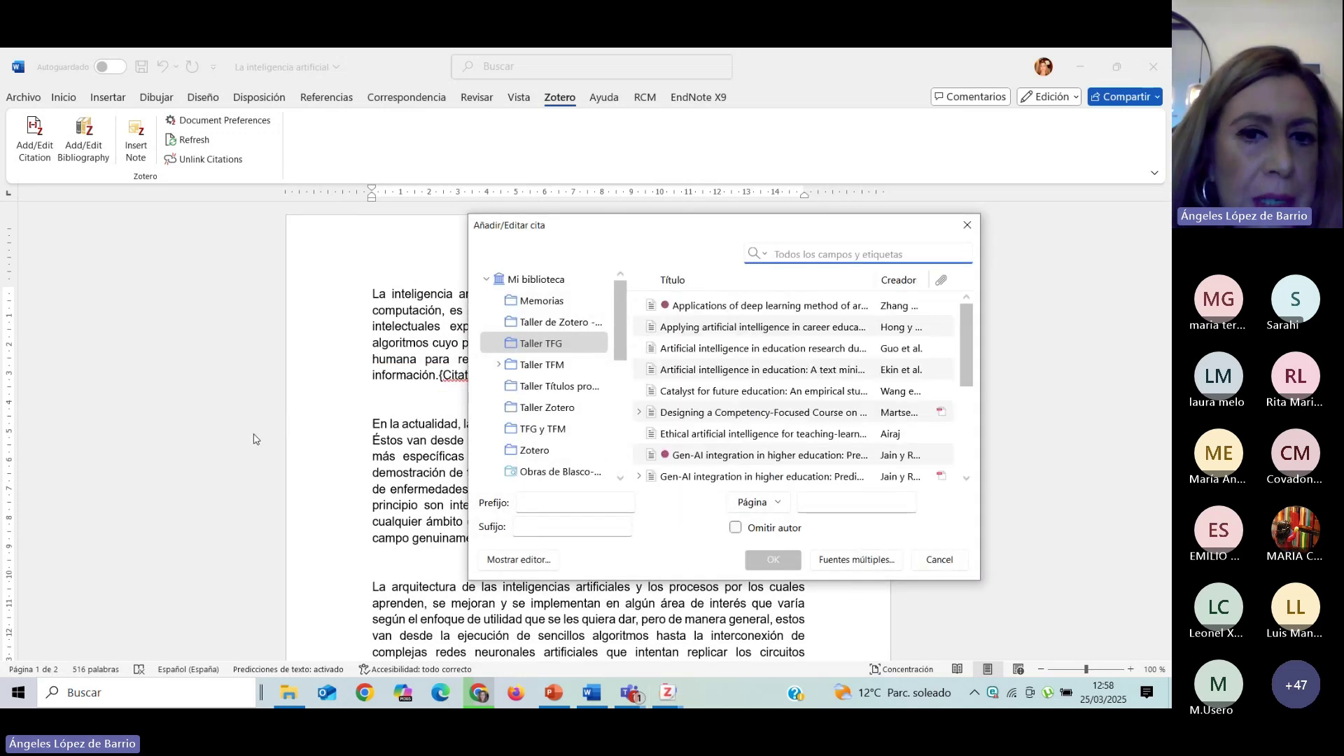
pyautogui.click(538, 348)
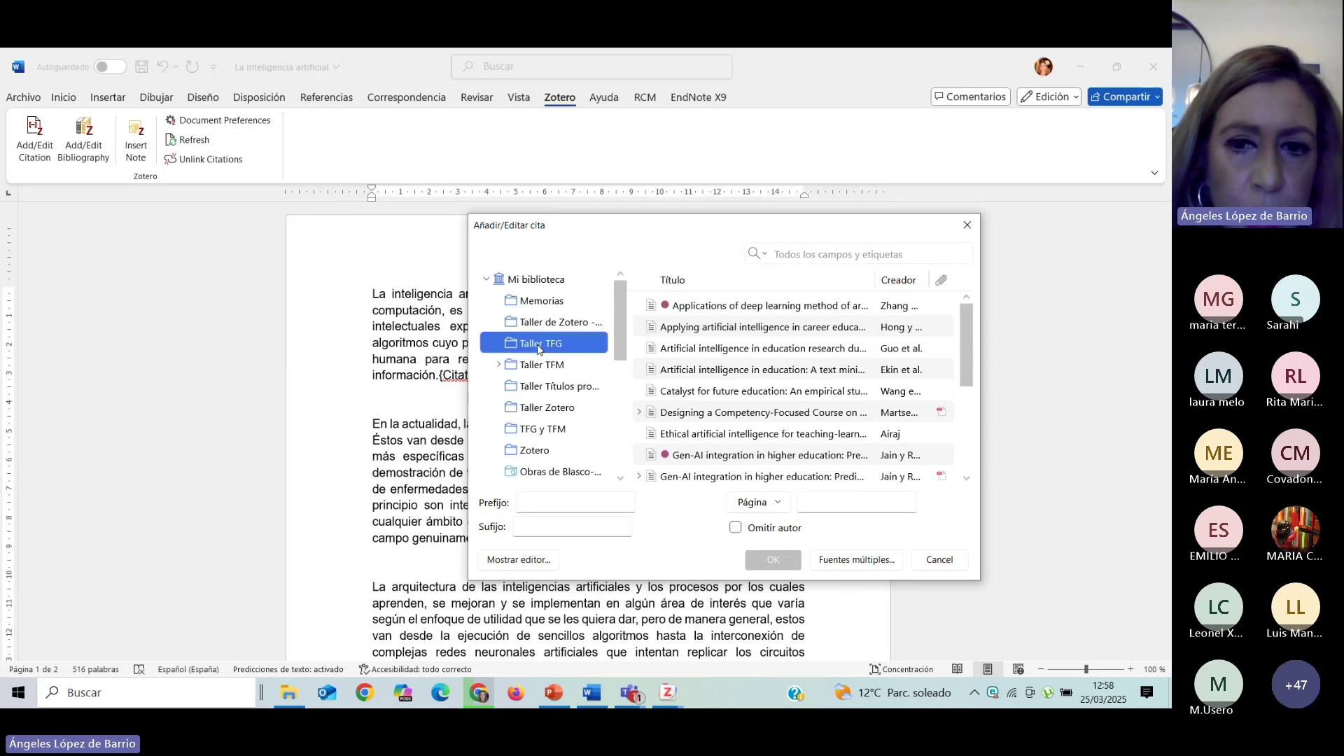
pyautogui.click(711, 350)
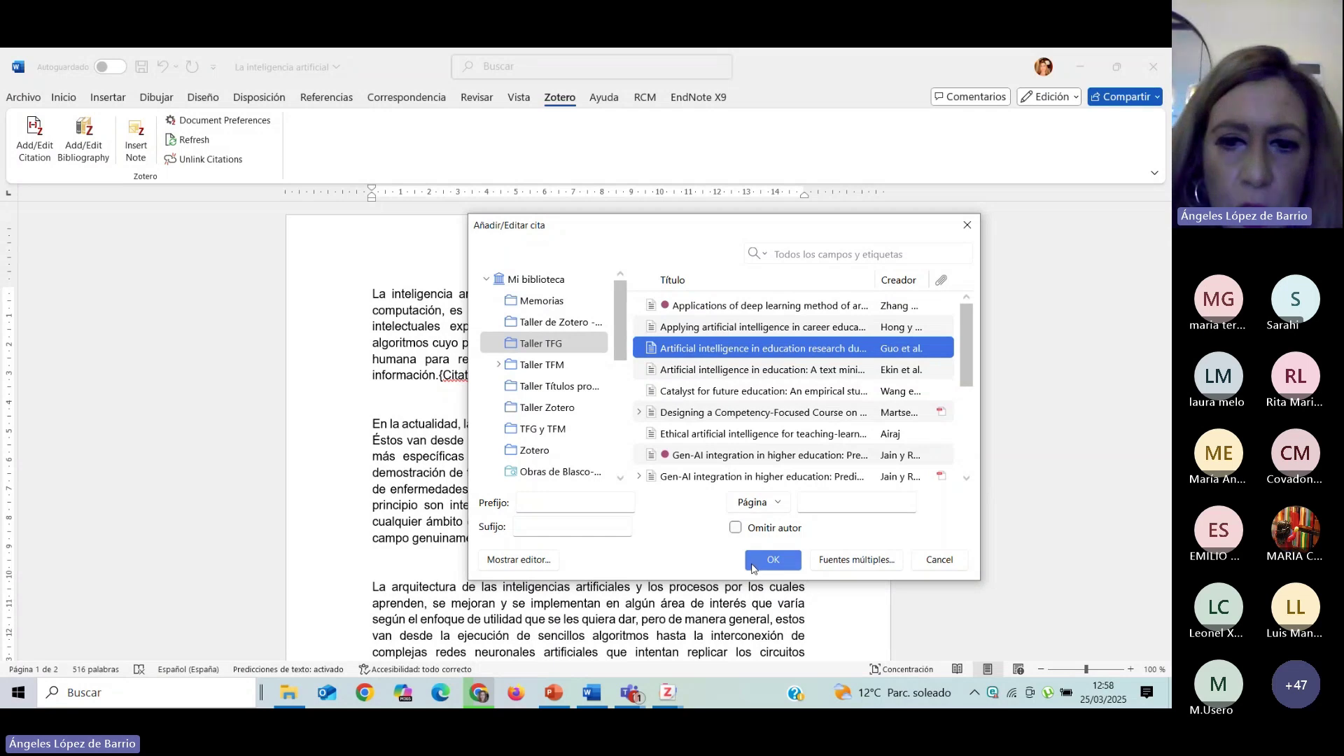
pyautogui.click(760, 565)
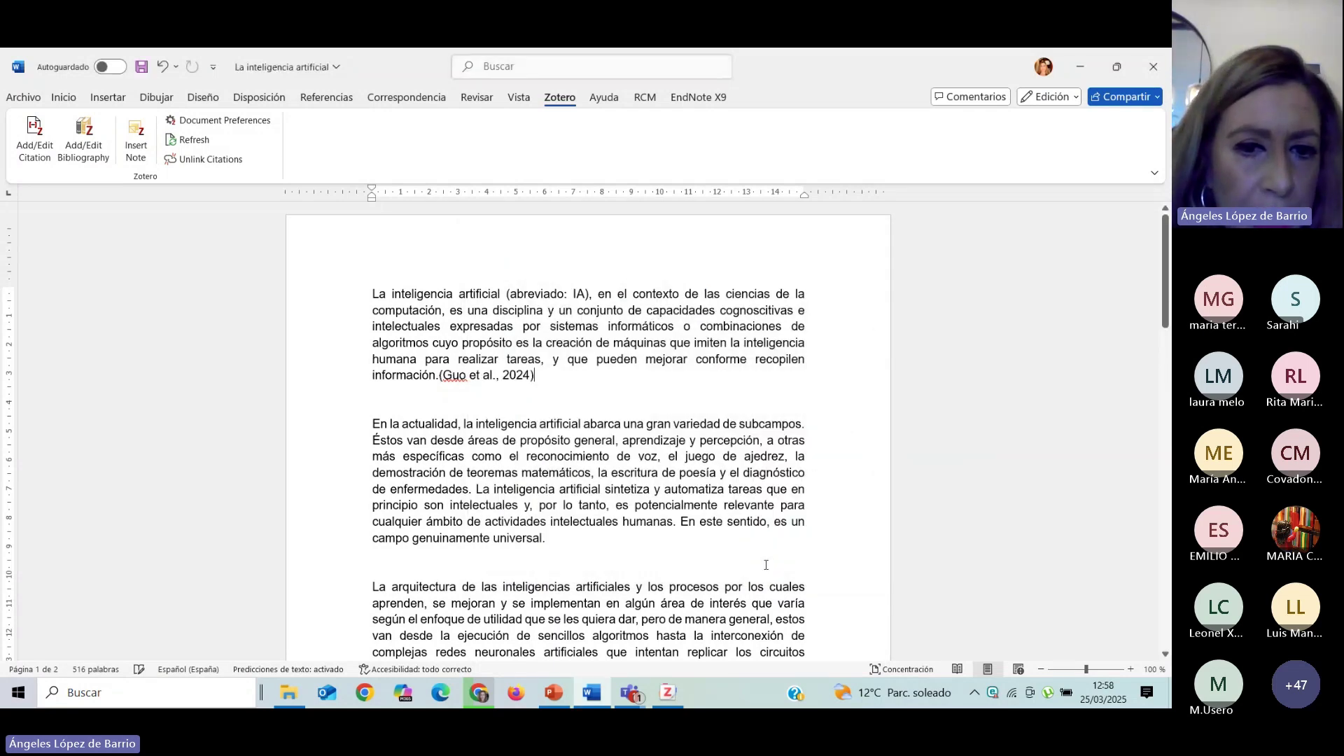
pyautogui.click(601, 393)
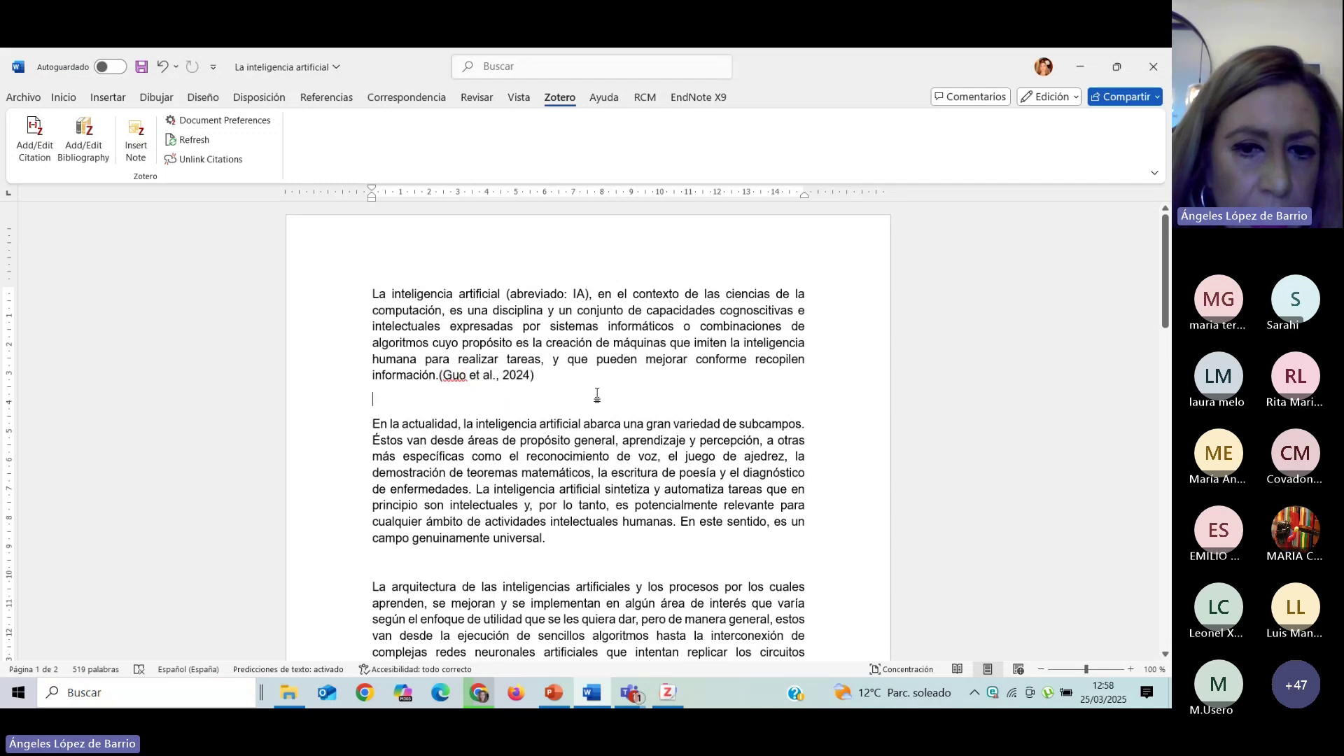
# Cite Guo et al. and Martsenyuk et al. together after 'universal.' in the second paragraph.
pyautogui.click(556, 536)
pyautogui.click(33, 161)
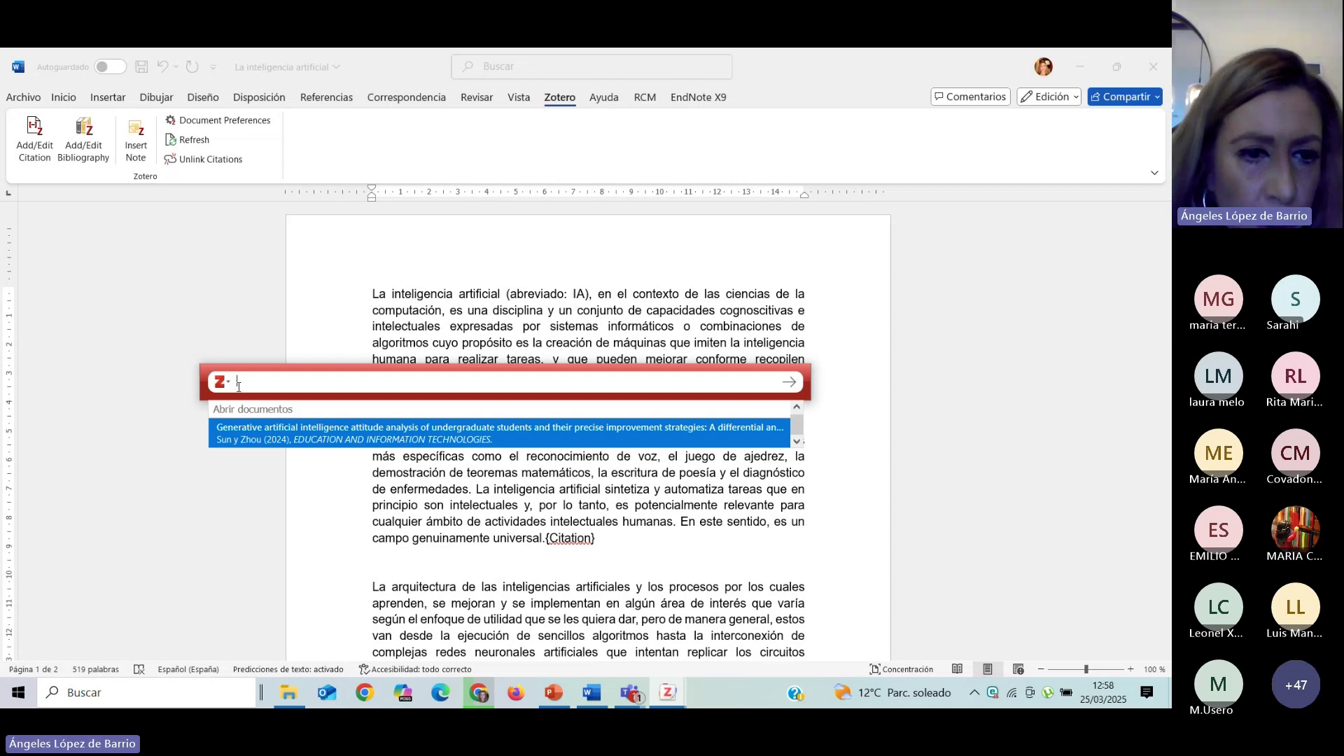
pyautogui.click(225, 382)
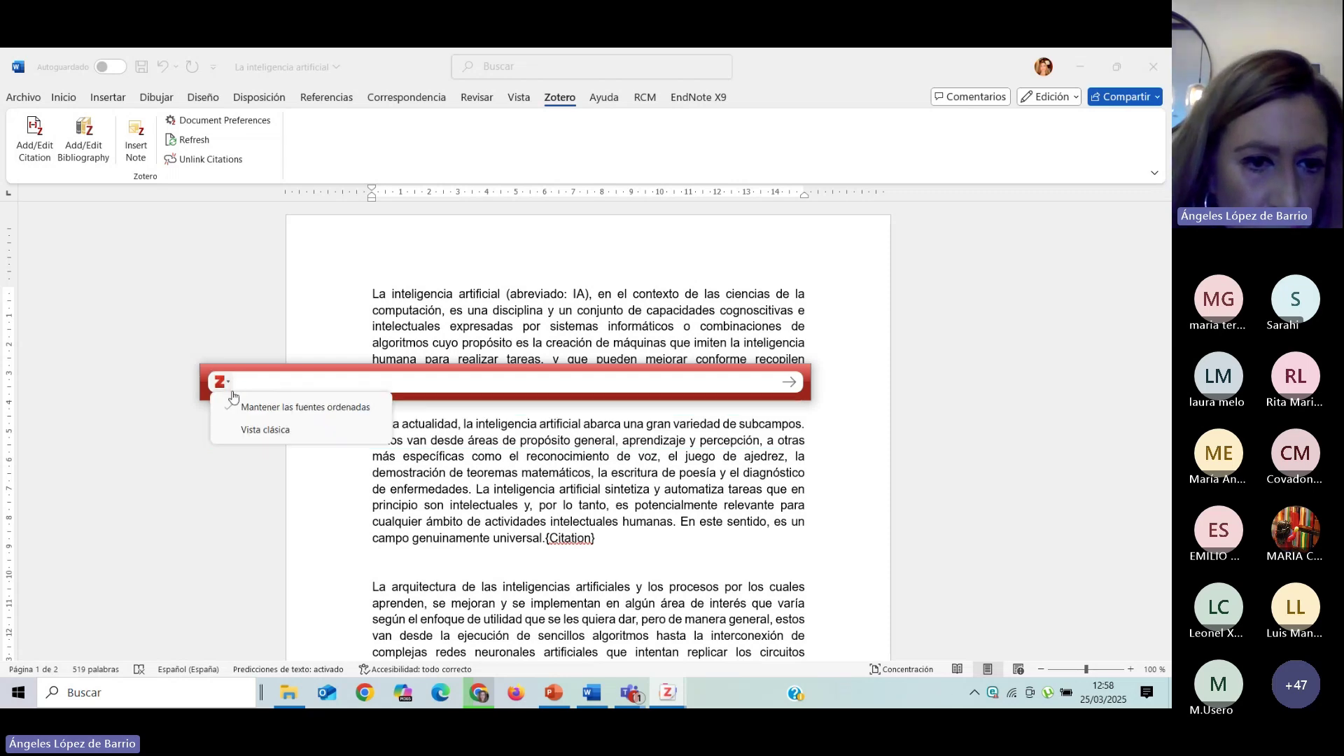
pyautogui.click(258, 431)
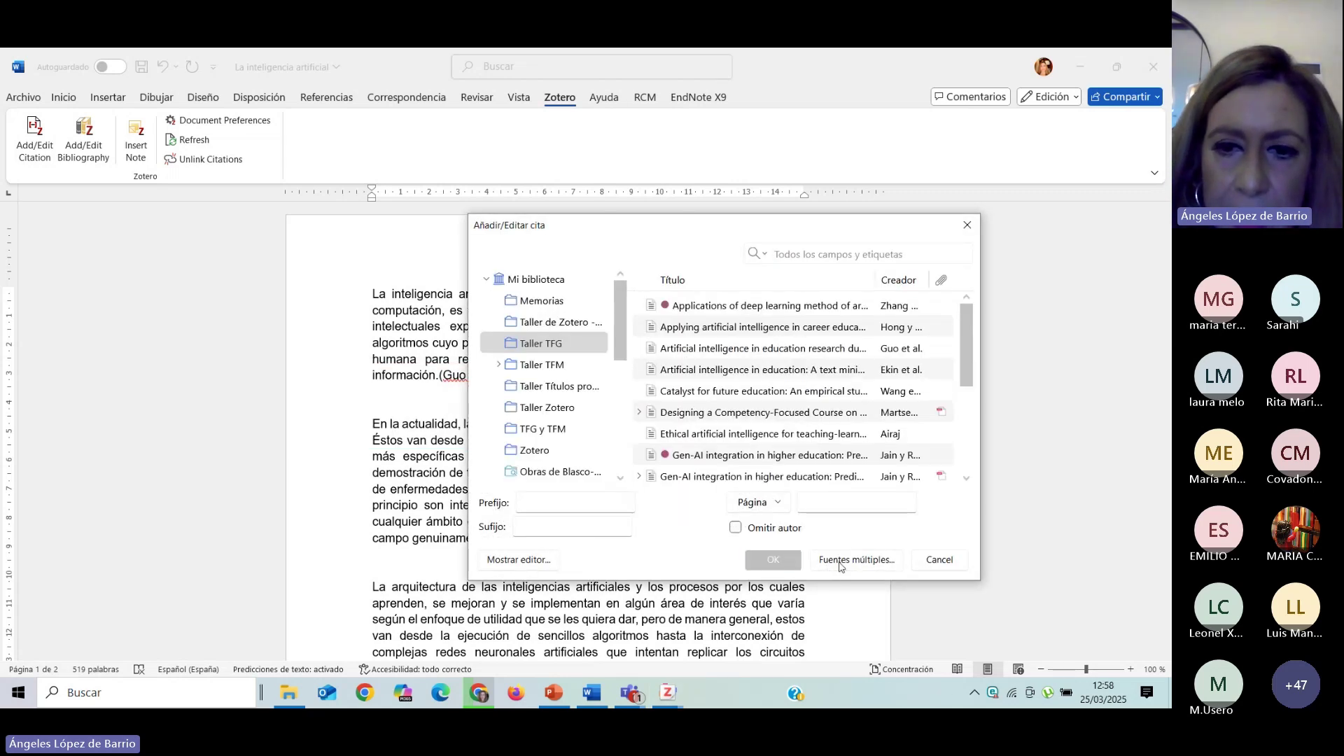
pyautogui.click(840, 564)
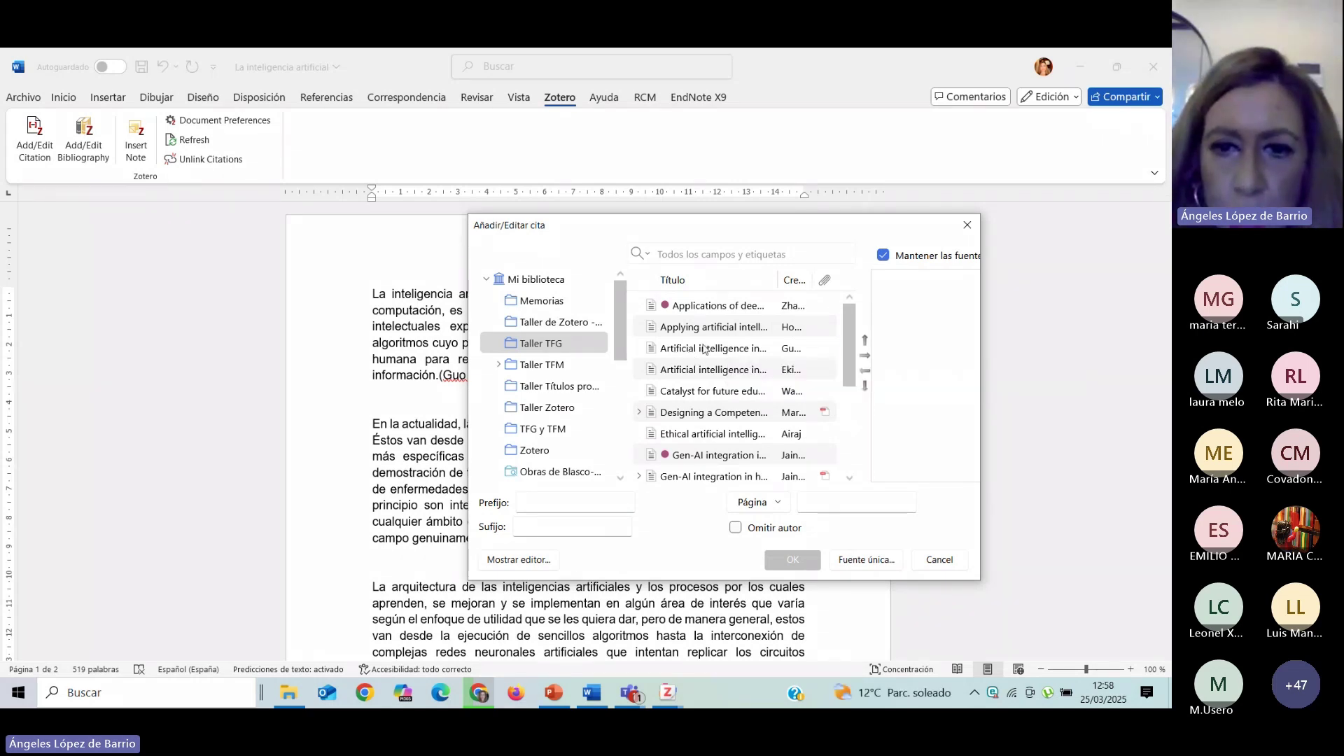
pyautogui.click(704, 348)
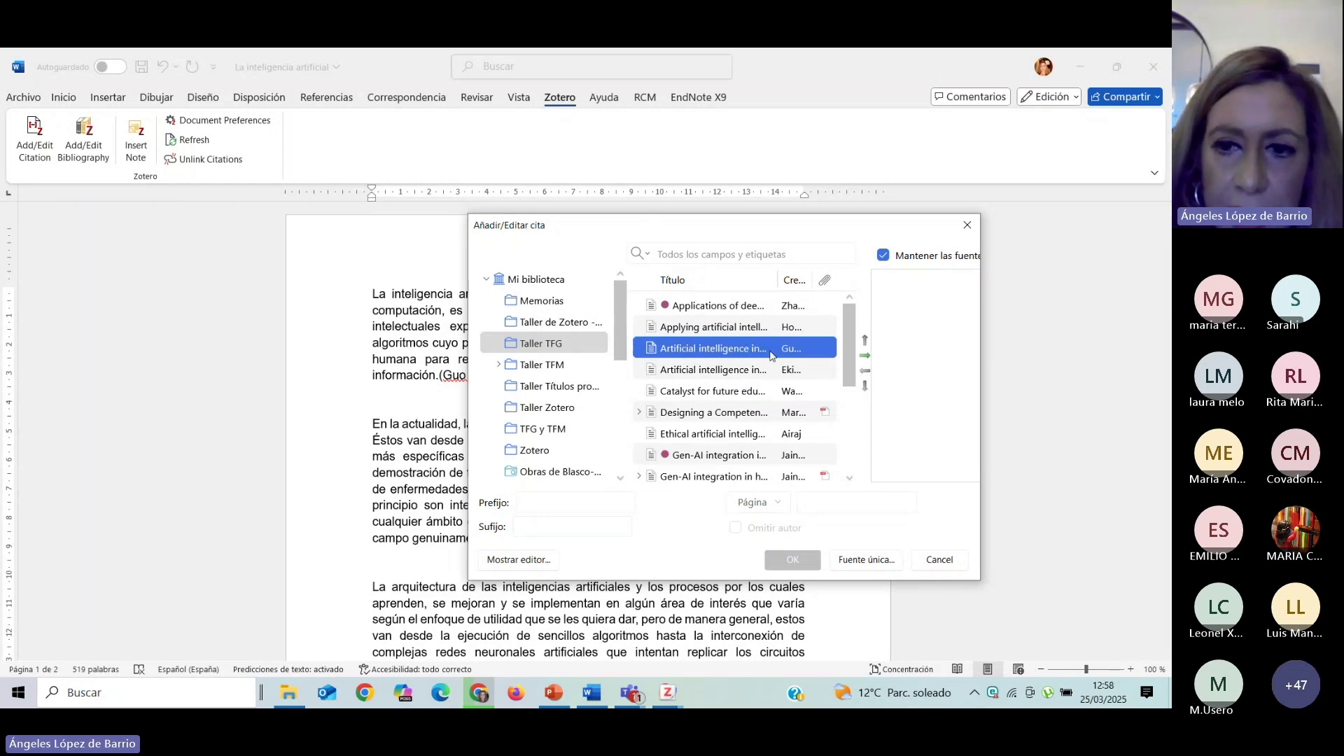
pyautogui.click(865, 356)
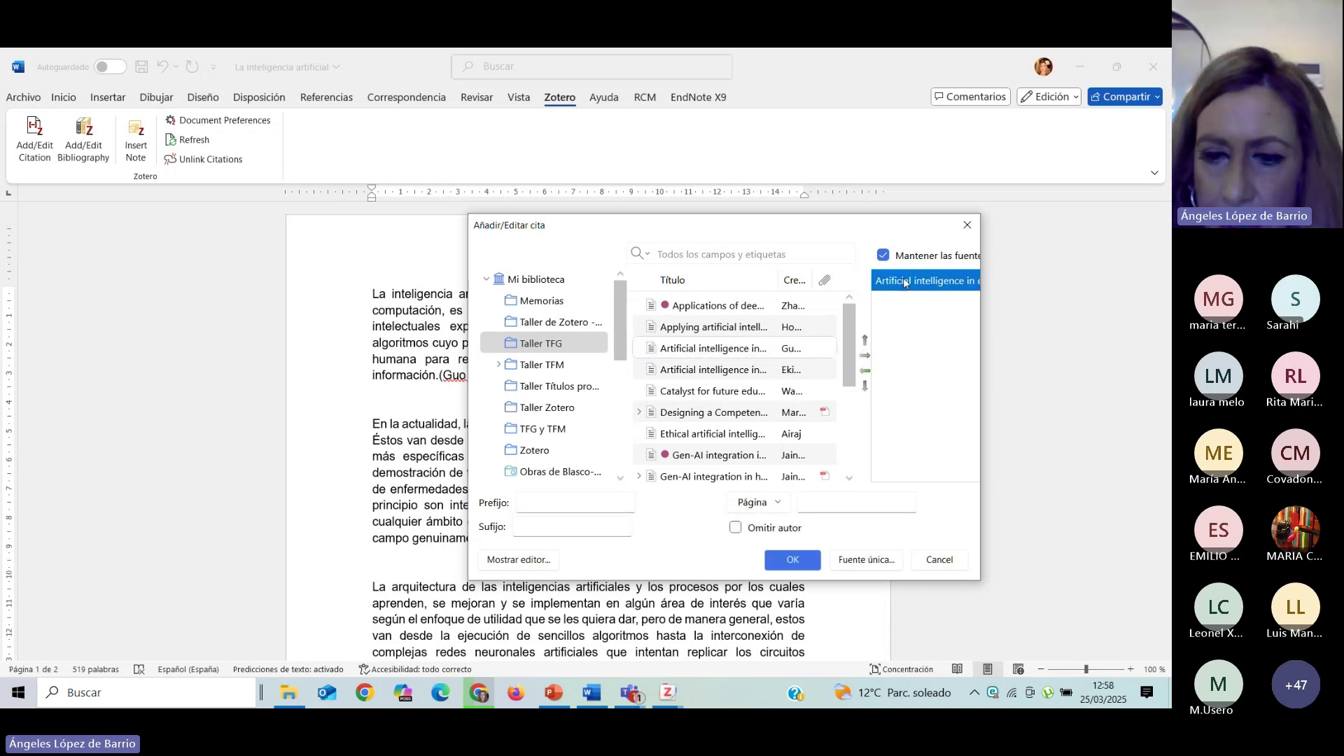
pyautogui.click(697, 419)
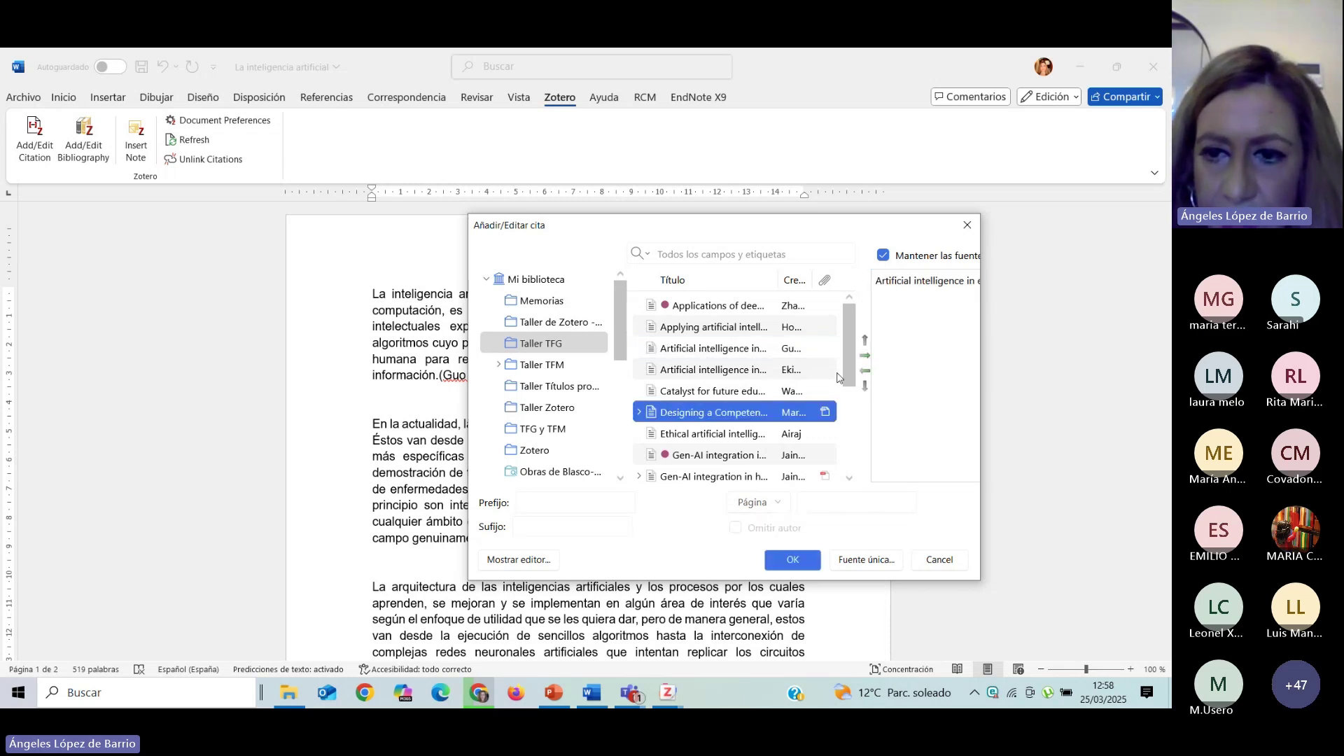
pyautogui.click(865, 357)
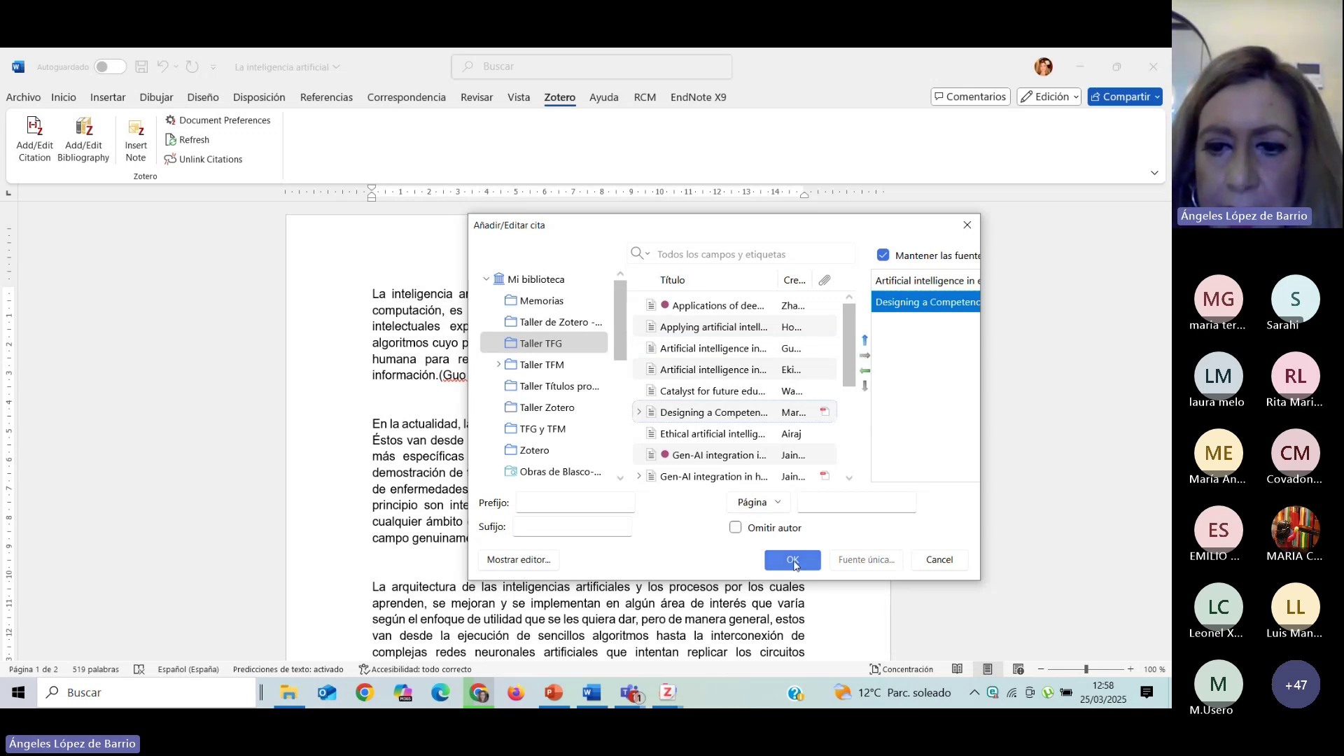
pyautogui.click(793, 561)
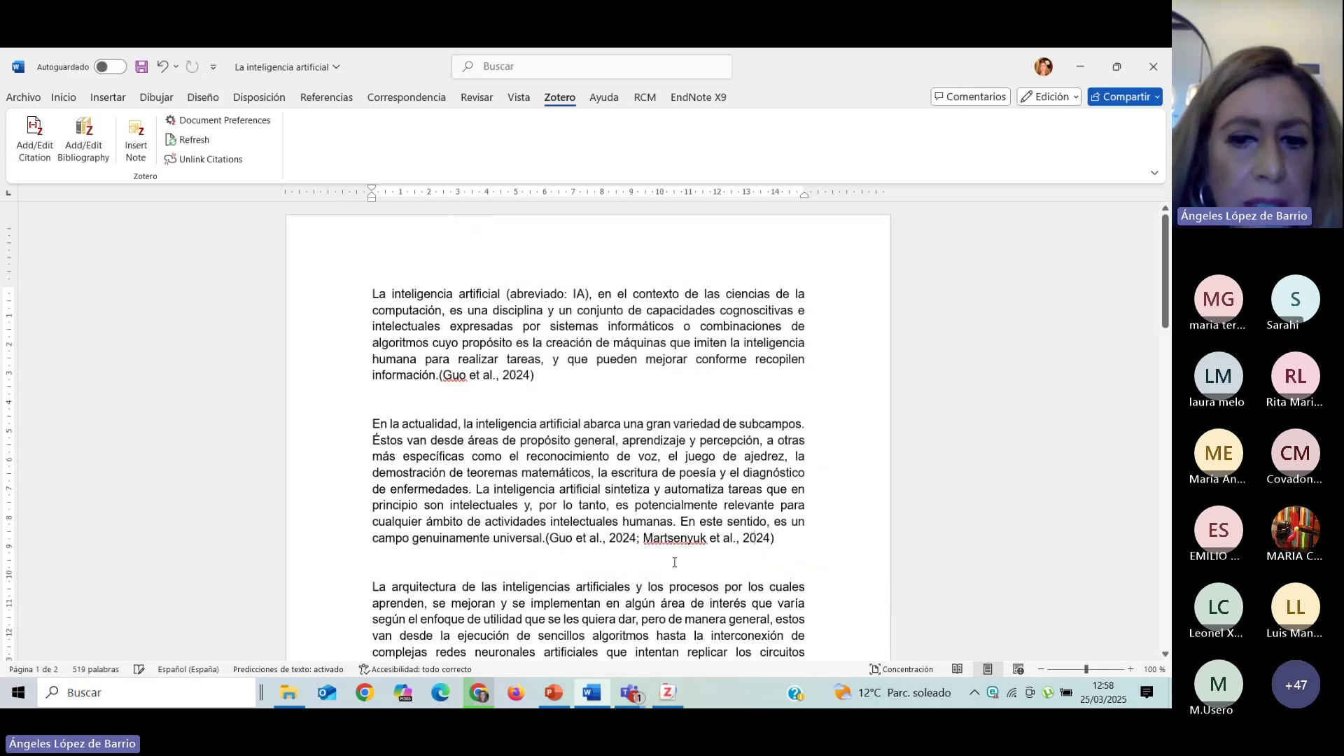
# Switch the document's citation style to Vancouver, turning citations into numbered references (1) and (1,2).
pyautogui.scroll(-2, 606, 448)
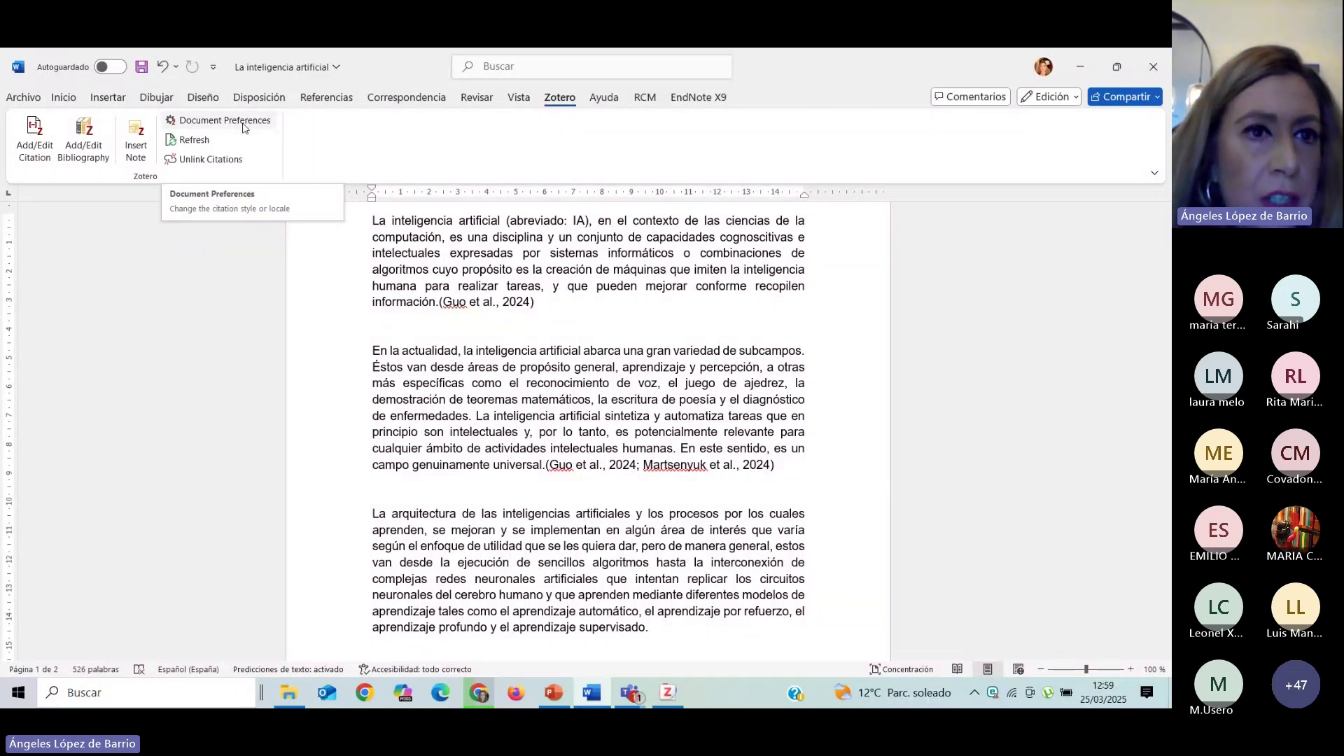
pyautogui.click(243, 128)
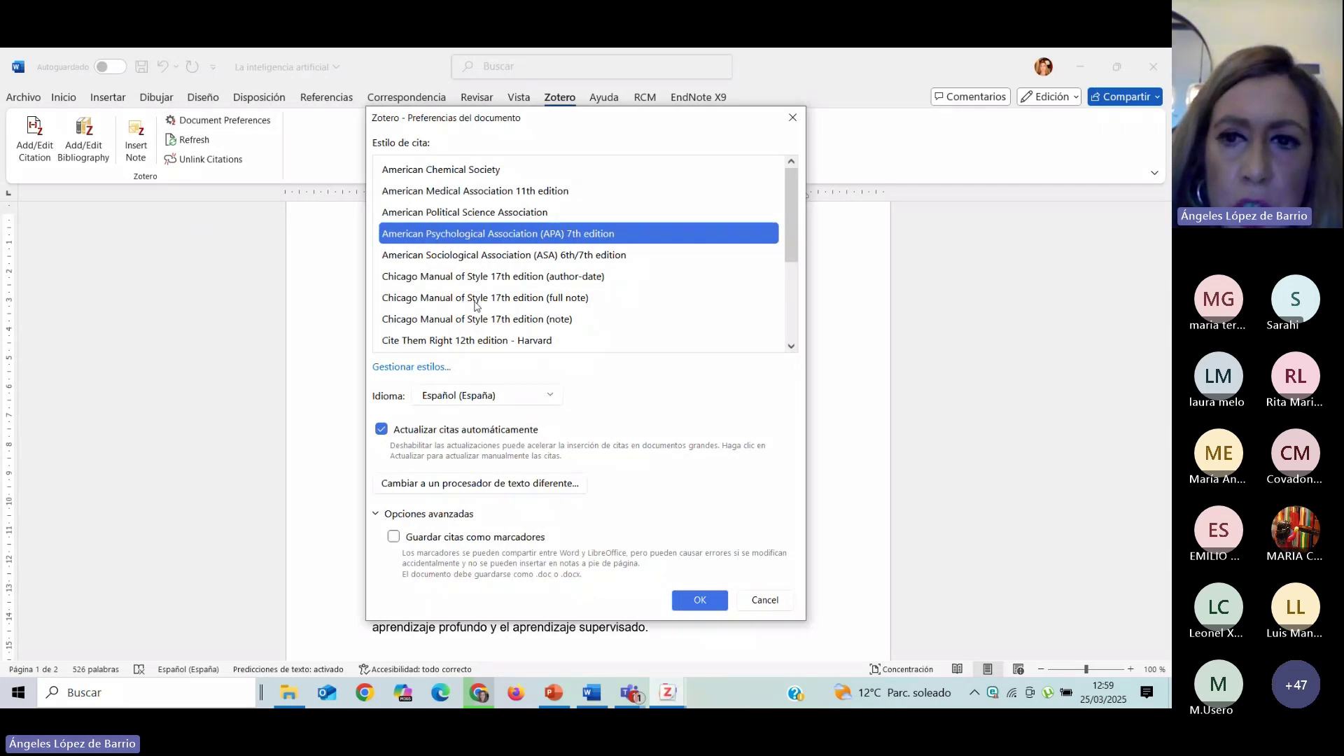
pyautogui.moveTo(787, 233); pyautogui.dragTo(733, 369)
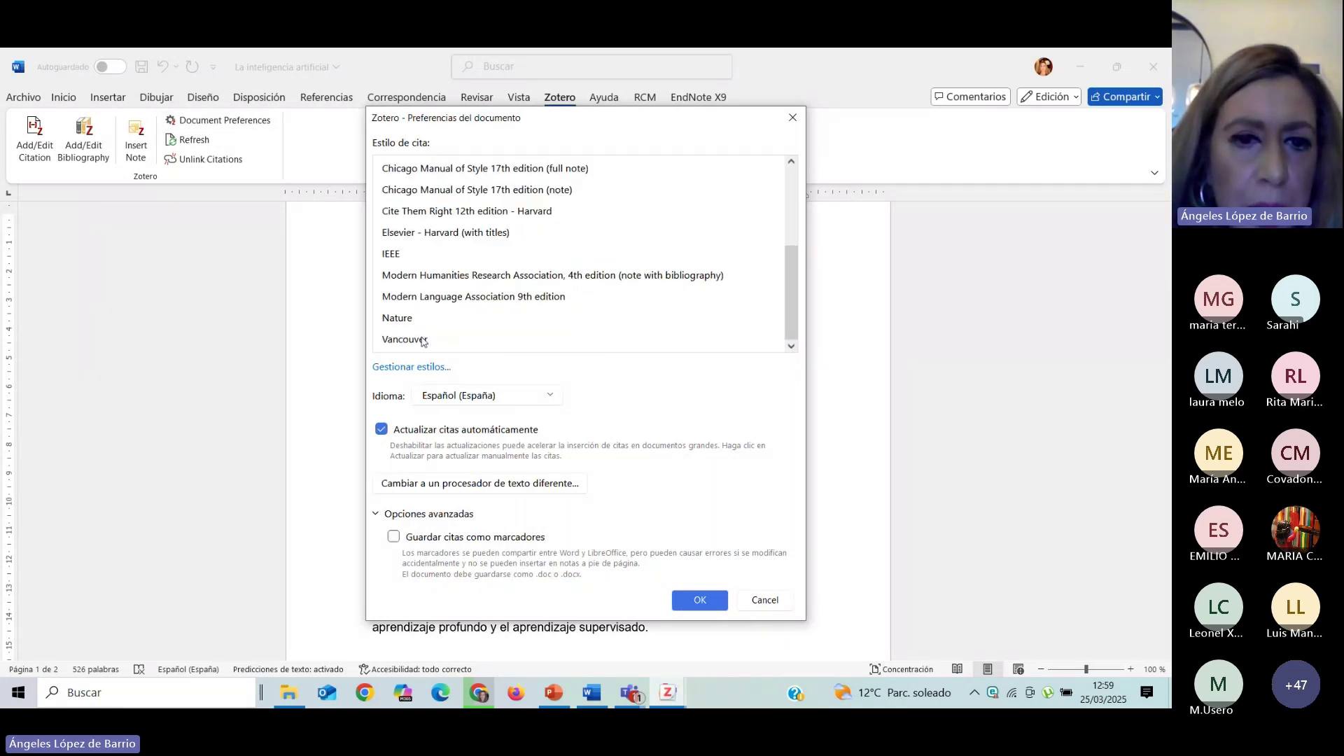
pyautogui.click(423, 340)
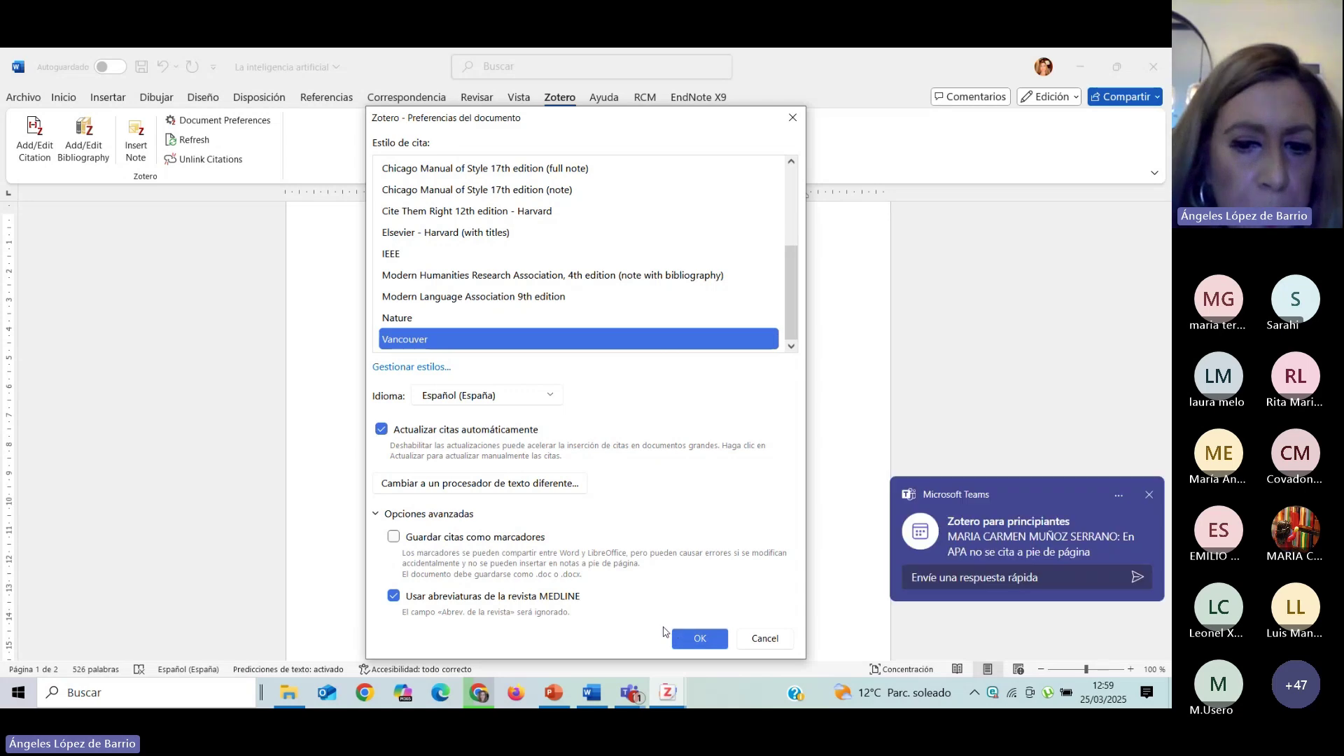
pyautogui.click(684, 636)
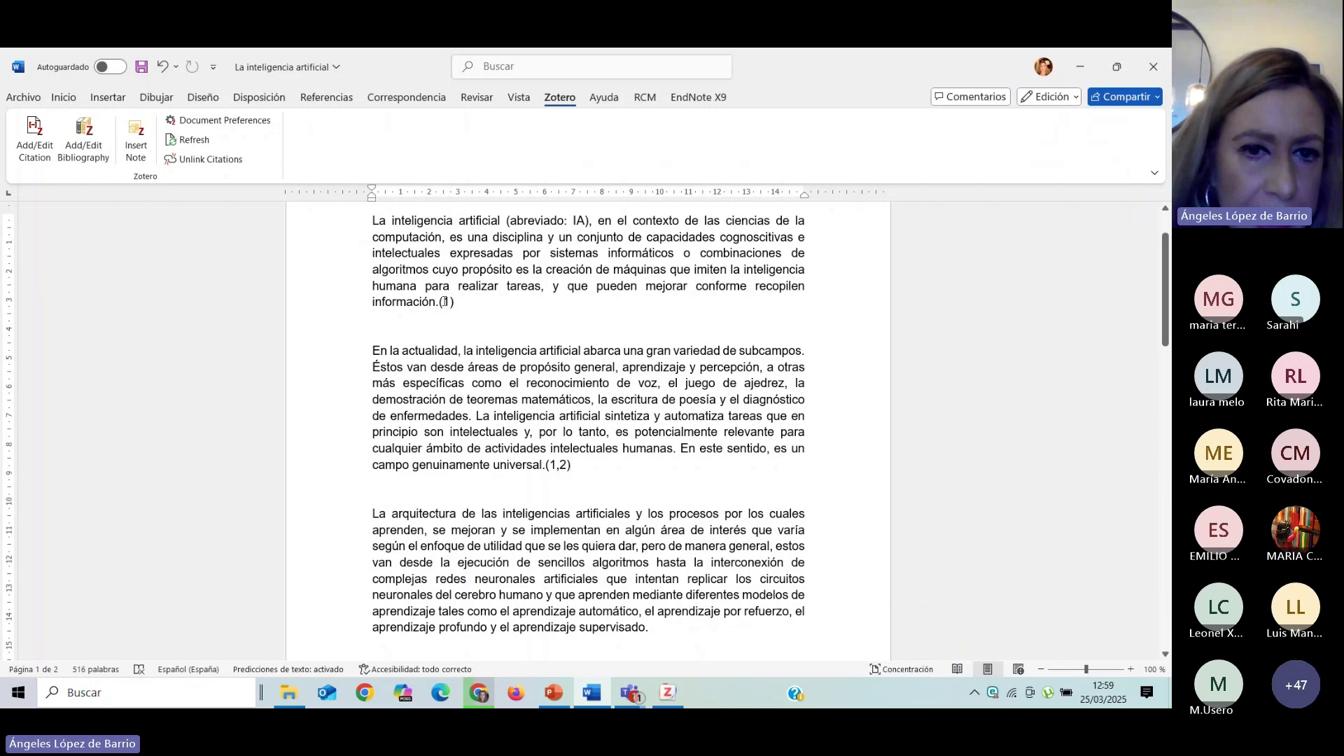
# Add a 'Bibliografía:' line after 'Autopilot.' with an empty line below it.
pyautogui.scroll(-1, 594, 426)
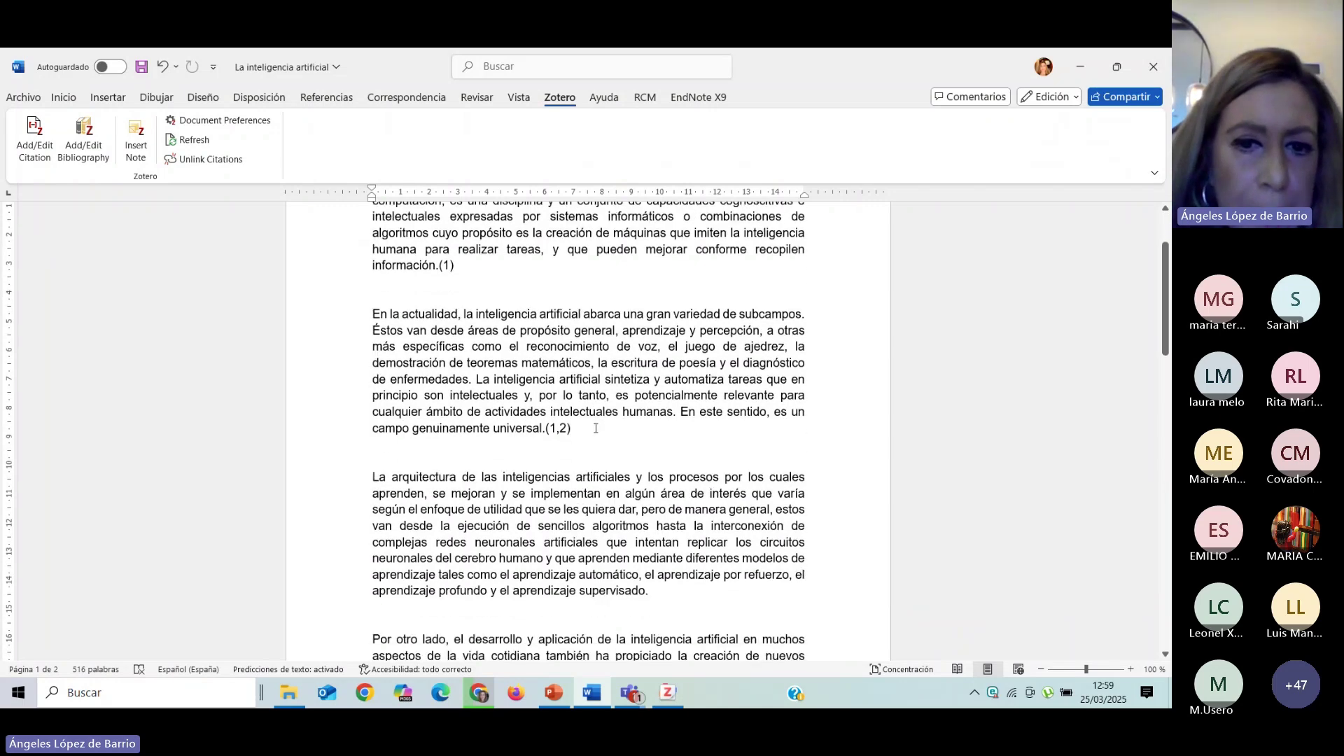
pyautogui.scroll(-2, 585, 428)
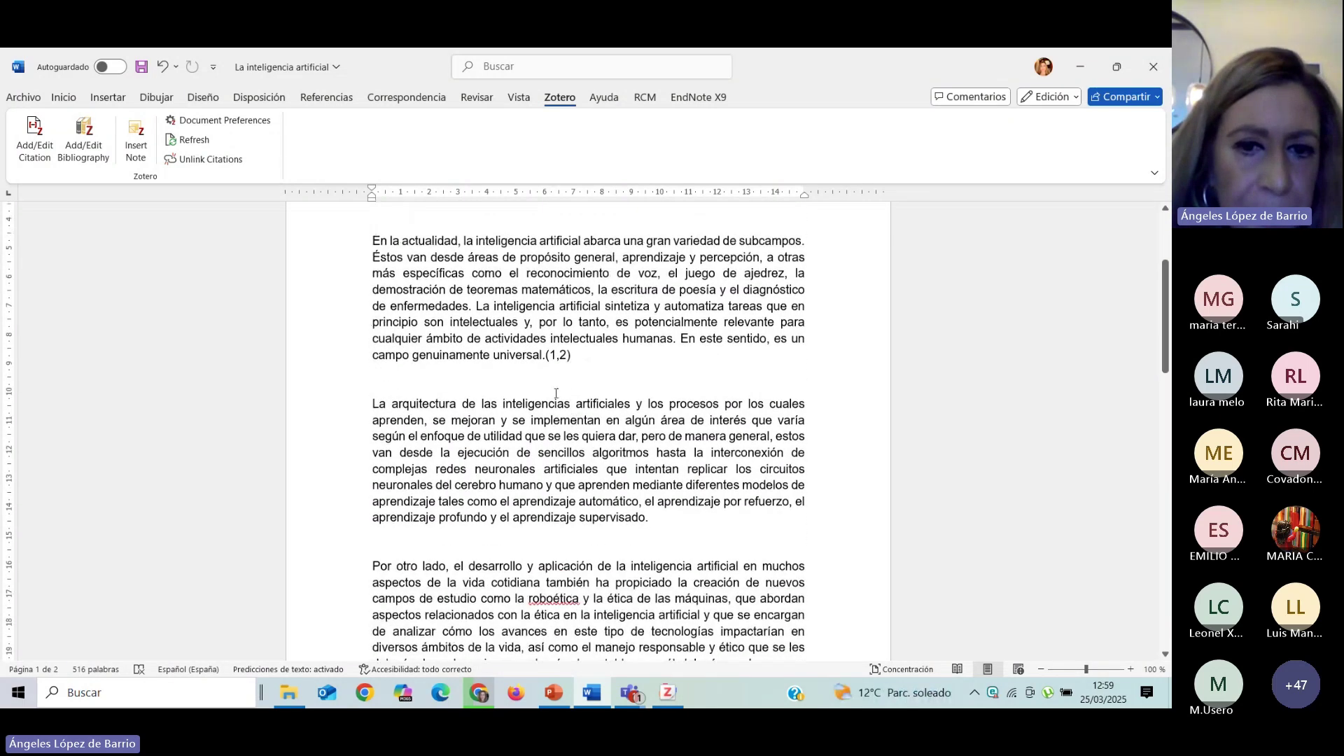
pyautogui.scroll(-15, 599, 407)
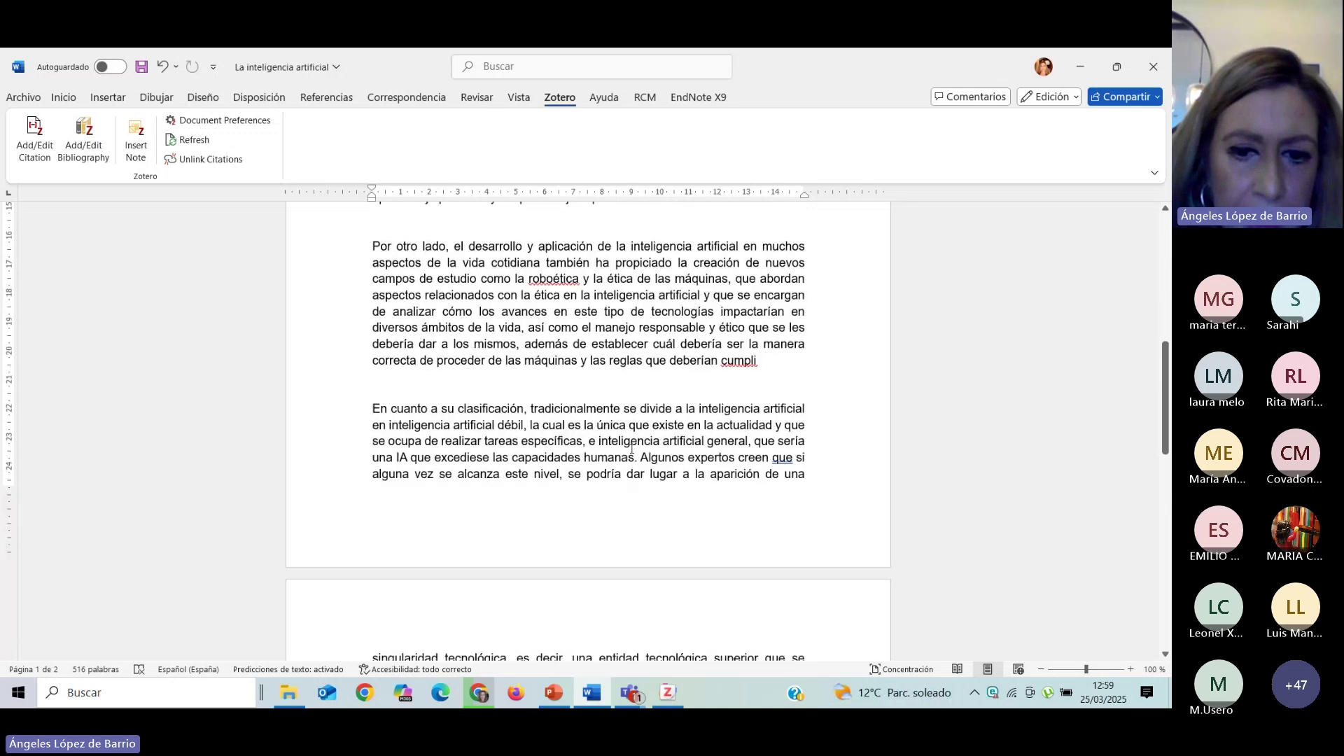
pyautogui.scroll(-4, 616, 479)
pyautogui.click(656, 514)
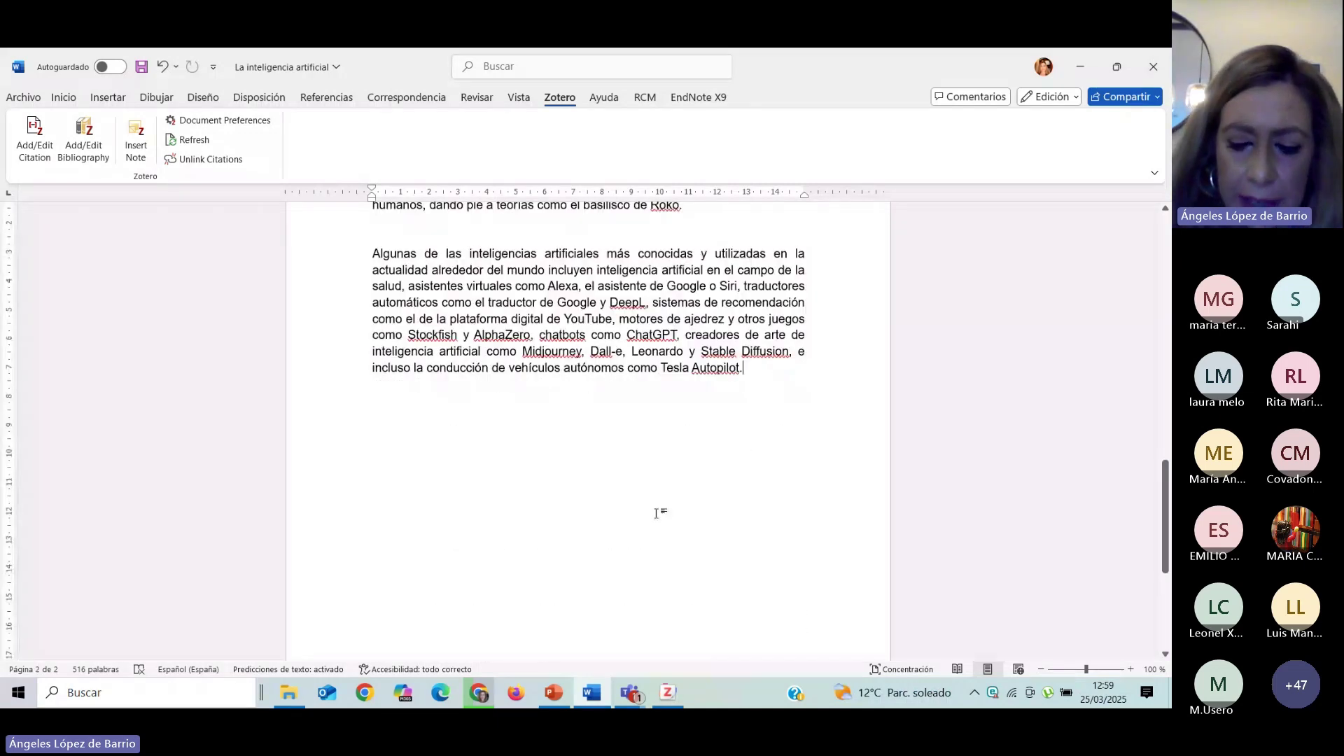
pyautogui.press('Return')
pyautogui.write('Bibliogu')
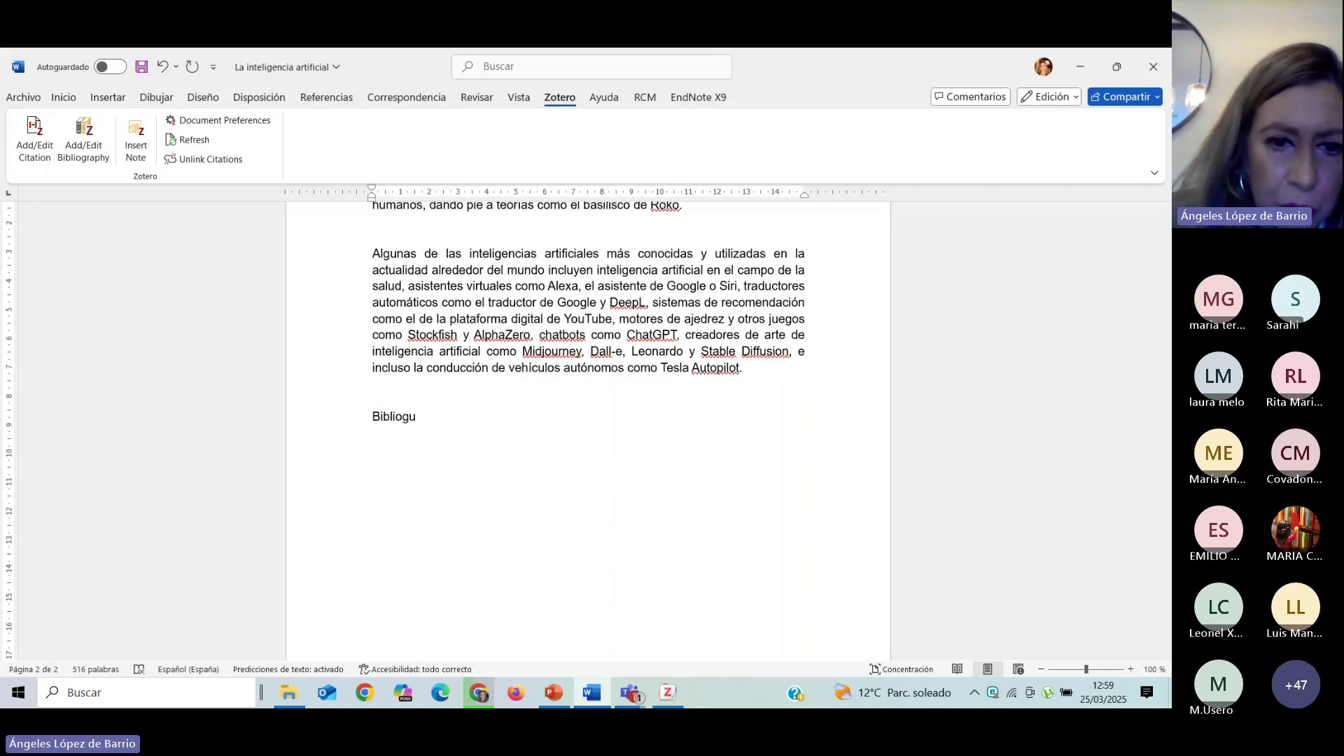
pyautogui.press('BackSpace')
pyautogui.write('rafía')
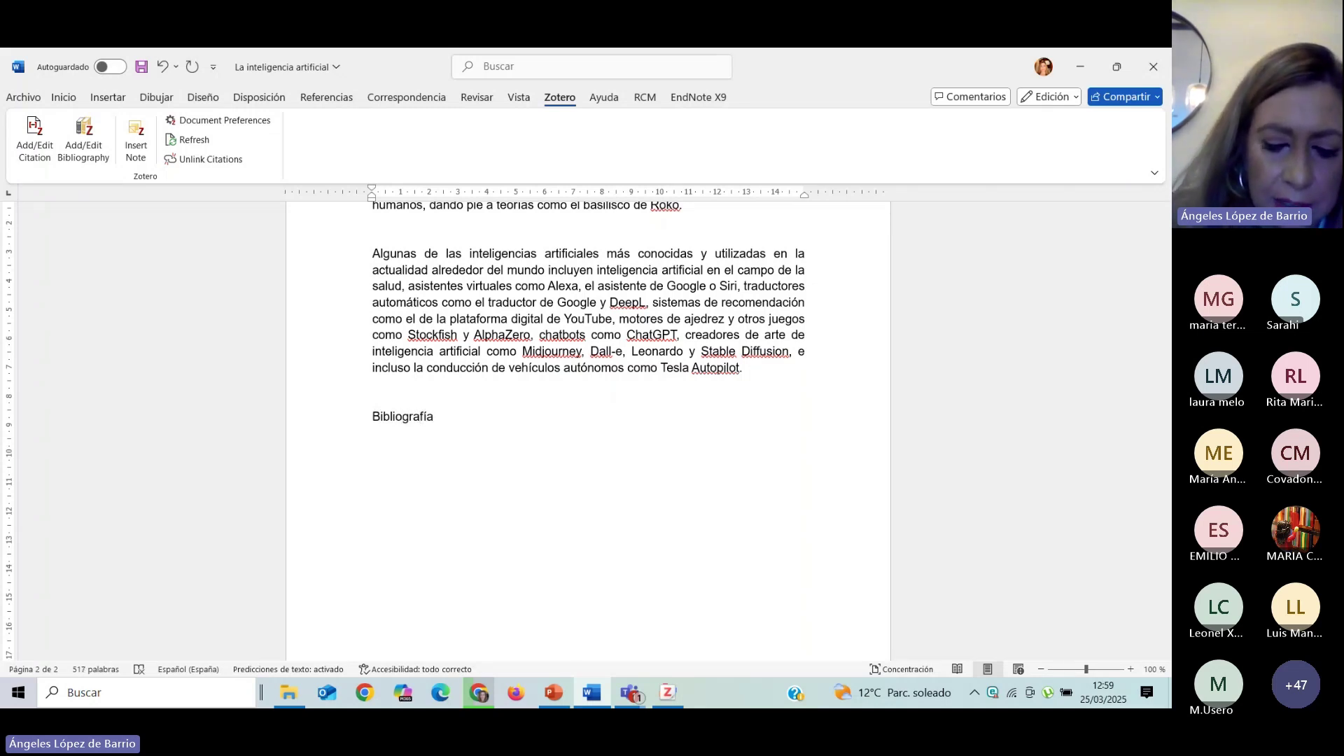
pyautogui.write(':')
pyautogui.press('Return')
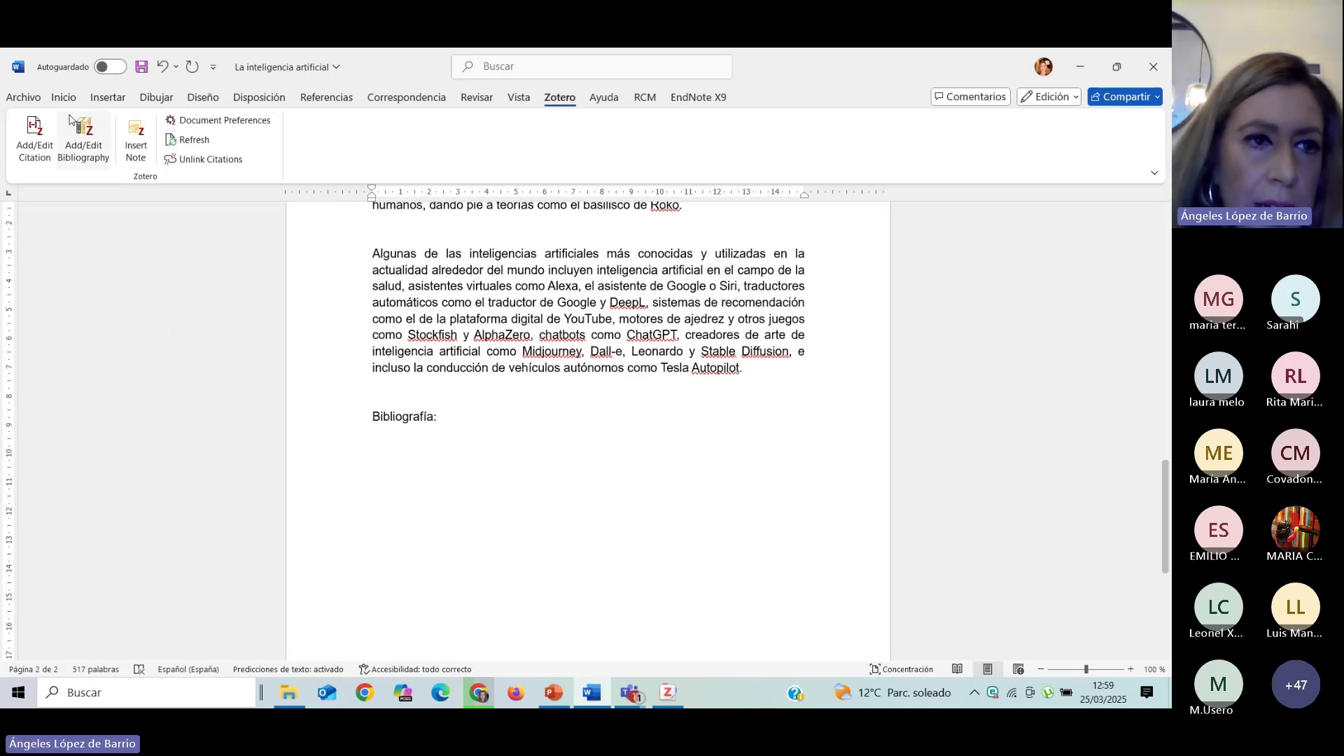
# Insert the Zotero reference list under 'Bibliografía:' and set citations back to APA 7th edition.
pyautogui.click(73, 155)
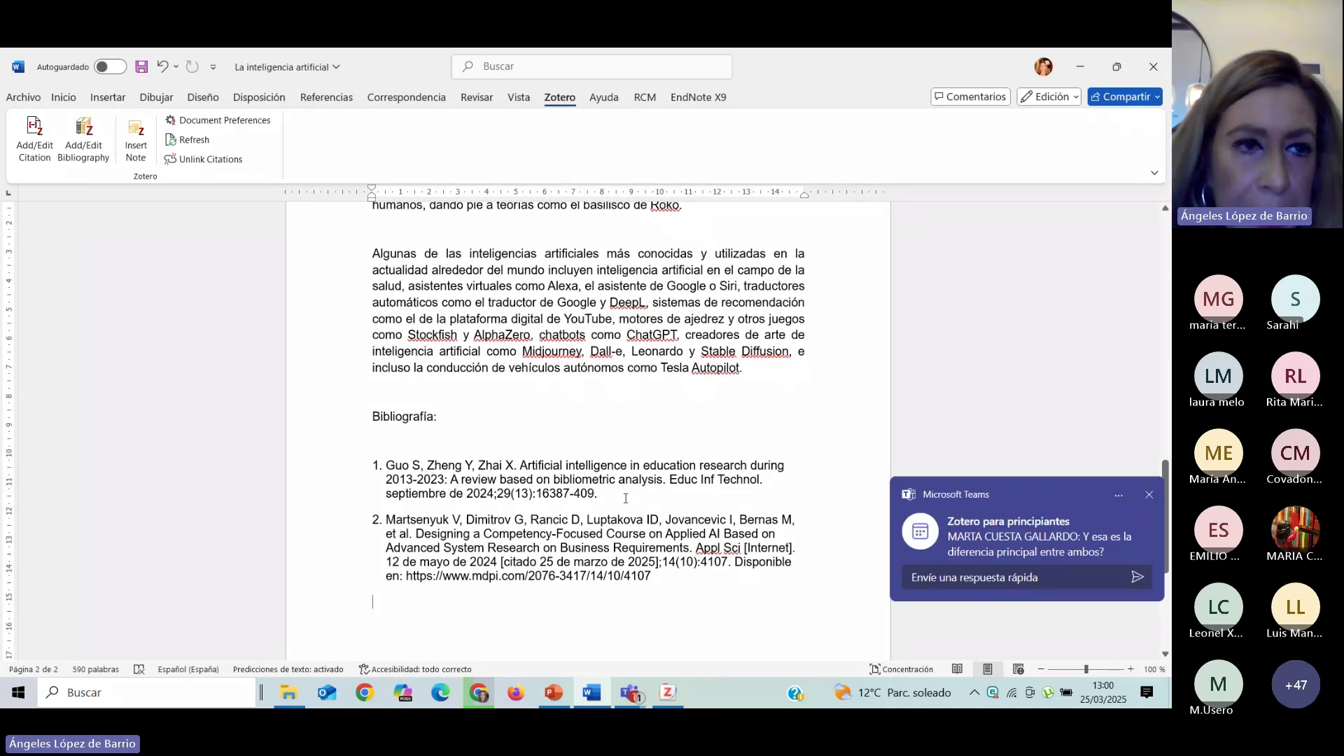
pyautogui.click(194, 123)
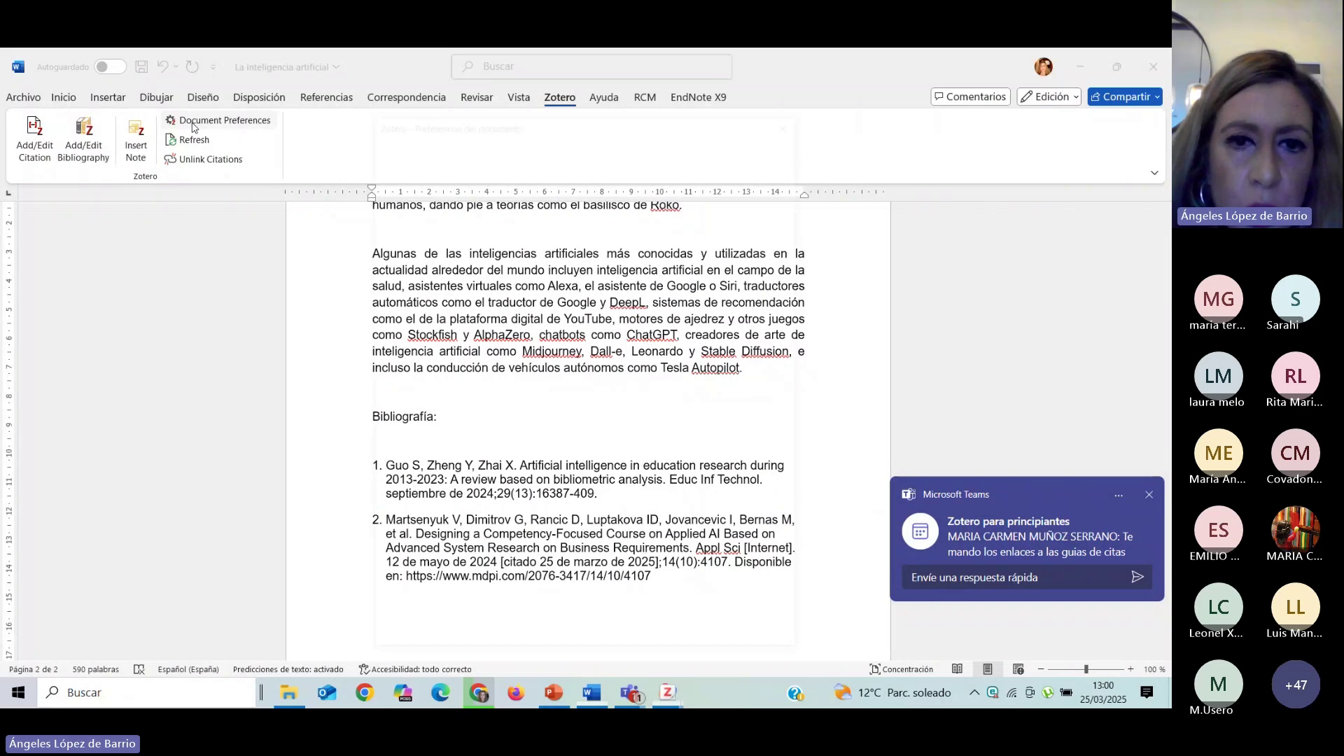
pyautogui.scroll(5, 526, 211)
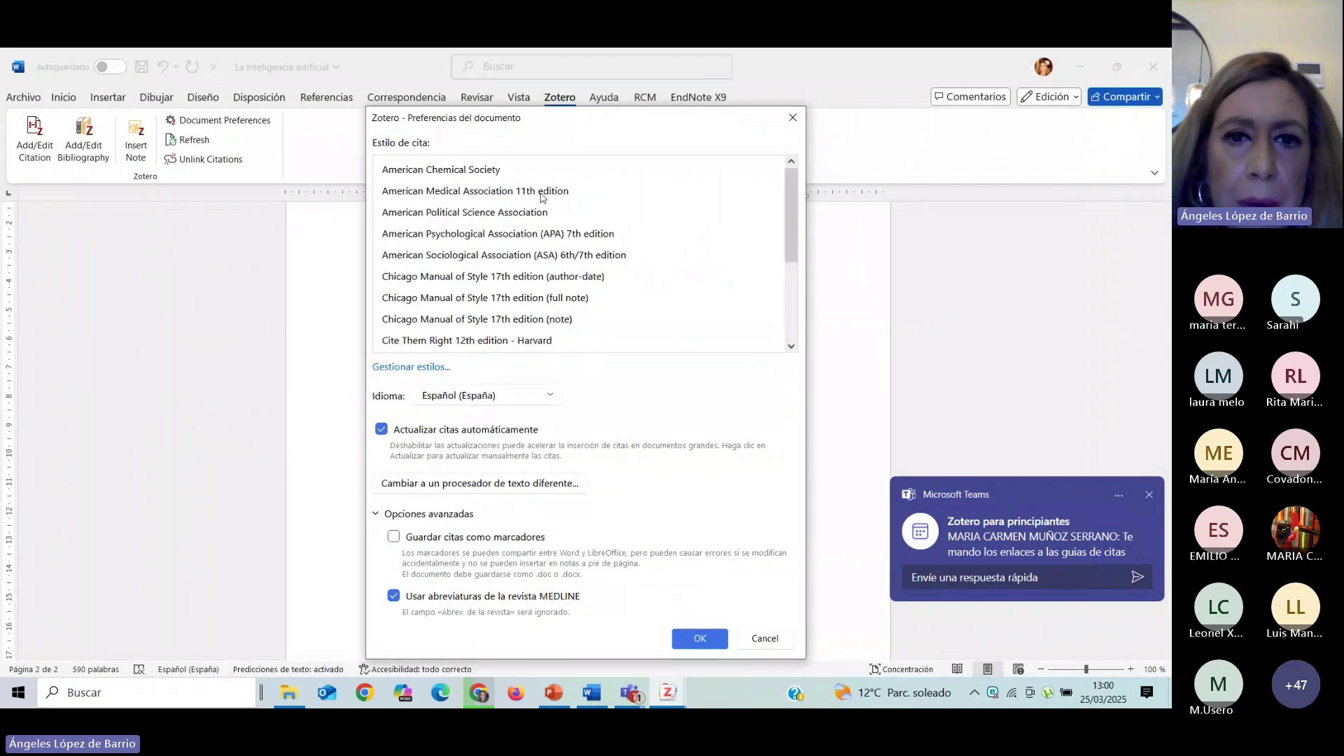
pyautogui.click(552, 236)
pyautogui.click(699, 600)
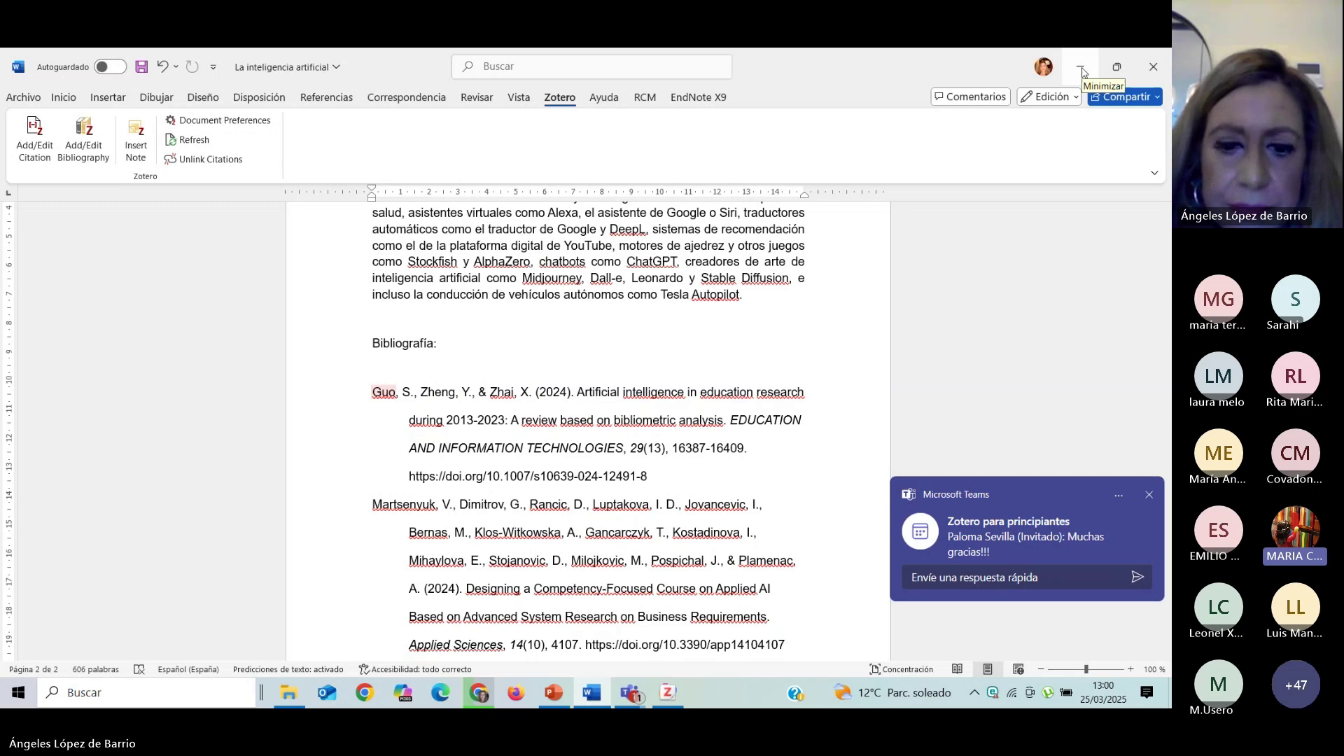
# Present from the current slide to 'Material complementario' and open the 'Cómo citar bibliografía' link.
pyautogui.click(567, 703)
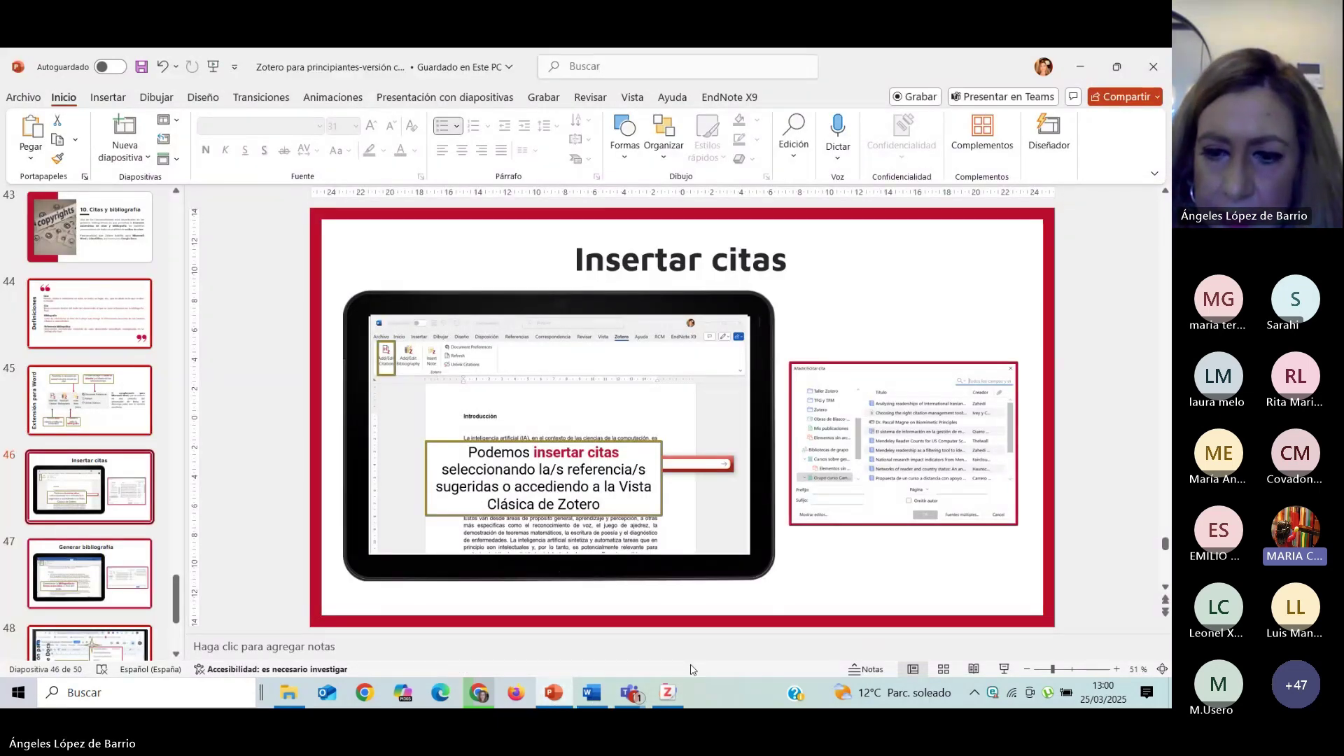
pyautogui.hotkey('shift', 'F5')
pyautogui.click(509, 441)
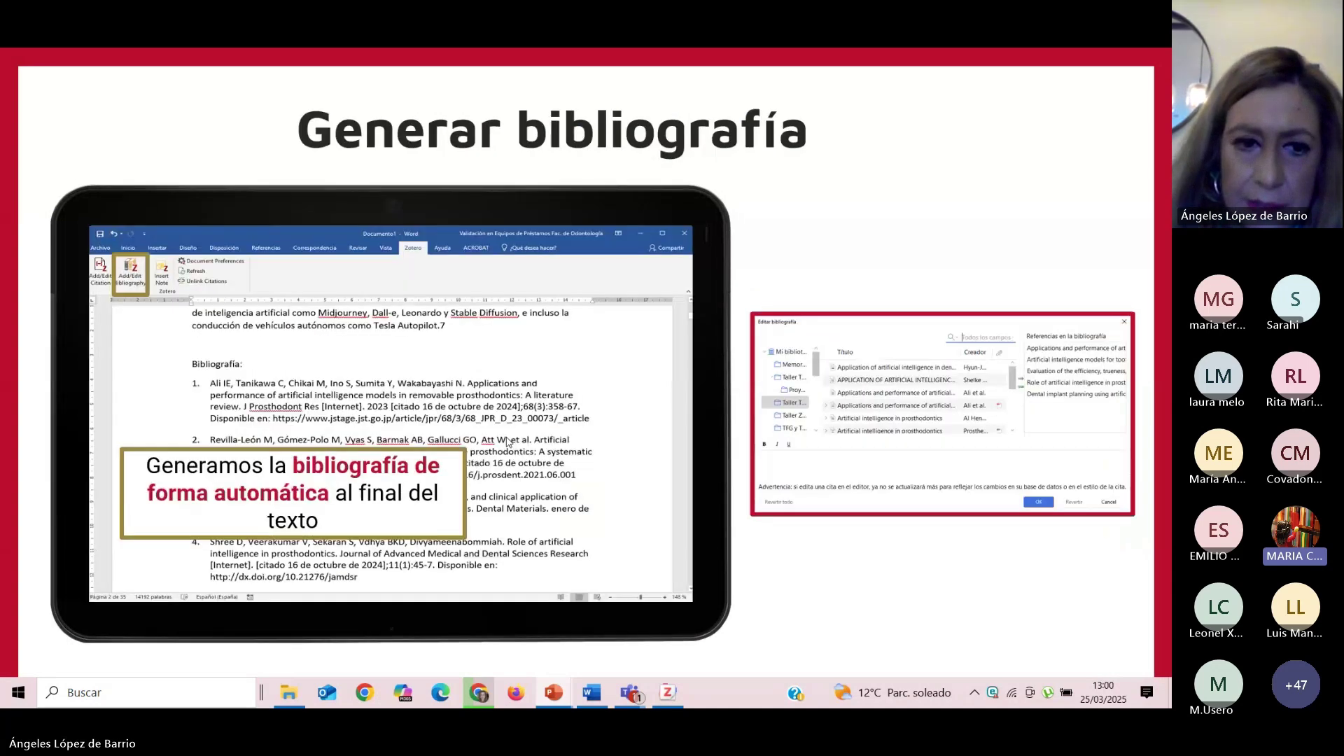
pyautogui.click(509, 441)
pyautogui.click(509, 441)
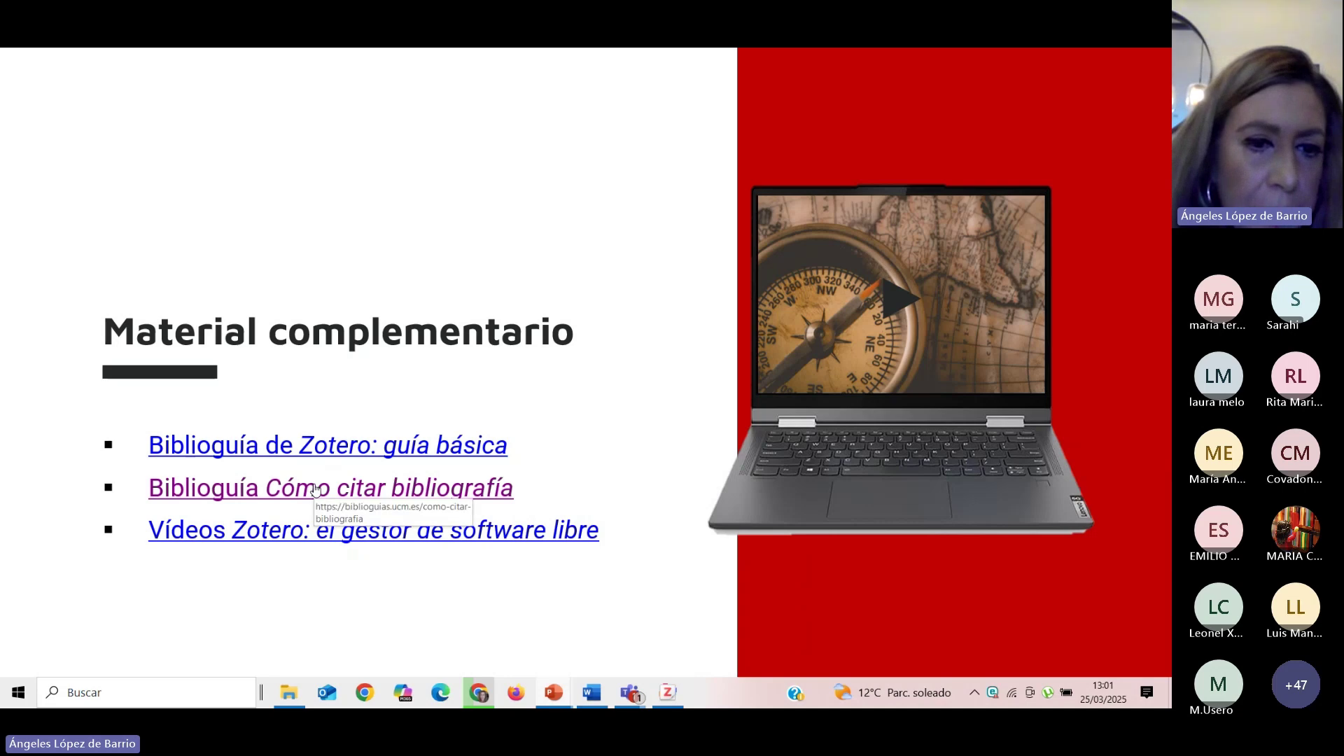
pyautogui.click(314, 488)
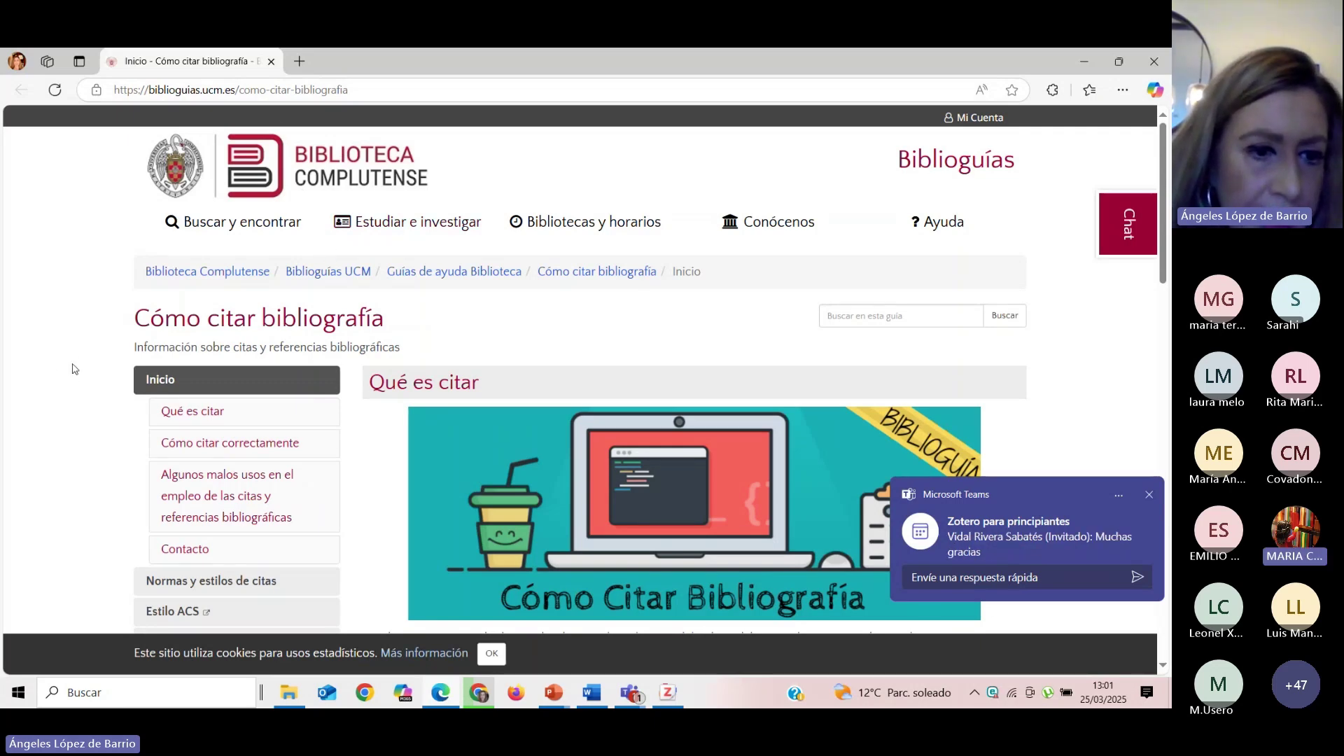
# Browse the Harvard style 'Referencias y bibliografía' examples, then return to the slideshow.
pyautogui.scroll(-3, 76, 363)
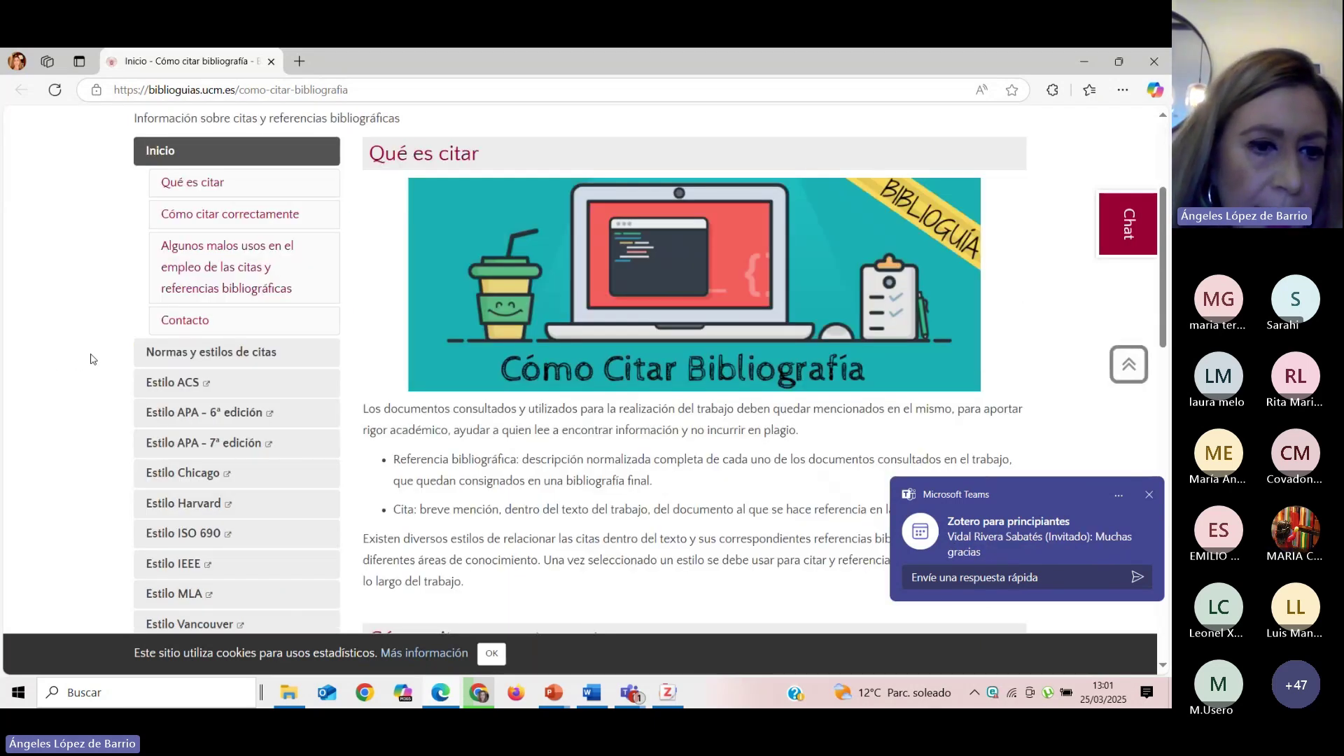
pyautogui.click(293, 514)
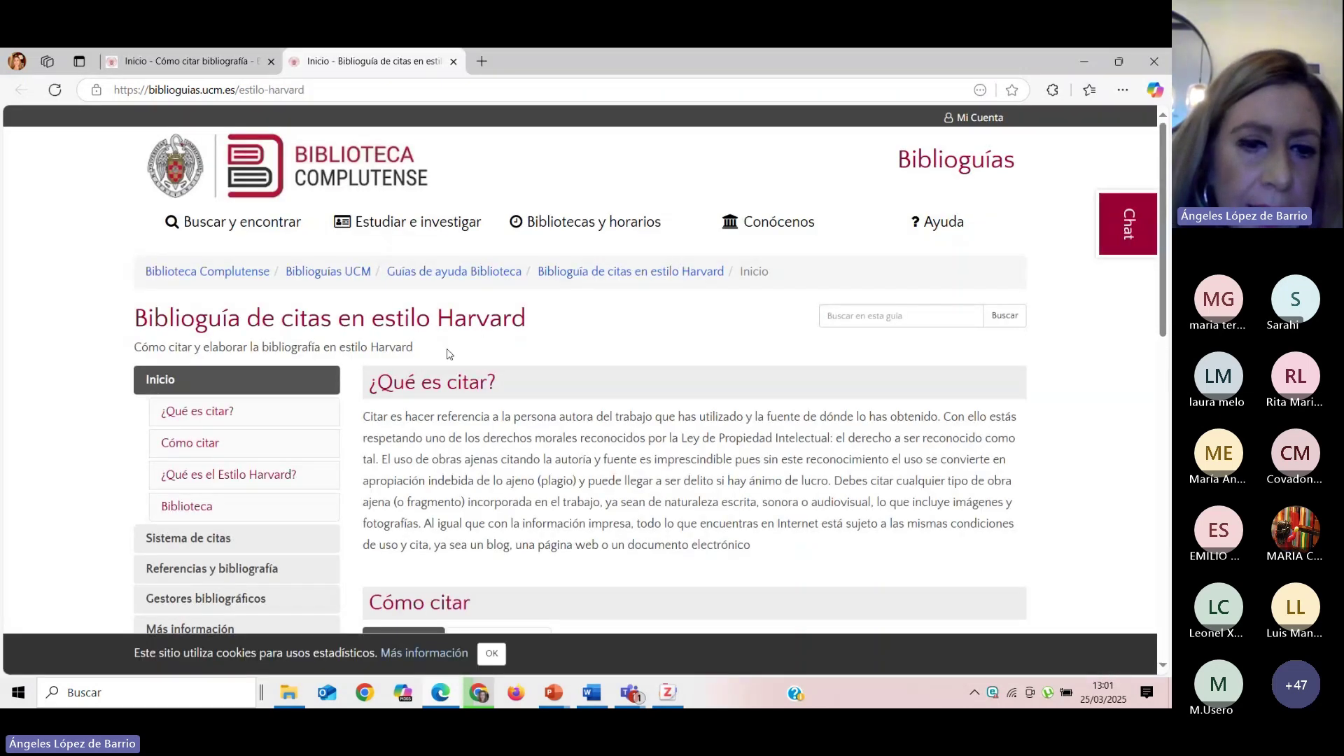
pyautogui.scroll(-4, 460, 357)
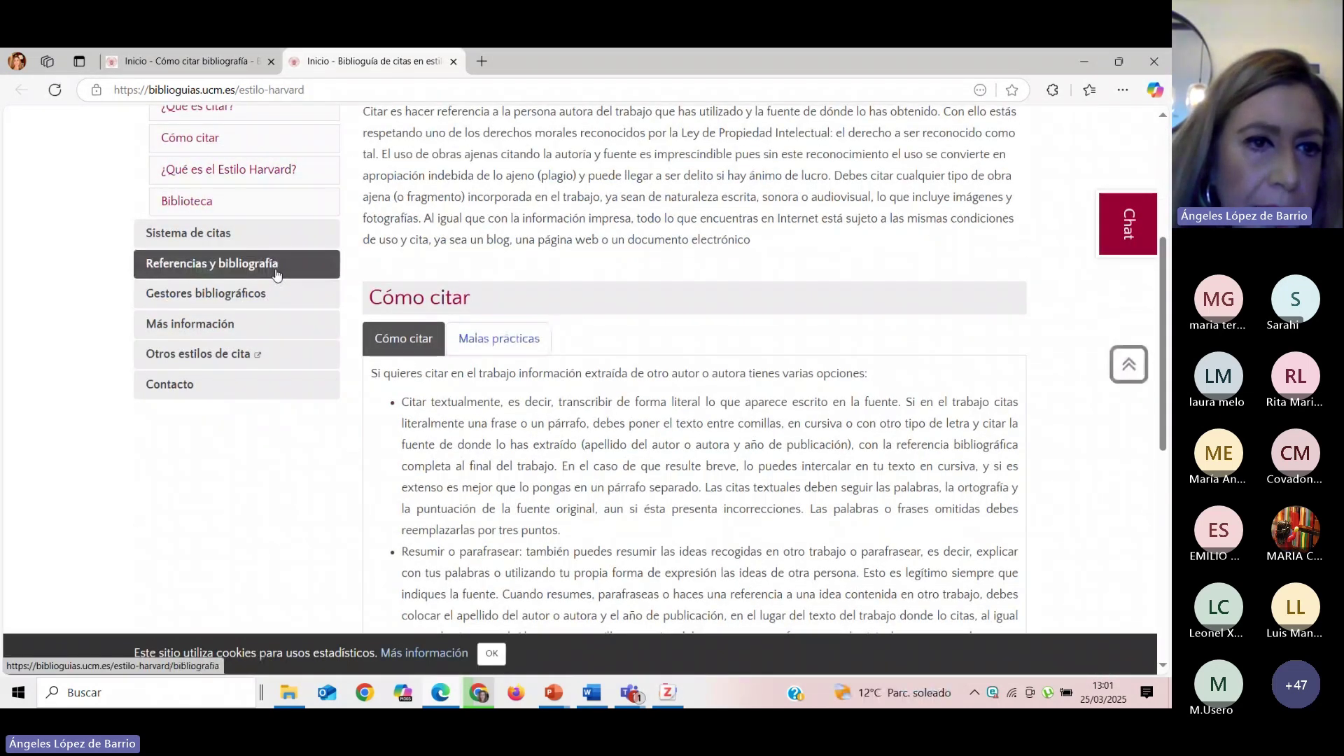
pyautogui.click(309, 278)
pyautogui.scroll(-3, 659, 335)
pyautogui.scroll(-4, 660, 334)
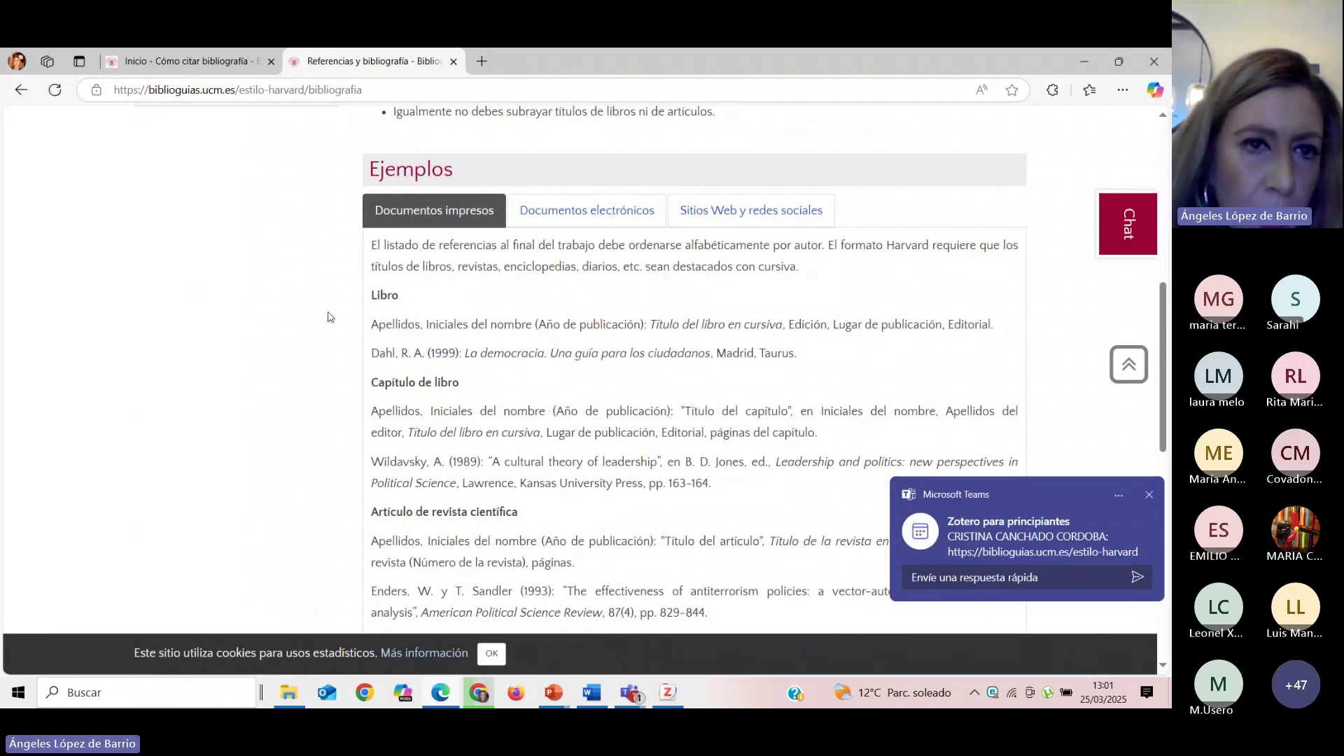
pyautogui.scroll(4, 332, 317)
pyautogui.scroll(-6, 458, 315)
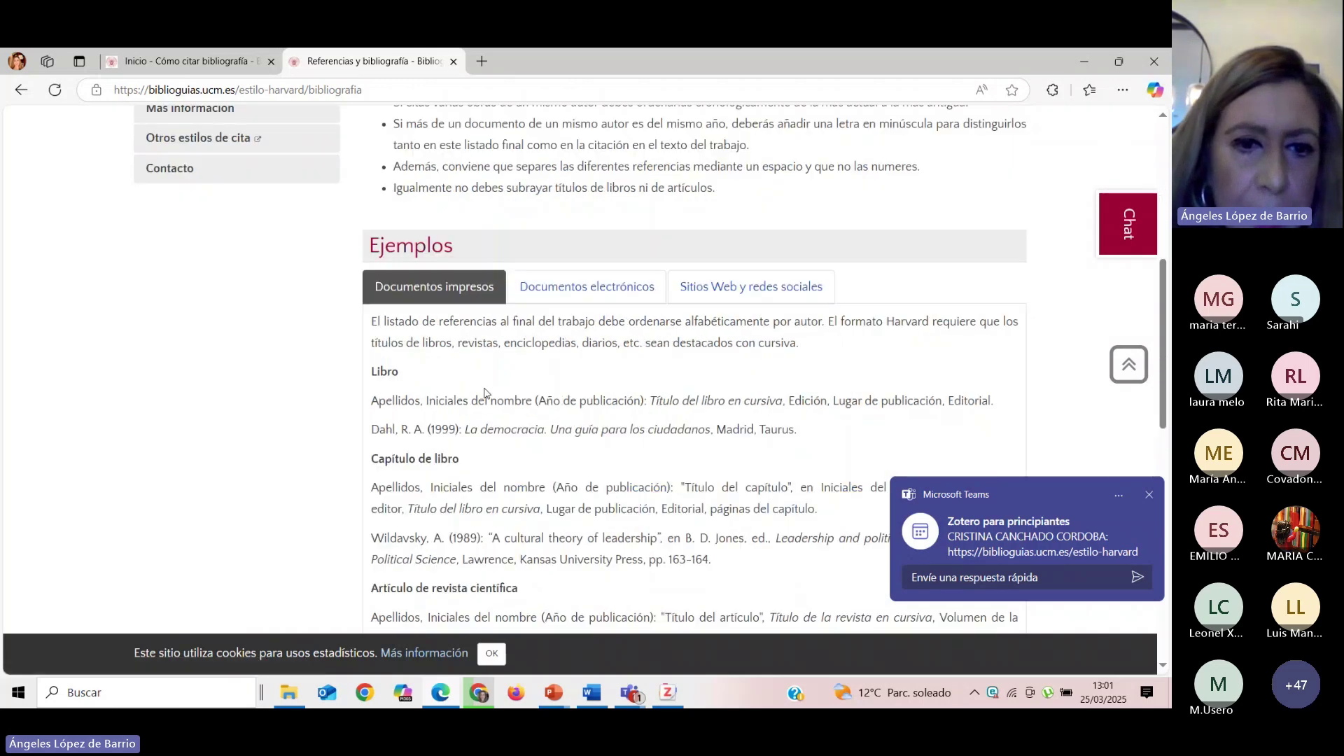
pyautogui.scroll(1, 458, 277)
pyautogui.scroll(3, 458, 278)
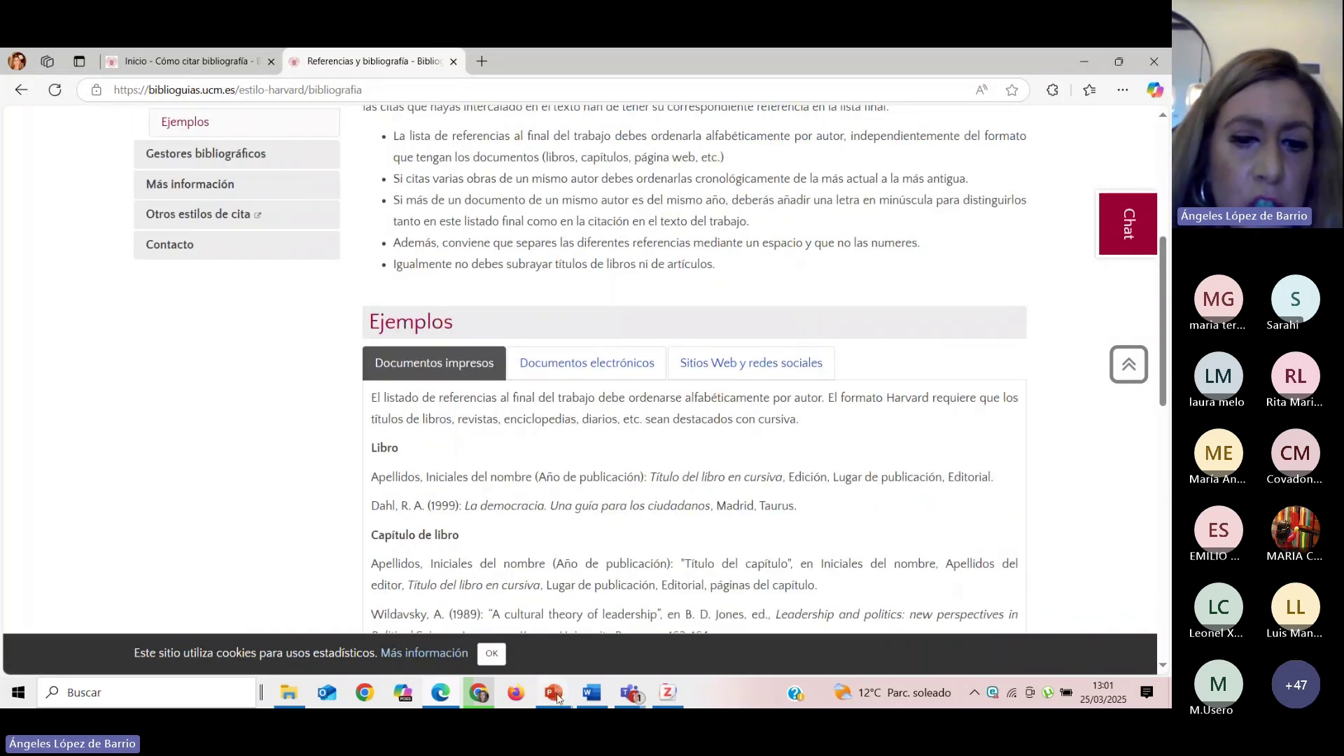
pyautogui.moveTo(560, 693)
pyautogui.click(618, 656)
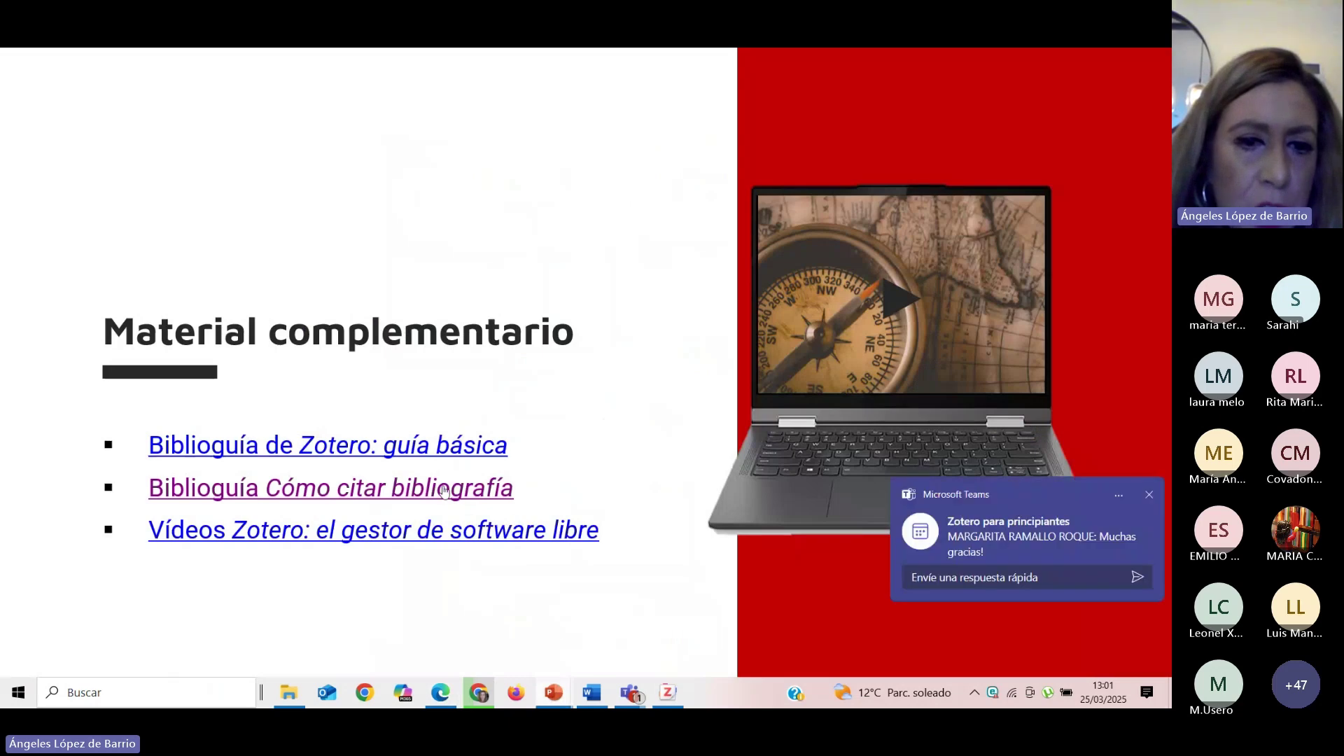